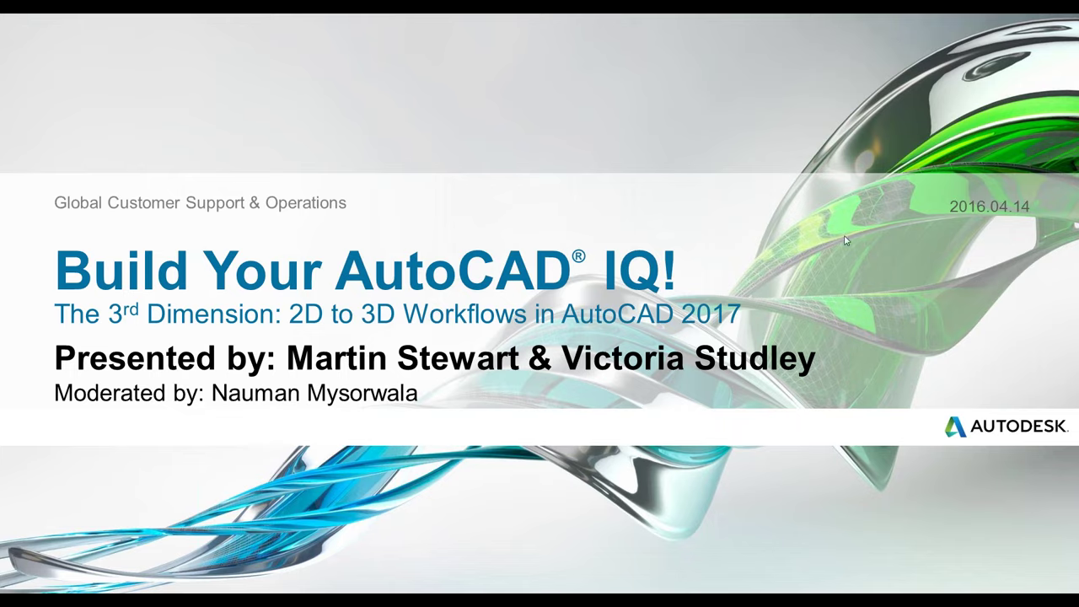
Step: Advance the show past About Us to slide 3, Before We Get Started, then exit to Normal view
key(Right)
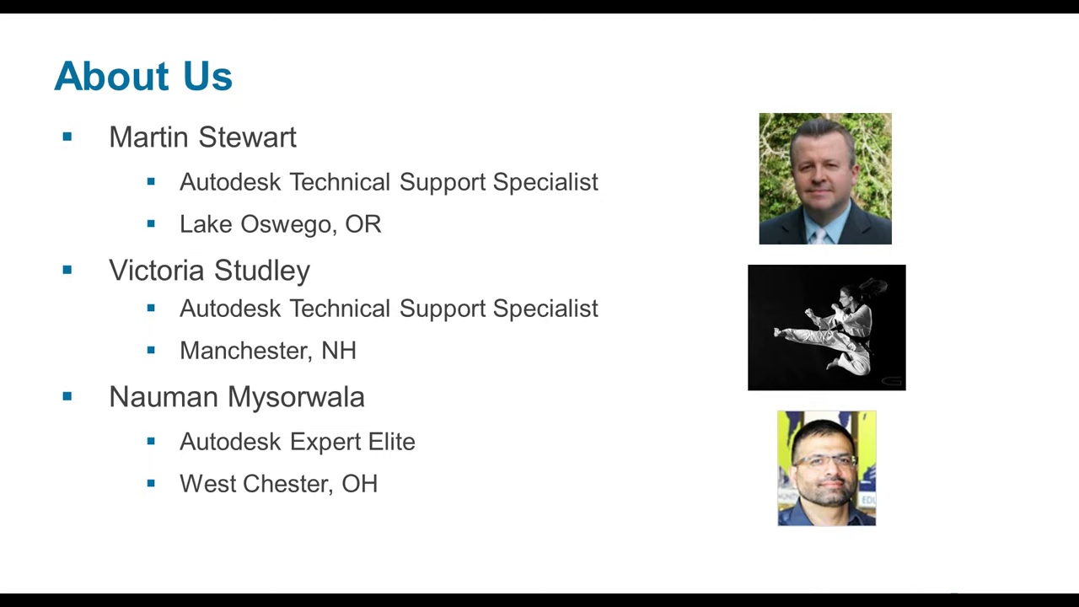
click(510, 165)
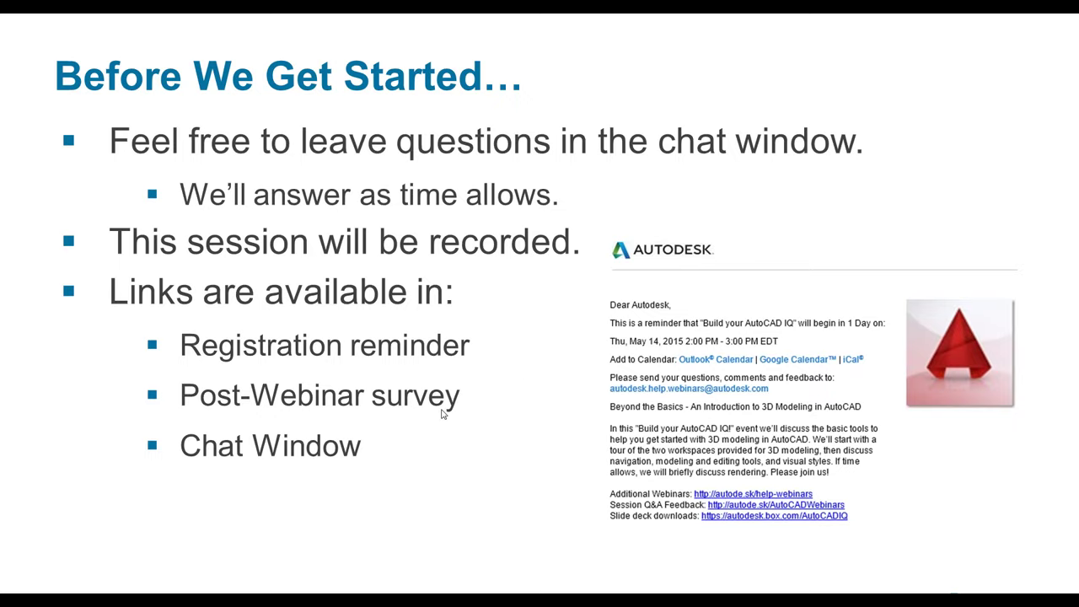
key(Escape)
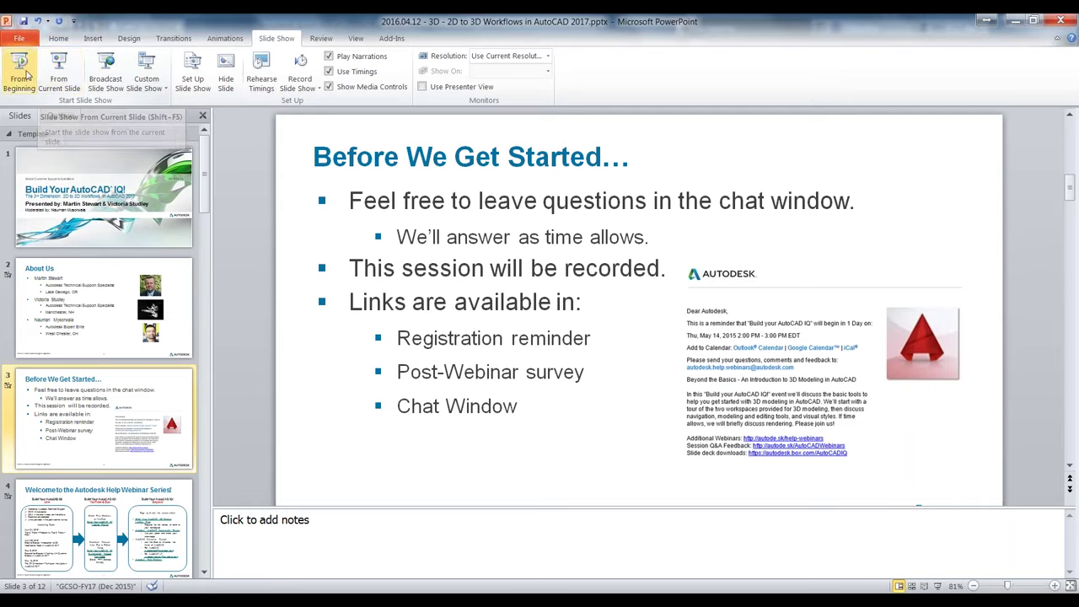
Step: Resume the slide show from the current slide, Before We Get Started
click(52, 74)
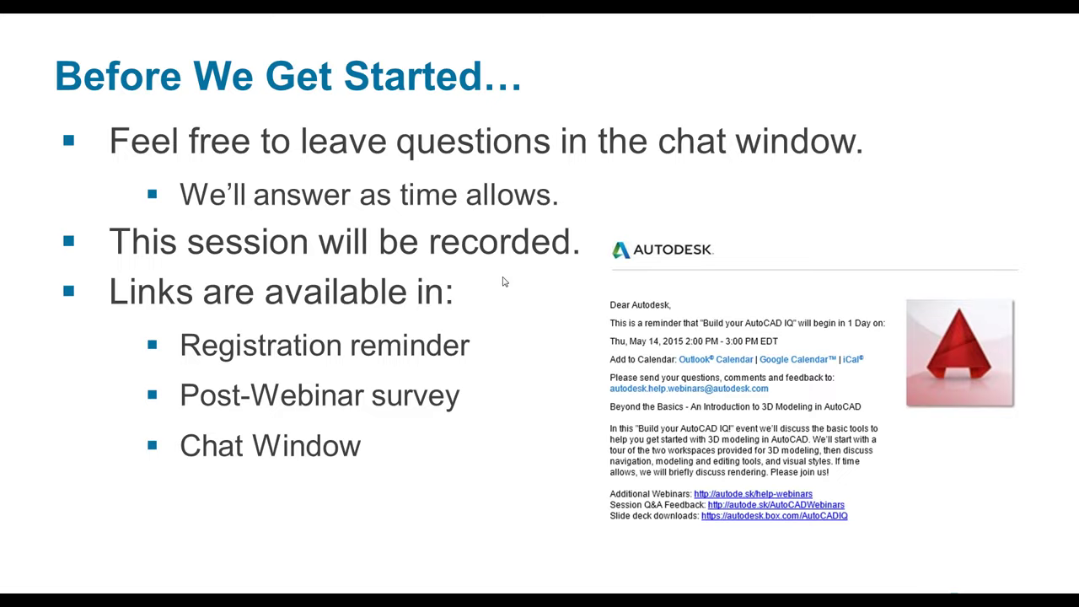
Step: Advance to slide 4, the webinar series welcome, end the show, and switch to the AutoCAD PLAN drawing
key(Right)
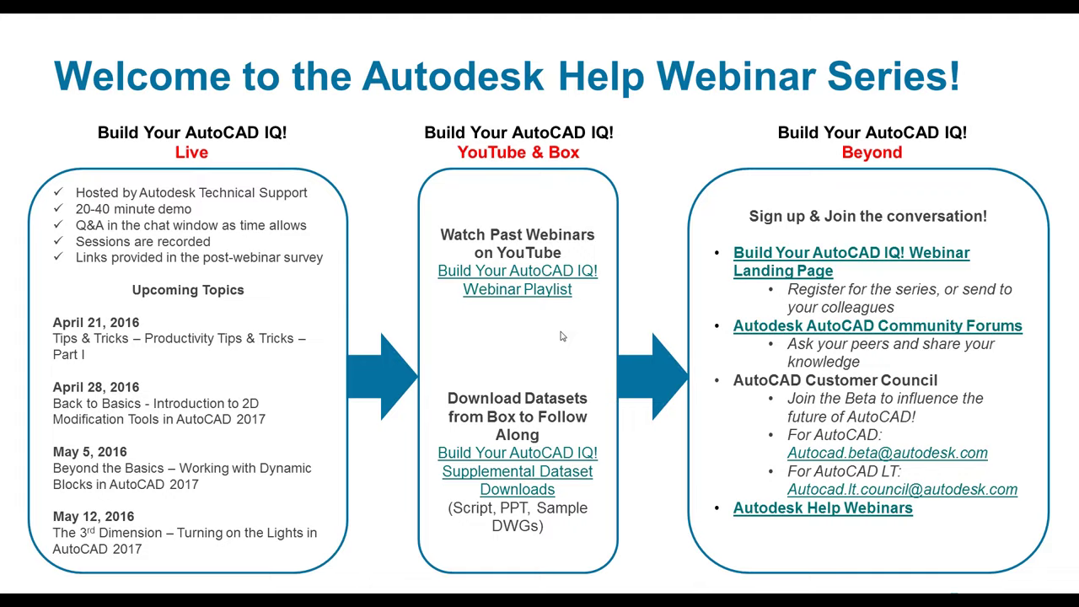
key(Escape)
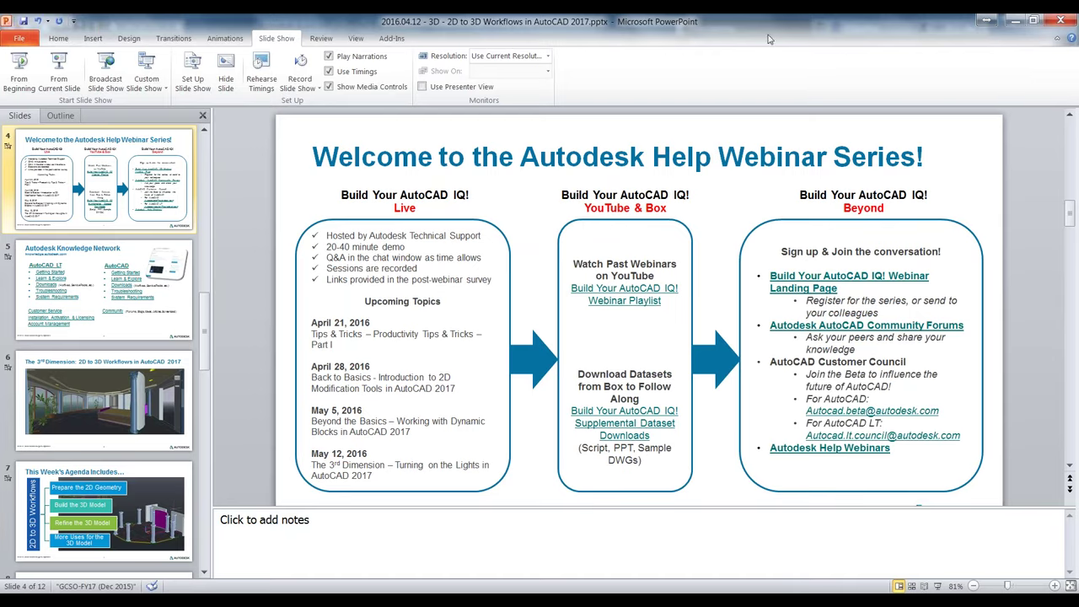
key(alt+Tab)
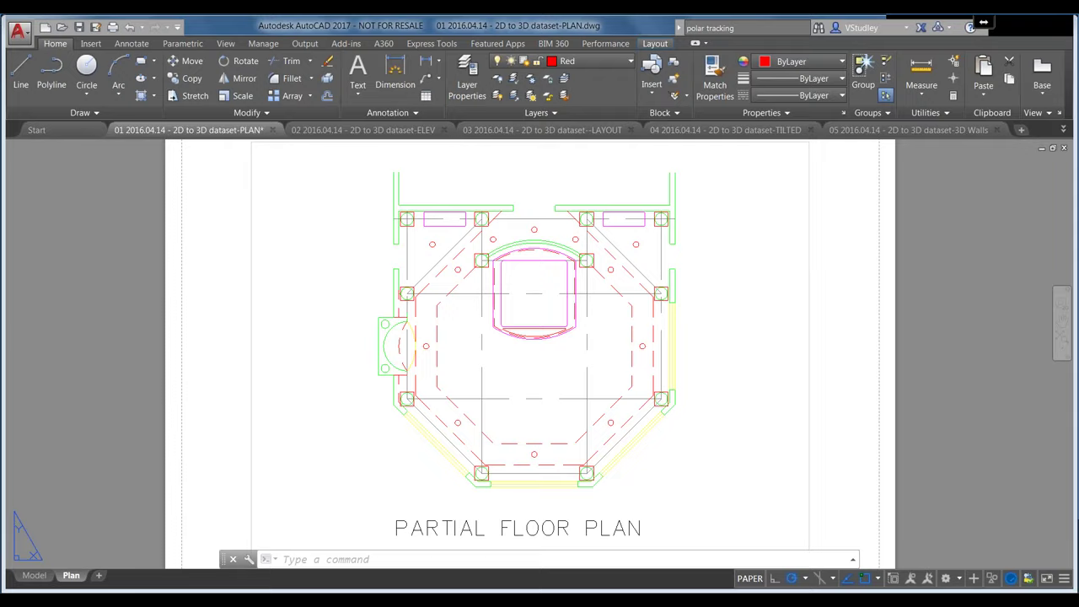
Step: Switch from the AutoCAD floor plan back to the PowerPoint slide show on slide 4
key(alt+Tab)
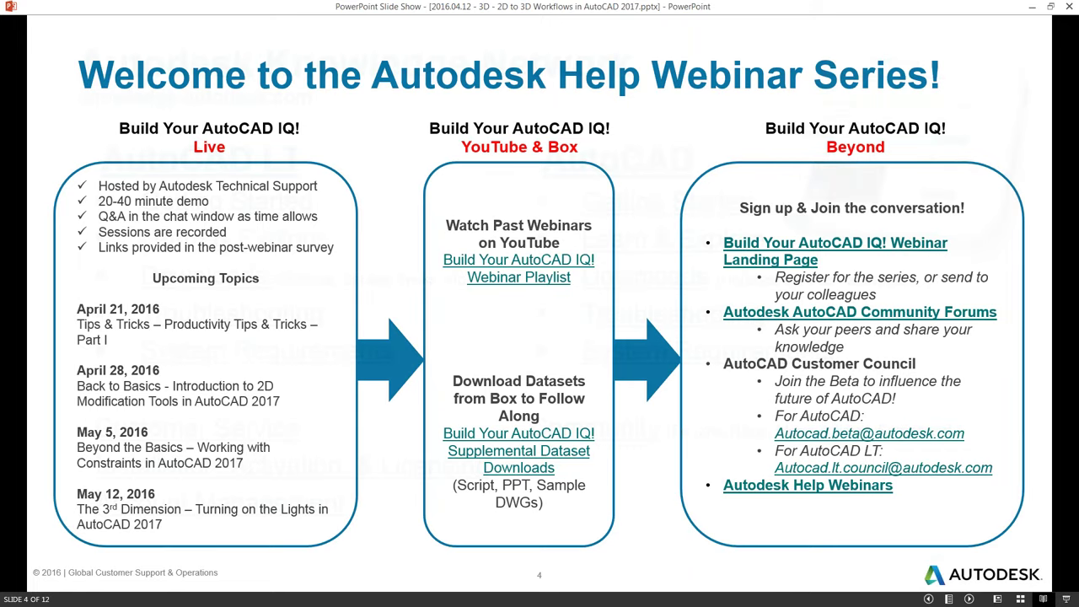
Step: Advance past the Autodesk Knowledge Network slide to slide 6, The 3rd Dimension: 2D to 3D Workflows
key(Right)
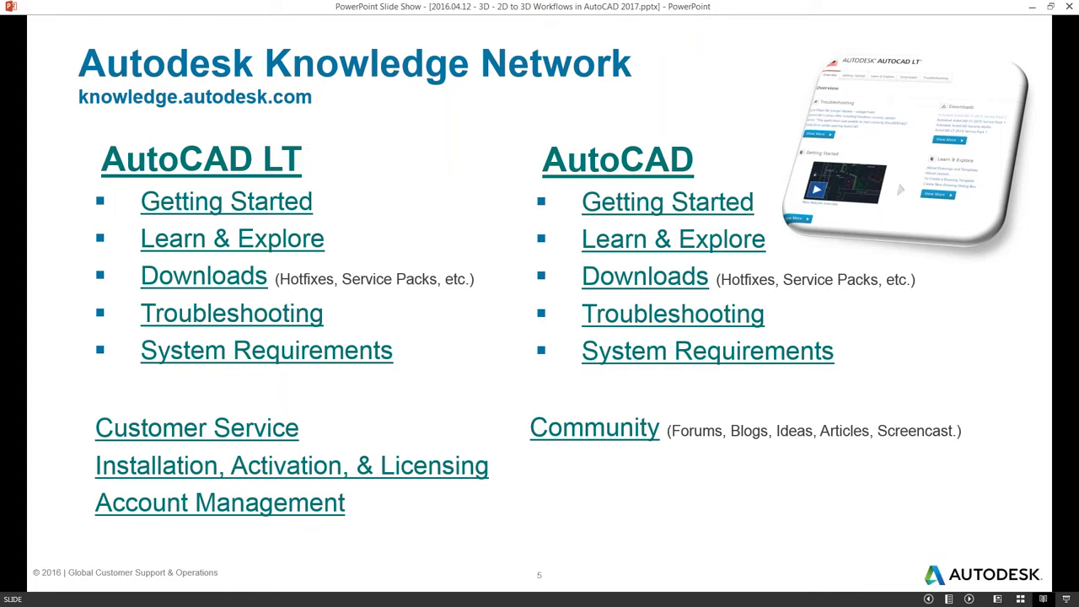
key(Right)
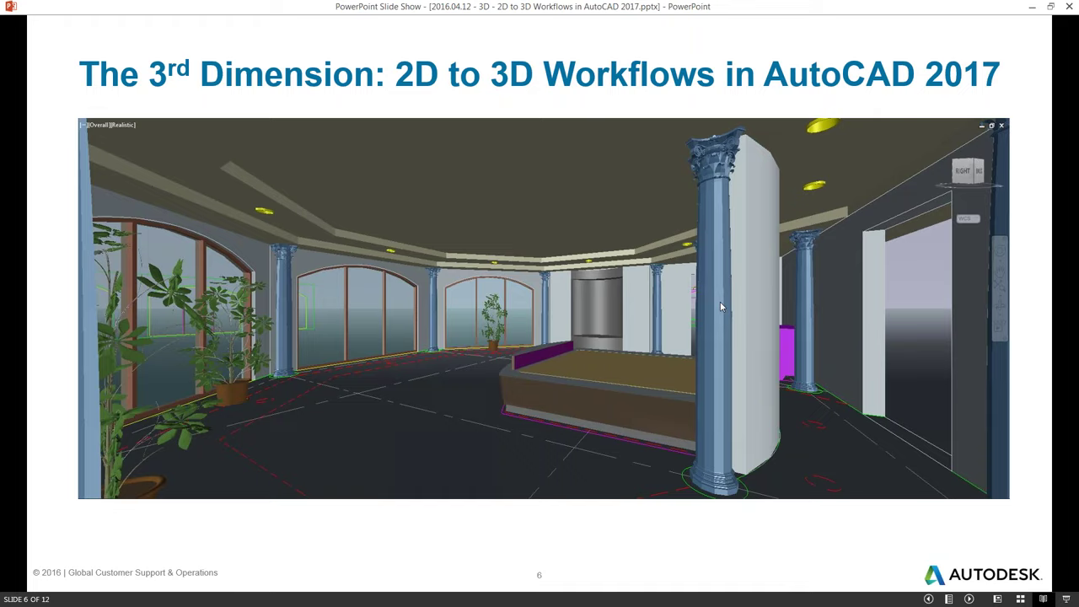
Step: Advance to slide 7, This Week's Agenda Includes, listing the four workflow topics
key(Right)
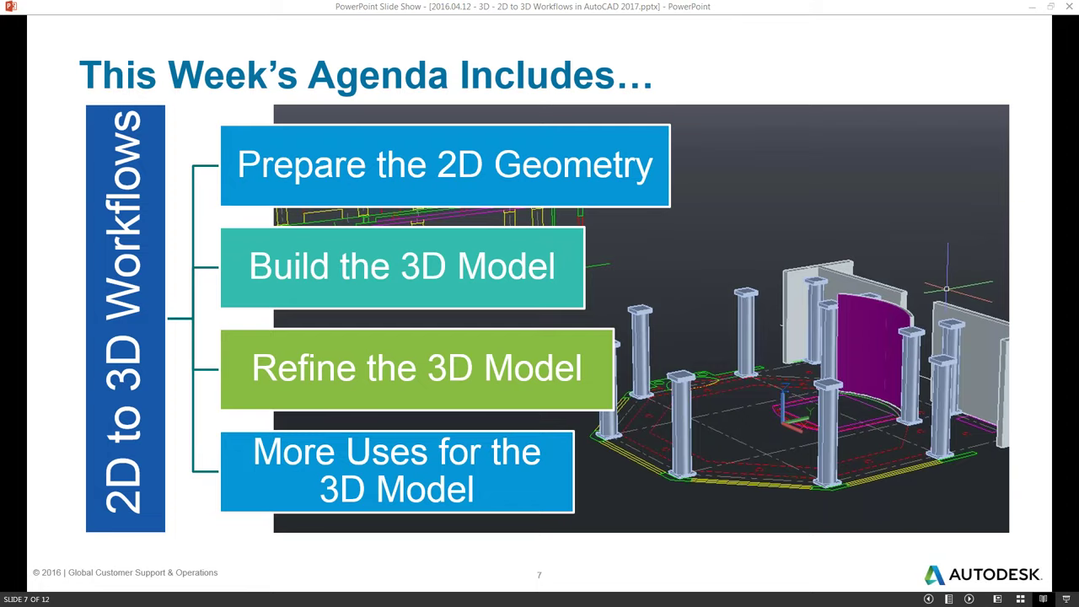
Step: Switch from the agenda slide to the AutoCAD 2017 Partial Floor Plan drawing
key(alt+Tab)
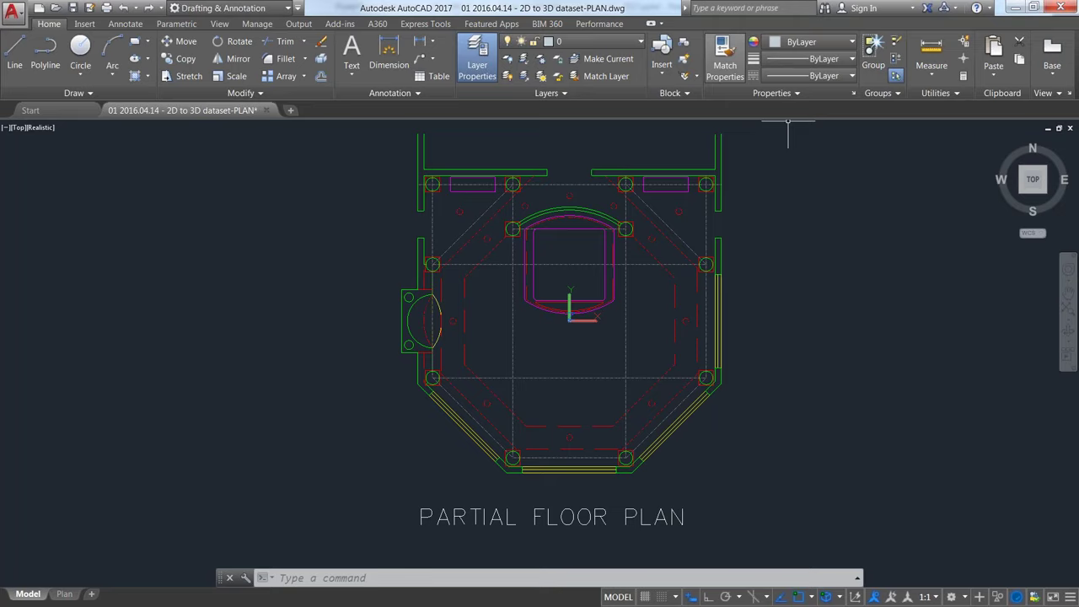
click(561, 94)
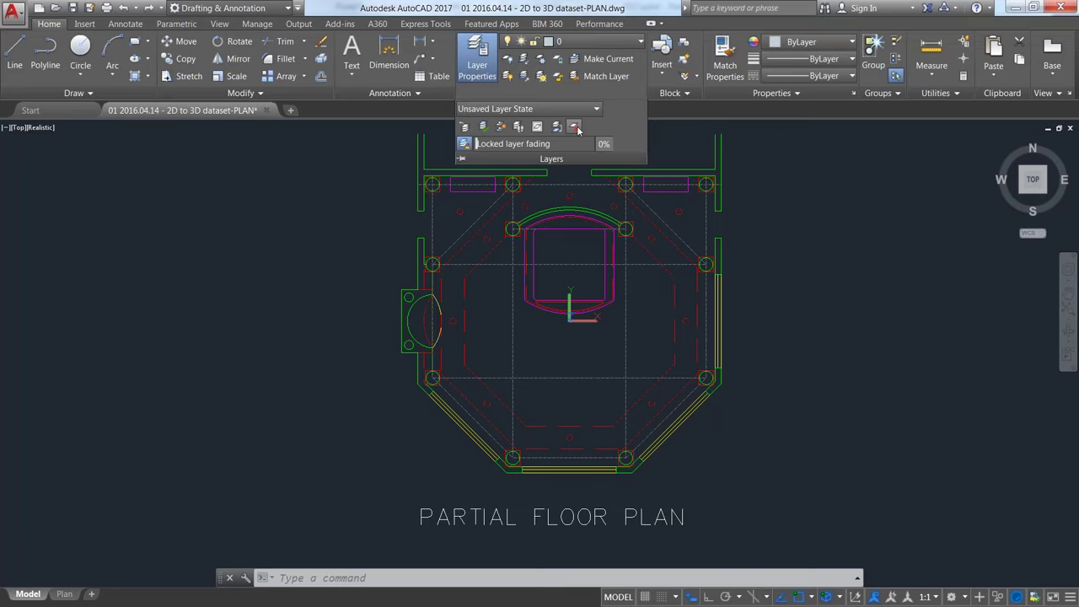
click(576, 127)
click(624, 516)
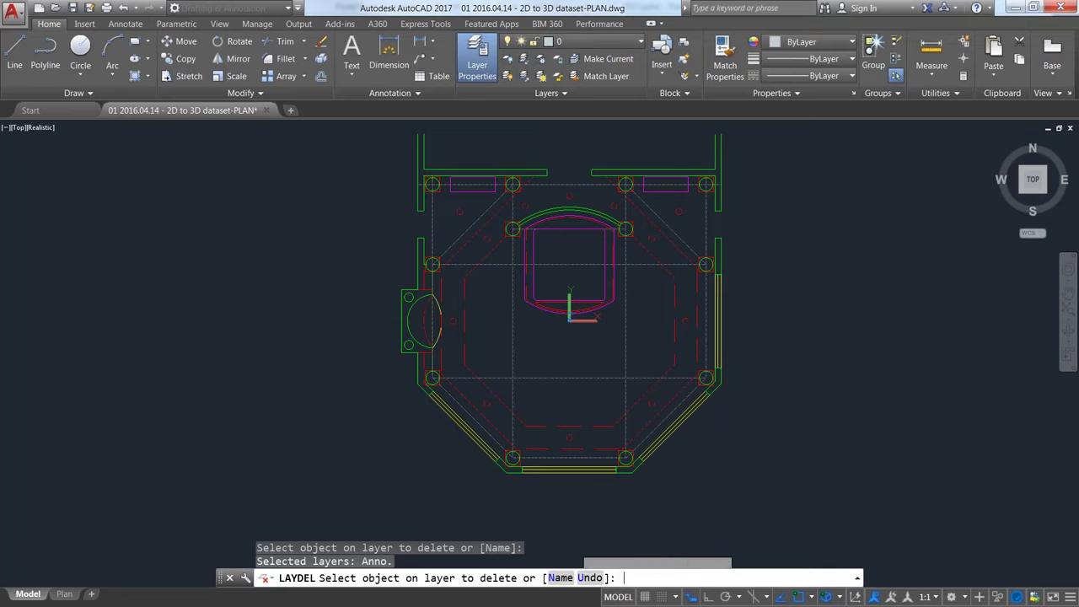
key(Return)
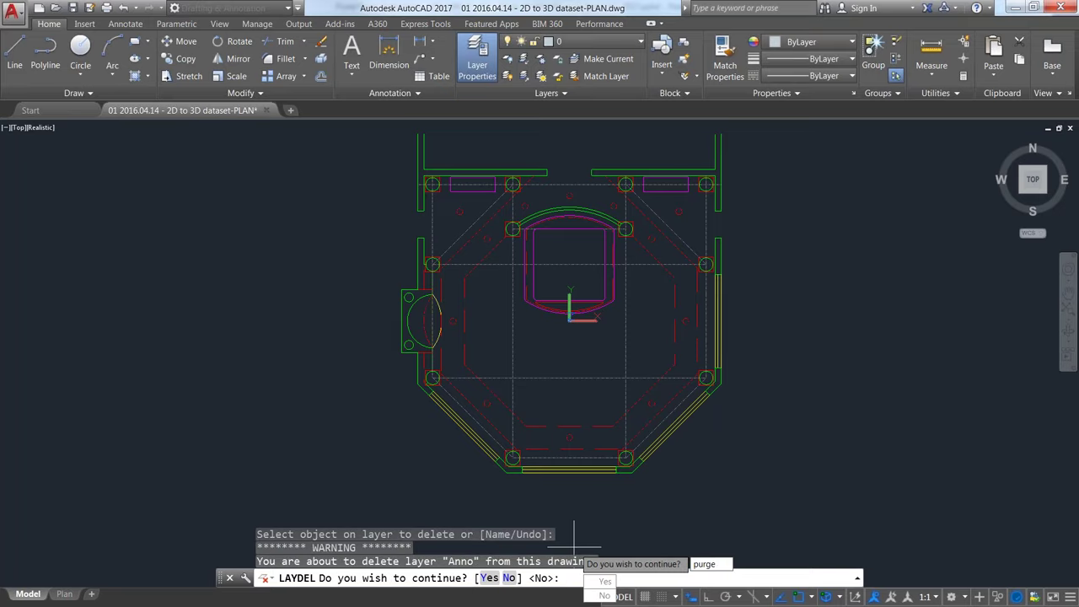
key(Return)
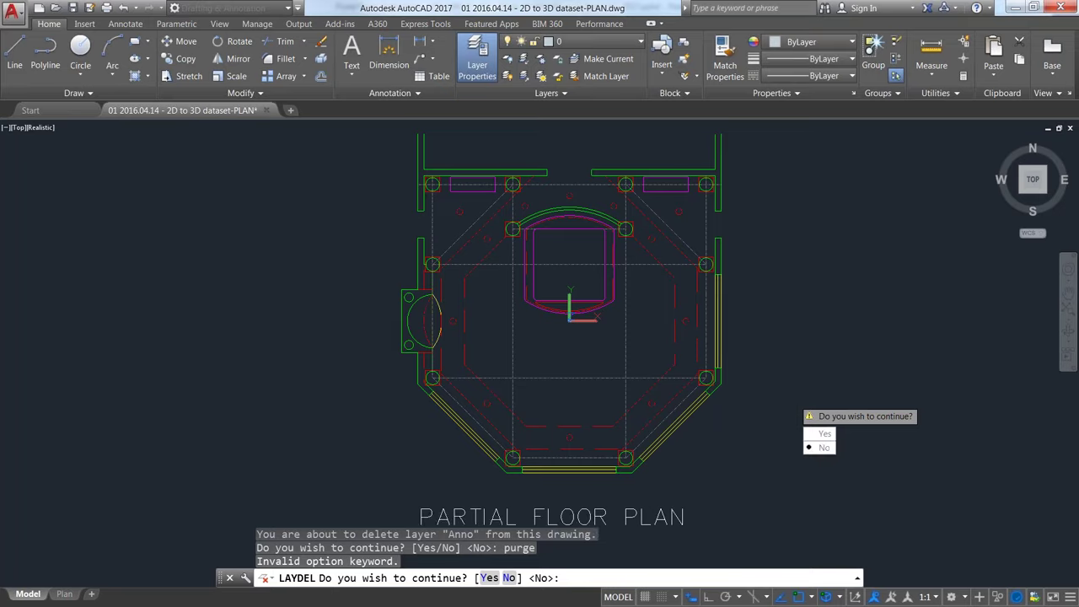
text(N)
key(Return)
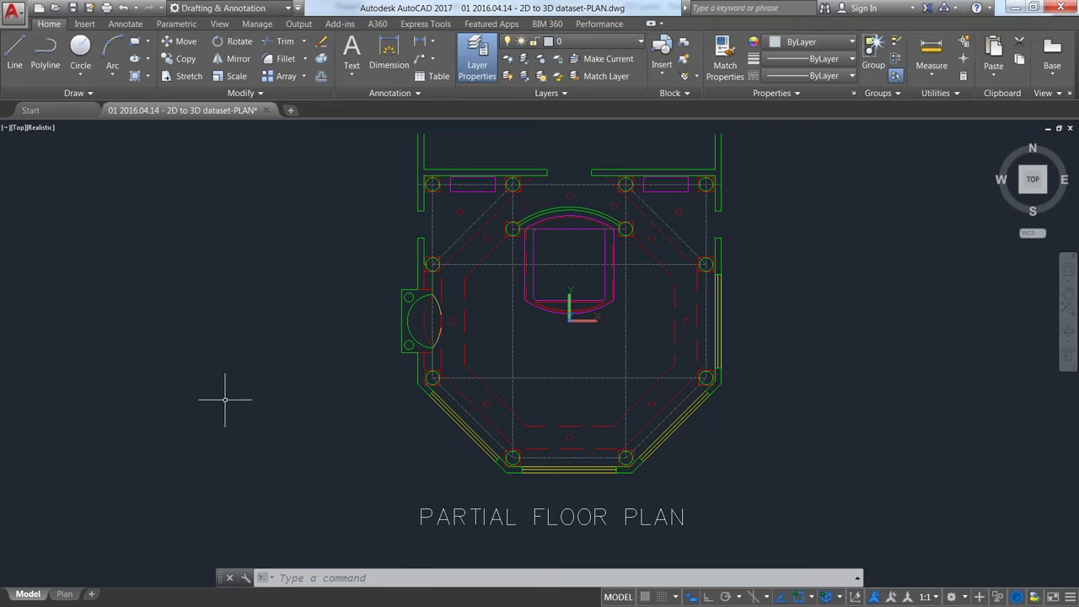
Step: Run the UCSICON command, then cancel its options prompt
text(UC)
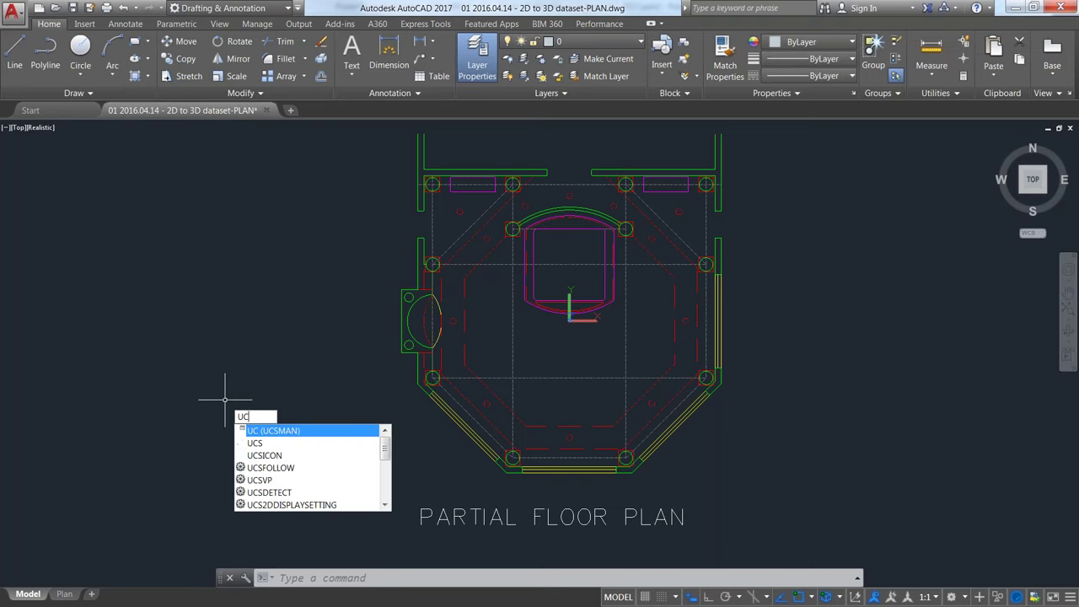
text(Sion)
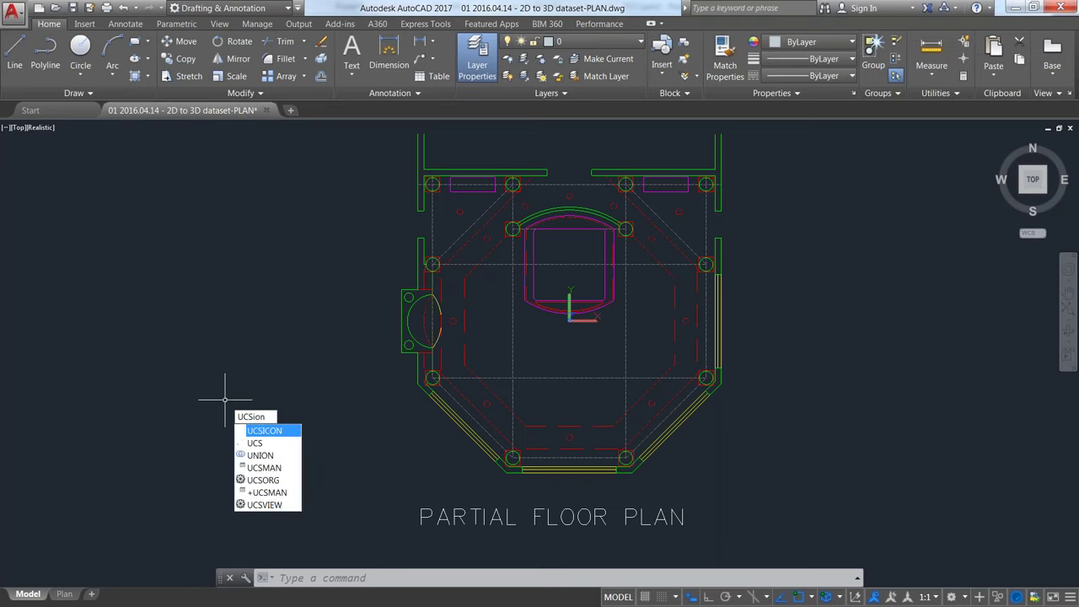
key(Return)
key(Escape)
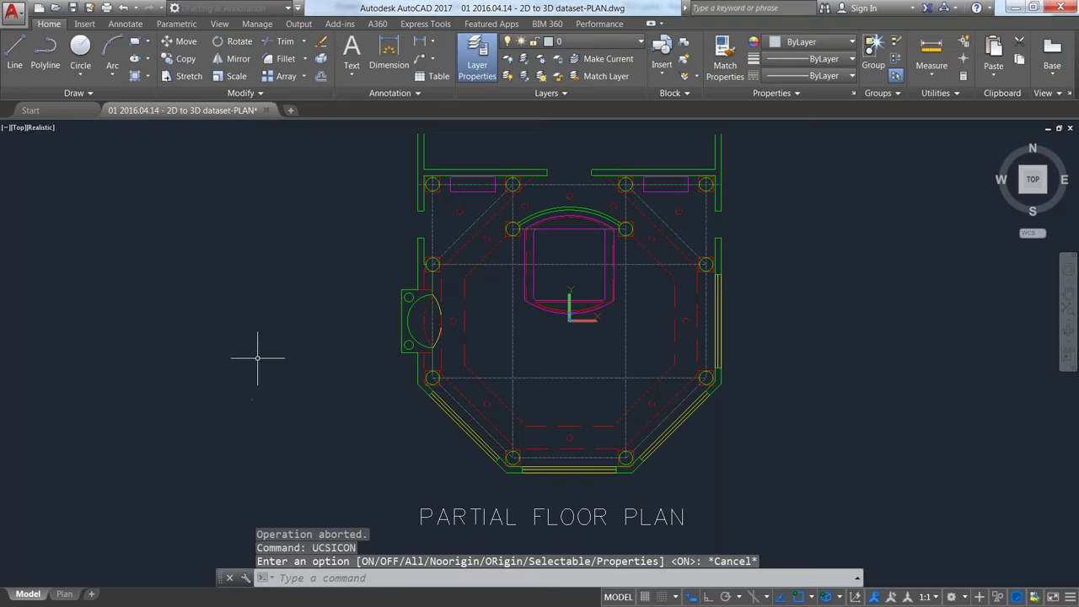
key(Escape)
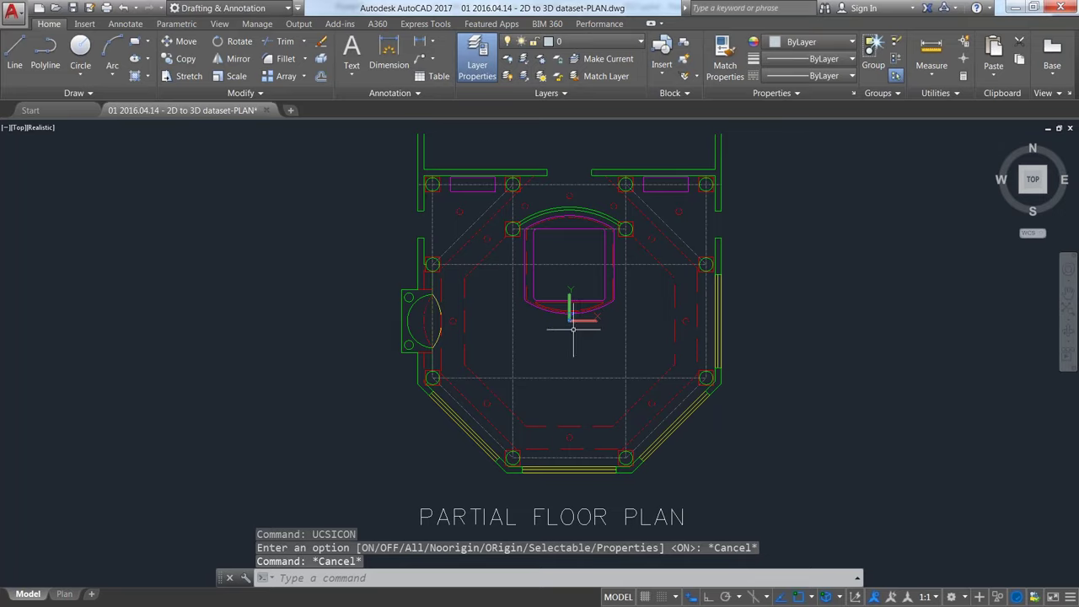
scroll(573, 329, down, 4)
scroll(517, 397, up, 2)
Step: Erase the PARTIAL FLOOR PLAN title text with E, then pan the plan left
text(e)
key(Return)
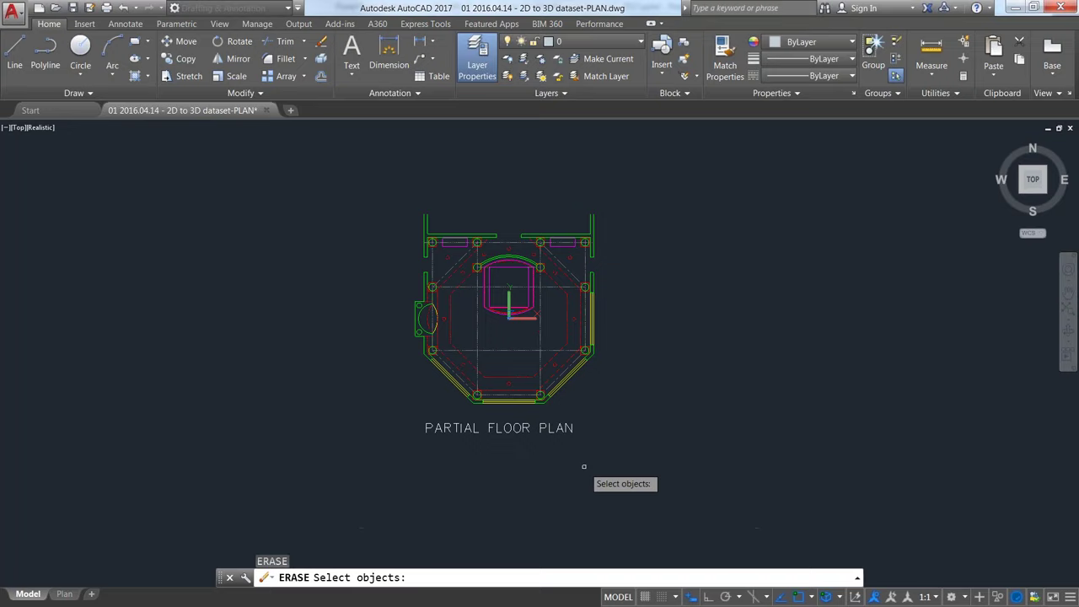
click(593, 443)
click(539, 397)
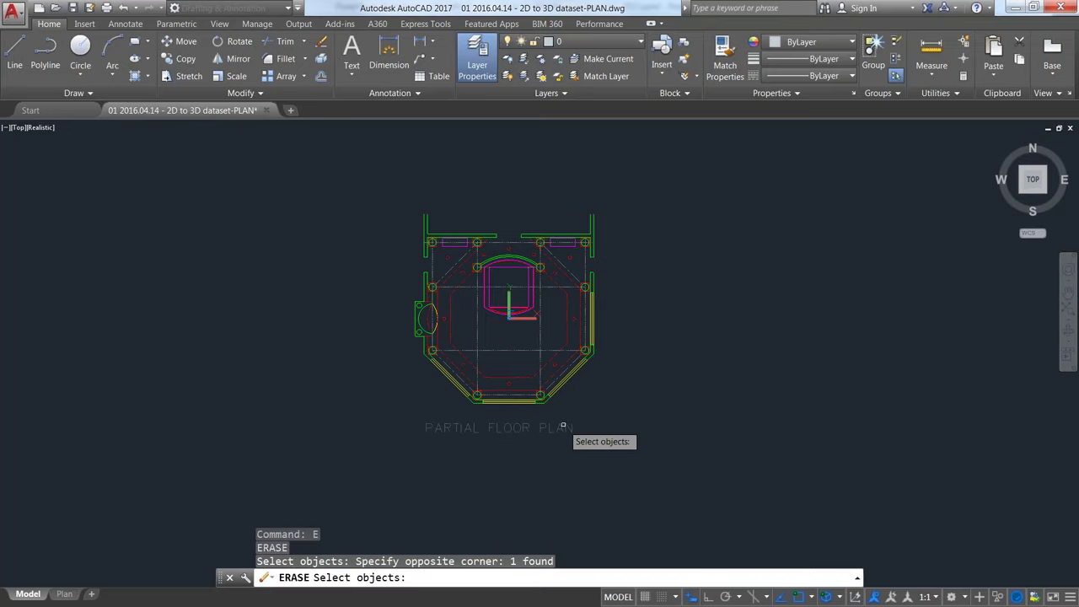
key(Return)
mouse_move(631, 390)
middle_down()
mouse_move(549, 450)
mouse_move(388, 407)
middle_up()
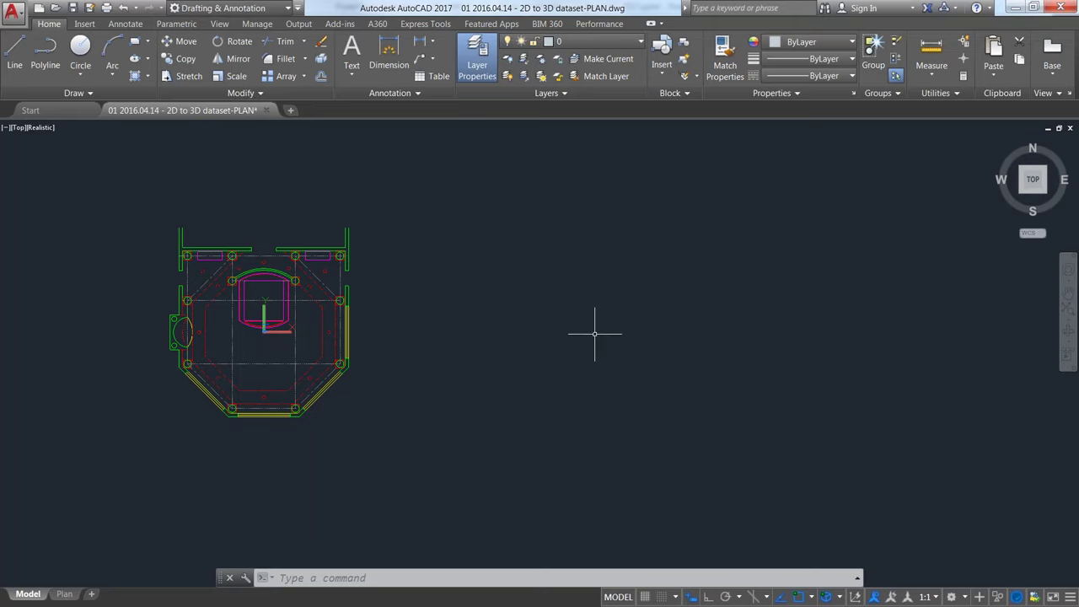
Step: Open the Insert dialog via INSERT, showing the LEADARR block at 0,0,0 and scale 1.0000
text(ins)
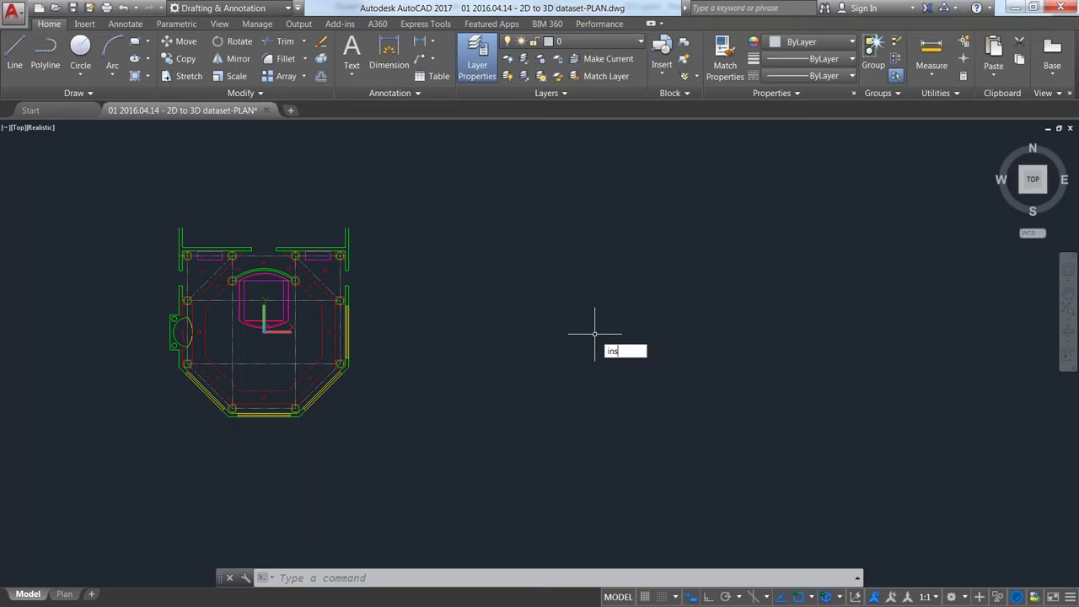
text(er)
key(Escape)
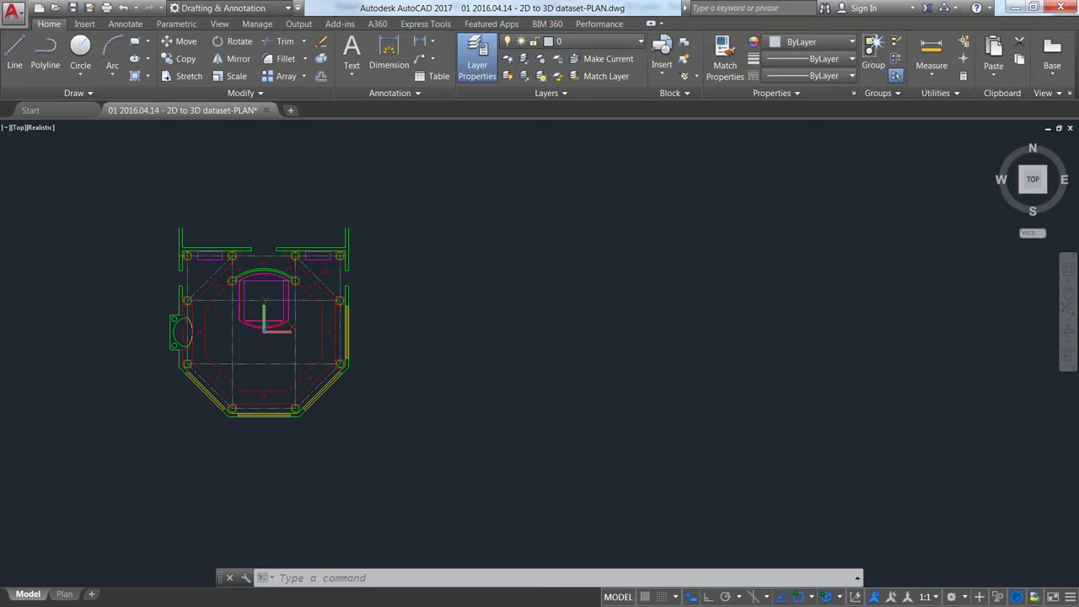
text(insert)
key(Return)
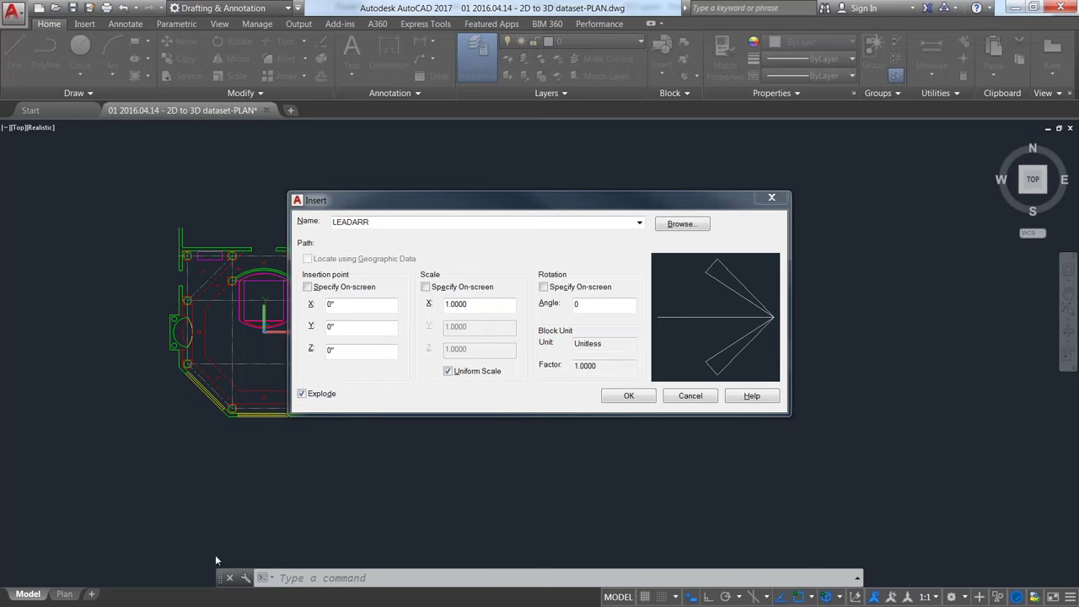
click(427, 200)
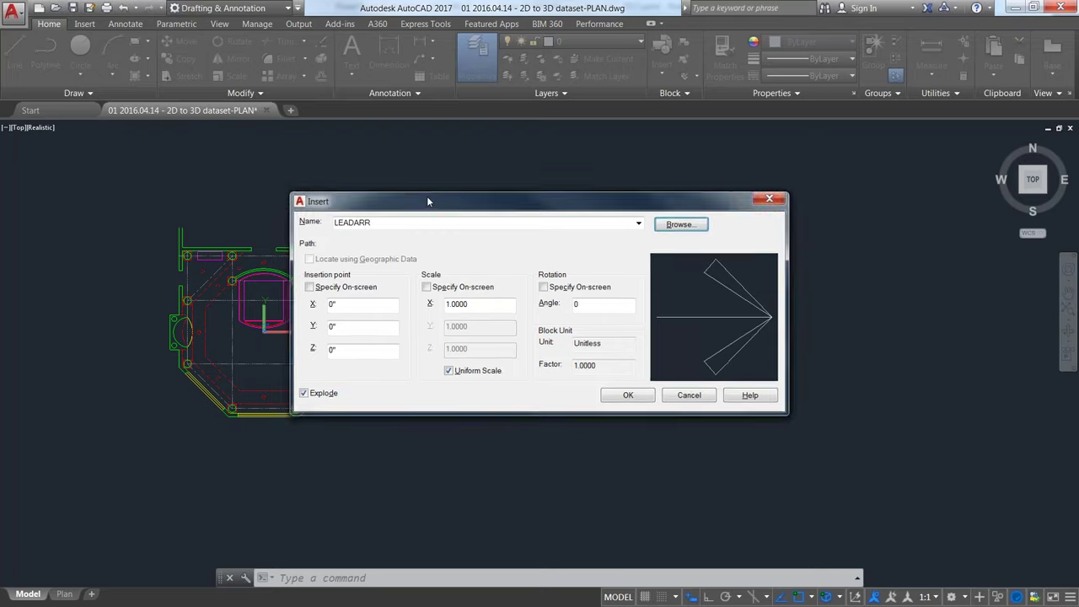
key(Escape)
key(Escape)
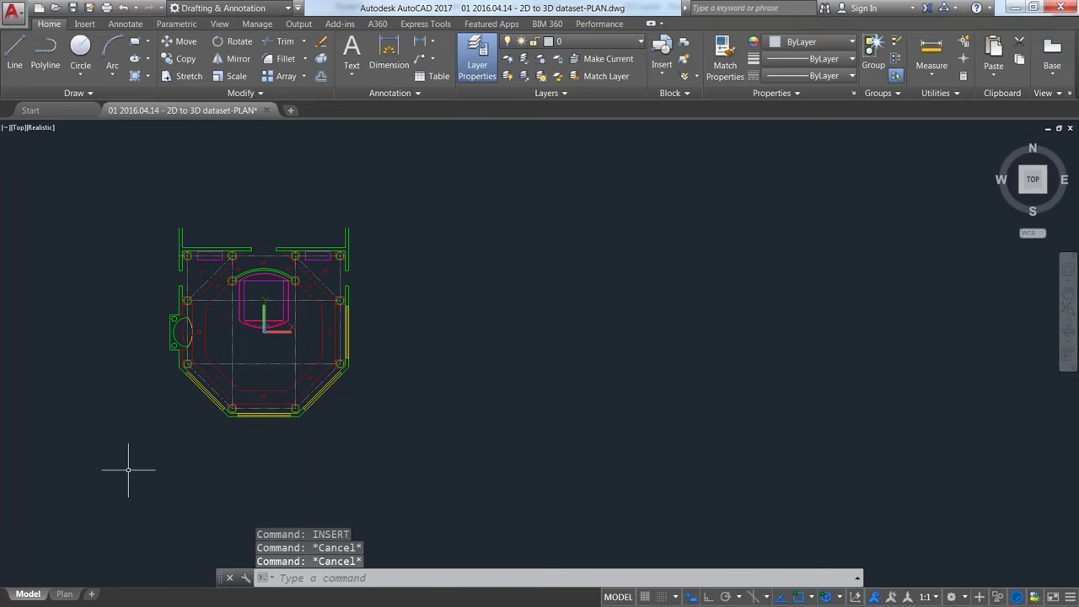
text(inser)
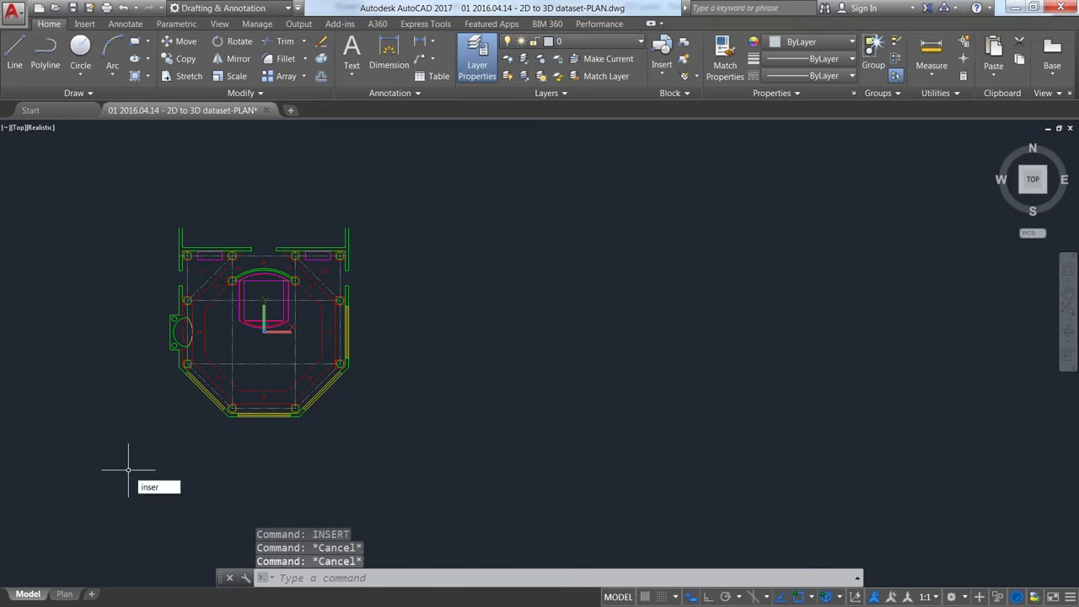
key(Return)
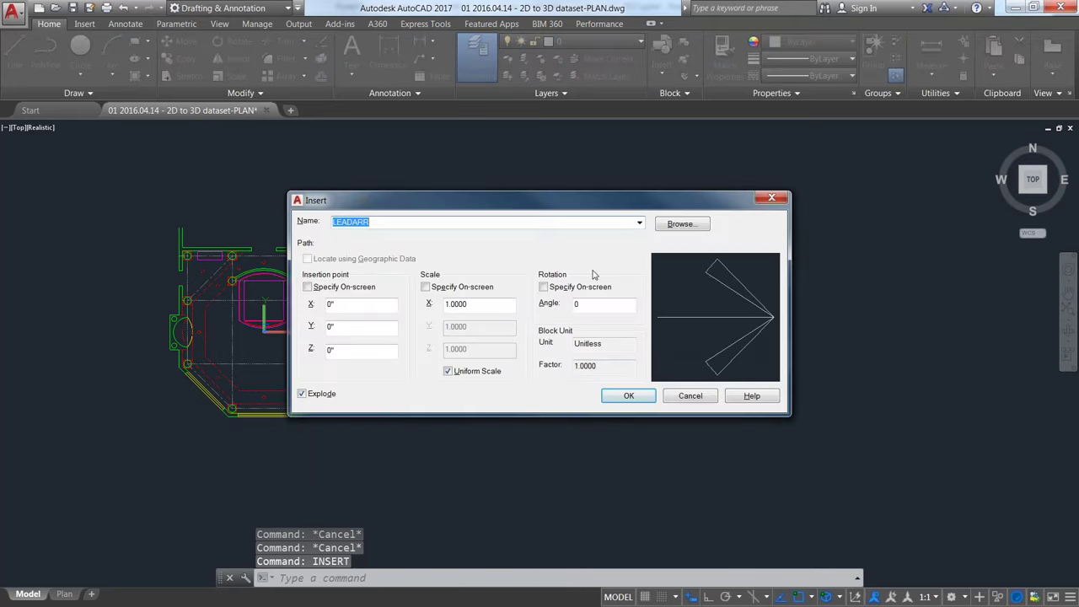
click(677, 224)
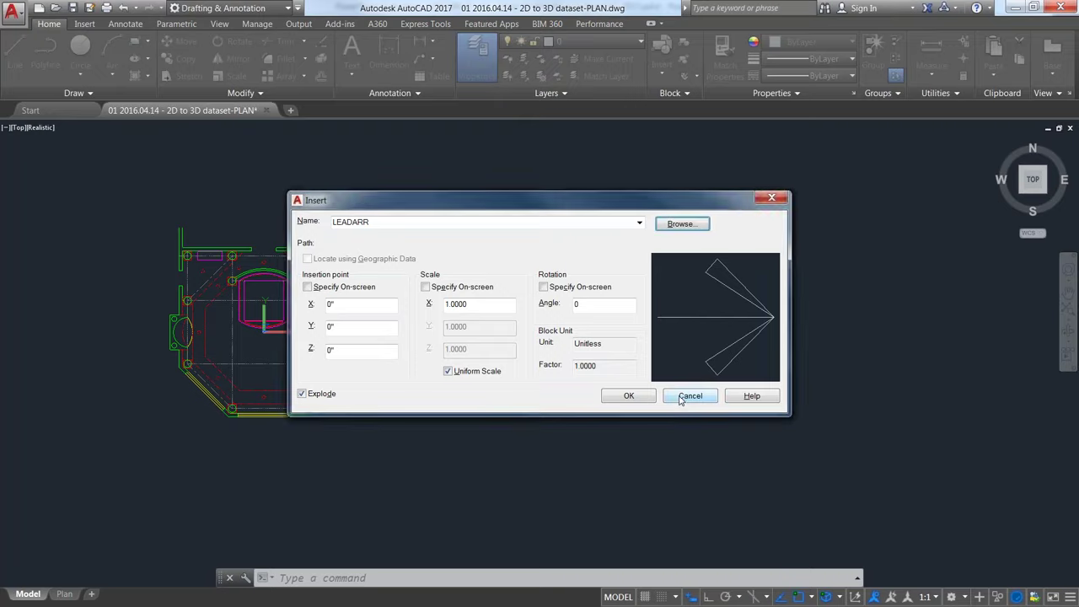
click(681, 399)
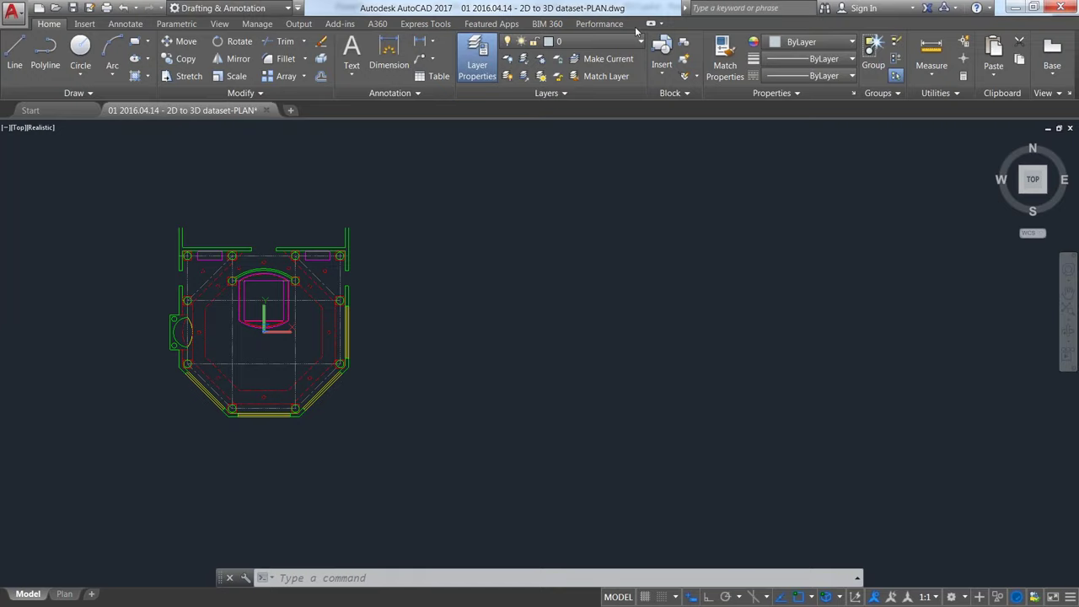
Step: Shrink the AutoCAD window to show the desktop, then open and cancel the Insert dialog
click(1014, 7)
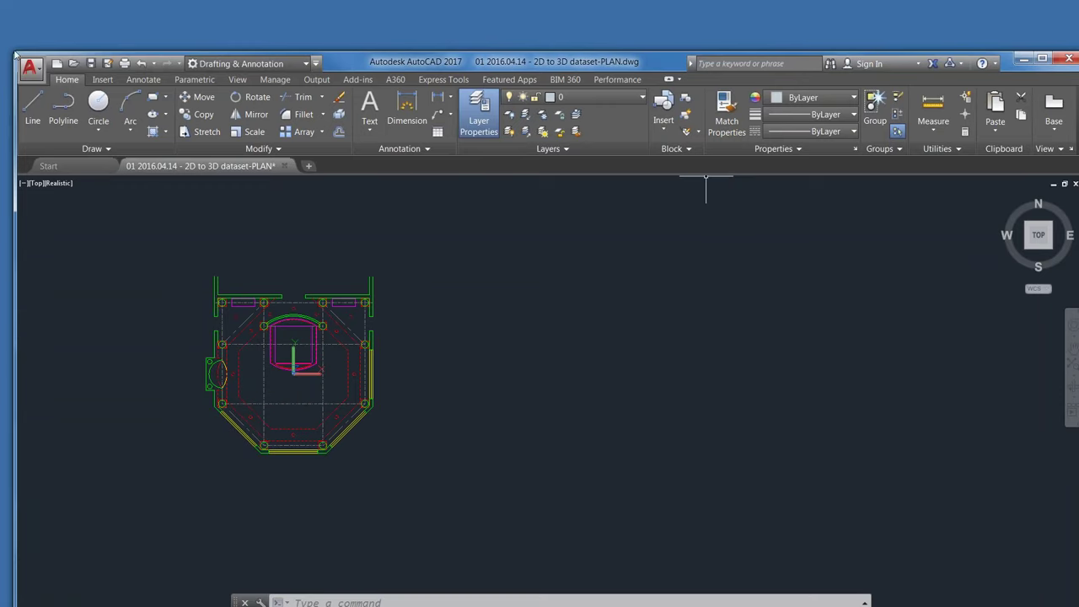
drag(15, 53, 108, 76)
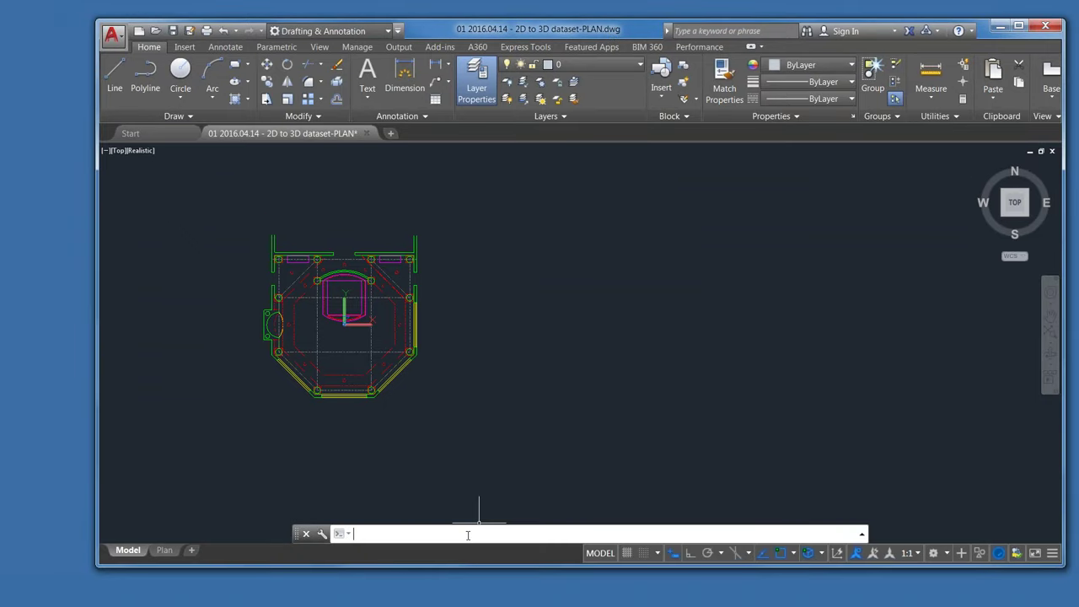
text(insert)
key(Return)
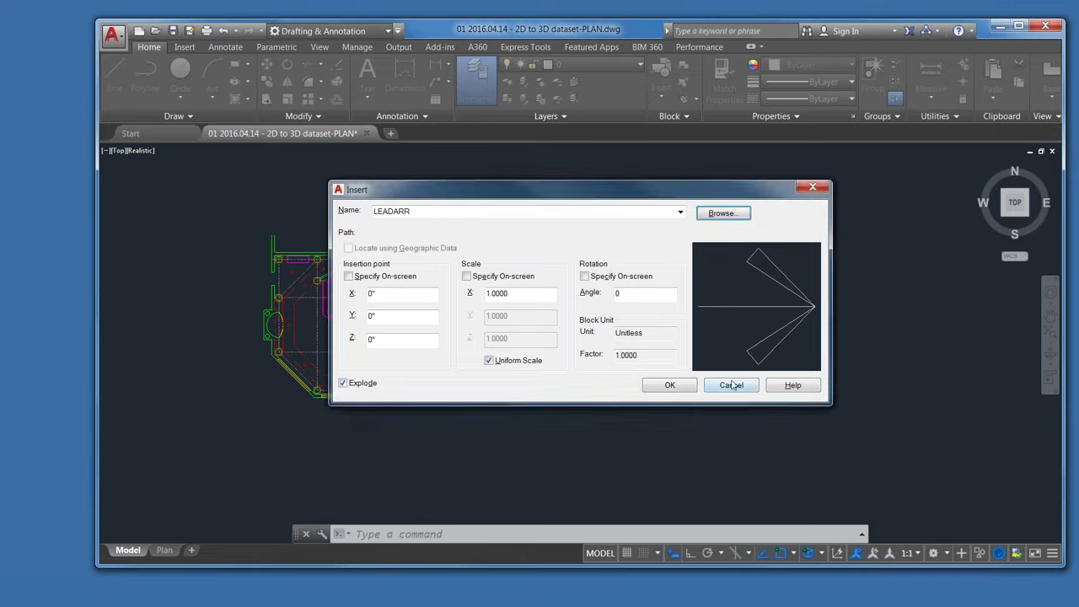
click(730, 385)
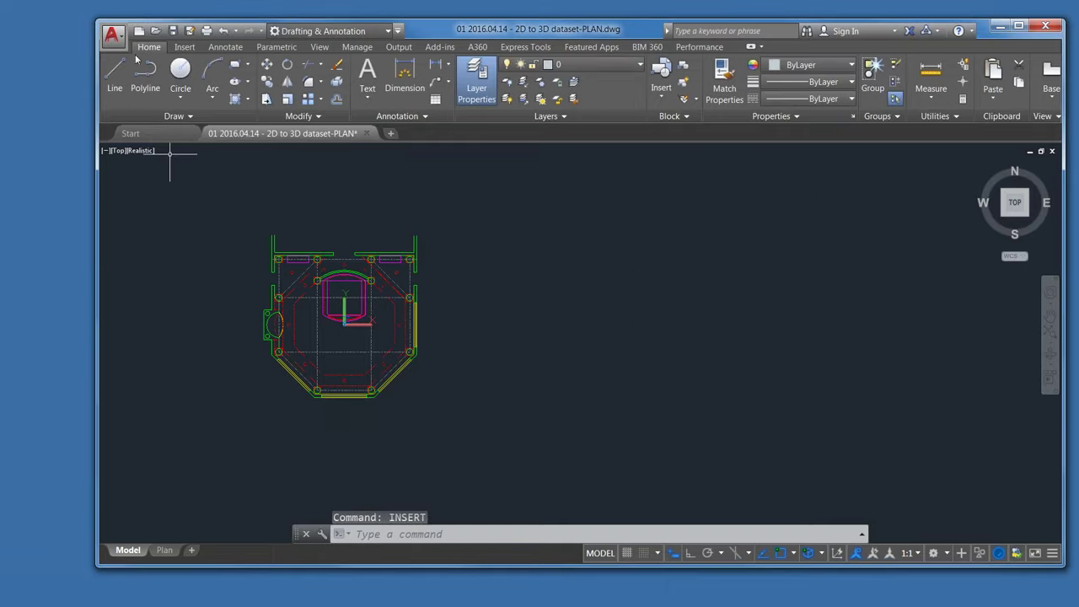
Step: Open the recent drawing '03 2016.04.14 - 2D to 3D dataset--LAYOUT.dwg' from the Application menu
click(114, 36)
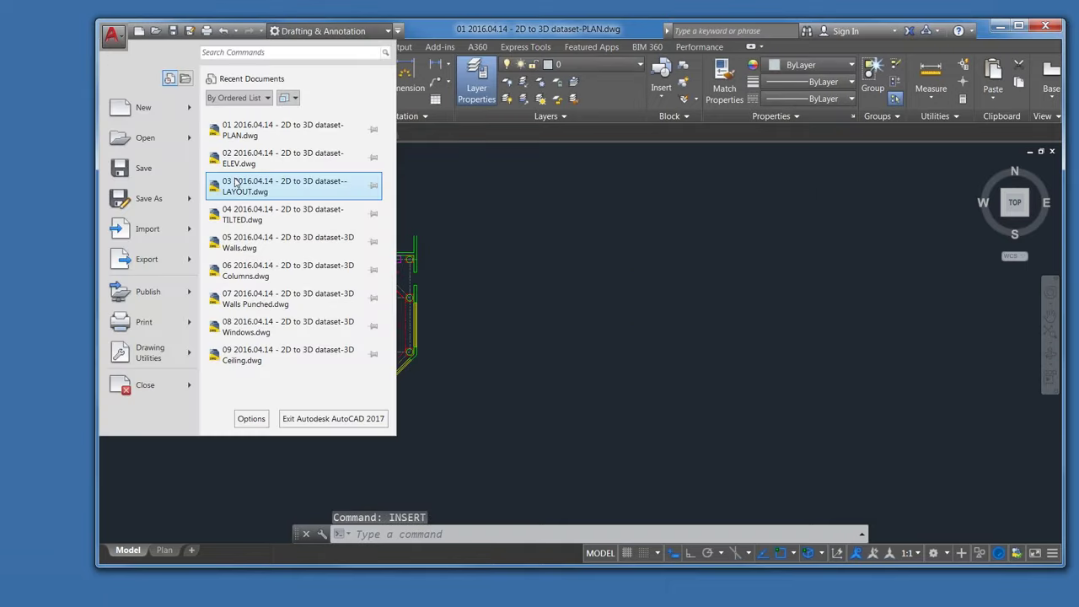
click(249, 190)
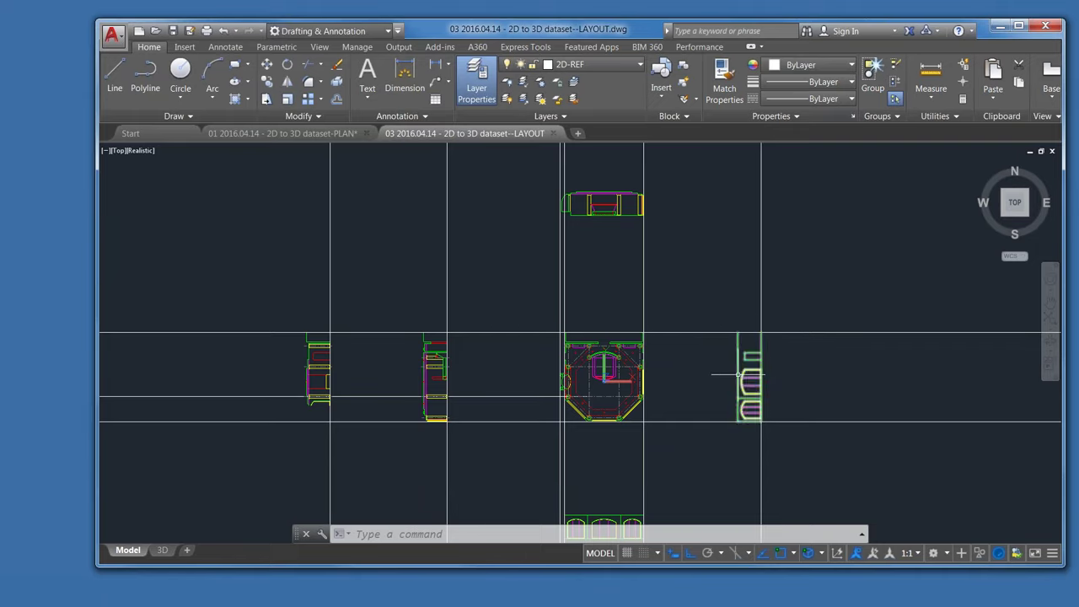
Step: Ungroup the right-hand elevation block via the right-click Group menu
click(738, 374)
middle_drag(800, 397, 802, 367)
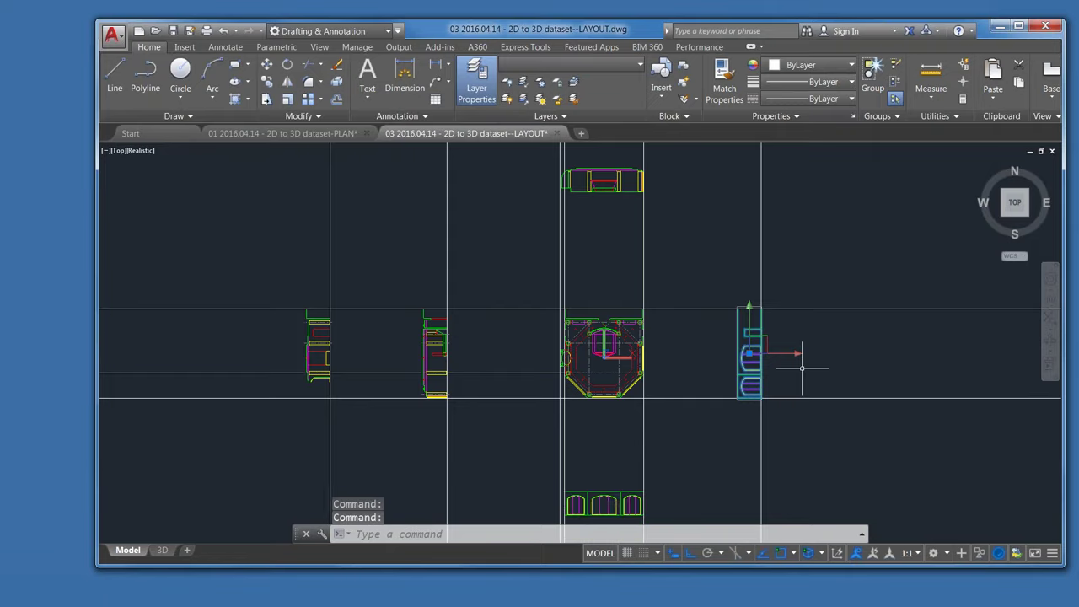
scroll(802, 368, up, 3)
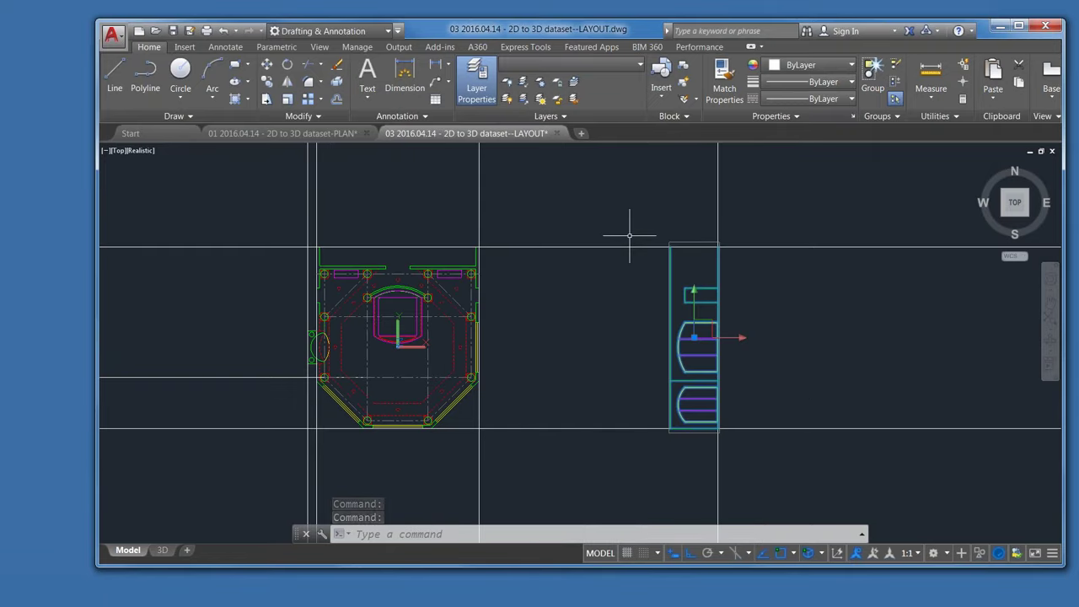
right_click(692, 309)
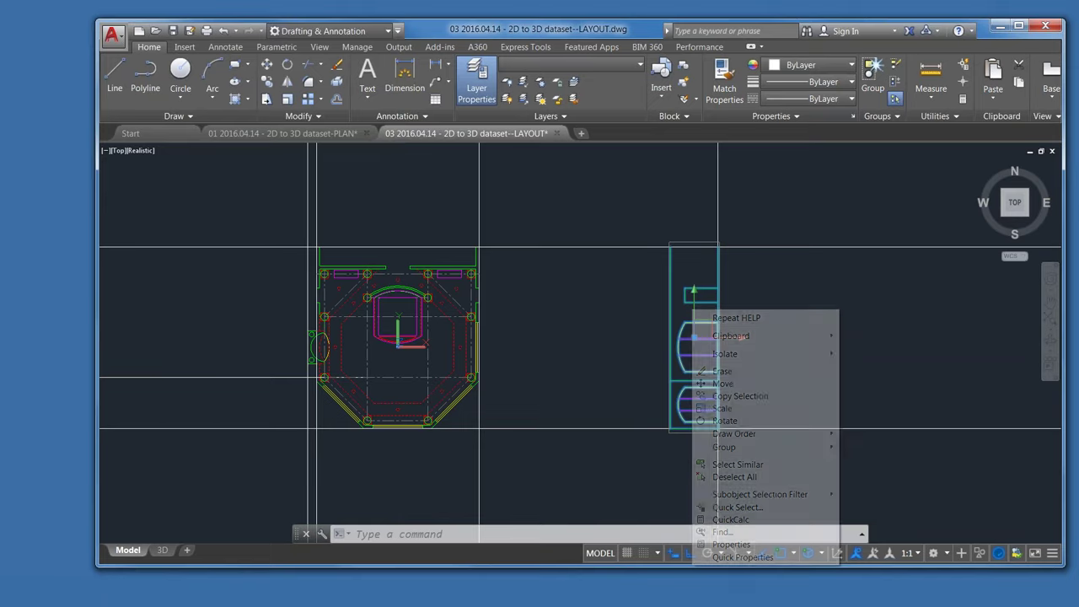
mouse_move(732, 446)
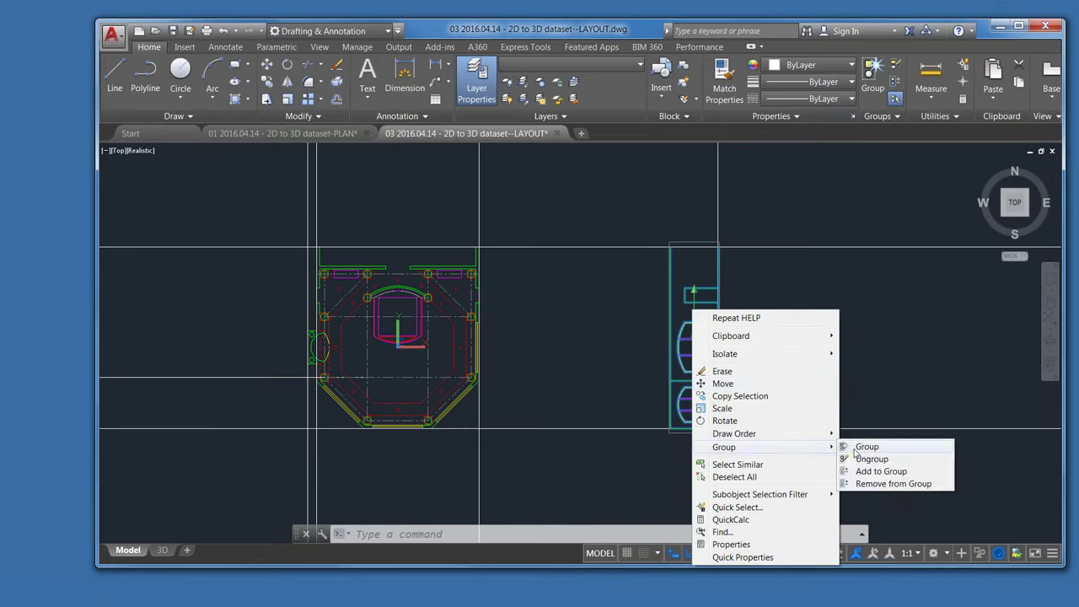
click(864, 458)
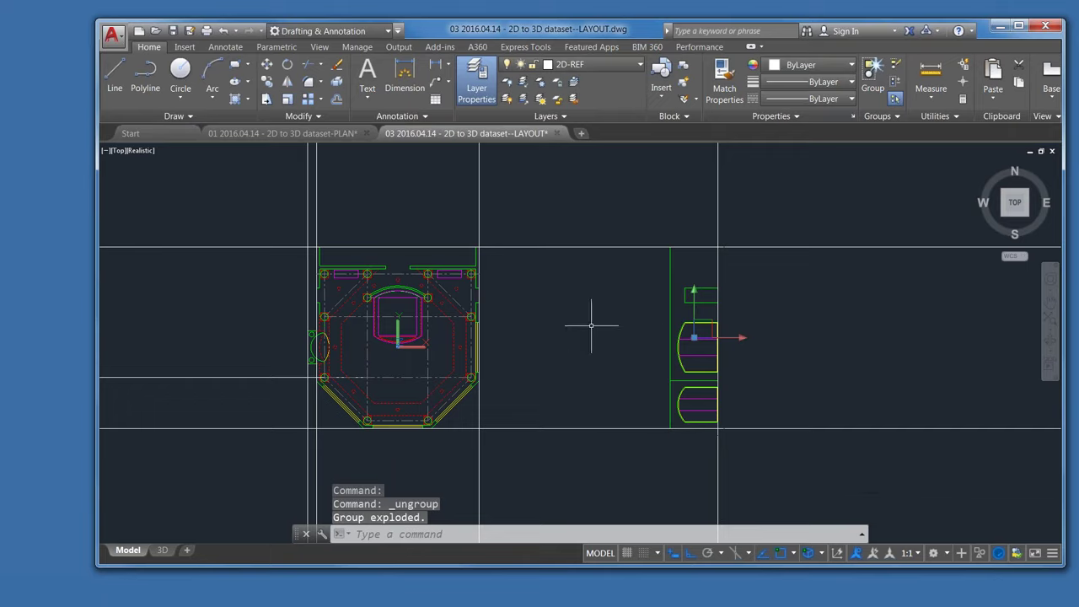
key(Escape)
key(Escape)
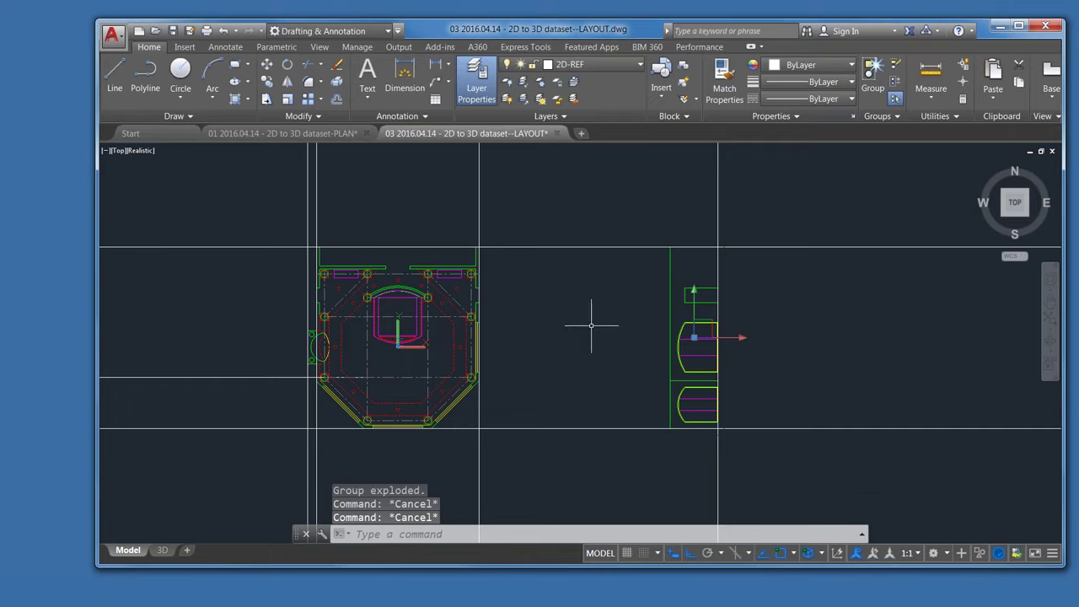
Step: Check that a vertical green wall line now selects separately, then zoom out and back in
click(669, 303)
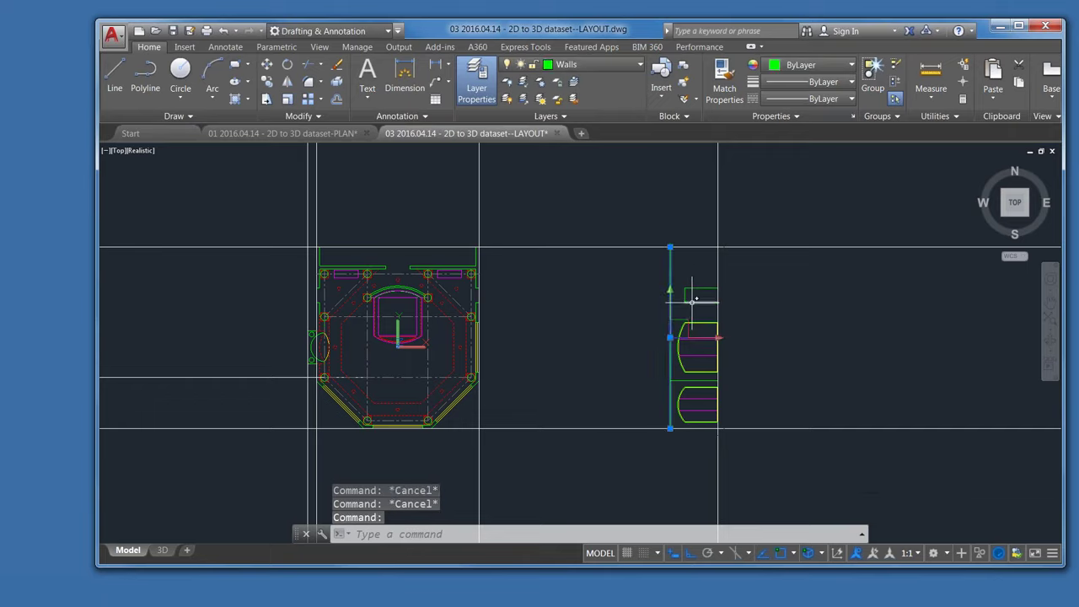
key(Escape)
key(Escape)
scroll(634, 321, down, 2)
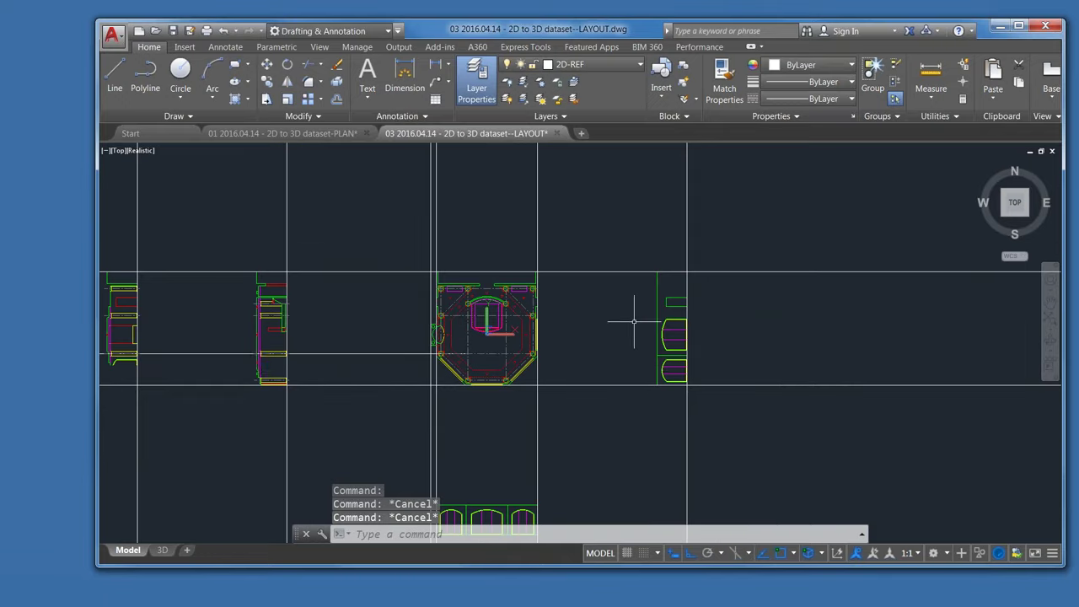
scroll(641, 370, down, 2)
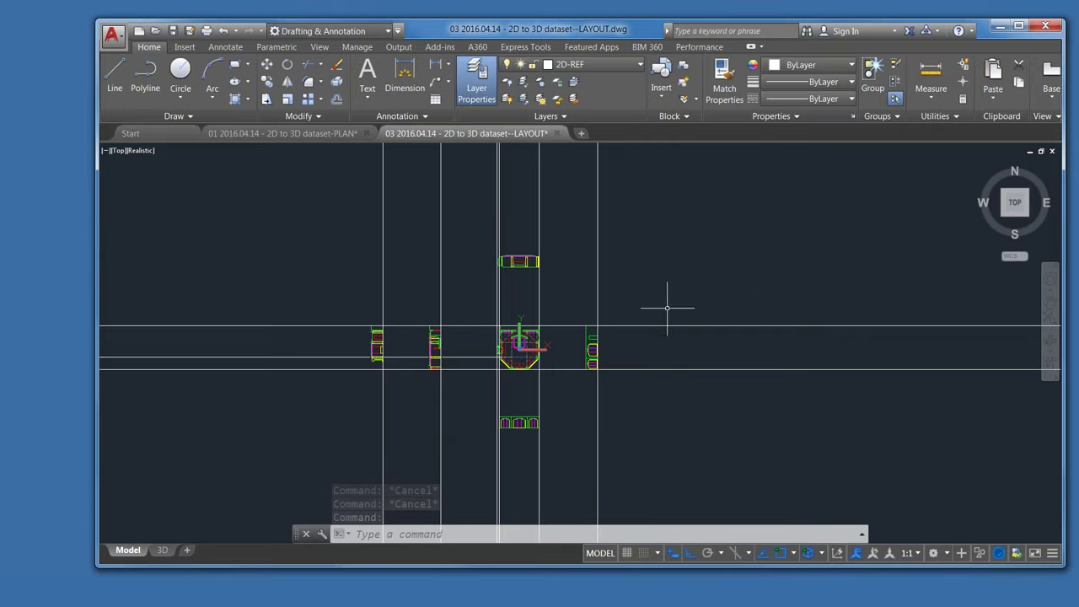
scroll(590, 401, up, 5)
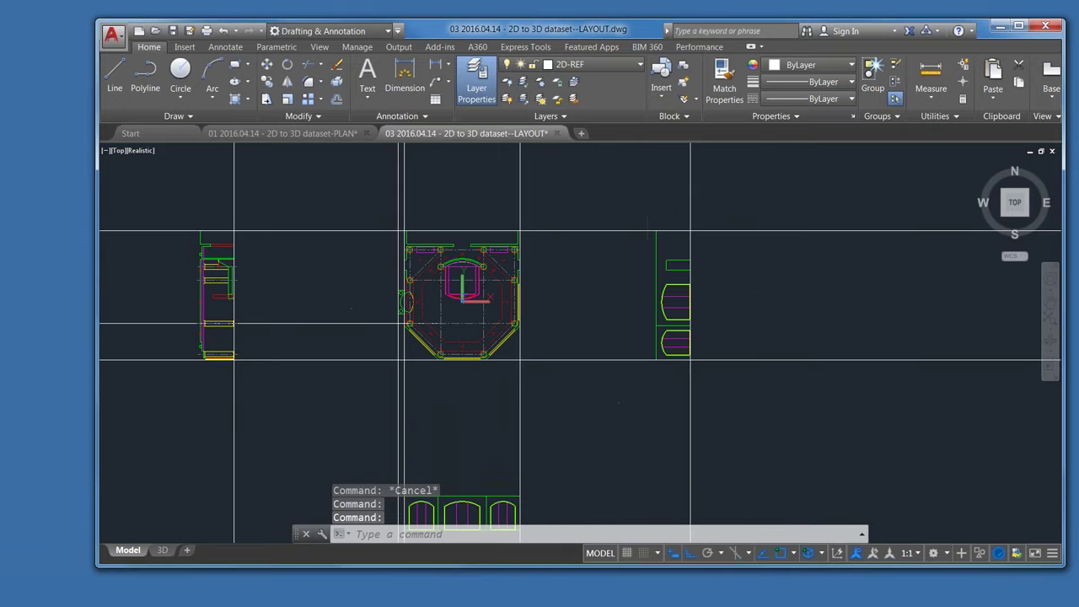
Step: Window-select the right-hand elevation's objects and group them back together
click(623, 212)
click(716, 380)
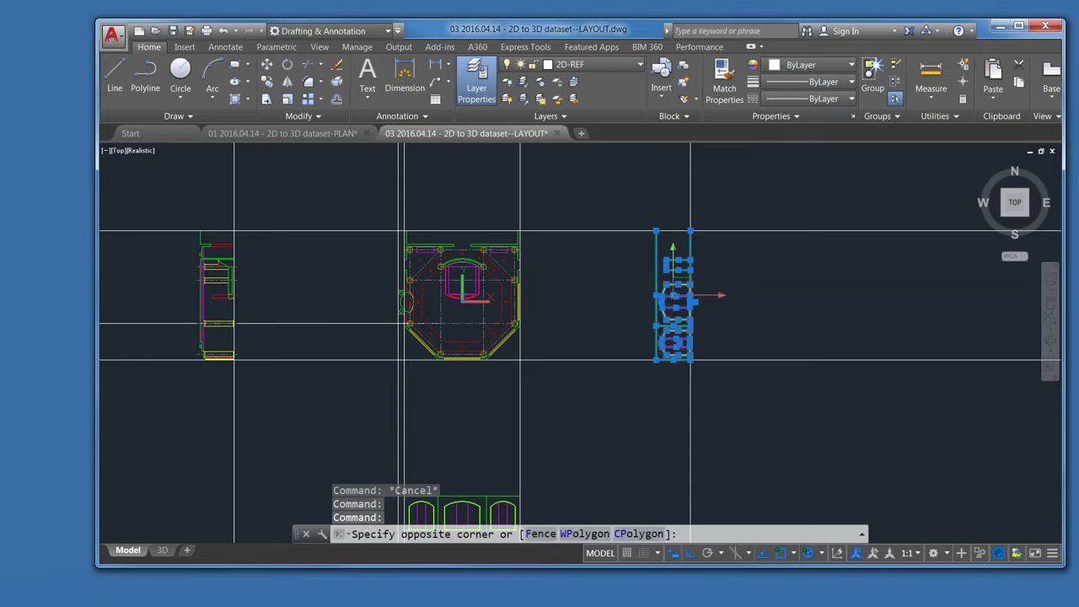
right_click(665, 322)
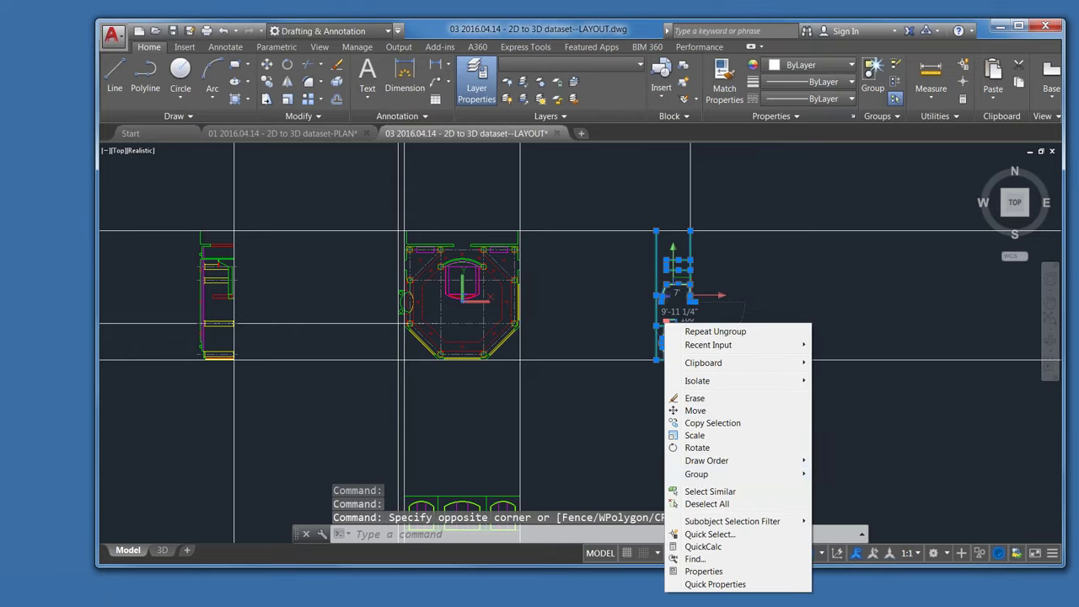
mouse_move(685, 478)
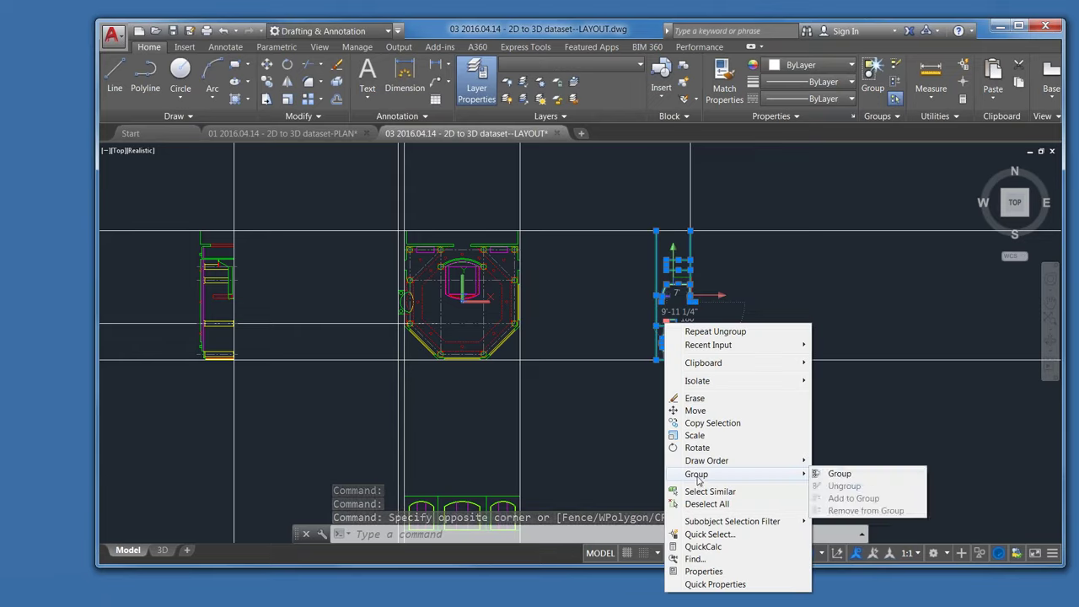
click(839, 474)
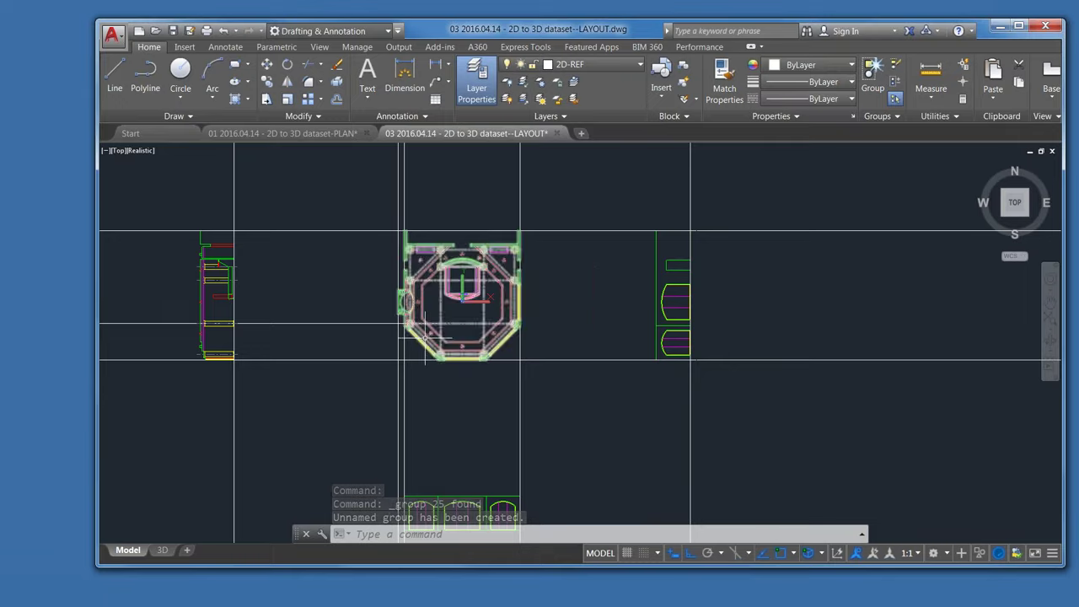
Step: Delete the vertical construction line beside the plan's right edge
middle_drag(425, 341, 428, 342)
scroll(570, 318, down, 2)
scroll(560, 320, up, 5)
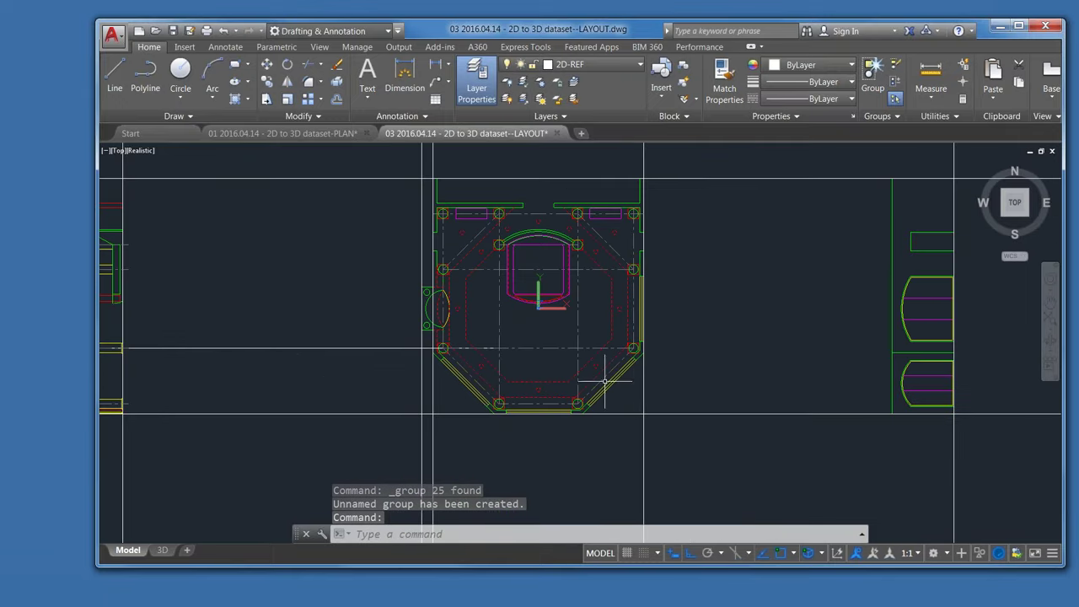
click(644, 397)
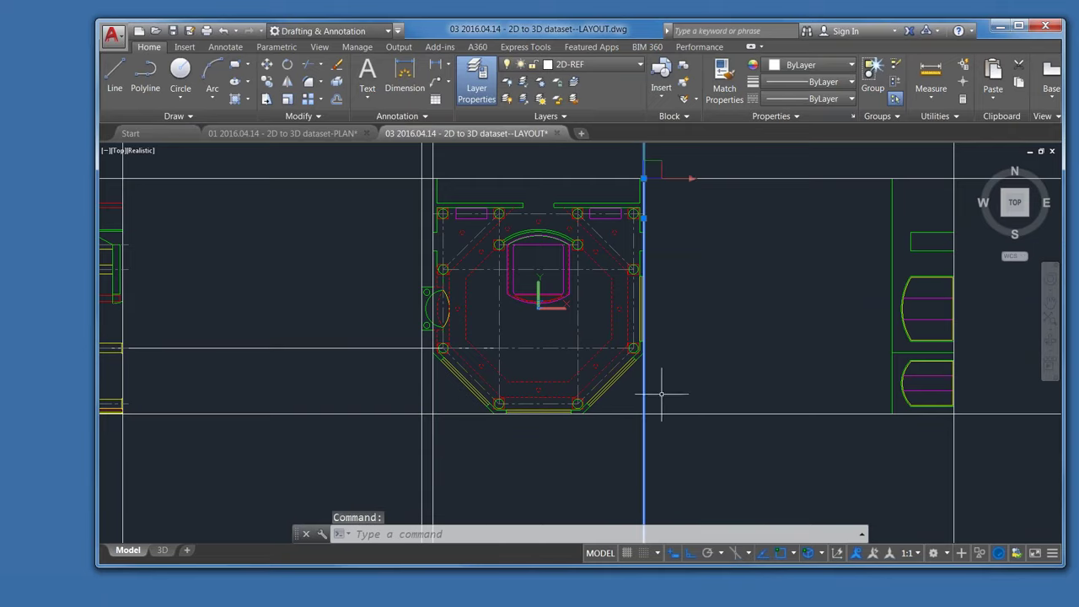
key(Delete)
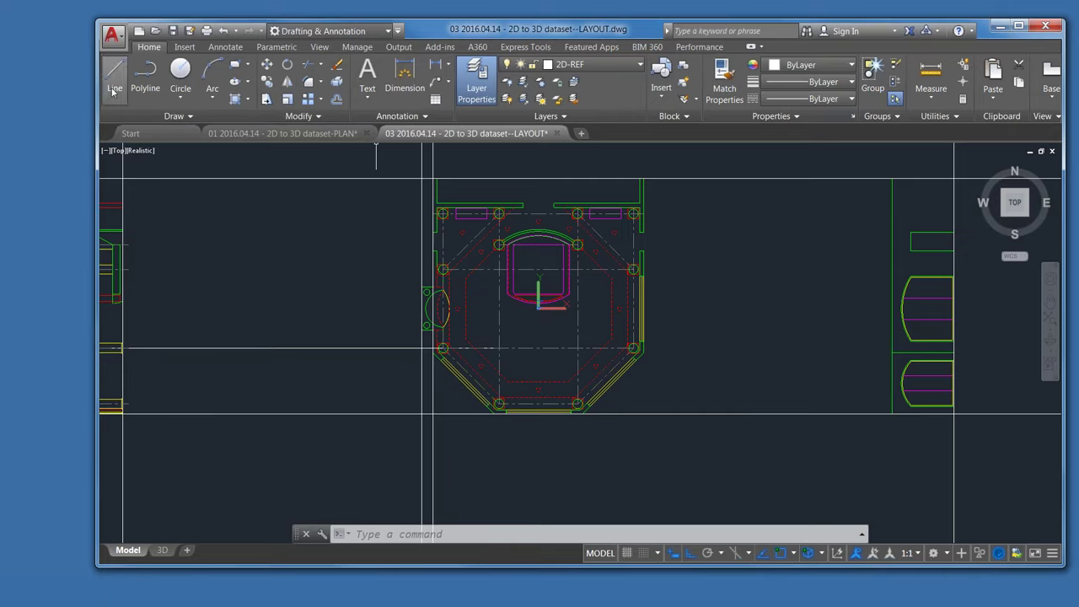
Step: Draw a vertical XLINE through the octagon plan's right side, then recentre the view
click(187, 115)
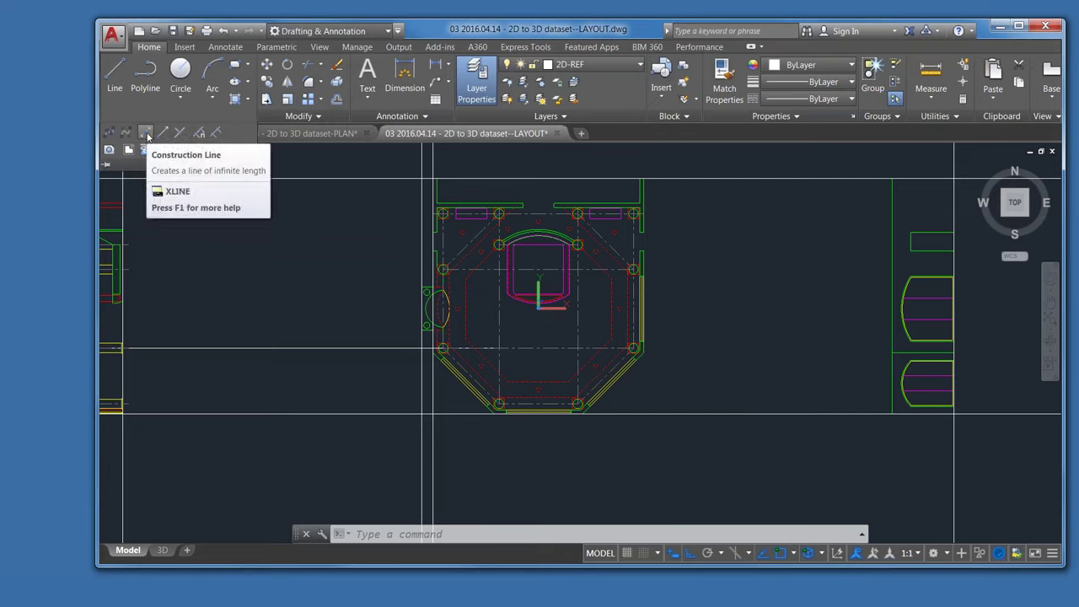
click(147, 136)
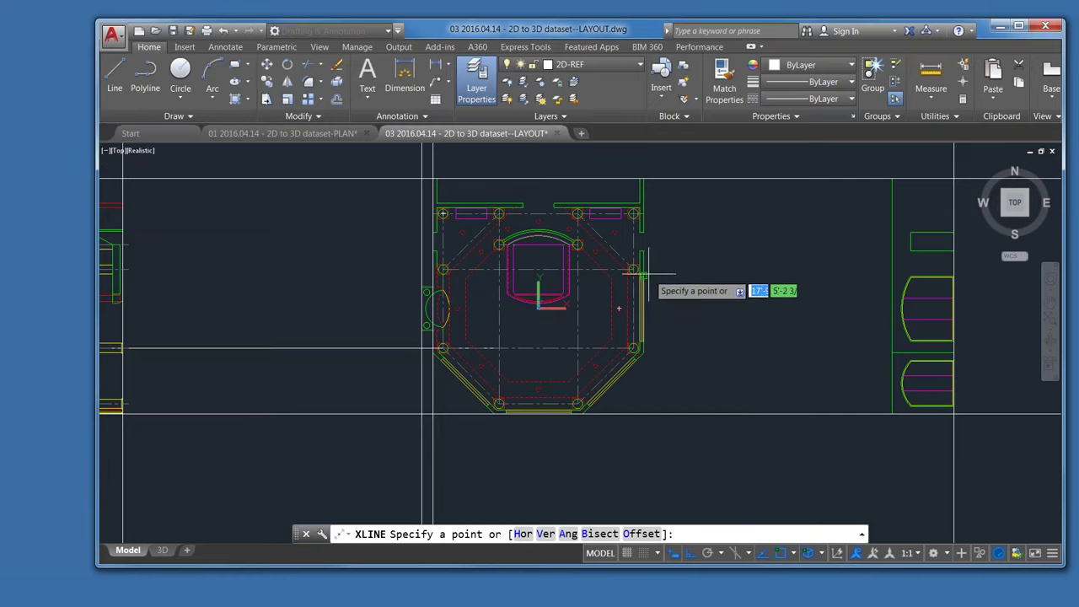
click(642, 250)
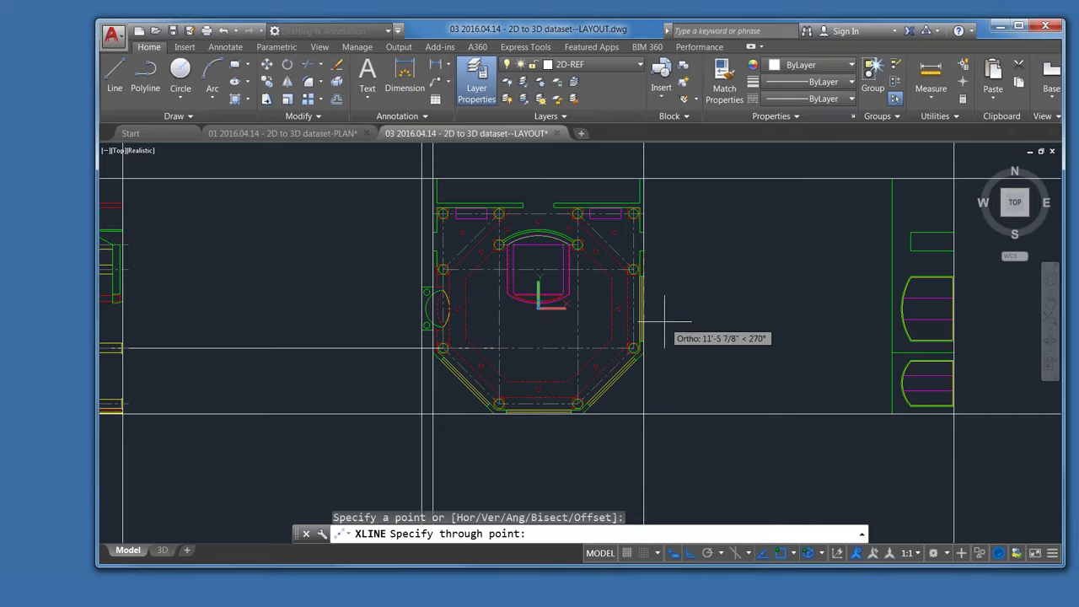
click(690, 328)
scroll(681, 337, down, 6)
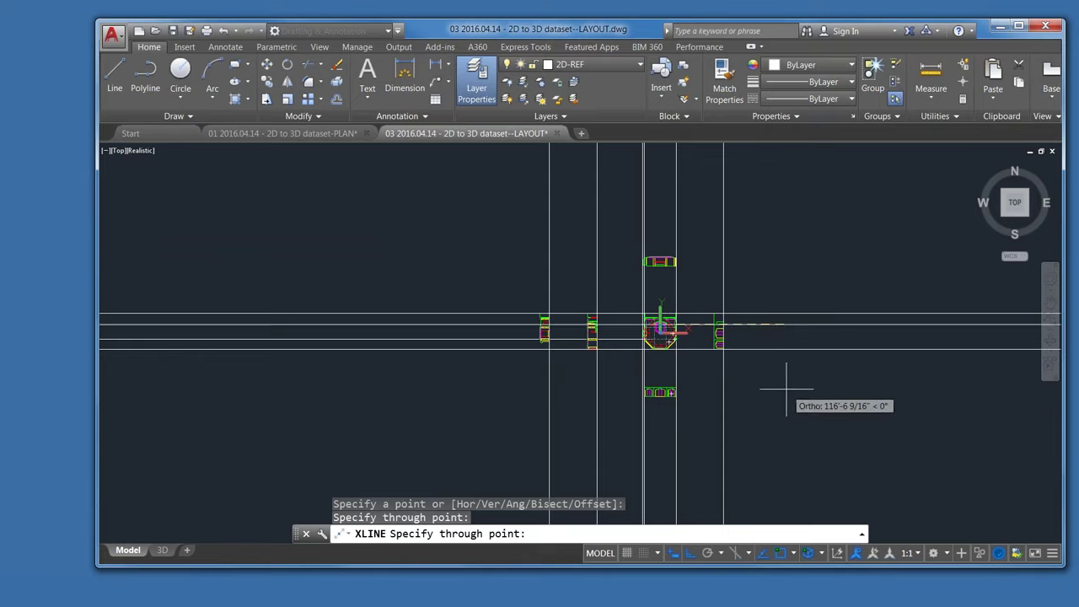
key(Return)
scroll(678, 352, up, 4)
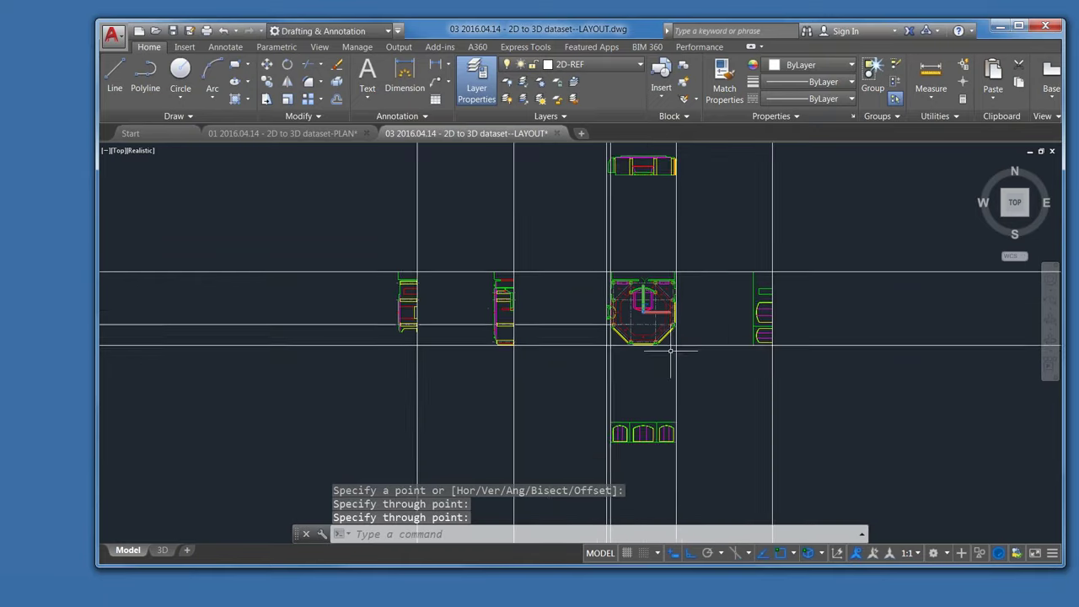
middle_drag(682, 352, 669, 380)
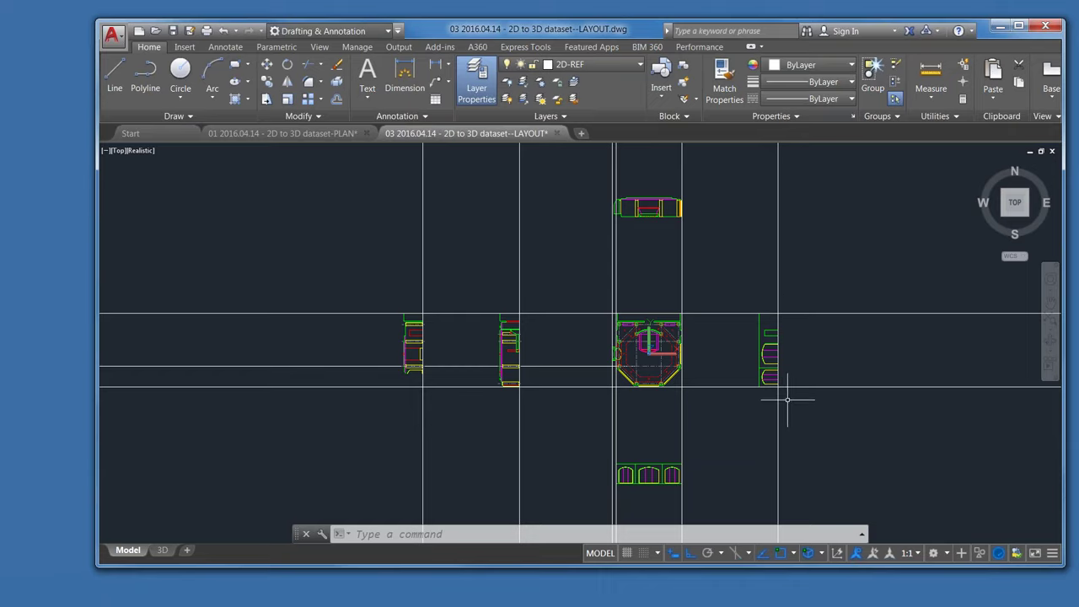
Step: Measure with DIST from the plan's corner to the right outline's corner, reading 50'
text(dist)
key(Return)
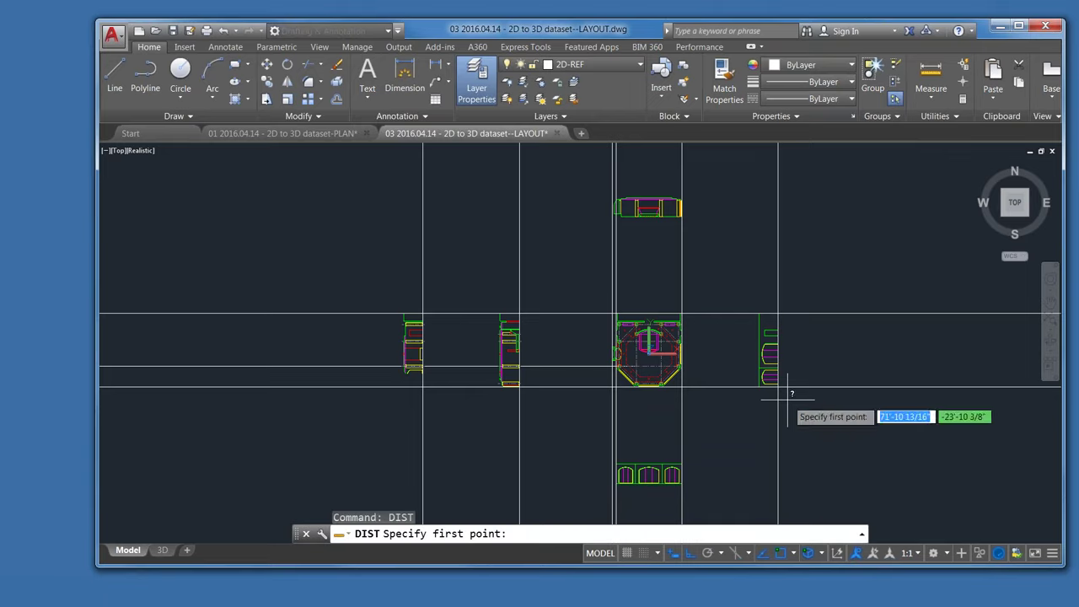
click(682, 314)
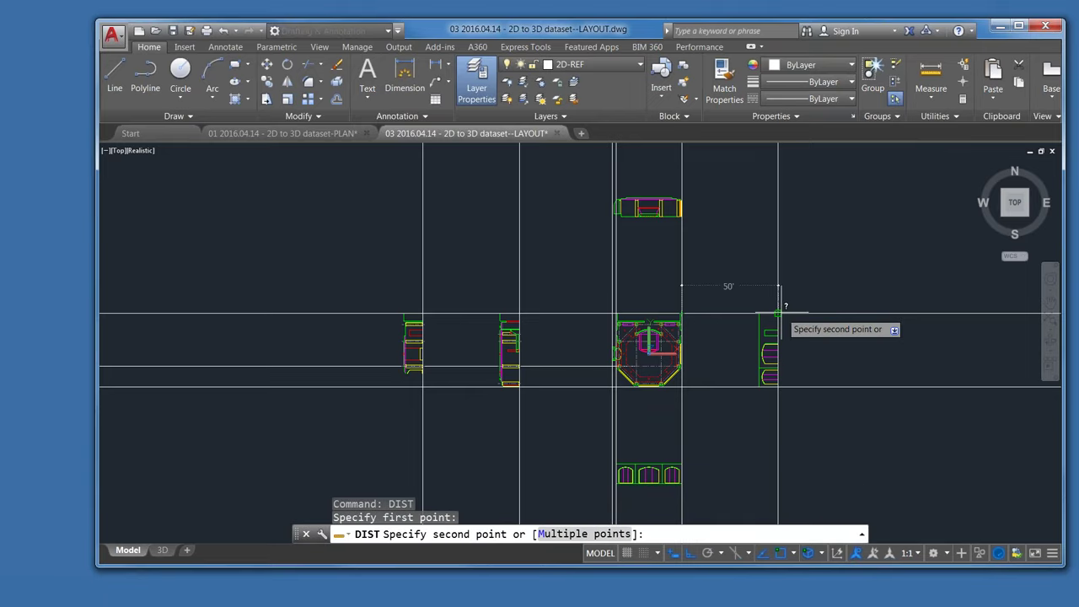
click(778, 314)
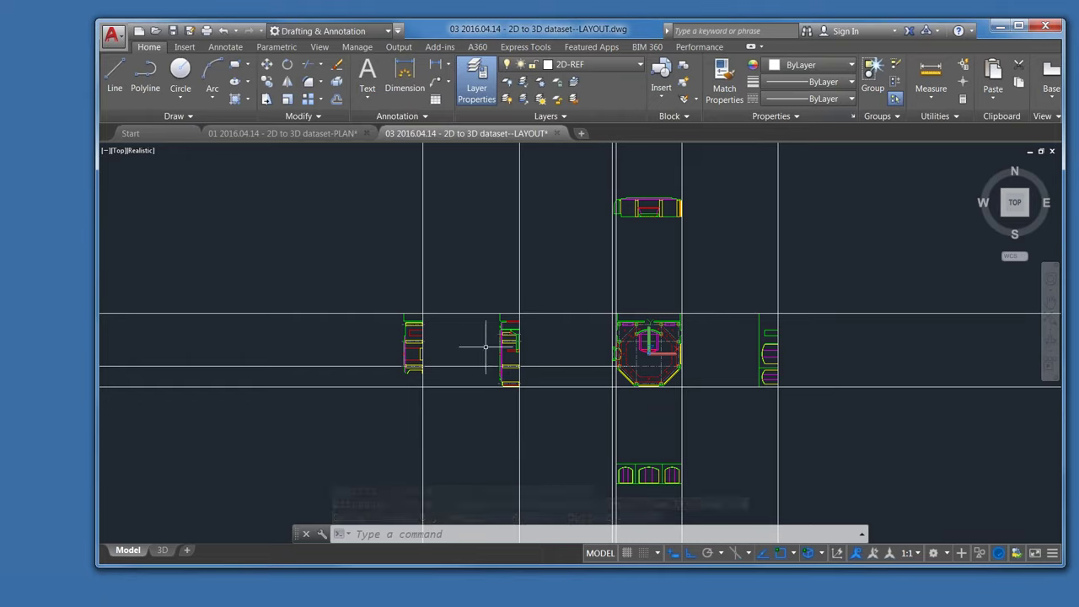
Step: Select the right-hand arched wall outline
middle_drag(686, 447, 689, 426)
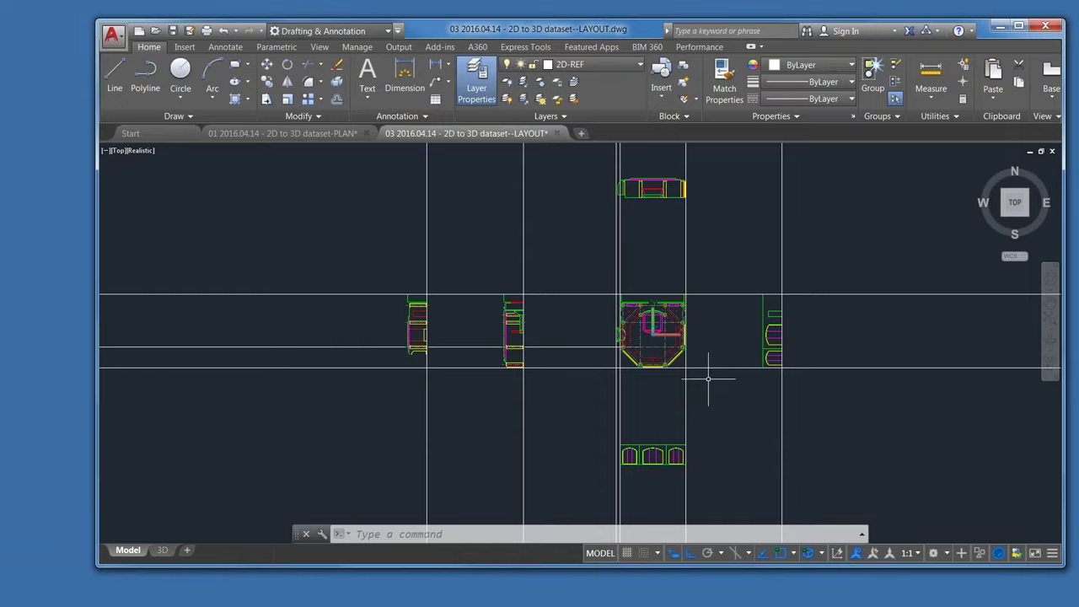
scroll(694, 374, down, 1)
middle_drag(714, 388, 664, 452)
scroll(679, 380, up, 3)
scroll(638, 414, up, 2)
click(706, 366)
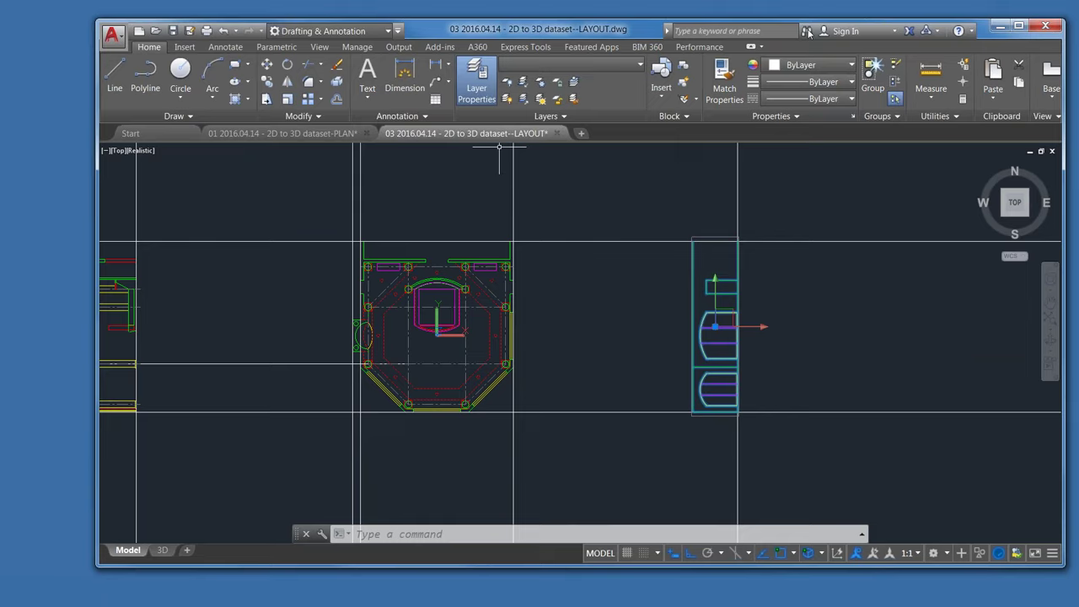
Step: Maximize the AutoCAD window and switch the workspace to 3D Modeling
click(1018, 27)
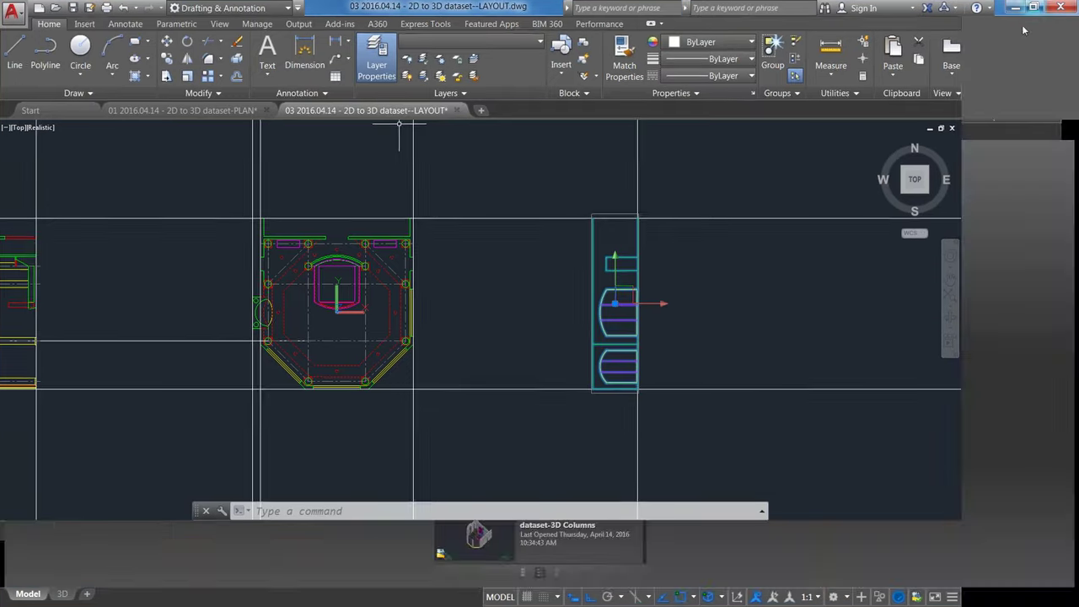
click(228, 7)
click(203, 55)
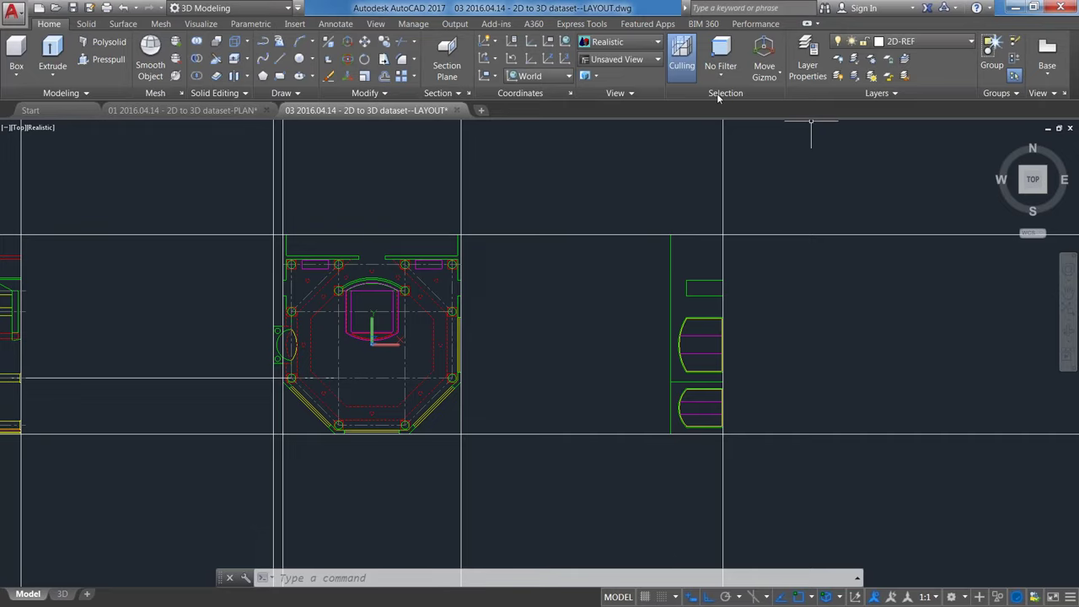
Step: Set the gizmo to Rotate, select the arched outline, and orbit to an isometric view
click(778, 75)
click(792, 142)
click(670, 348)
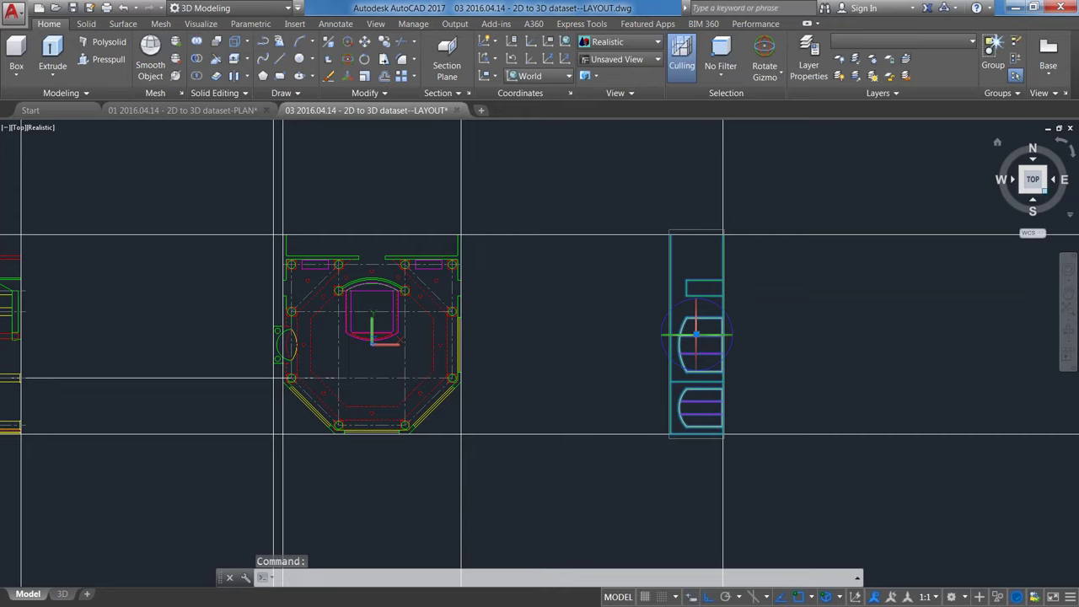
shift+middle_drag(695, 337, 704, 339)
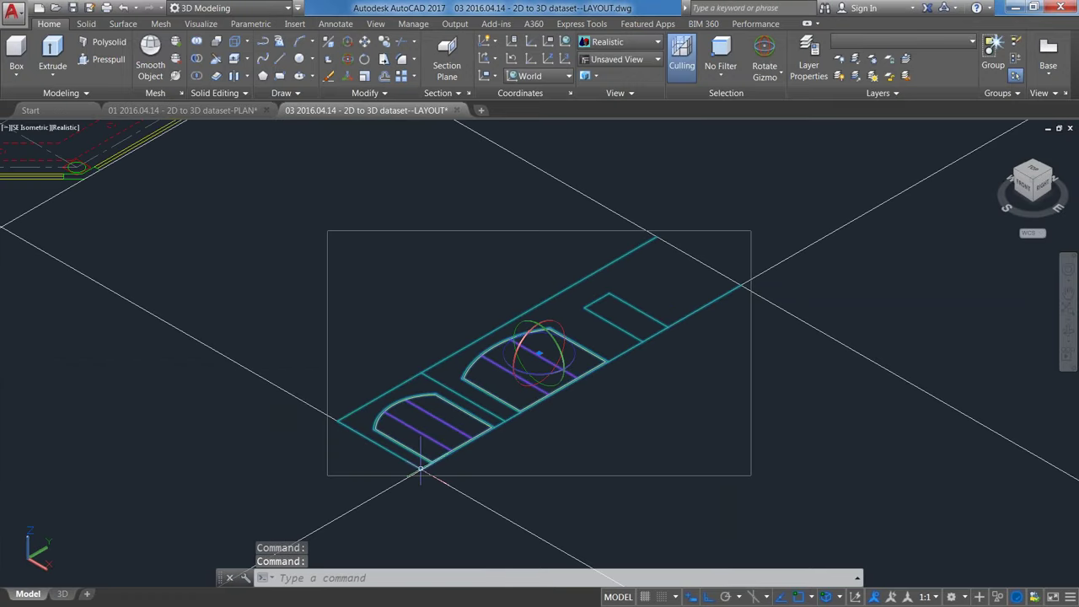
scroll(421, 469, up, 2)
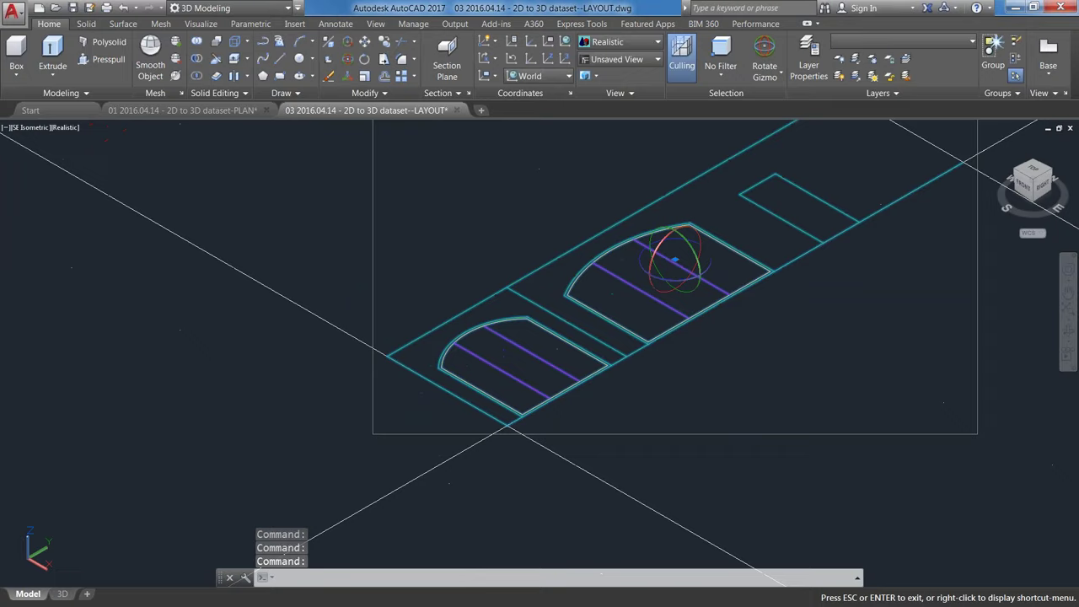
middle_drag(584, 322, 598, 385)
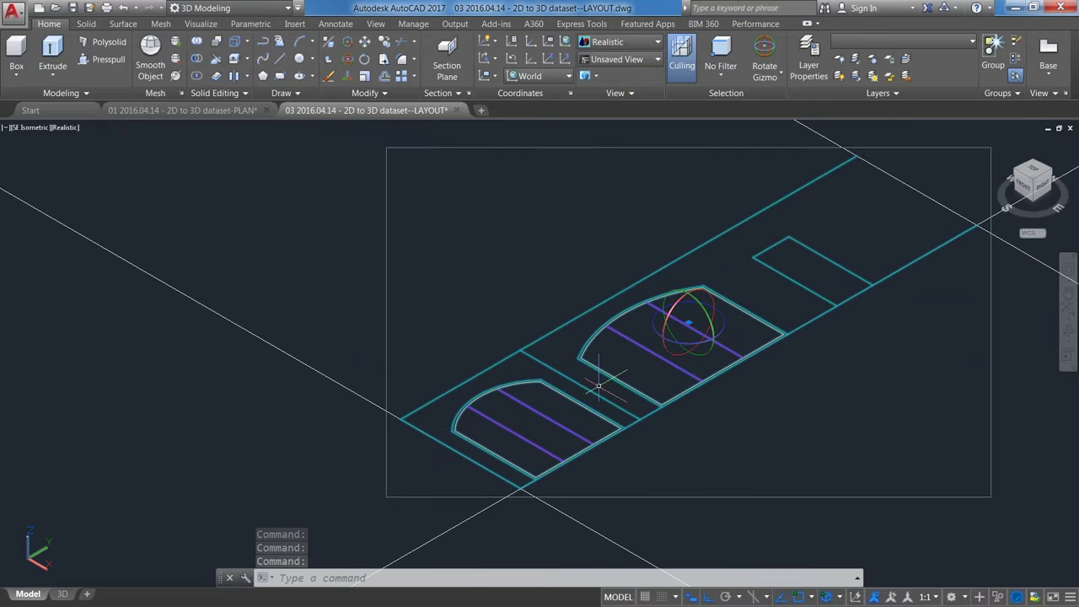
scroll(599, 386, down, 4)
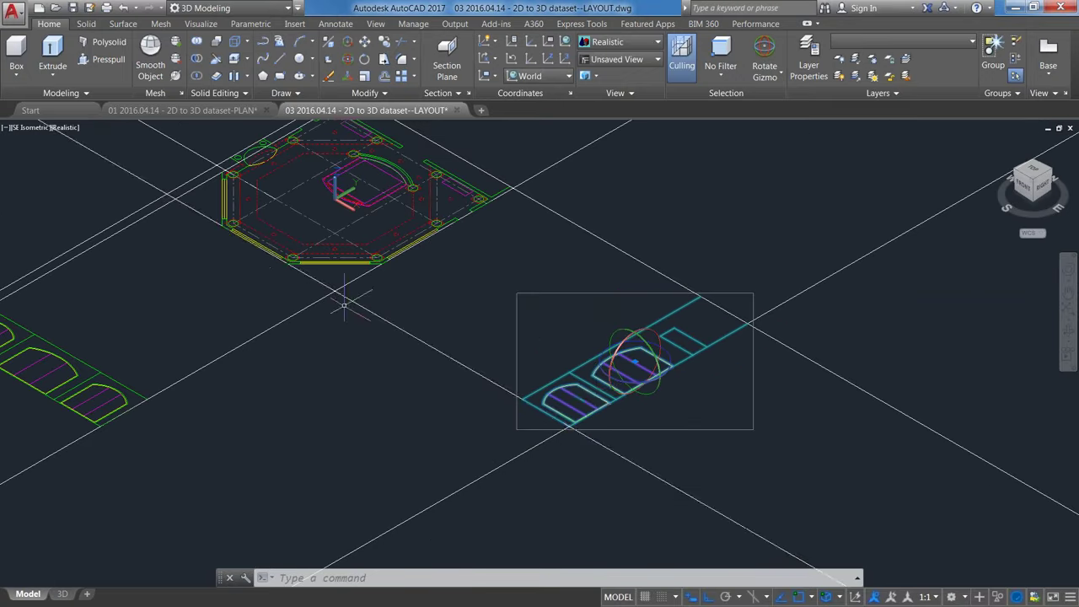
scroll(612, 394, up, 3)
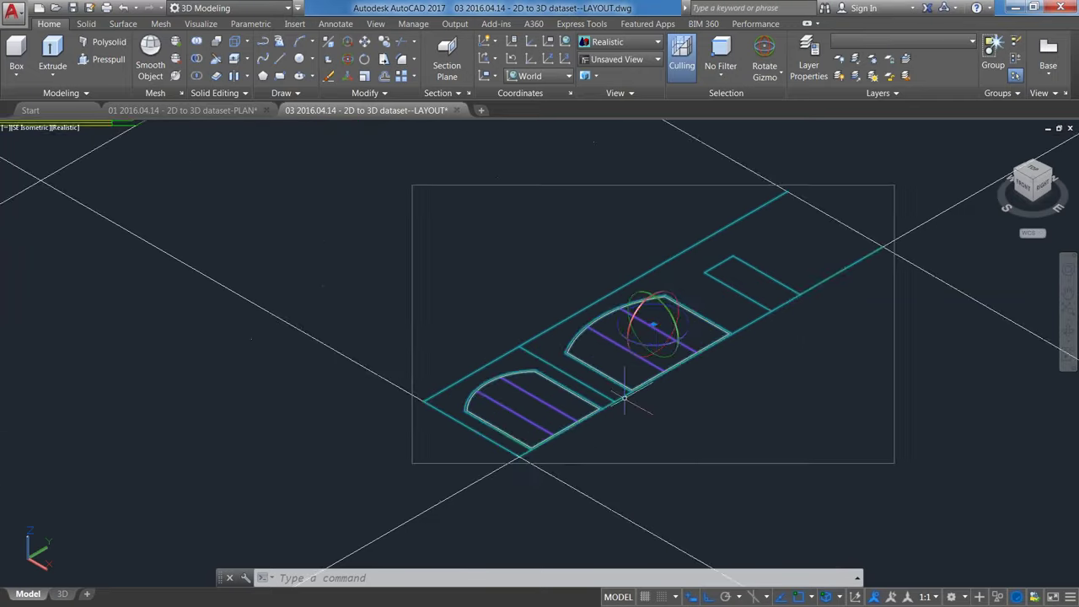
scroll(624, 397, up, 2)
scroll(666, 327, up, 2)
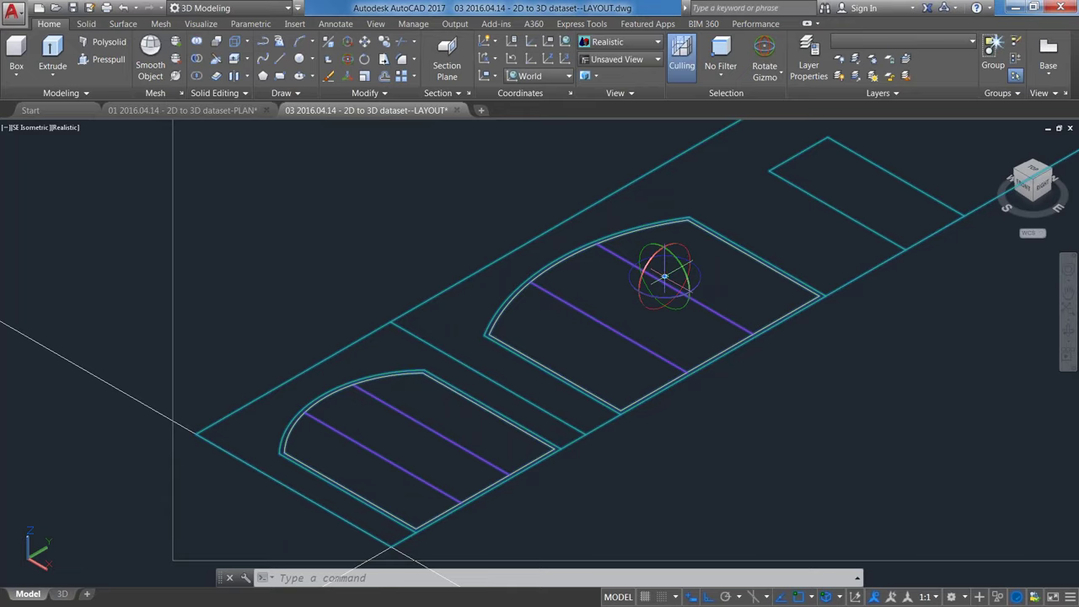
Step: Relocate the rotate gizmo to the outline's bottom corner and rotate the outline upright
right_click(665, 280)
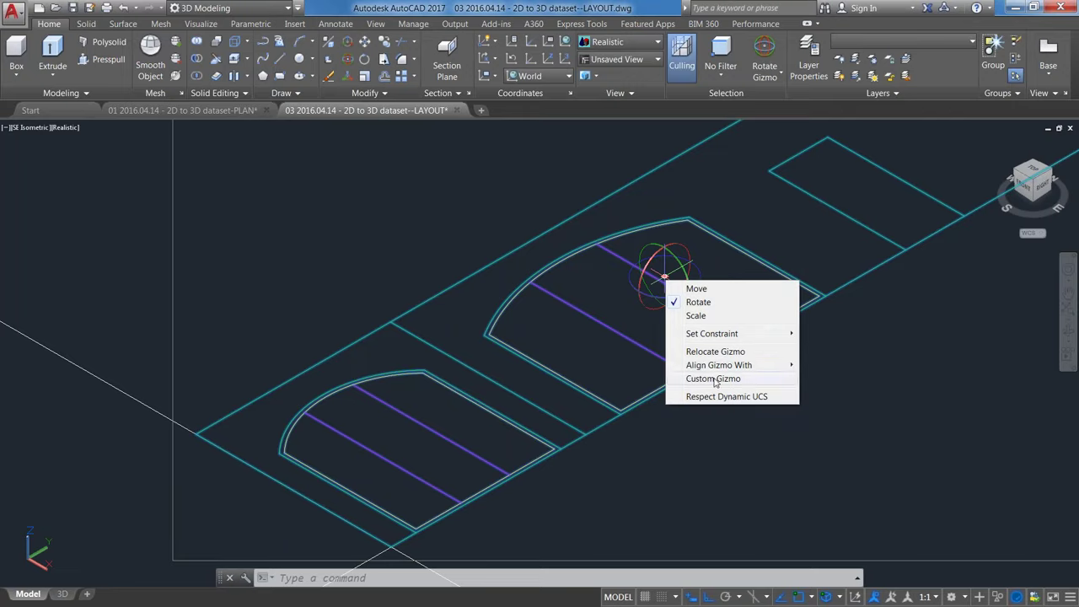
click(708, 352)
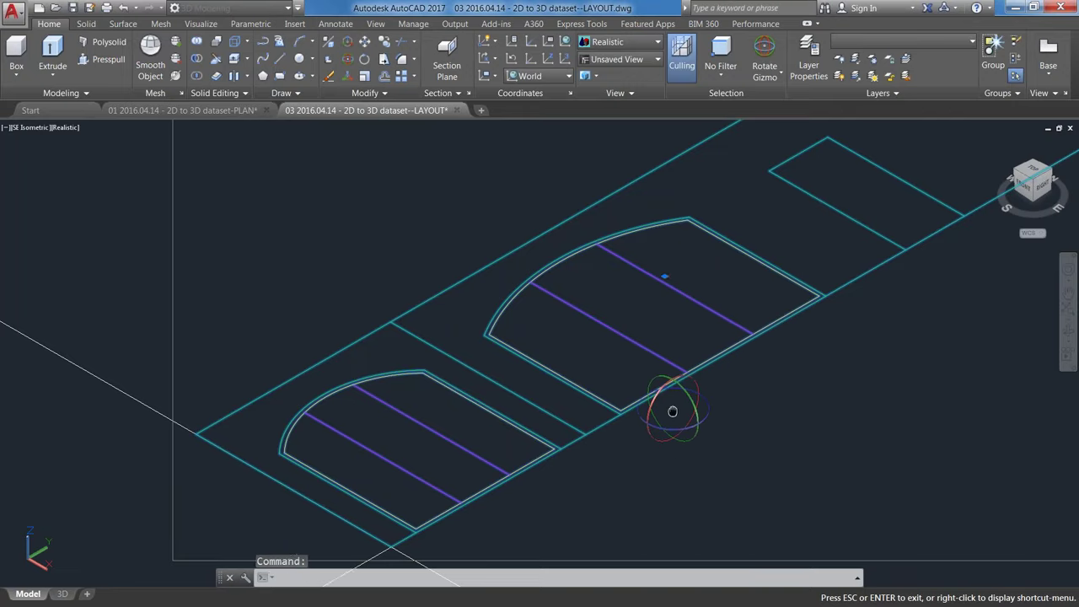
middle_drag(672, 412, 689, 355)
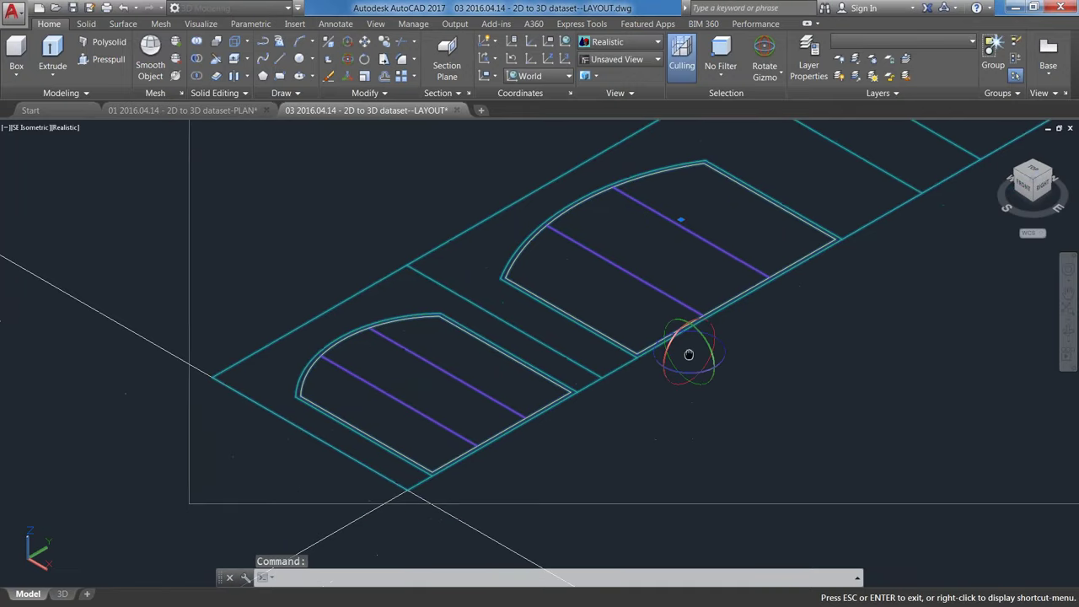
scroll(688, 355, up, 3)
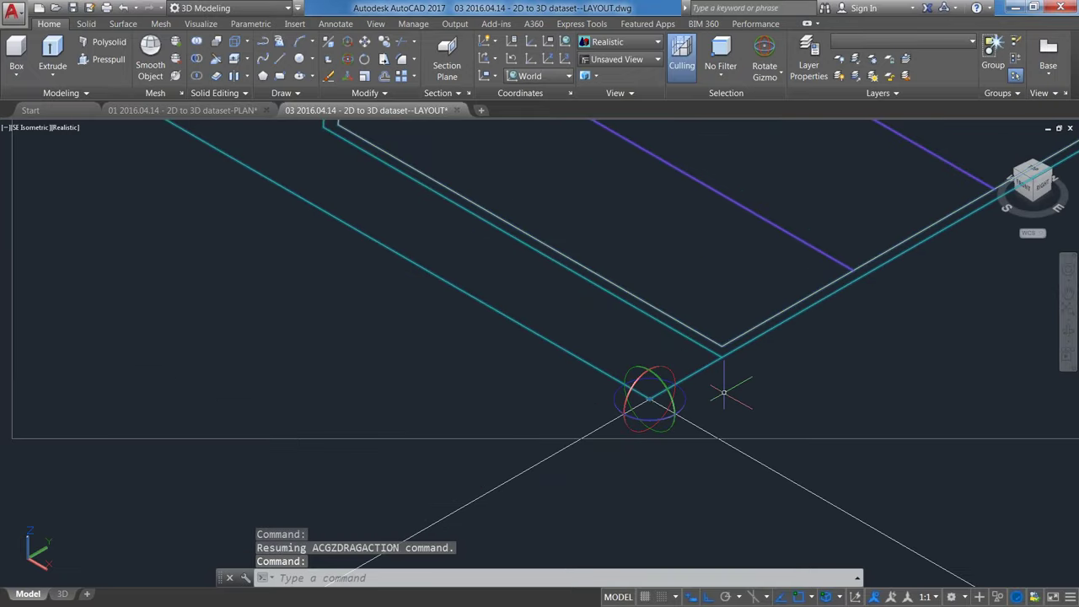
scroll(723, 392, down, 3)
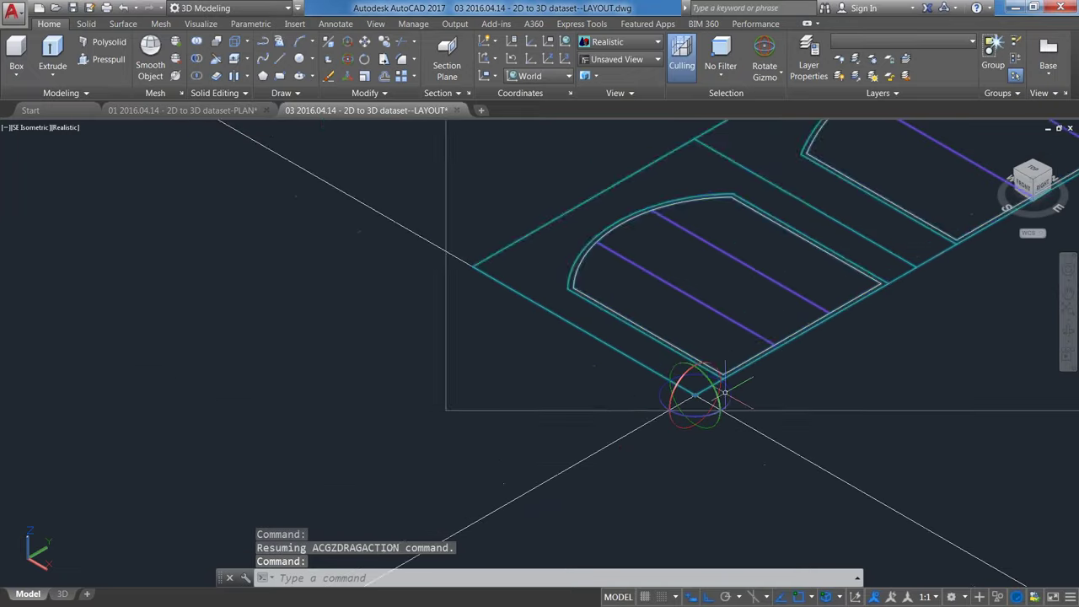
scroll(723, 392, down, 3)
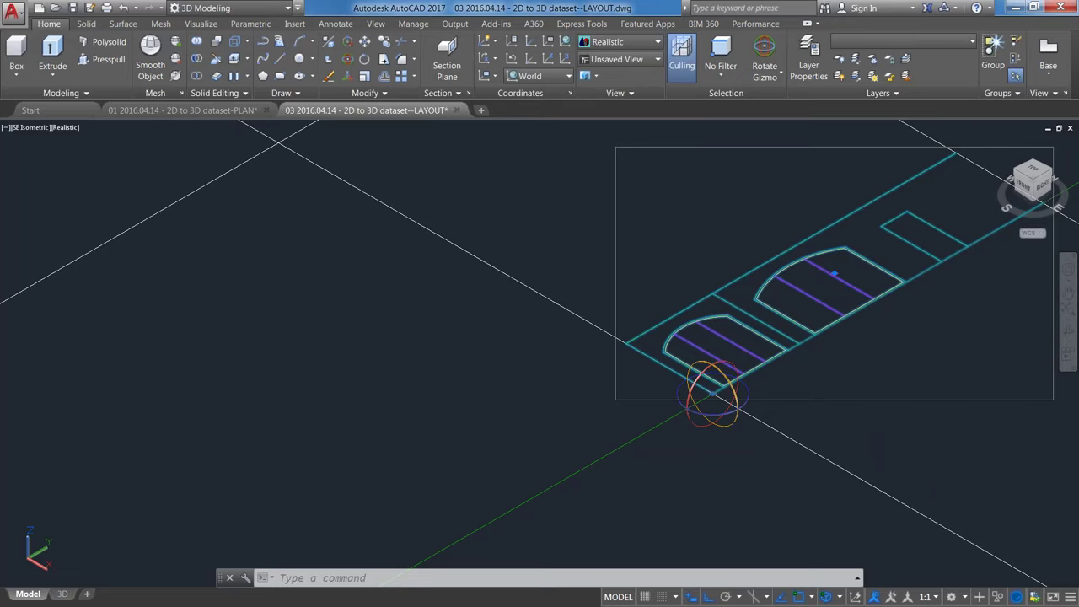
click(741, 380)
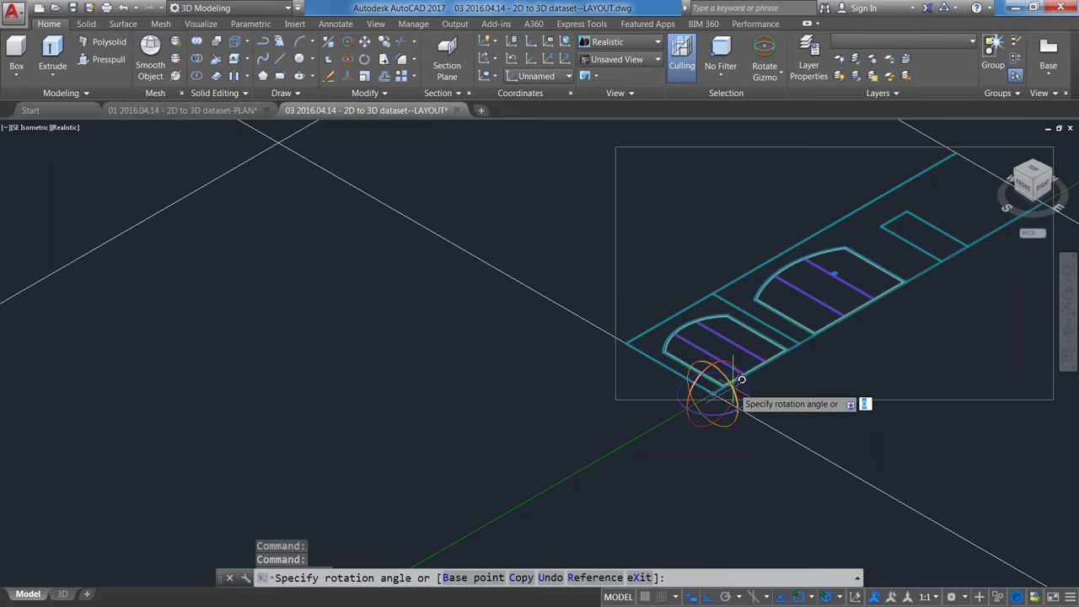
click(731, 487)
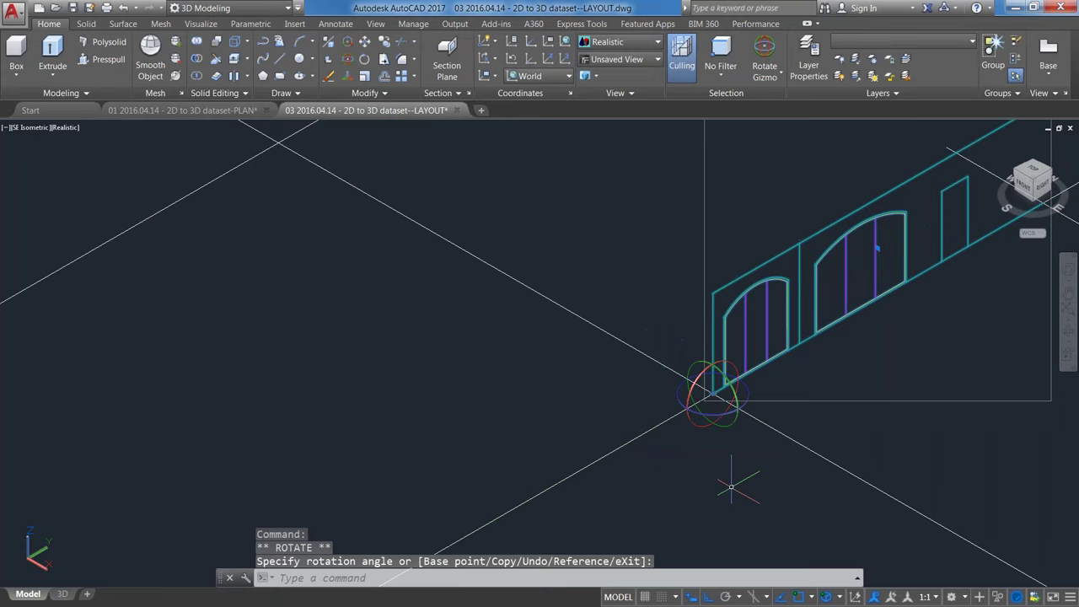
Step: Close the LAYOUT and PLAN drawings without saving changes
key(Escape)
scroll(731, 487, down, 3)
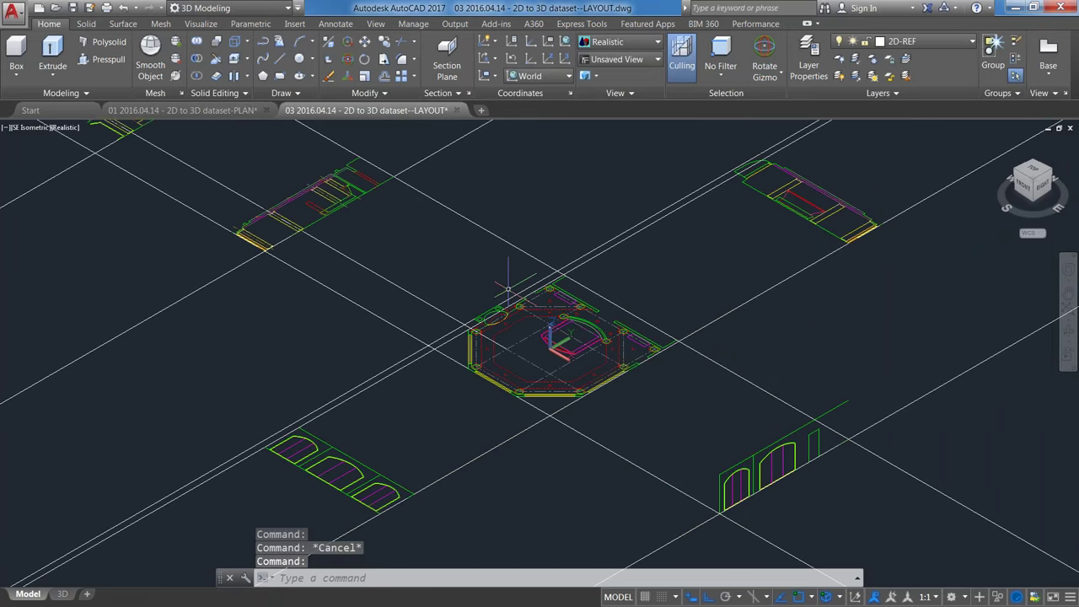
middle_drag(507, 290, 575, 348)
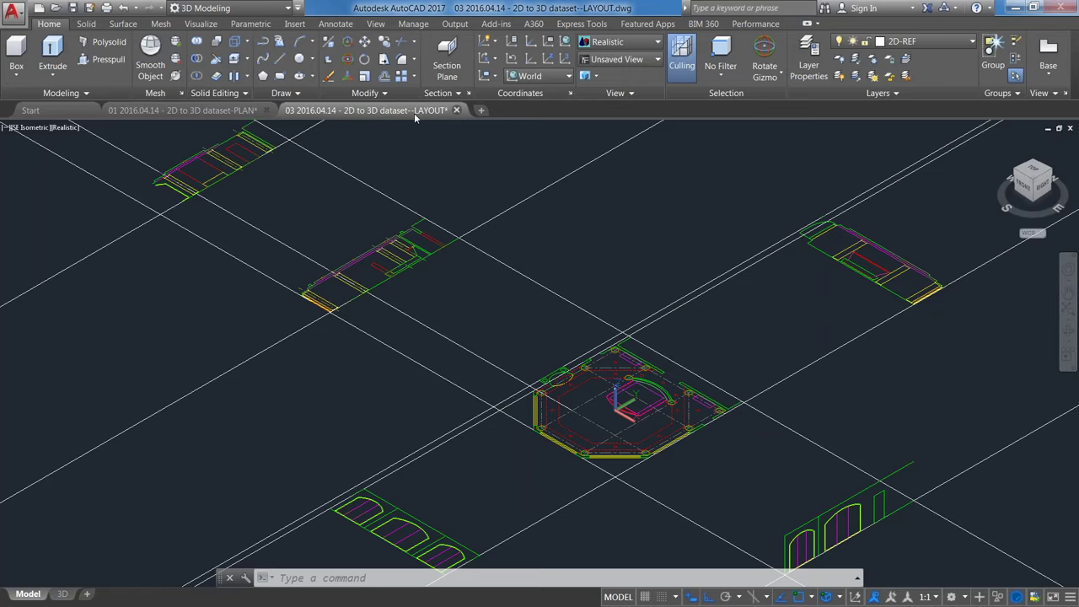
key(ctrl+F4)
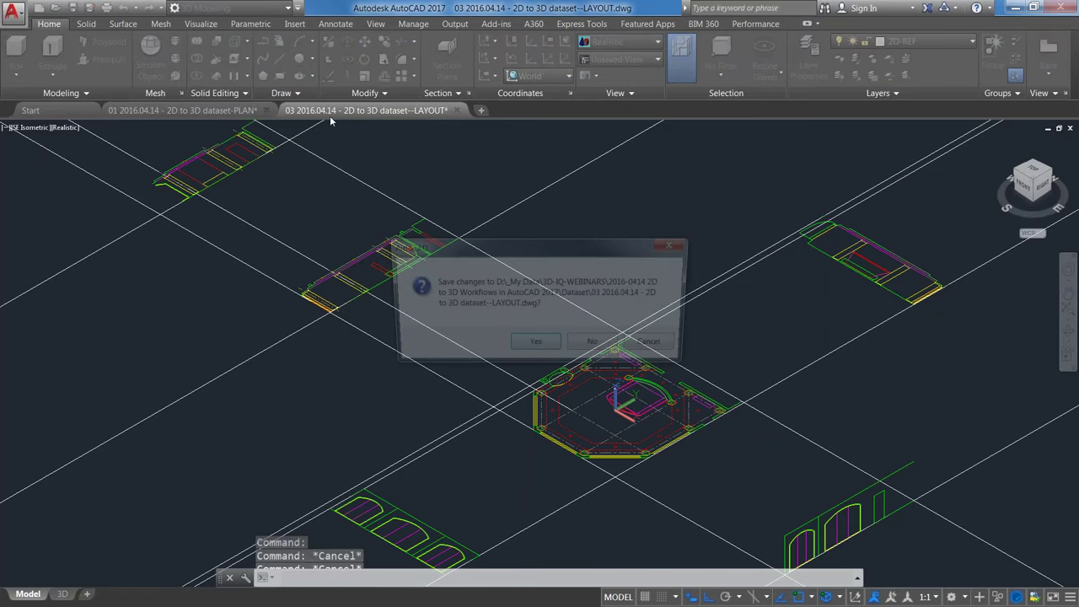
key(n)
key(ctrl+F4)
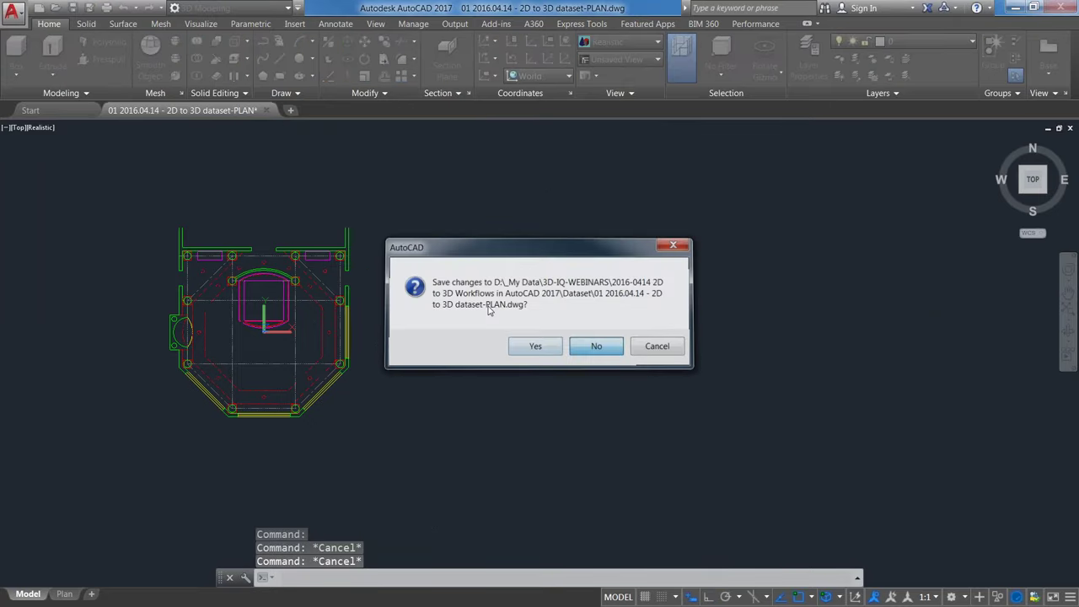
key(n)
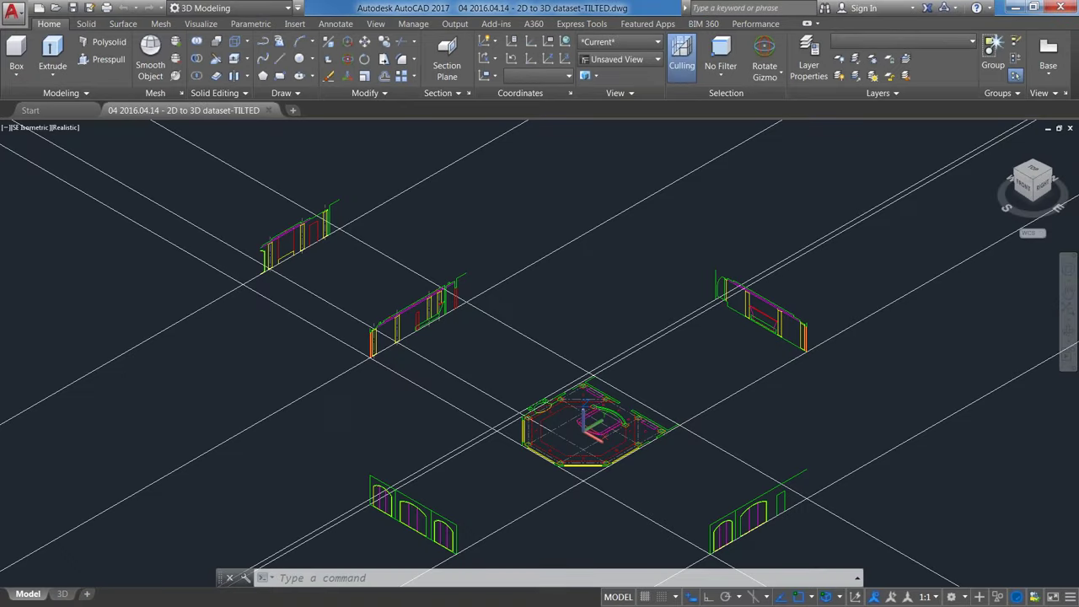
Step: In Top view, erase the three long construction lines with a crossing selection
scroll(730, 296, up, 2)
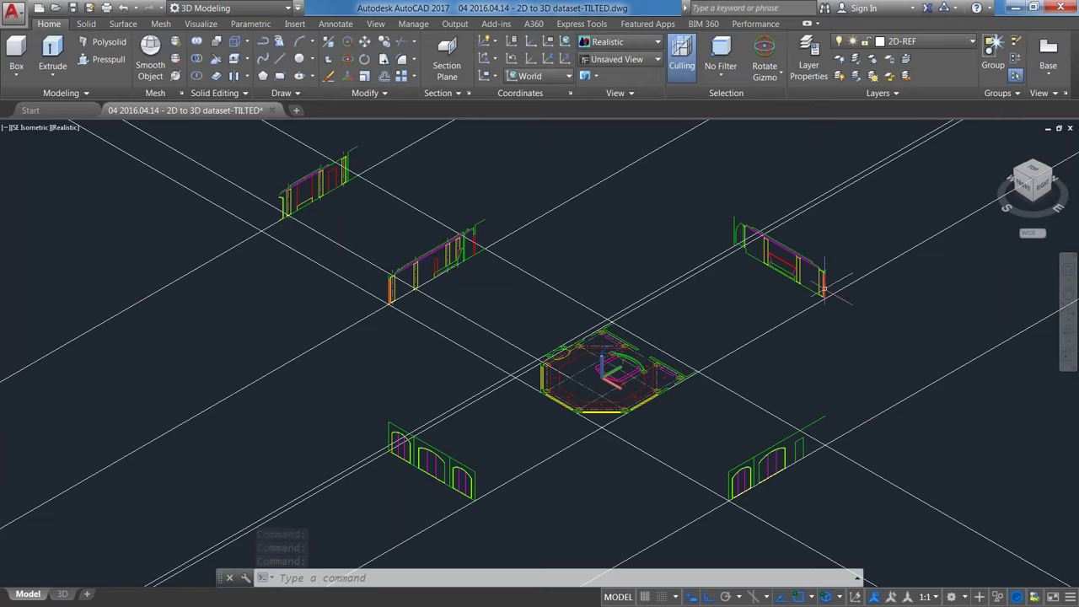
key(Escape)
key(Escape)
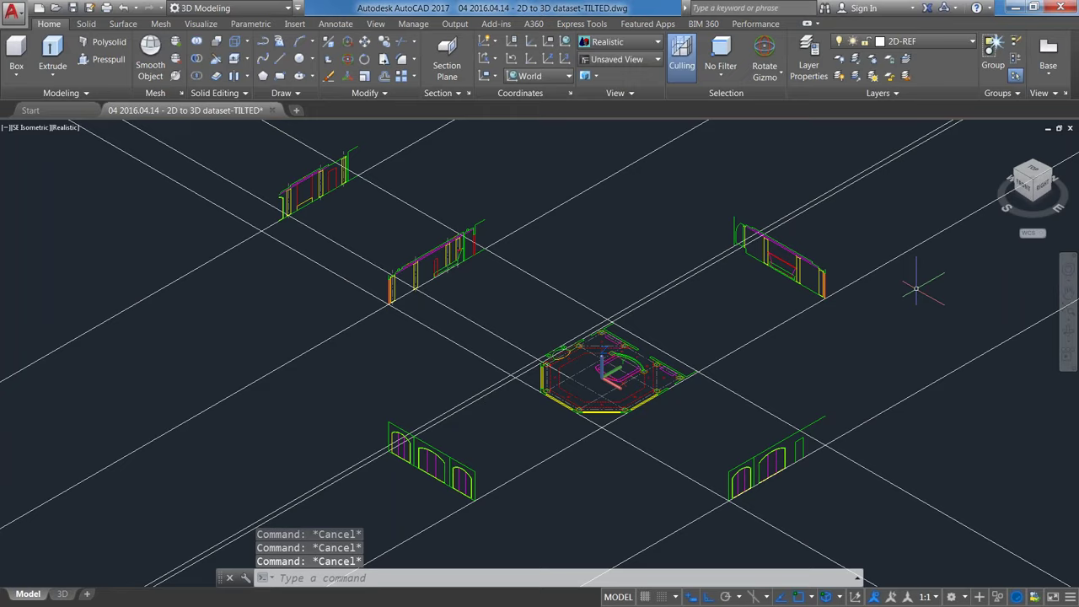
text(e)
key(Return)
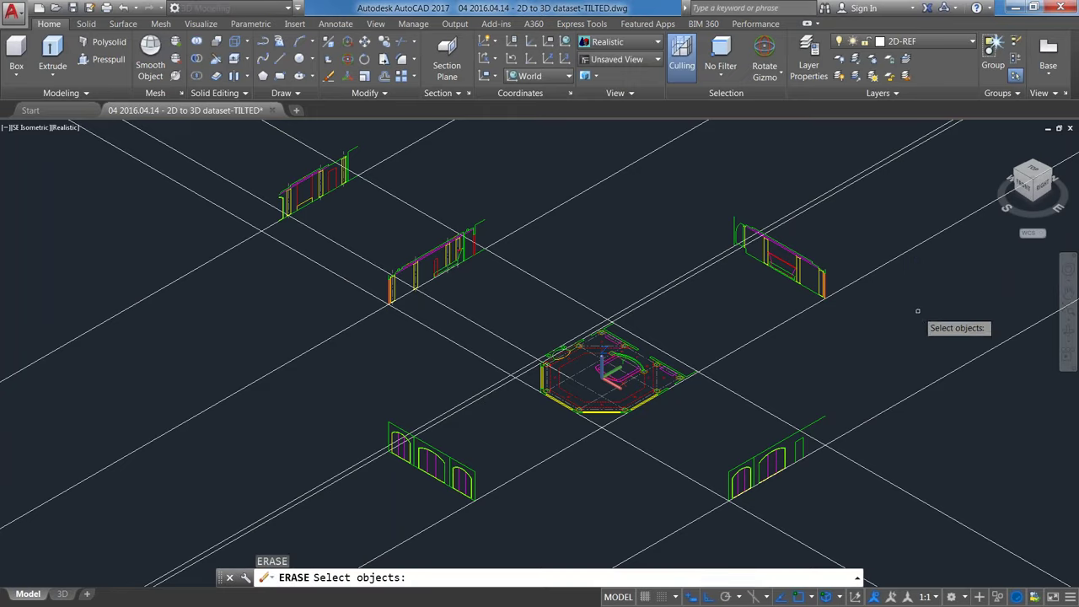
drag(1027, 174, 1034, 187)
click(1032, 174)
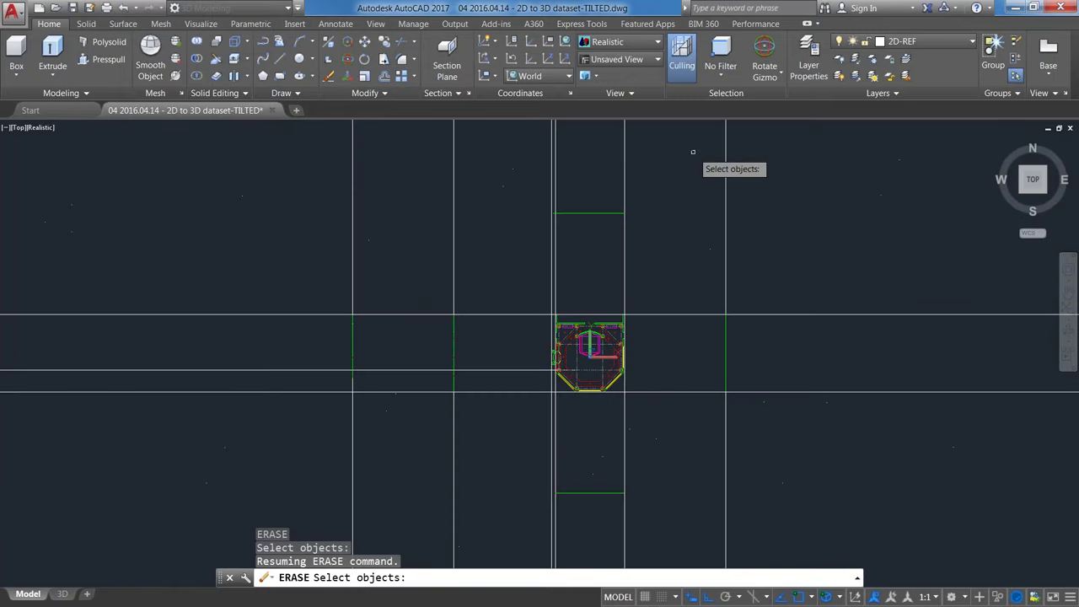
click(261, 427)
click(185, 272)
key(Return)
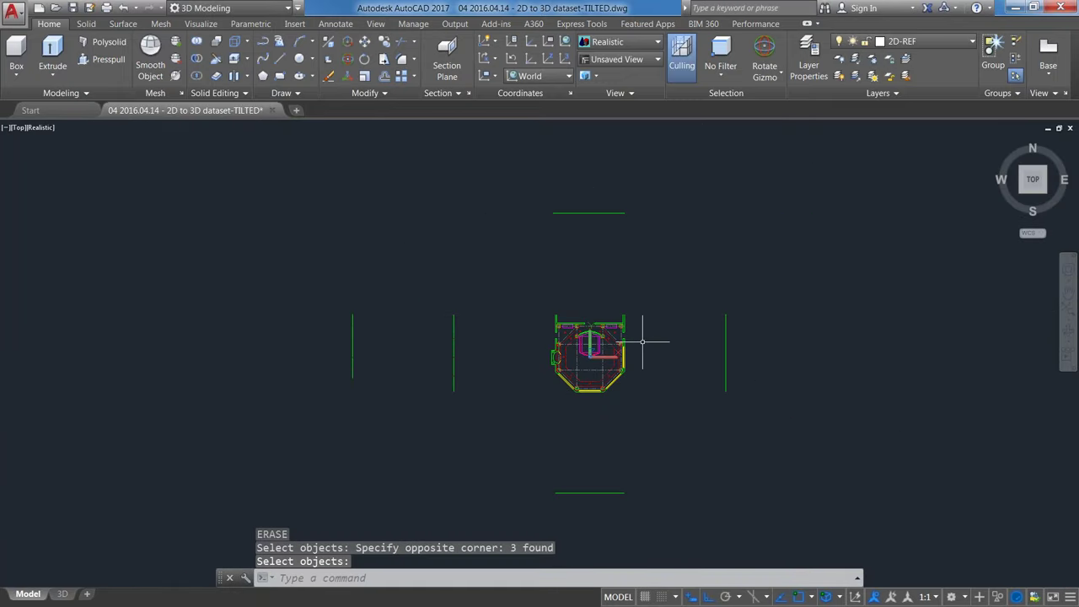
Step: Return to SE Isometric, reframe the model, and save the drawing
click(1047, 197)
scroll(556, 397, up, 2)
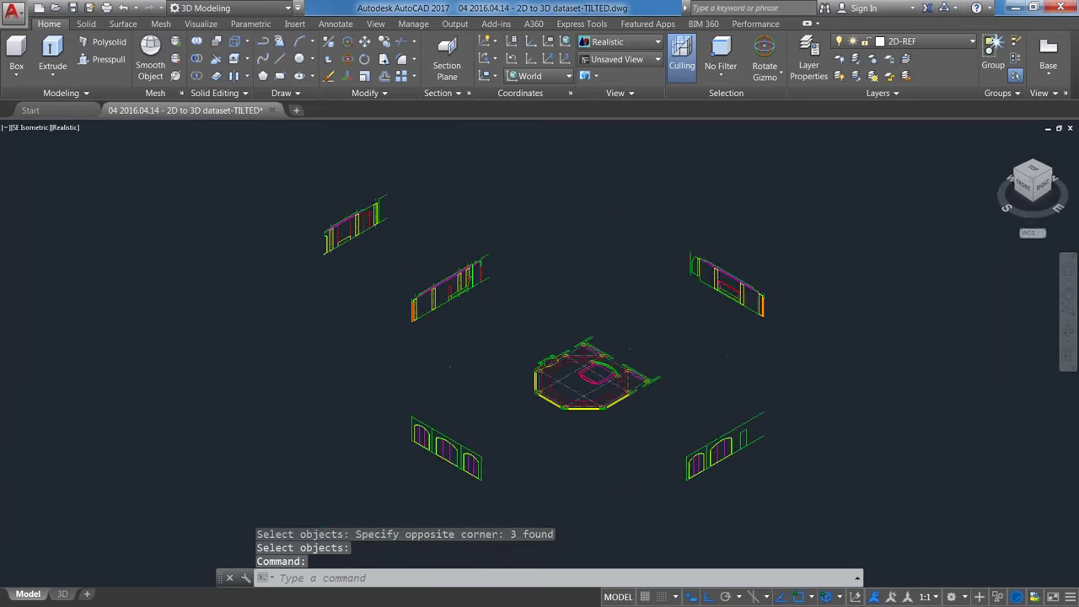
middle_drag(546, 394, 556, 401)
scroll(557, 400, up, 1)
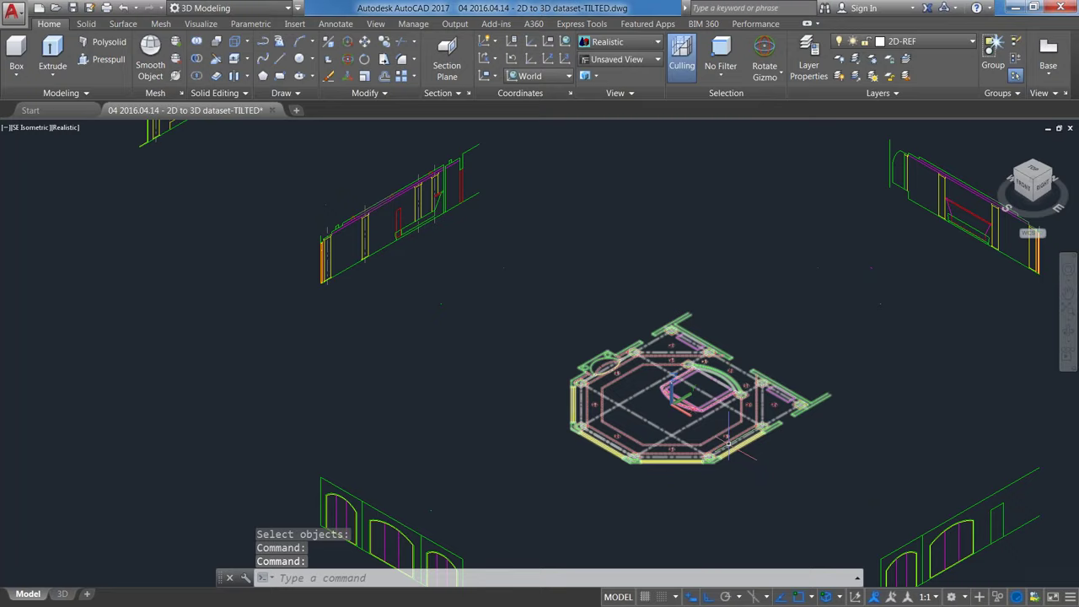
middle_drag(717, 470, 626, 462)
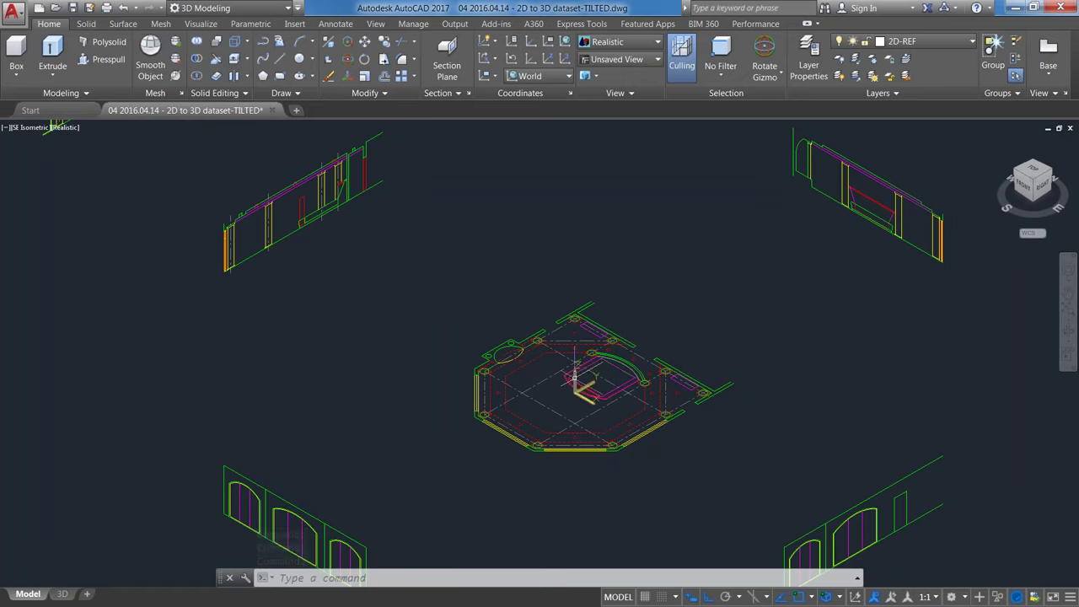
key(ctrl+s)
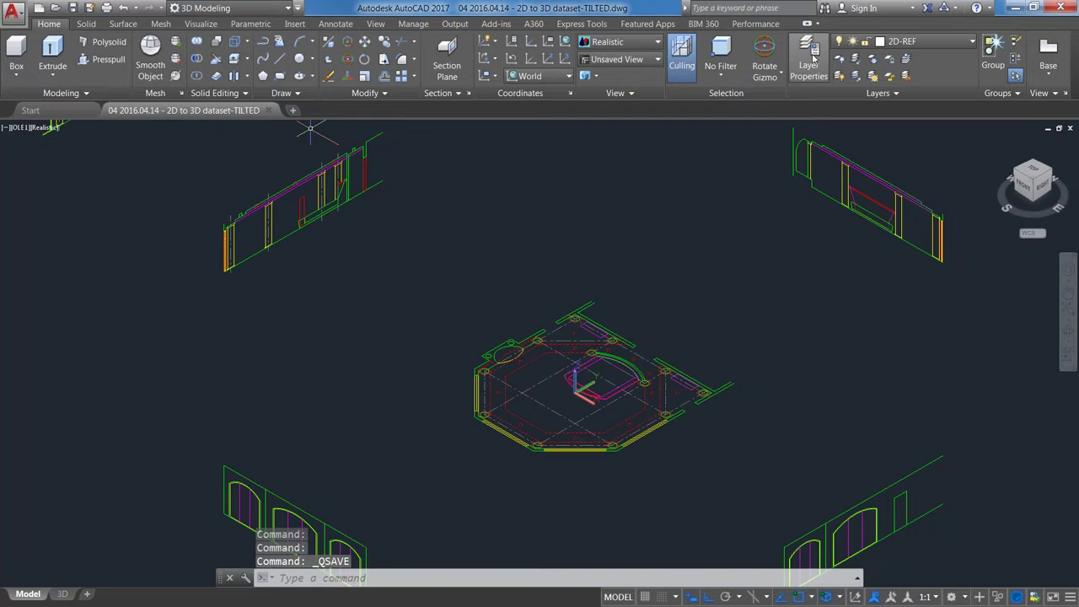
Step: Create a layer named 3D-WALL with index colour green and make it current
click(812, 58)
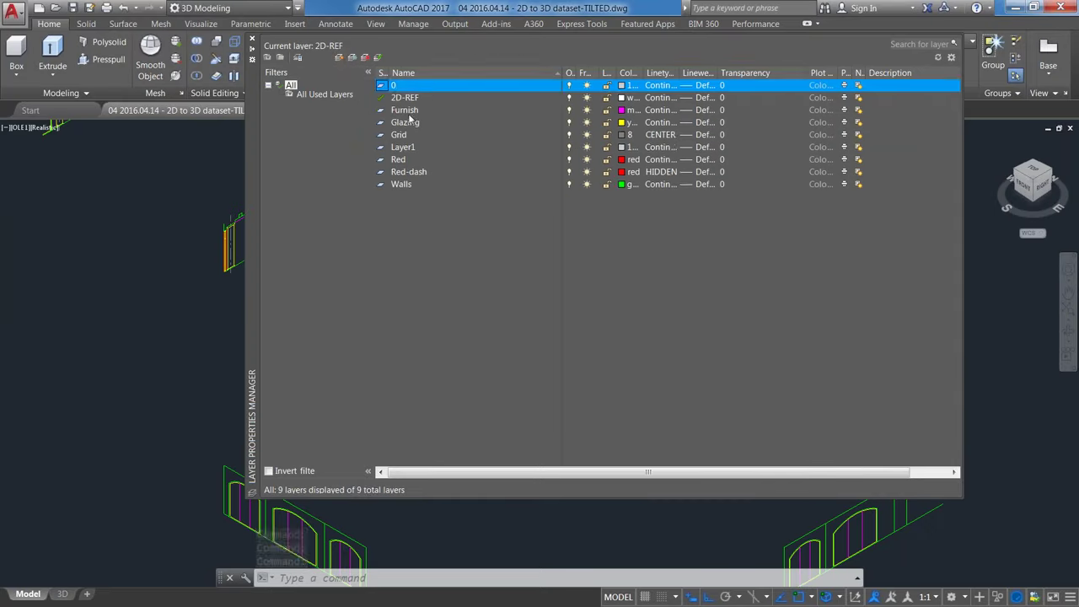
click(338, 57)
text(3D-WA)
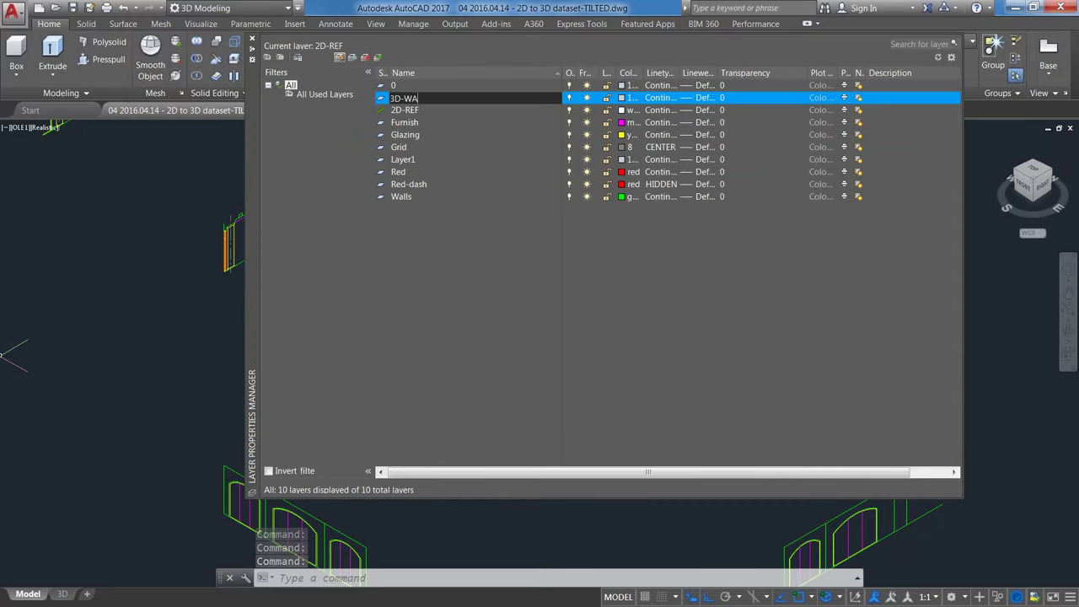
text(LL)
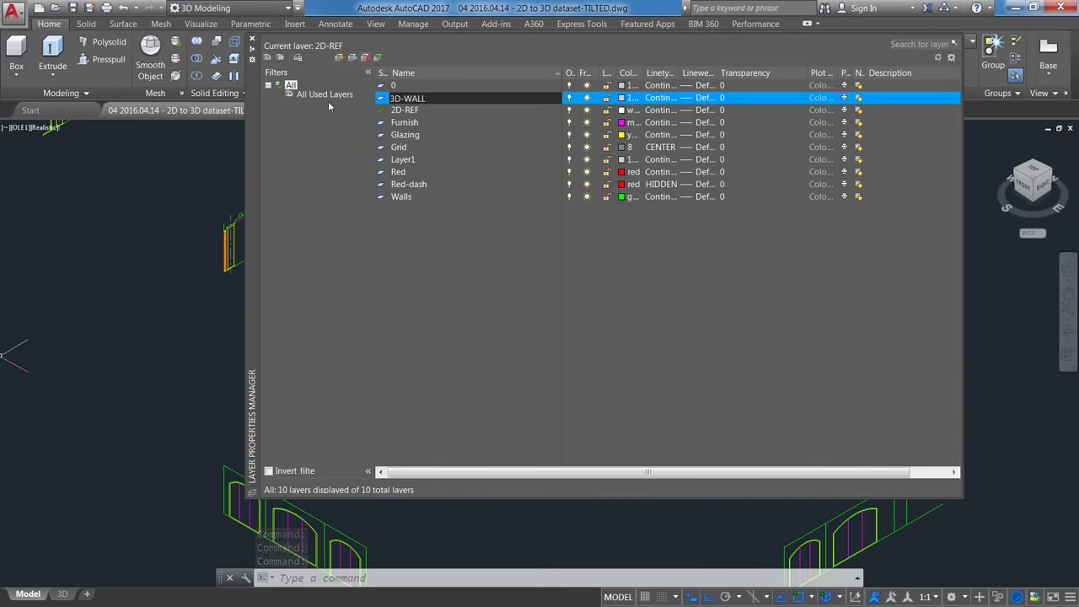
key(Return)
click(625, 97)
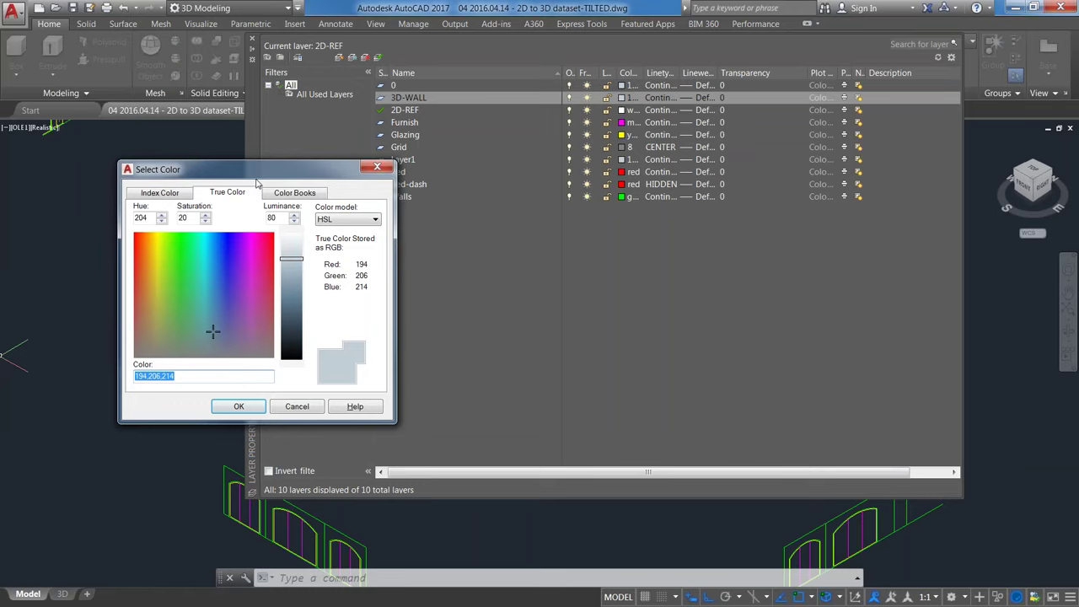
click(190, 198)
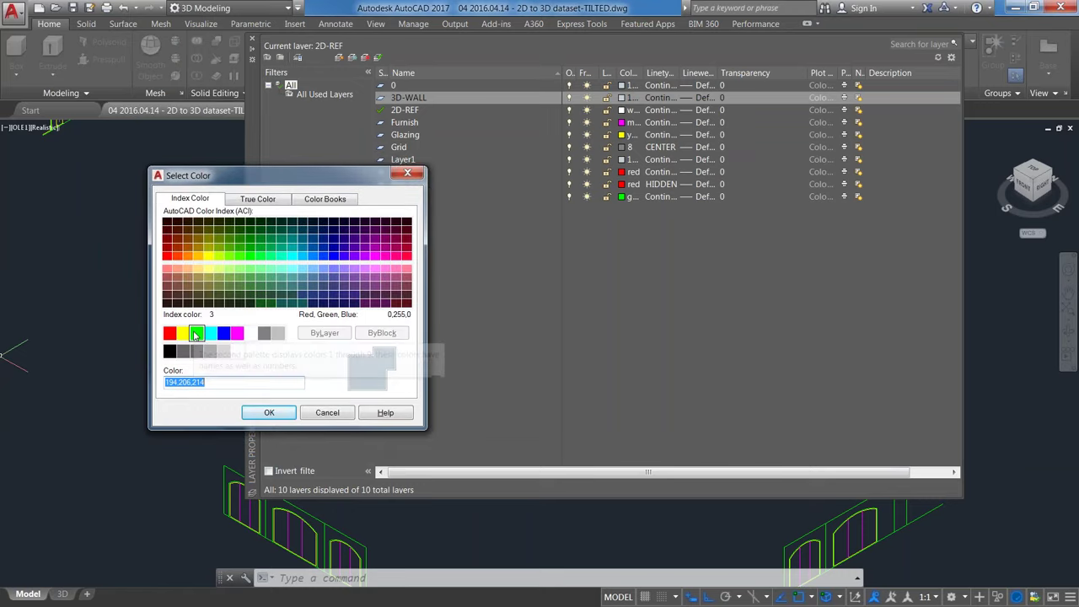
click(196, 332)
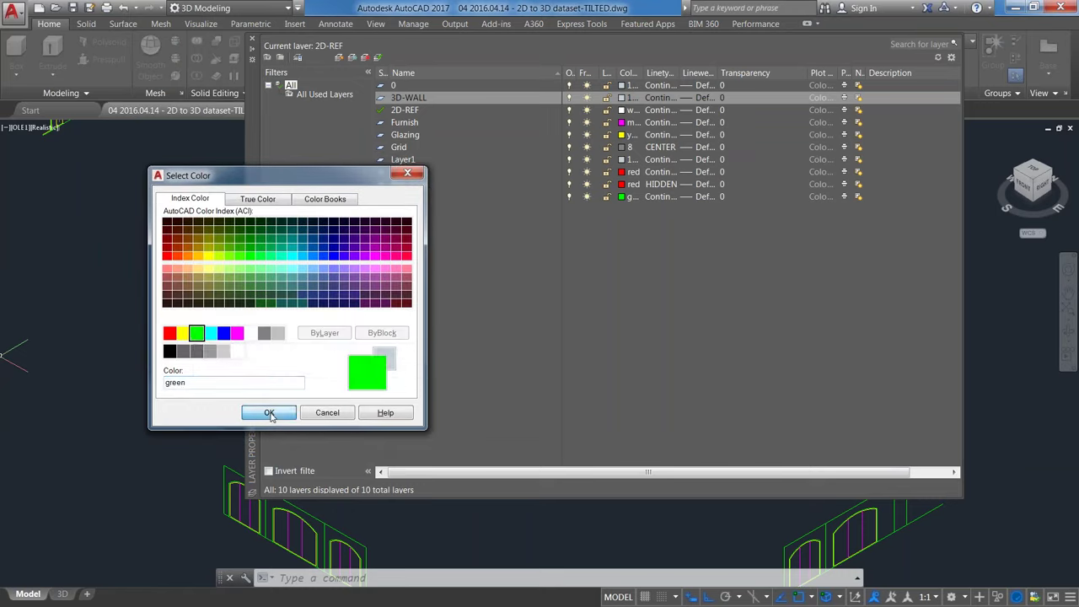
click(269, 413)
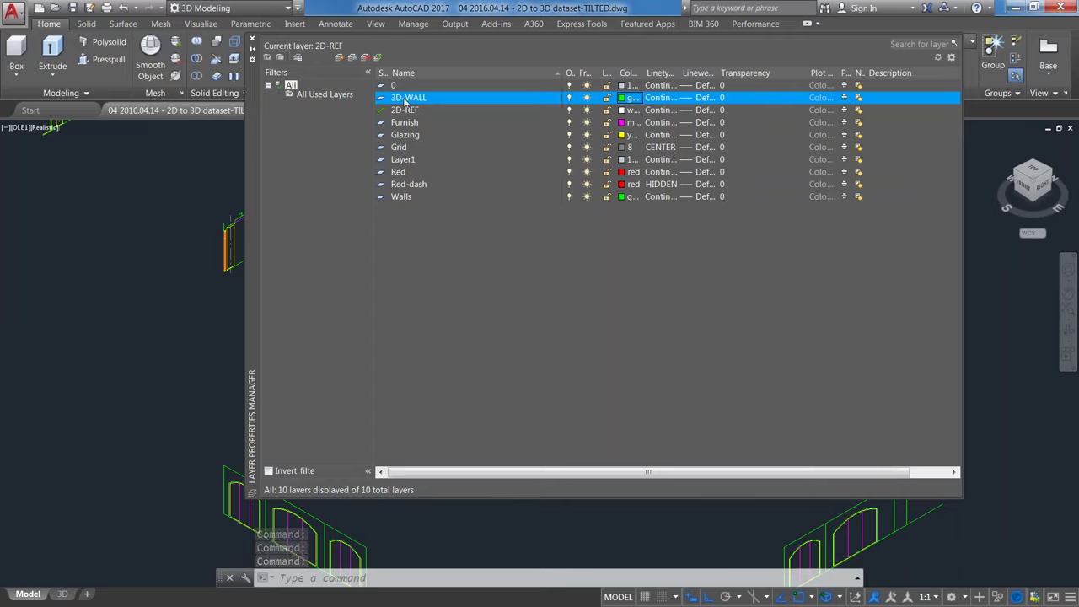
key(alt+c)
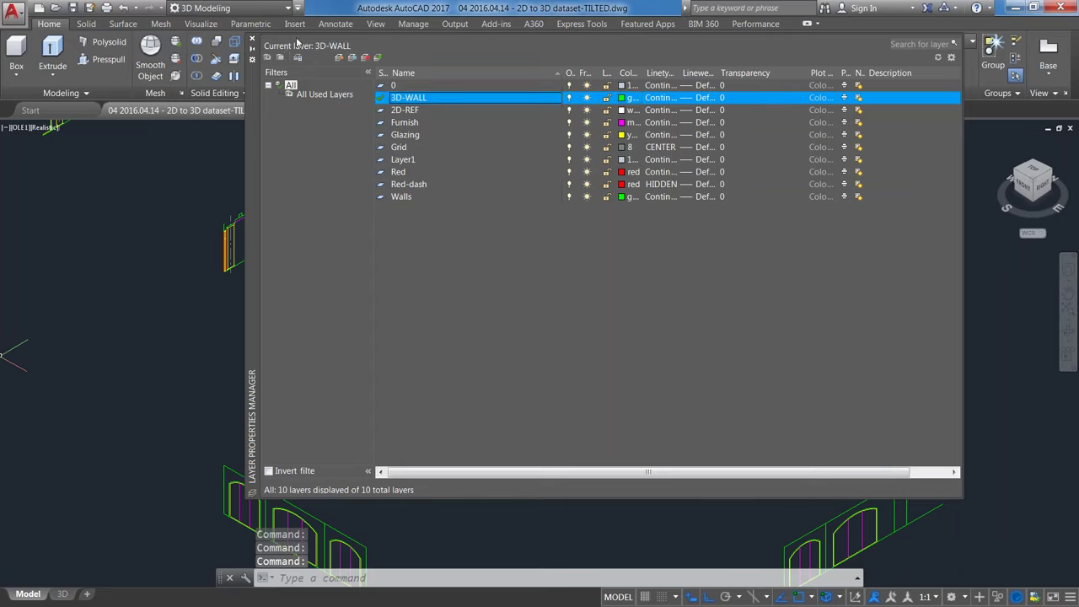
Step: Collapse the Layer Properties Manager and dock it along the left edge
click(251, 51)
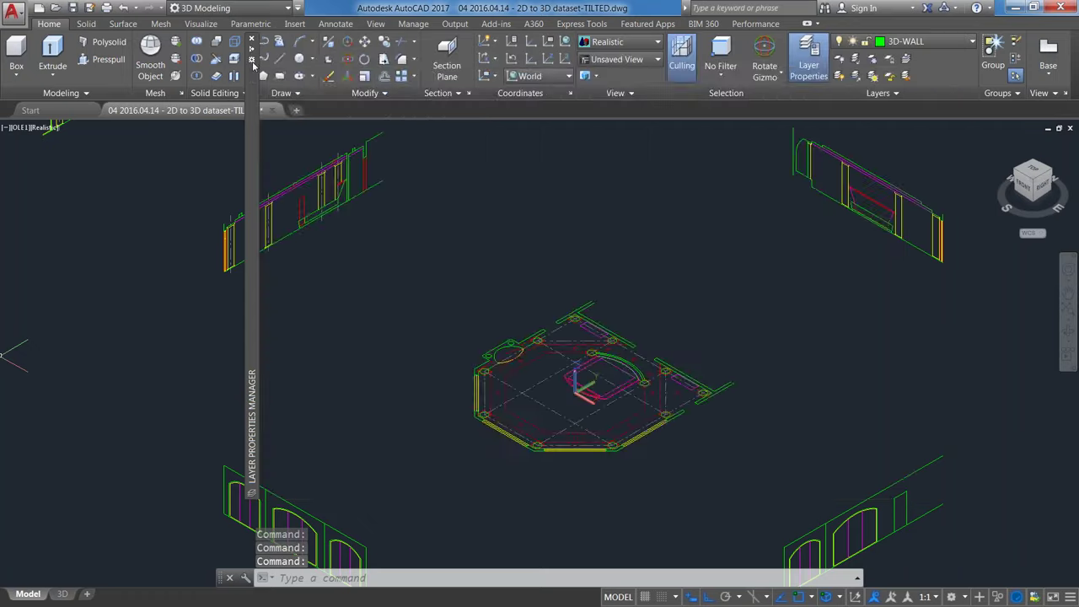
mouse_move(187, 194)
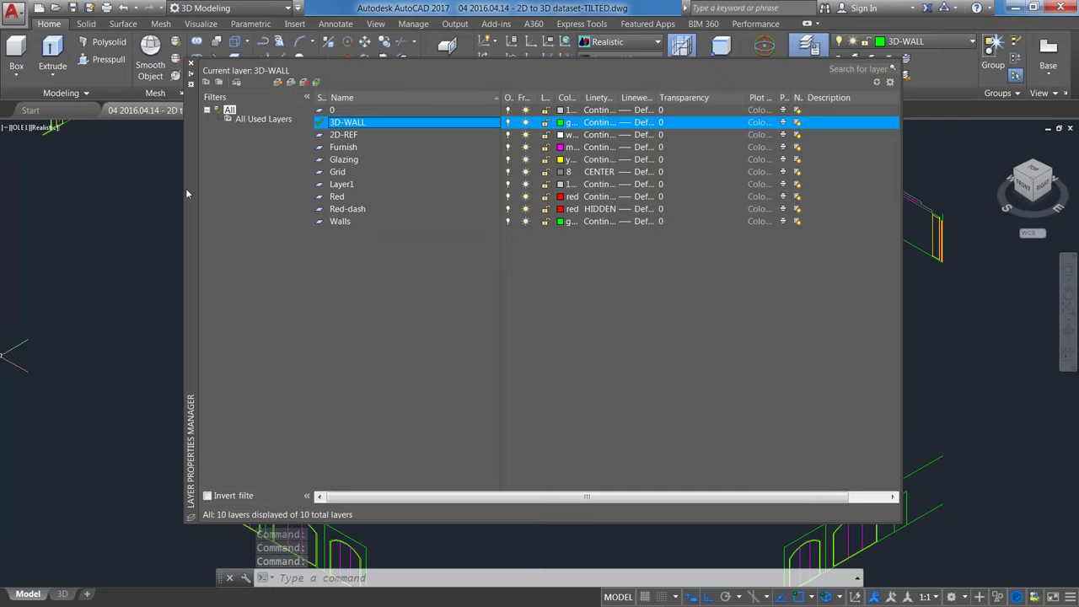
drag(187, 194, 4, 204)
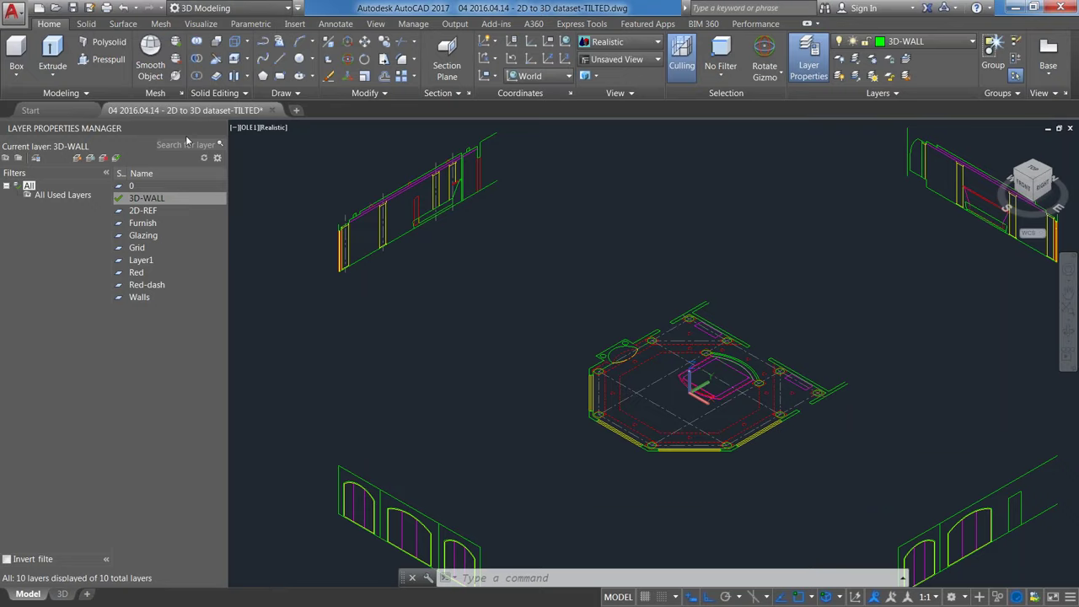
Step: Draw a line with L from the plan's top corner to its right corner along the upper-right wall
scroll(537, 300, up, 6)
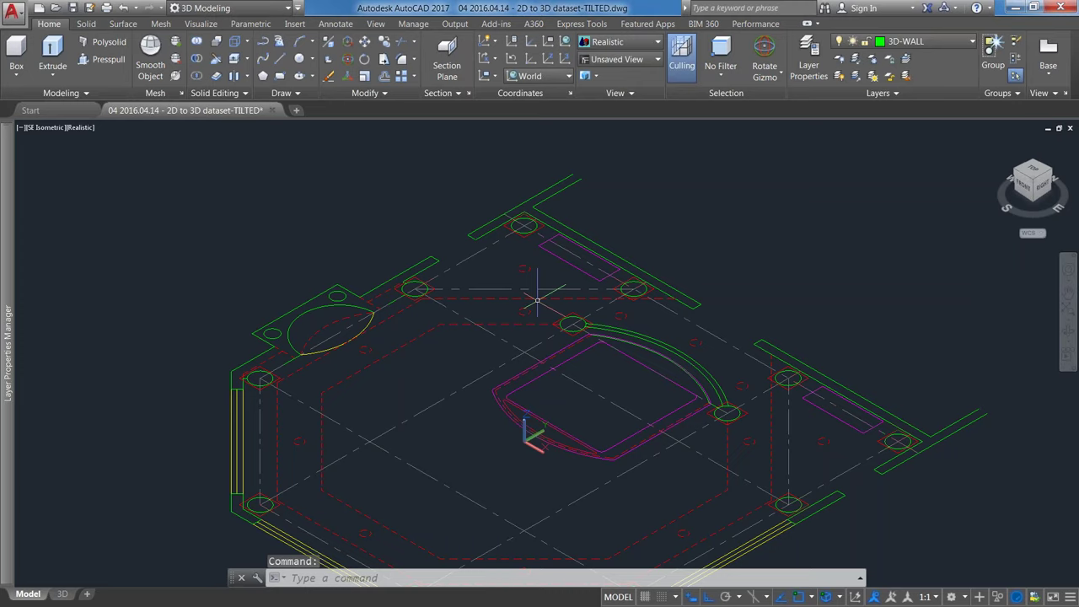
text(l)
key(Return)
click(592, 162)
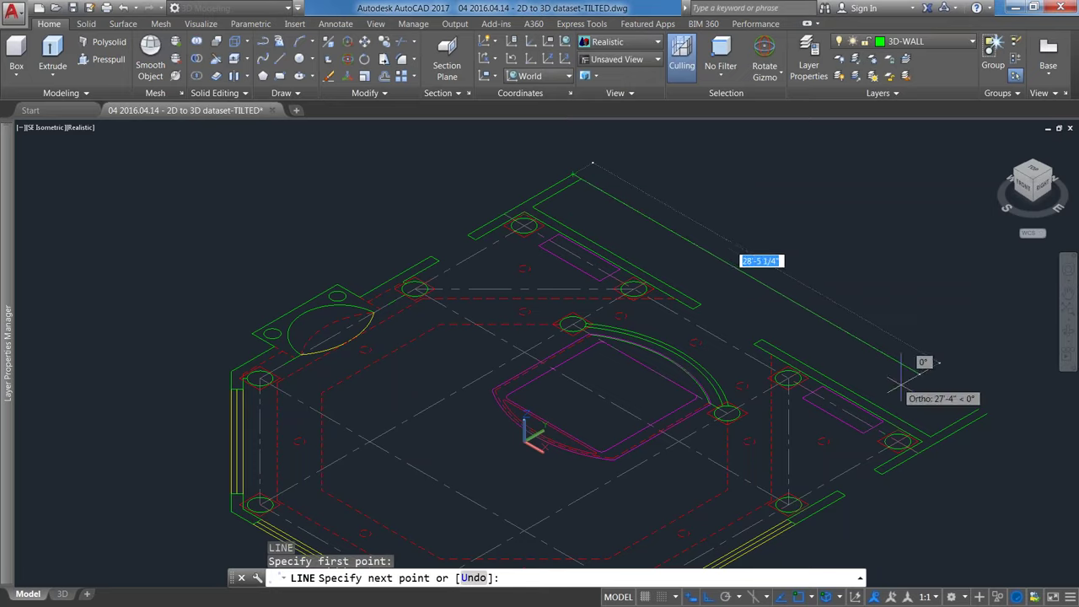
click(991, 418)
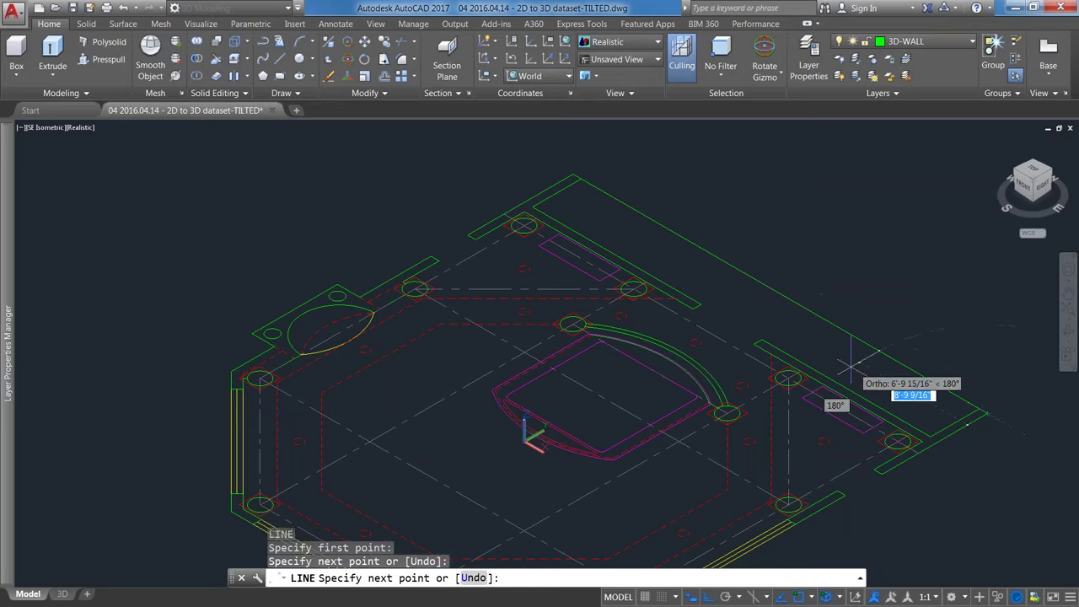
key(Return)
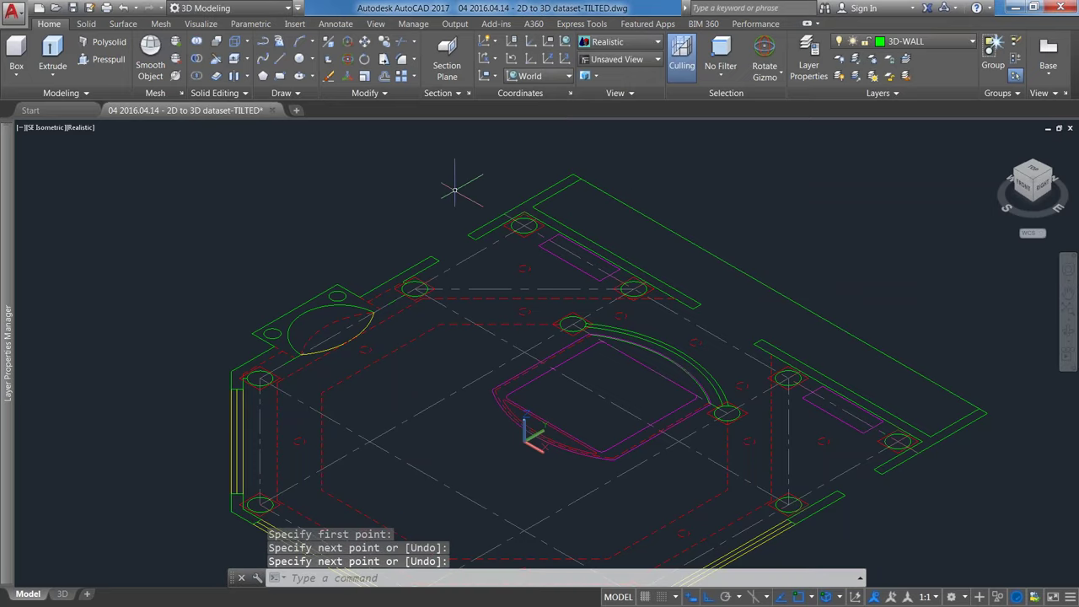
middle_drag(454, 191, 452, 200)
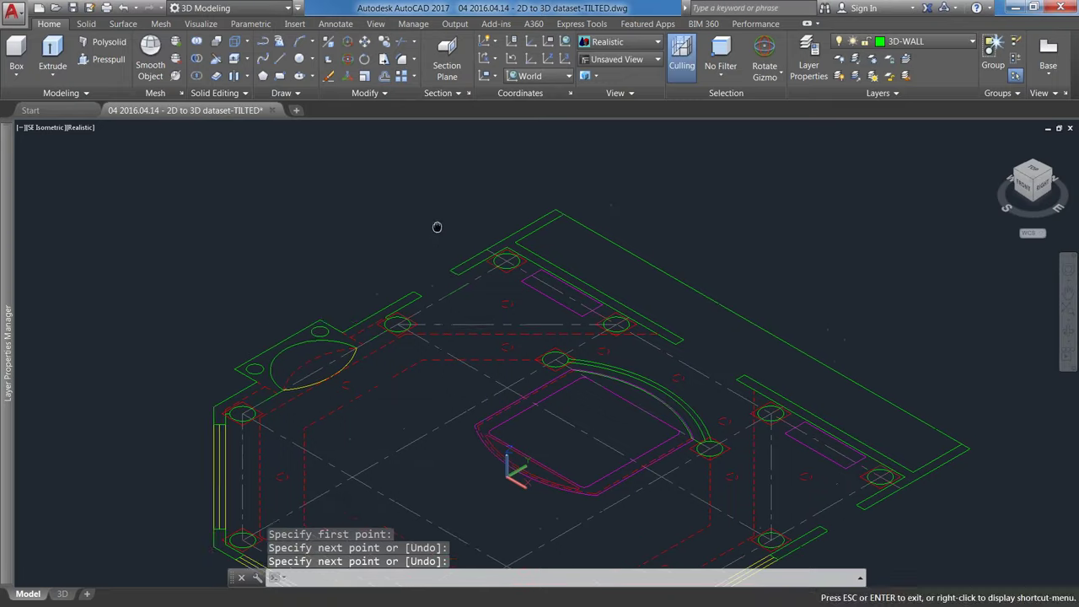
Step: Launch BOUNDARY by typing BOUNDA, then dismiss its settings without creating anything
key(Escape)
scroll(437, 228, up, 3)
text(BOUNDa)
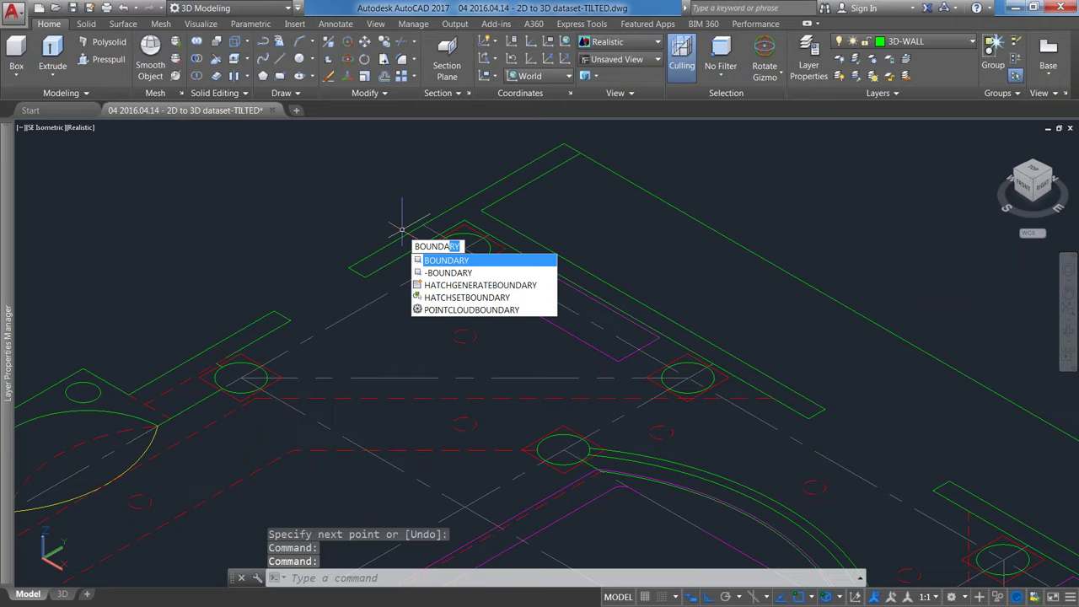
key(Return)
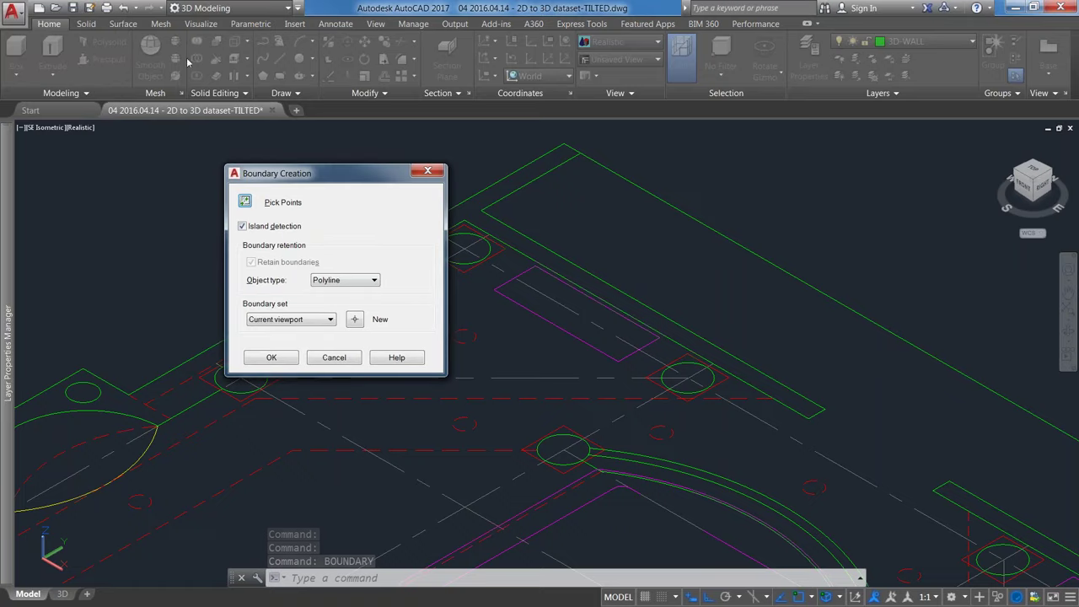
click(337, 362)
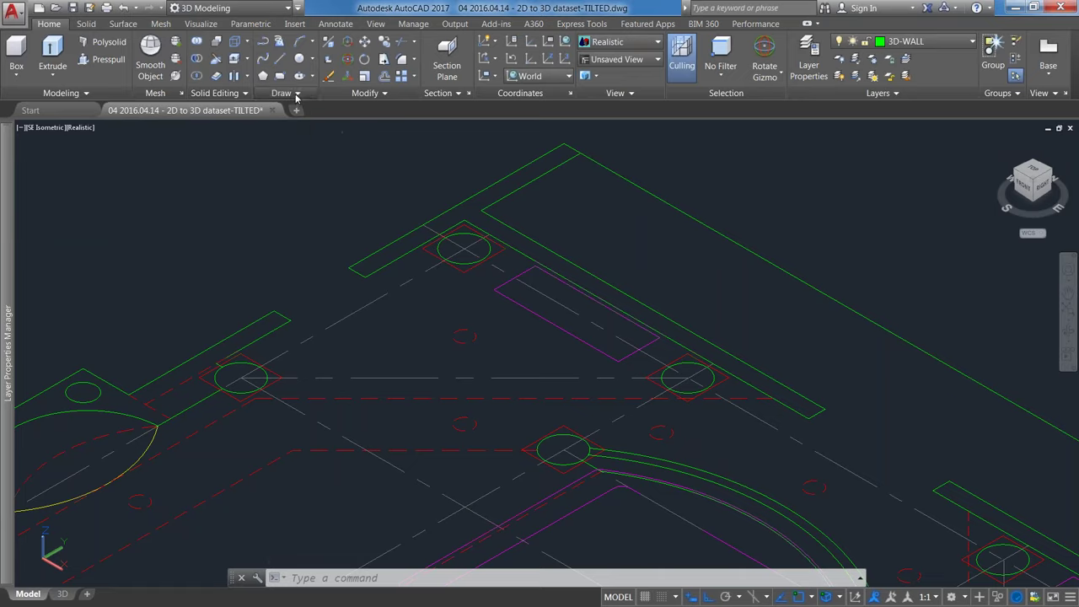
Step: Run Boundary from the Draw panel and pick inside both arms of the corner wall
click(296, 94)
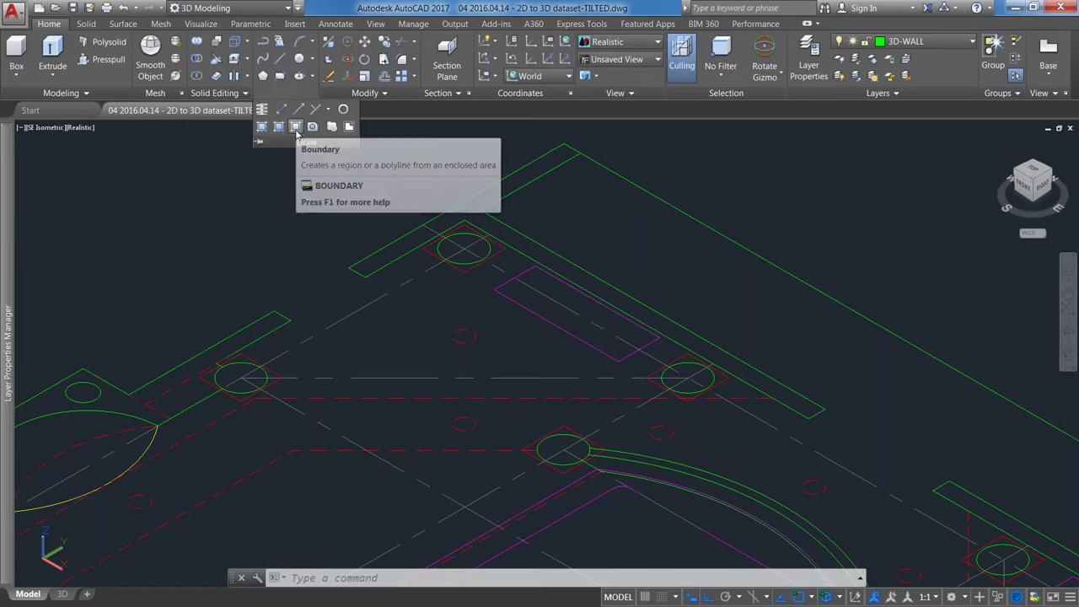
click(296, 126)
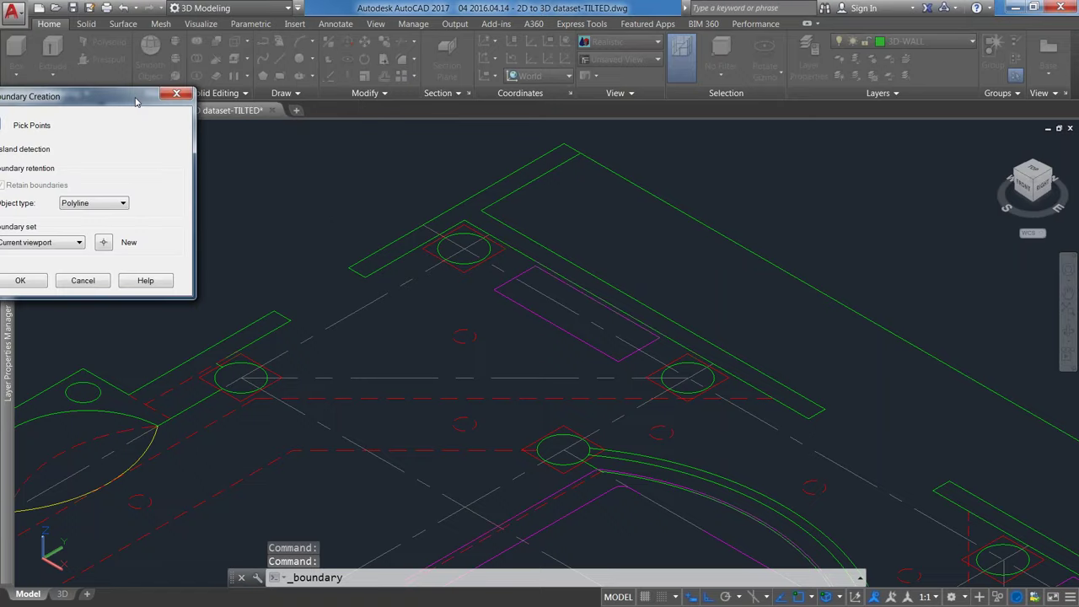
drag(136, 101, 204, 160)
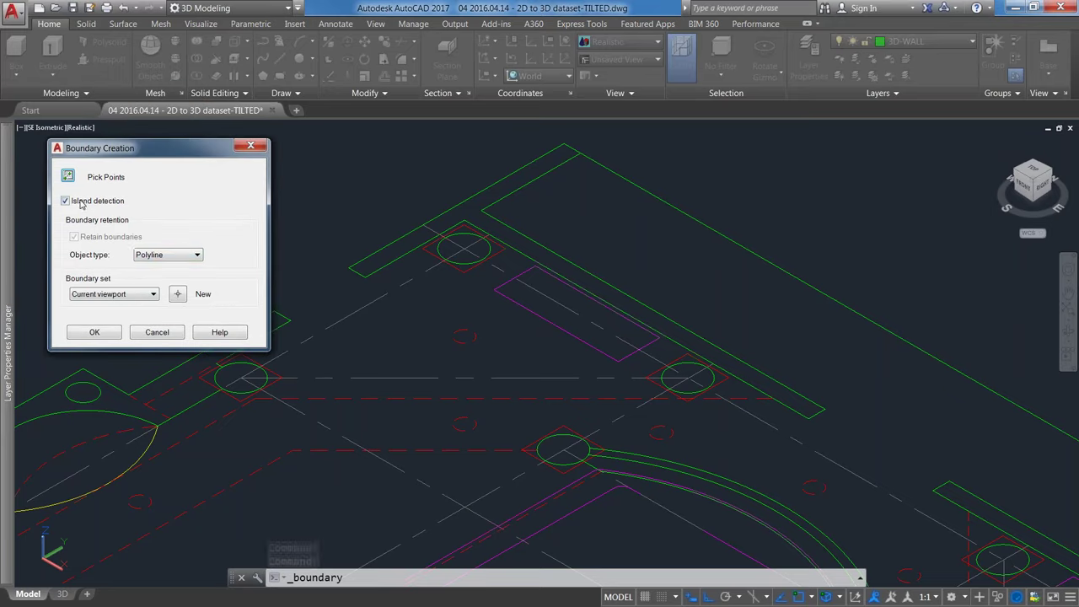
click(90, 336)
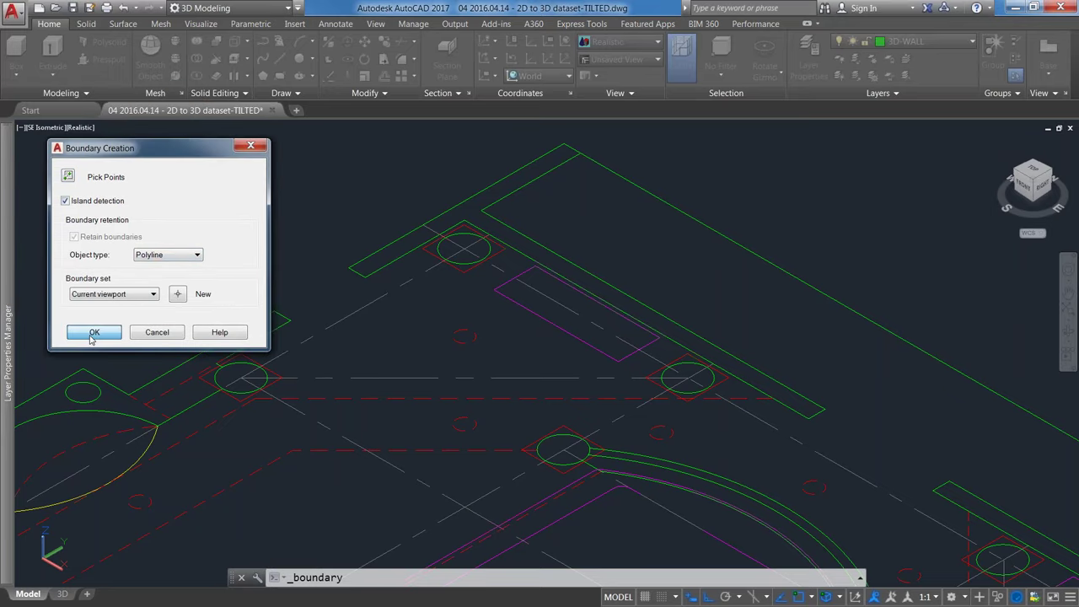
click(91, 333)
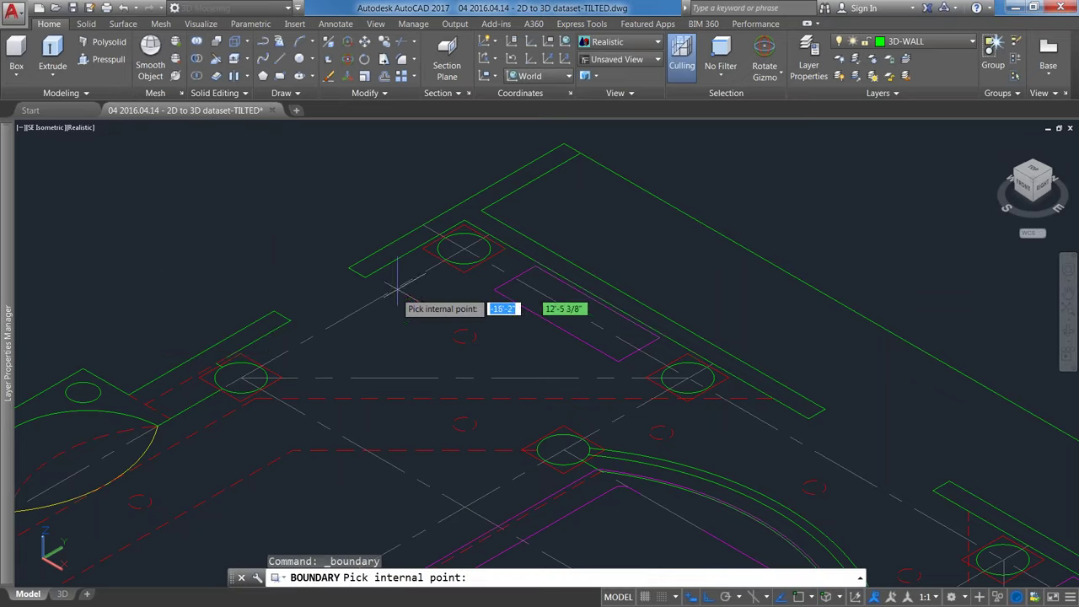
click(491, 183)
click(414, 223)
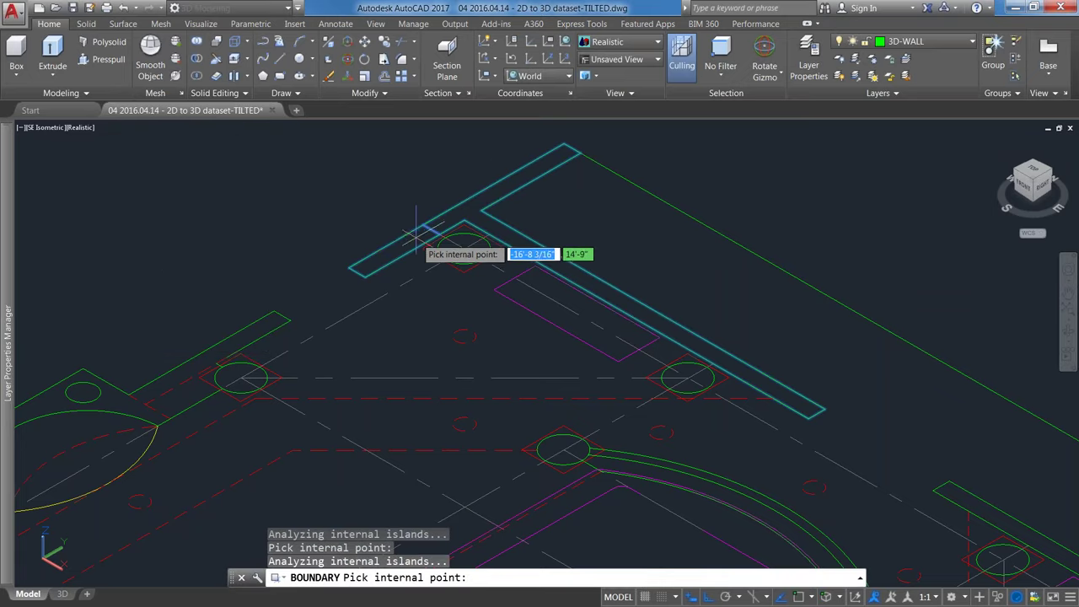
key(Return)
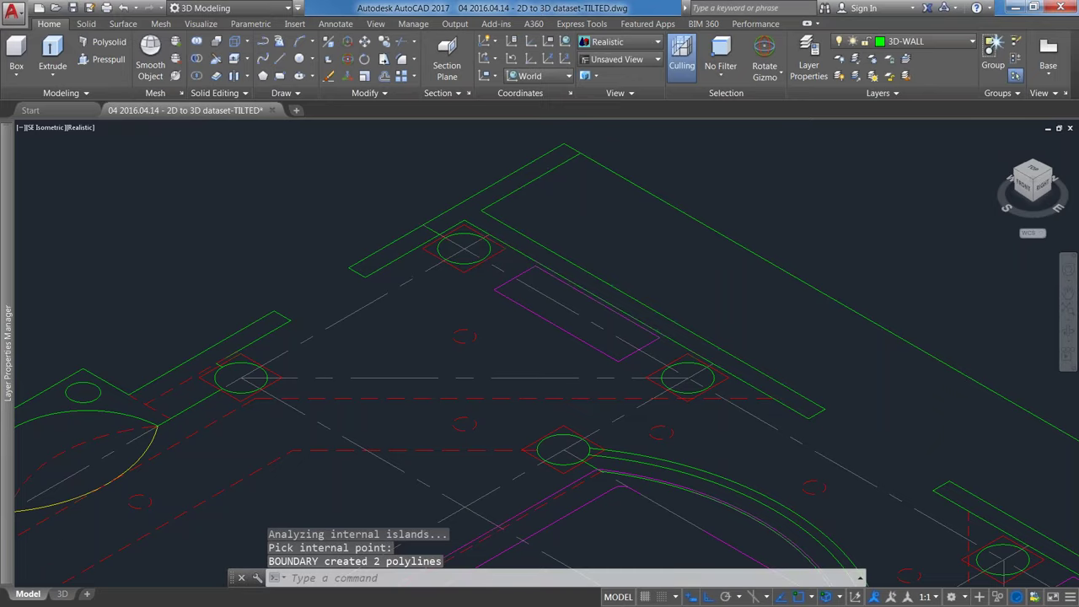
scroll(513, 317, down, 4)
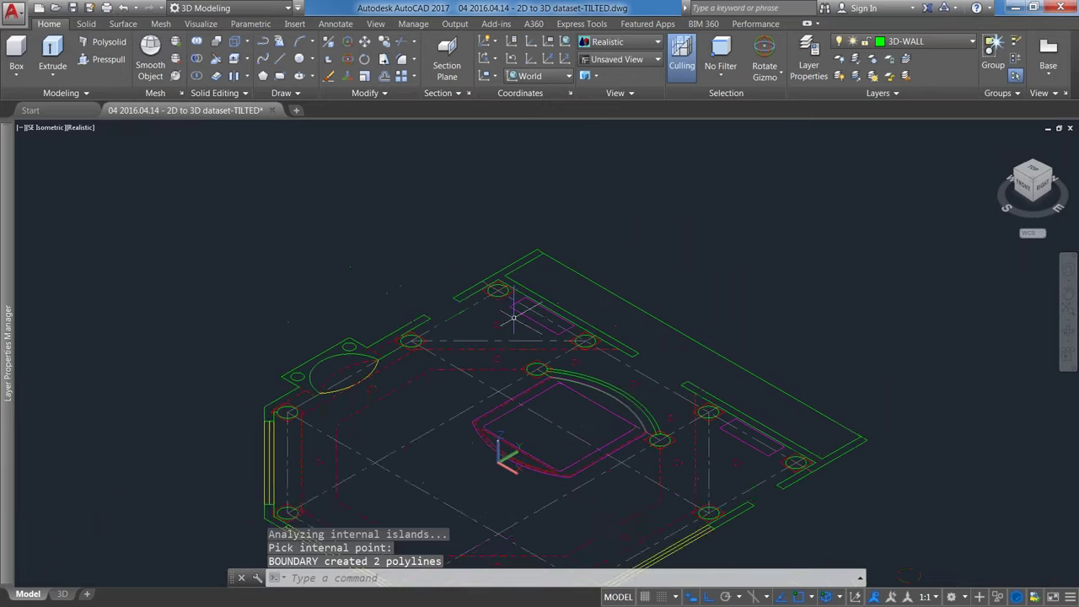
Step: Press-pull the corner wall area up to the height of the wall elevation's endpoint
middle_drag(513, 317, 486, 401)
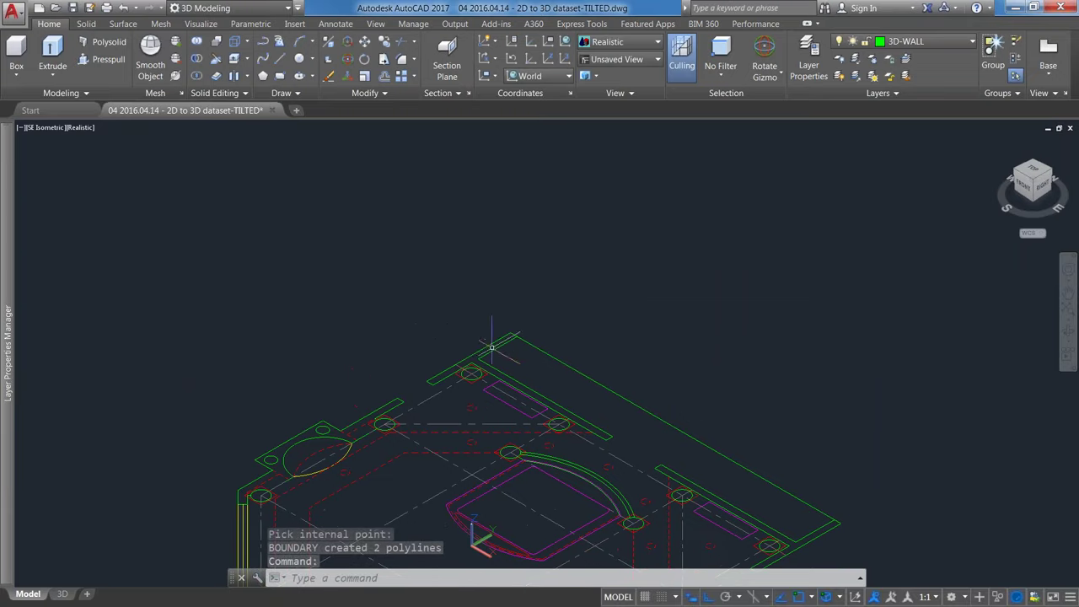
mouse_move(431, 314)
middle_down()
mouse_move(443, 272)
mouse_move(439, 210)
middle_up()
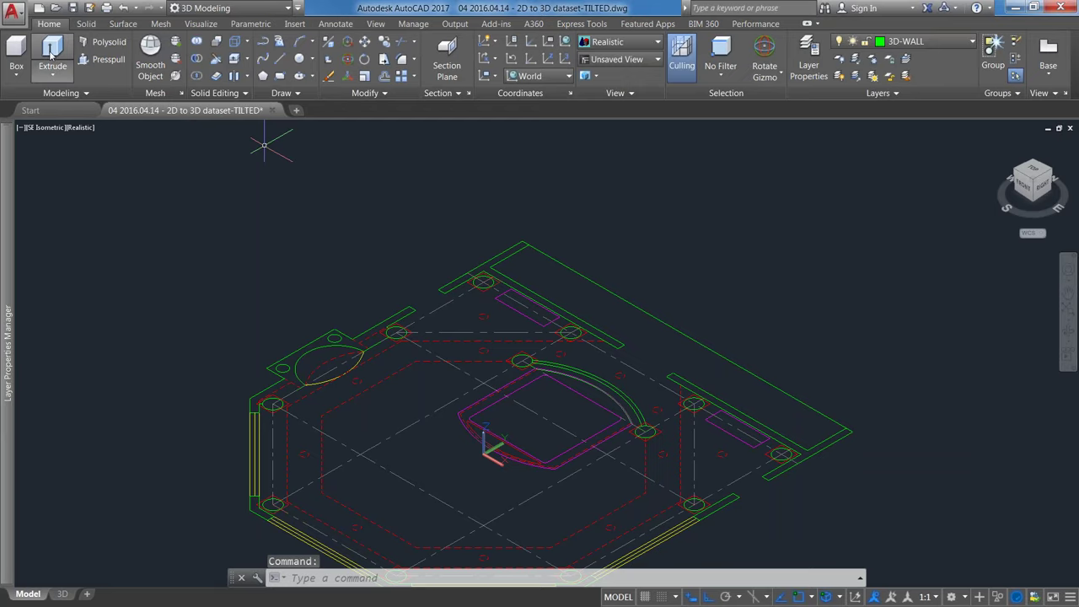
click(108, 61)
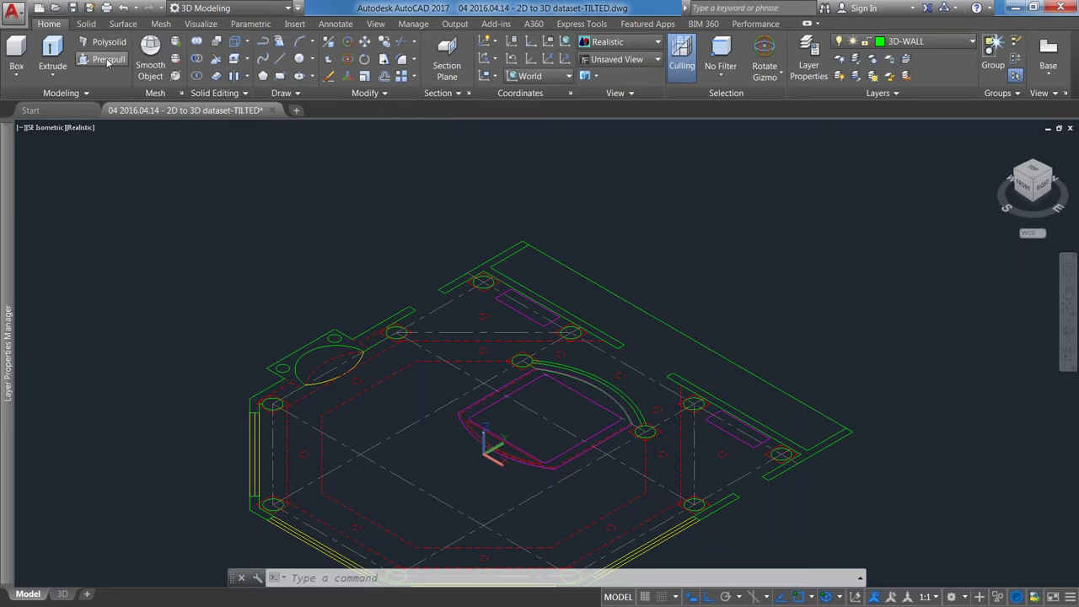
click(498, 254)
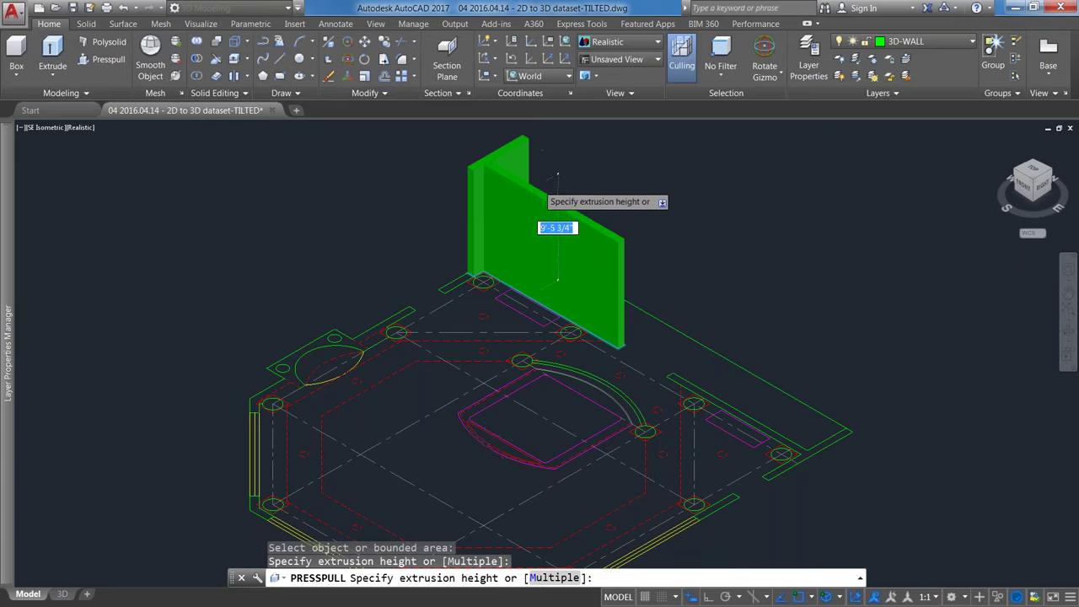
scroll(539, 183, down, 4)
mouse_move(537, 181)
middle_down()
mouse_move(423, 339)
mouse_move(352, 328)
middle_up()
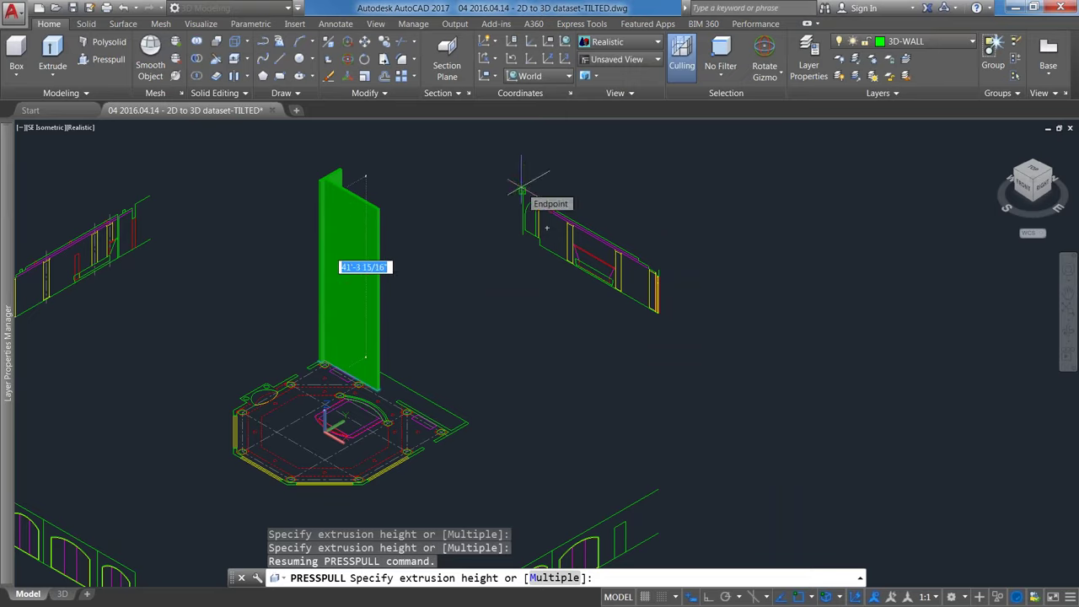
middle_drag(109, 236, 238, 278)
scroll(244, 274, up, 2)
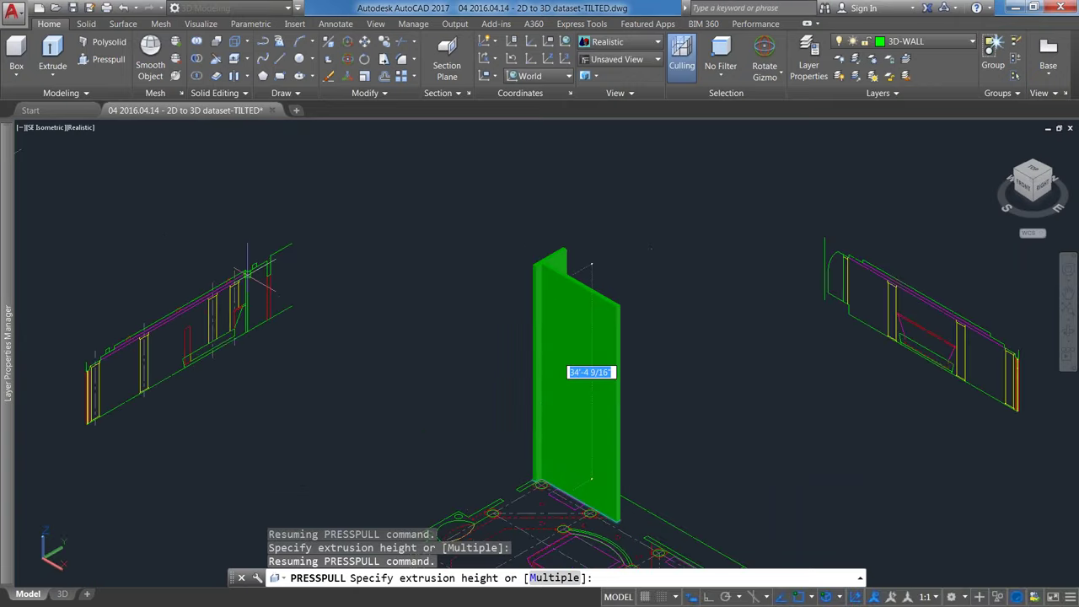
scroll(247, 274, up, 3)
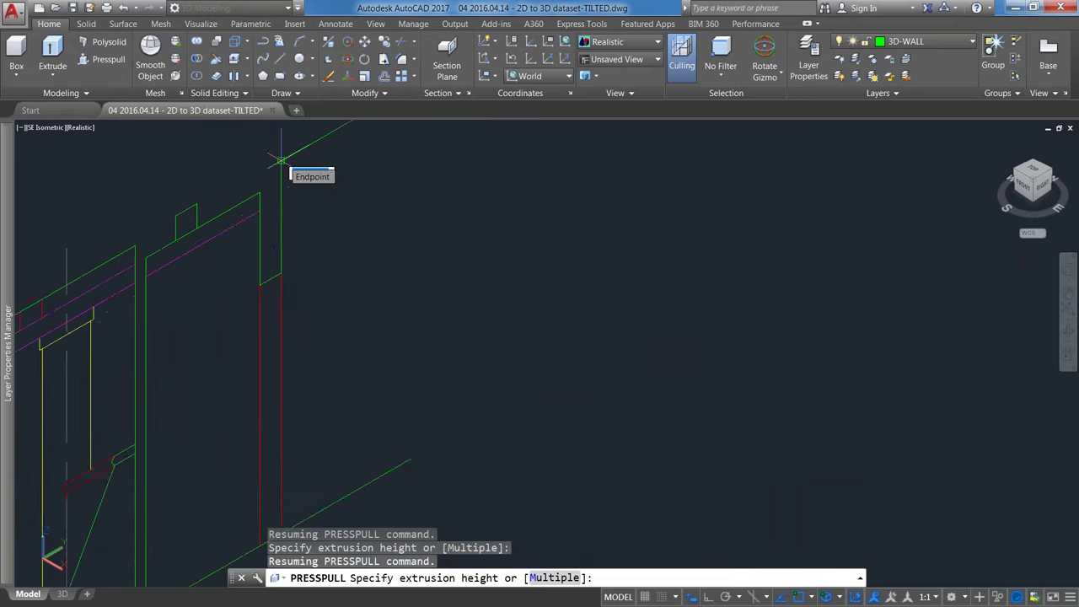
scroll(373, 233, down, 4)
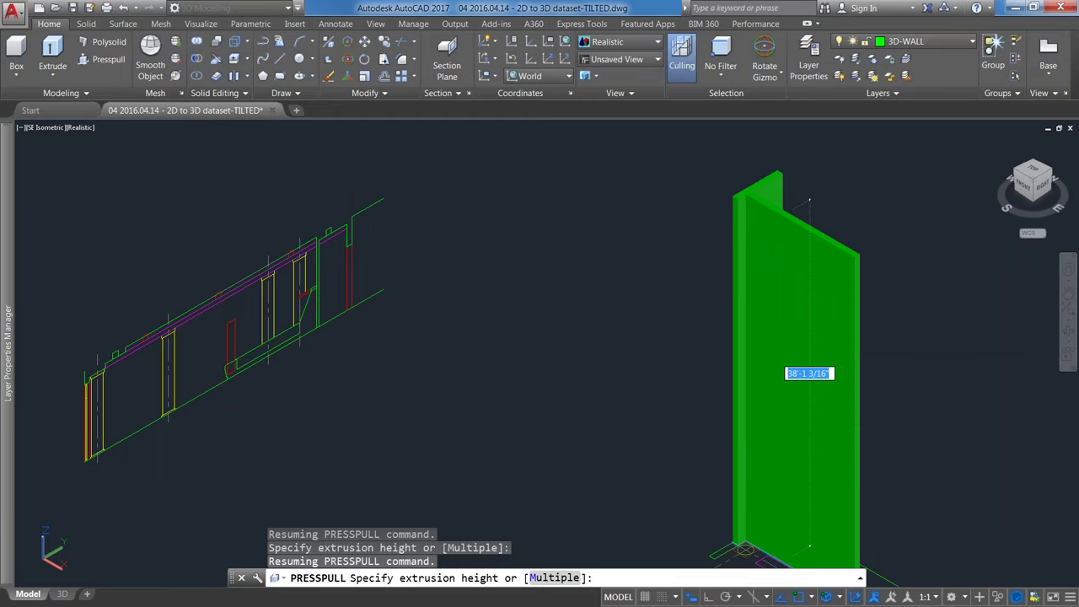
click(710, 363)
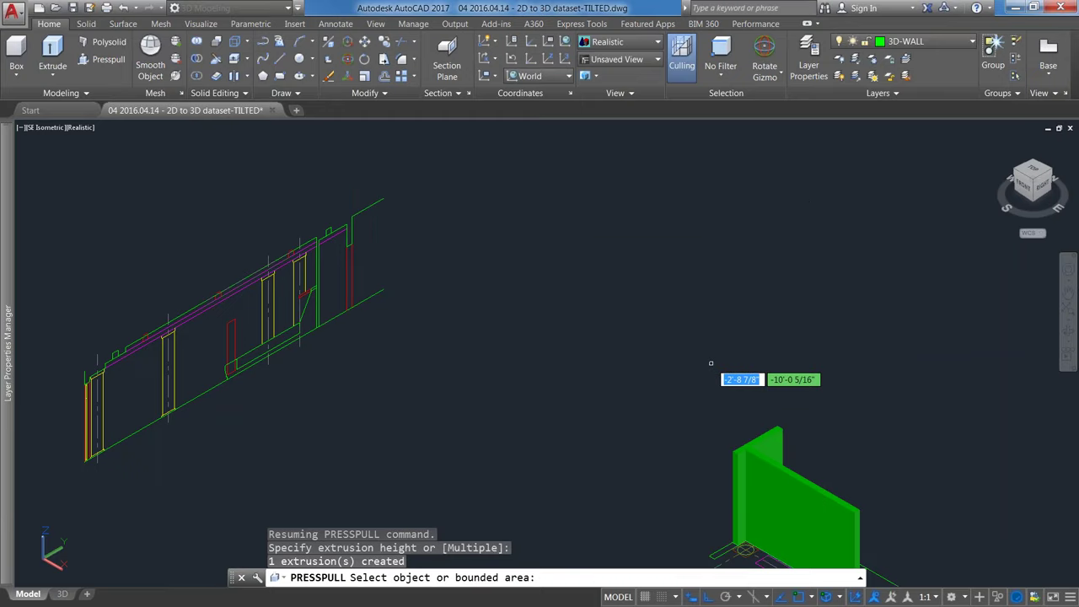
Step: Press-pull the short wall arm up to the same height as the first wall
middle_drag(711, 363, 680, 322)
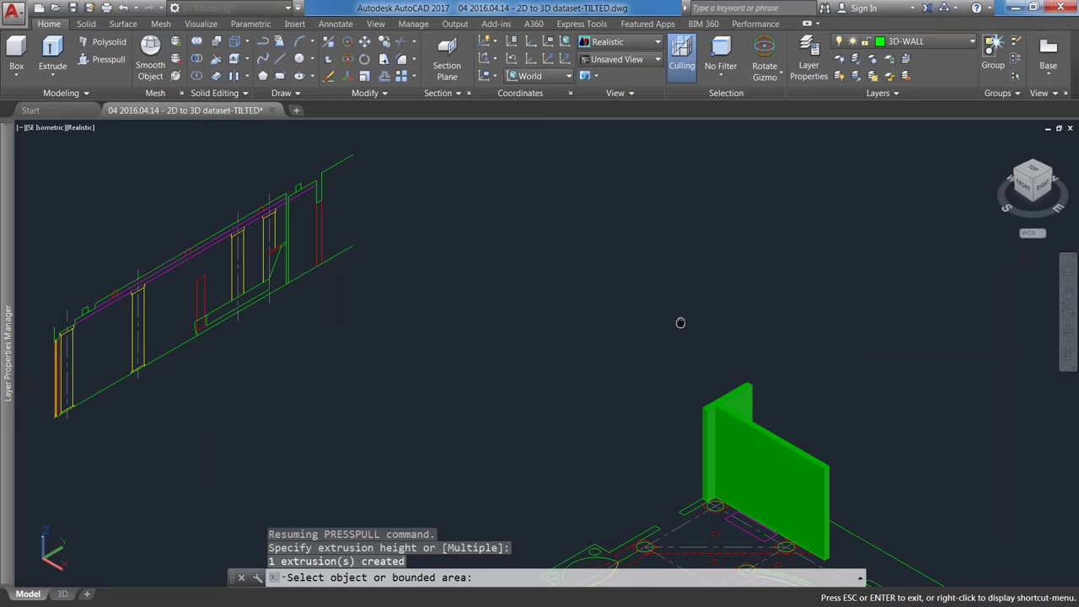
middle_drag(680, 322, 623, 266)
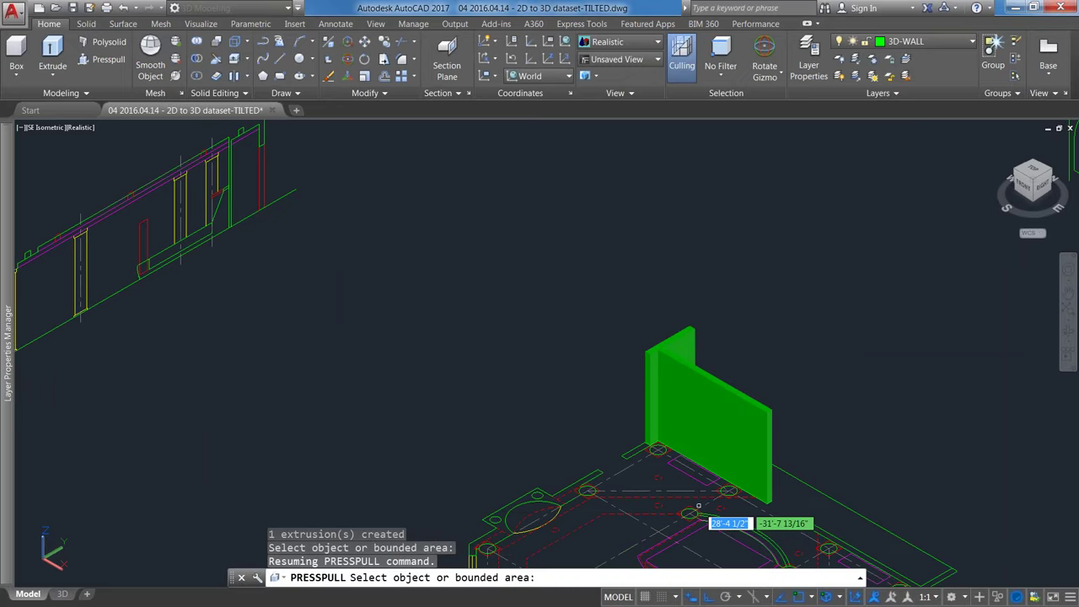
scroll(724, 514, up, 3)
key(Return)
key(Return)
click(496, 381)
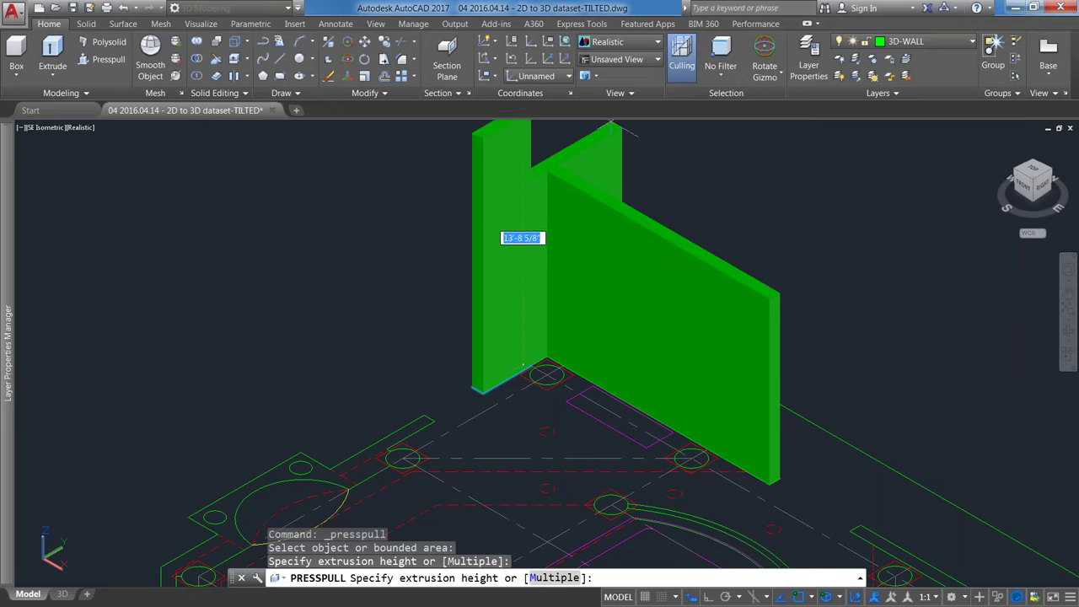
click(710, 335)
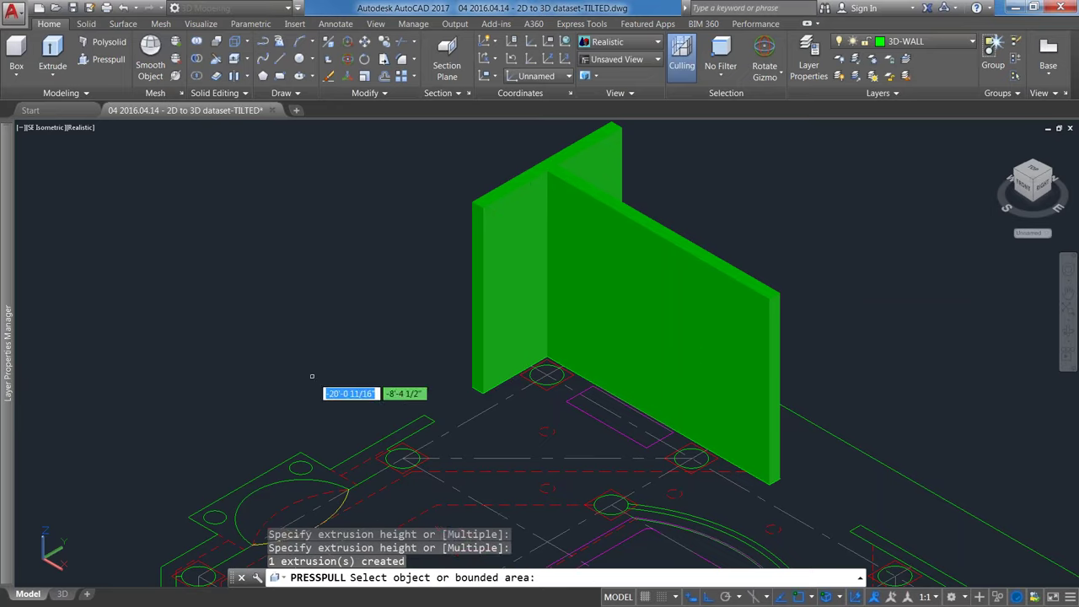
scroll(316, 372, down, 2)
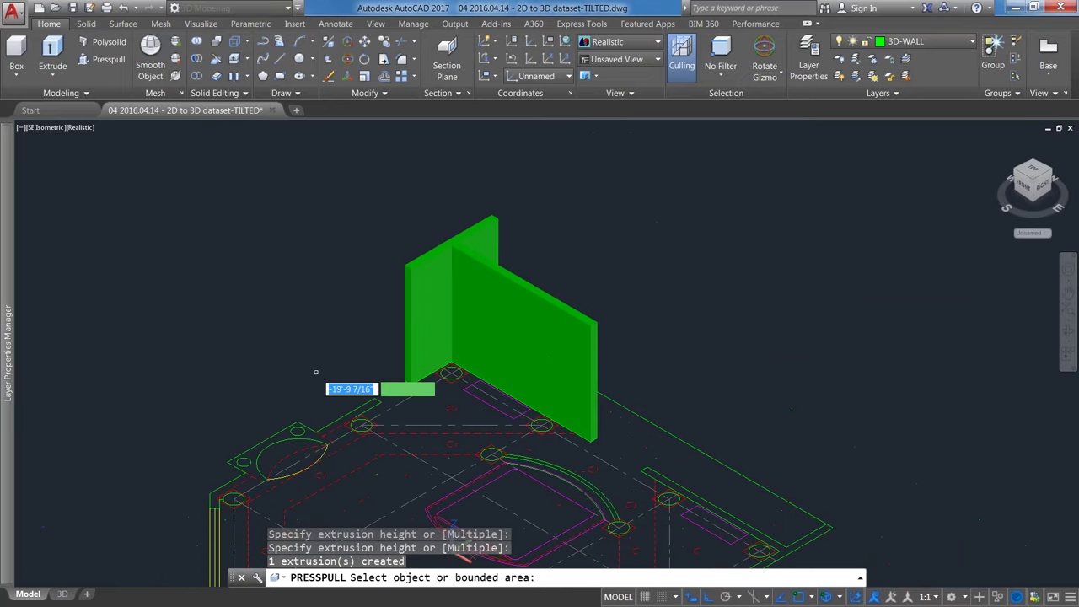
Step: Open the Layer Properties Manager, then close it again
middle_drag(316, 372, 294, 380)
mouse_move(8, 354)
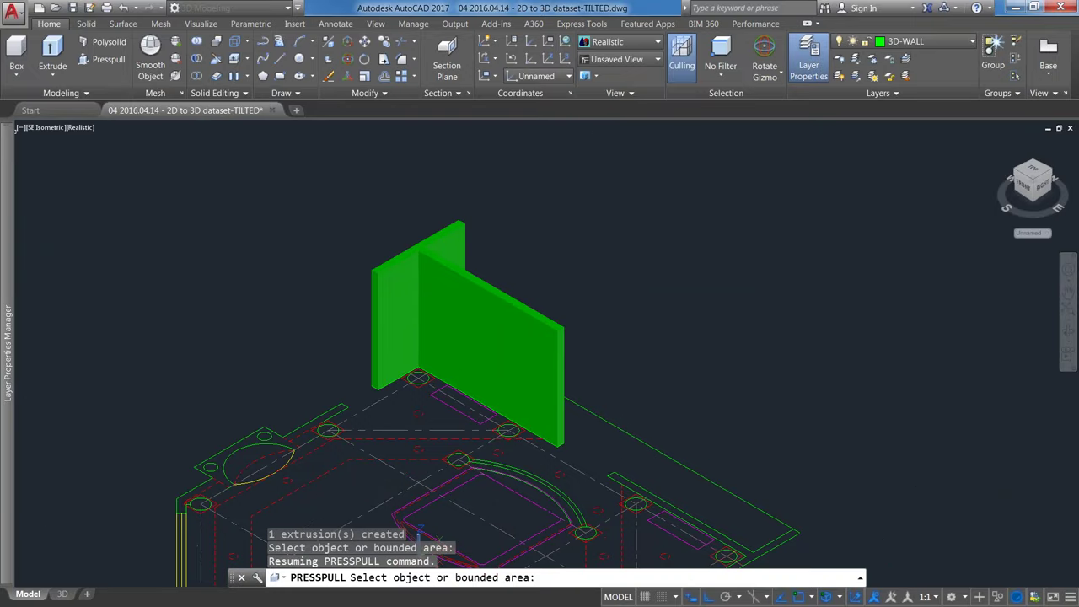
click(809, 65)
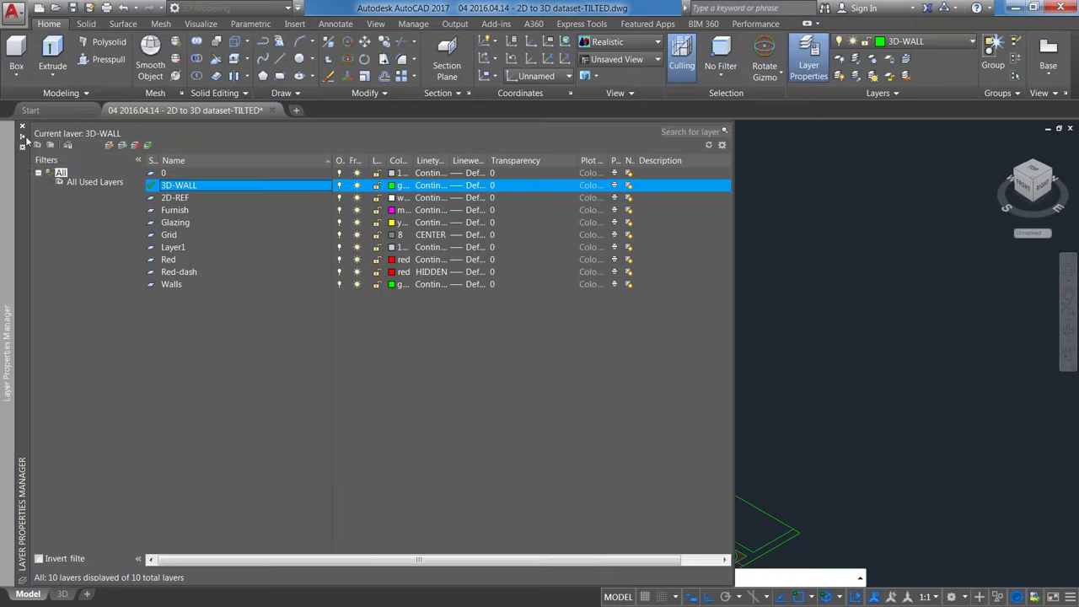
click(24, 136)
click(22, 127)
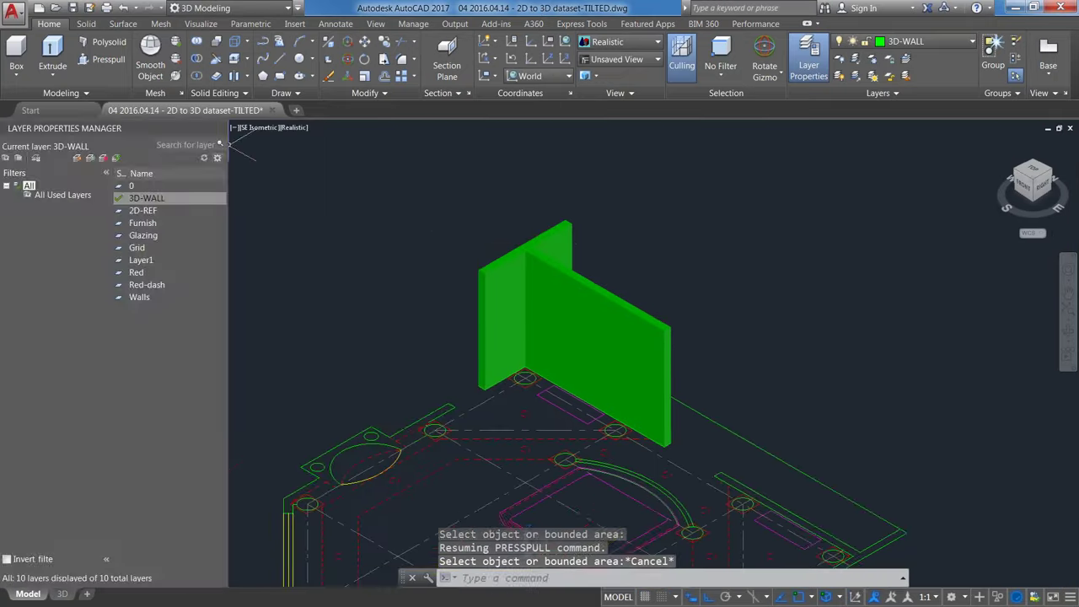
scroll(215, 128, down, 2)
middle_drag(215, 128, 268, 147)
scroll(485, 388, up, 3)
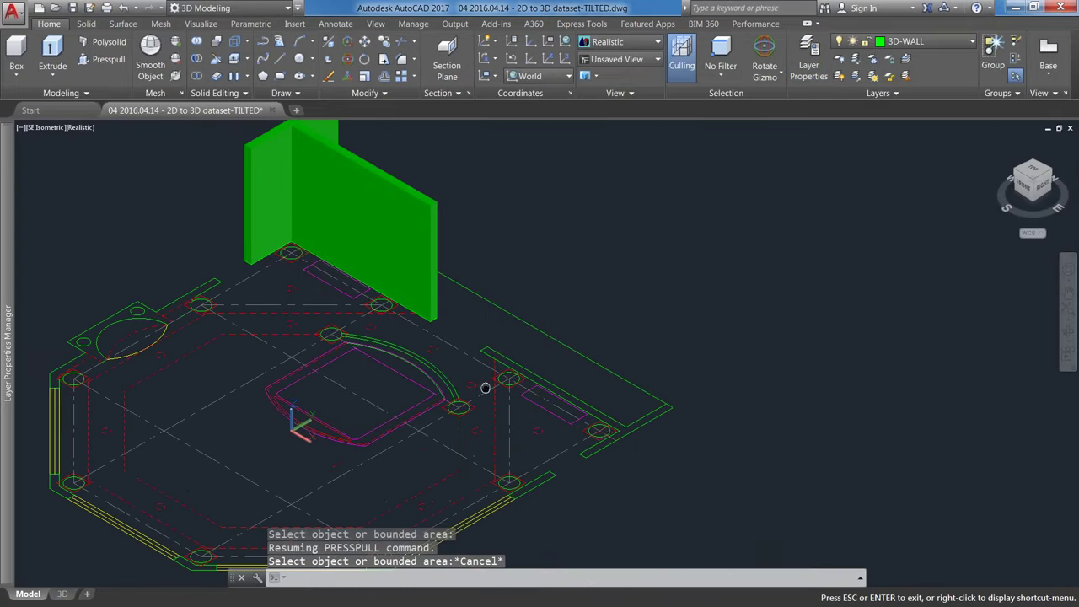
Step: Start BOUNDARY with bo, then cancel it before picking any area
scroll(588, 438, up, 3)
text(bou)
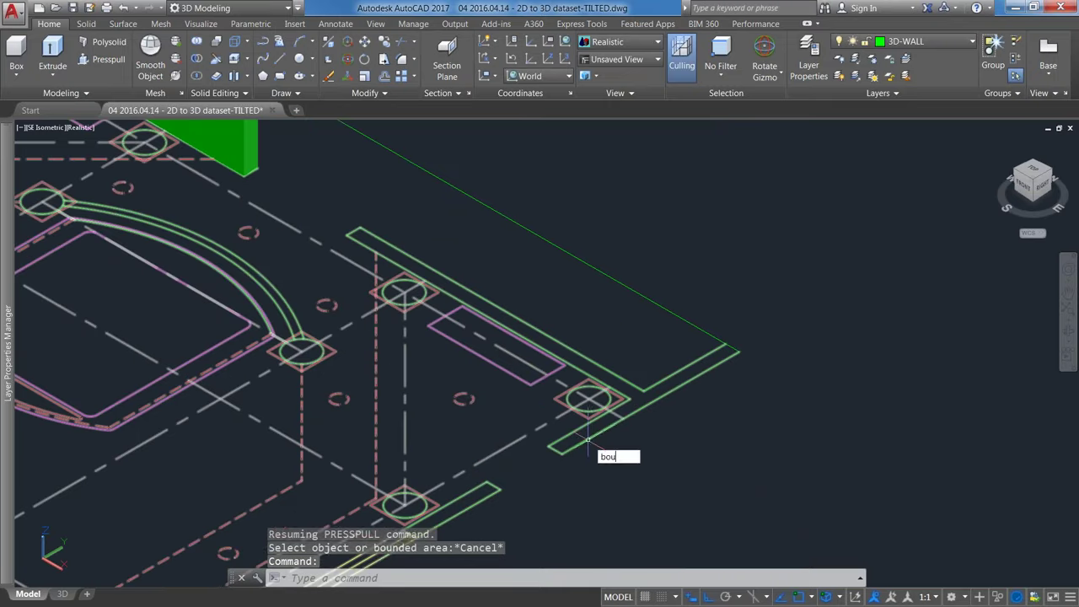
key(Return)
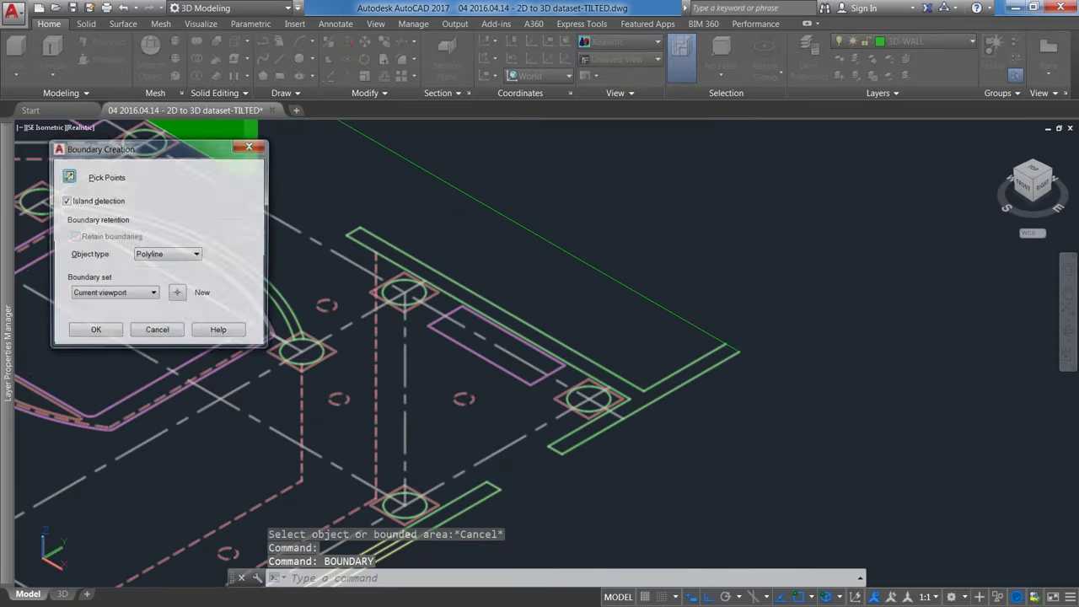
click(93, 332)
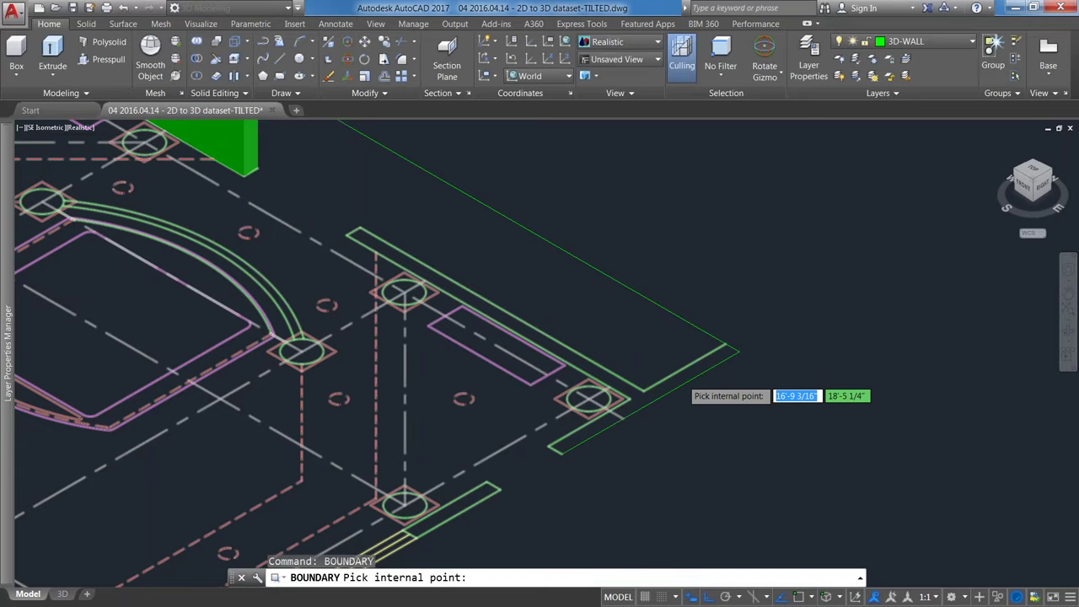
scroll(683, 374, up, 3)
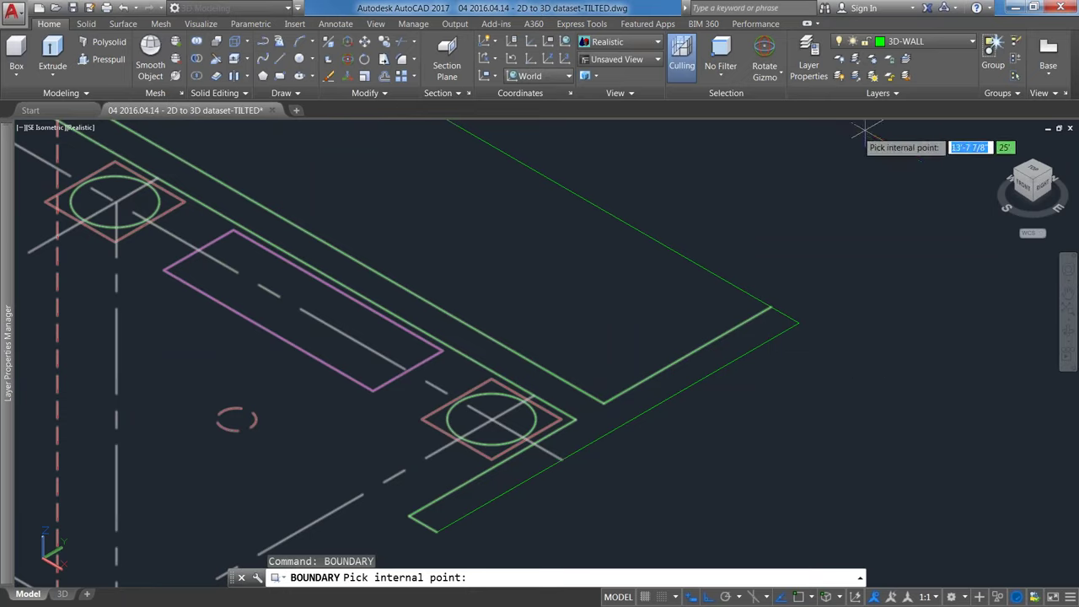
key(Escape)
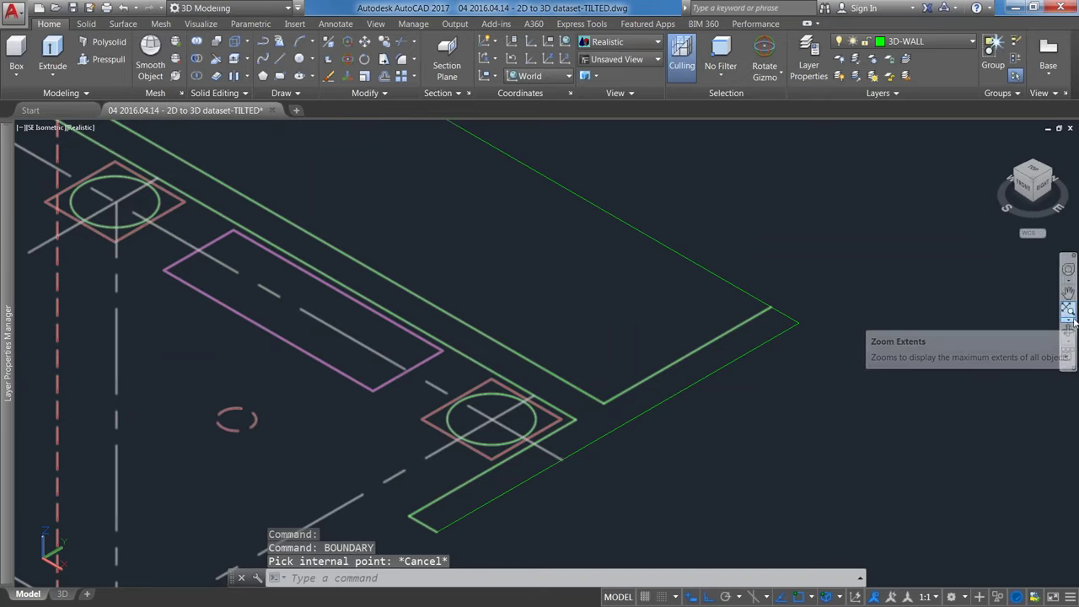
Step: Stretch the upper green wall line's endpoint well past the right-hand corner
click(731, 284)
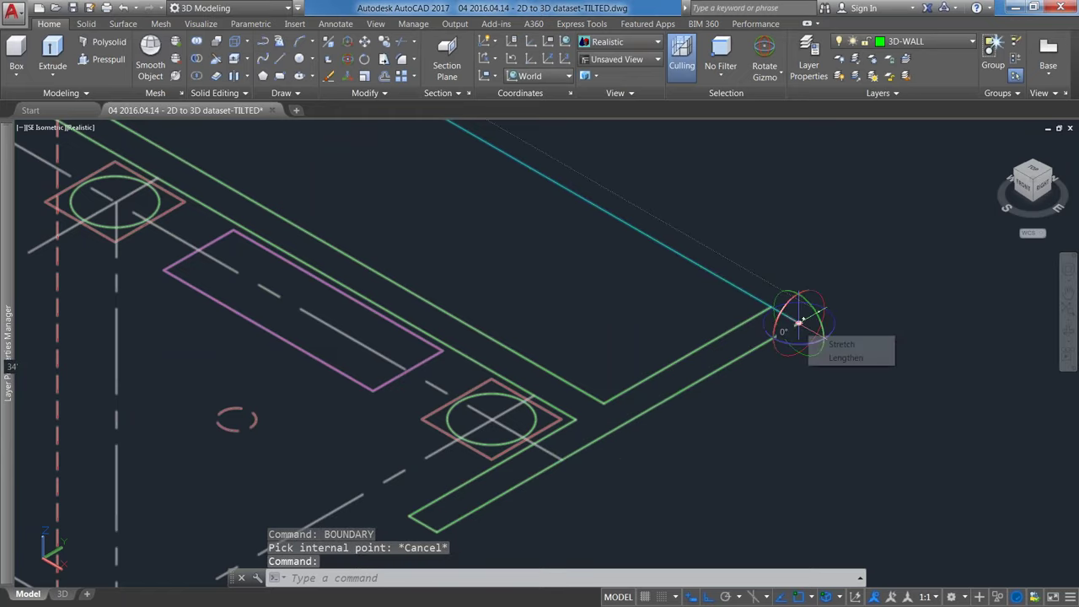
click(798, 323)
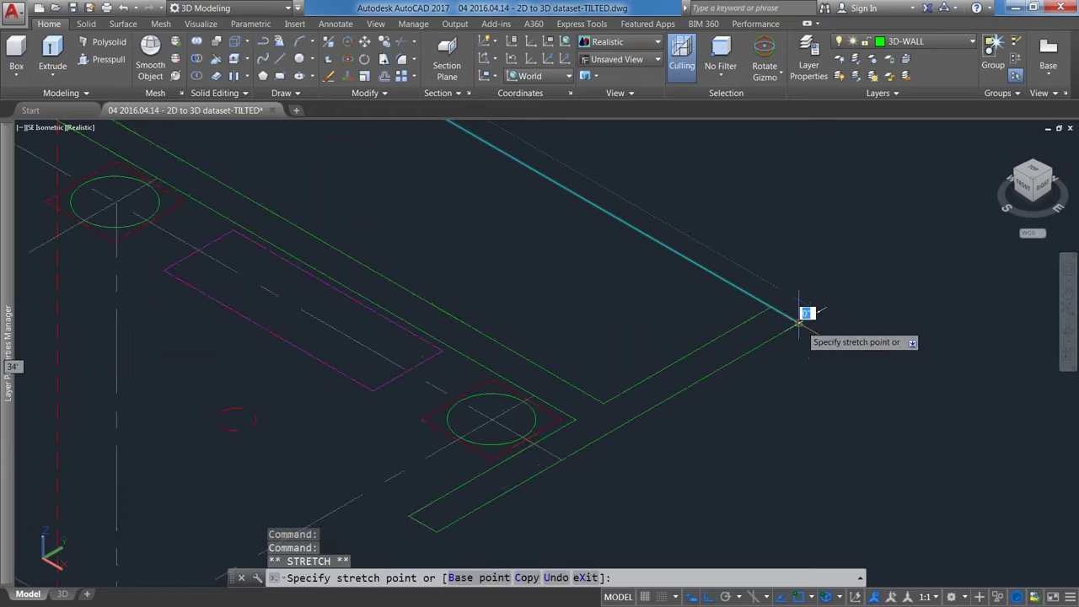
click(943, 412)
key(Escape)
key(Escape)
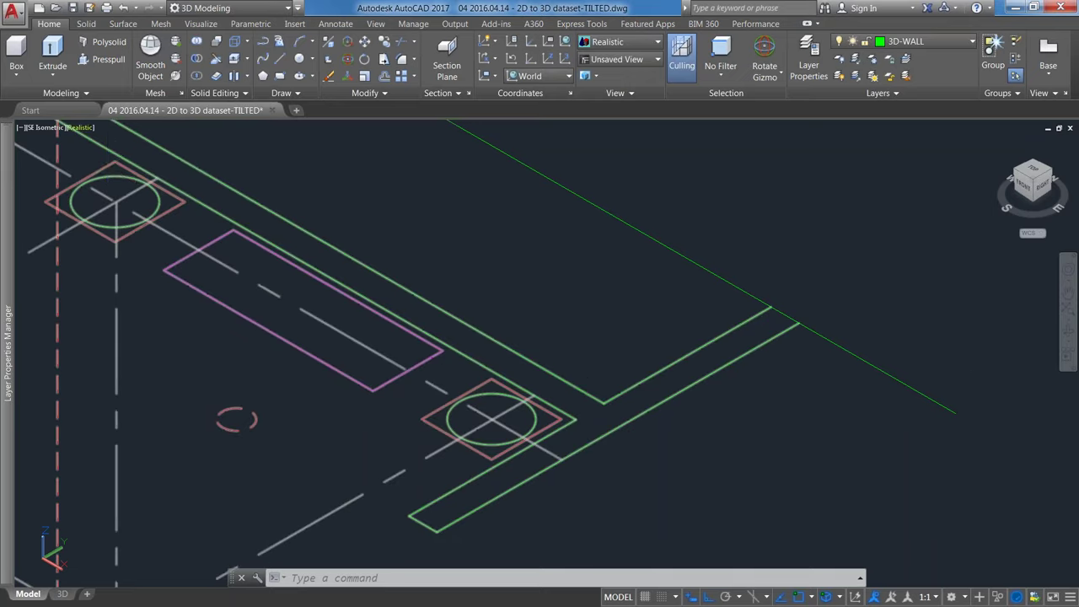
Step: Run BOUNDARY and pick inside the right-hand corner wall outline to create its polylines
text(p)
key(Return)
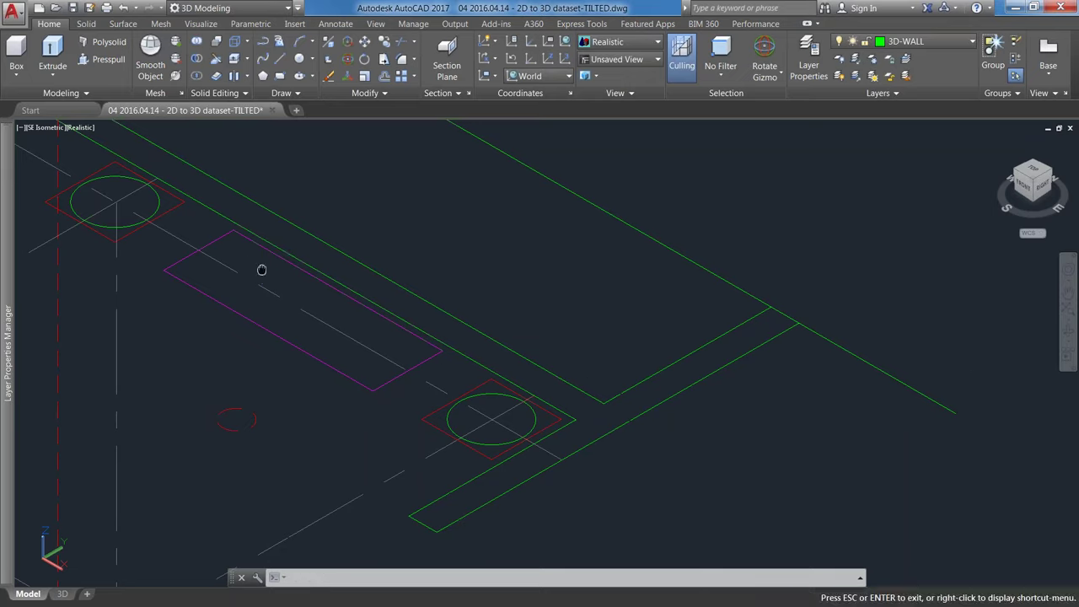
drag(261, 270, 348, 318)
key(Escape)
scroll(366, 287, down, 2)
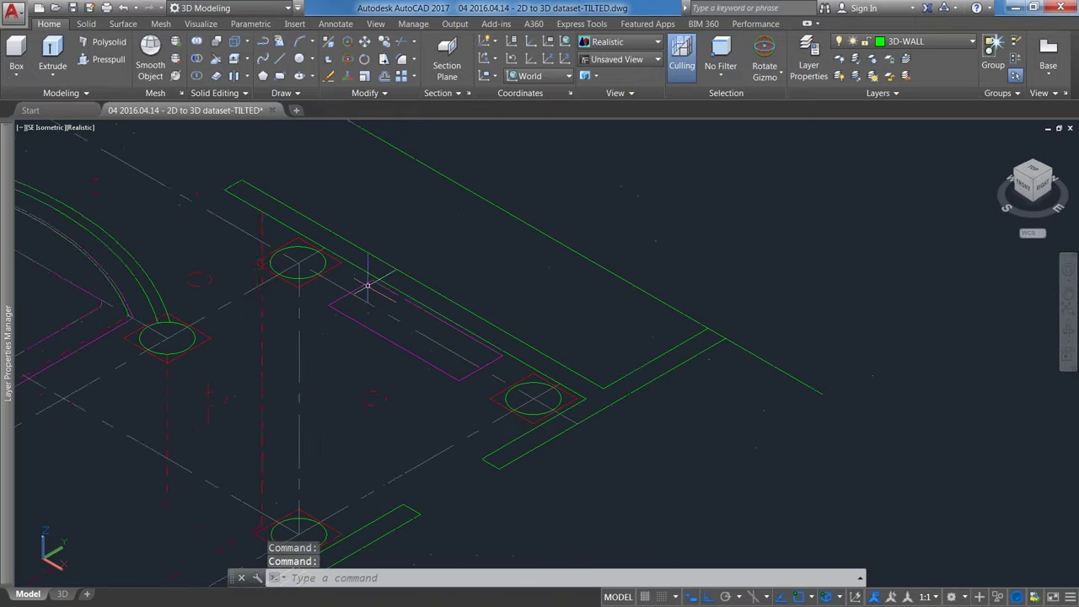
middle_drag(367, 286, 432, 293)
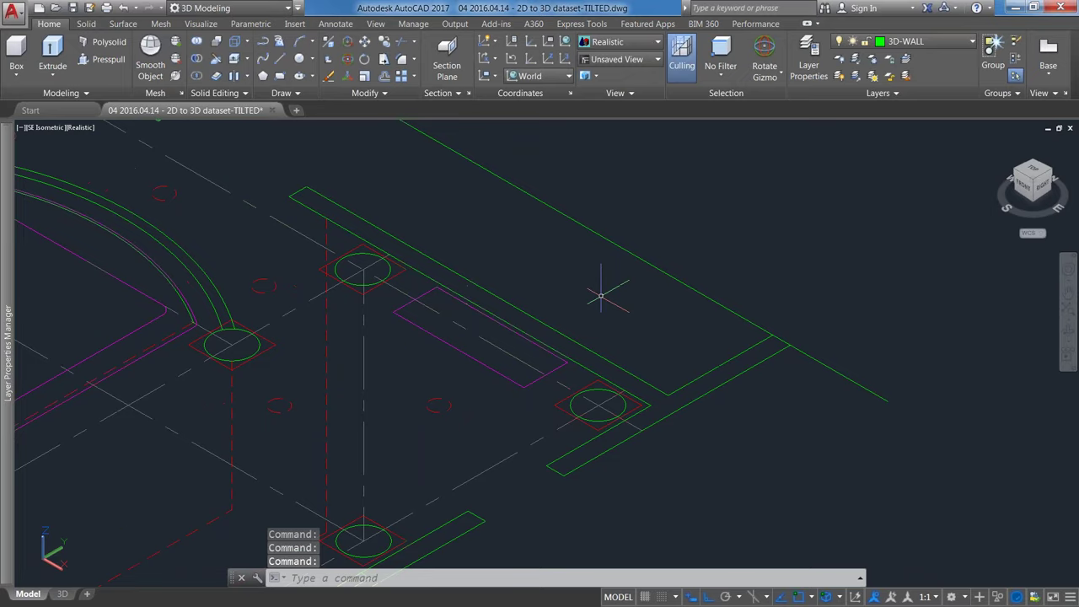
text(bound)
key(Return)
click(101, 178)
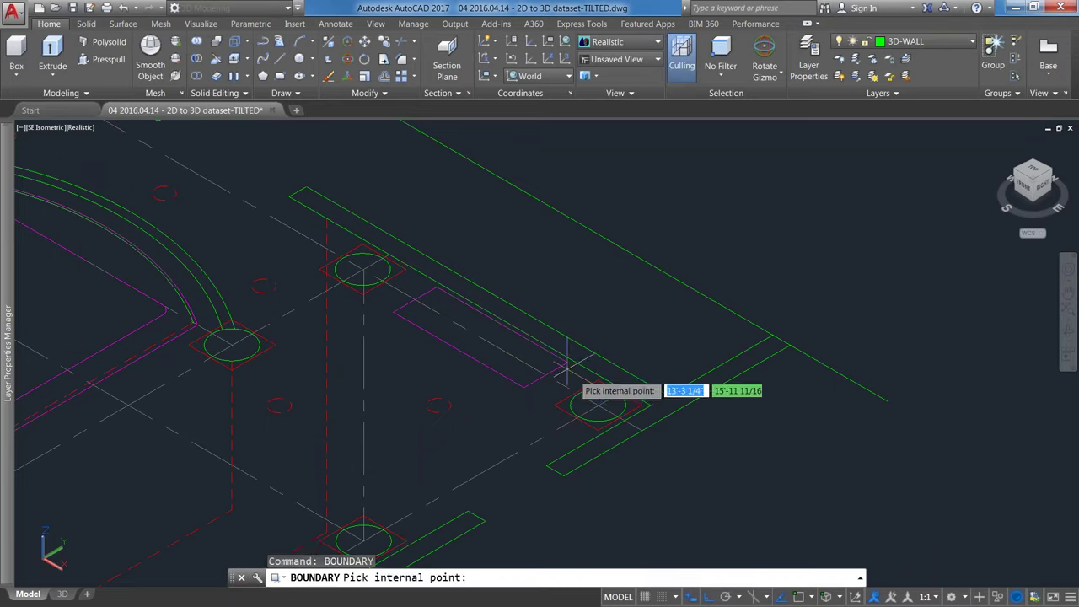
click(660, 397)
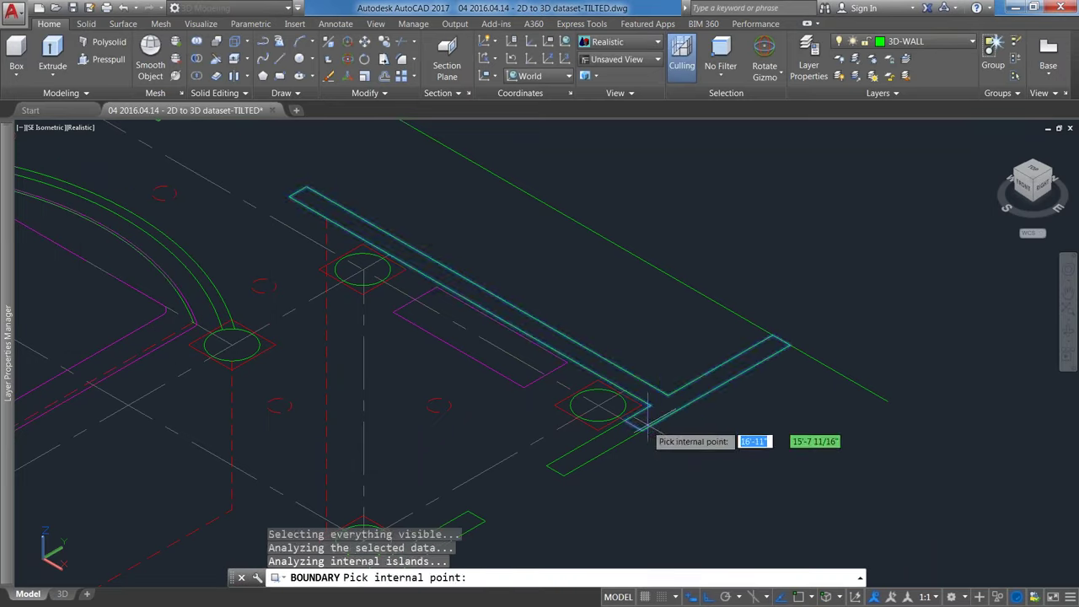
key(Return)
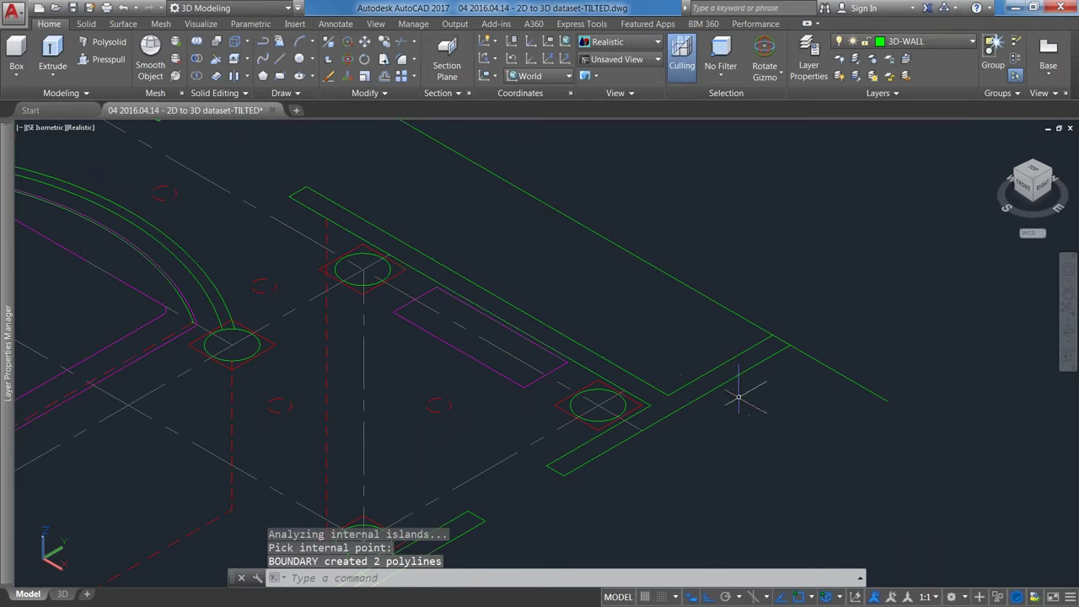
middle_drag(667, 415, 743, 388)
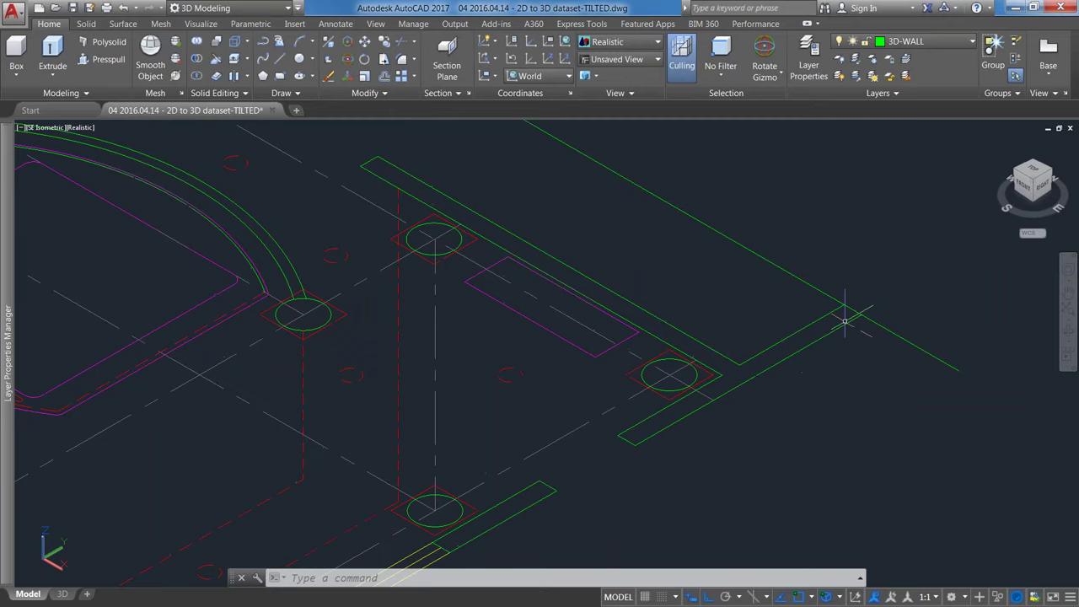
mouse_move(699, 406)
Step: Erase the stray typed letters and cancel the accidental selection window
text(se)
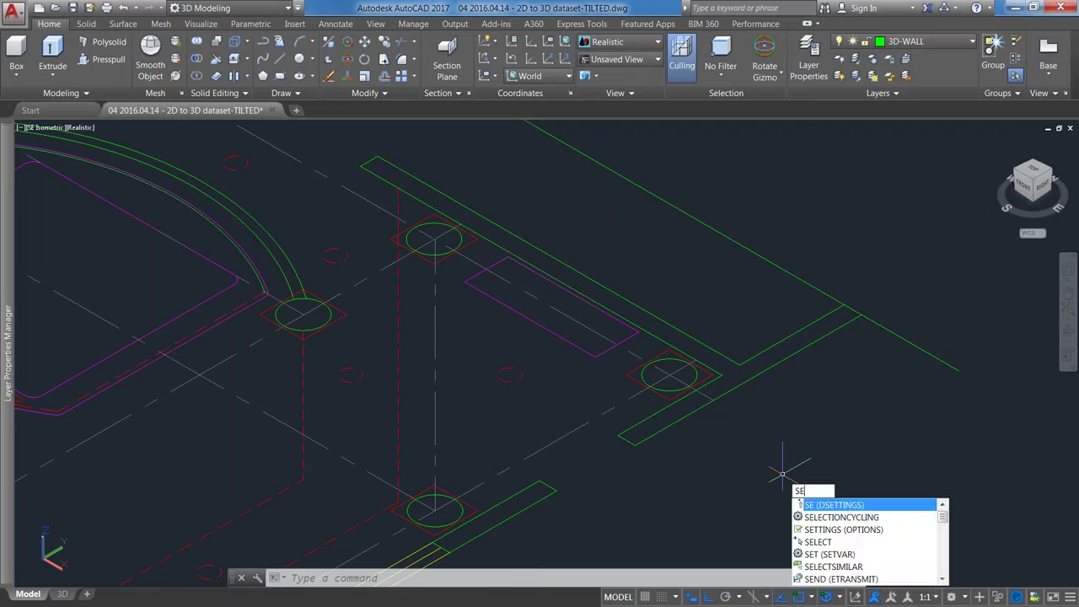
click(782, 472)
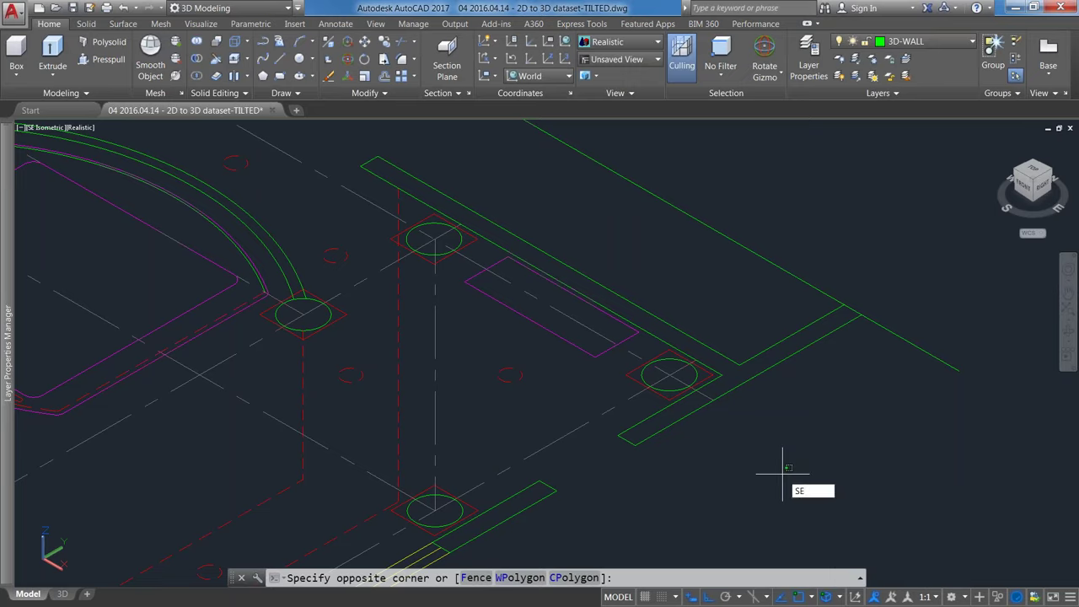
text(le)
key(BackSpace)
key(BackSpace)
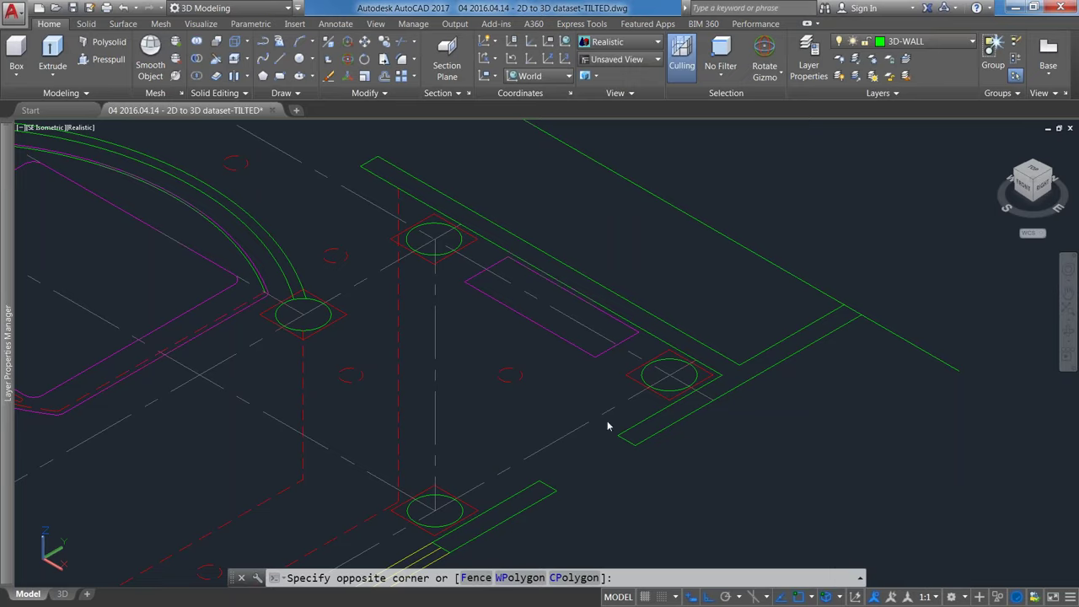
key(Escape)
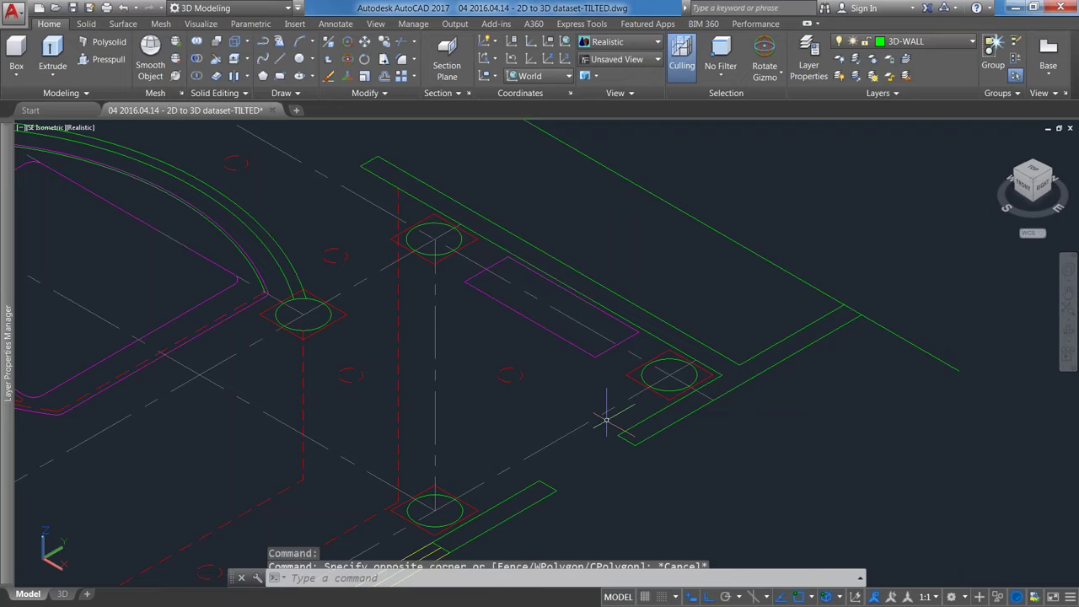
key(Escape)
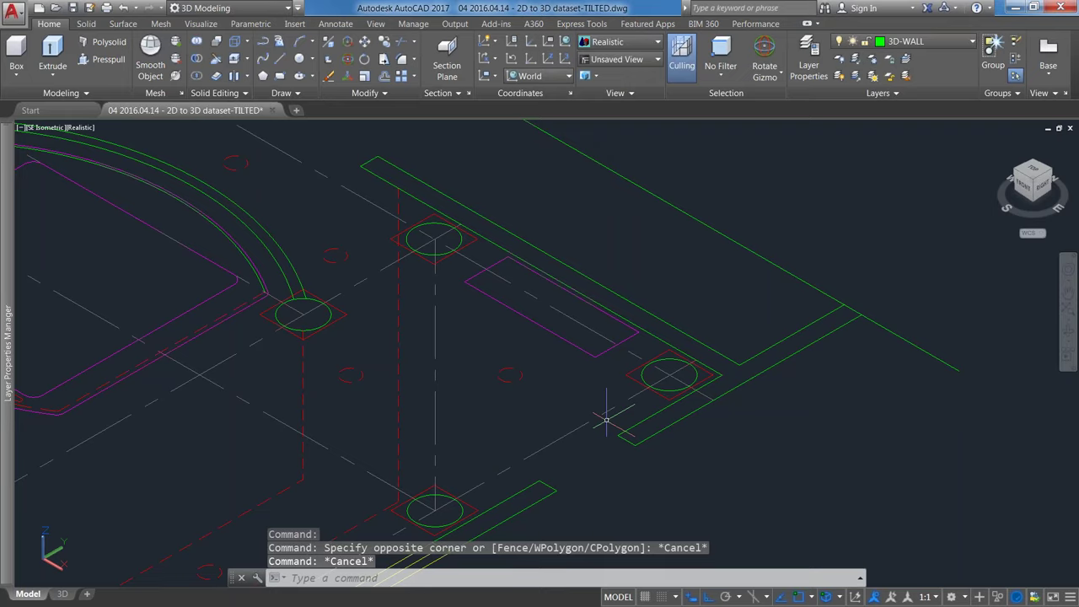
Step: Toggle Selection Cycling off and back on with Ctrl+W so it ends enabled
text(SELECTIONCYCLING)
key(Return)
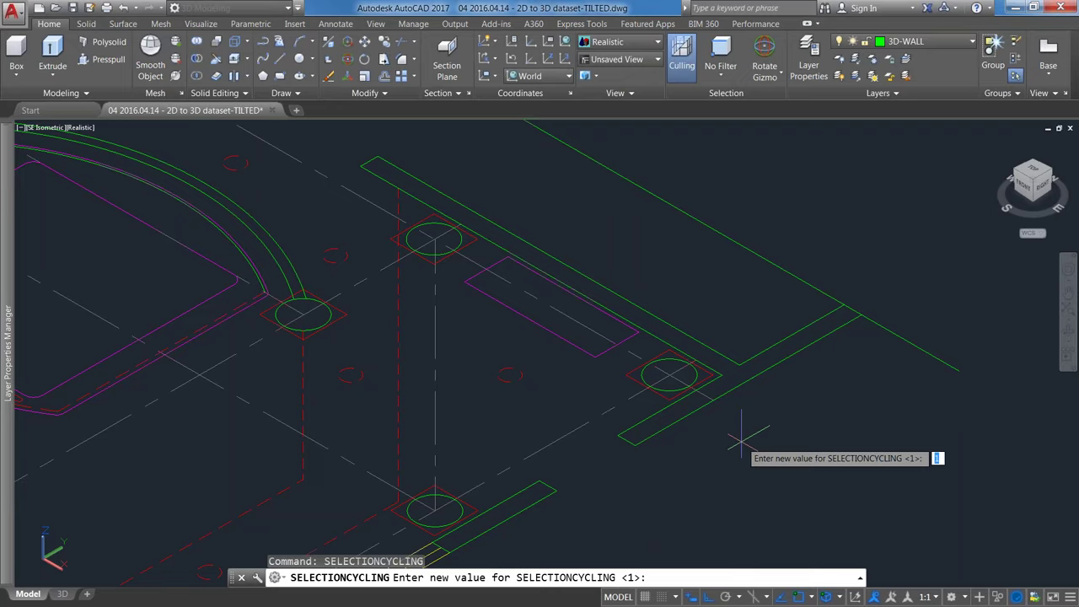
key(Escape)
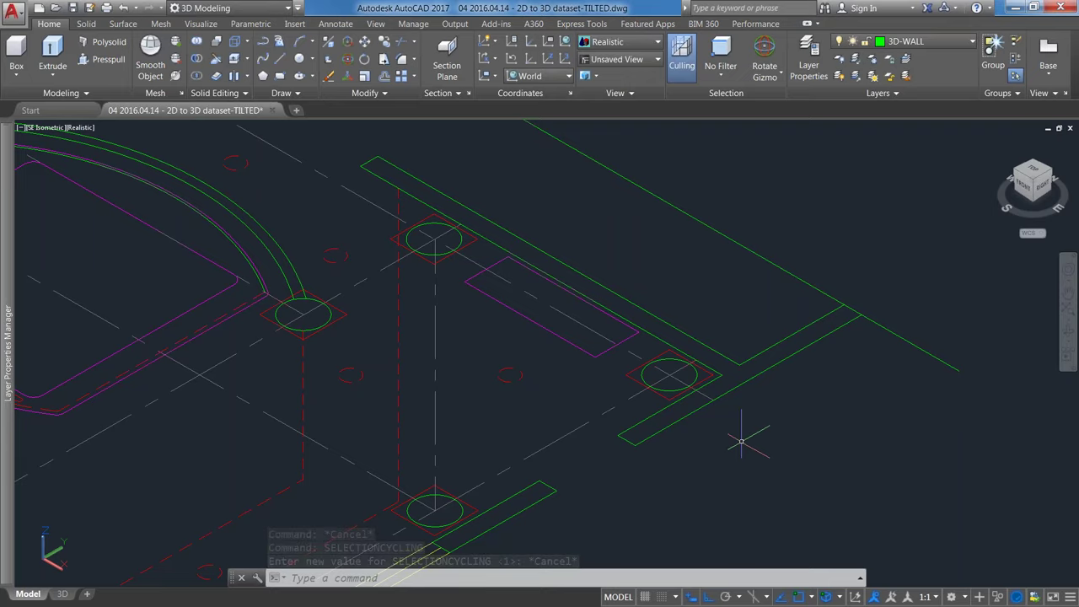
key(ctrl+w)
key(ctrl+w)
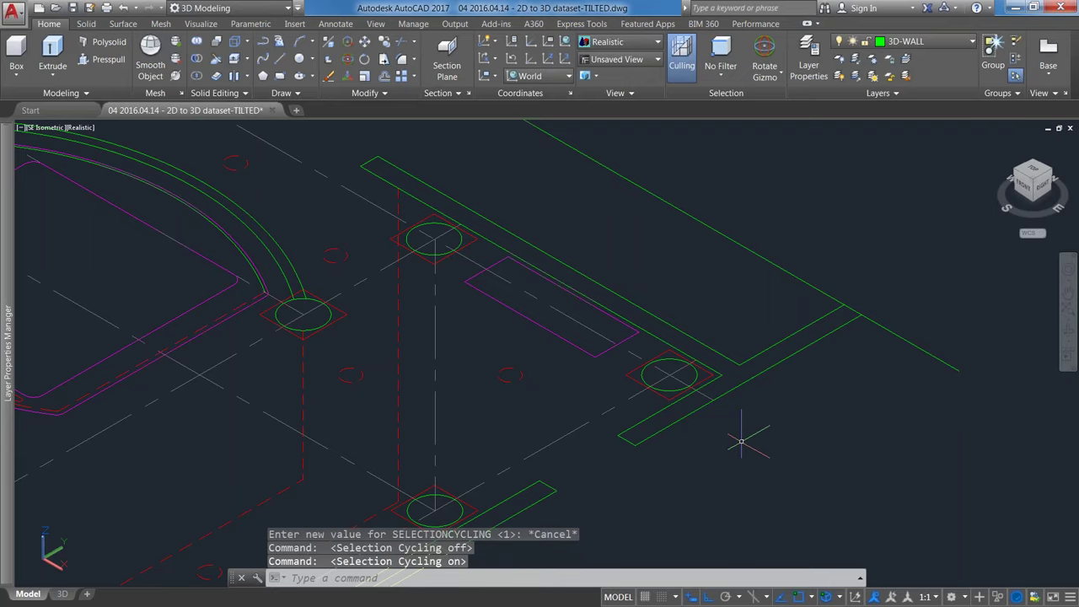
key(ctrl+w)
key(ctrl+w)
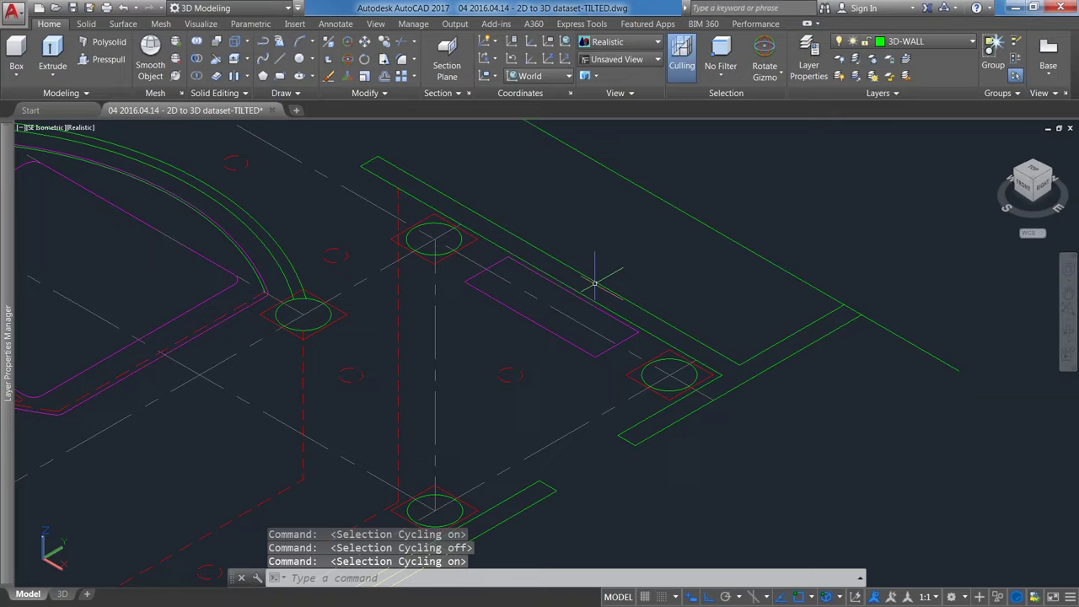
scroll(590, 303, down, 5)
Step: Extrude the new right-hand corner polyline up to the first wall's top vertex
middle_drag(589, 344, 590, 430)
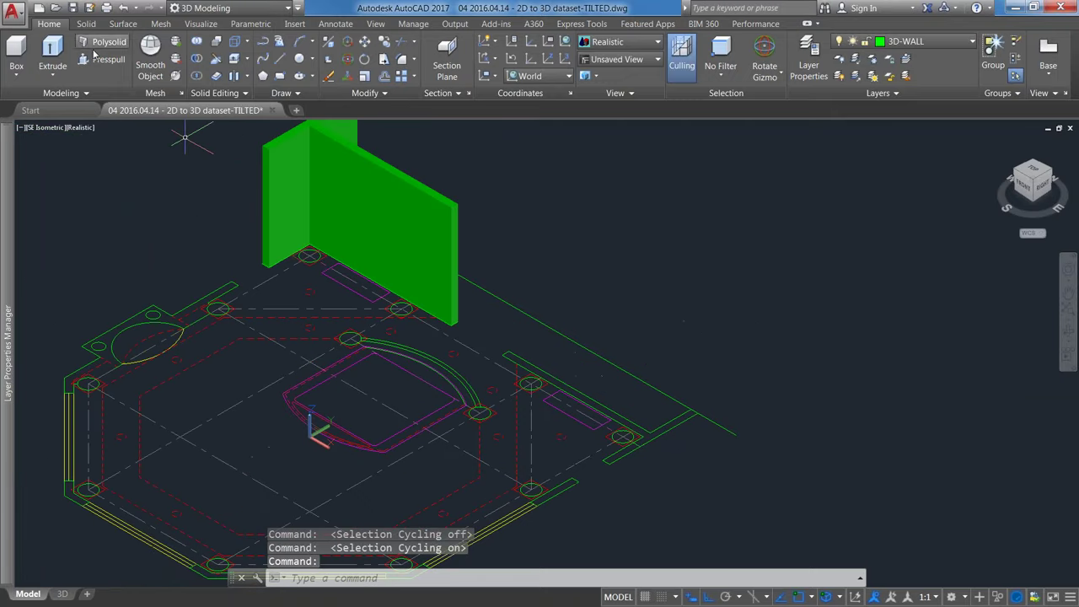
click(53, 51)
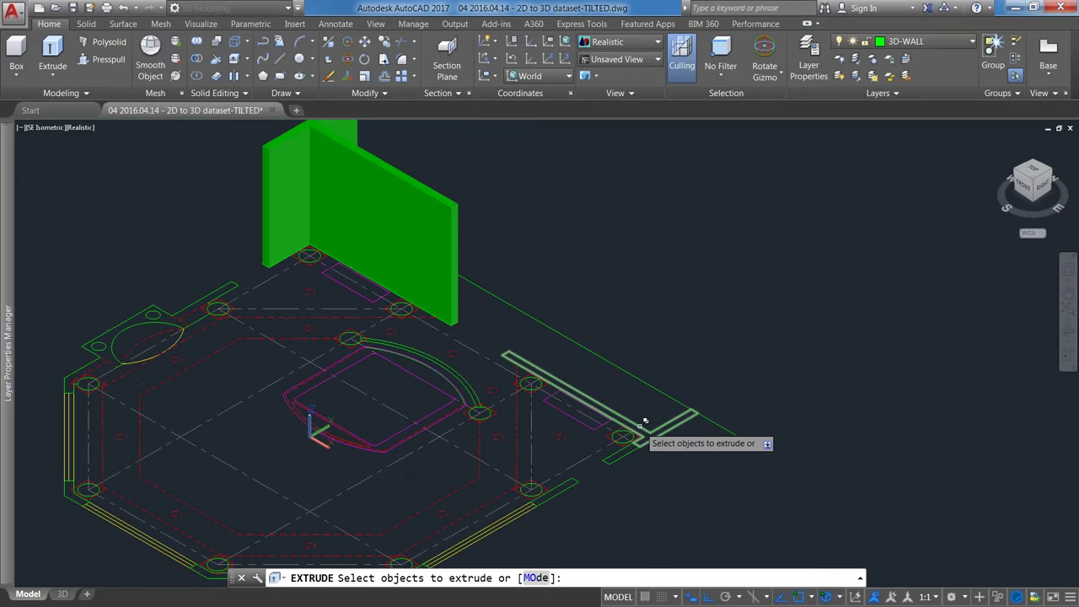
click(640, 427)
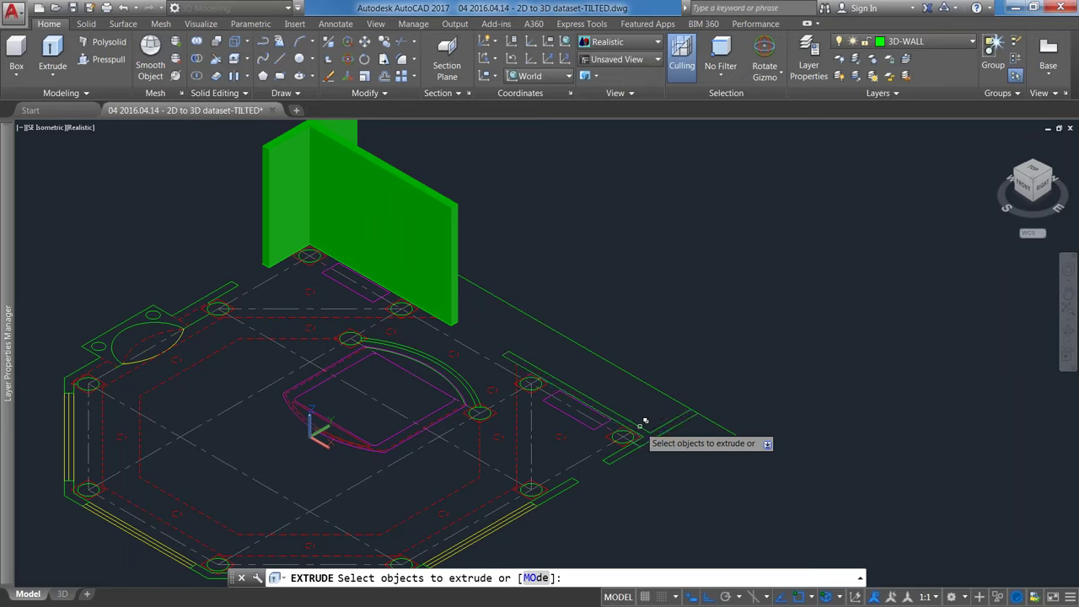
key(Return)
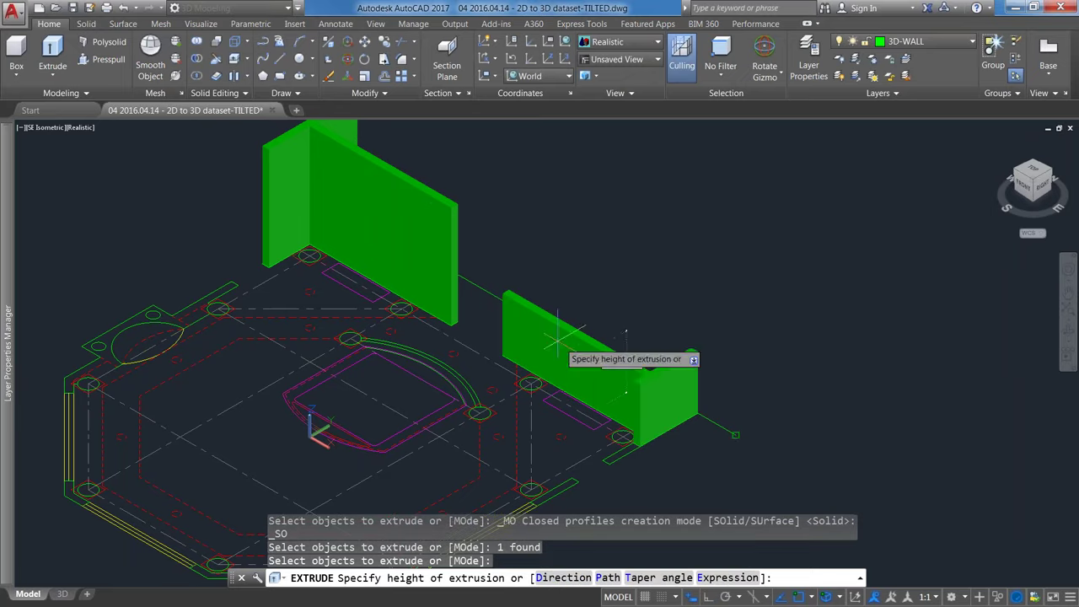
click(444, 209)
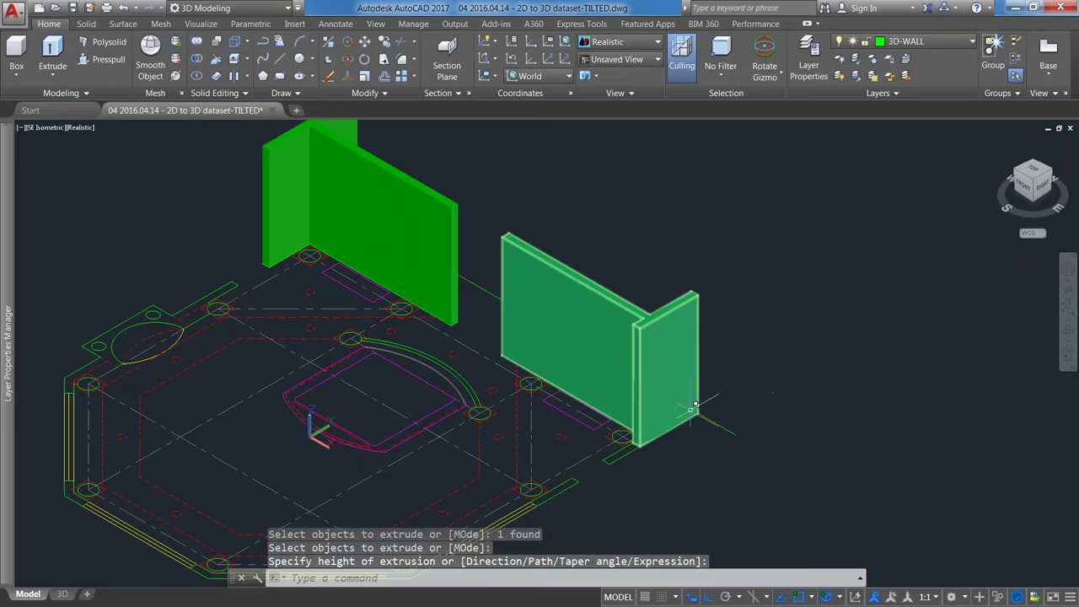
scroll(694, 405, down, 3)
click(583, 321)
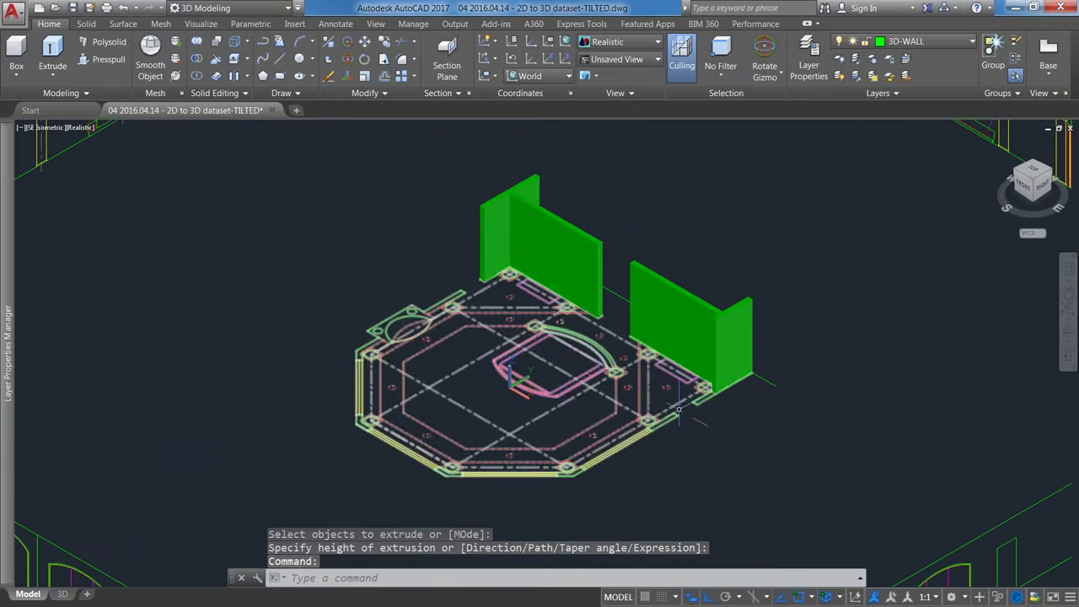
Step: Review both green wall solids by panning and zooming, then save the drawing with Ctrl+S
scroll(799, 307, down, 3)
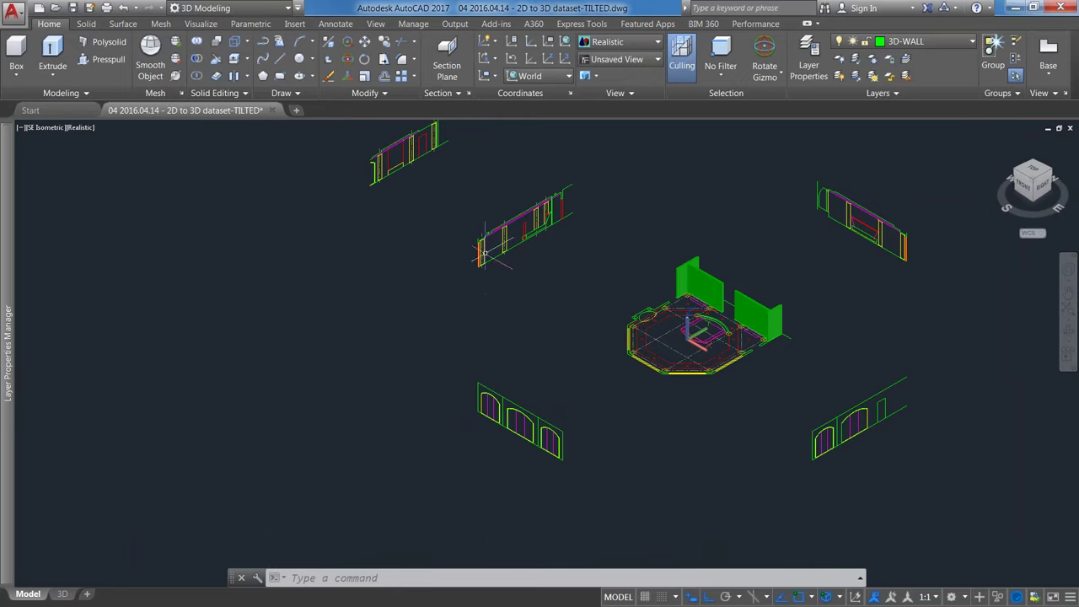
middle_drag(605, 245, 610, 295)
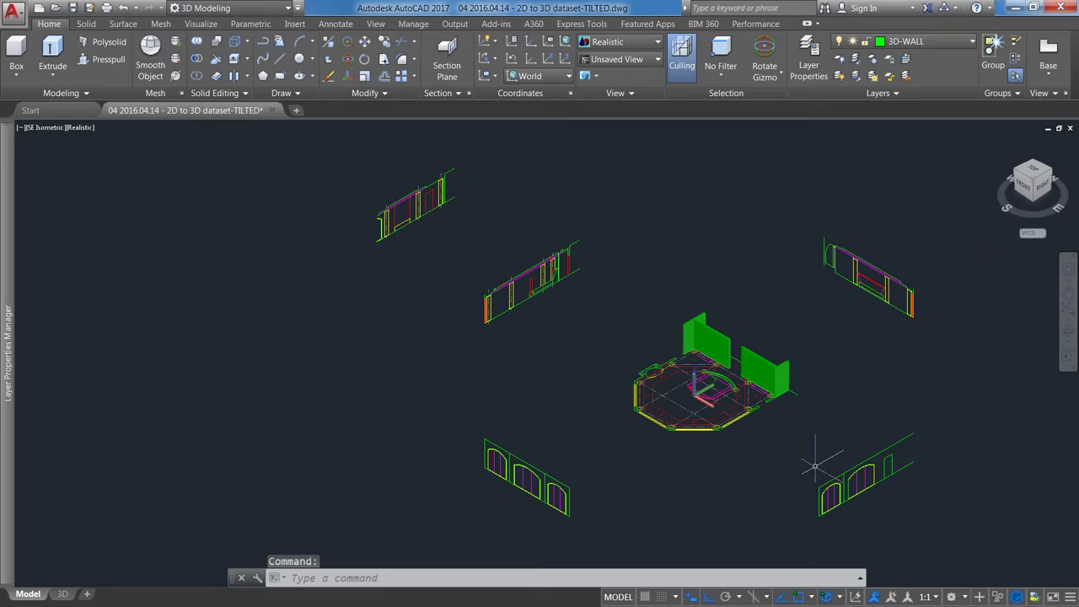
scroll(541, 262, up, 4)
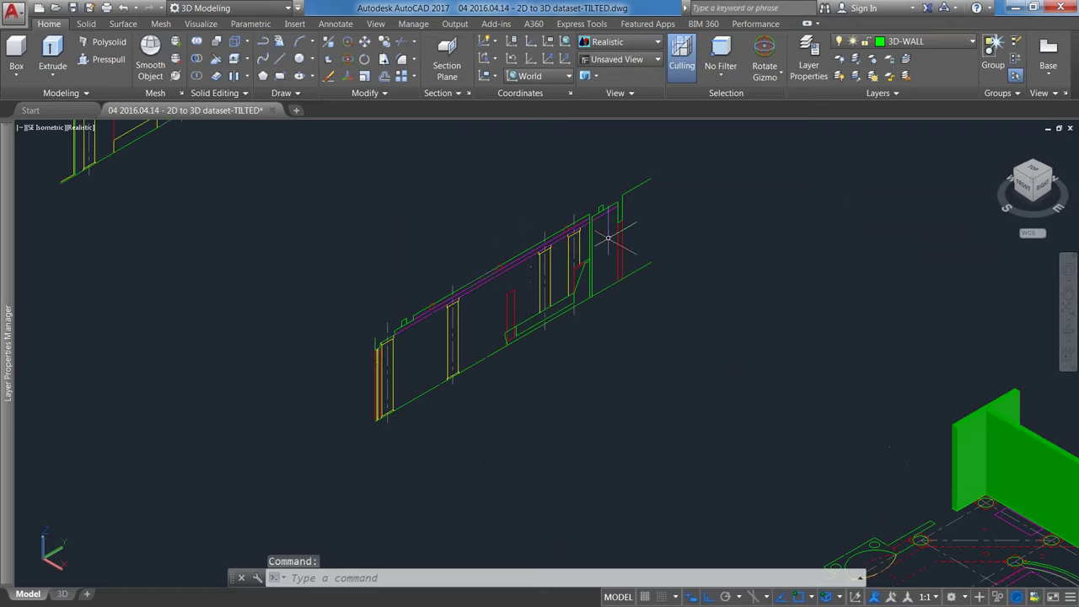
scroll(605, 241, up, 3)
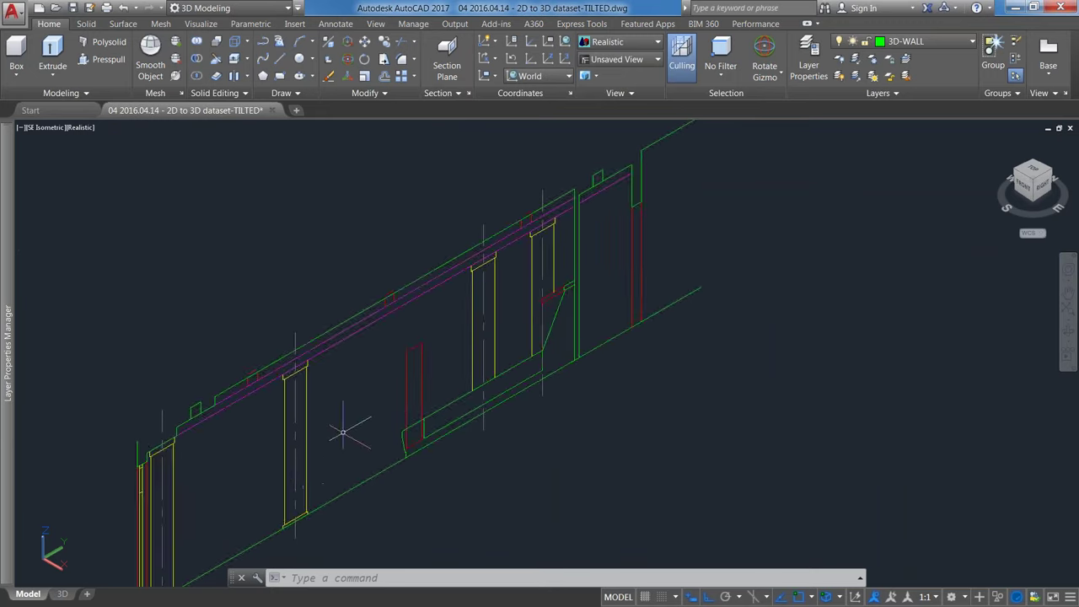
scroll(343, 432, down, 5)
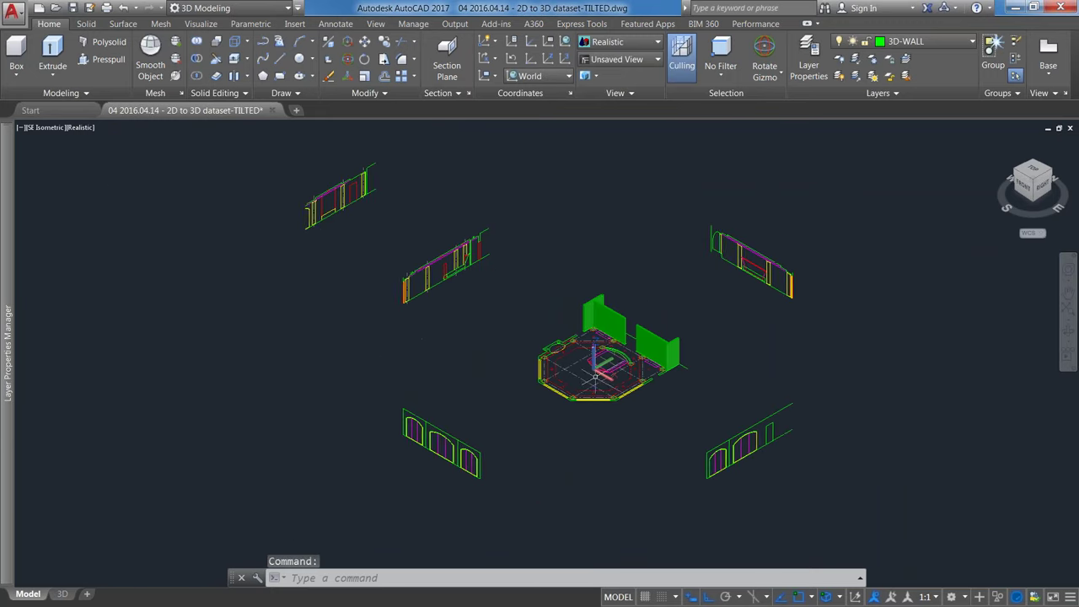
scroll(595, 376, up, 4)
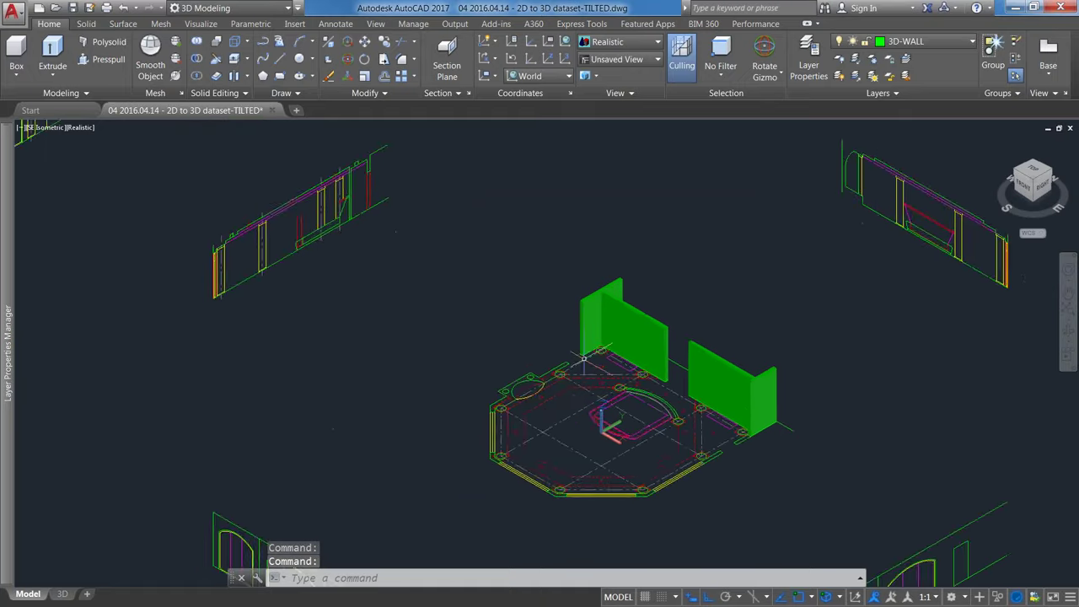
scroll(583, 360, up, 2)
key(ctrl+s)
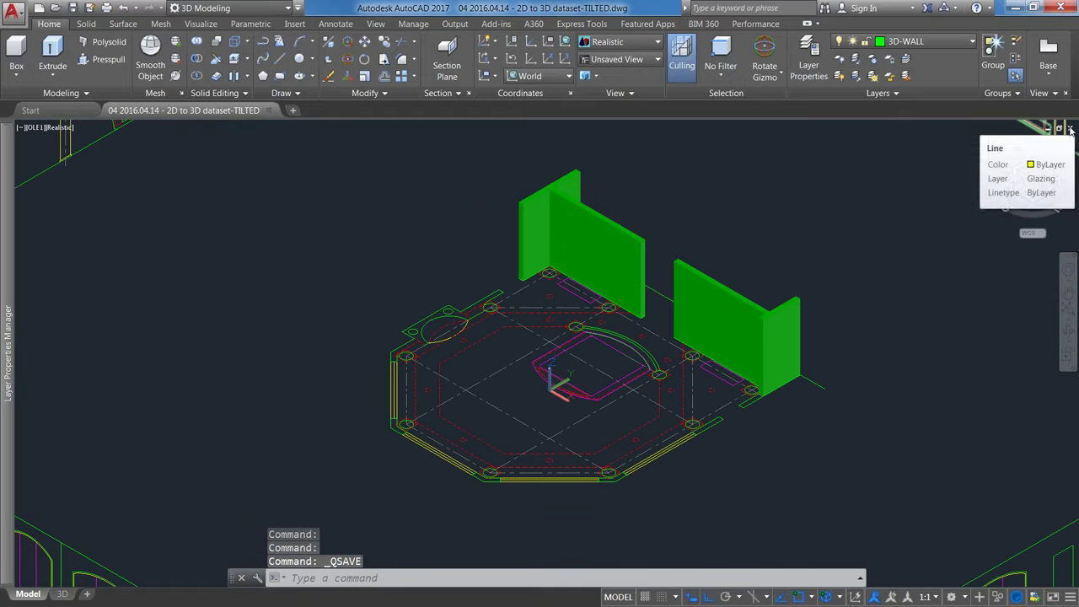
Step: Close the TILTED drawing and open '05 2016.04.14 - 2D to 3D dataset-3D Walls.dwg' from Recent Documents
click(1069, 128)
click(13, 12)
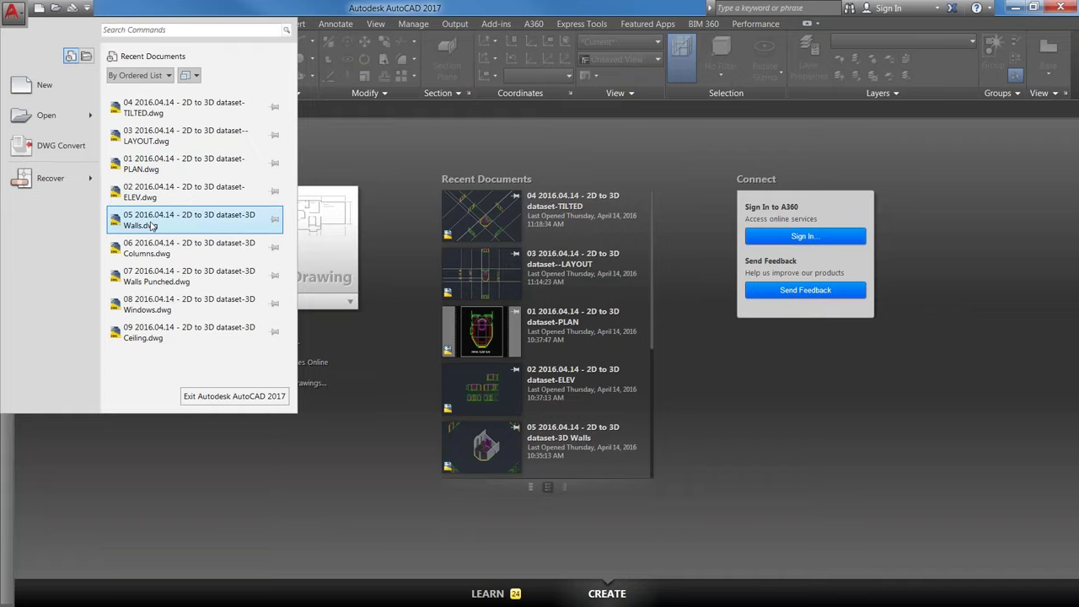
click(151, 223)
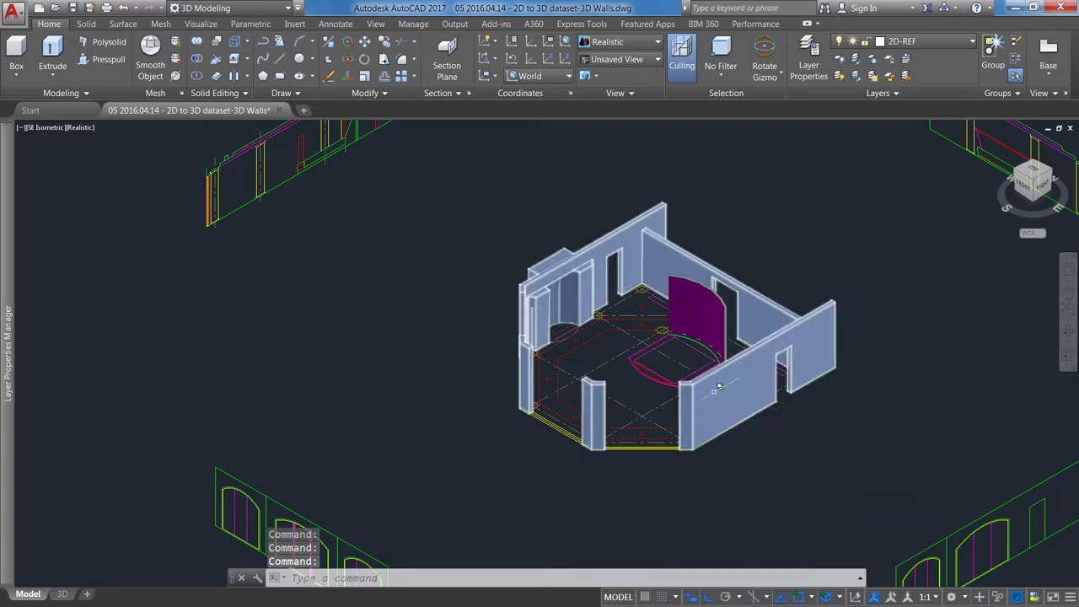
Step: Pan and zoom to centre the house and its elevations in the view
middle_drag(711, 321, 717, 335)
scroll(627, 385, up, 4)
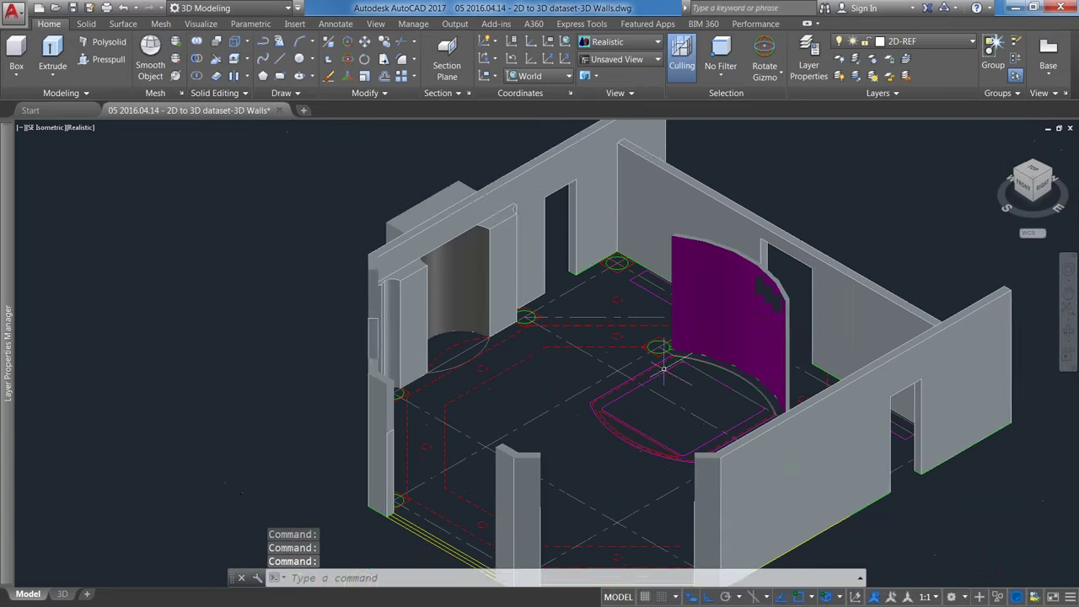
key(Escape)
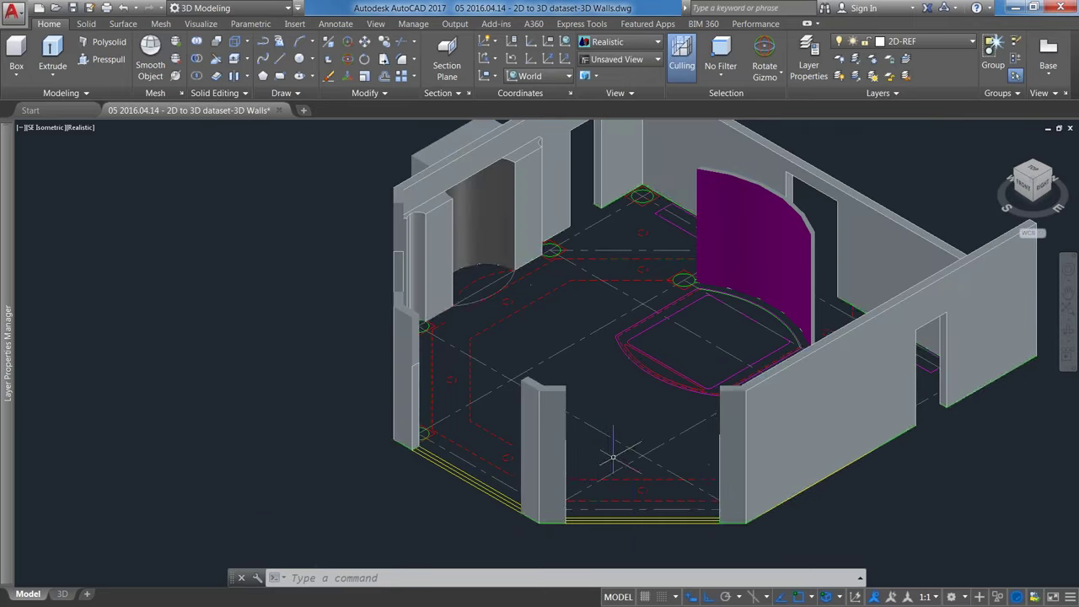
scroll(607, 453, down, 5)
middle_drag(550, 482, 652, 322)
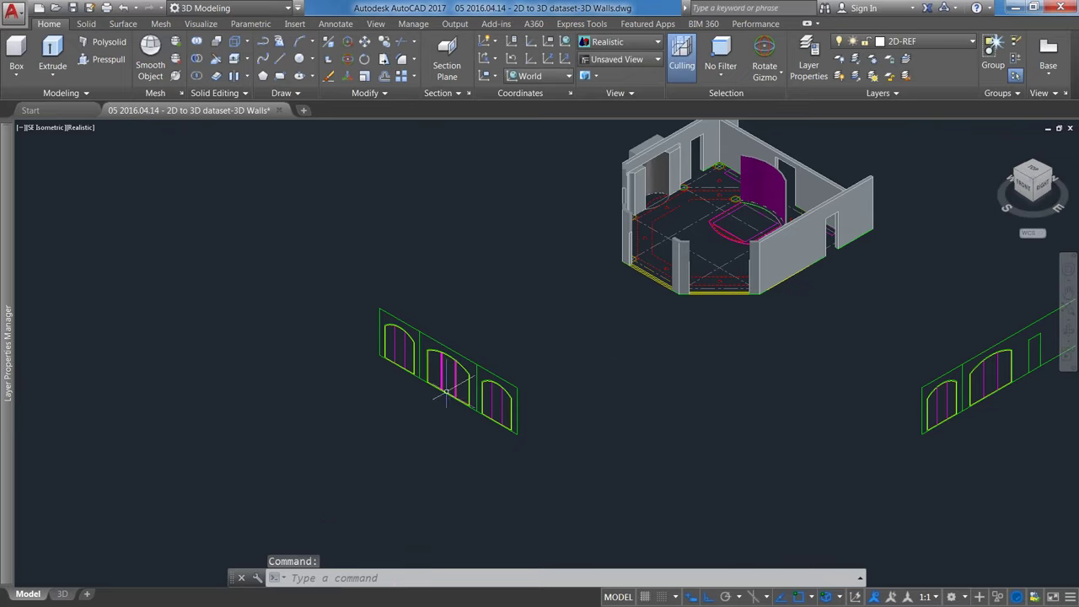
middle_drag(849, 328, 687, 423)
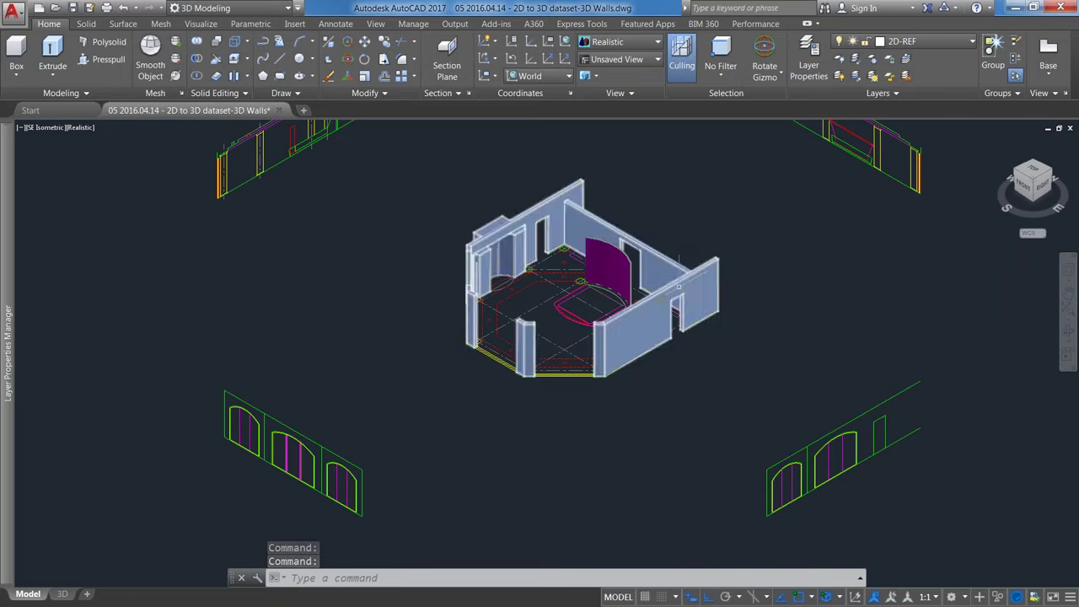
middle_drag(619, 310, 677, 364)
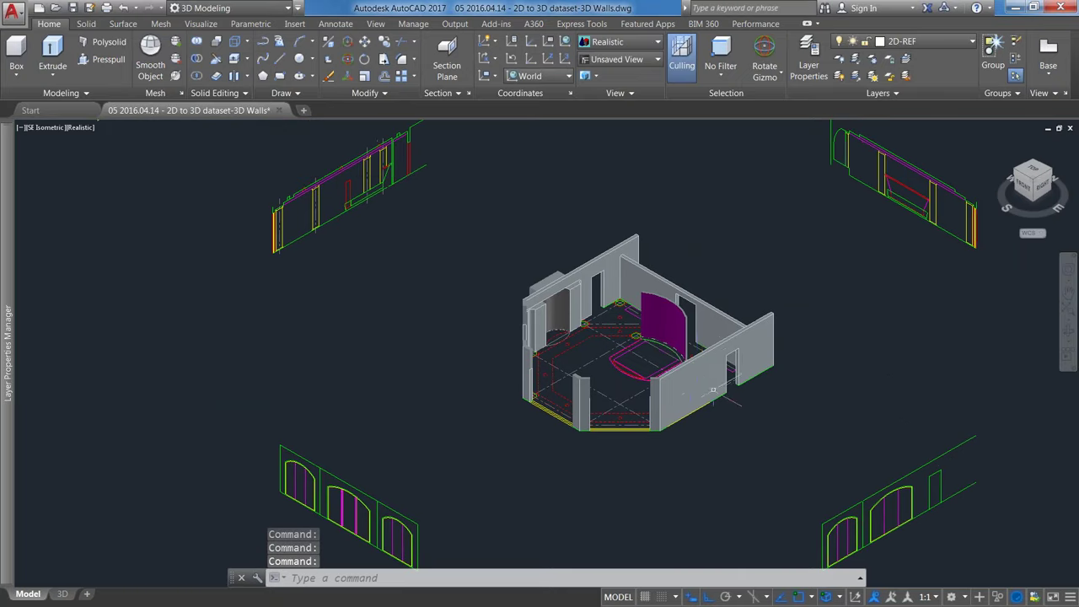
Step: Zoom in and orbit for a close view of the straight wall with the door opening
scroll(697, 364, up, 6)
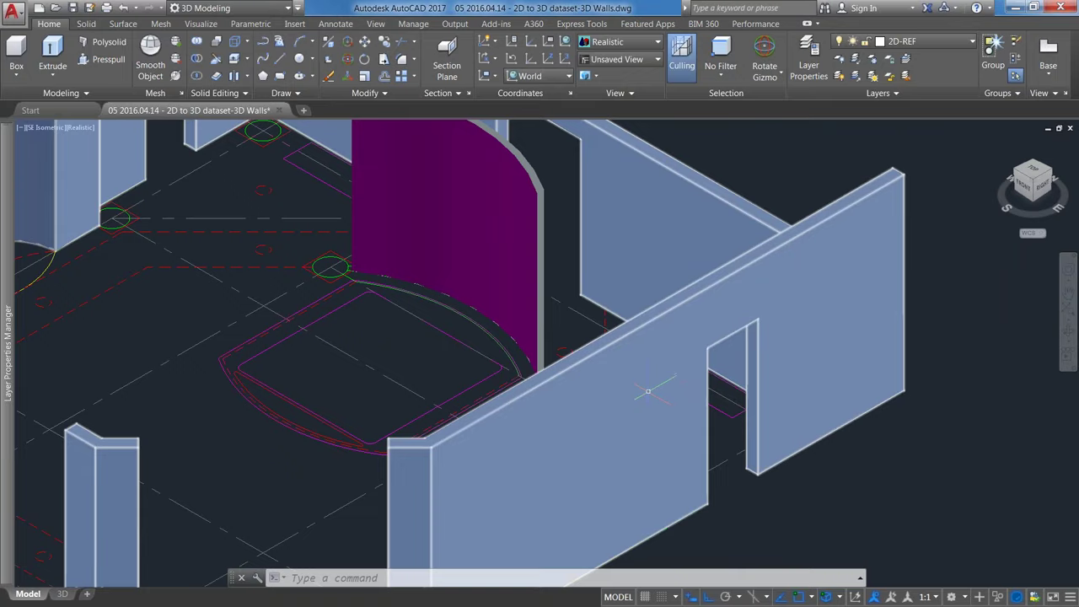
mouse_move(647, 391)
shift+middle_drag(650, 398, 632, 285)
scroll(632, 285, up, 10)
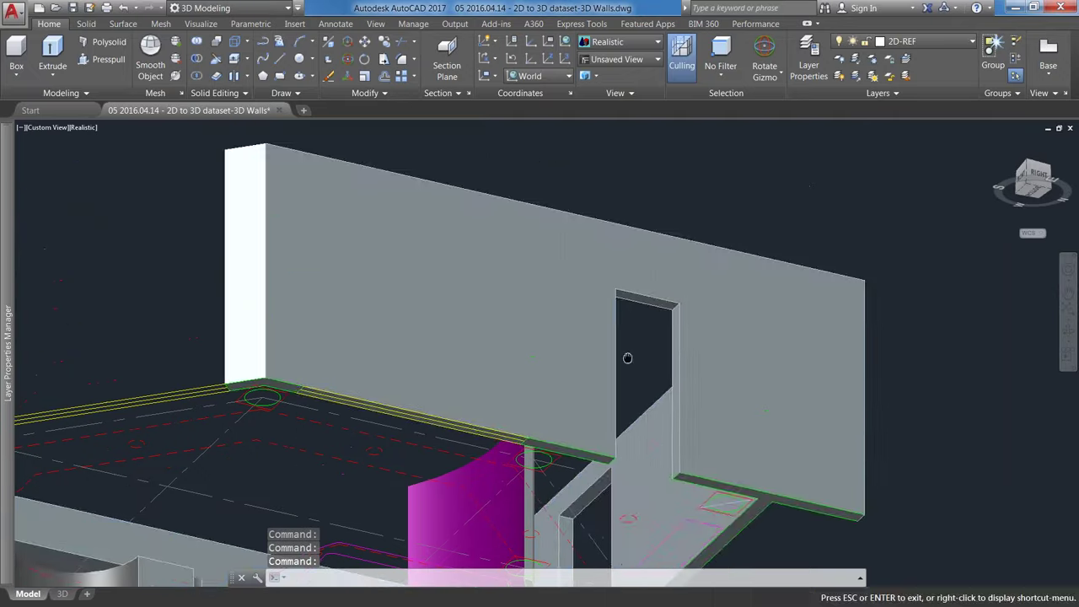
scroll(647, 299, down, 3)
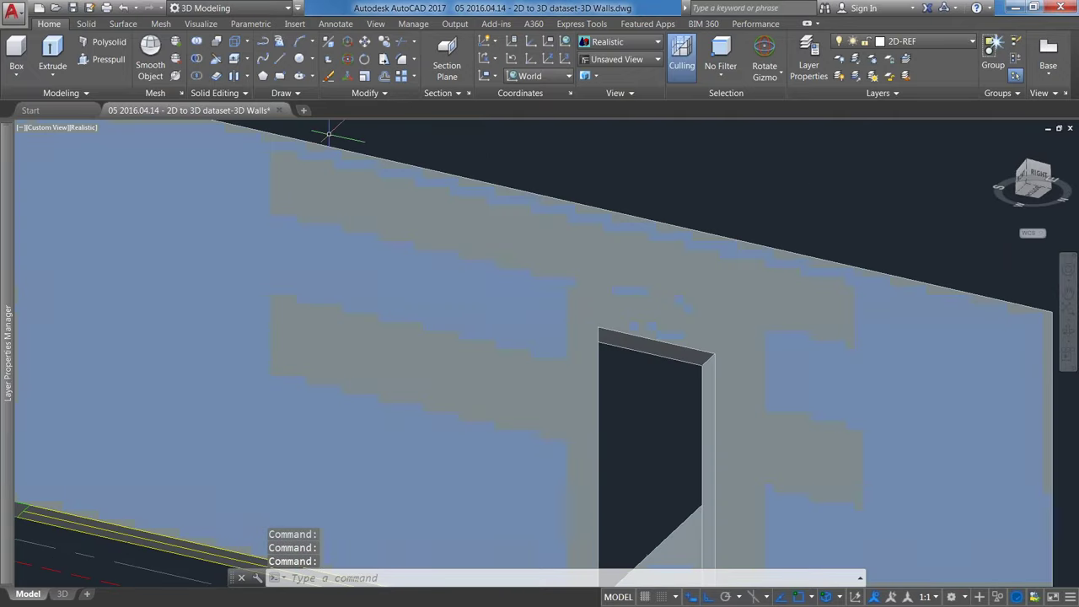
Step: Presspull the face at the top of the door opening up to the wall top as a header
click(103, 59)
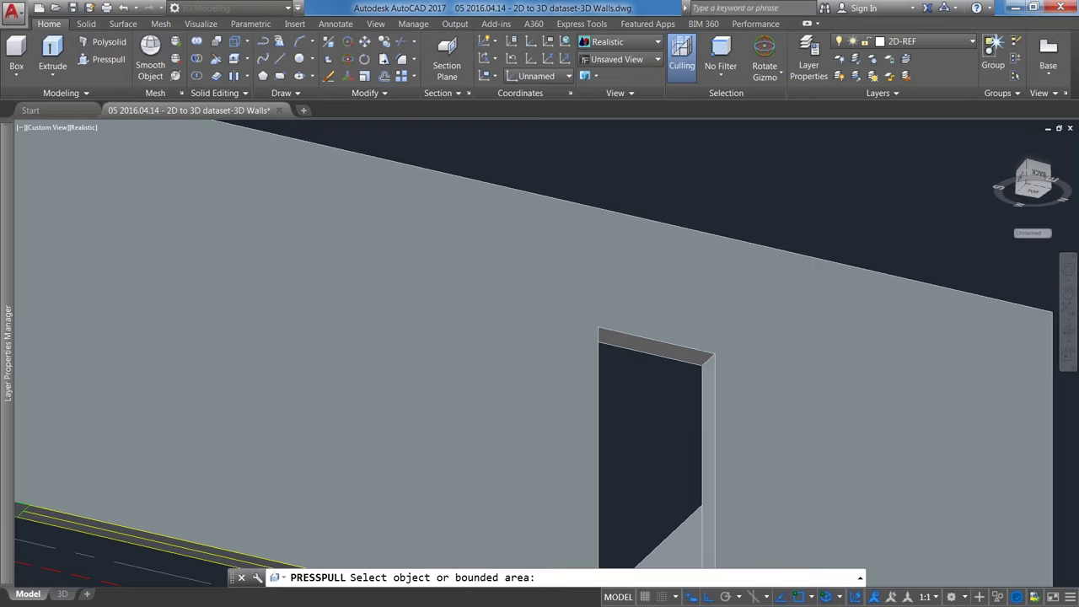
click(656, 346)
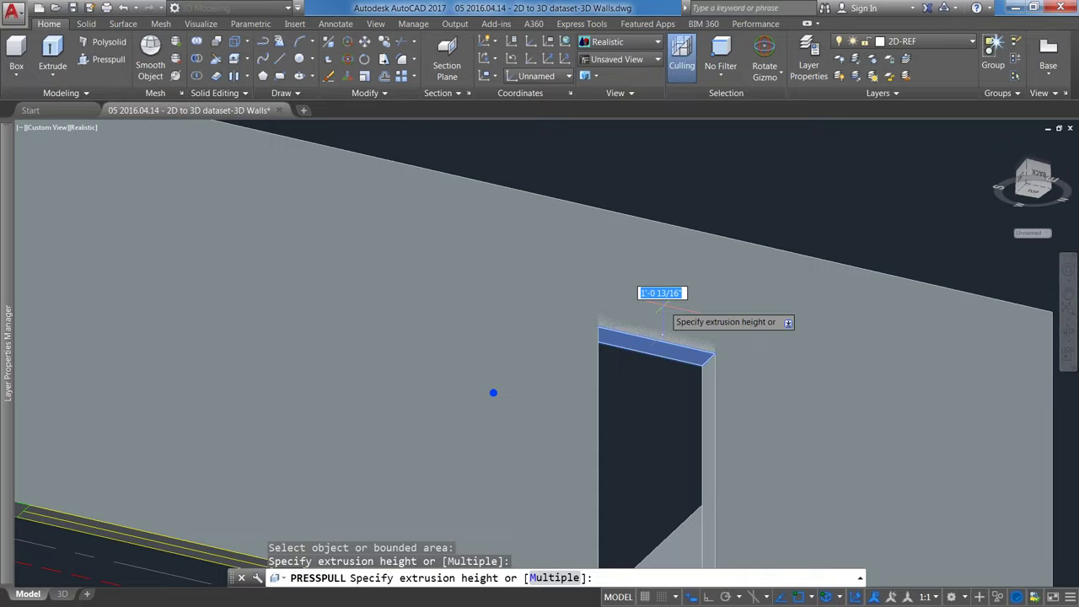
scroll(664, 301, down, 4)
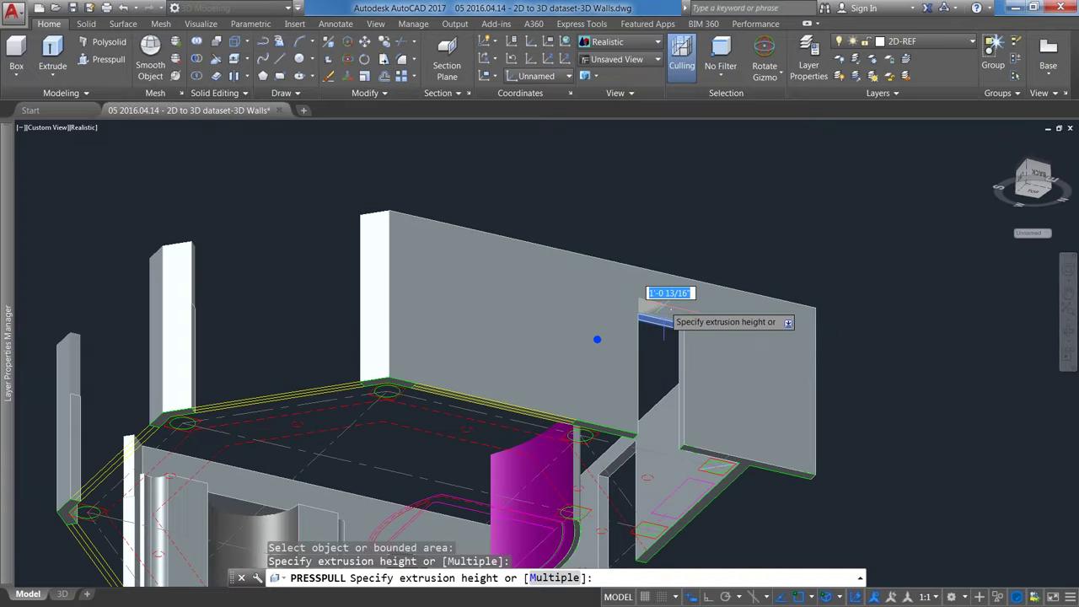
click(654, 318)
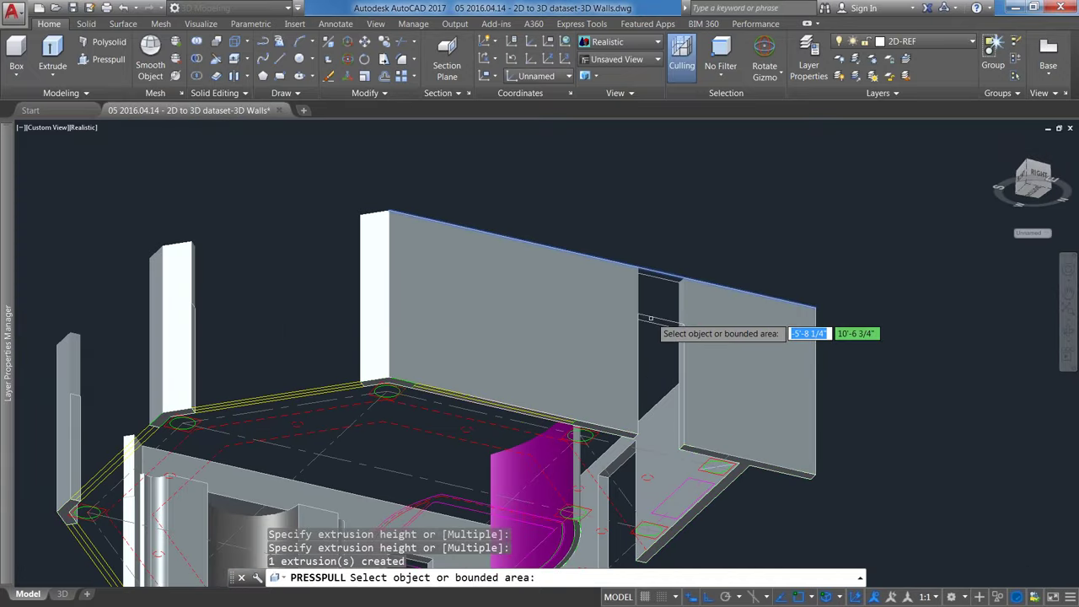
scroll(651, 319, up, 4)
Step: Erase the two objects caught inside the door opening with a window selection
key(Escape)
text(e)
key(Return)
drag(641, 371, 676, 381)
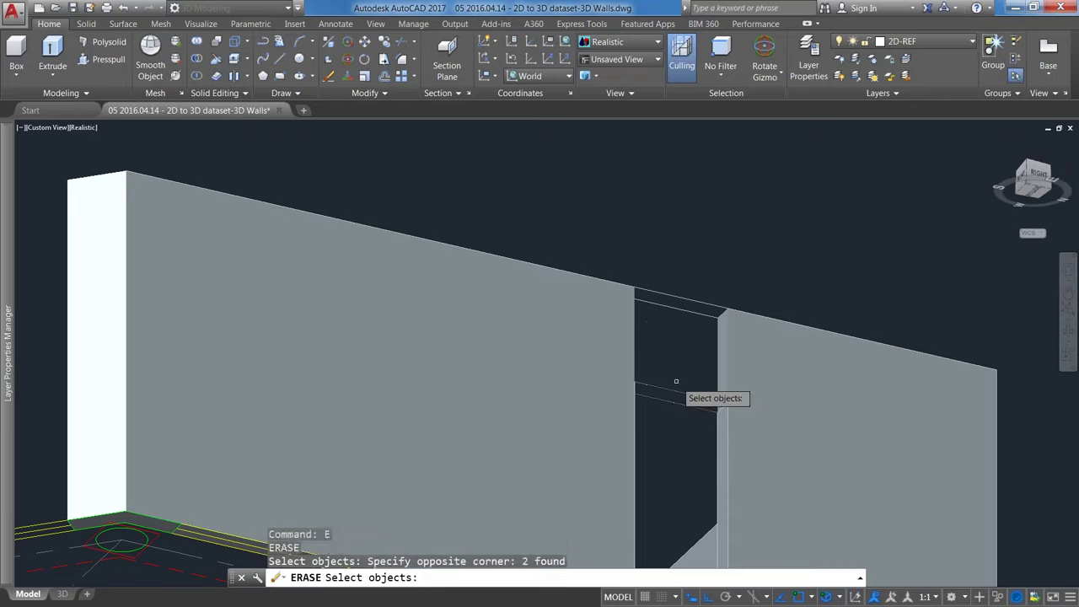
key(Return)
Step: Orbit and pan around the gap between the two wall solids, toggling face culling
scroll(699, 366, down, 3)
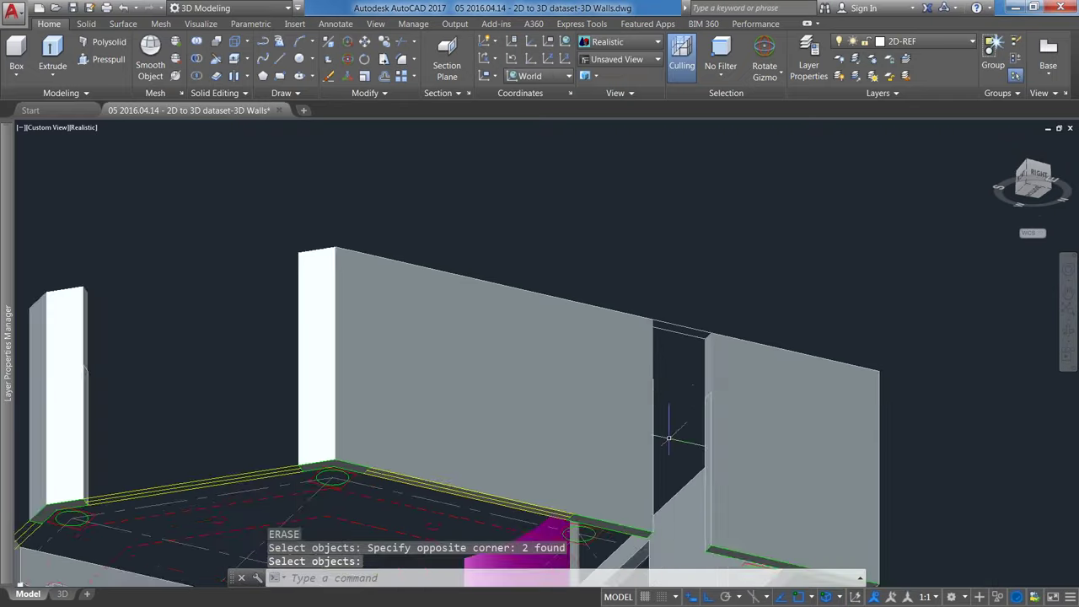
middle_drag(669, 437, 590, 416)
scroll(585, 457, up, 5)
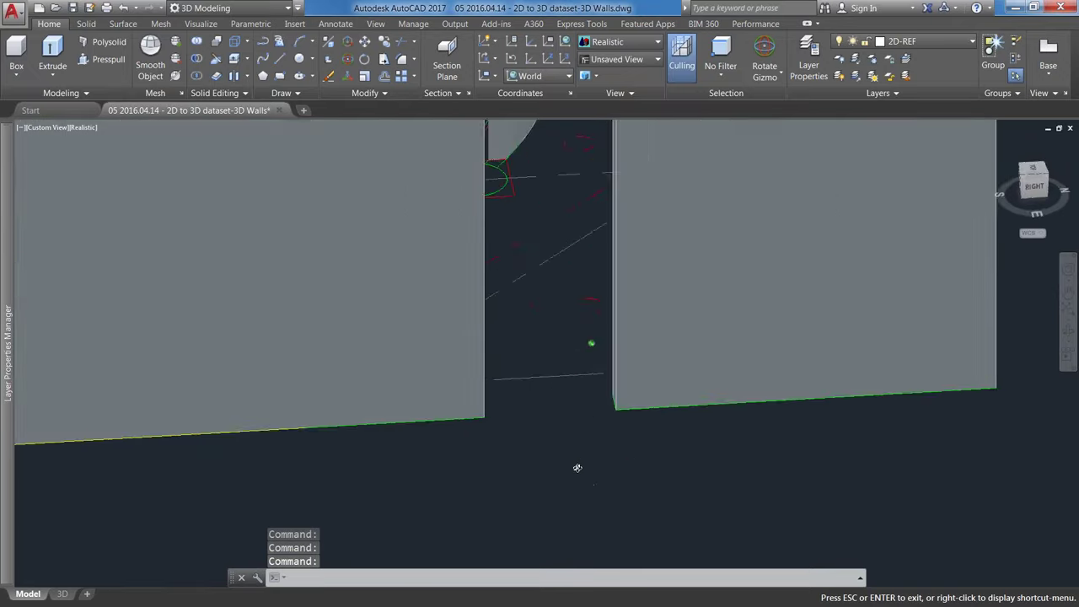
shift+middle_drag(577, 466, 535, 520)
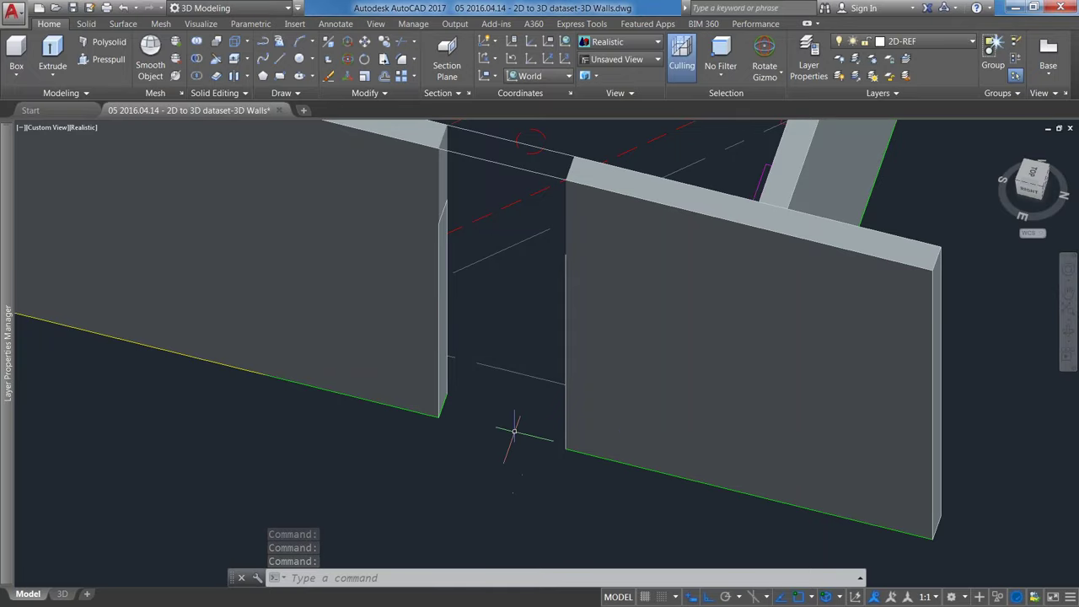
scroll(514, 432, up, 3)
middle_drag(512, 433, 487, 429)
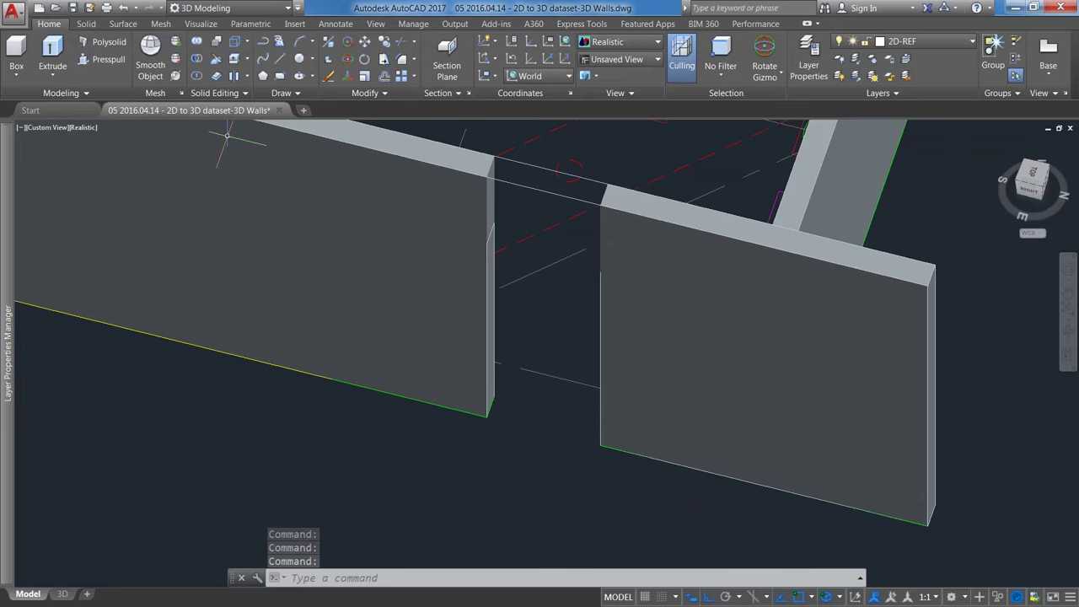
click(682, 53)
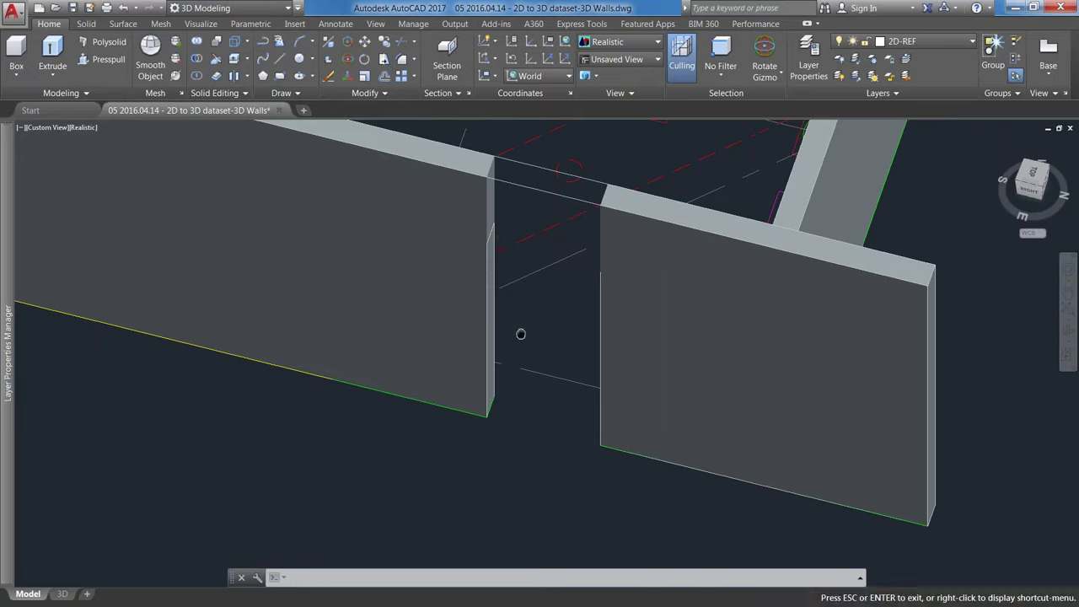
middle_drag(520, 332, 574, 364)
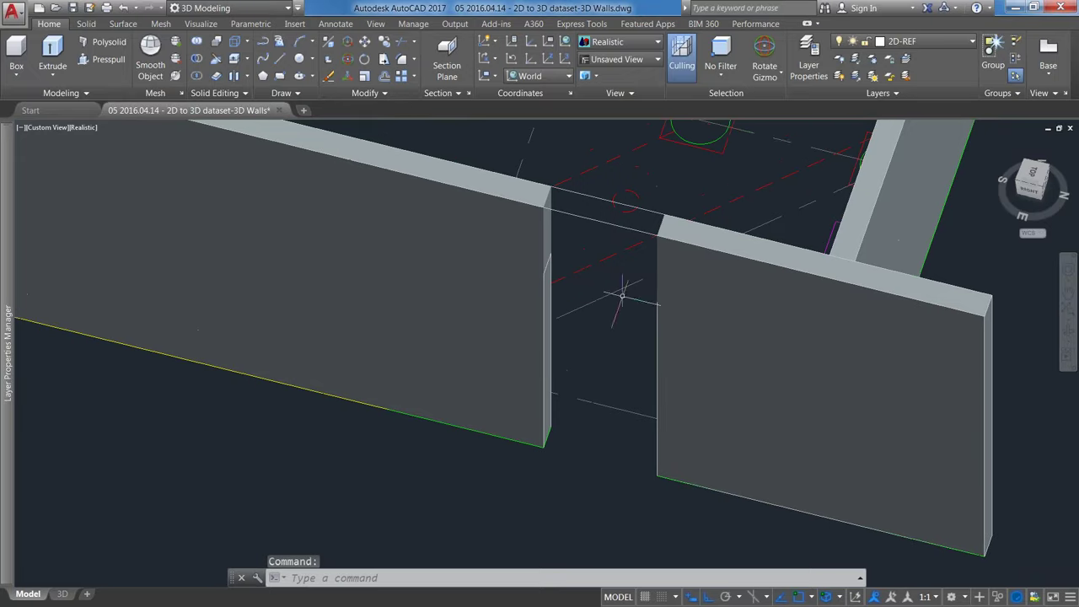
Step: Make 3D-WALL the current layer
click(816, 53)
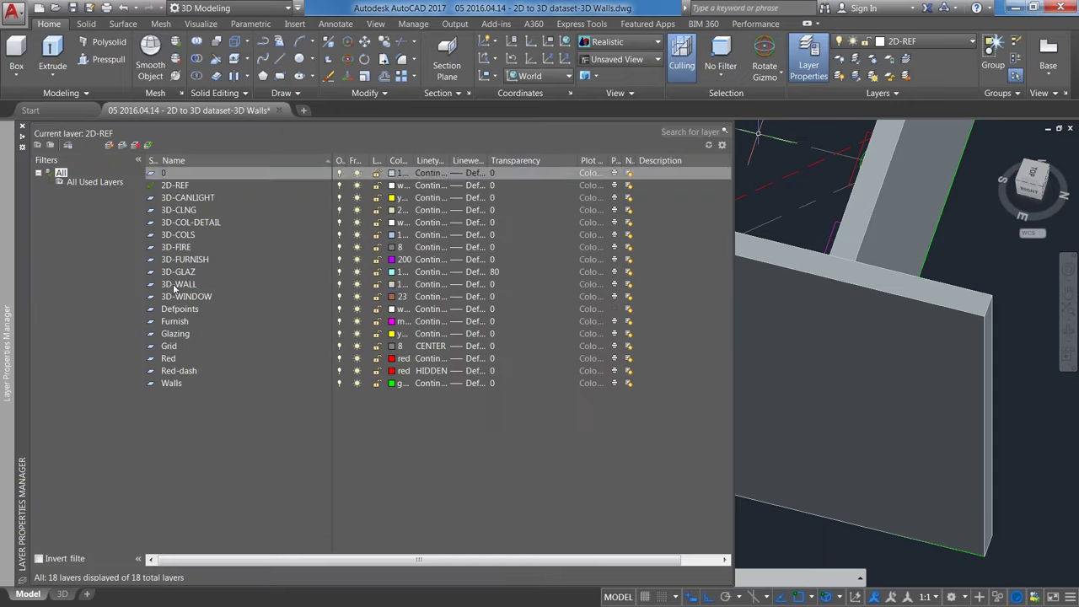
click(174, 285)
double_click(173, 286)
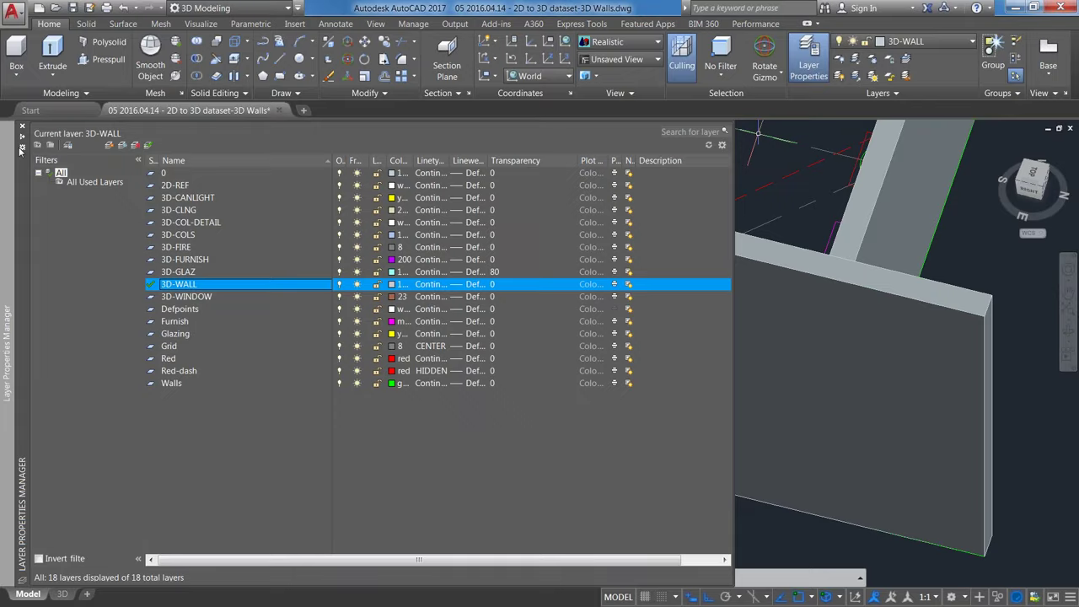
double_click(22, 140)
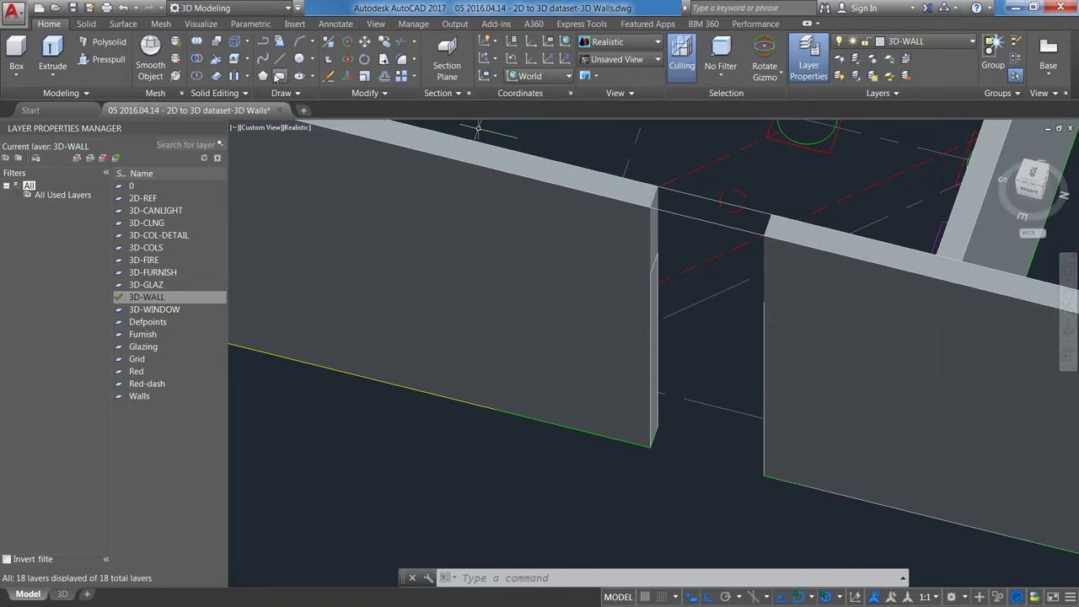
Step: Draw a rectangle across the door gap and extrude it 2' high
click(278, 76)
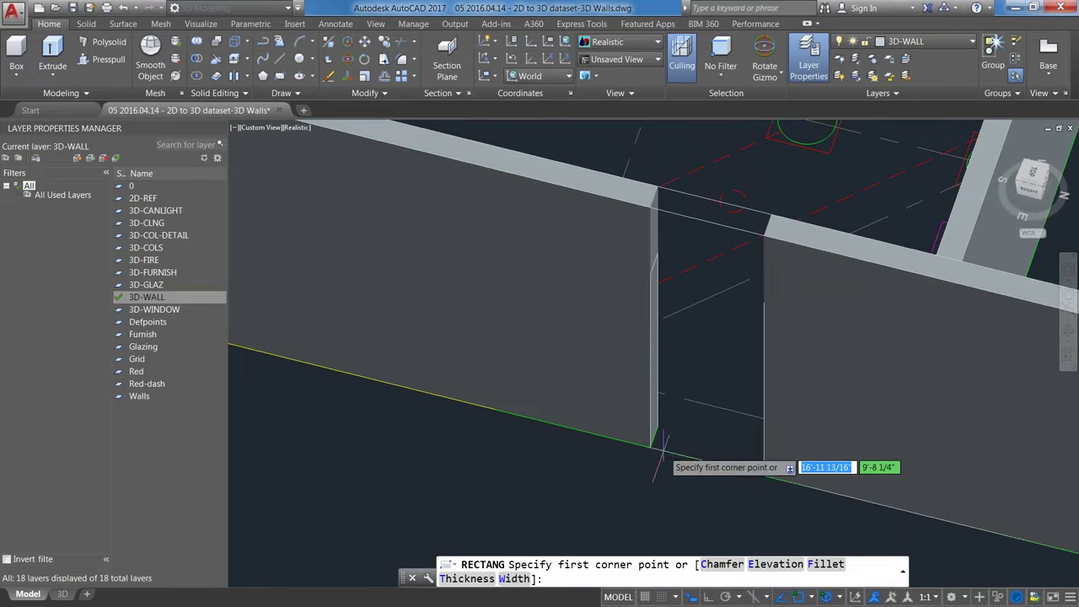
click(764, 477)
click(655, 428)
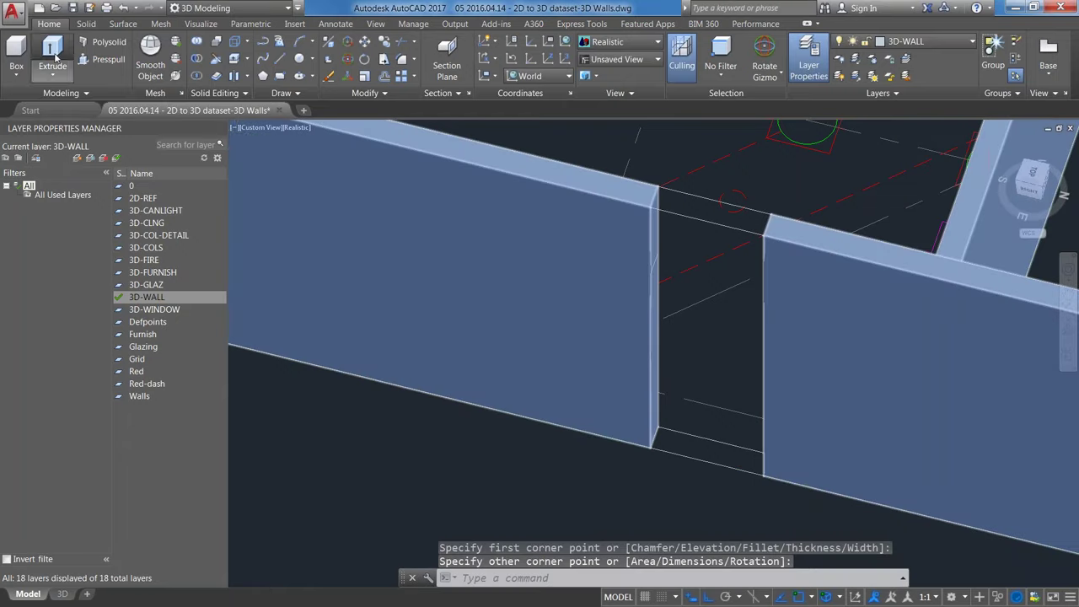
click(53, 53)
click(710, 437)
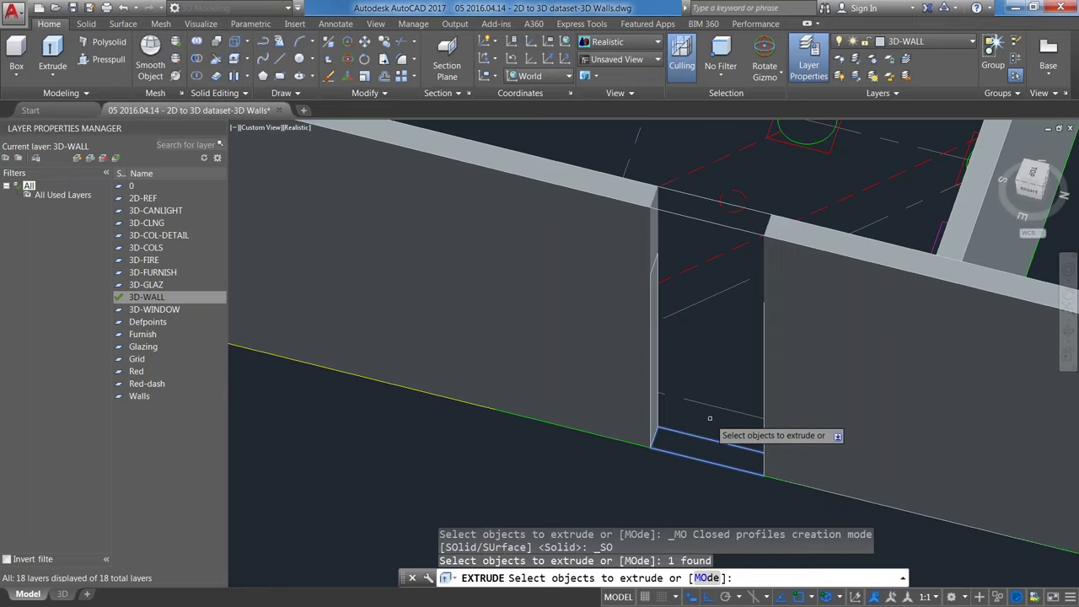
key(Return)
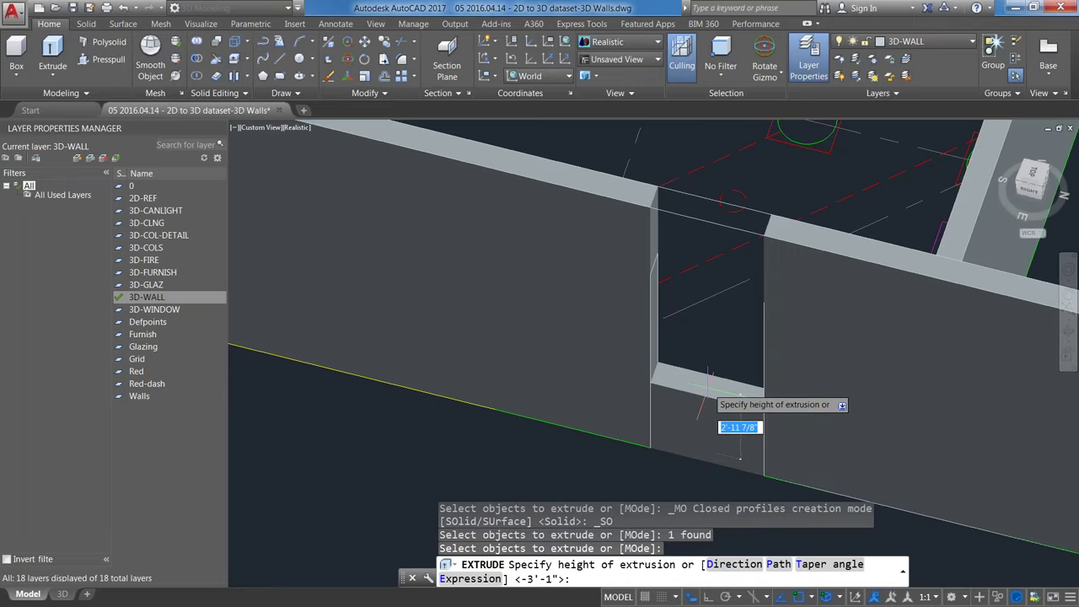
text(2)
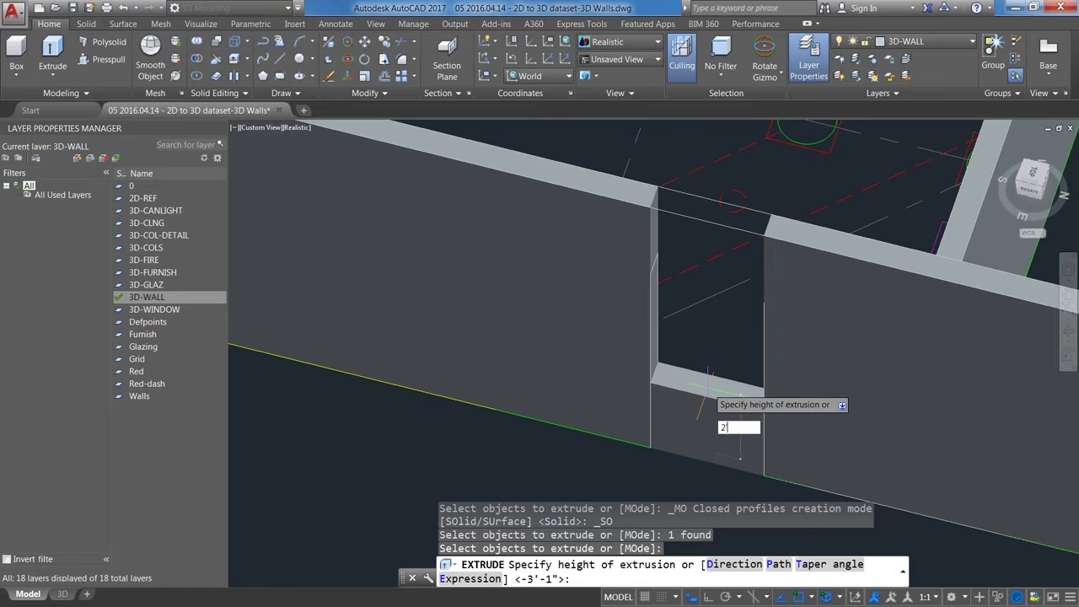
key(Return)
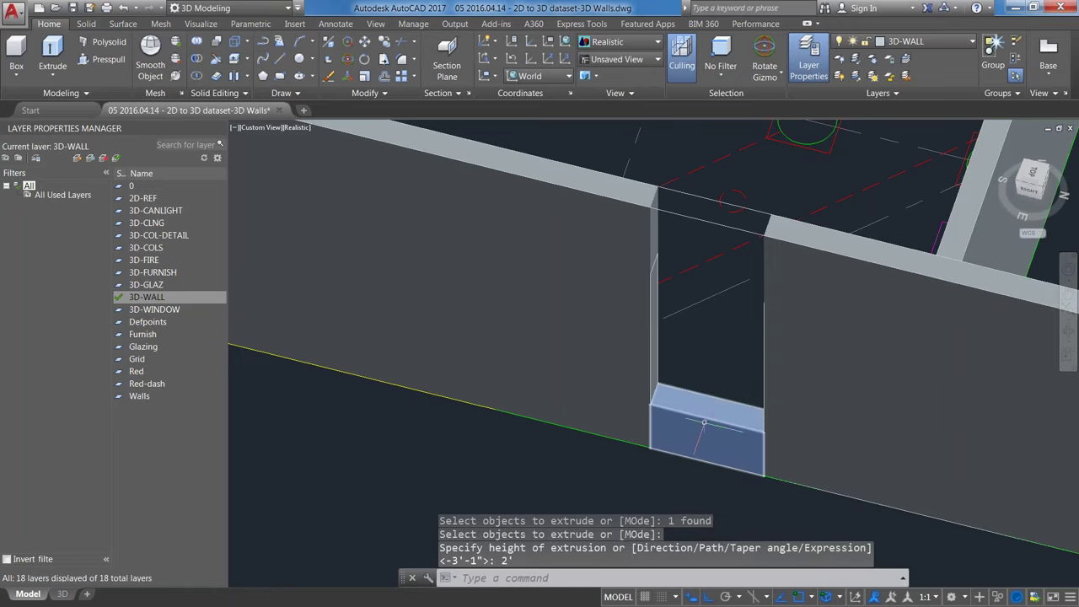
Step: Zoom out and pan across the walled room to review the new block
scroll(690, 423, down, 2)
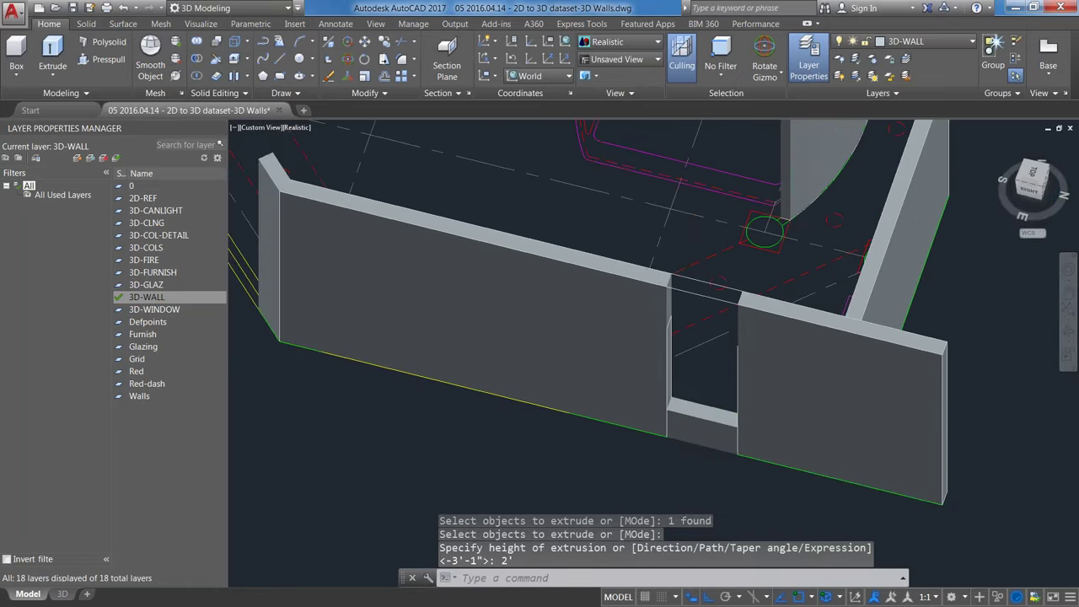
scroll(666, 438, down, 2)
scroll(666, 438, down, 3)
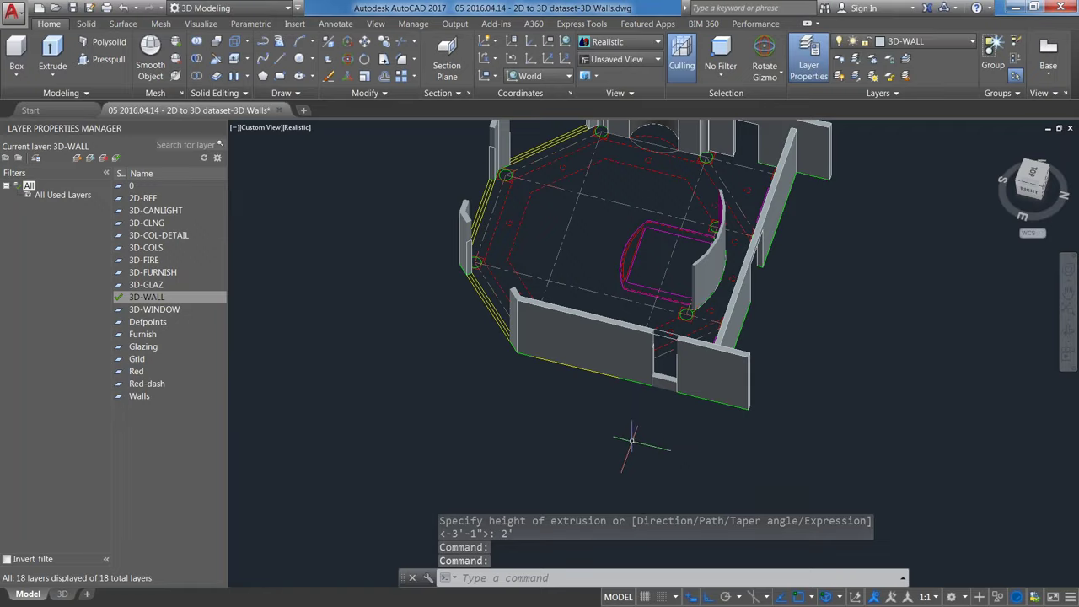
middle_drag(630, 443, 574, 482)
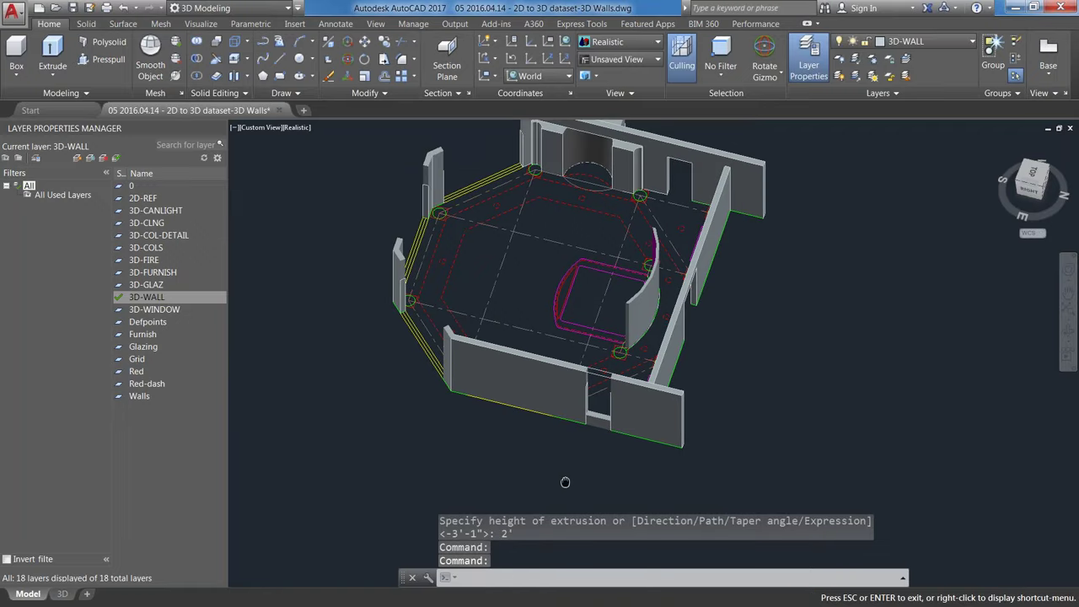
key(Escape)
scroll(570, 428, up, 5)
scroll(574, 474, up, 2)
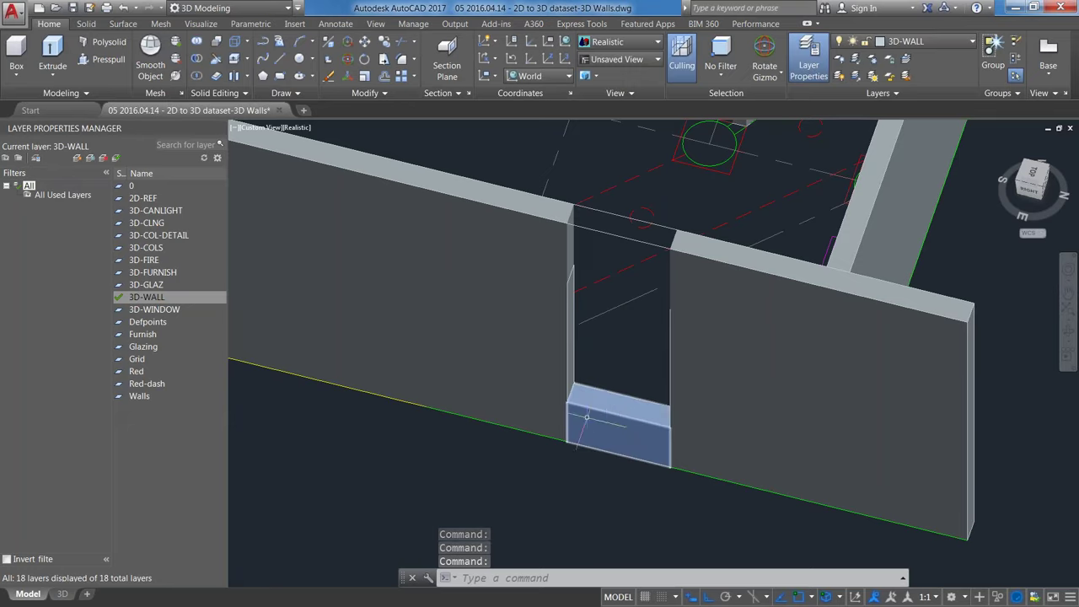
text(m)
key(Return)
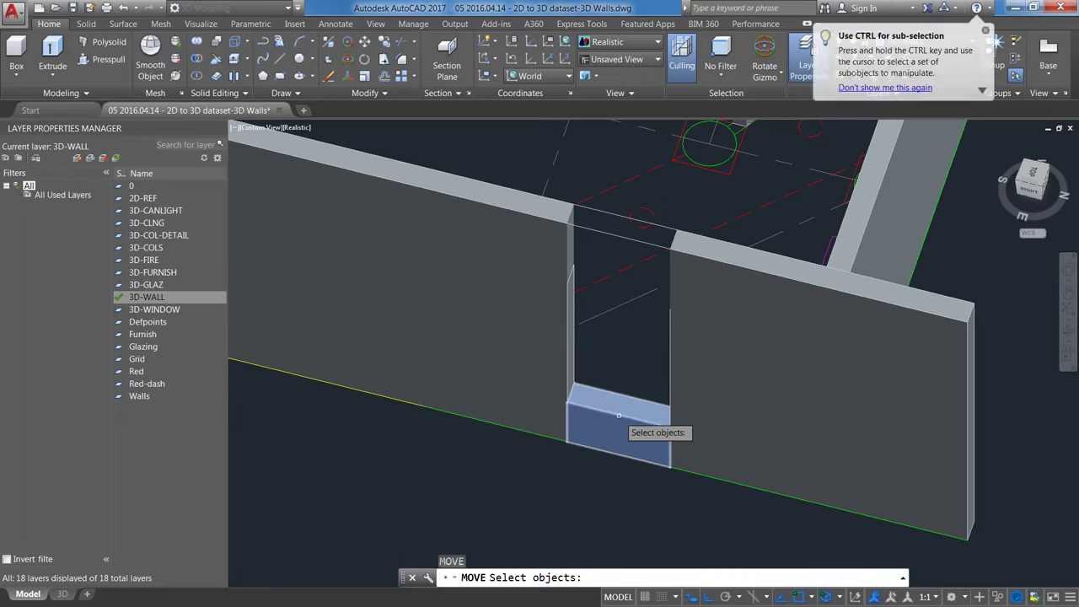
Step: Move the 2' block from its bottom corner up to the top of the door opening
click(613, 414)
key(Return)
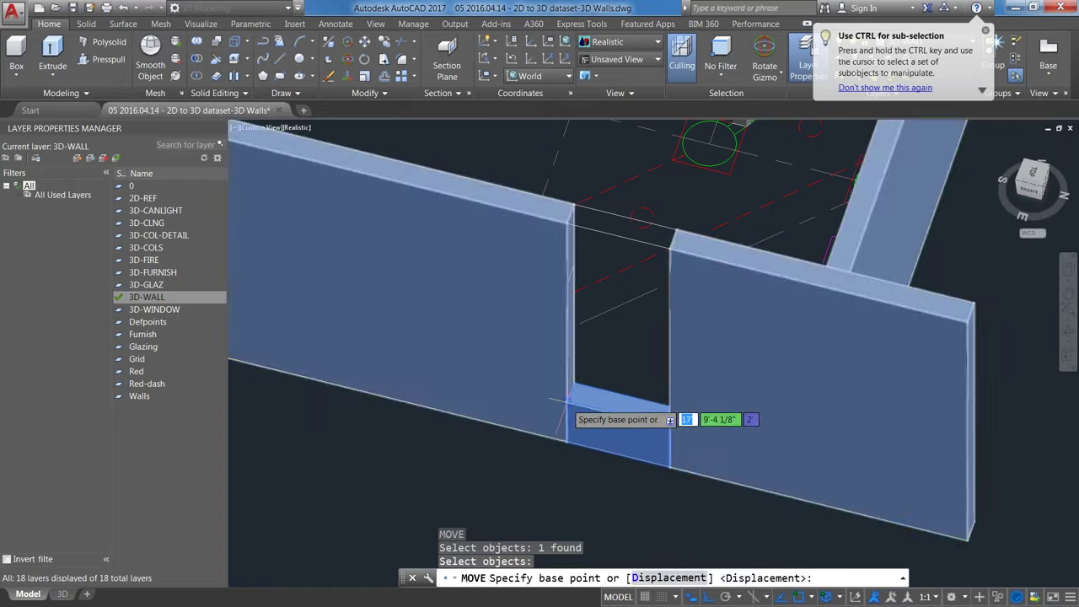
click(574, 393)
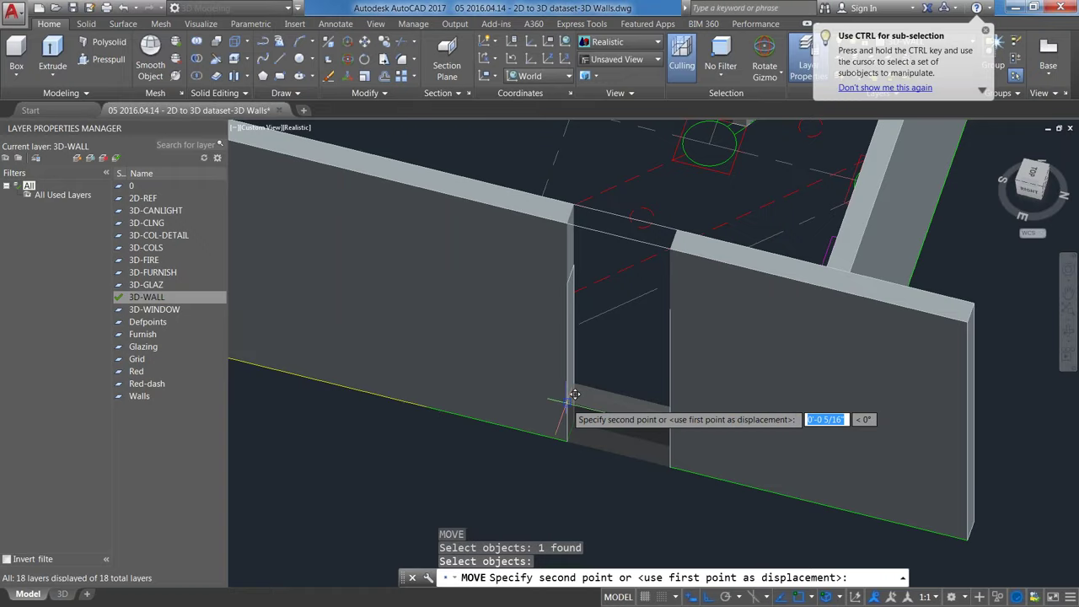
click(579, 218)
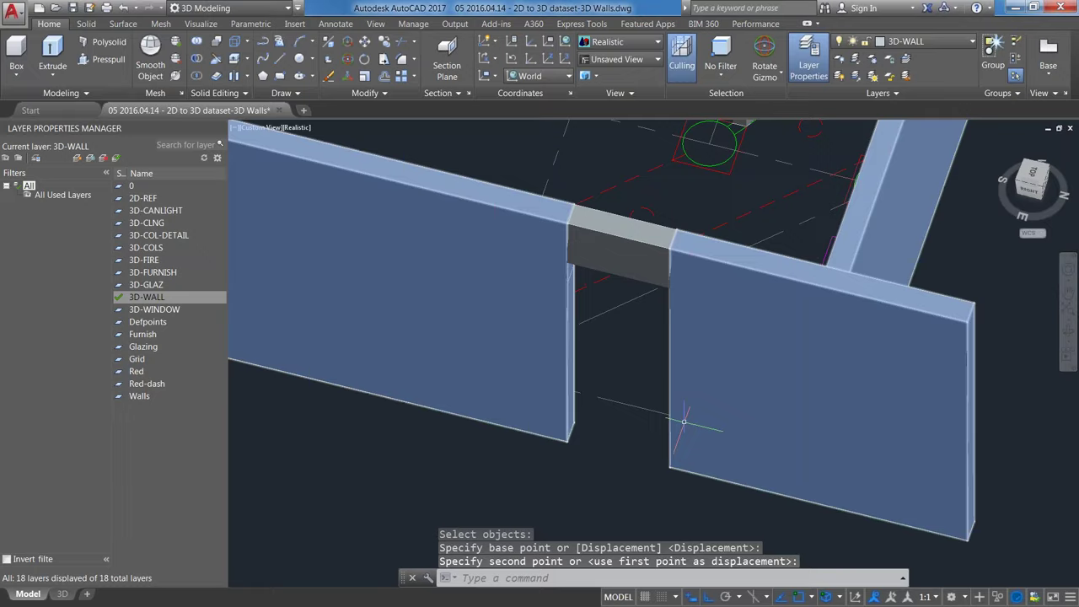
scroll(696, 294, up, 4)
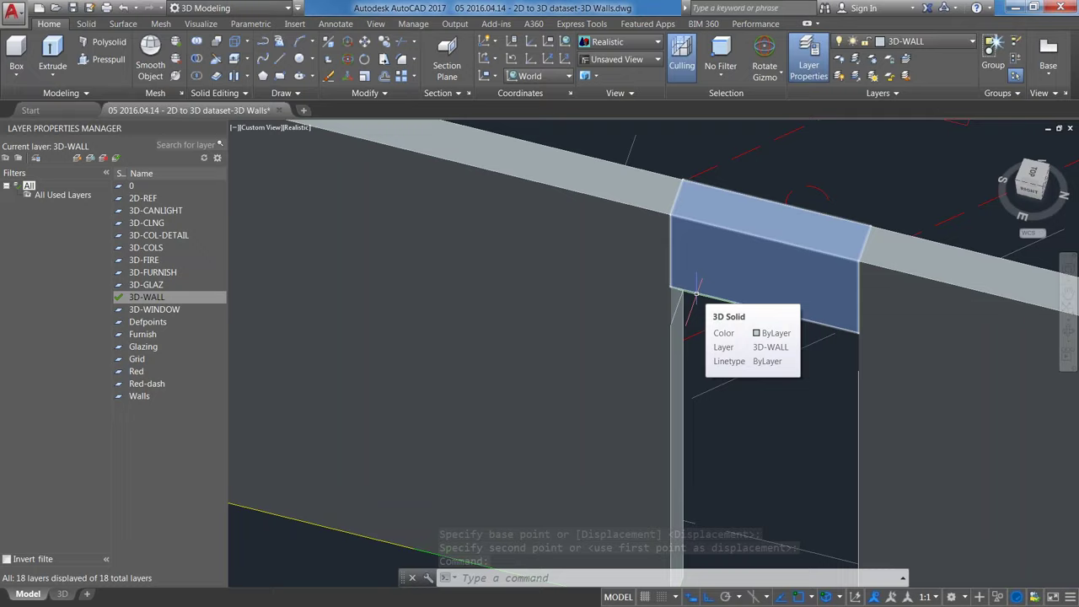
key(ctrl+z)
Step: Presspull the block's top face up to the wall top, then orbit to check it
mouse_move(693, 294)
shift+middle_down()
mouse_move(670, 166)
mouse_move(699, 303)
mouse_move(734, 289)
mouse_move(679, 285)
shift+middle_up()
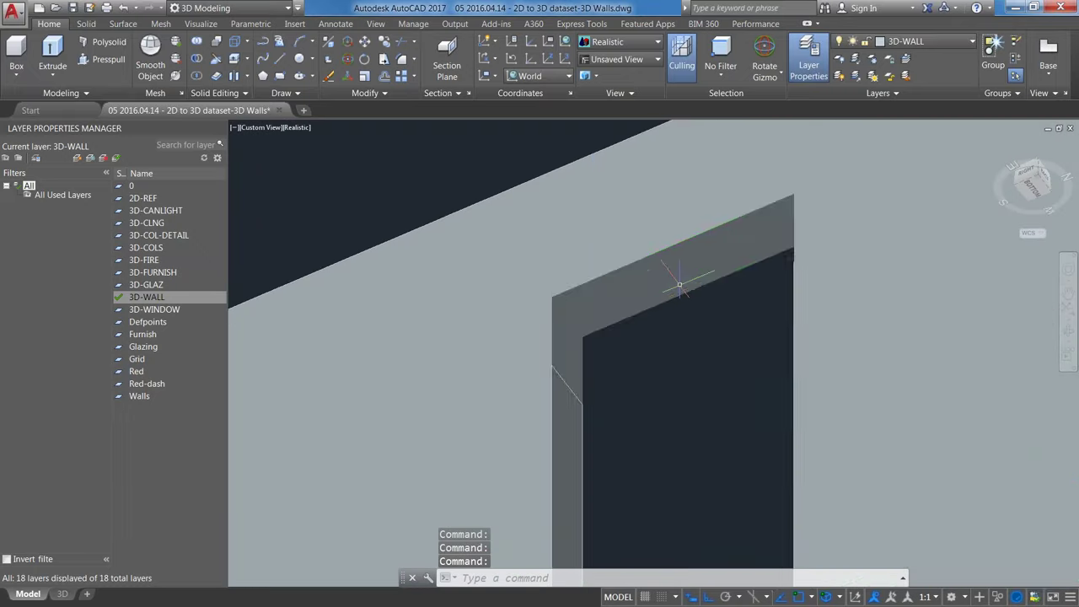
click(102, 59)
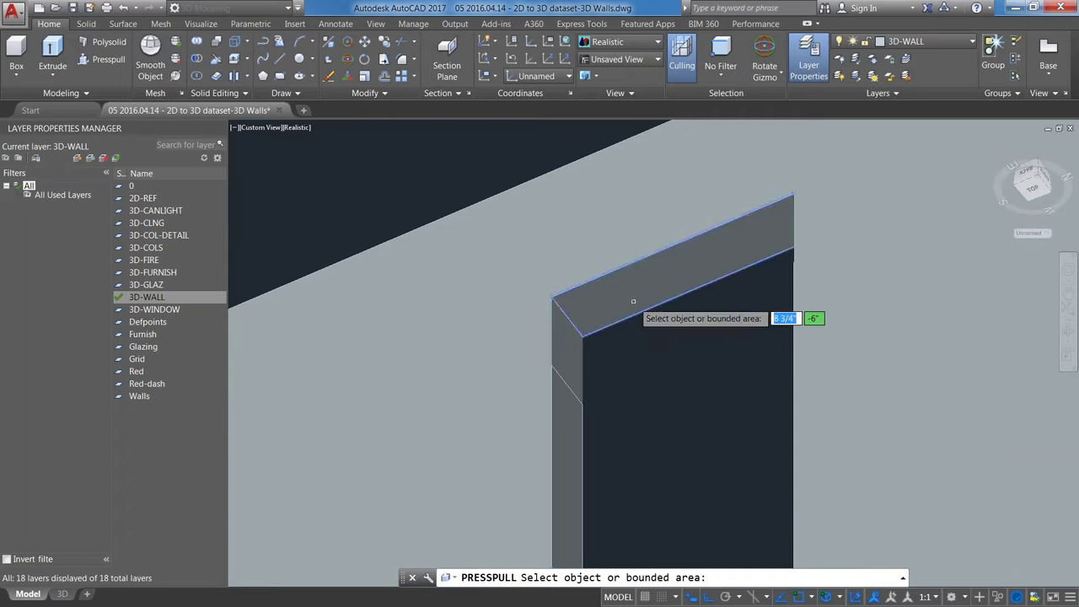
click(590, 313)
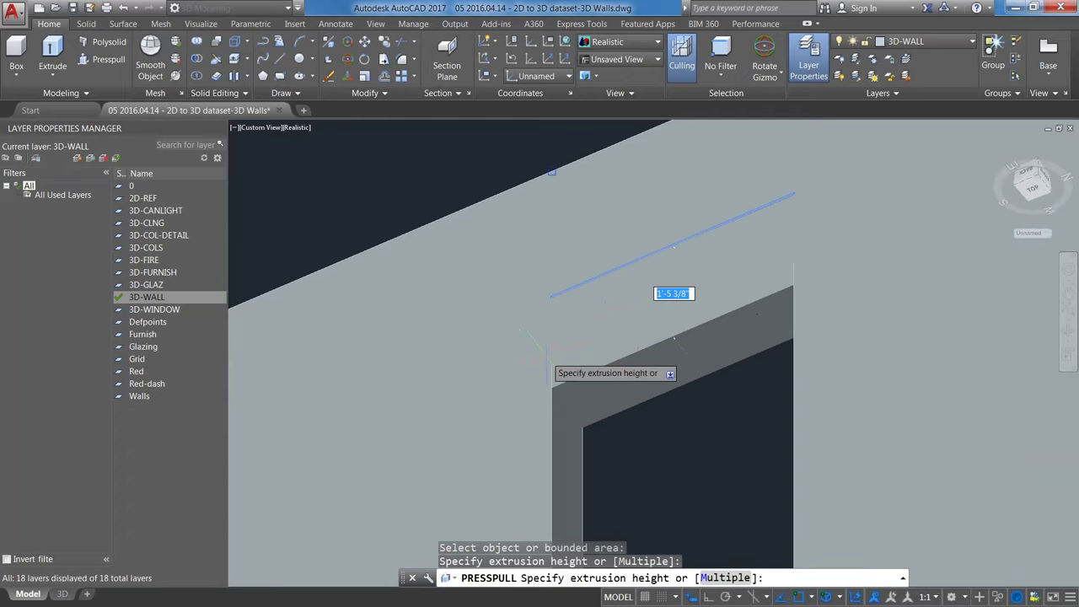
click(681, 302)
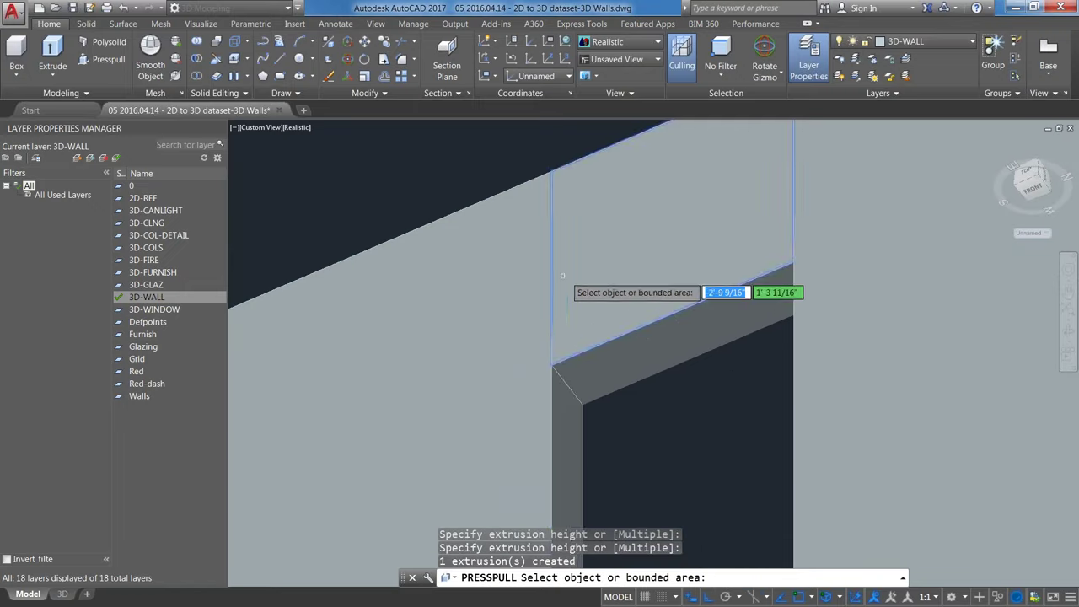
shift+middle_drag(428, 277, 546, 271)
scroll(485, 392, down, 3)
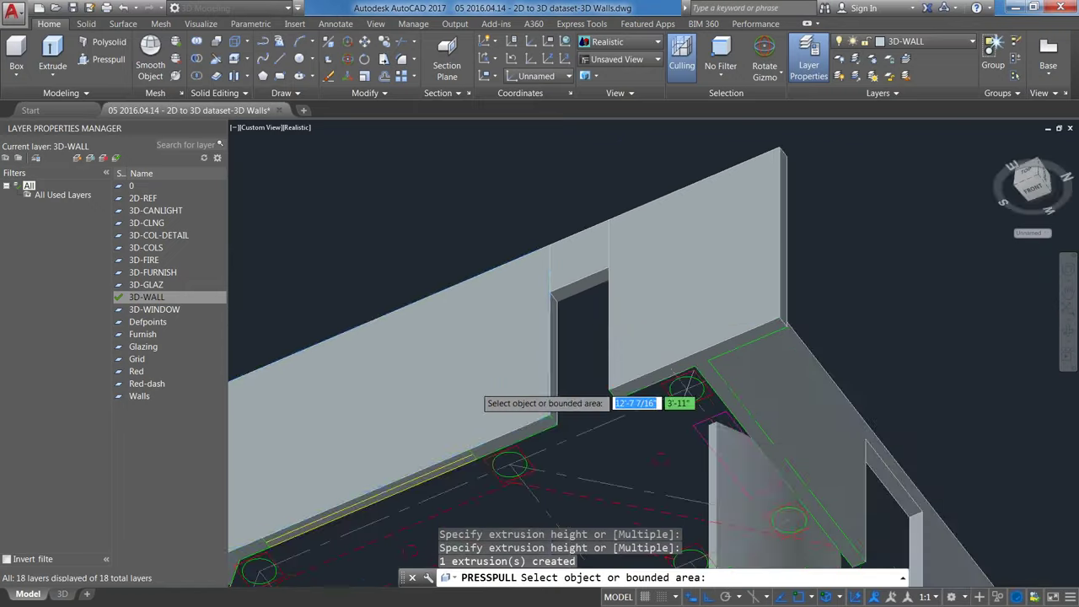
shift+middle_drag(484, 392, 433, 434)
scroll(433, 434, up, 2)
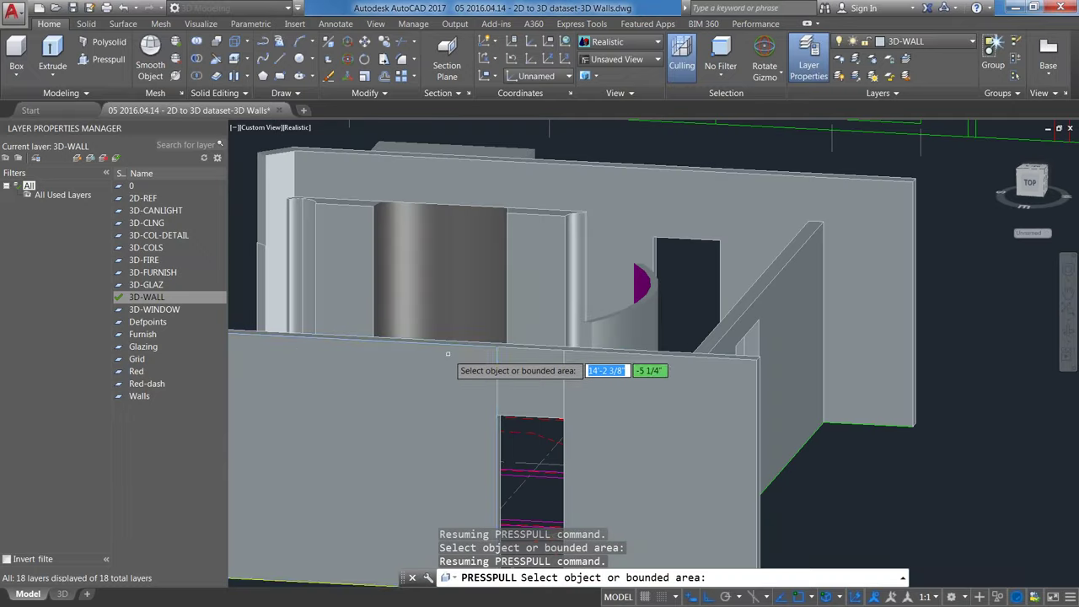
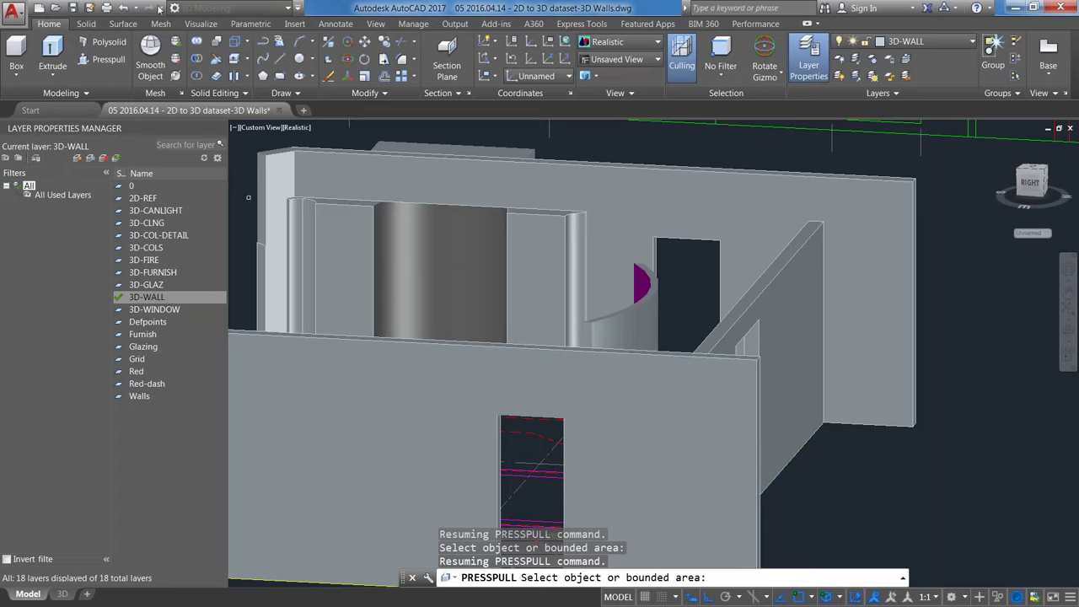
Step: Union the walls solid with the front doorway lintel into a single solid
click(197, 44)
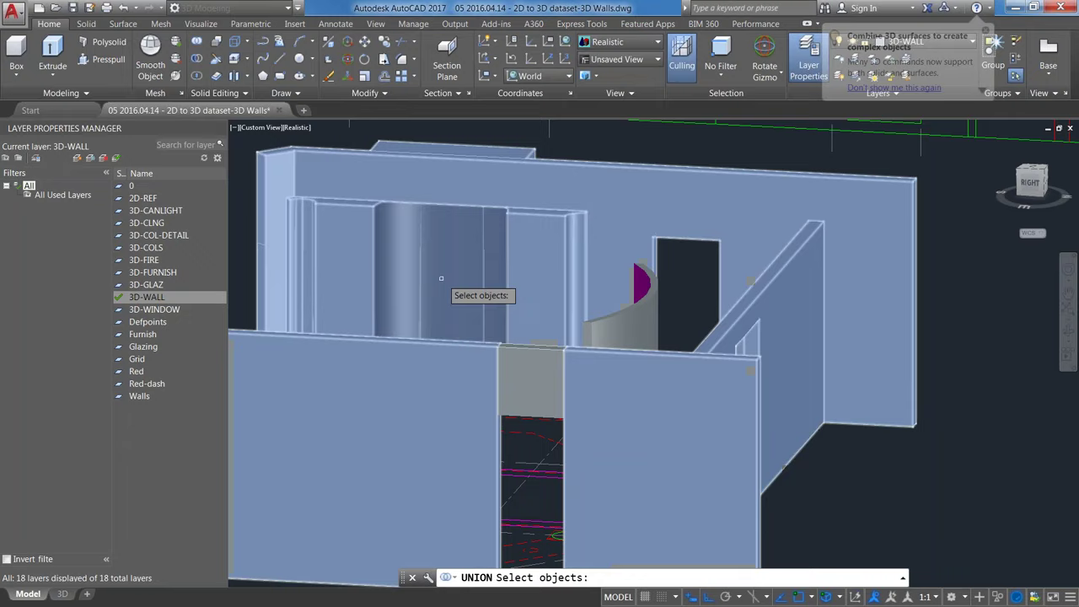
click(441, 278)
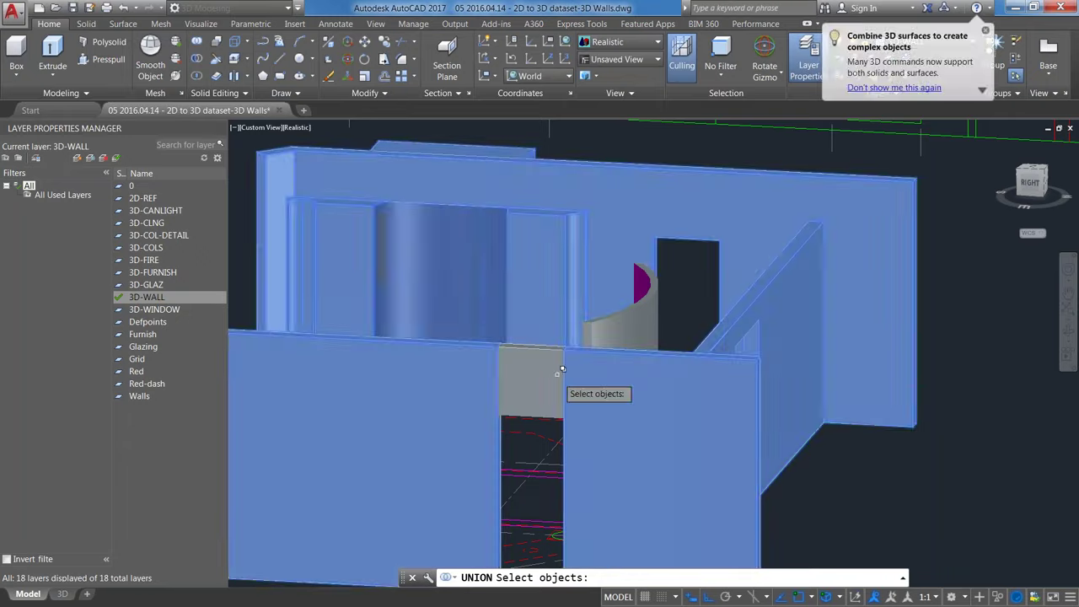
click(558, 373)
key(Return)
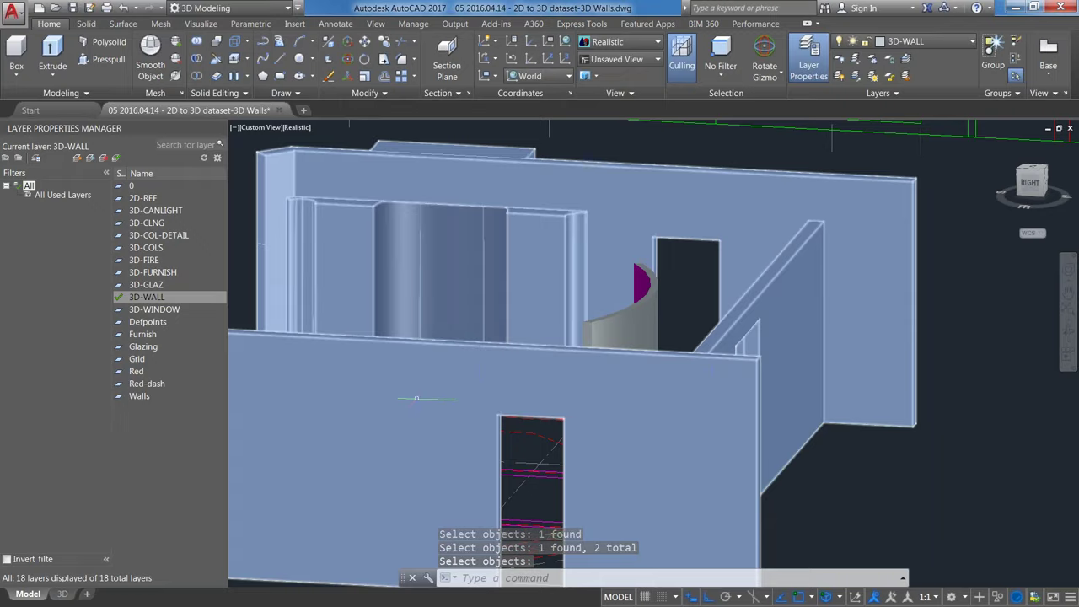
shift+middle_drag(416, 398, 520, 383)
Step: Zoom out and pan across the model toward the arched wall panels
scroll(520, 383, down, 4)
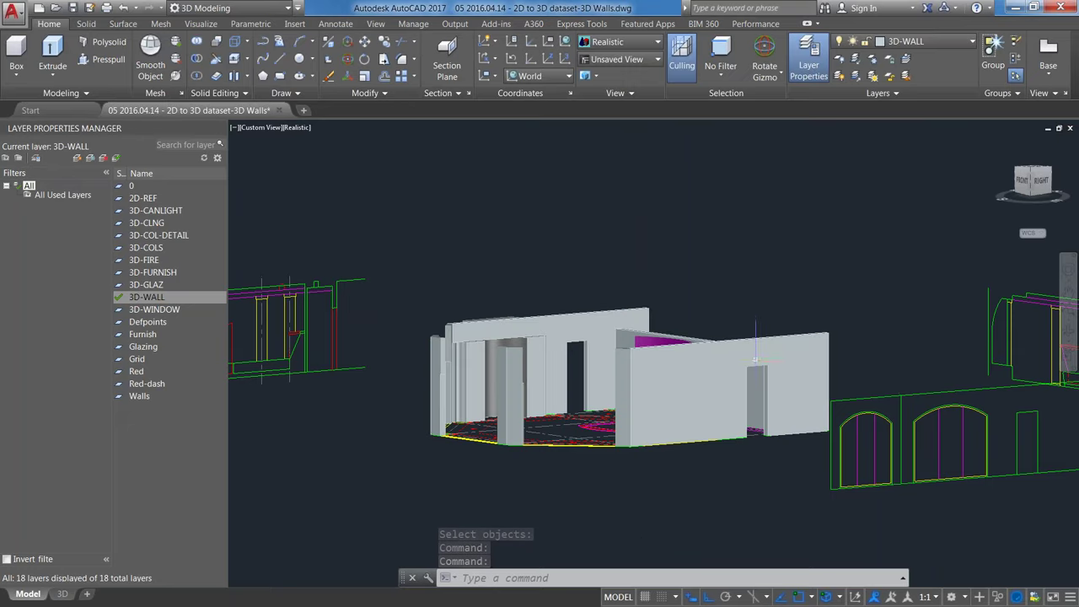
middle_drag(727, 377, 691, 389)
scroll(691, 389, up, 3)
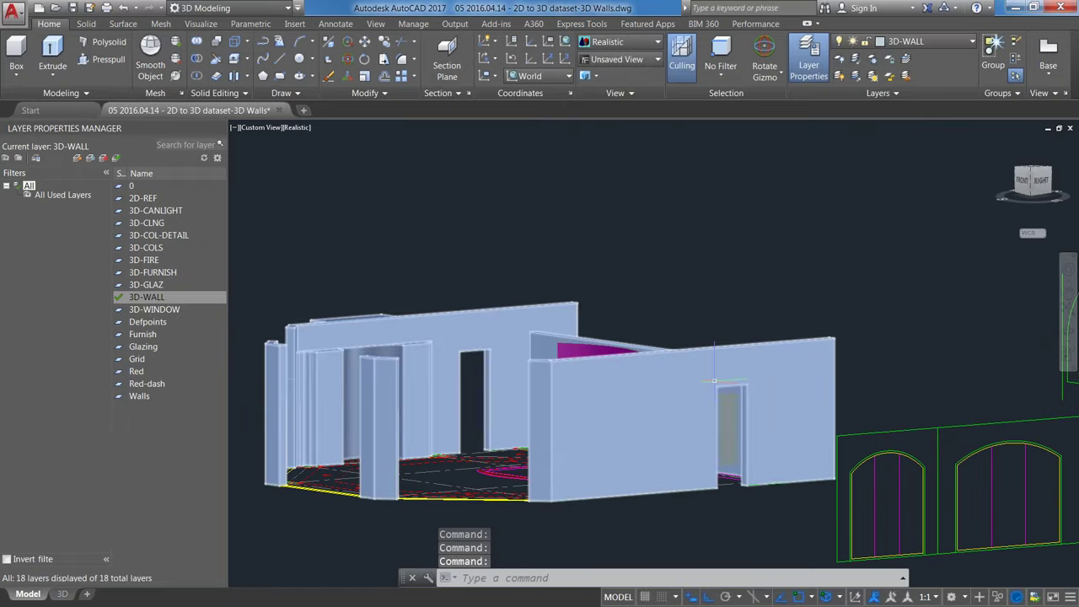
scroll(714, 380, up, 2)
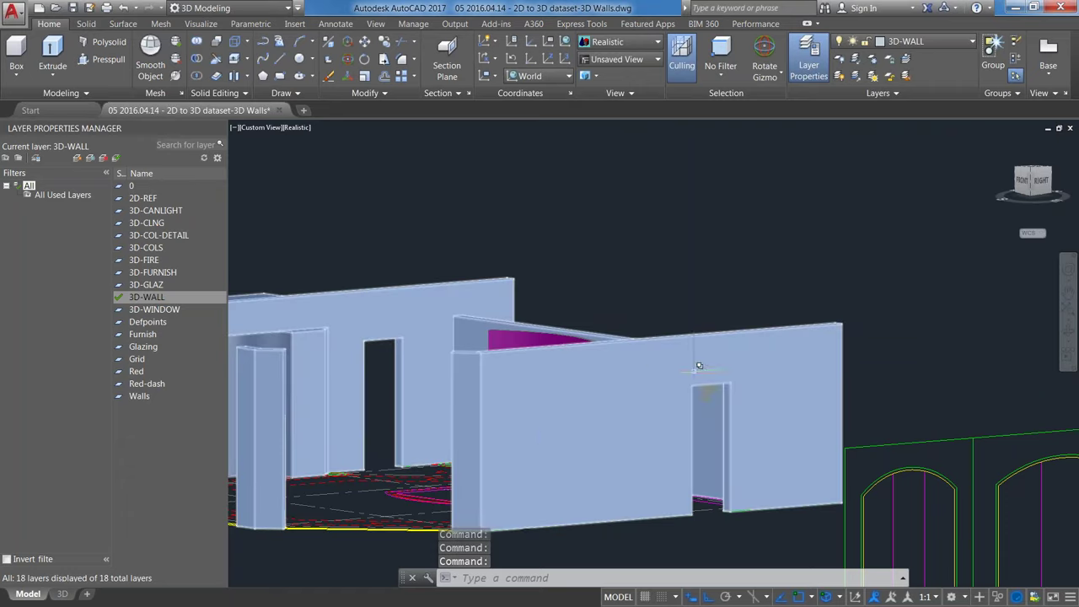
middle_drag(542, 414, 616, 354)
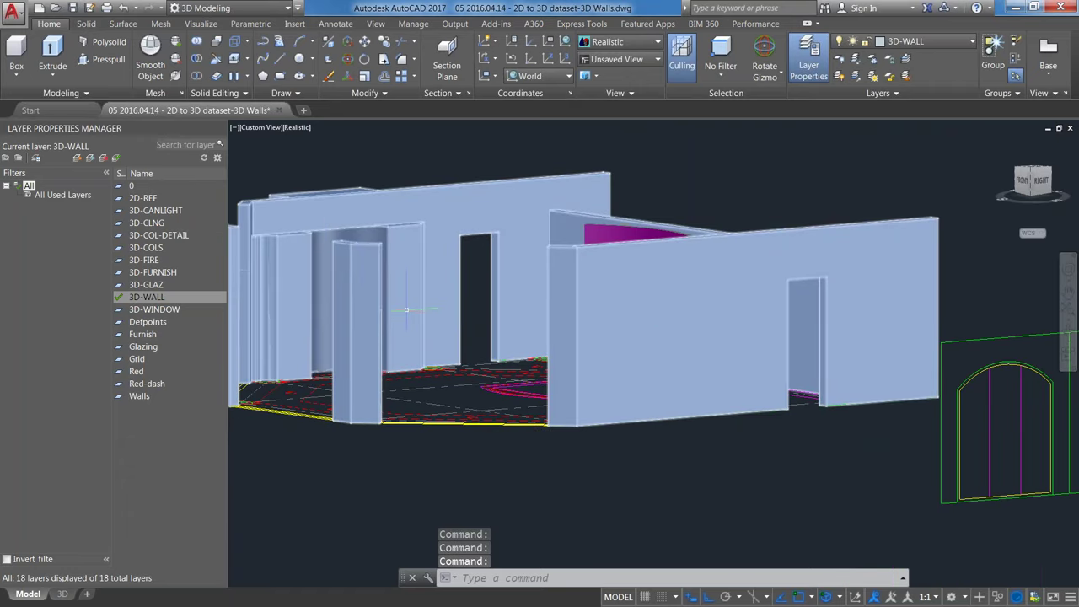
scroll(441, 345, down, 5)
middle_drag(440, 345, 489, 313)
scroll(490, 314, down, 3)
middle_drag(506, 354, 534, 416)
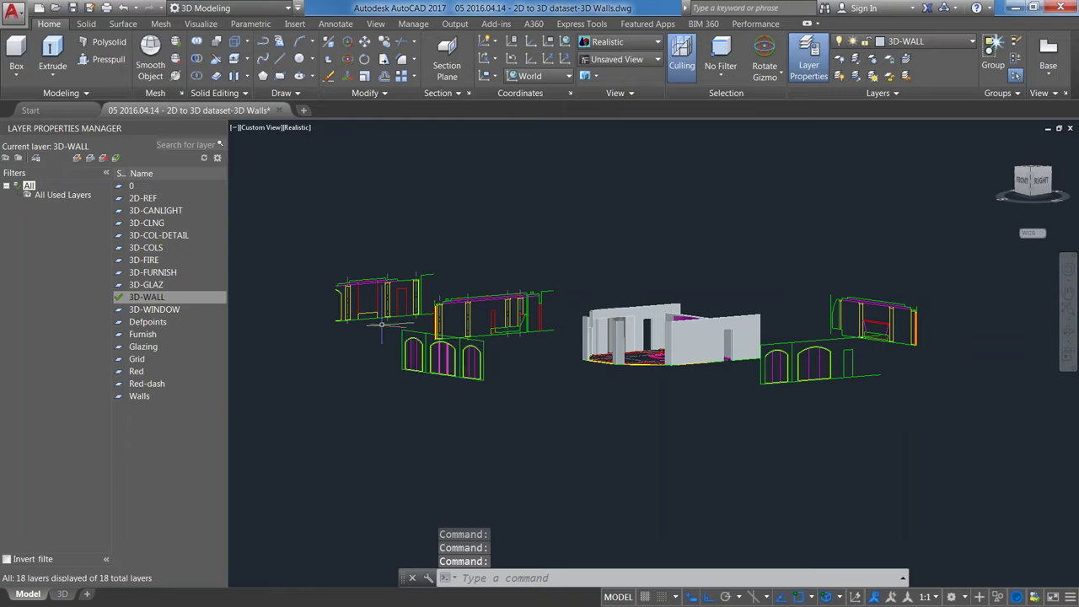
scroll(537, 414, up, 4)
scroll(506, 354, up, 5)
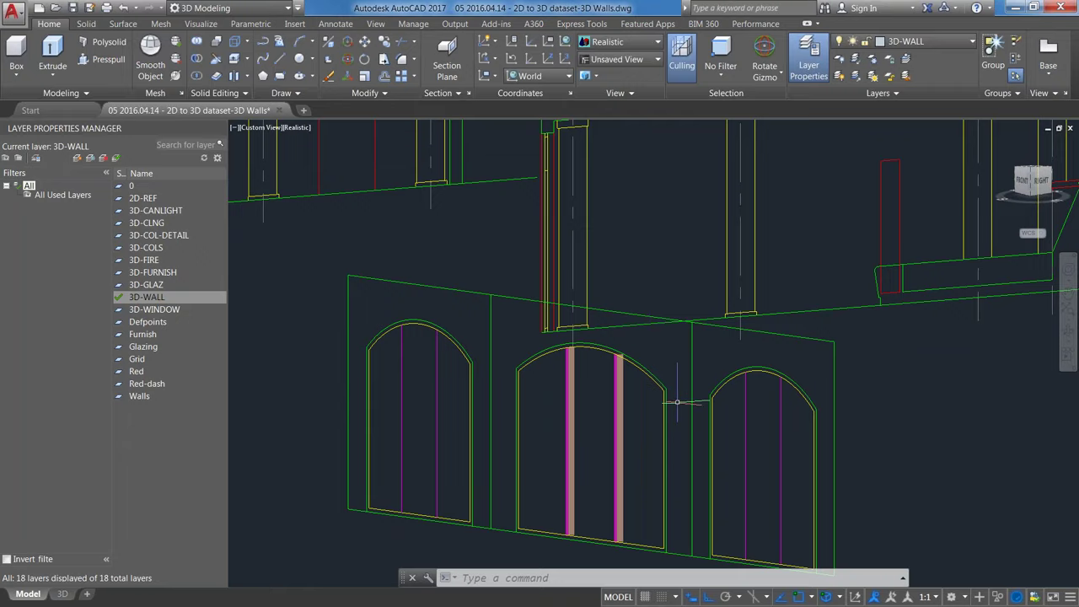
Step: Orbit and pan until the arched-window elevation beside the walls fills the view
mouse_move(676, 402)
shift+middle_down()
mouse_move(900, 316)
mouse_move(885, 364)
shift+middle_up()
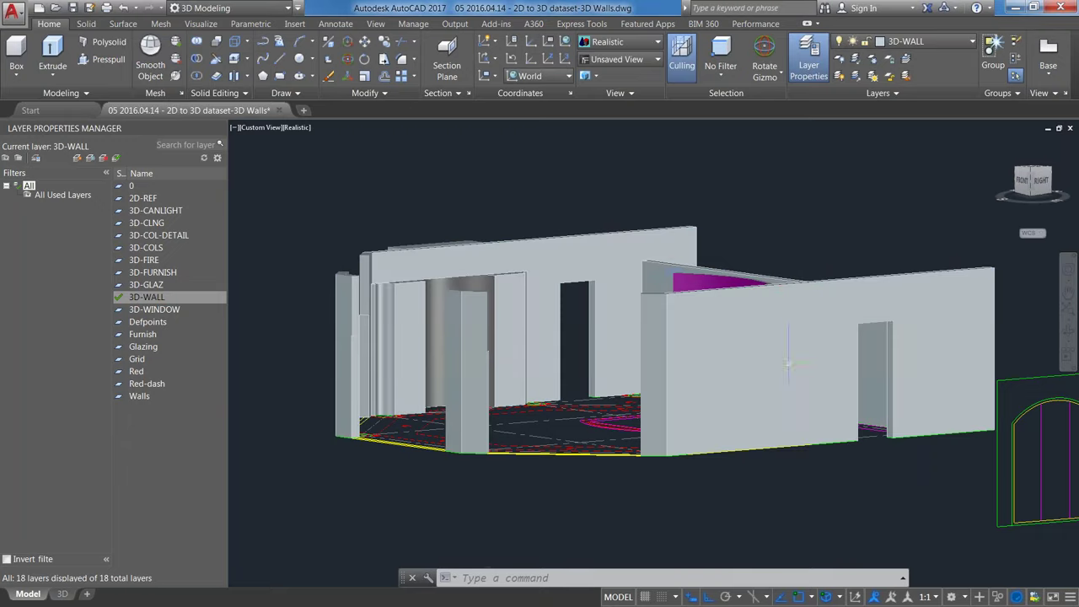
middle_drag(772, 349, 475, 325)
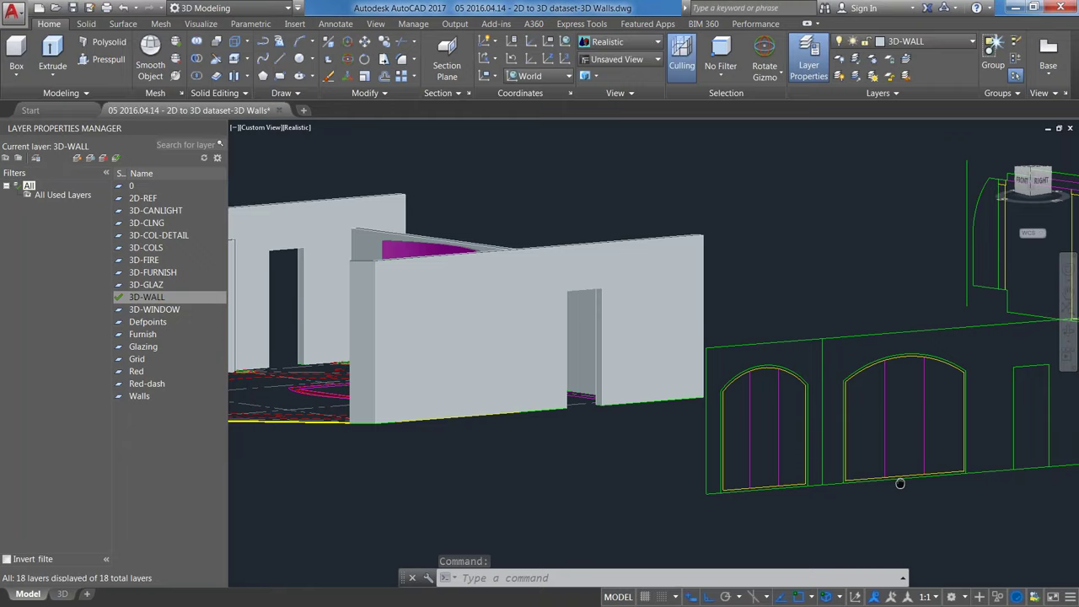
middle_drag(899, 483, 789, 487)
scroll(789, 487, up, 3)
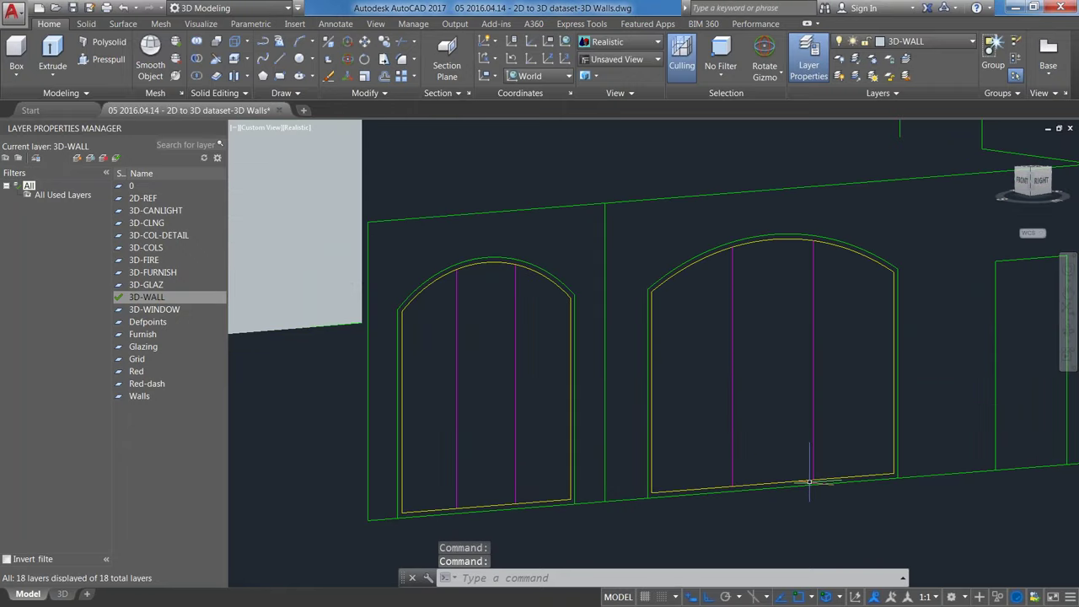
mouse_move(817, 484)
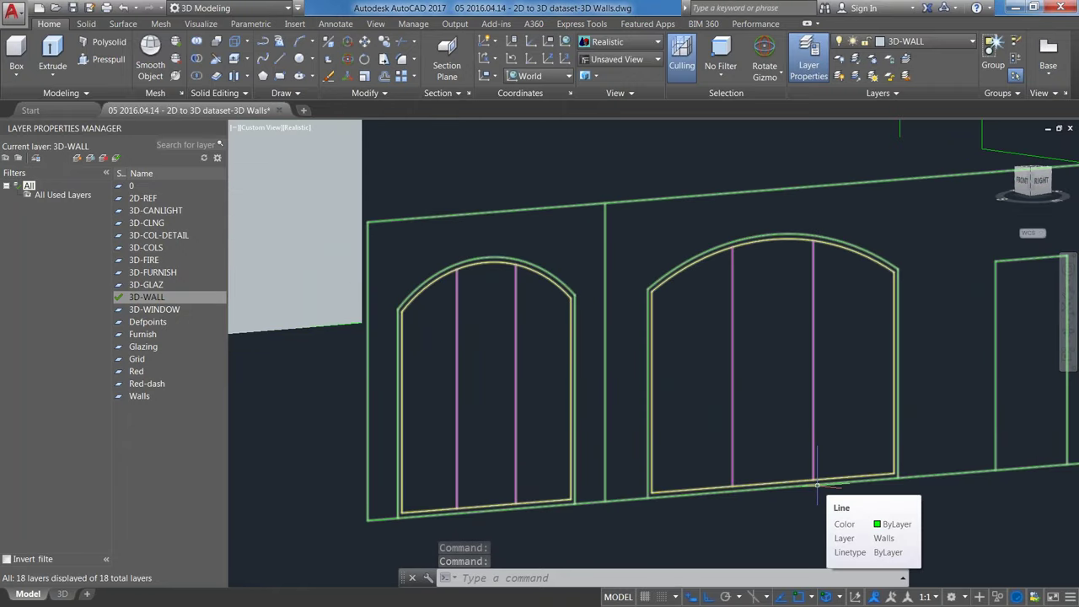
scroll(816, 484, down, 2)
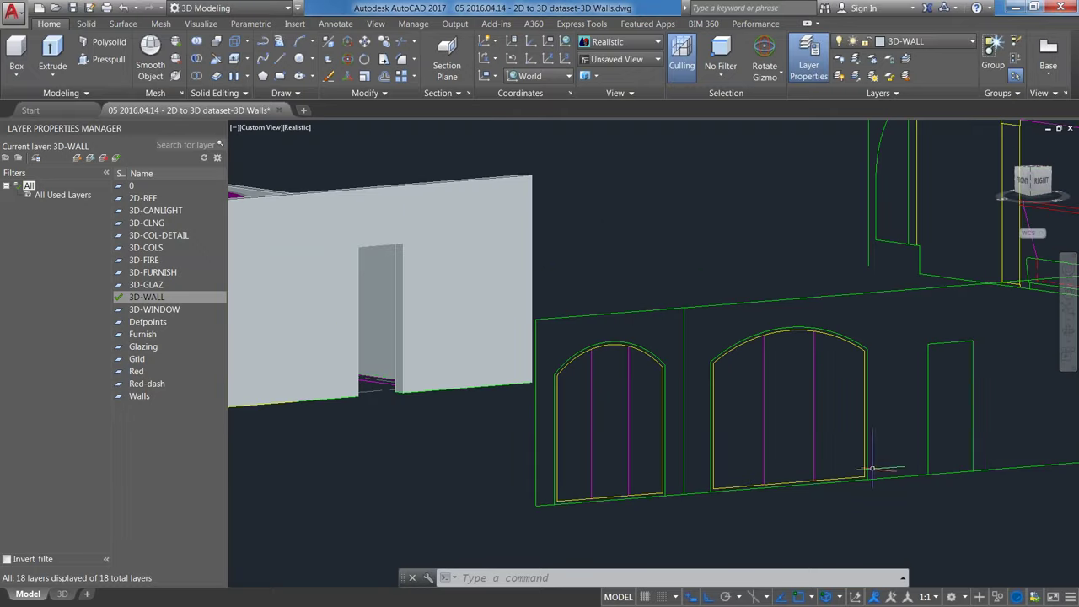
middle_drag(826, 467, 776, 407)
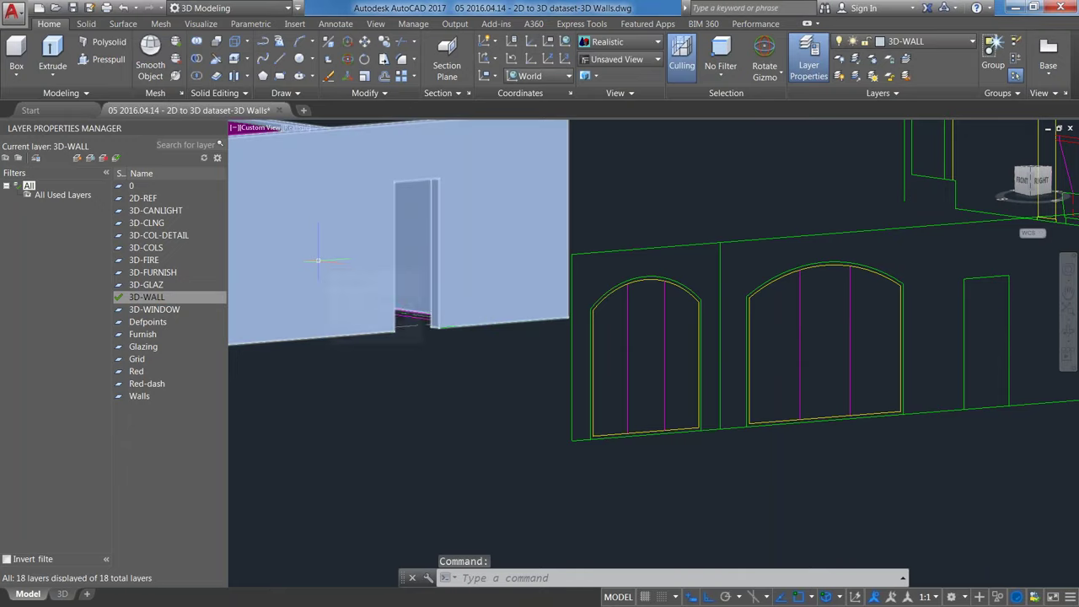
mouse_move(318, 260)
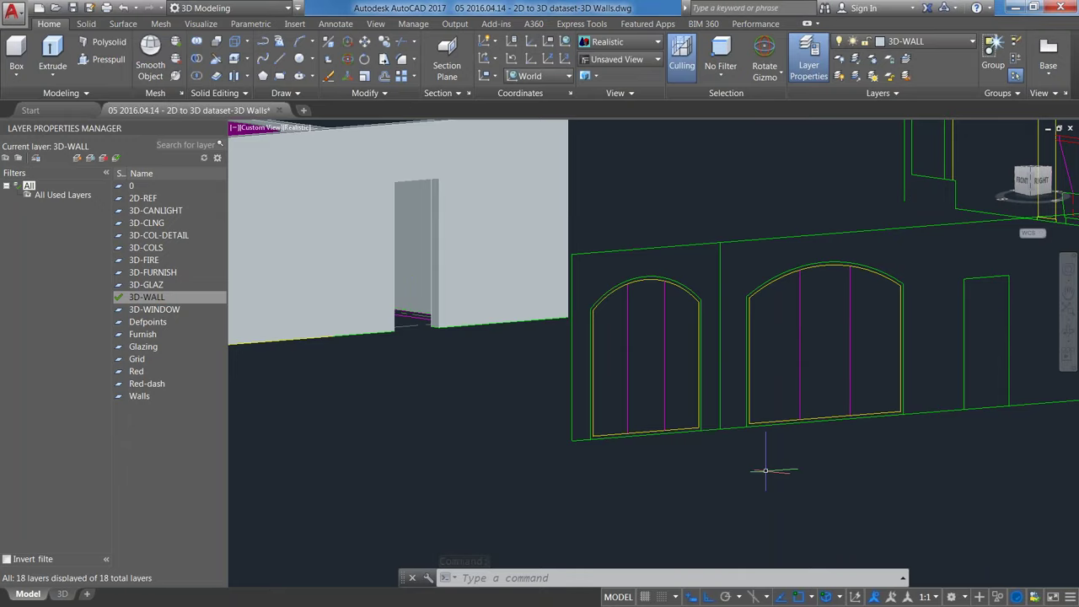
Step: Define a trial UCS on the elevation's wall corner, then undo it
text(ucs)
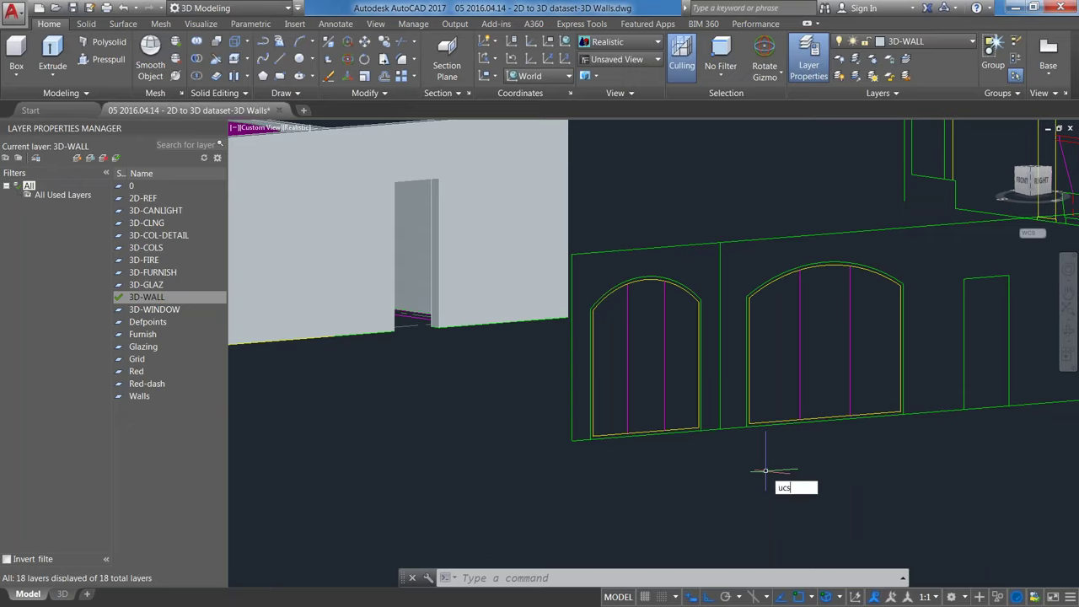
key(Return)
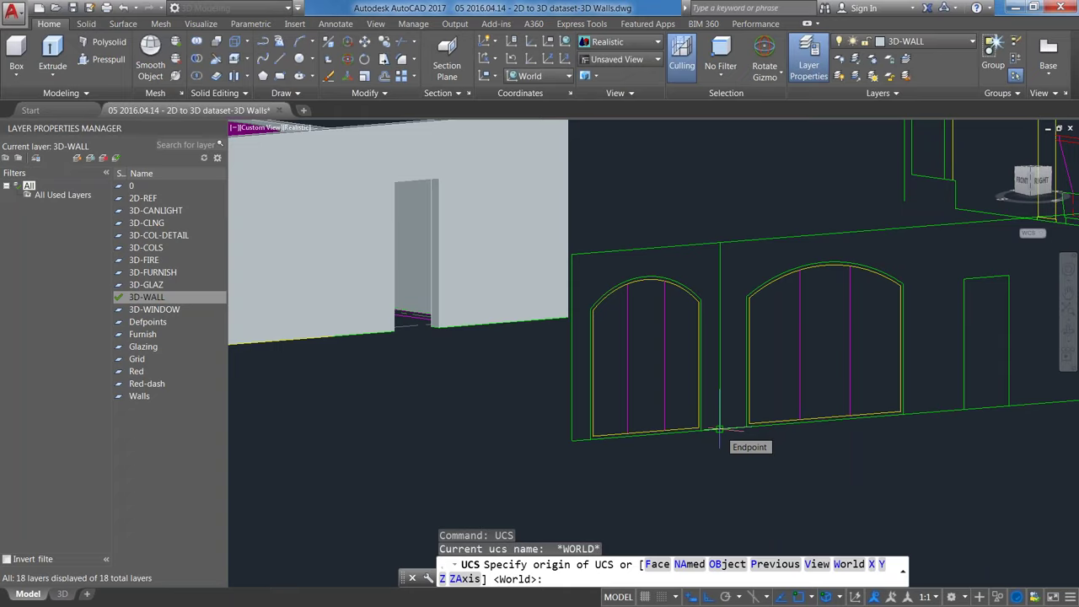
click(718, 429)
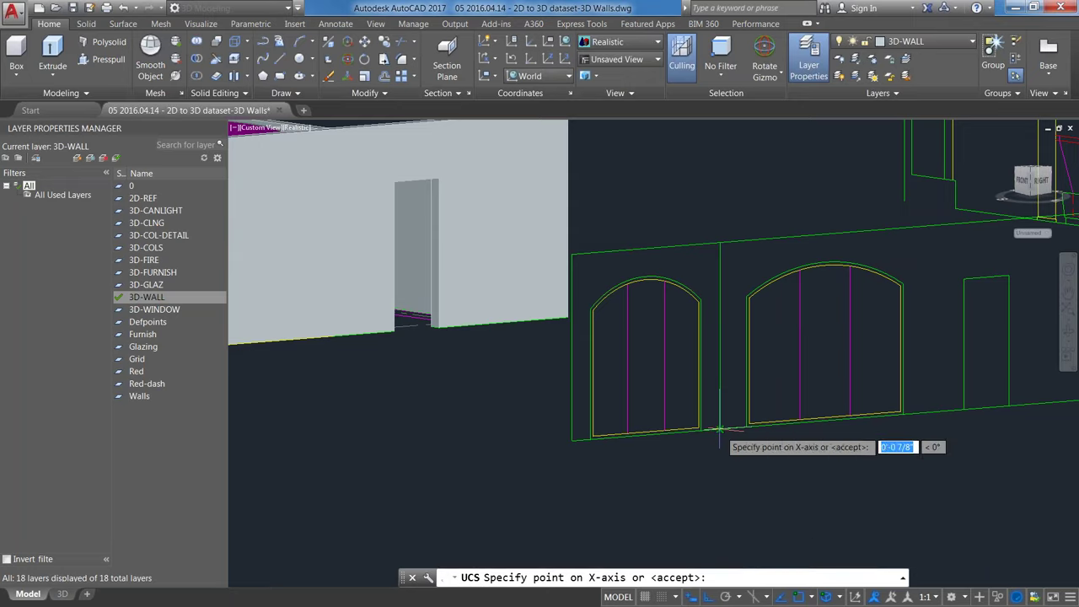
click(965, 408)
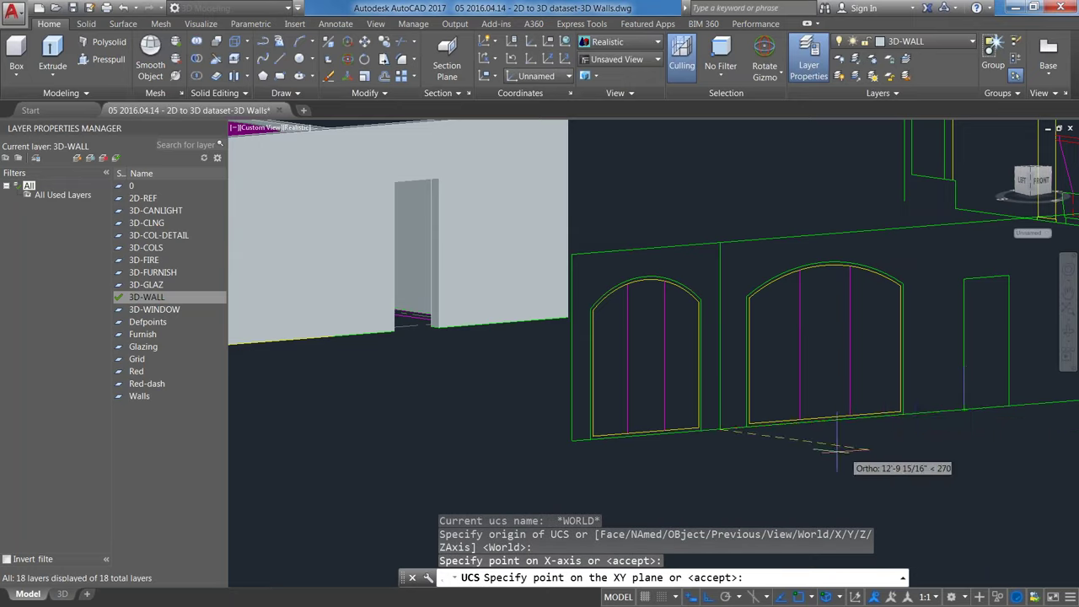
click(719, 243)
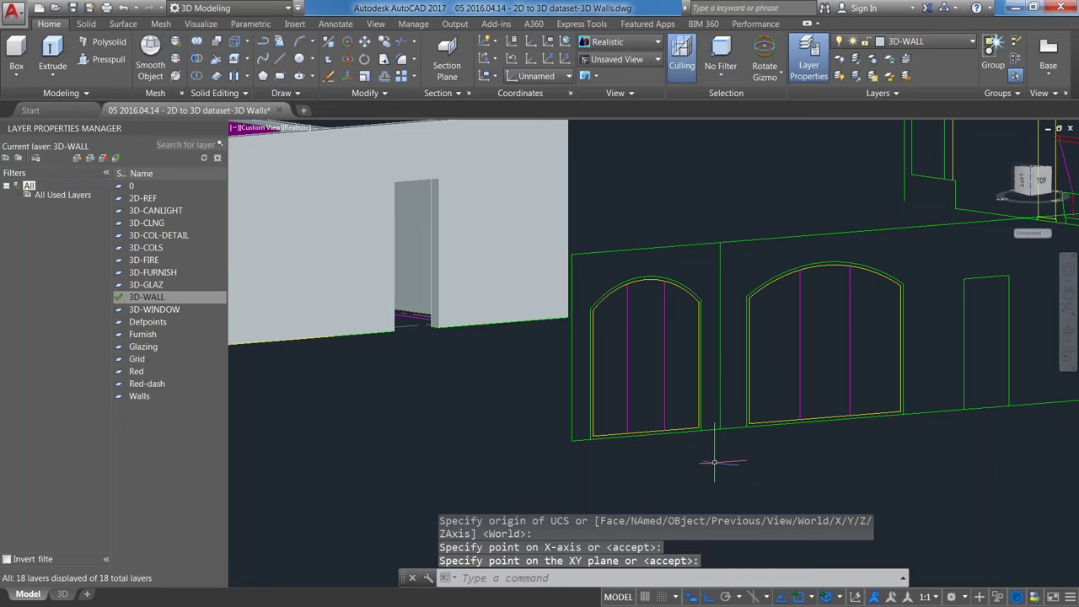
right_click(716, 246)
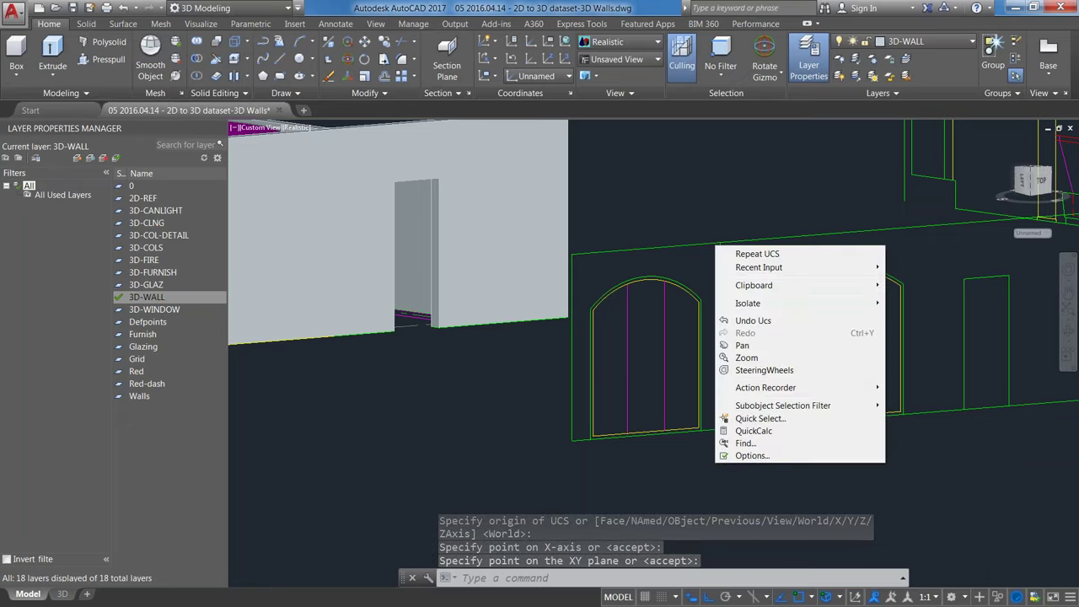
click(752, 320)
Step: Turn the UCS icon on with UCSICON
text(UCSic)
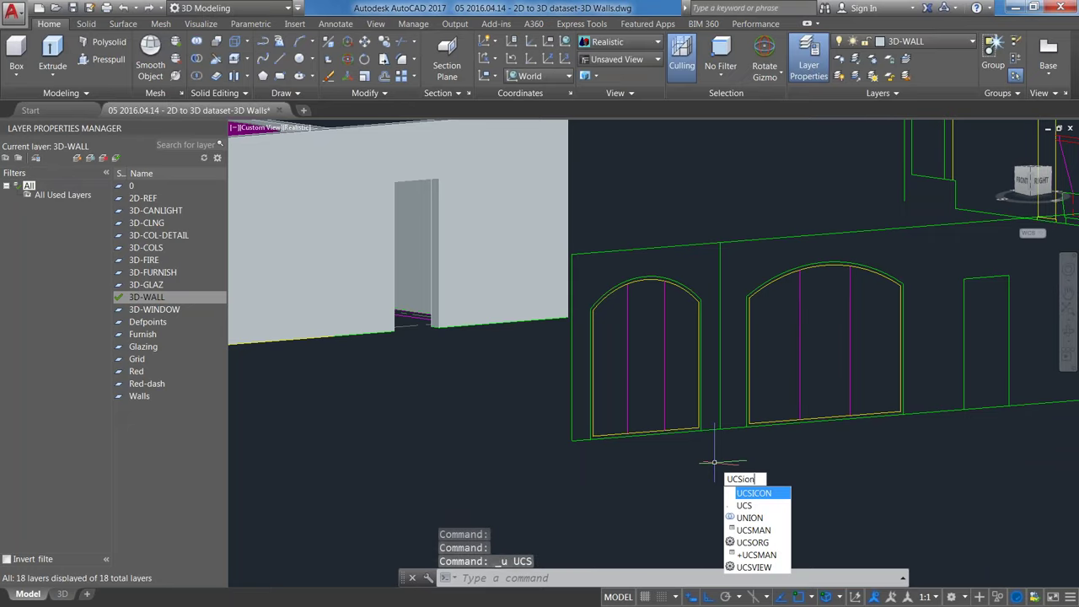
key(Return)
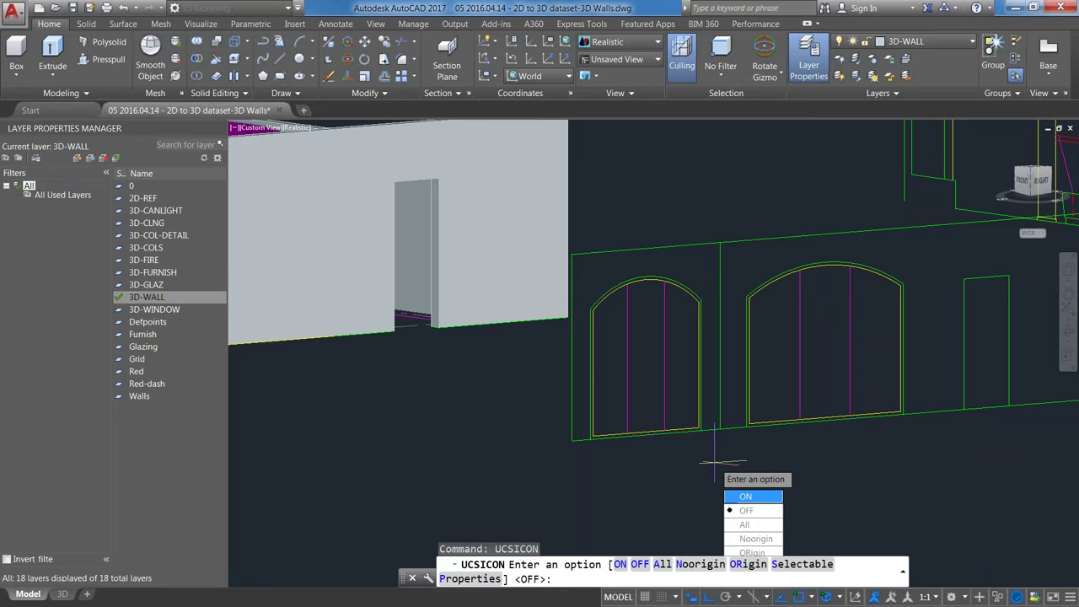
key(Return)
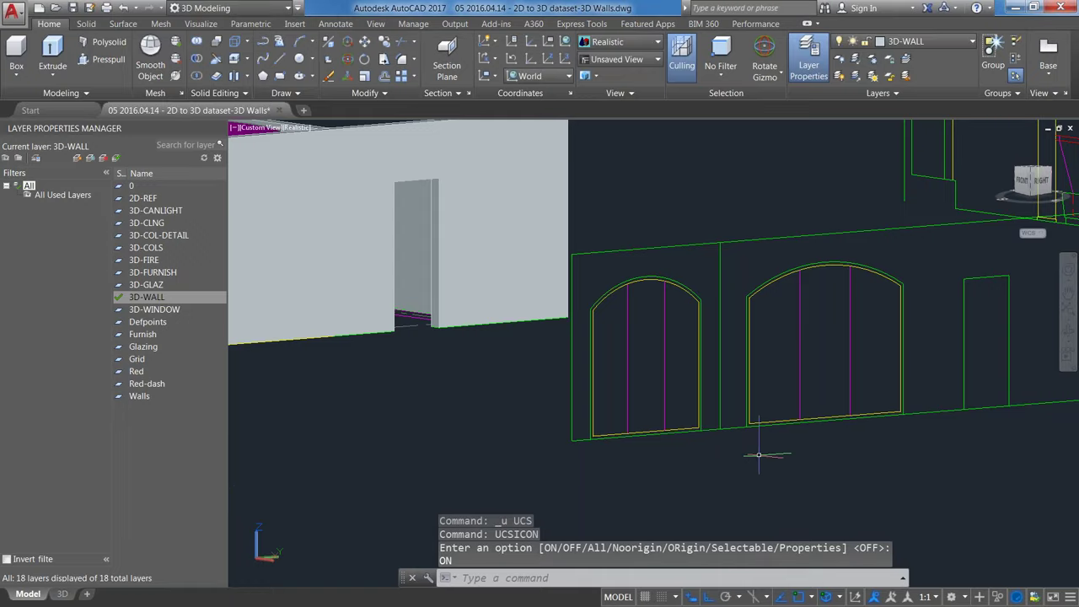
Step: Align a new UCS: origin at the elevation's base corner, X along the base, Y up the corner
middle_drag(759, 455, 699, 412)
text(ucs)
key(Return)
click(667, 381)
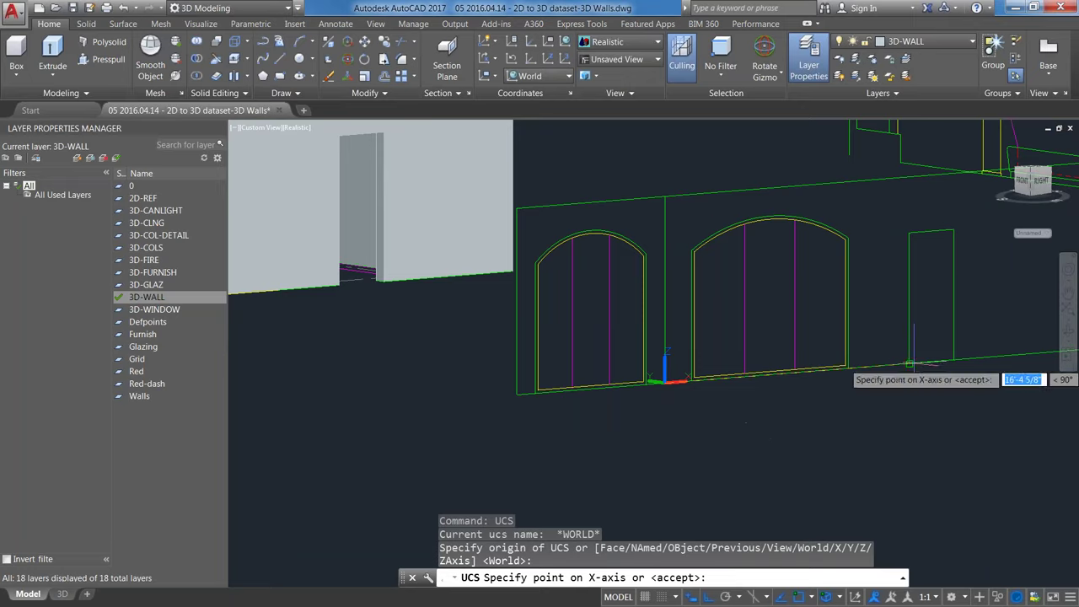
click(909, 364)
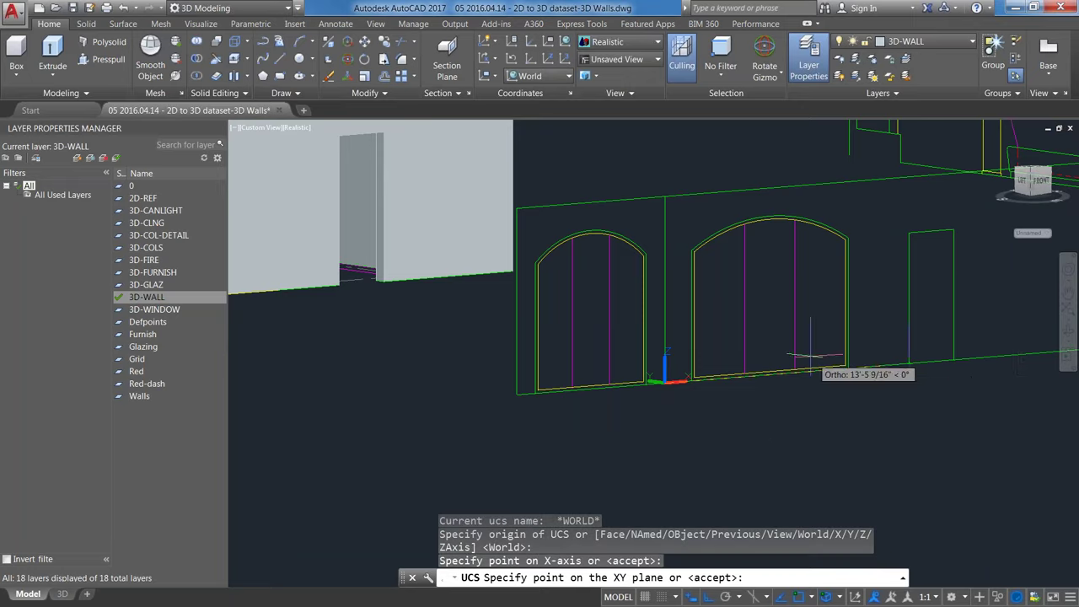
click(667, 196)
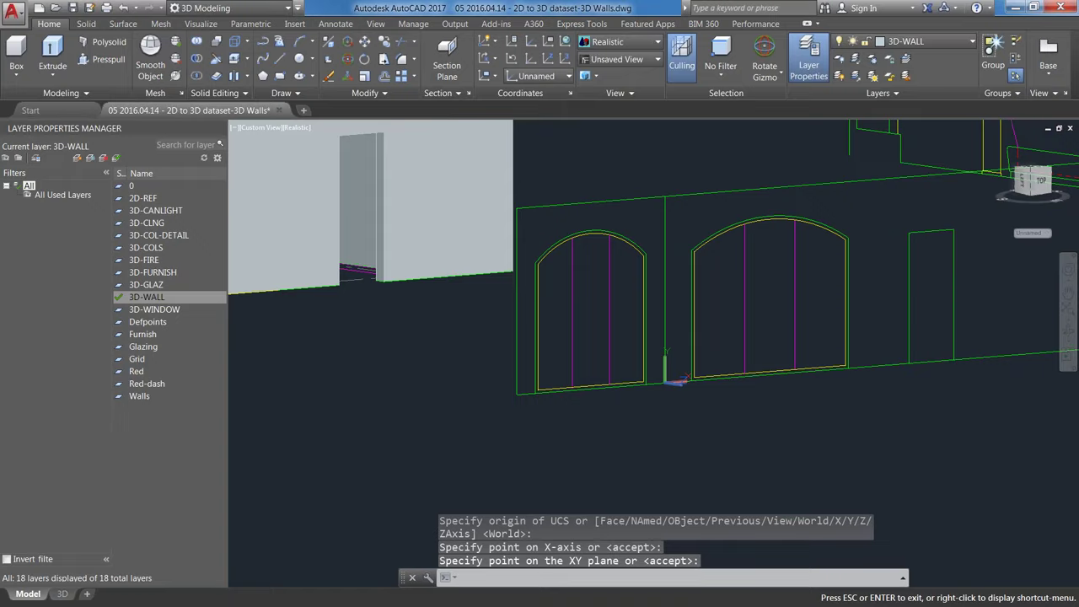
scroll(698, 426, up, 2)
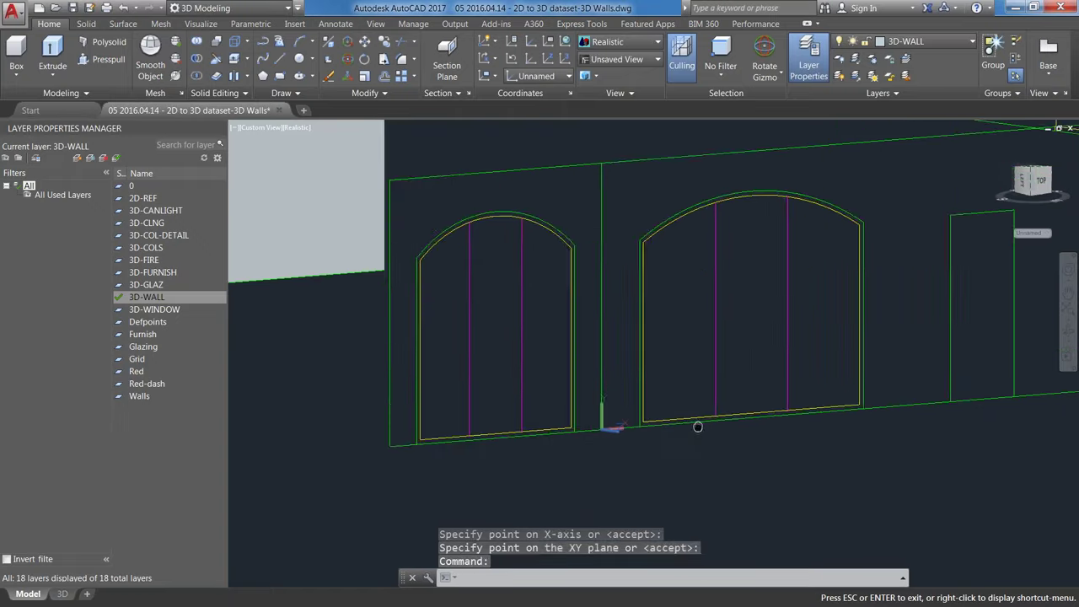
scroll(698, 427, up, 2)
Step: Ungroup the arched wall and window linework through the right-click Group menu
scroll(476, 389, down, 1)
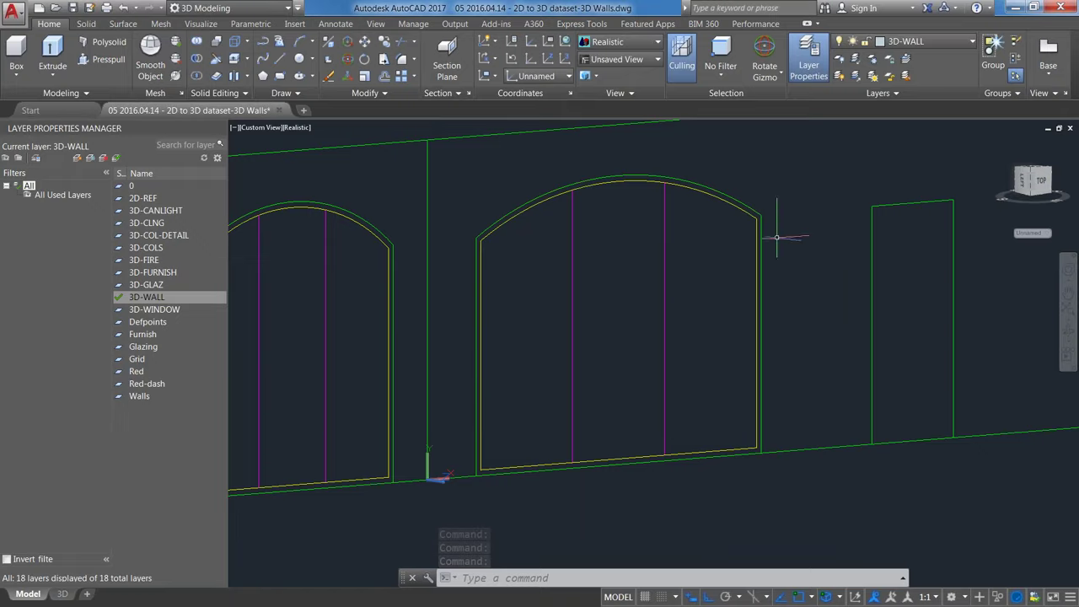
scroll(785, 474, down, 3)
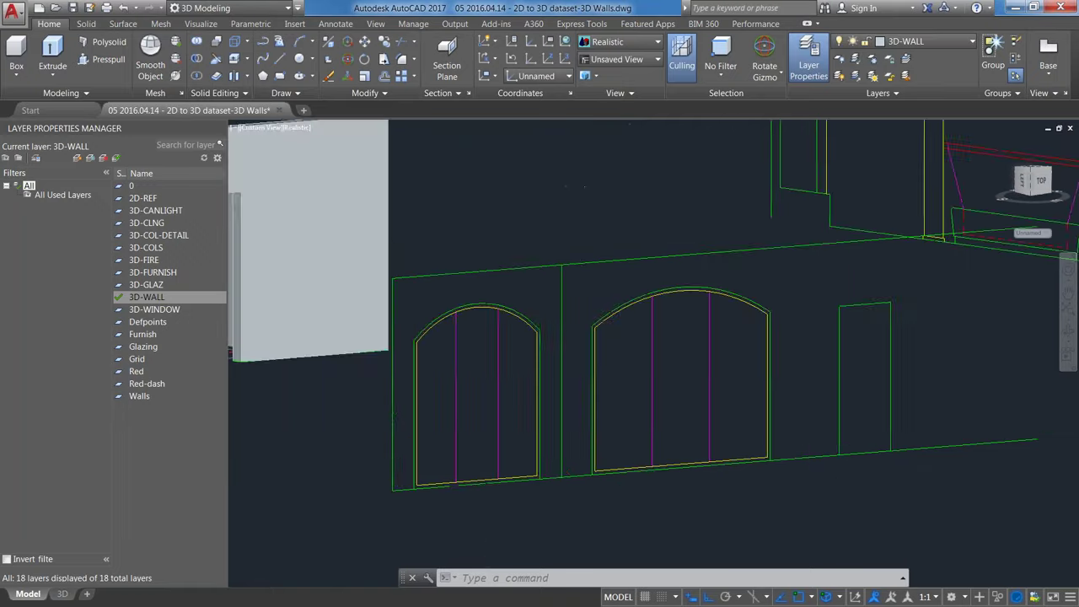
middle_drag(789, 494, 734, 494)
scroll(568, 494, up, 4)
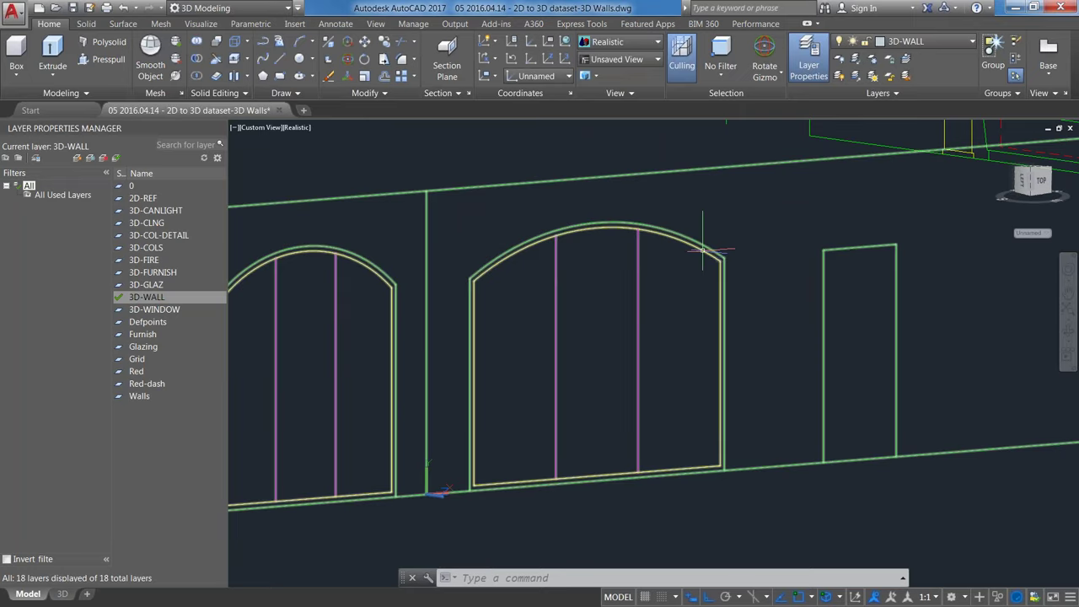
mouse_move(702, 249)
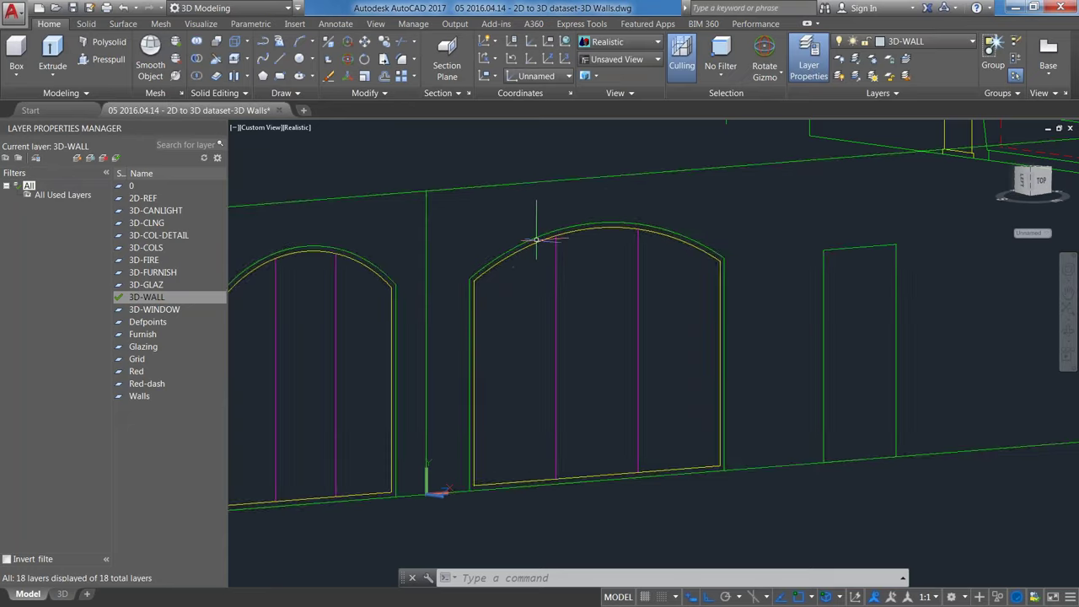
mouse_move(537, 236)
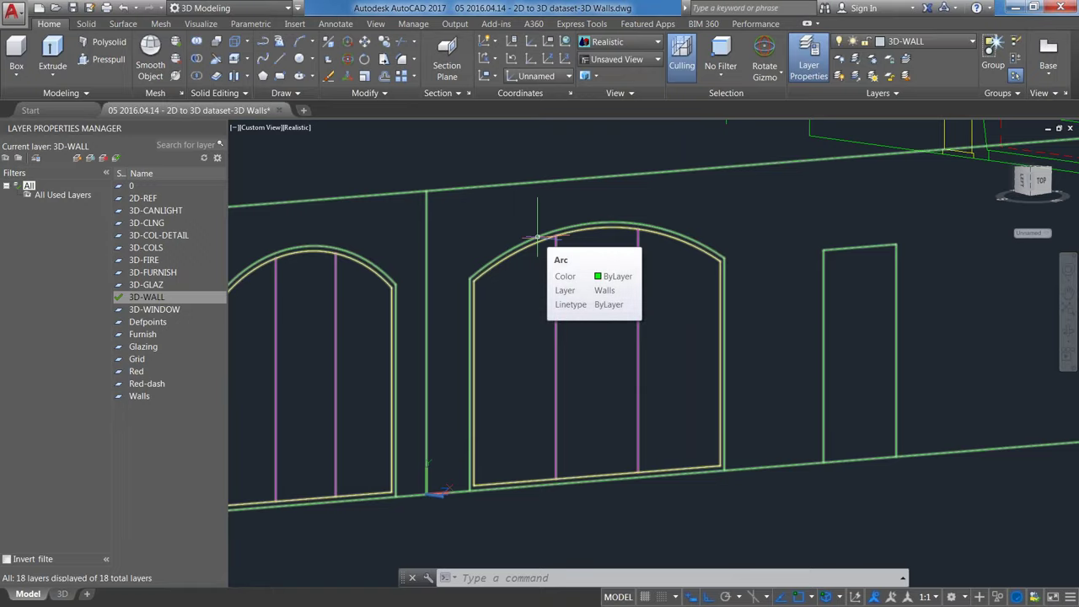
click(537, 236)
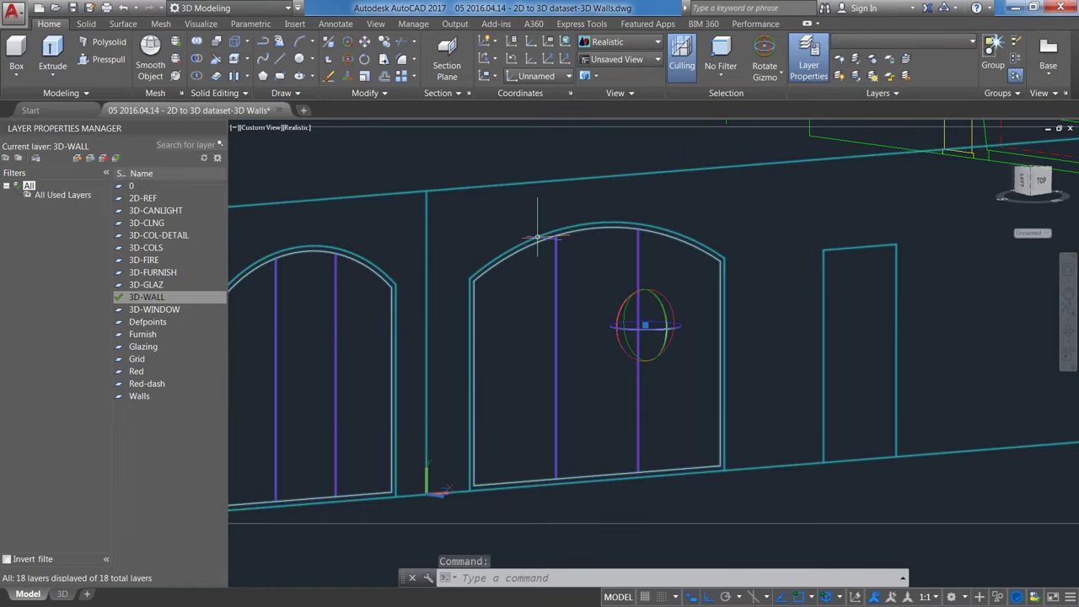
right_click(537, 236)
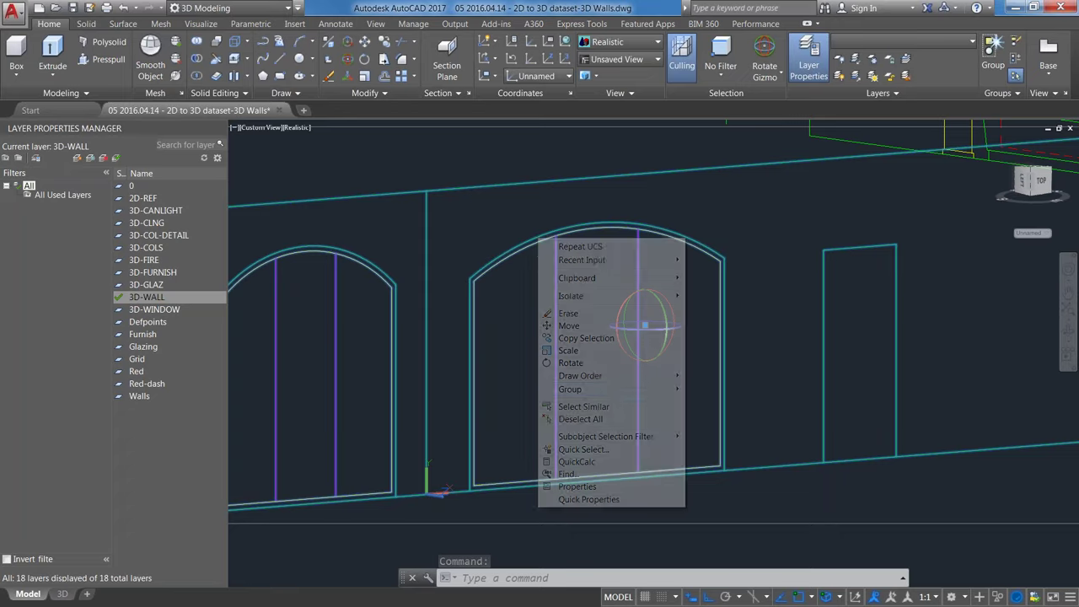
mouse_move(581, 340)
click(731, 397)
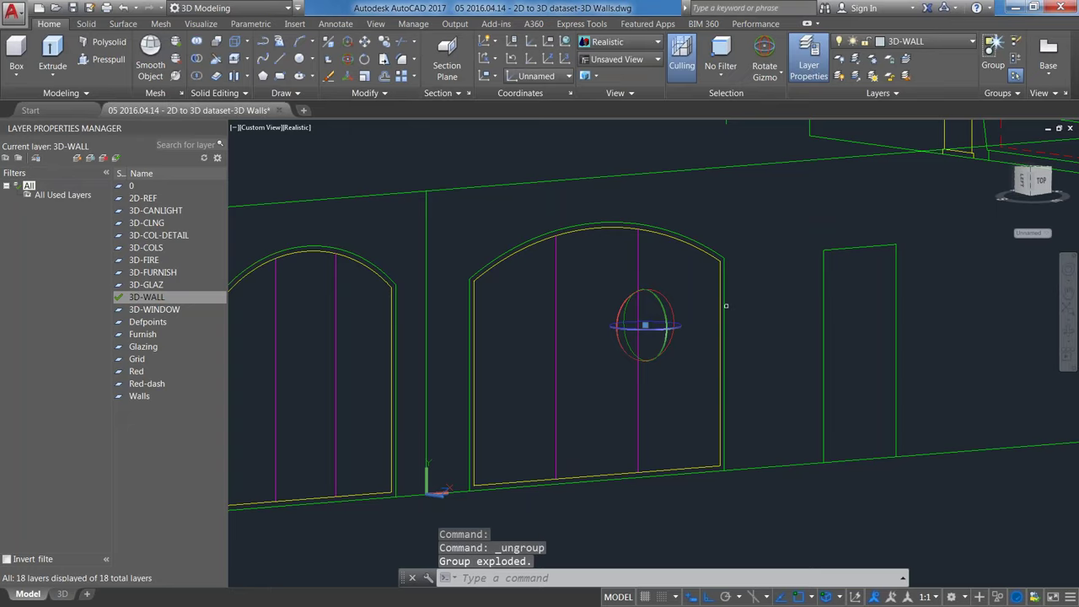
Step: Trim the overhanging base-line segment at the larger arch's lower corner
text(tr)
key(Return)
click(742, 461)
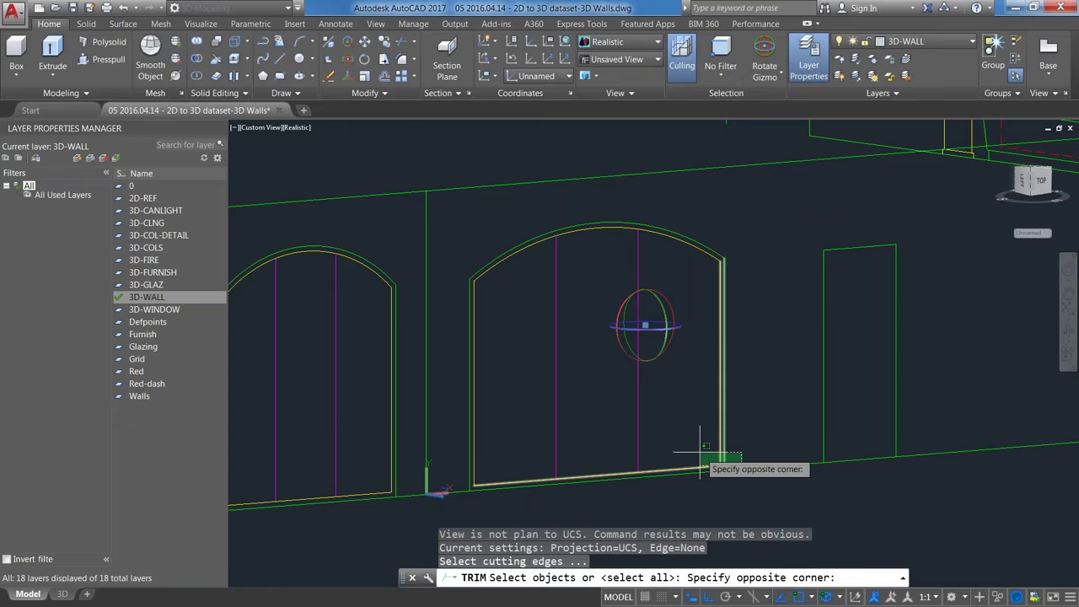
click(701, 453)
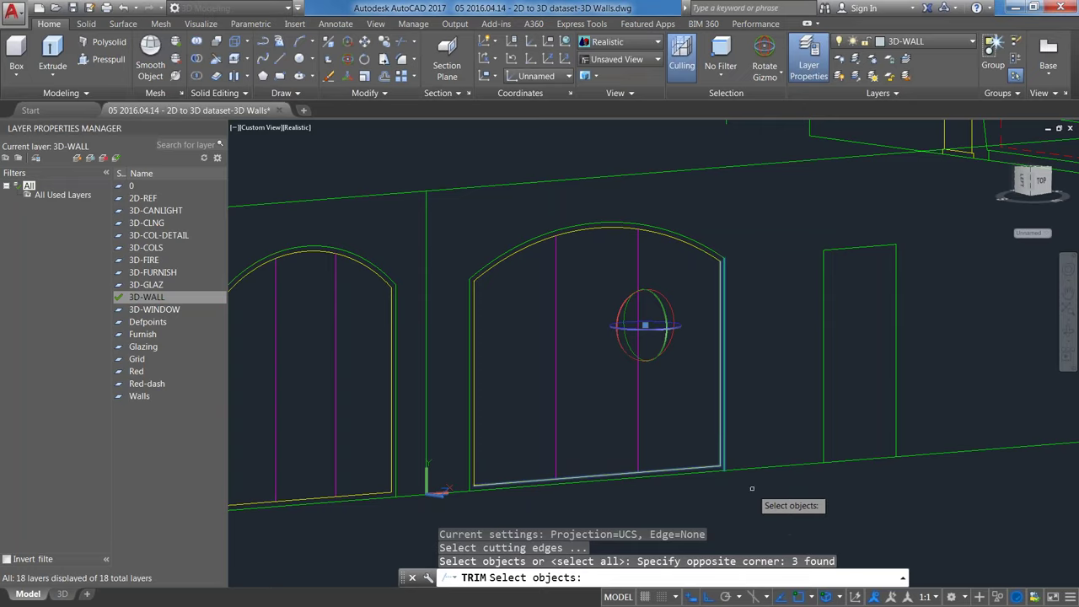
click(752, 488)
click(740, 468)
key(Return)
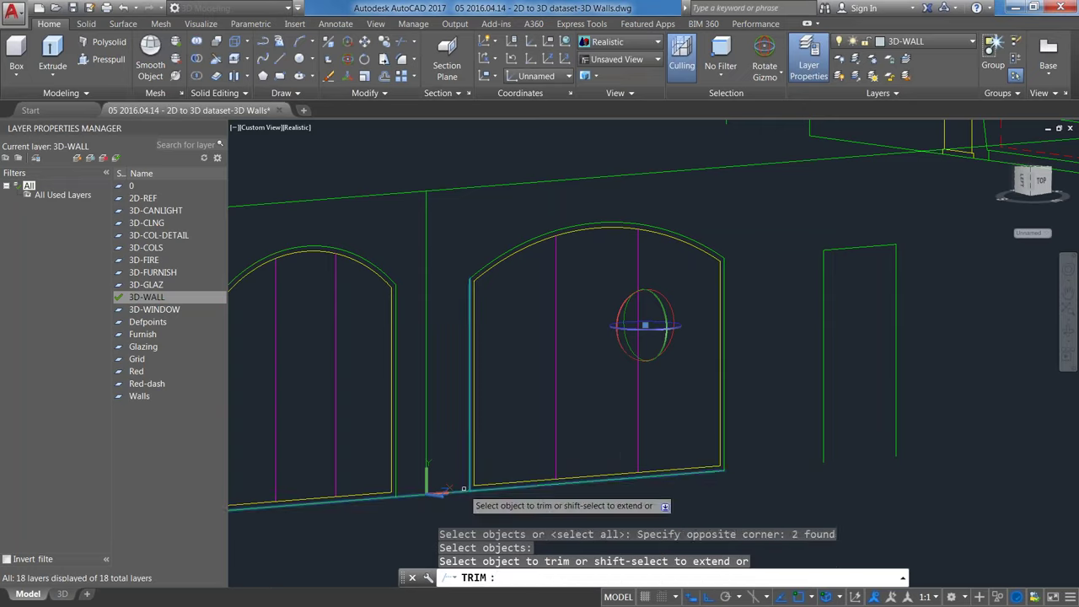
click(463, 489)
key(Return)
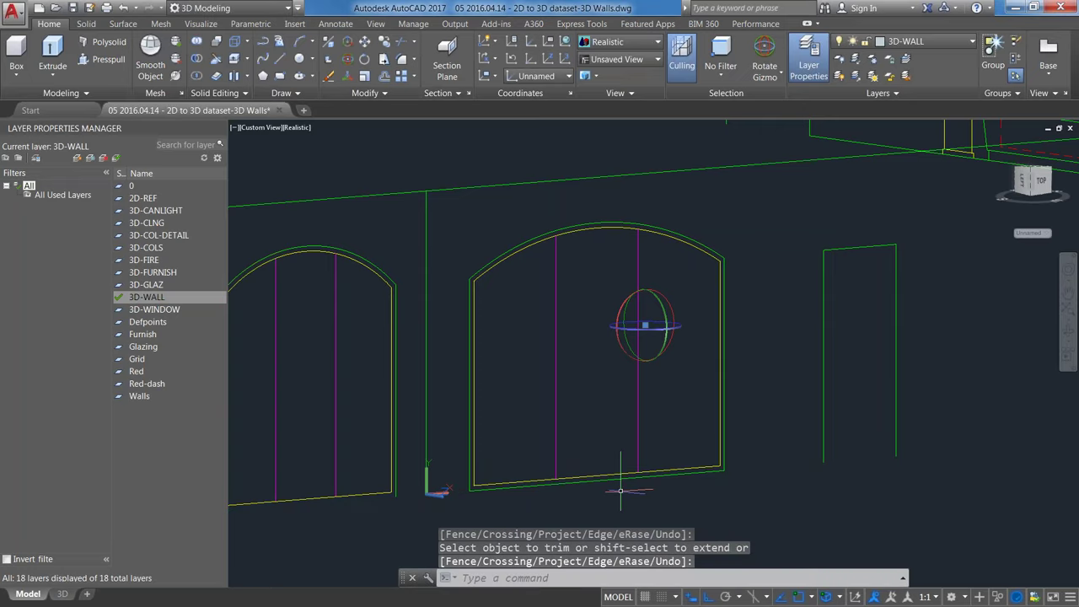
text(pedi)
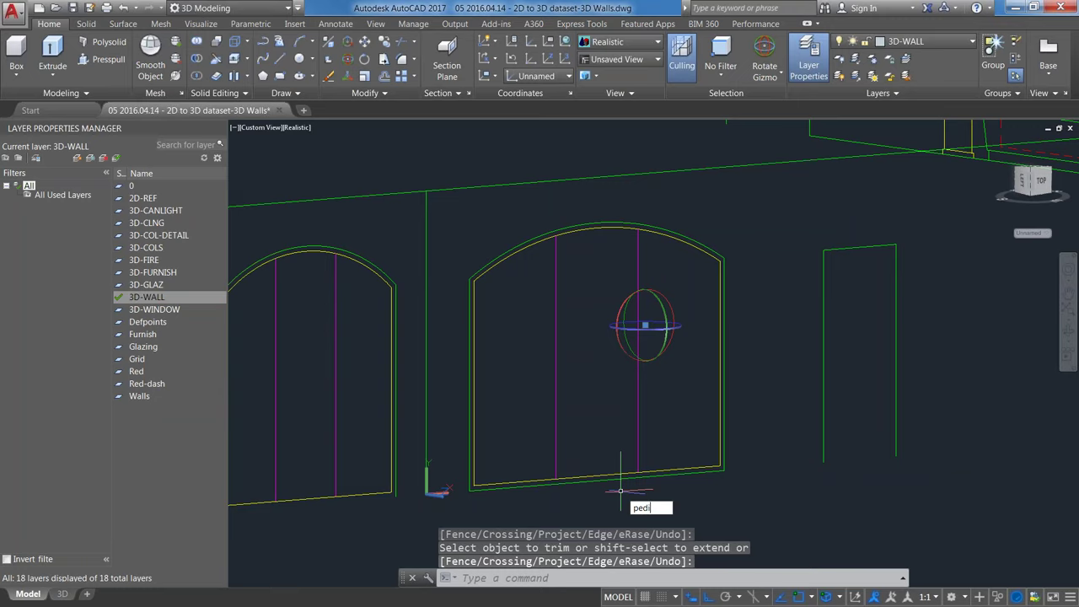
text(t)
Step: Join the larger window's right edge, arch, left and bottom edges into one polyline
key(Return)
click(719, 328)
key(Return)
text(j)
key(Return)
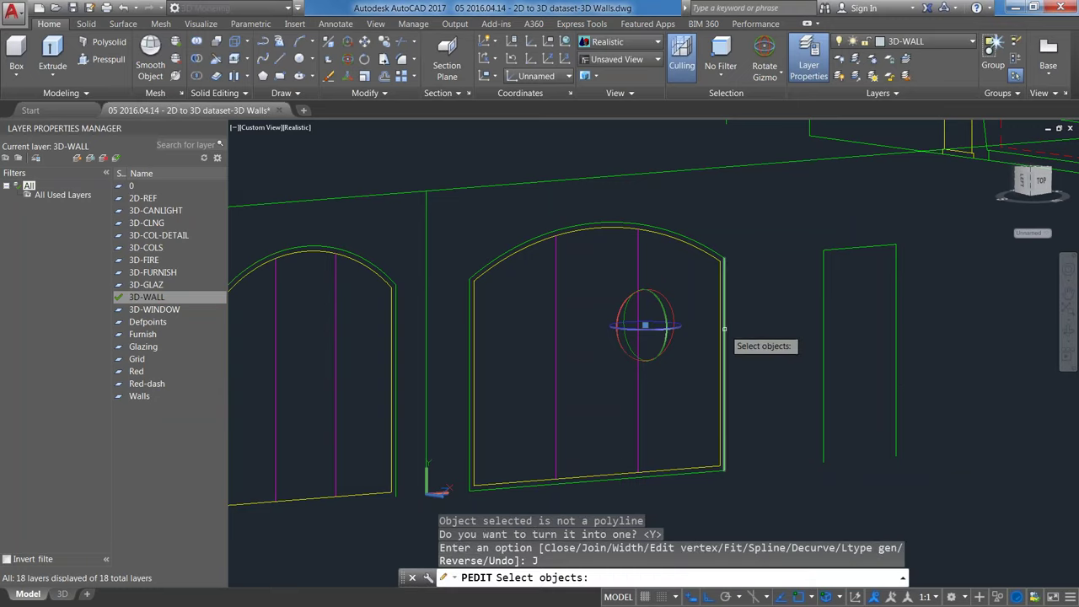
click(721, 329)
click(708, 250)
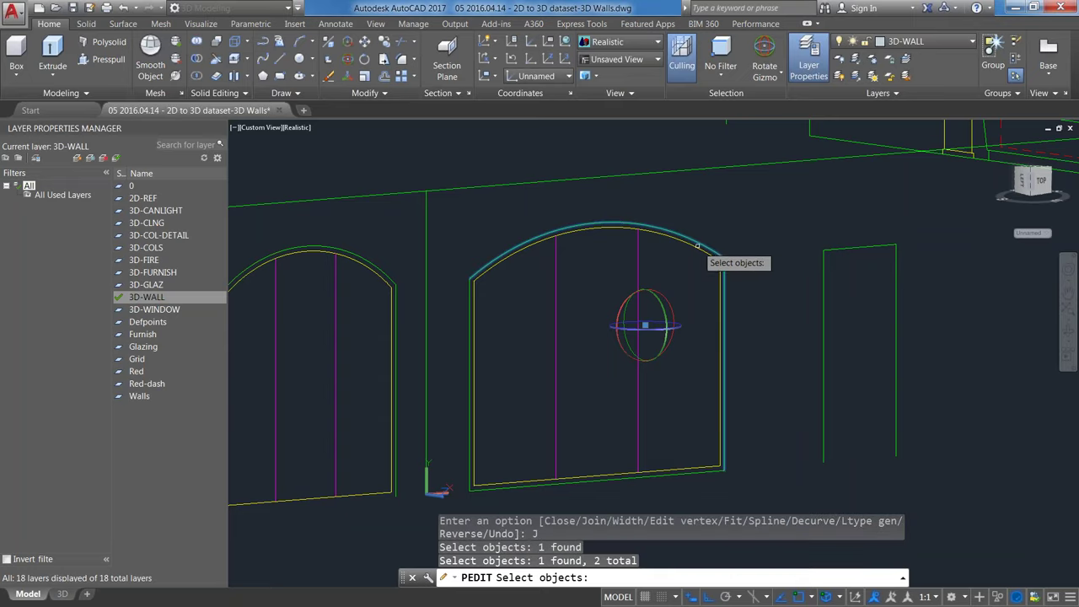
click(468, 344)
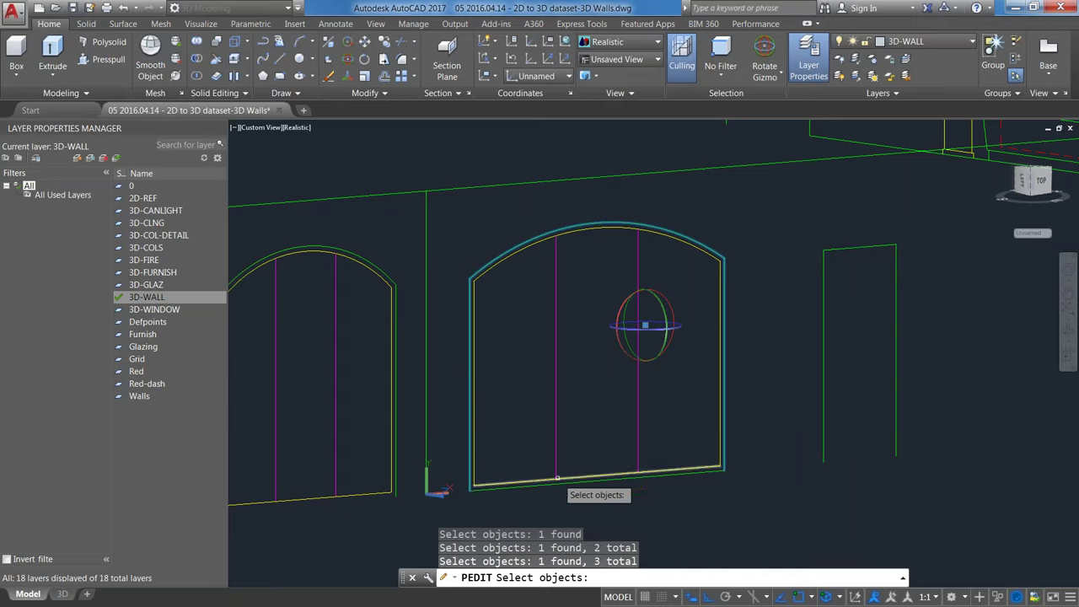
click(558, 479)
key(Return)
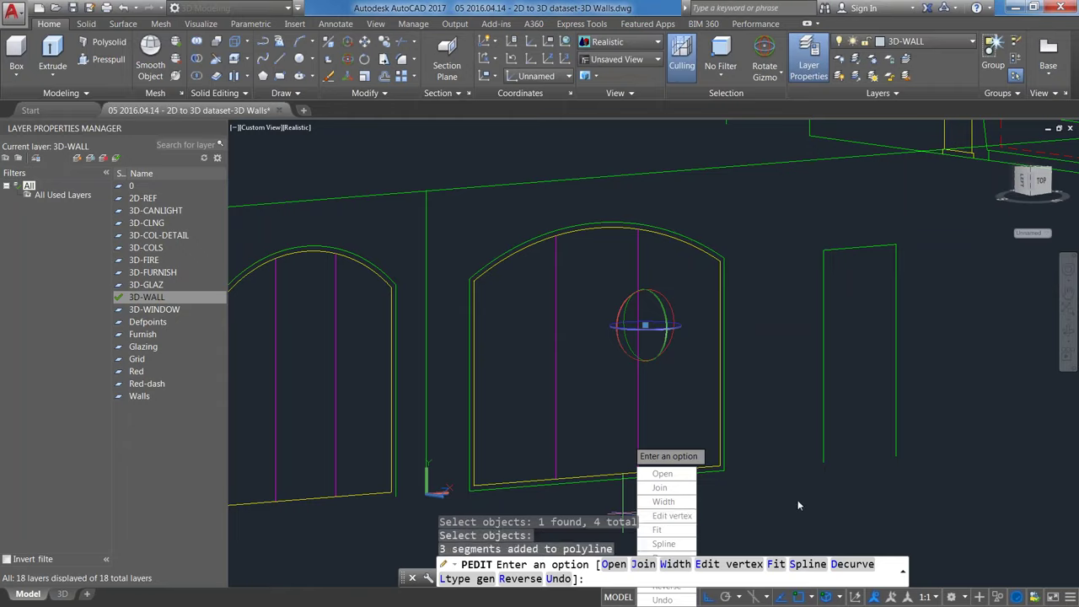
scroll(630, 457, down, 4)
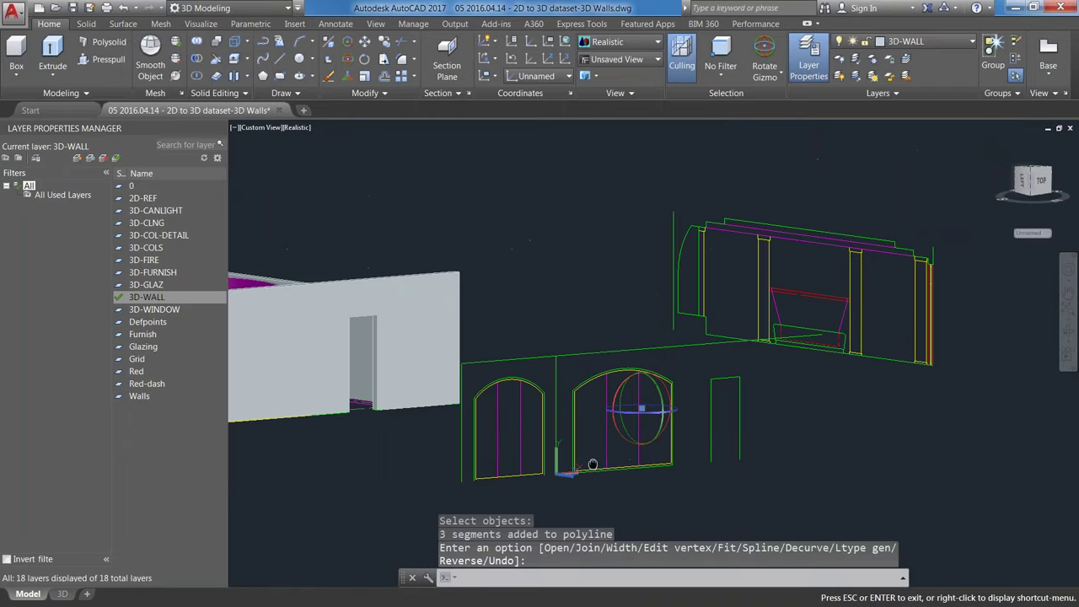
middle_drag(592, 464, 710, 442)
key(Return)
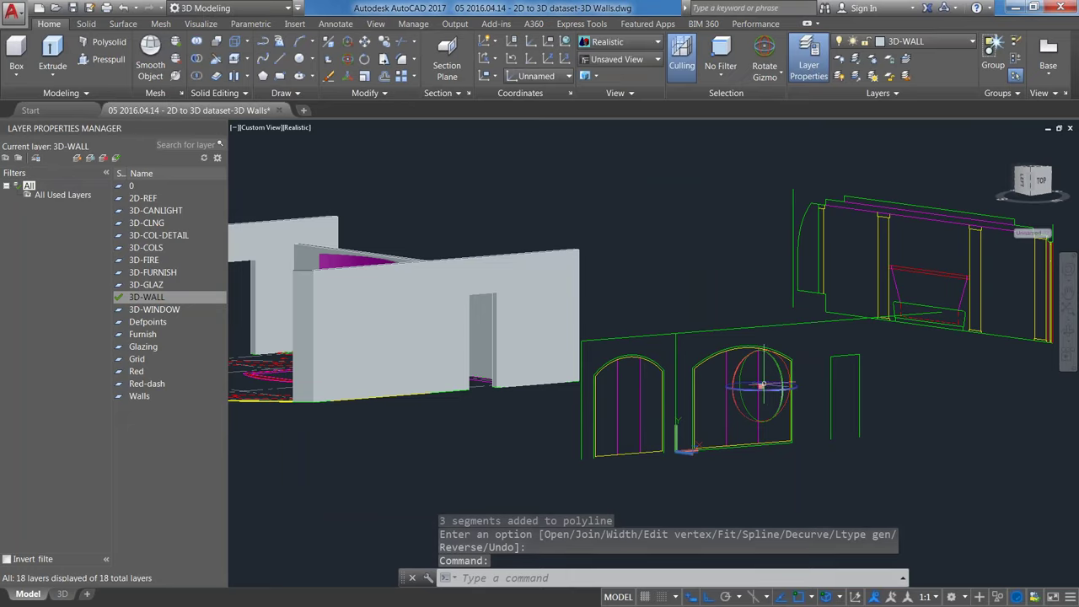
Step: Set the gizmo to No Gizmo and switch the visual style to Shaded
click(780, 76)
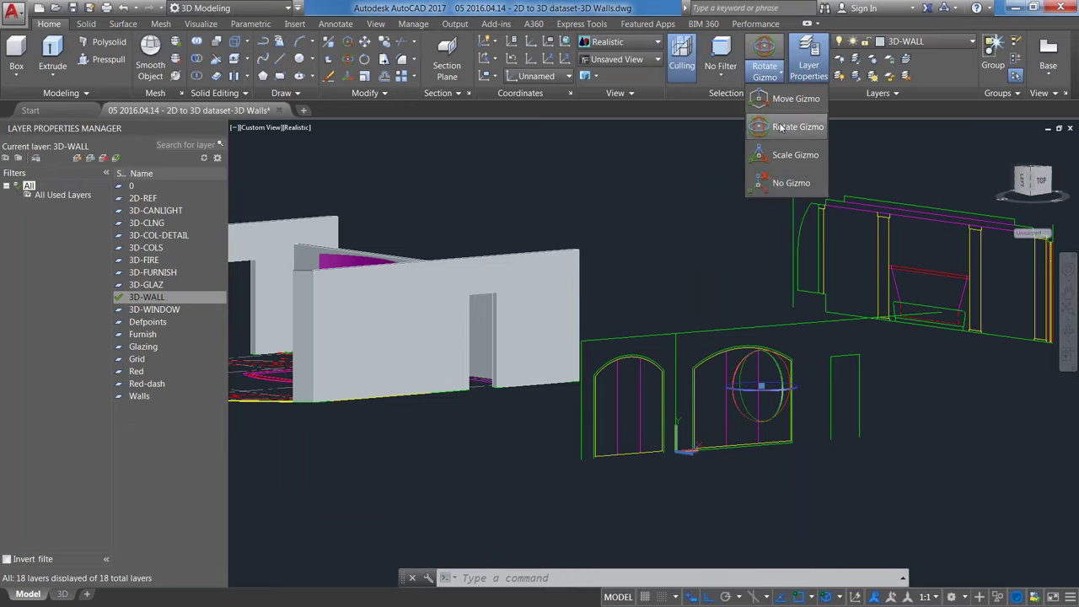
click(786, 183)
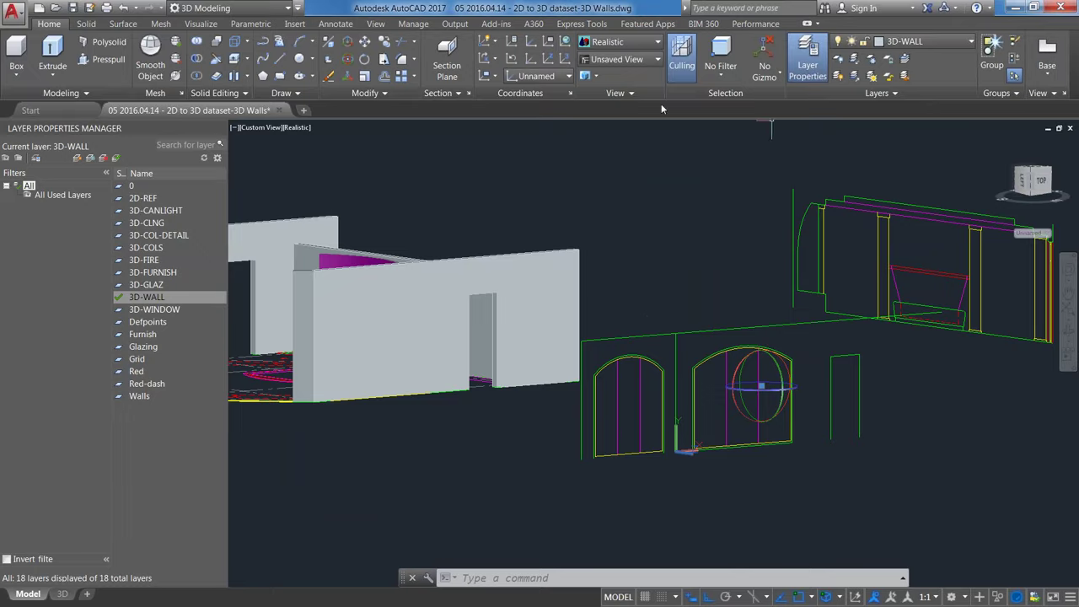
click(658, 44)
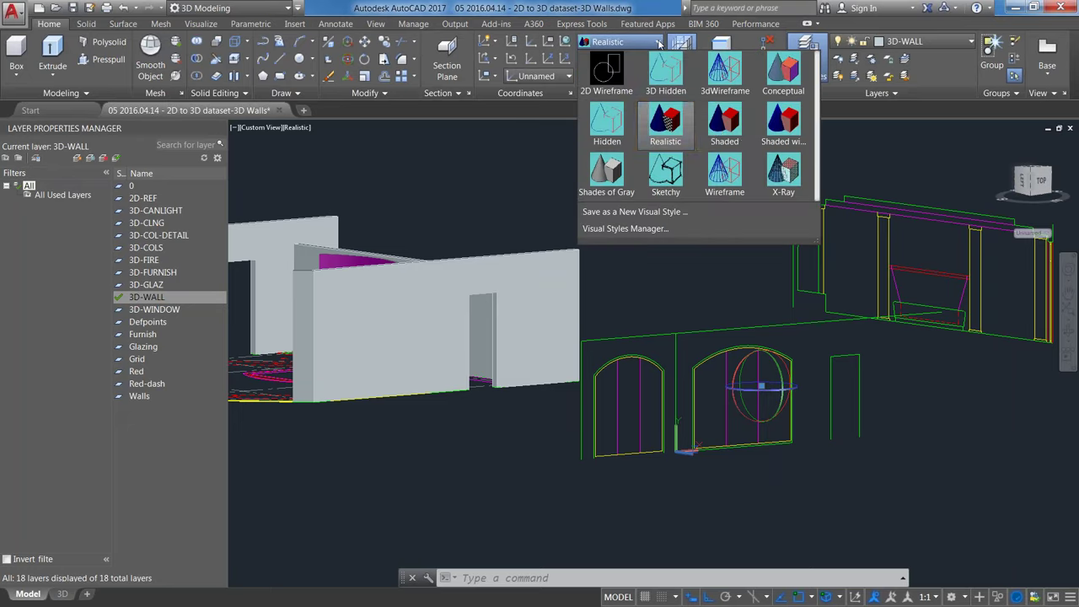
click(724, 123)
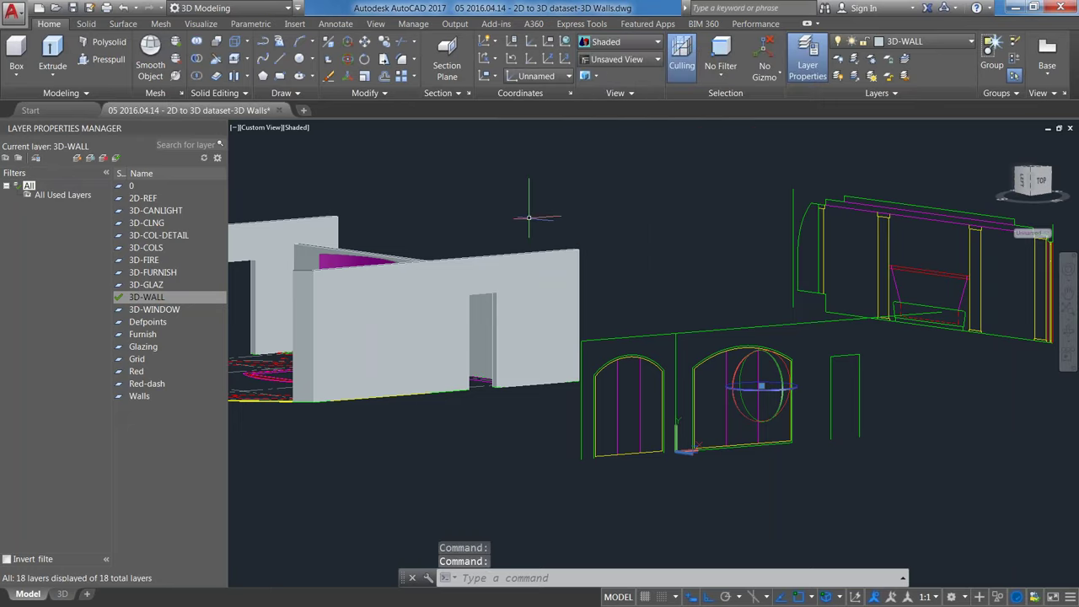
Step: Regenerate the display and return the visual style to Realistic
text(regen)
key(Return)
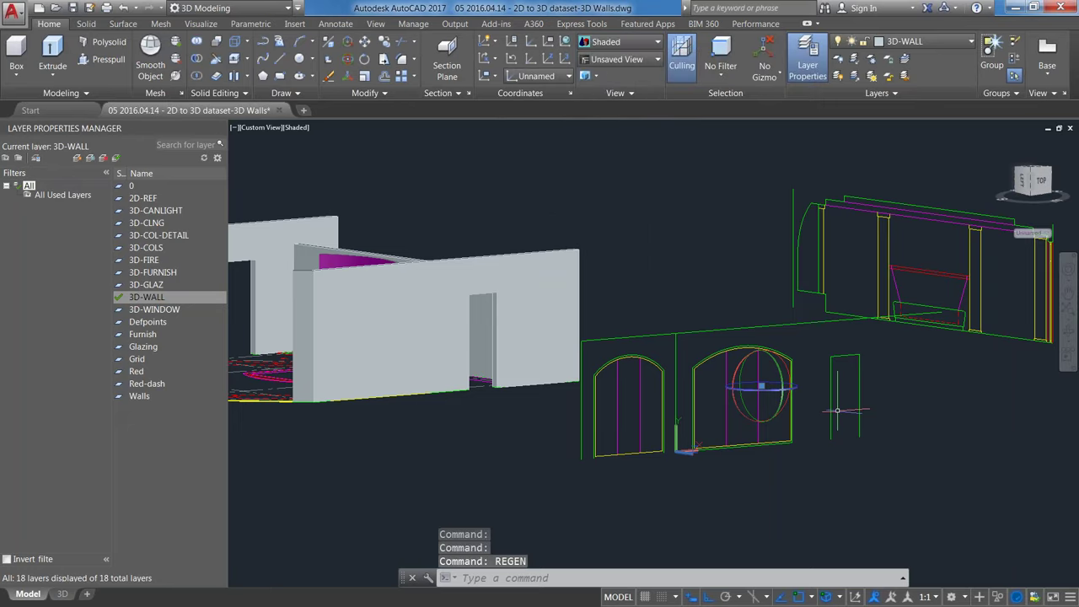
scroll(836, 410, up, 3)
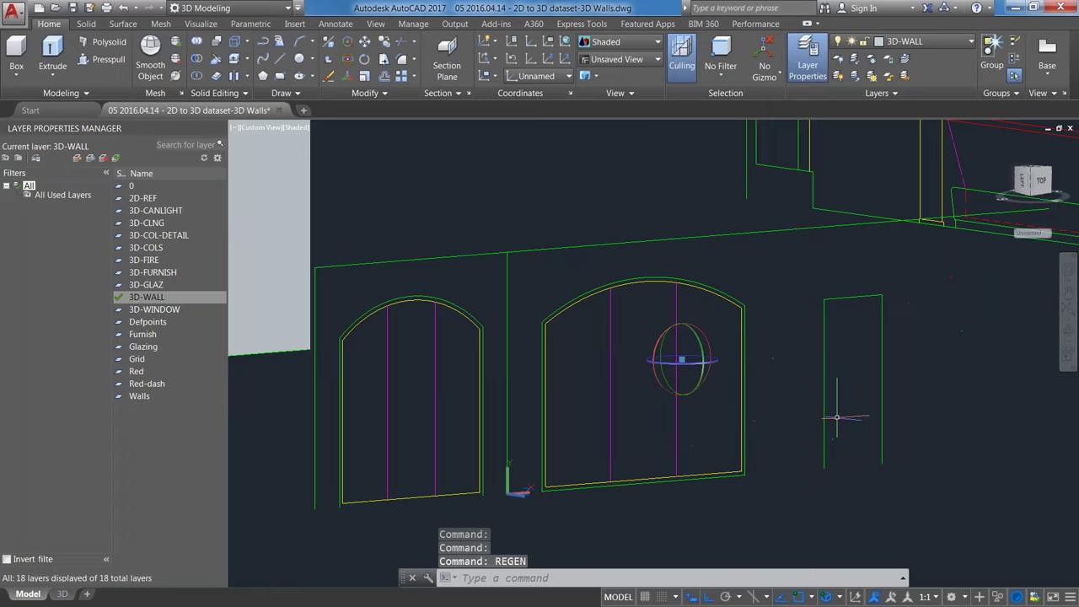
click(658, 44)
click(662, 178)
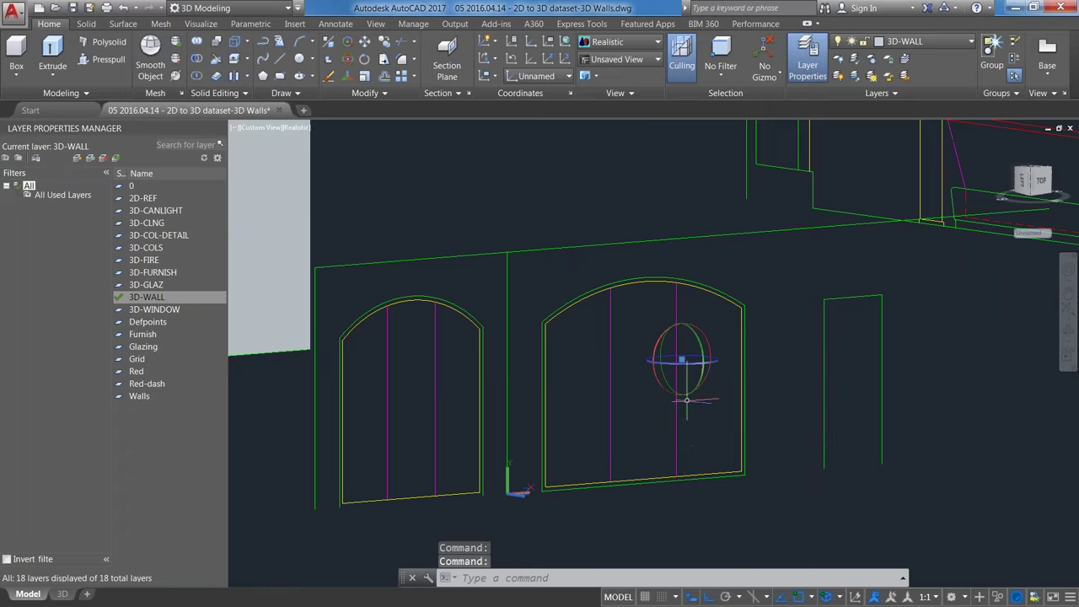
key(Escape)
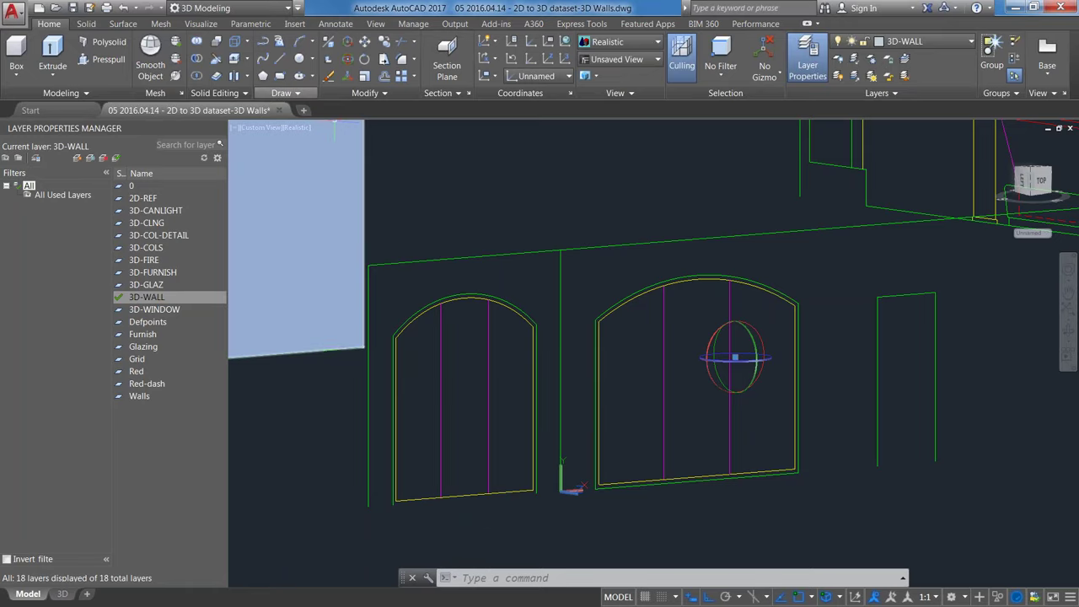
Step: Extrude the arched window outline to a far point, then undo that extrusion
click(52, 52)
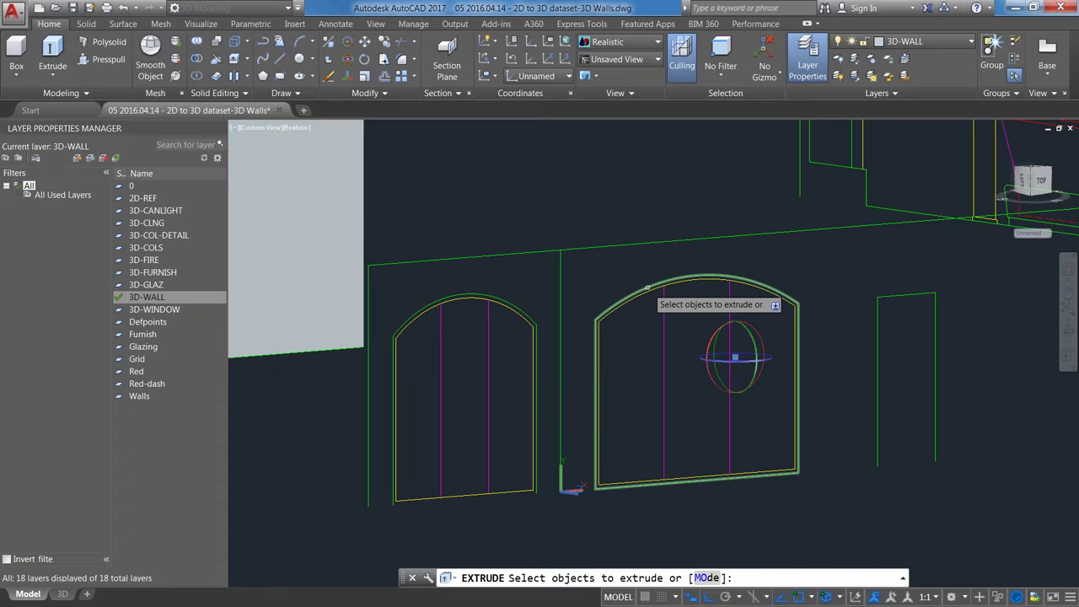
click(647, 287)
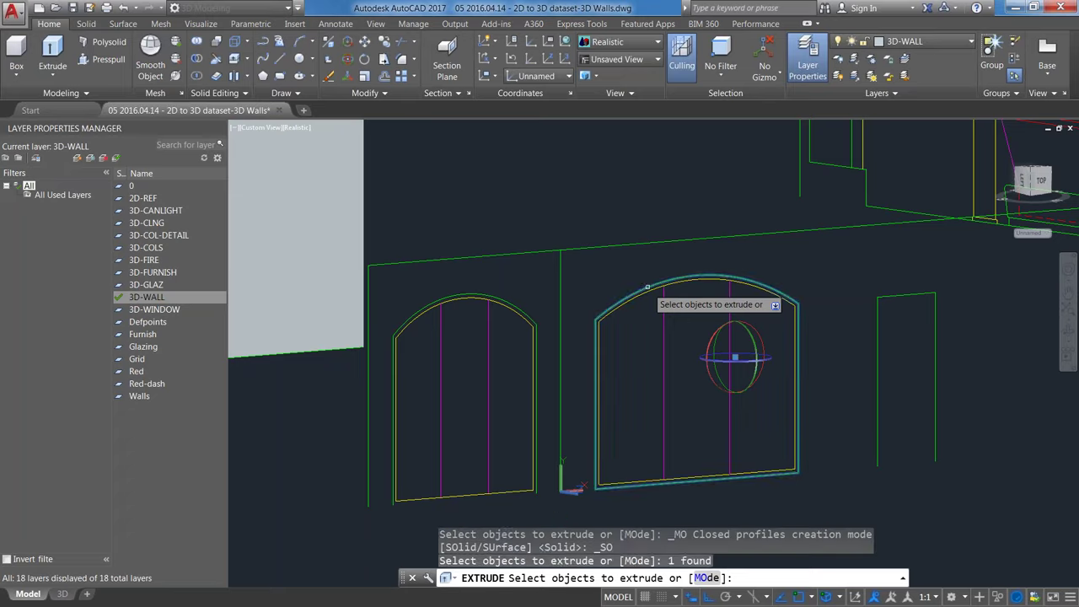
key(Return)
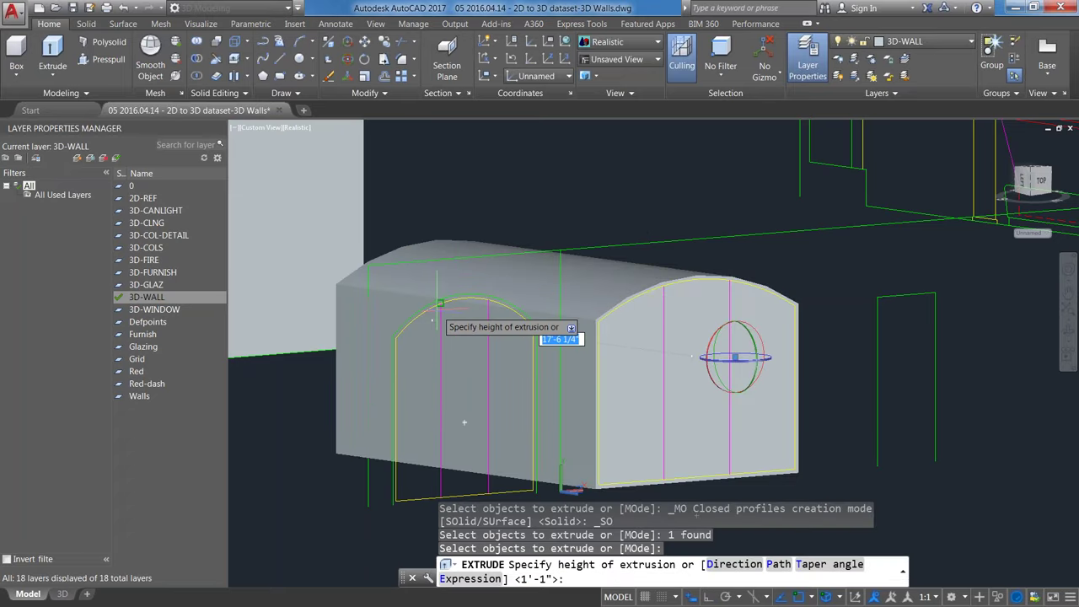
middle_drag(464, 421, 691, 337)
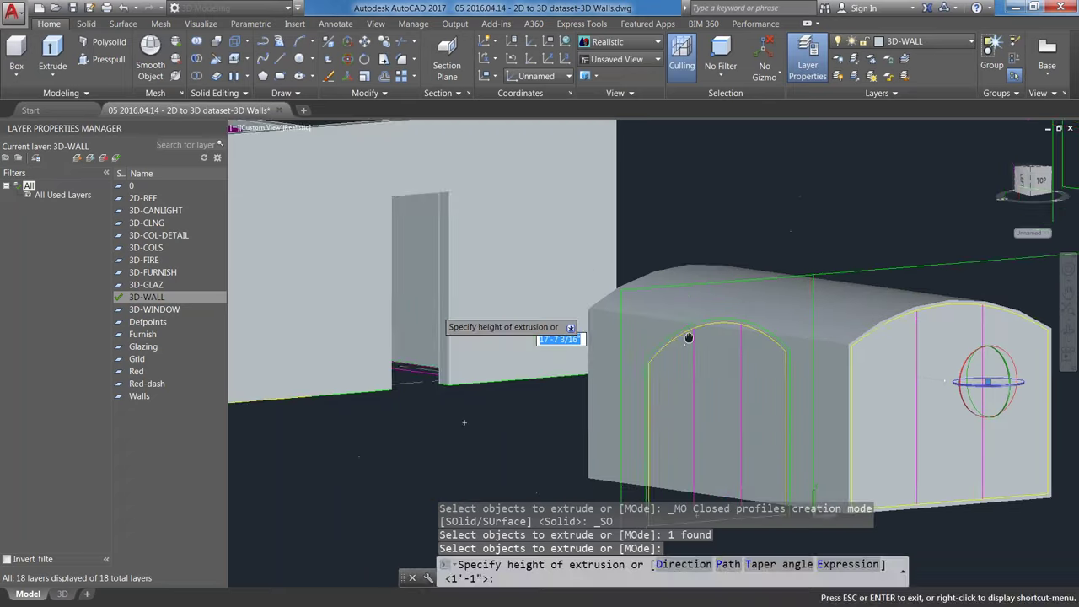
scroll(606, 437, down, 3)
key(Escape)
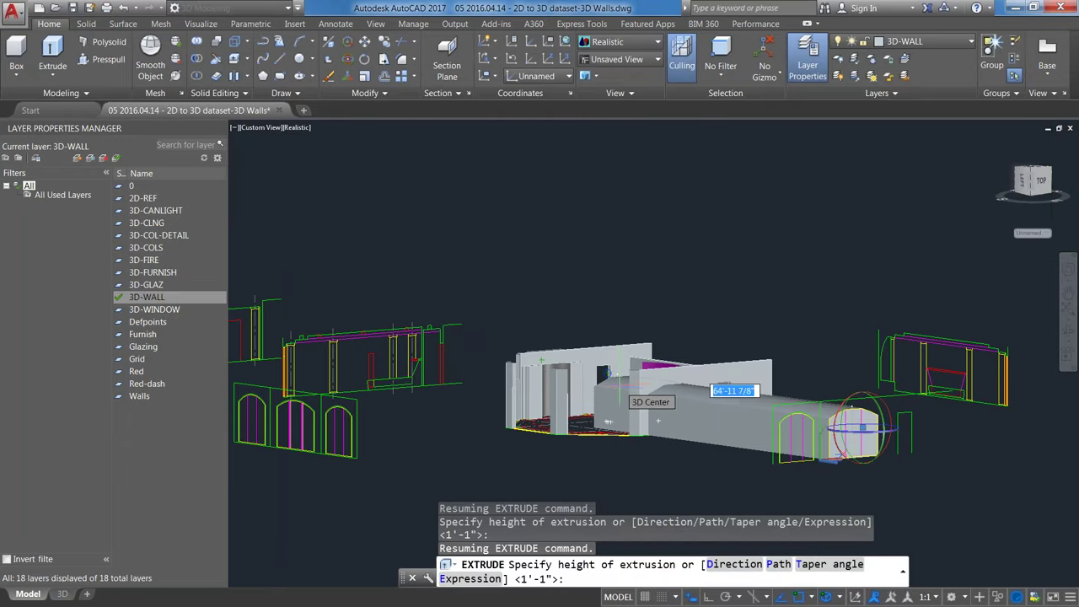
shift+middle_drag(607, 371, 560, 389)
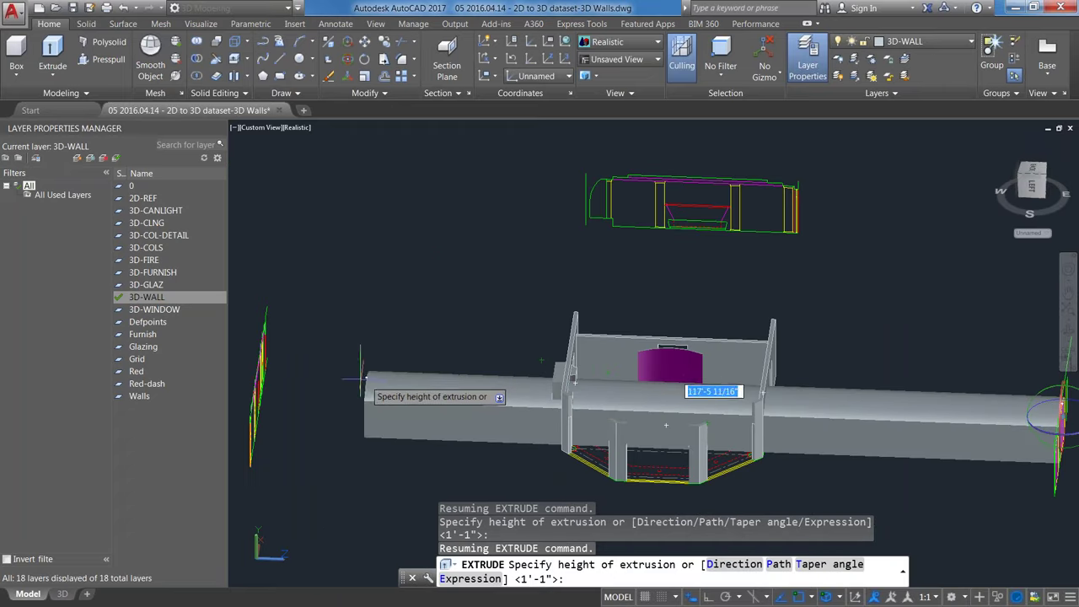
click(305, 377)
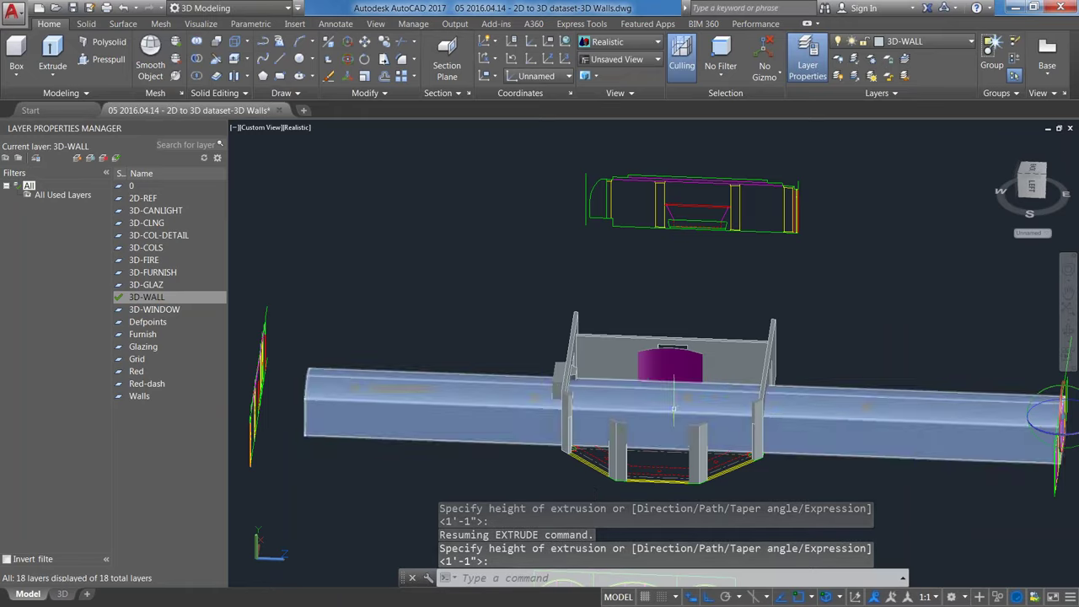
text(u)
key(Return)
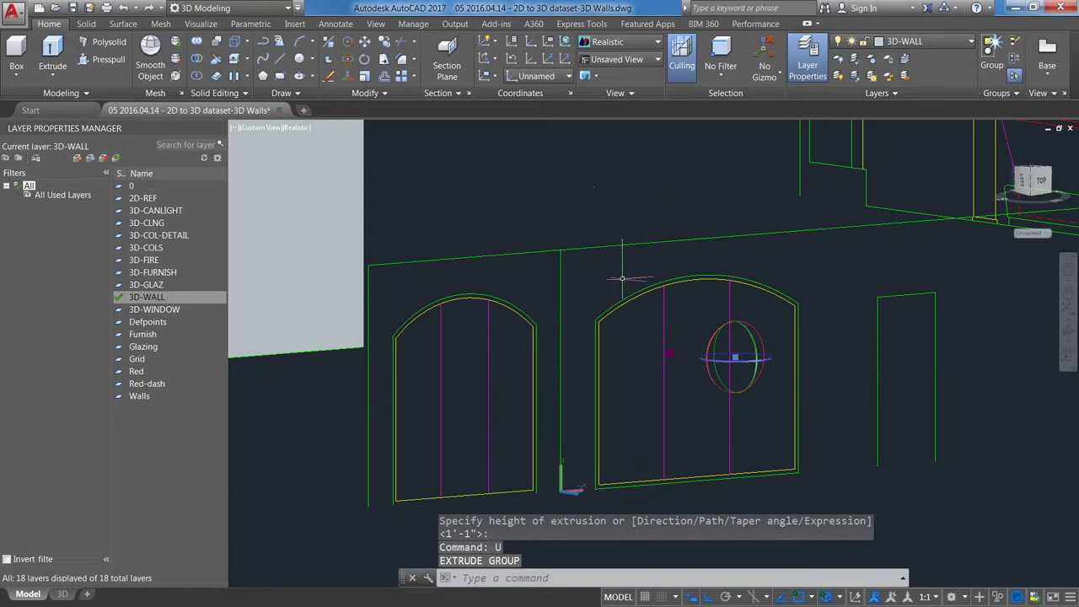
Step: Extrude the arched window outline again to a length running through the room
click(52, 52)
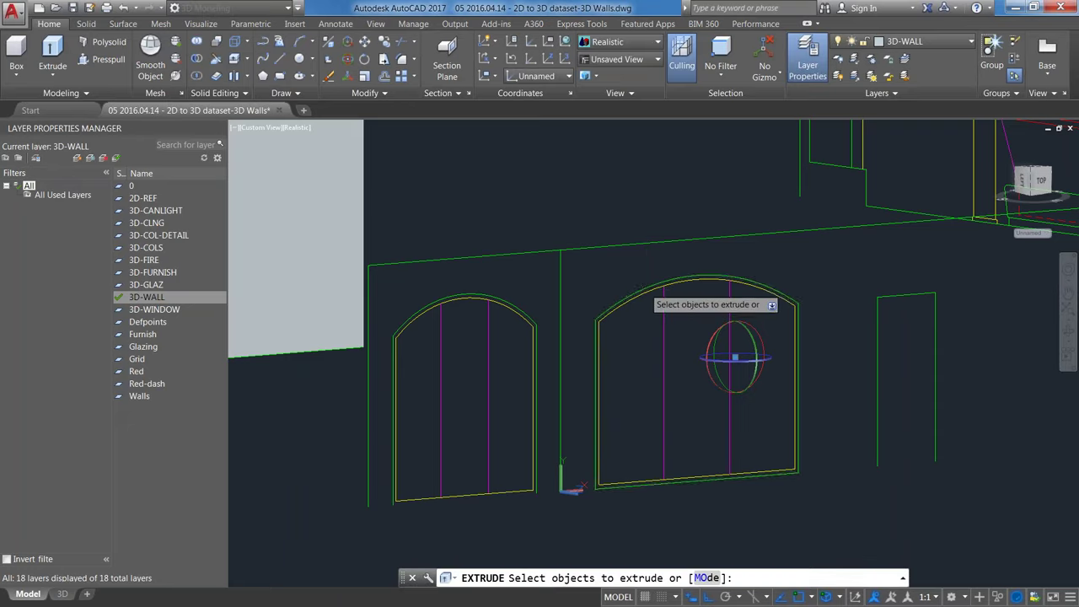
click(651, 286)
key(Return)
scroll(625, 380, down, 4)
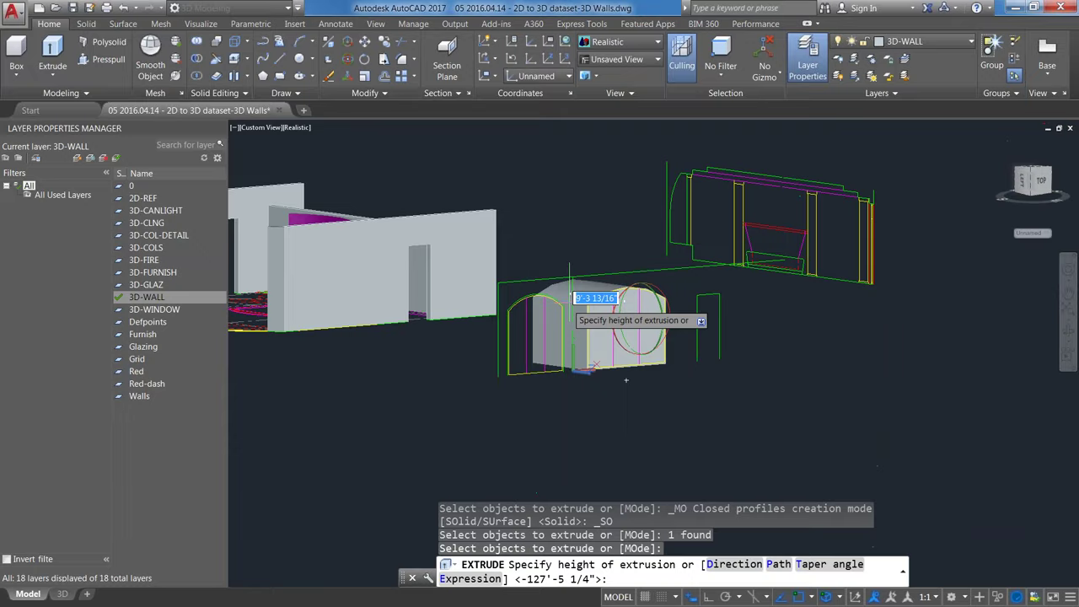
mouse_move(625, 380)
shift+middle_down()
mouse_move(610, 367)
mouse_move(625, 381)
shift+middle_up()
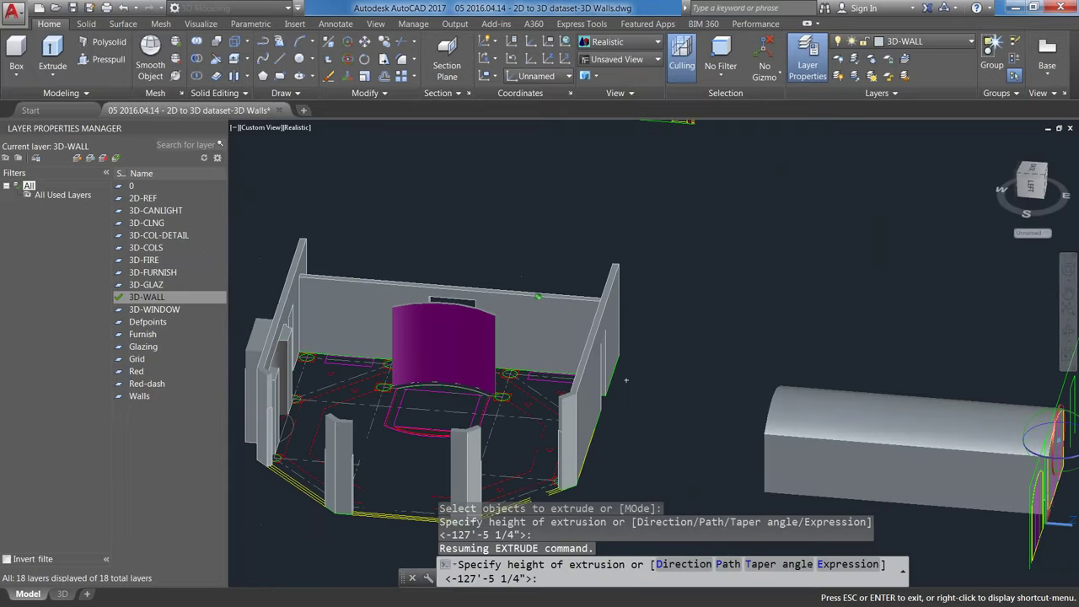
click(539, 367)
key(Return)
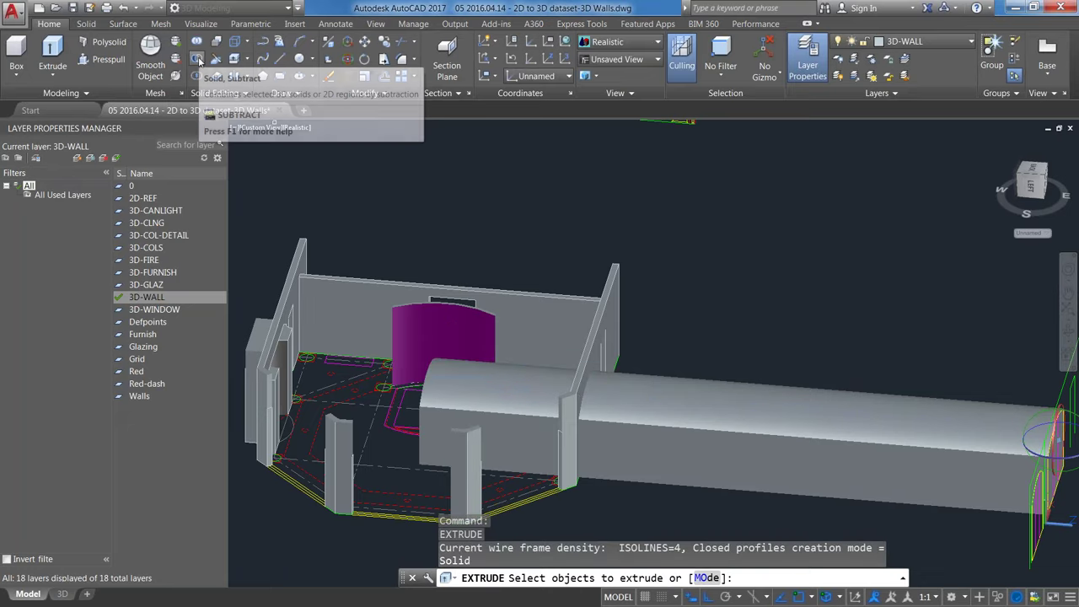
Step: Attempt a SUBTRACT of the long arched solid from the walls solid
click(197, 59)
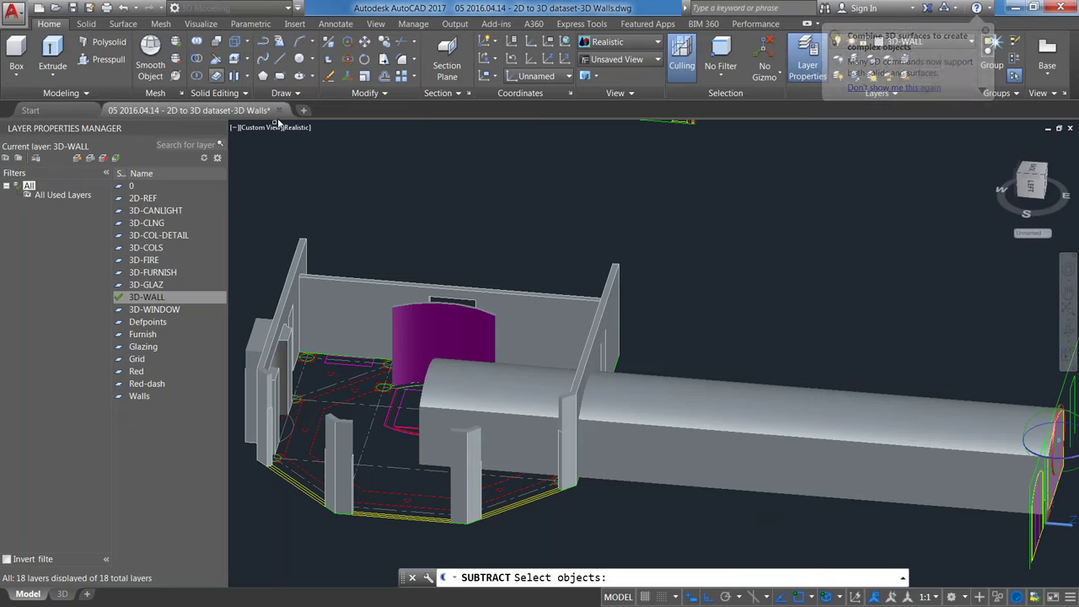
click(547, 290)
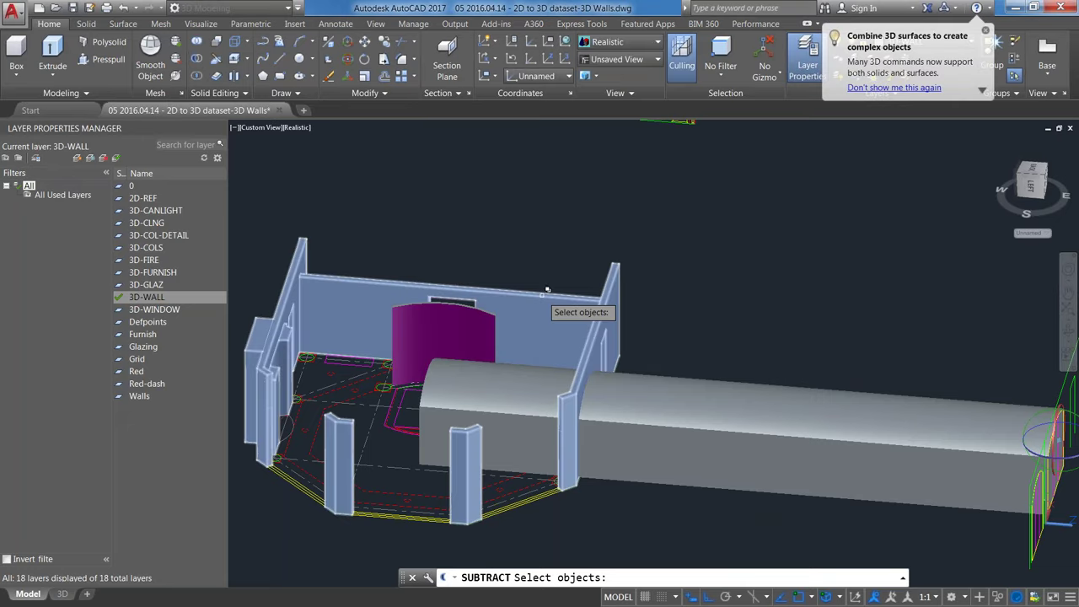
click(547, 290)
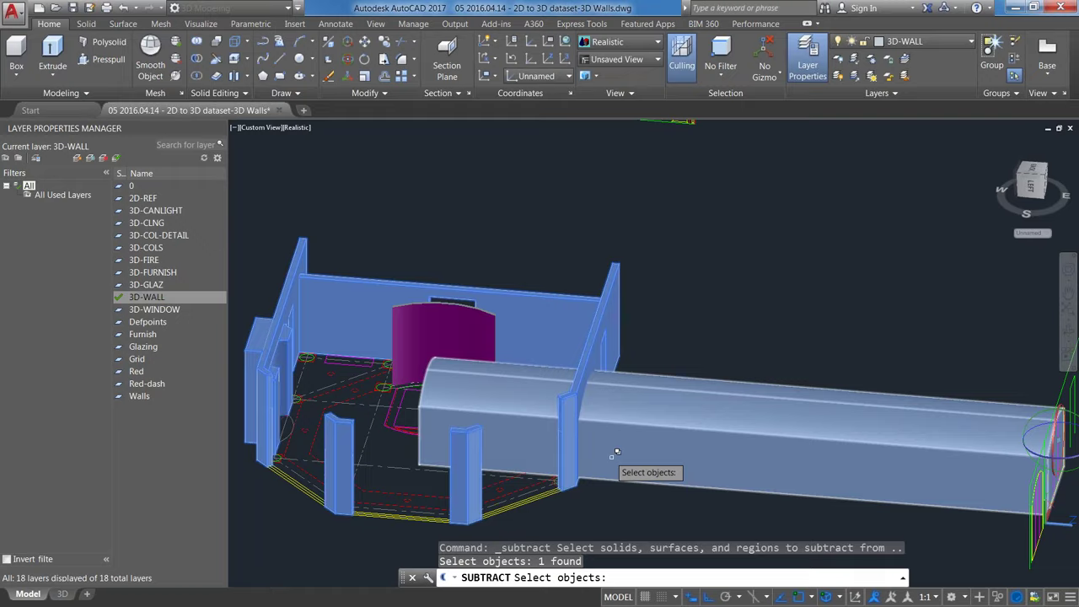
middle_drag(615, 453, 775, 406)
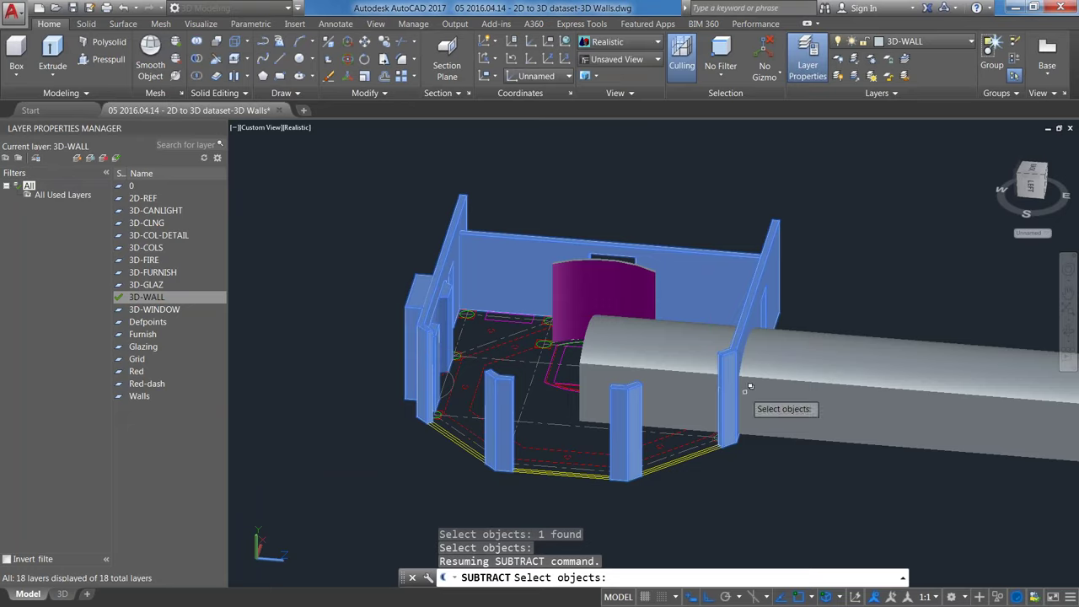
click(825, 383)
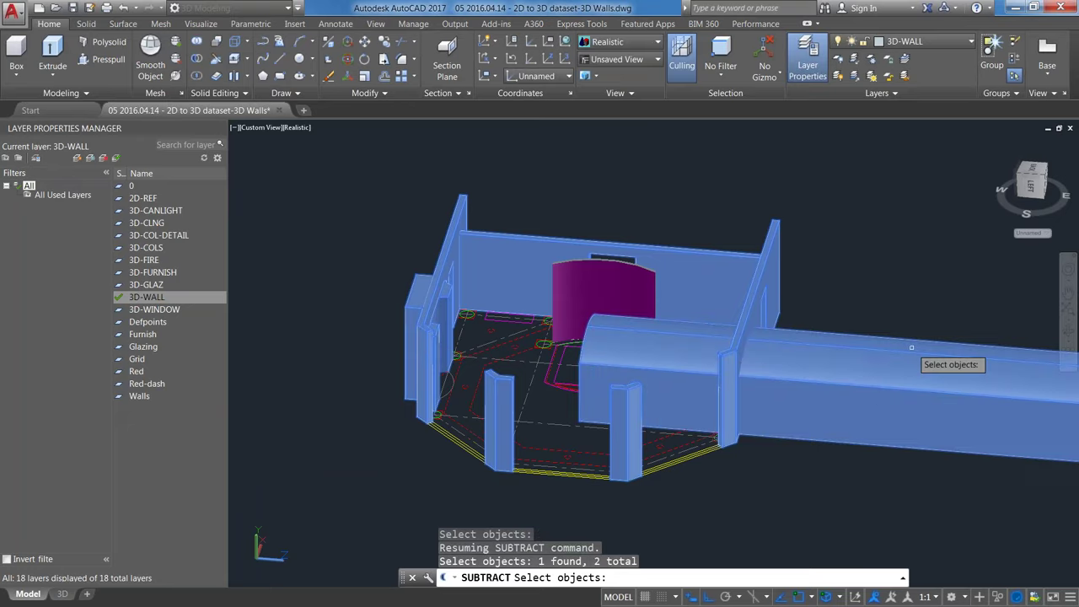
key(Return)
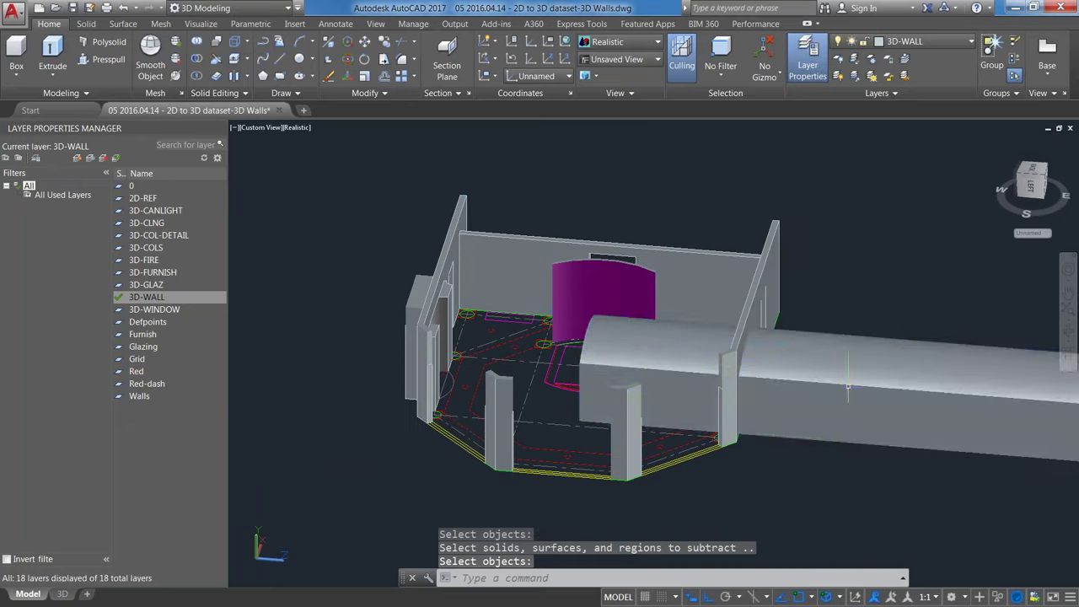
shift+middle_drag(911, 354, 826, 363)
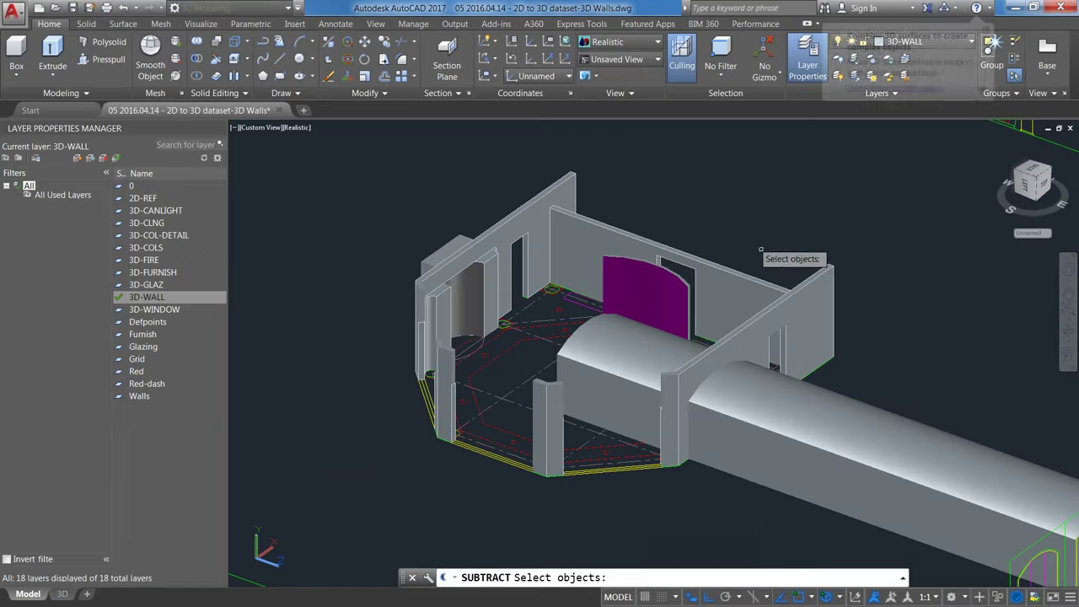
click(805, 291)
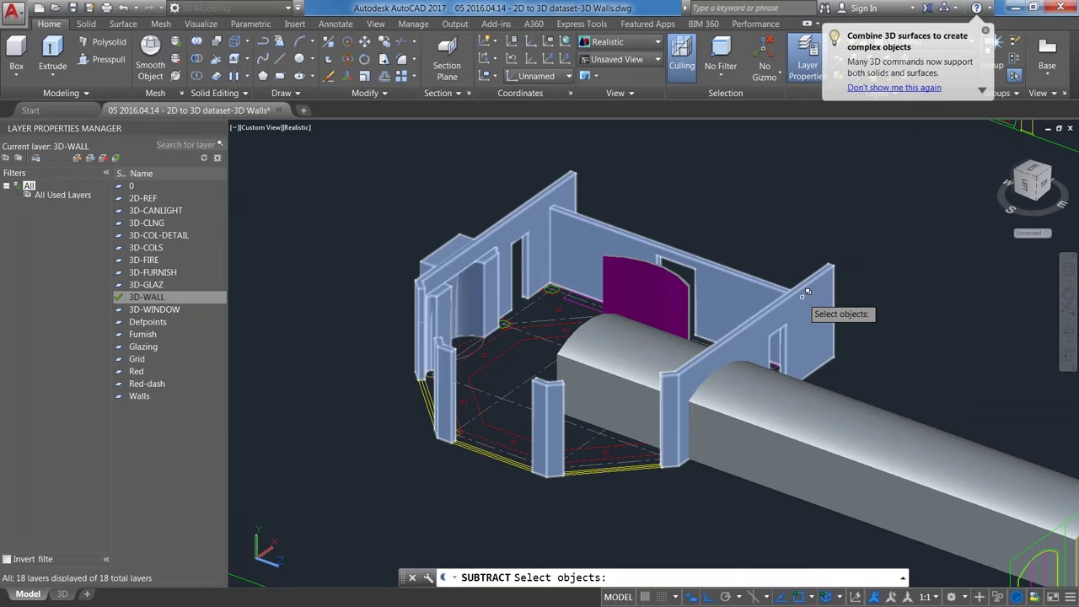
click(842, 402)
click(842, 402)
key(Return)
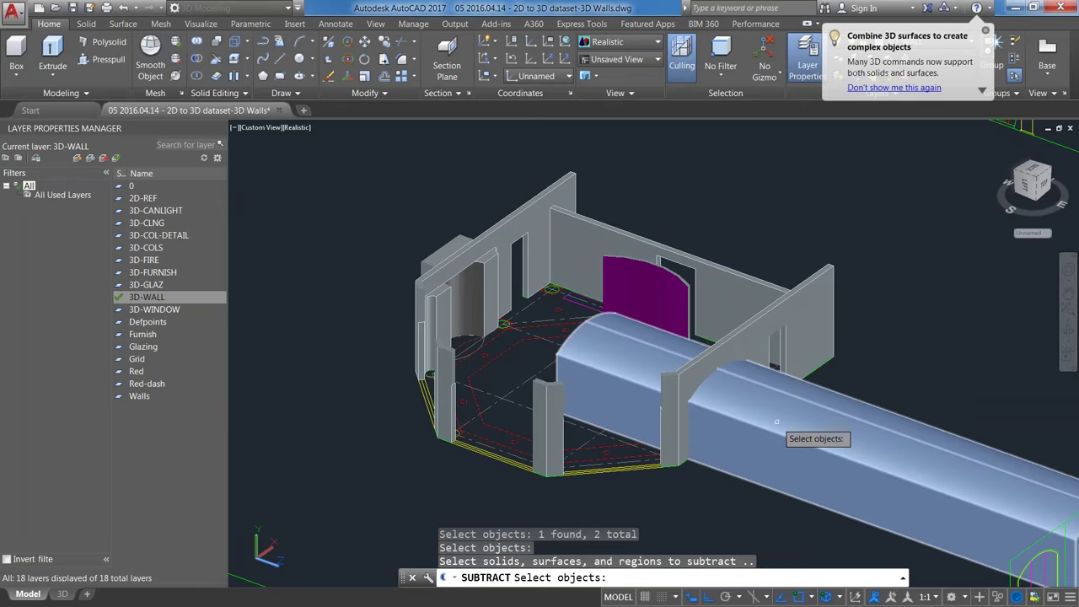
click(776, 421)
key(Return)
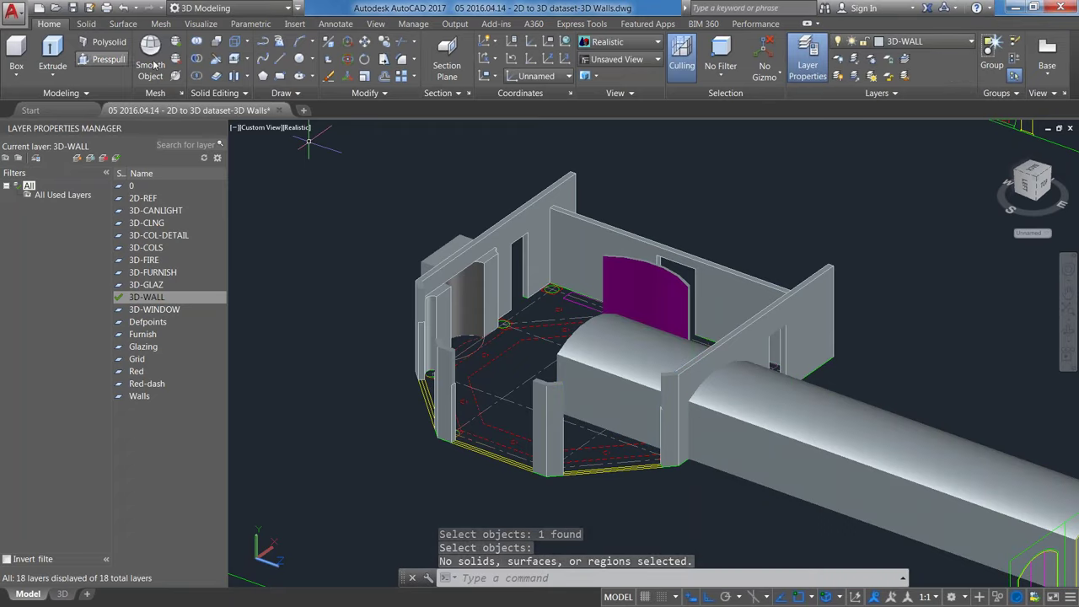
Step: Restart the subtraction with only the walls selected, then end it
key(Return)
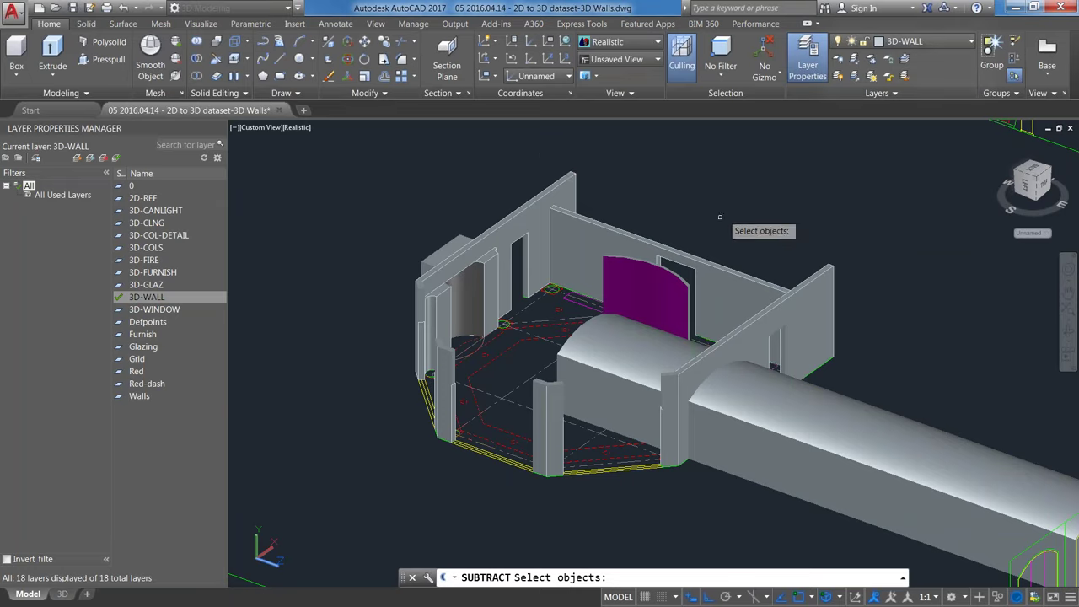
click(804, 288)
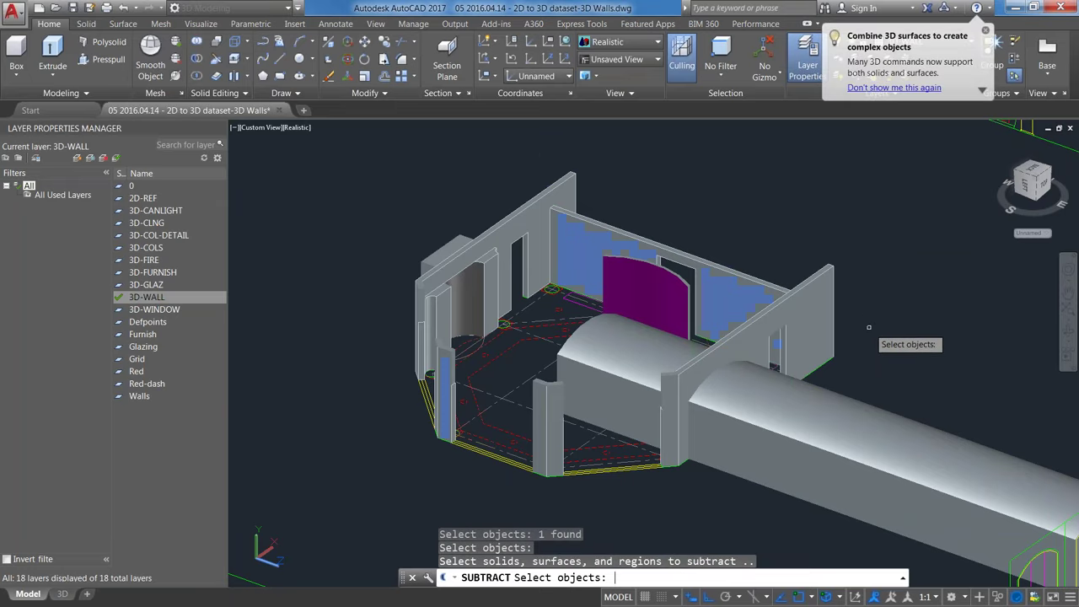
key(Return)
key(Return)
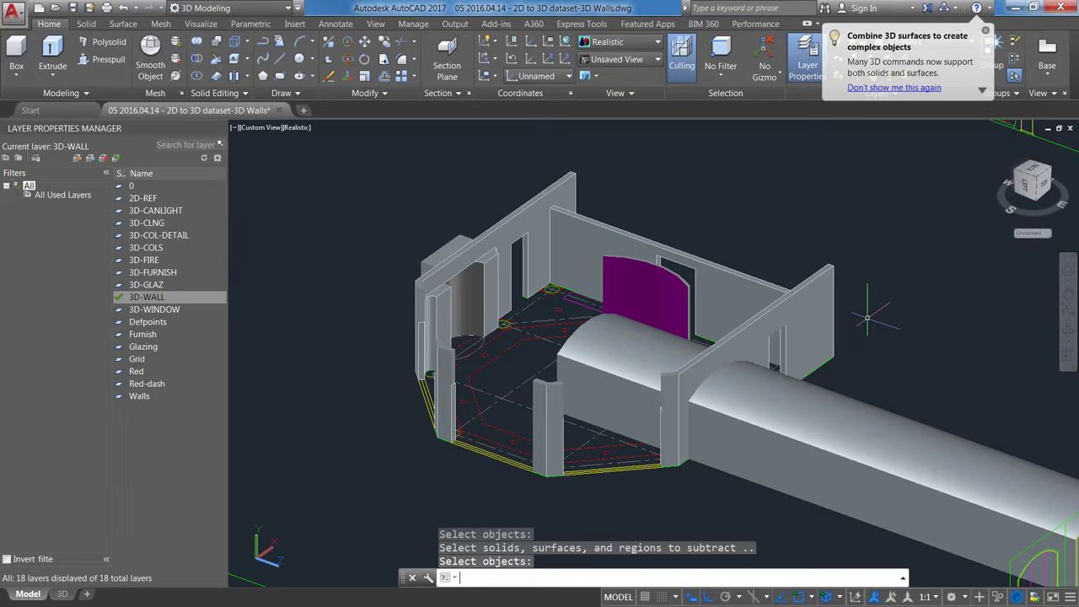
Step: Subtract the arched solid from the walls, carving the arched window opening
key(Return)
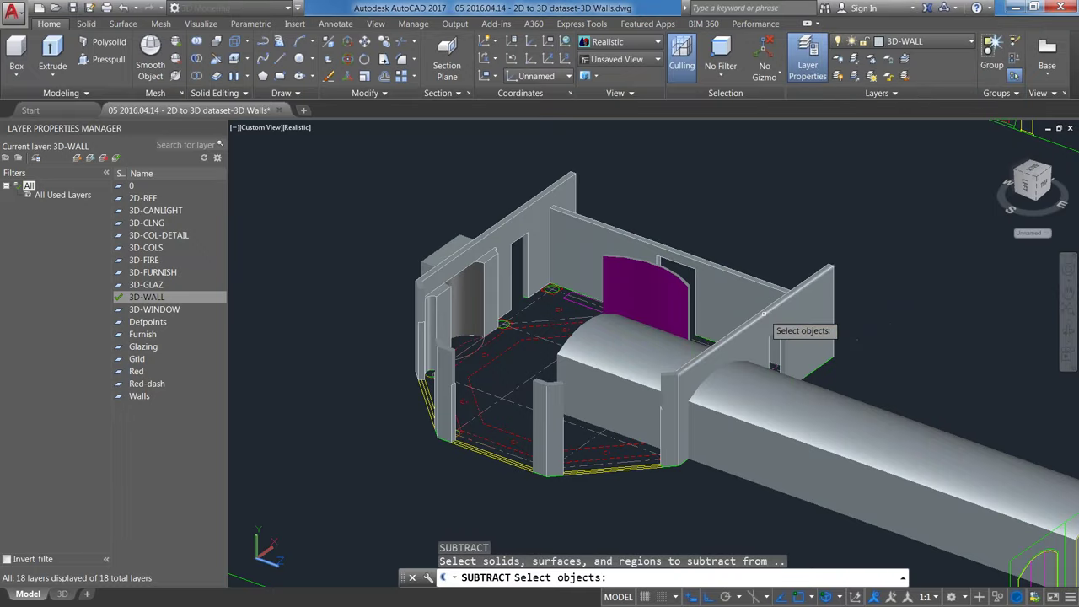
click(763, 345)
click(775, 337)
key(Return)
click(843, 457)
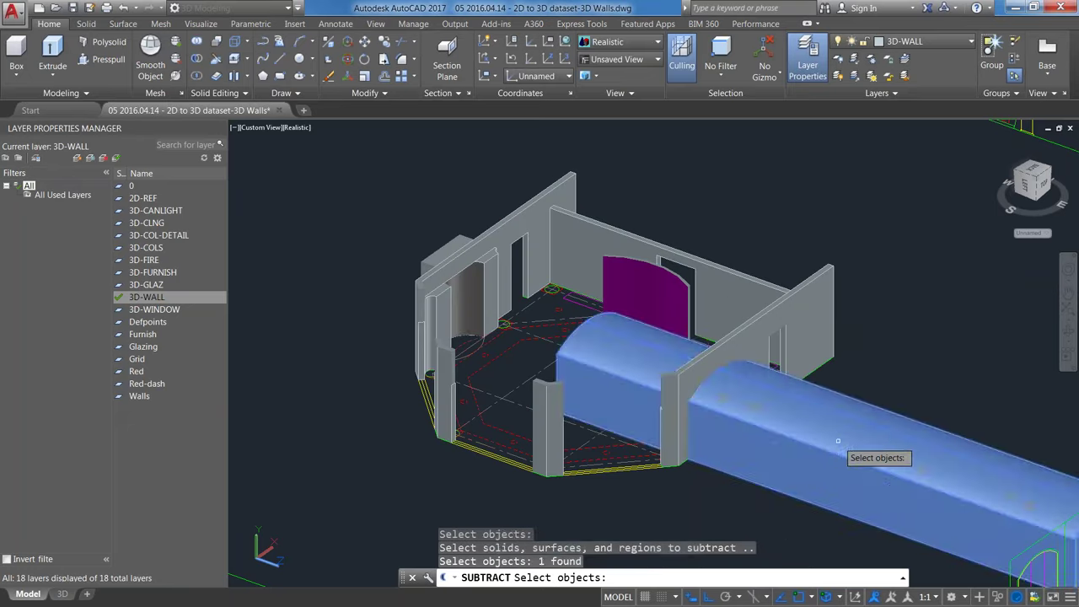
key(Return)
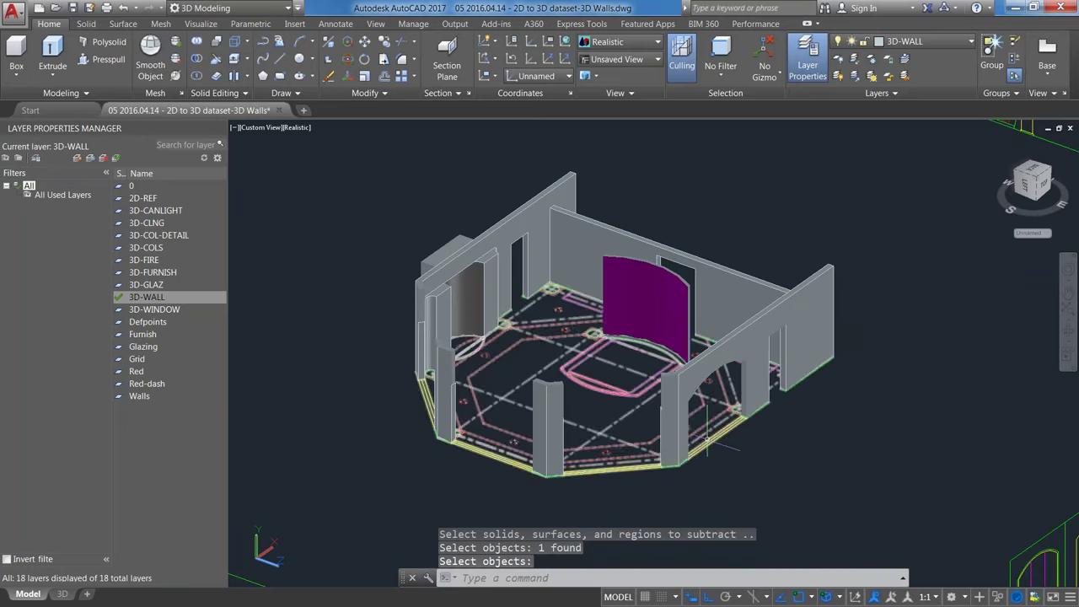
scroll(707, 436, up, 2)
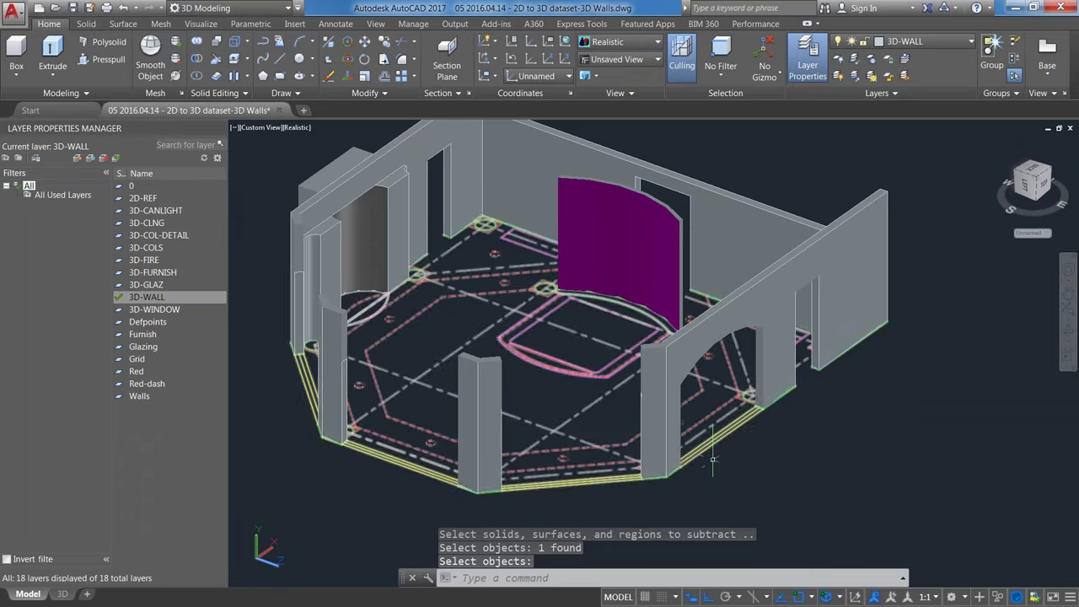
key(Return)
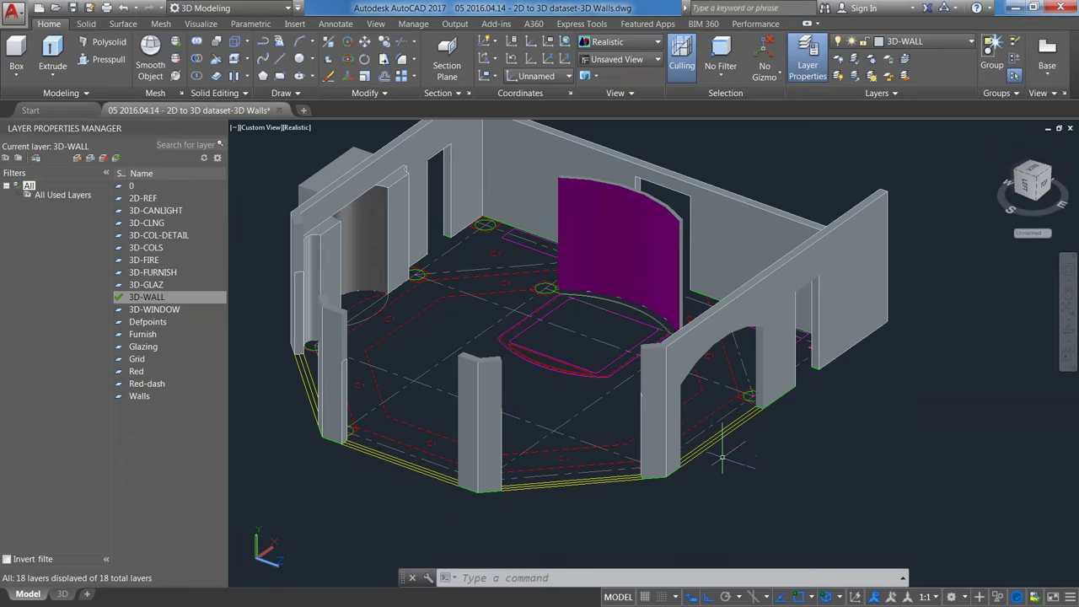
key(p)
key(Return)
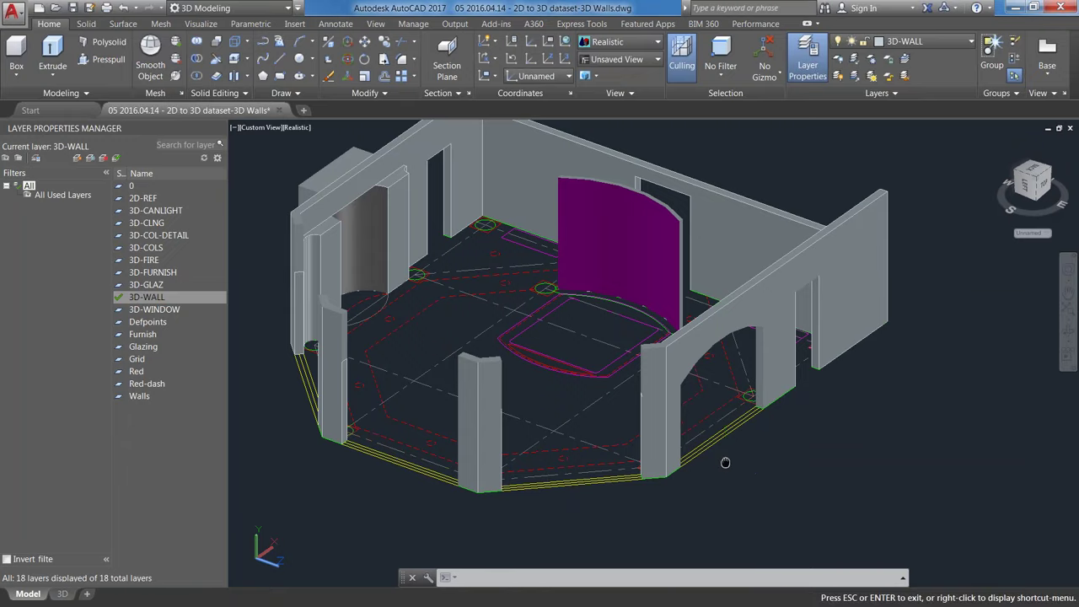
drag(724, 462, 731, 481)
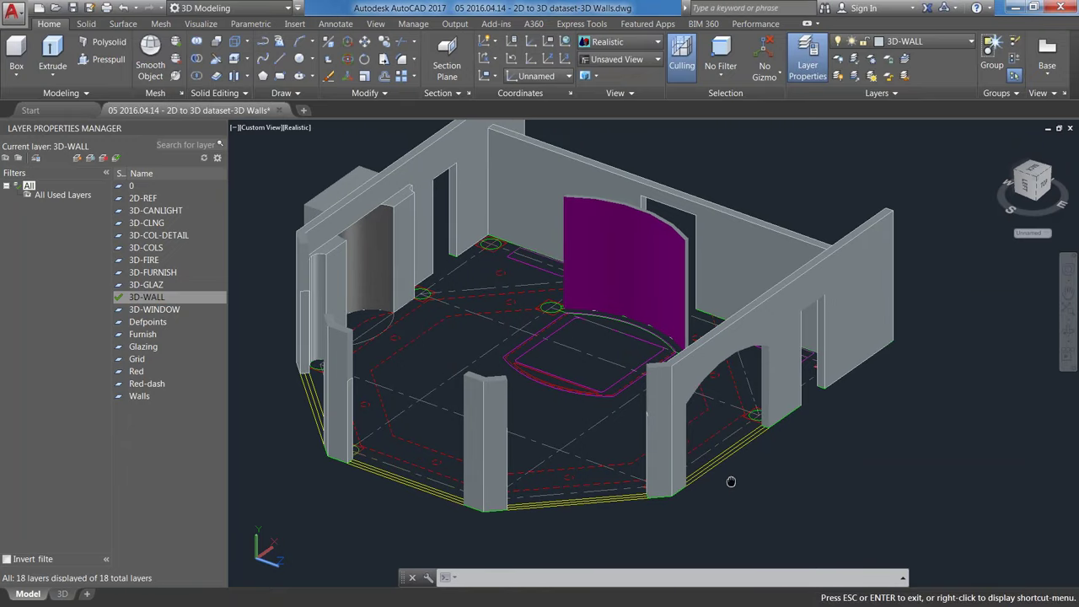
Step: Close the 3D Walls drawing, answering the save prompt, and open '07 … 3D Walls Punched.dwg'
key(Escape)
scroll(730, 481, up, 2)
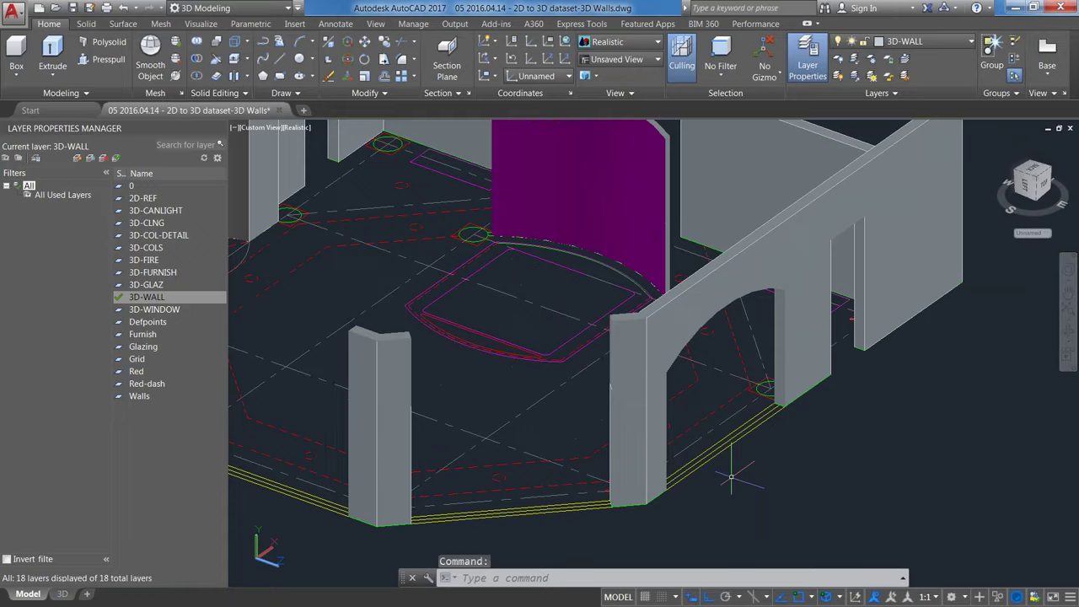
middle_drag(731, 477, 765, 456)
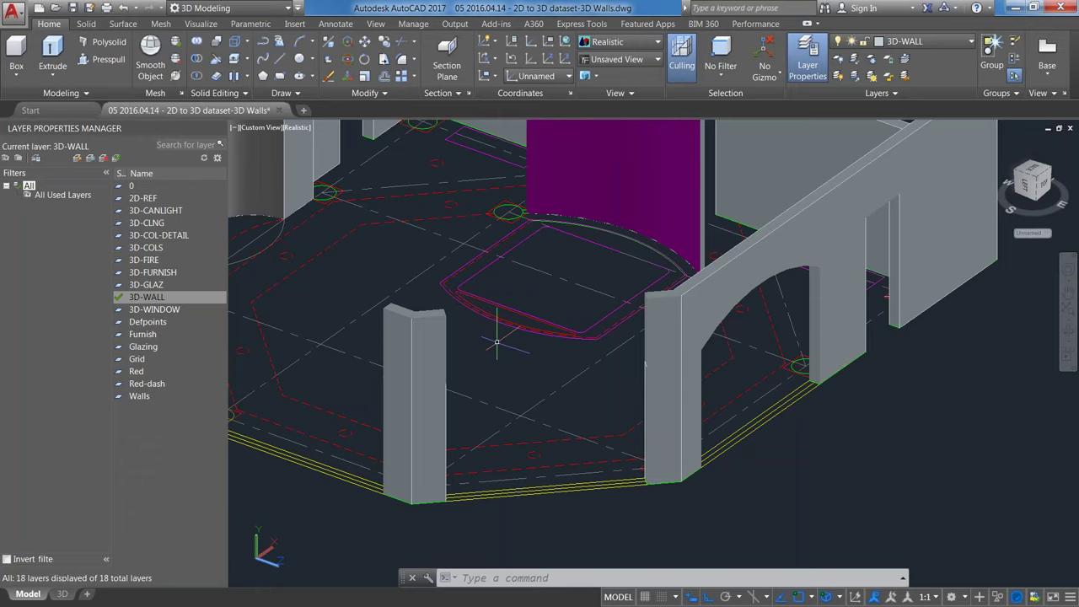
scroll(497, 341, down, 3)
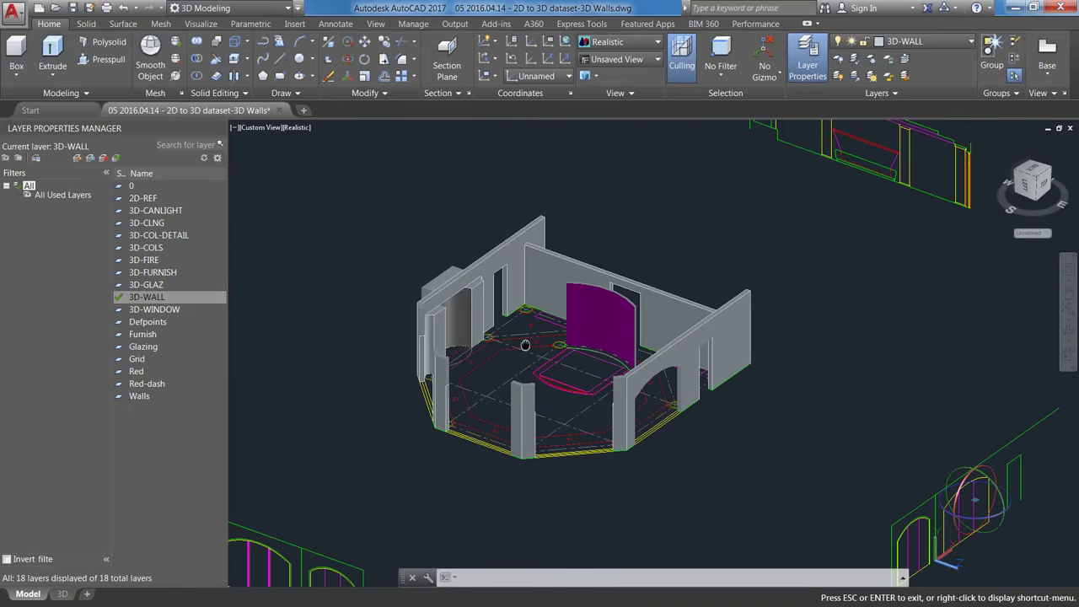
middle_drag(524, 345, 609, 366)
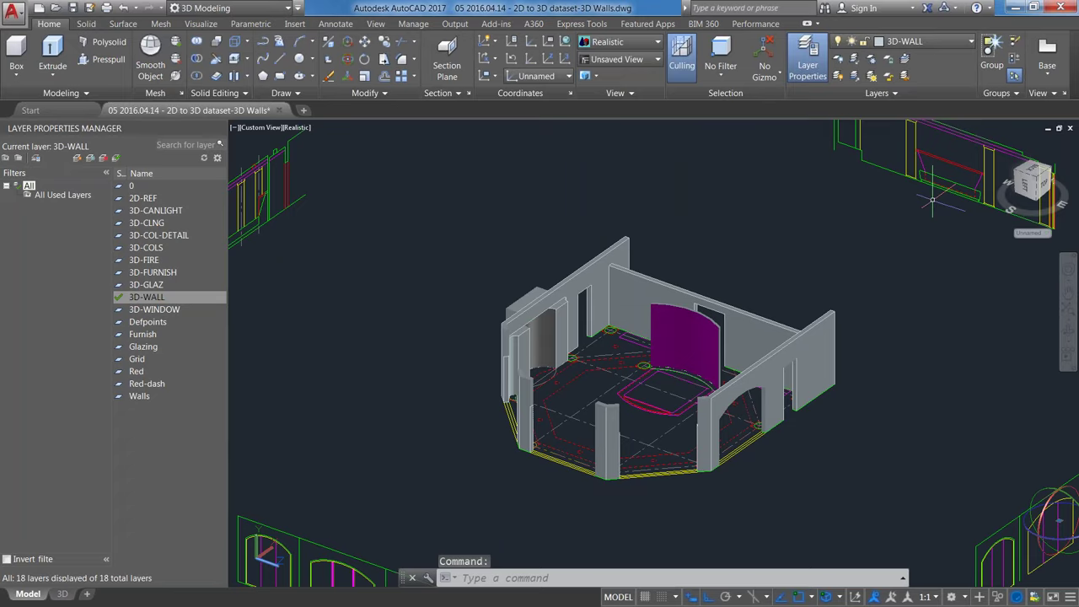
click(1070, 128)
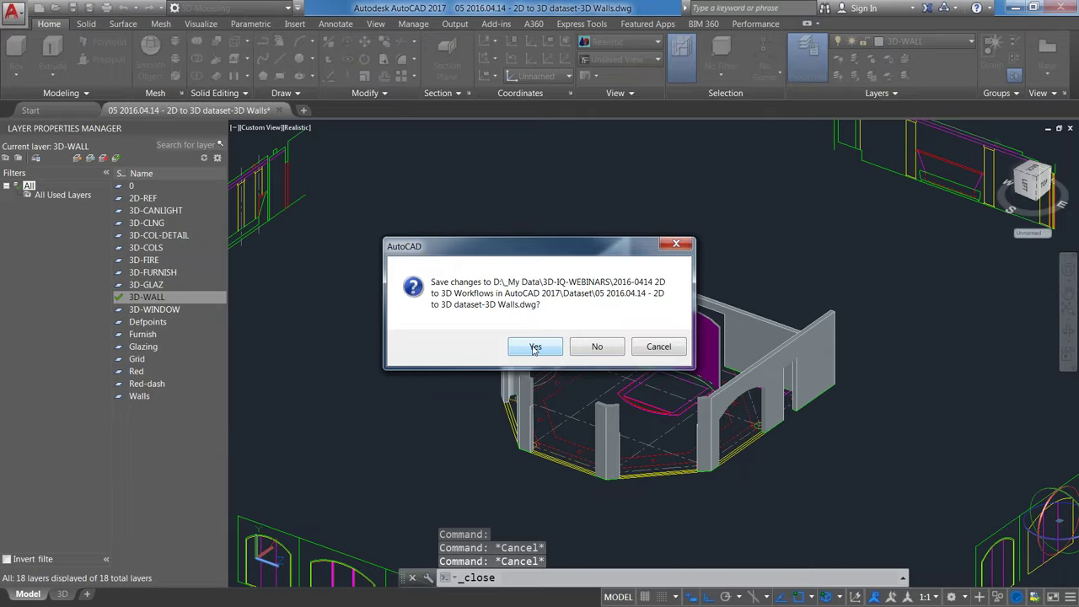
click(534, 346)
click(13, 13)
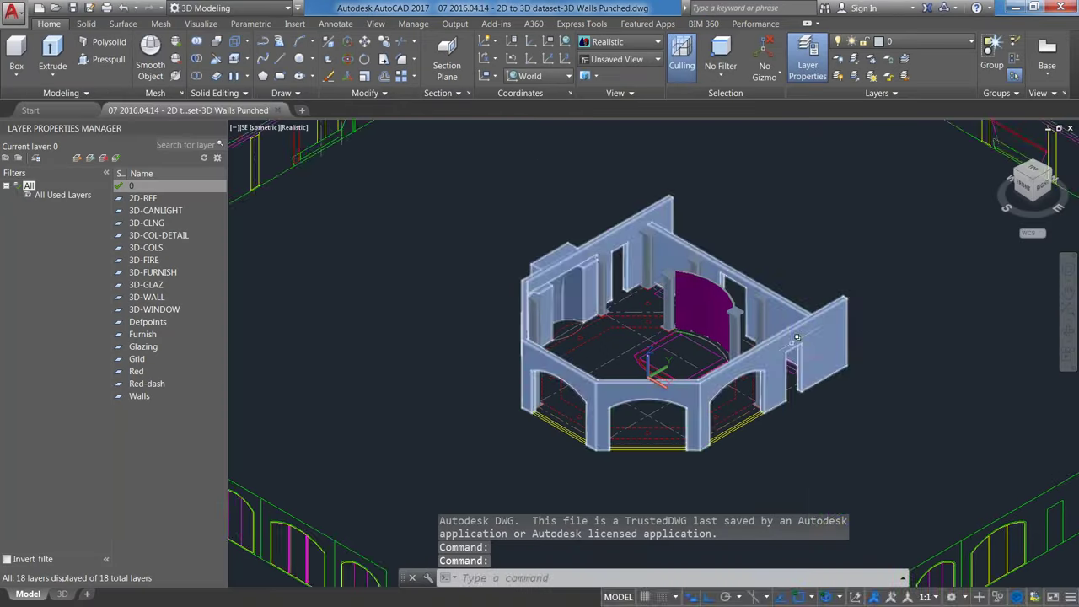
Step: Zoom in on the columns by the curved wall and select one to confirm it's a 3D-COLS block
middle_drag(797, 337, 706, 343)
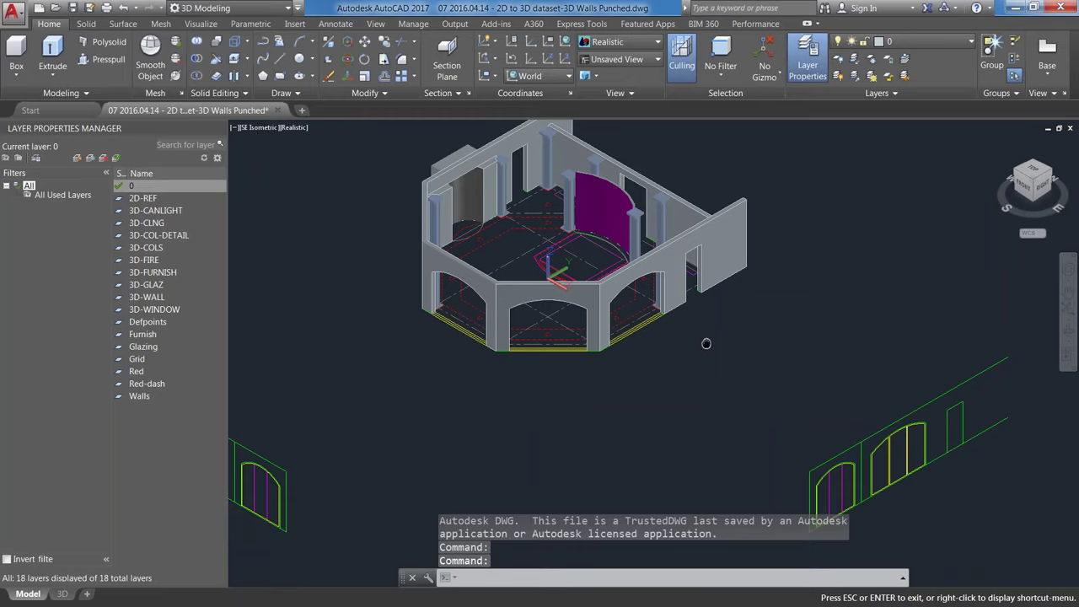
key(Escape)
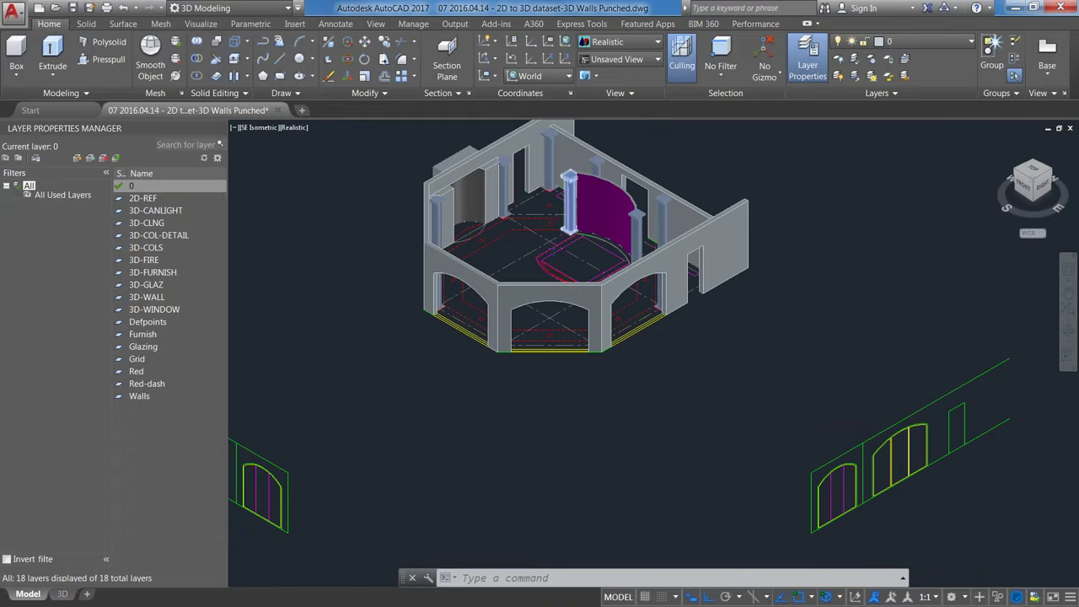
scroll(569, 223, up, 3)
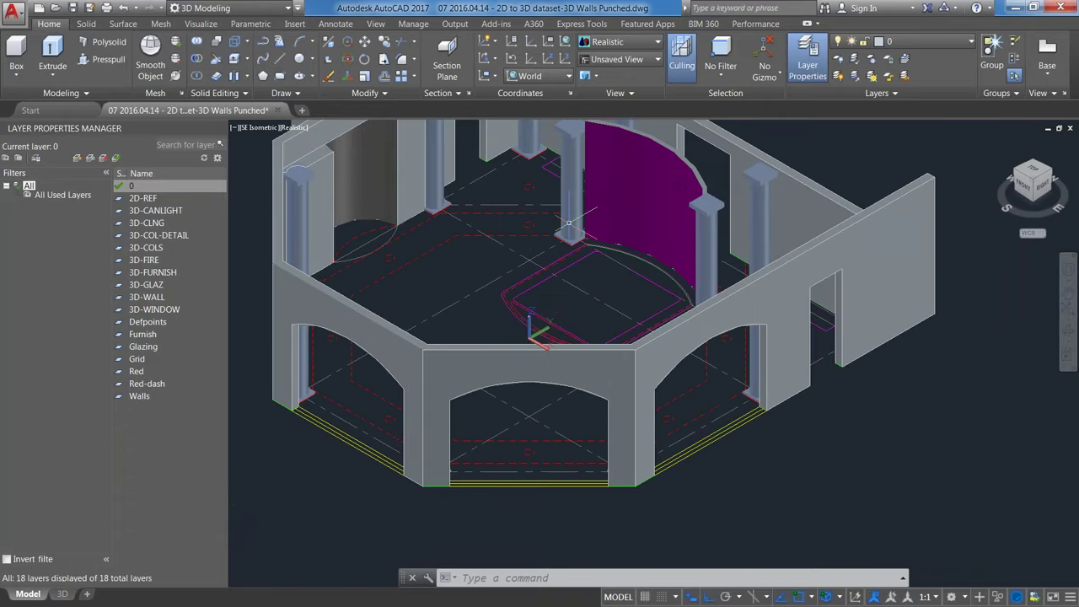
scroll(569, 223, up, 3)
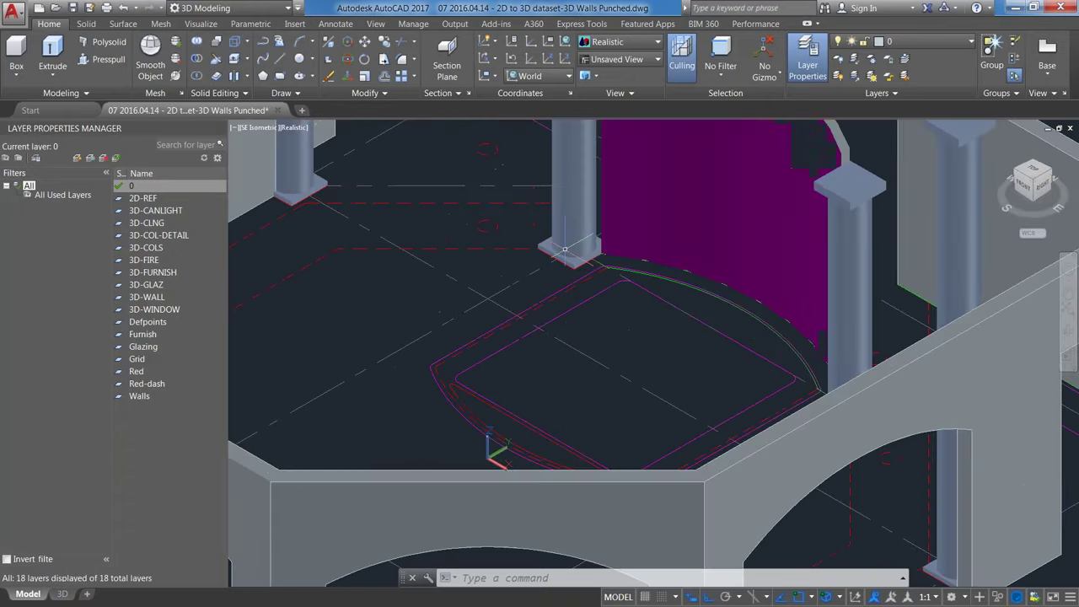
scroll(573, 232, up, 3)
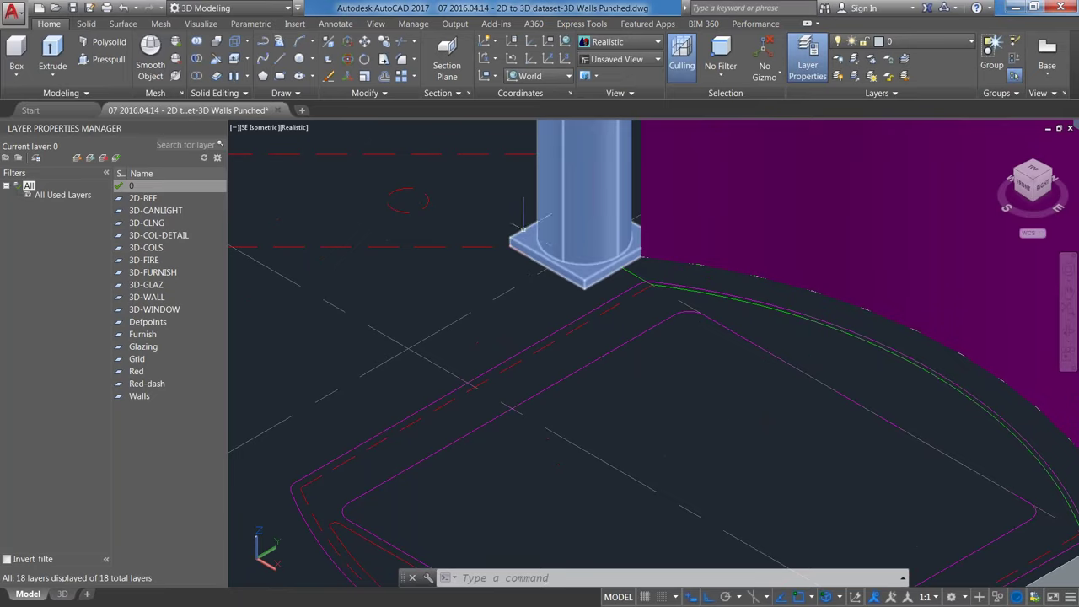
mouse_move(541, 243)
scroll(584, 225, down, 2)
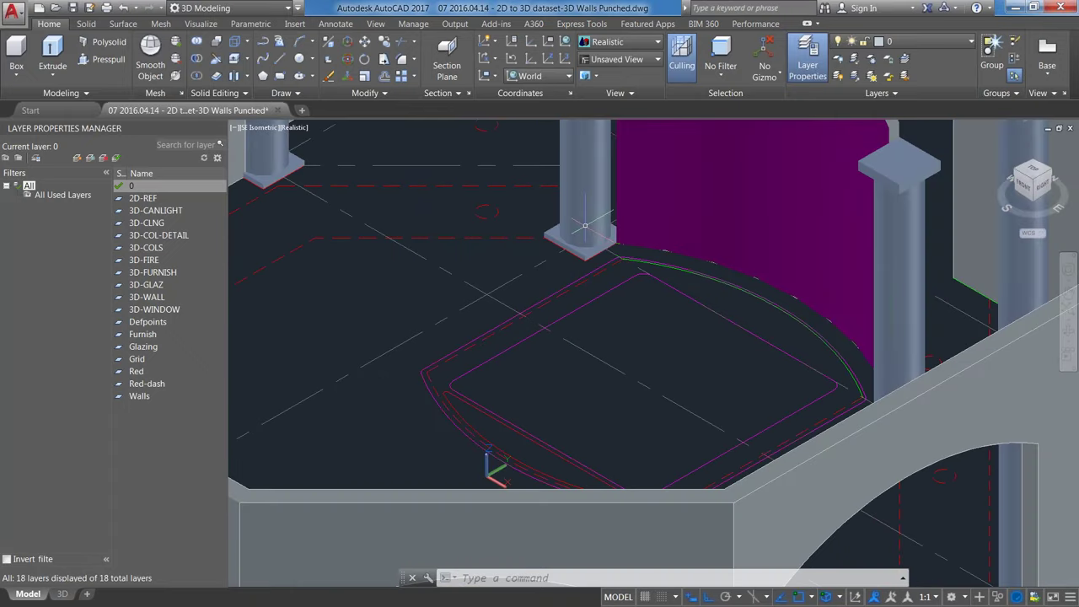
middle_drag(584, 225, 580, 396)
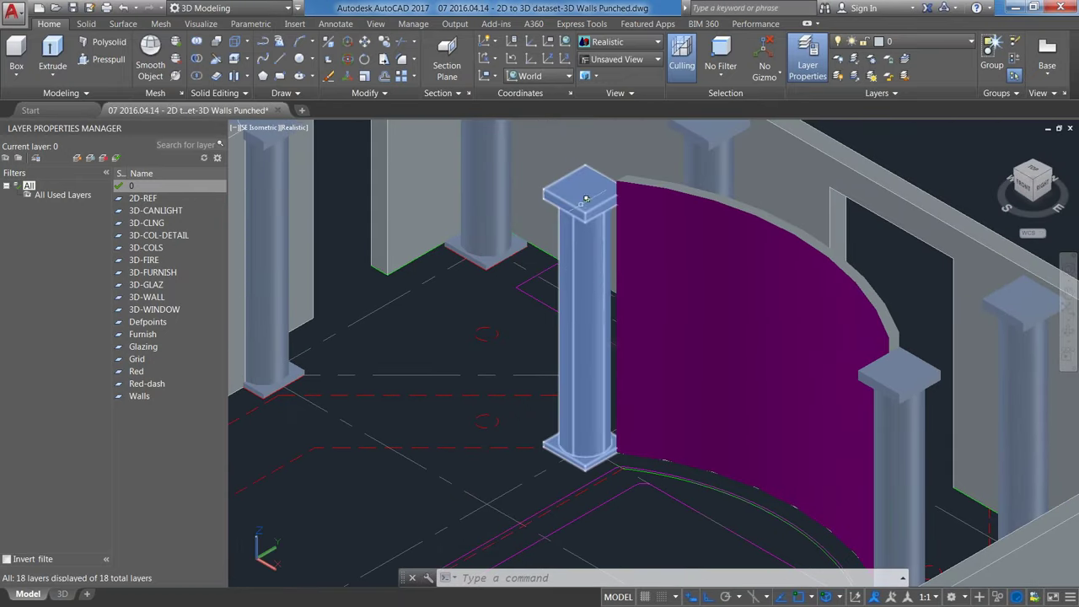
key(Escape)
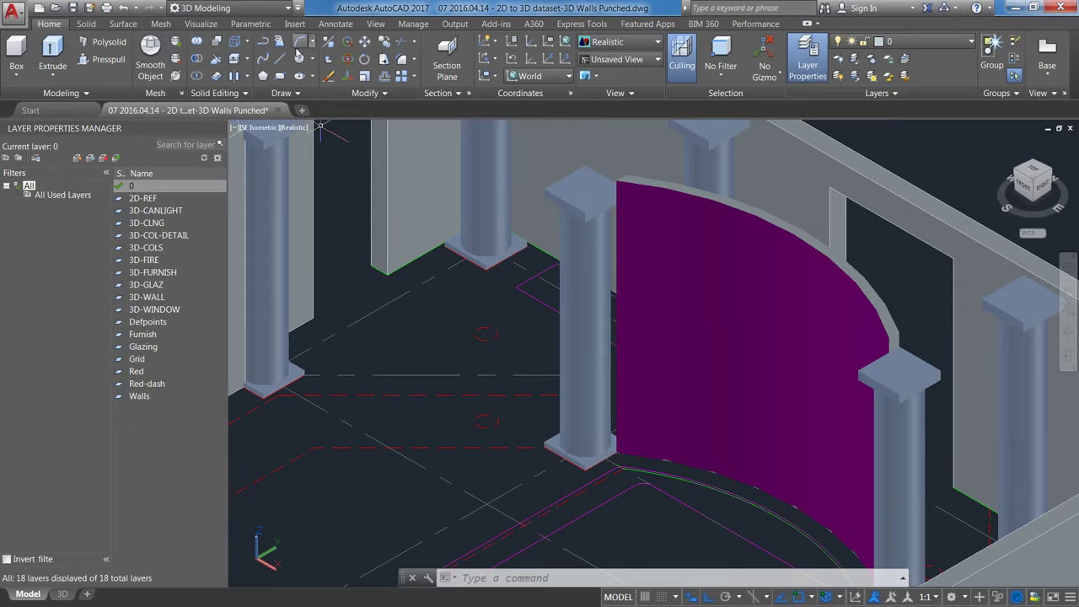
click(584, 393)
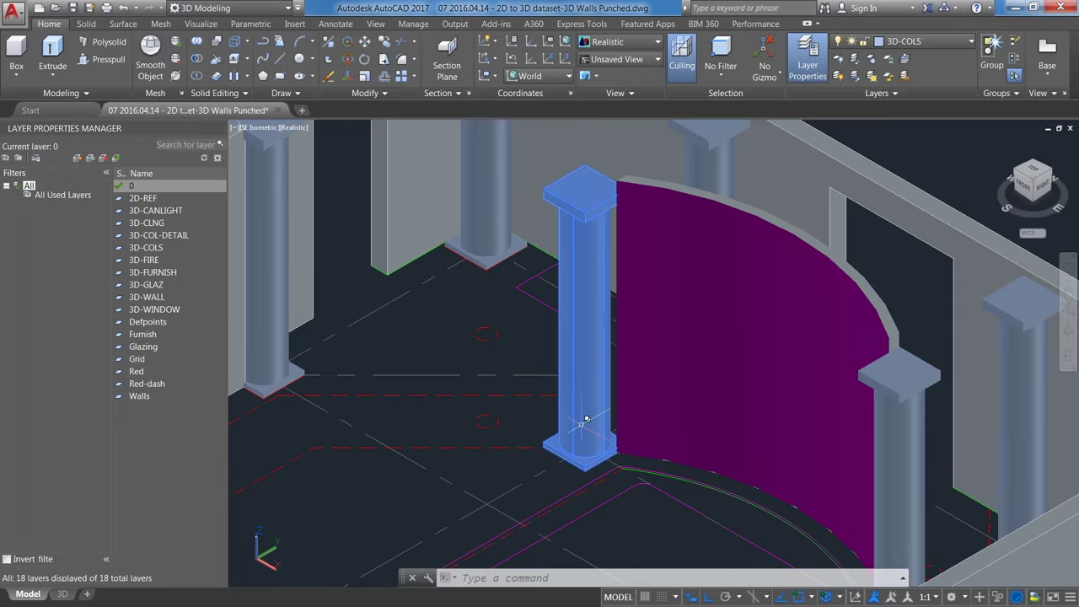
Step: Select the right-hand column and the curved magenta wall to compare their properties, then clear the selection
scroll(581, 422, down, 2)
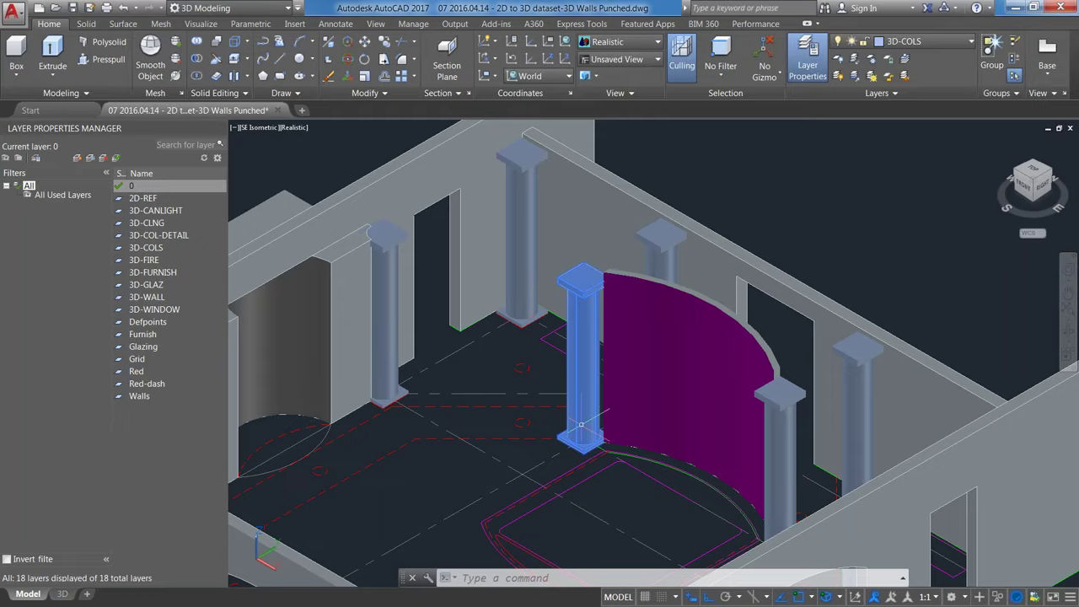
middle_drag(581, 424, 581, 329)
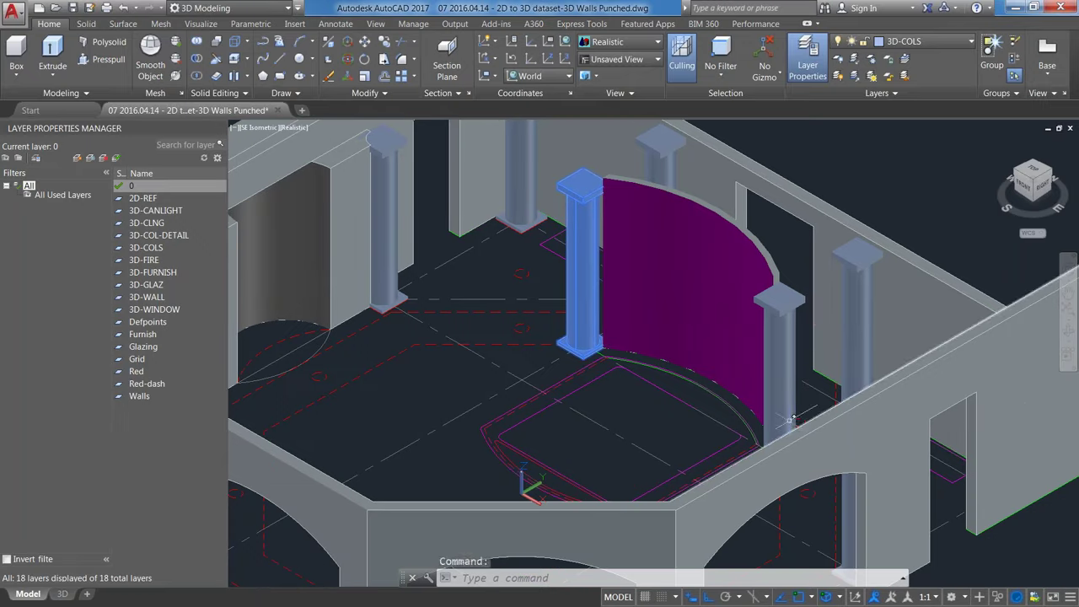
click(783, 303)
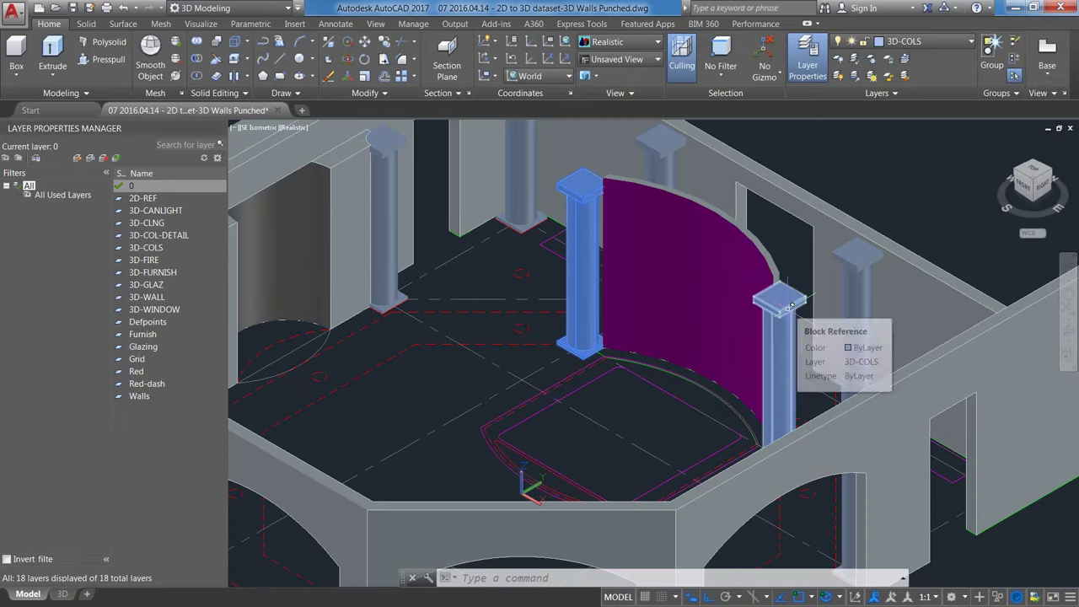
click(722, 236)
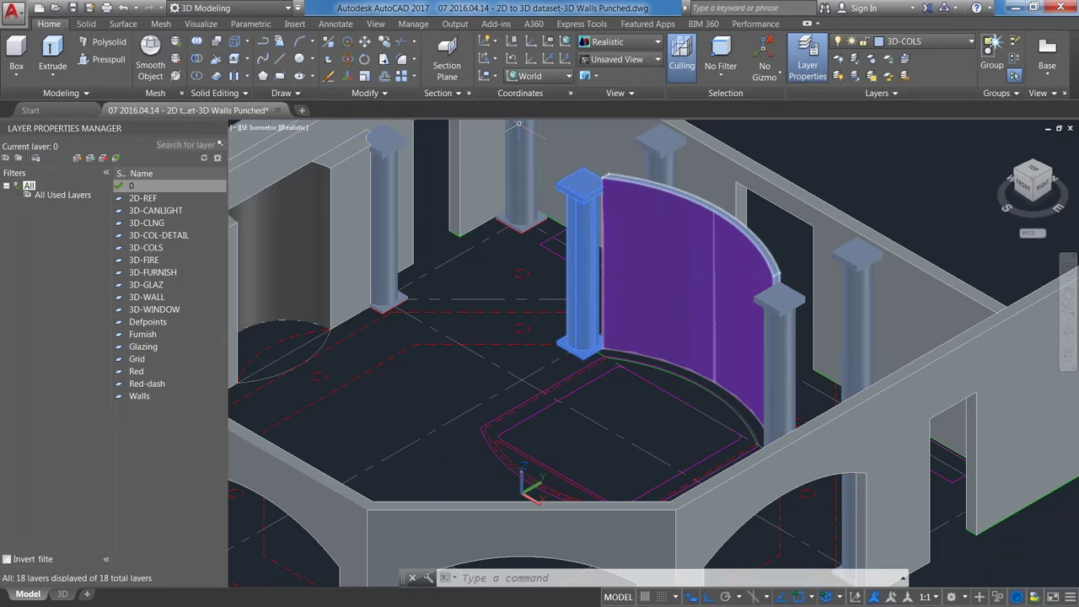
key(Escape)
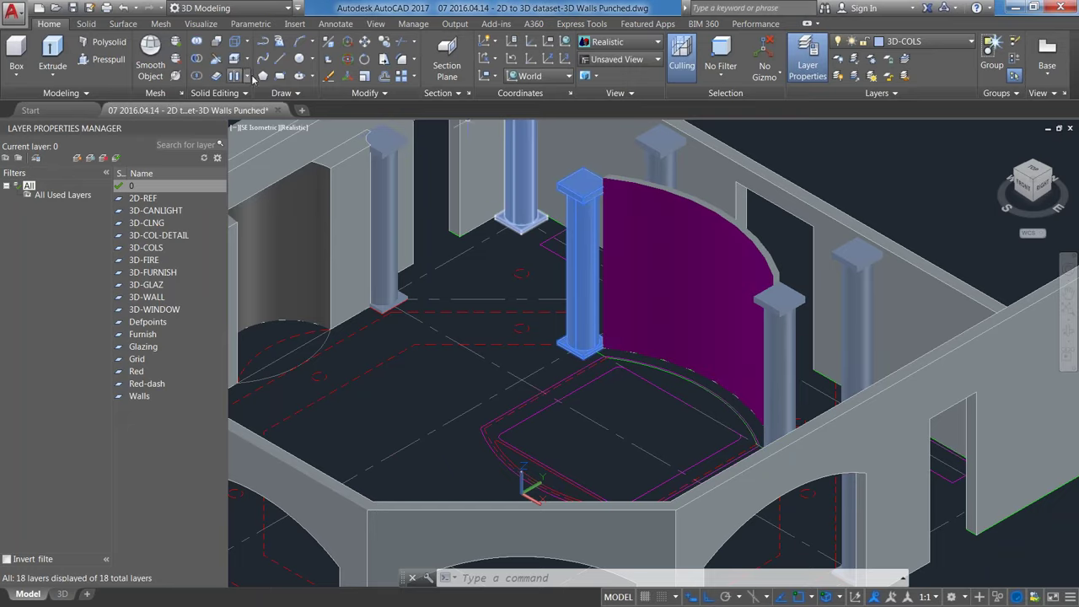
Step: Colour the back wall's inner face behind the columns green, ACI 114, with Color Faces
click(384, 94)
click(246, 61)
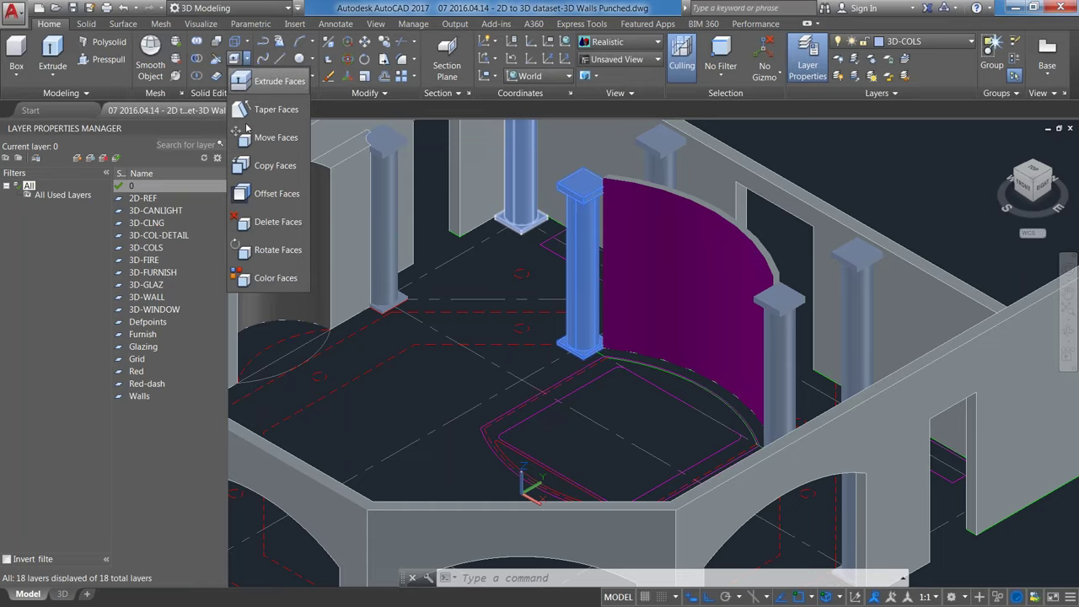
click(277, 278)
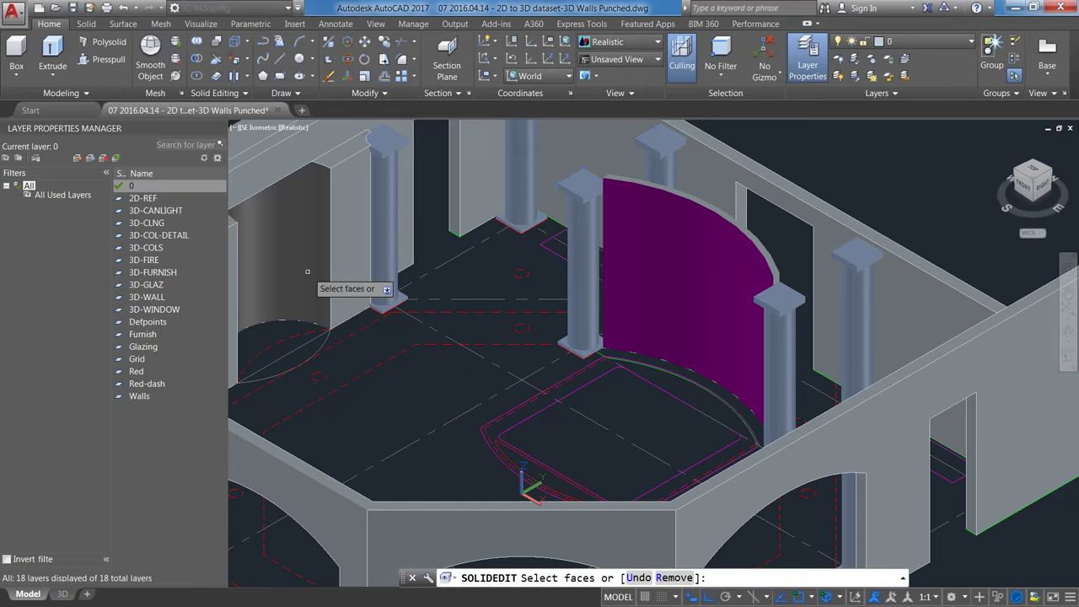
click(835, 328)
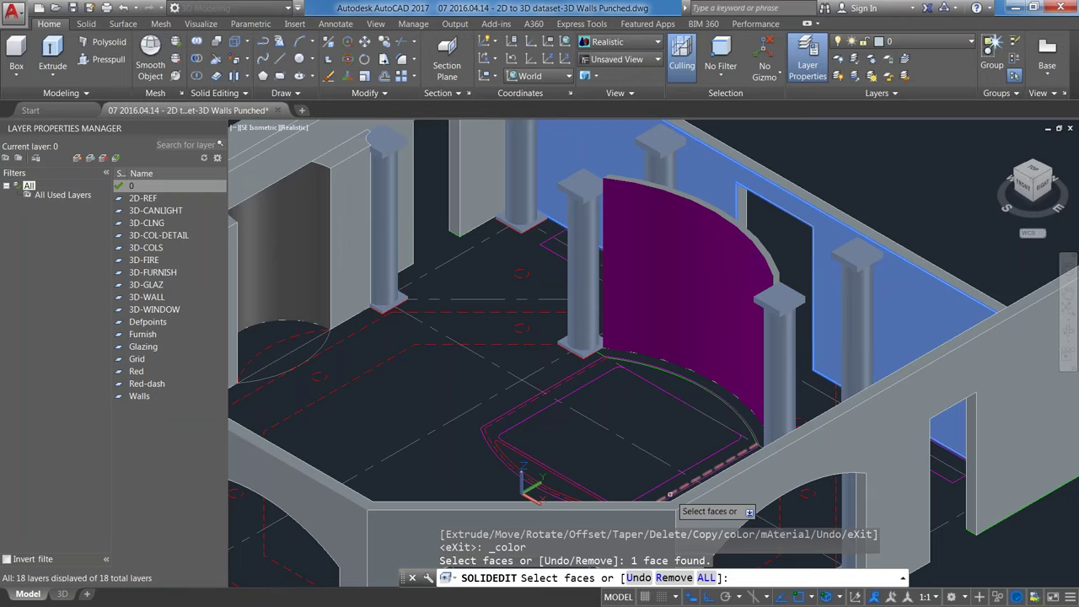
key(Return)
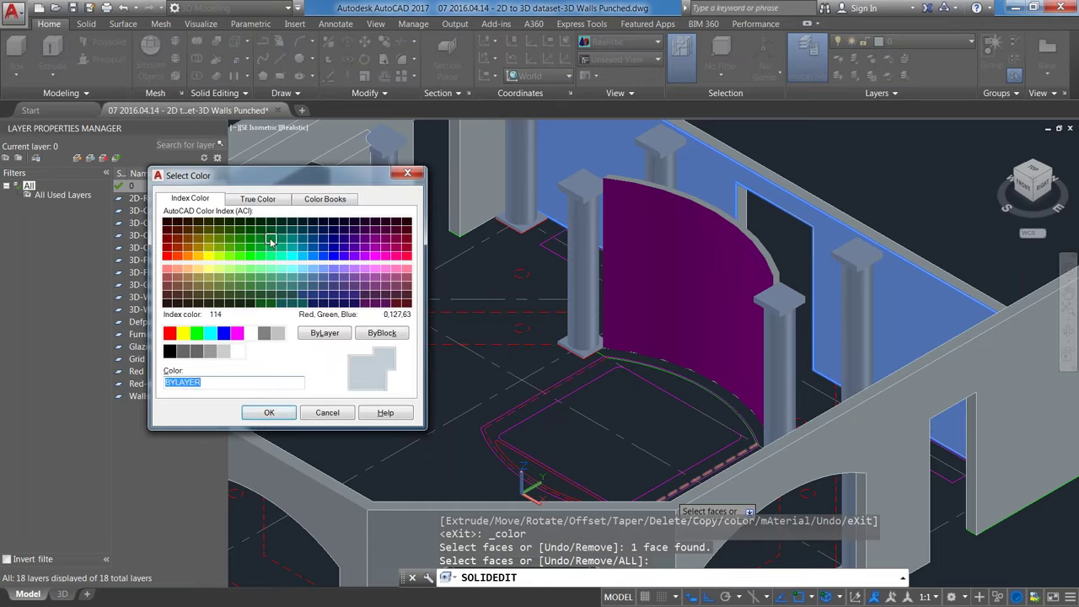
click(271, 240)
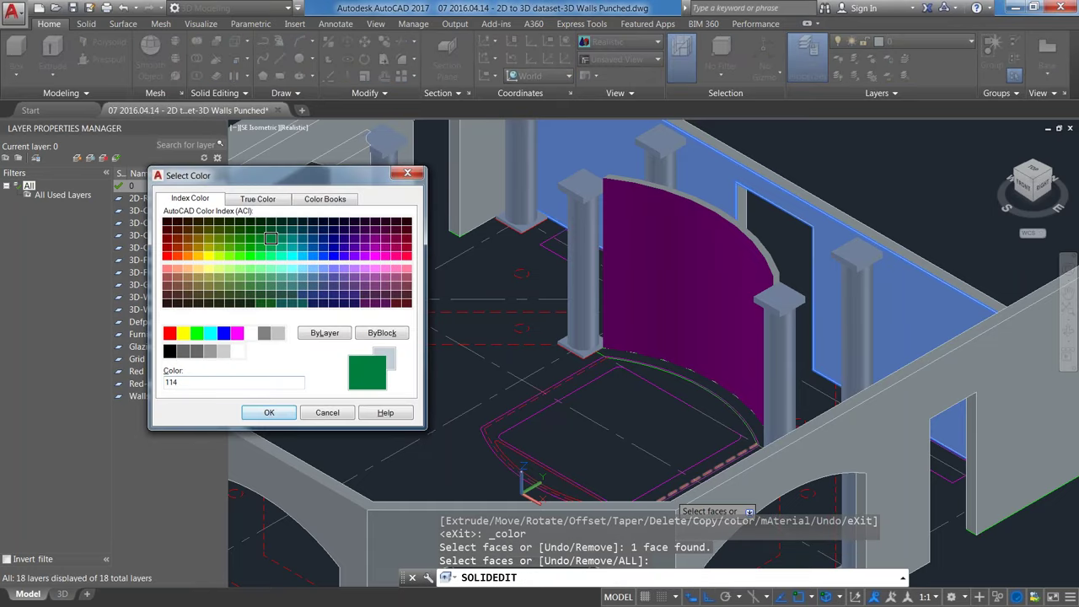
click(269, 412)
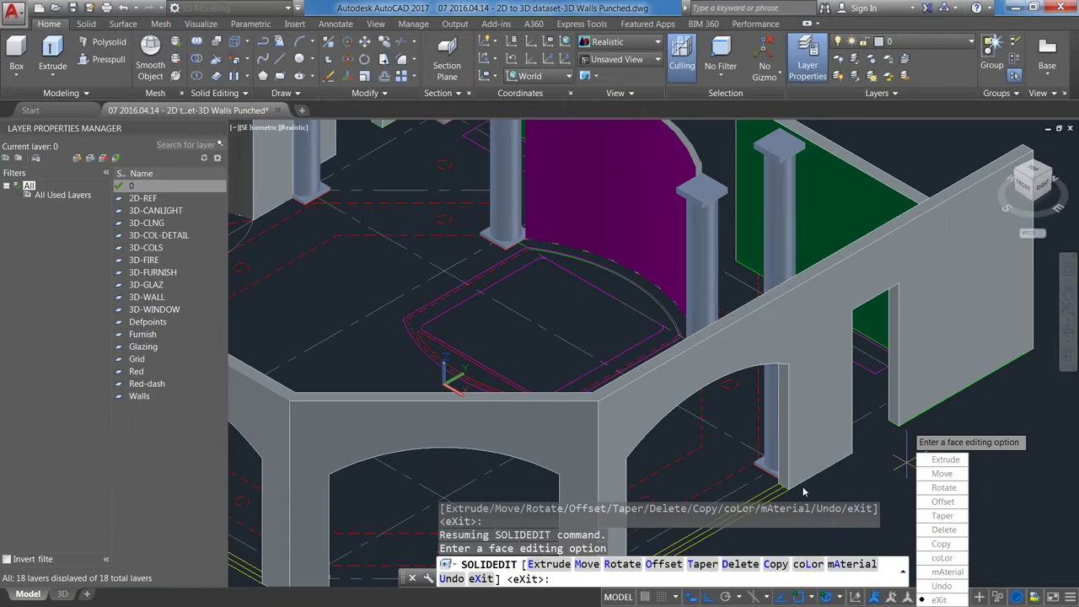
key(Escape)
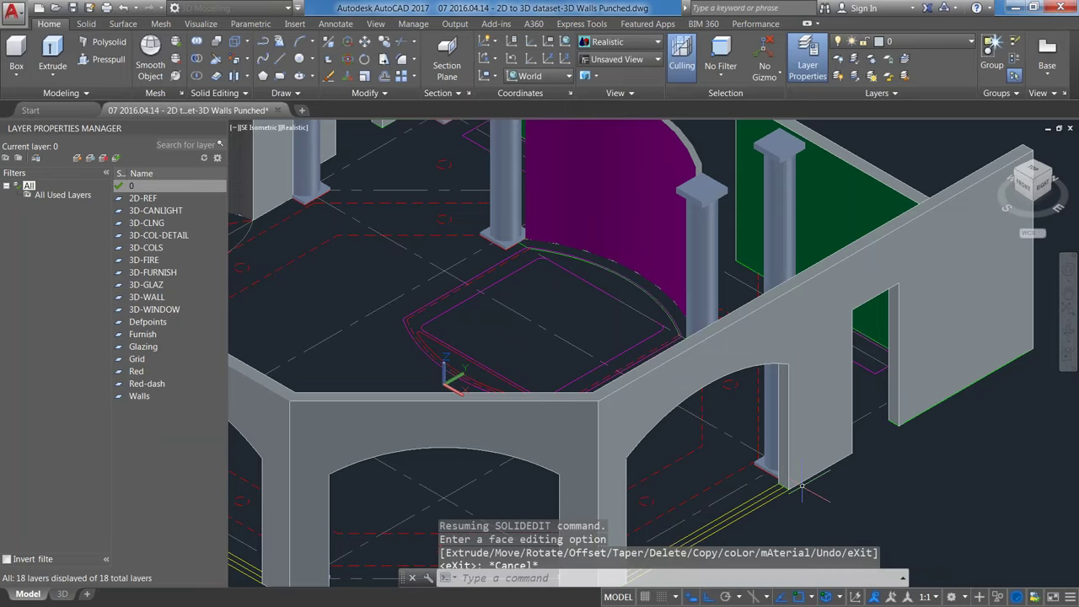
Step: Cancel the leftover command and show the isolated wireframe wall with its arched window outlines
key(Escape)
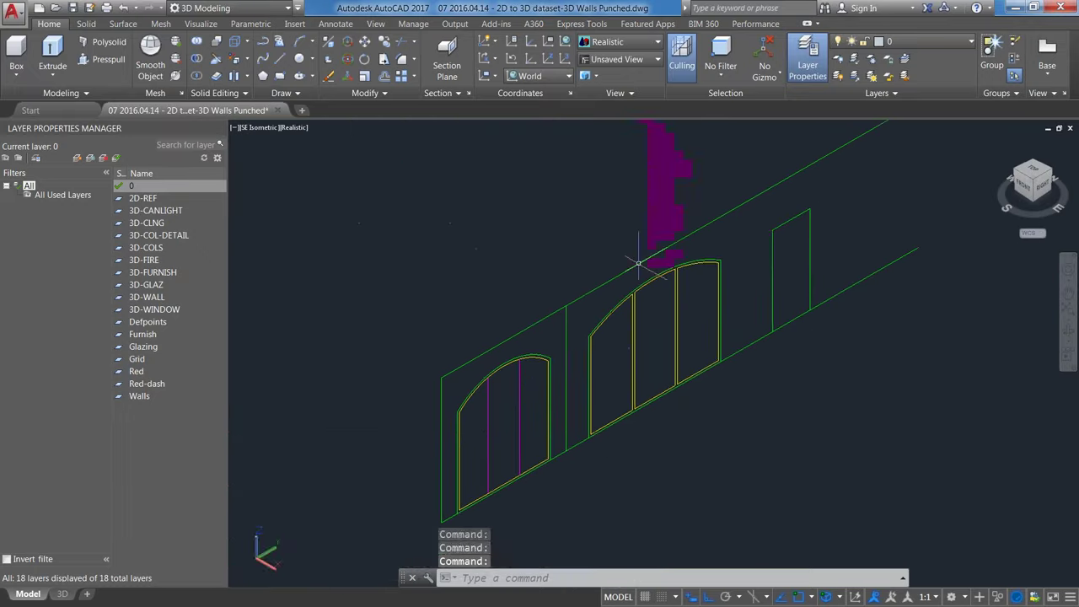
key(Escape)
key(Escape)
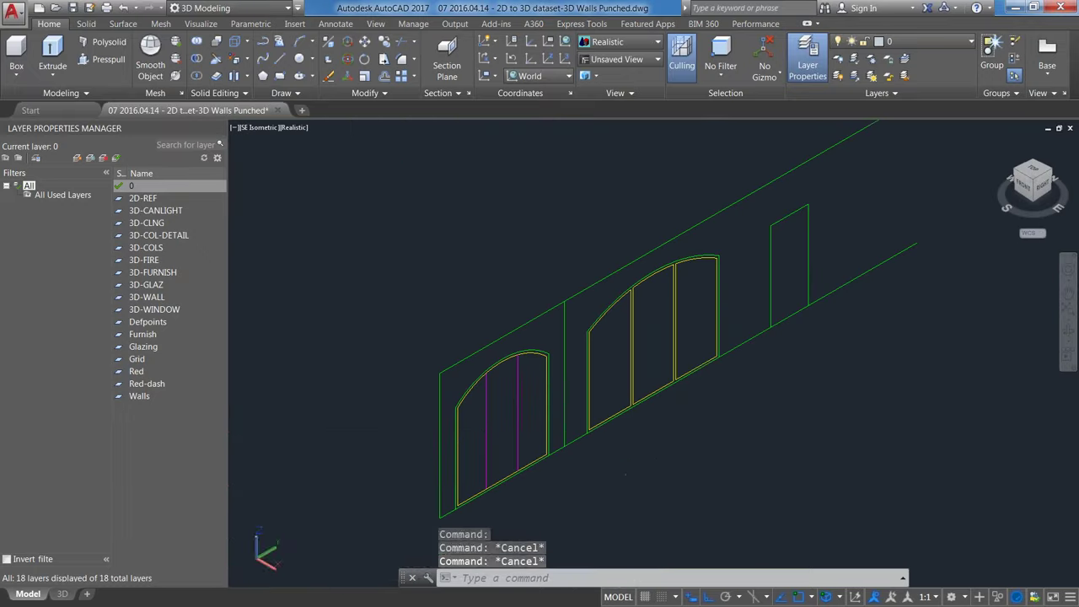
Step: Set a new UCS on the wall plane, origin at the wall's base corner, X along its base
text(ucs)
key(Return)
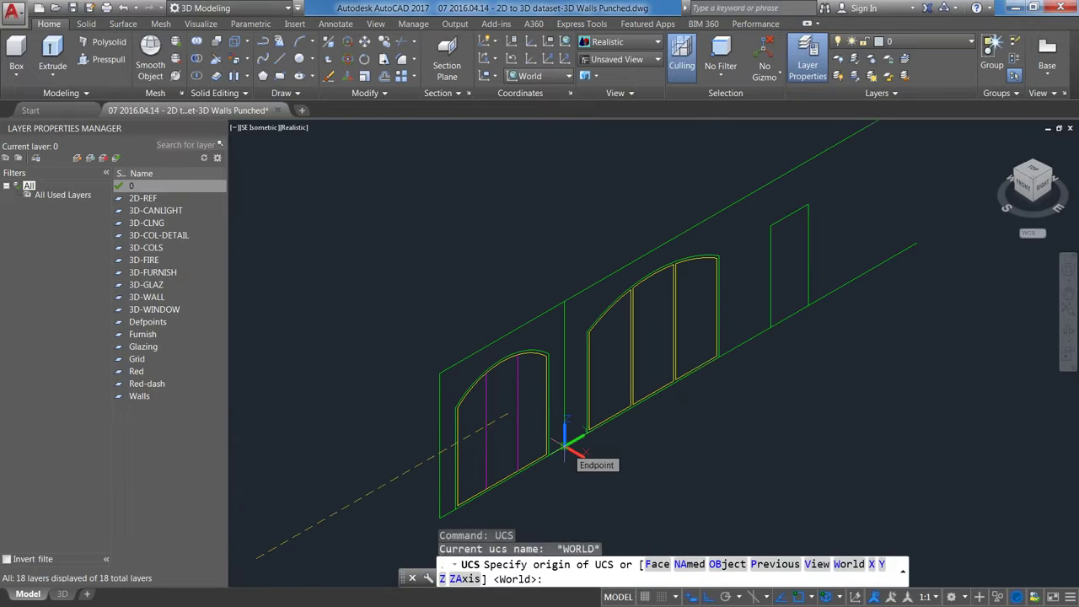
click(564, 445)
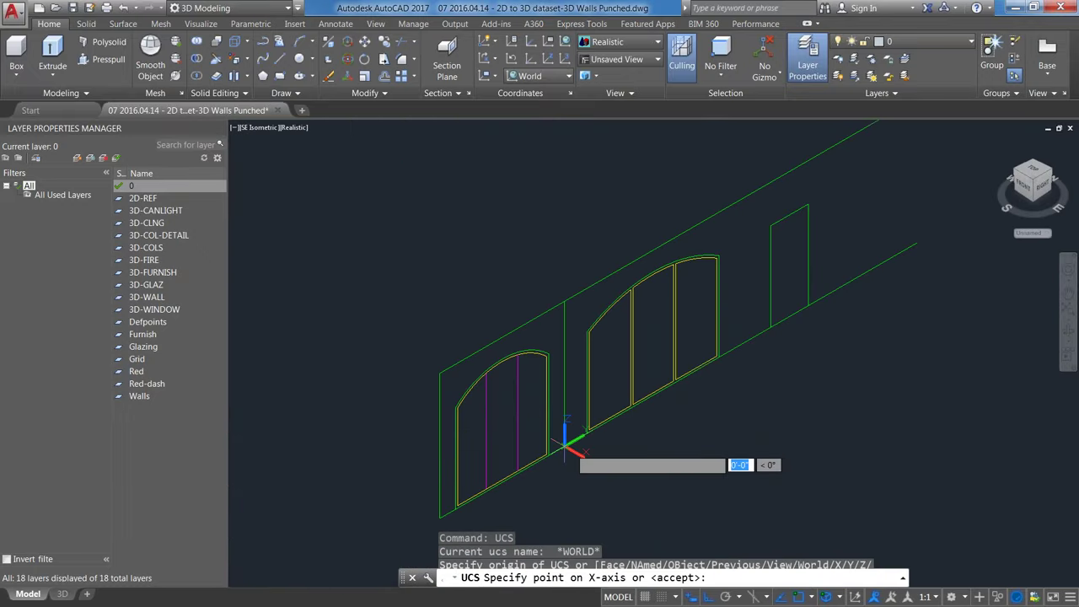
click(770, 327)
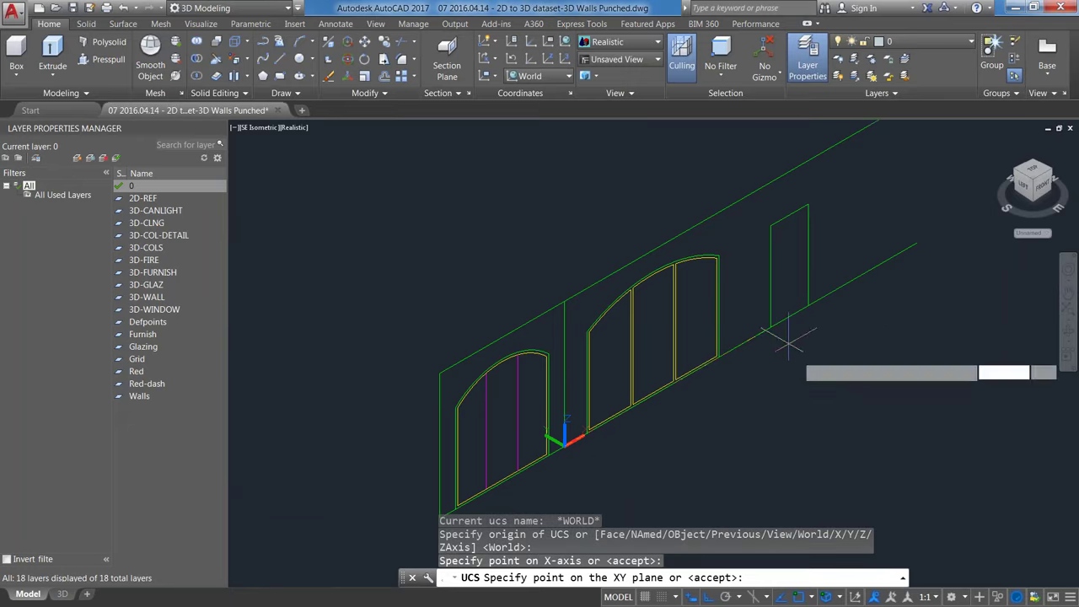
click(566, 301)
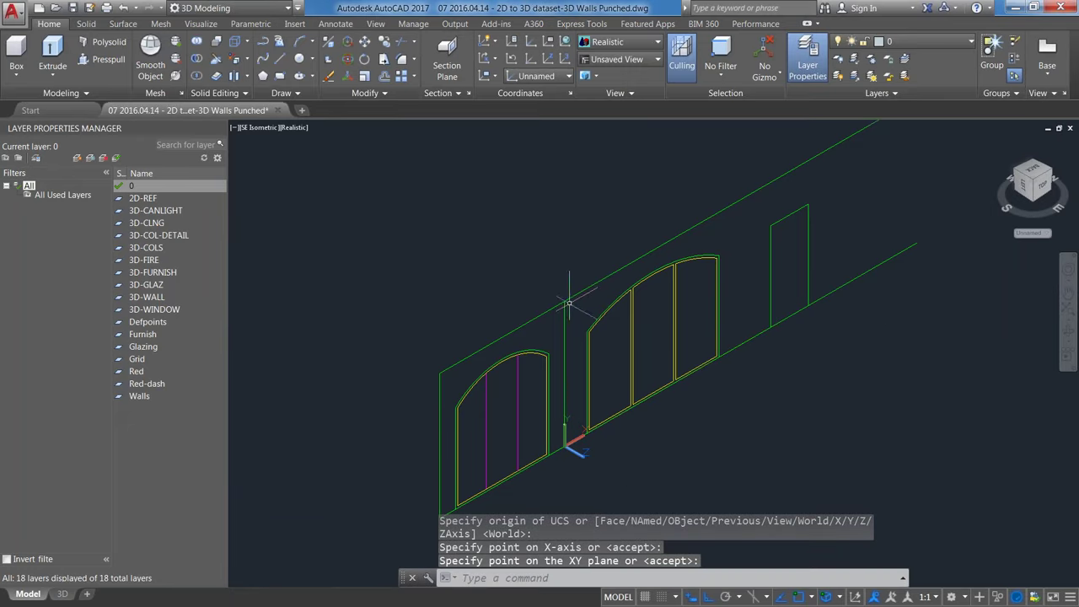
Step: Pan and zoom out until the whole building appears beside the wall
middle_drag(640, 413, 526, 402)
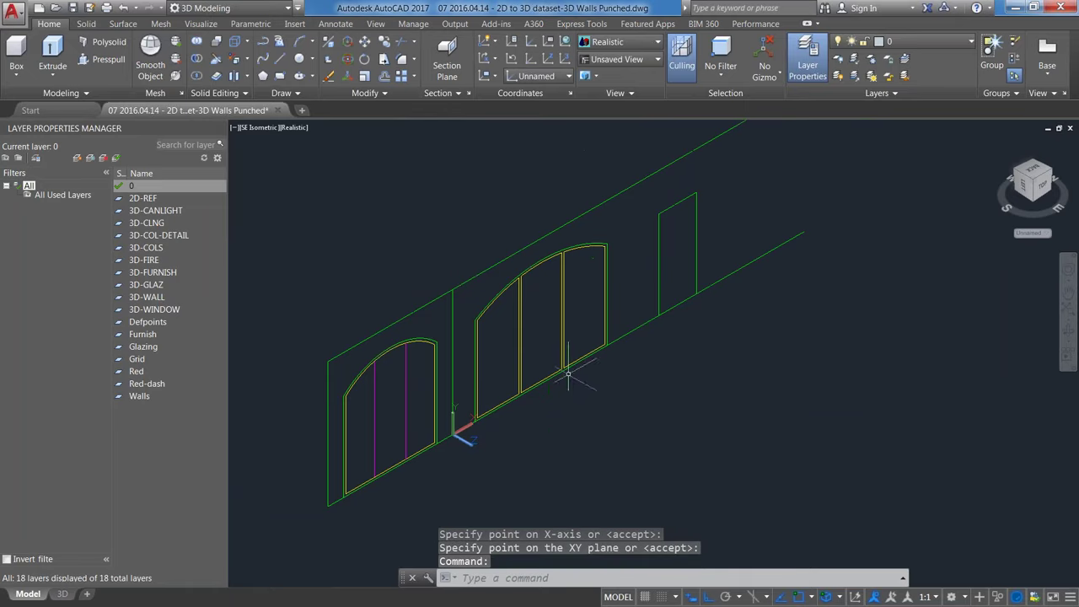
scroll(619, 390, up, 2)
scroll(543, 334, down, 5)
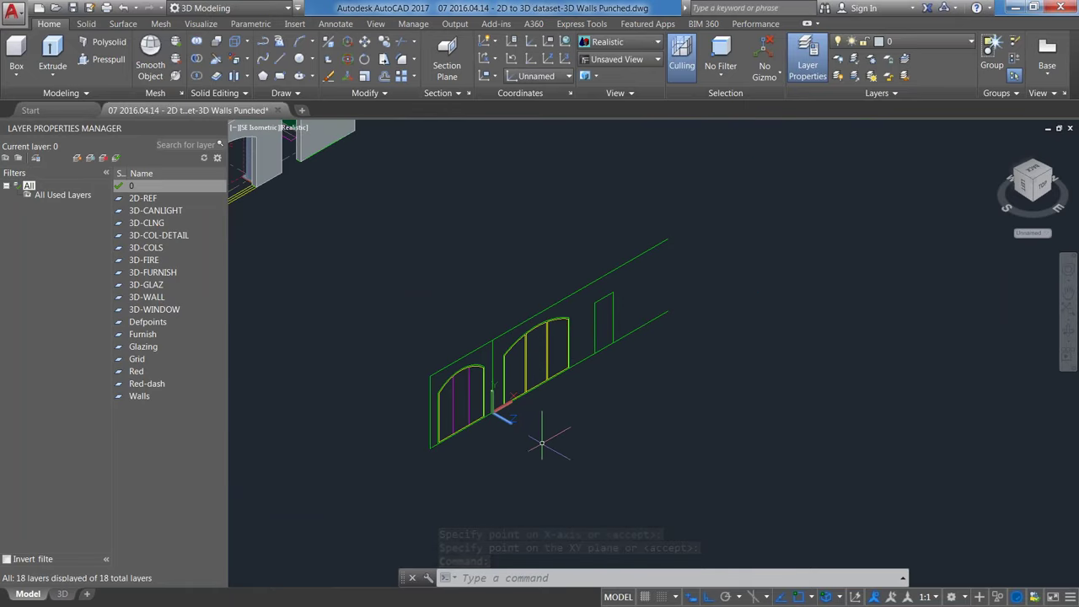
scroll(548, 438, down, 2)
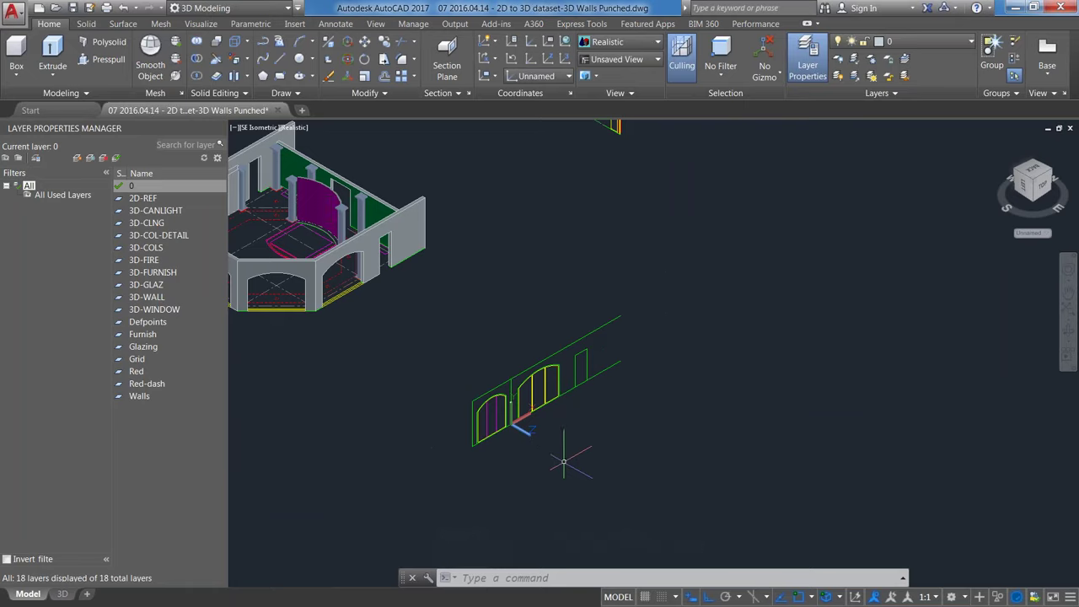
middle_drag(563, 462, 562, 417)
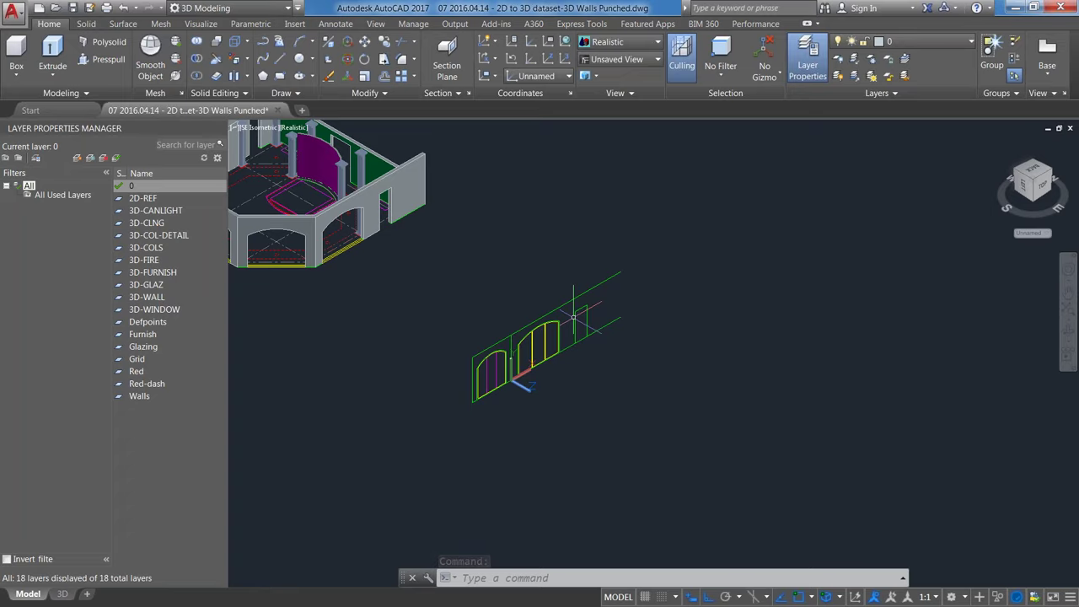
Step: Copy the arched-window wall group 50' away from the original with CO
text(co)
key(Return)
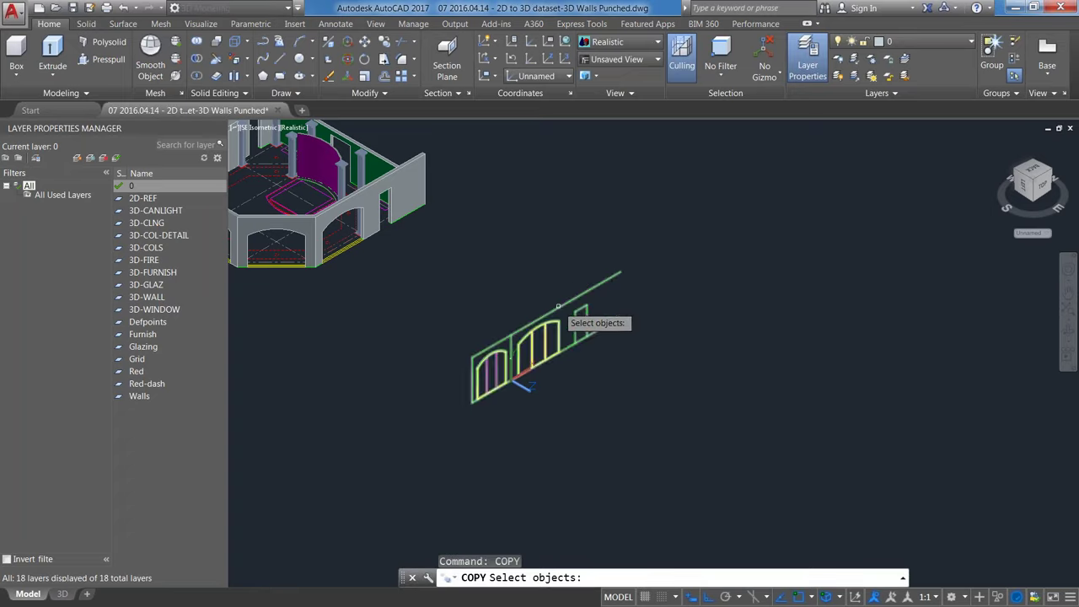
click(558, 306)
key(Return)
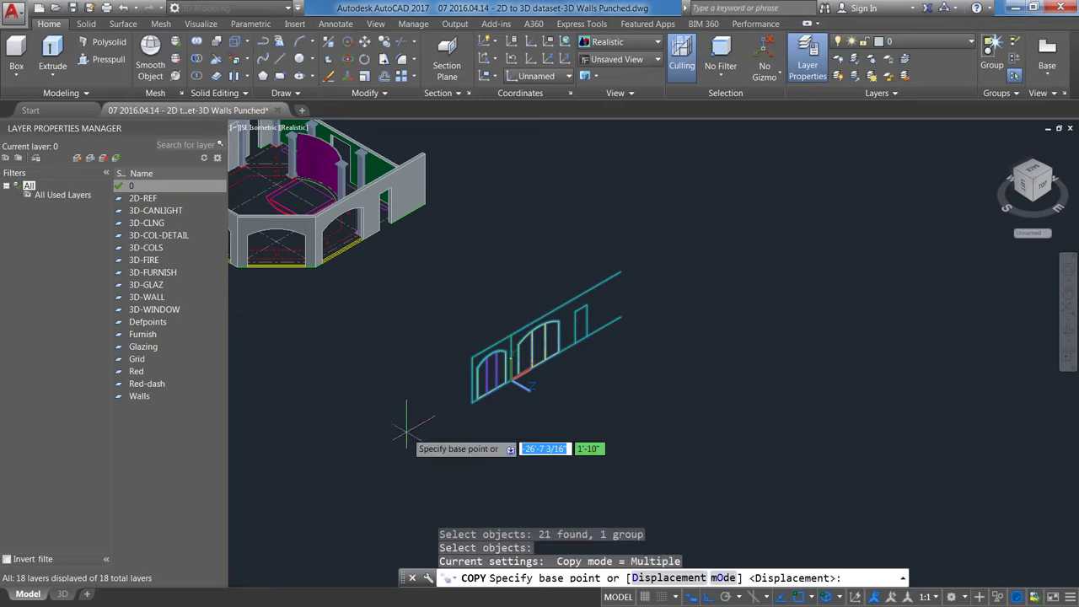
click(421, 409)
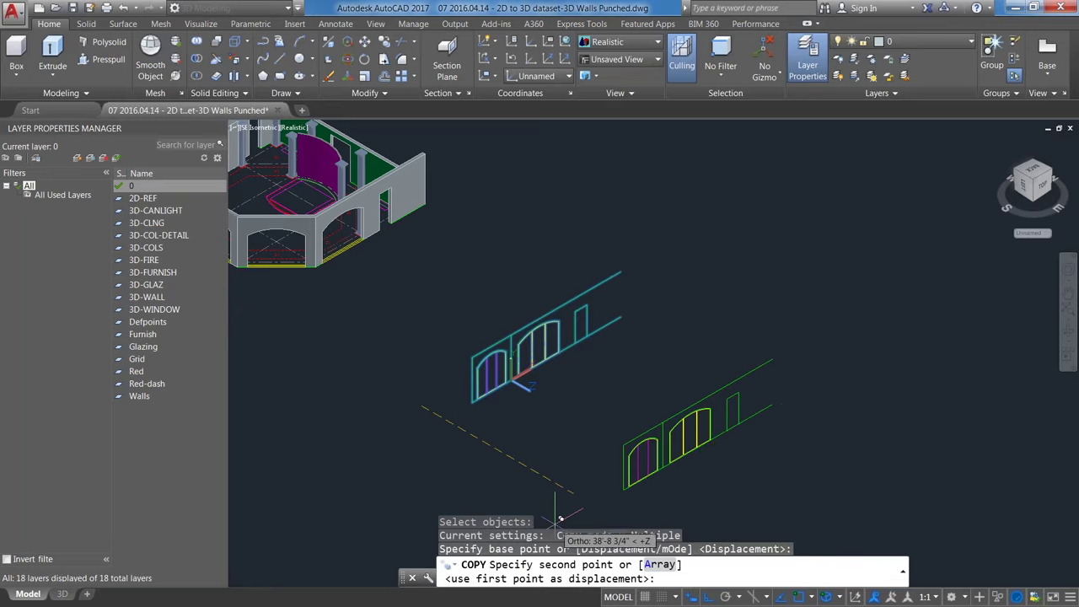
text(50')
key(Return)
key(Return)
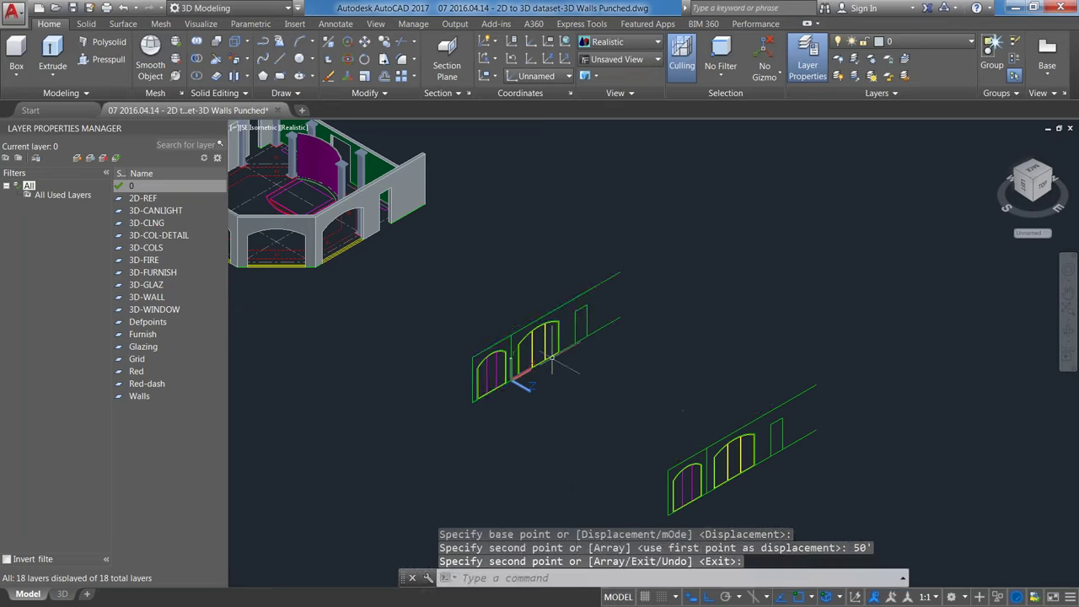
scroll(559, 353, up, 5)
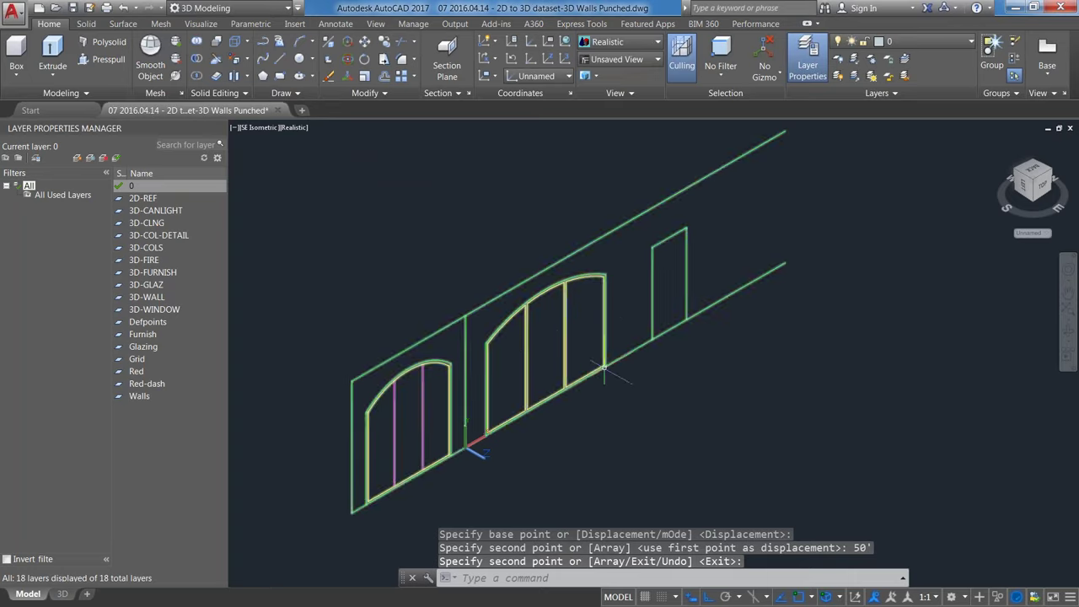
key(Return)
Step: Ungroup the copied wall and orbit to see it face-on from above
right_click(564, 334)
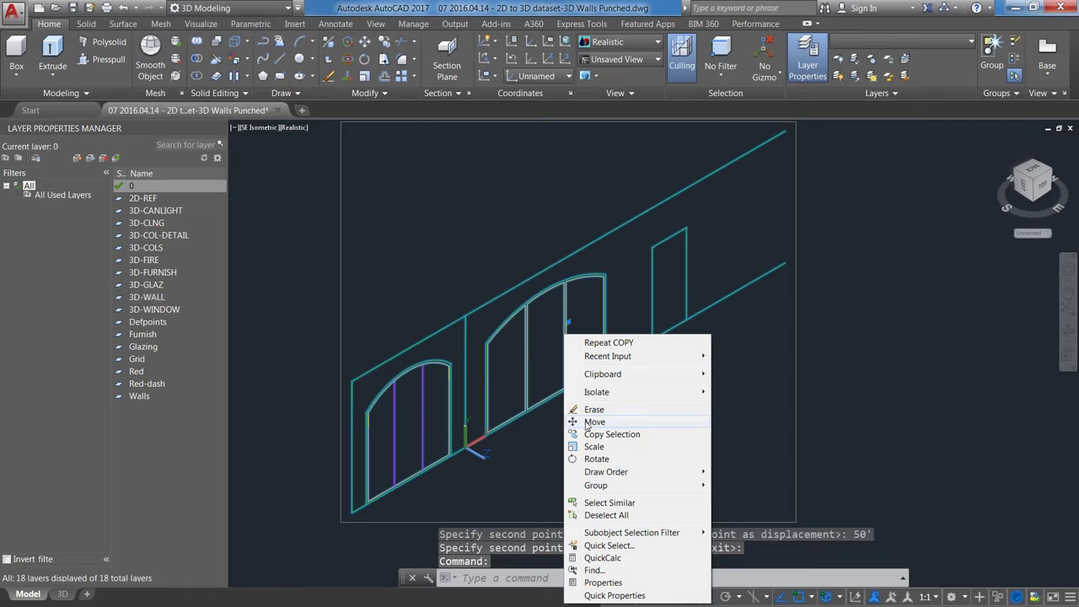
mouse_move(640, 485)
click(731, 495)
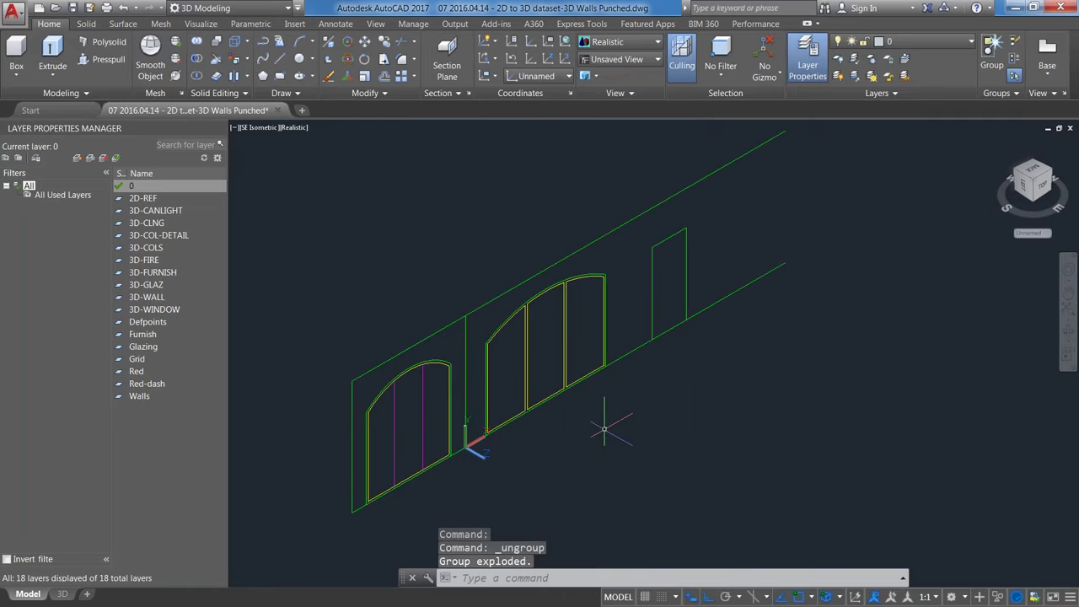
shift+middle_drag(603, 430, 520, 425)
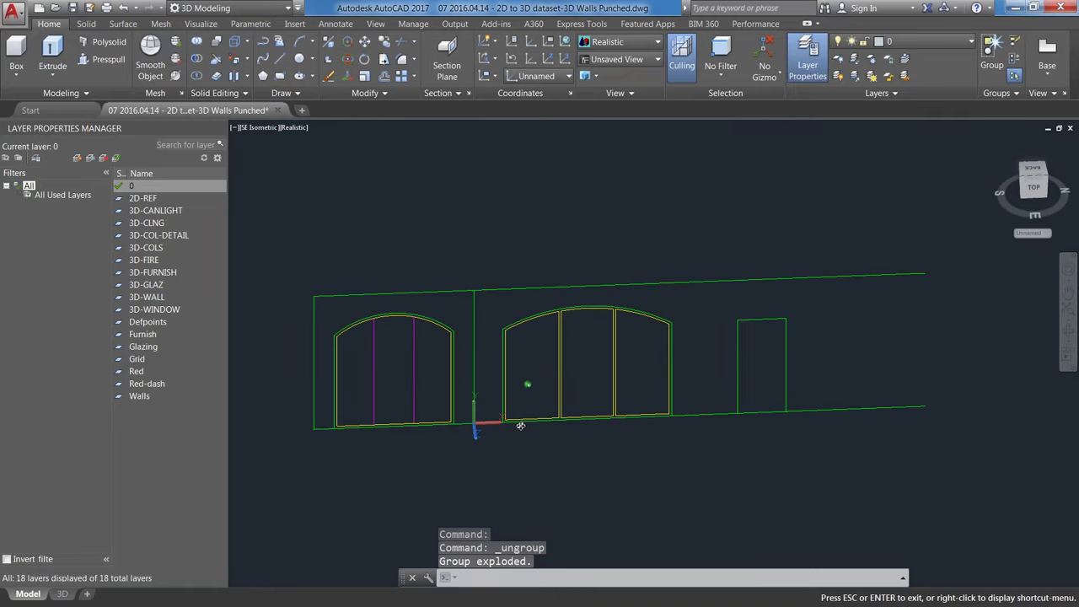
shift+middle_drag(520, 425, 764, 483)
scroll(764, 483, up, 3)
key(Escape)
key(Escape)
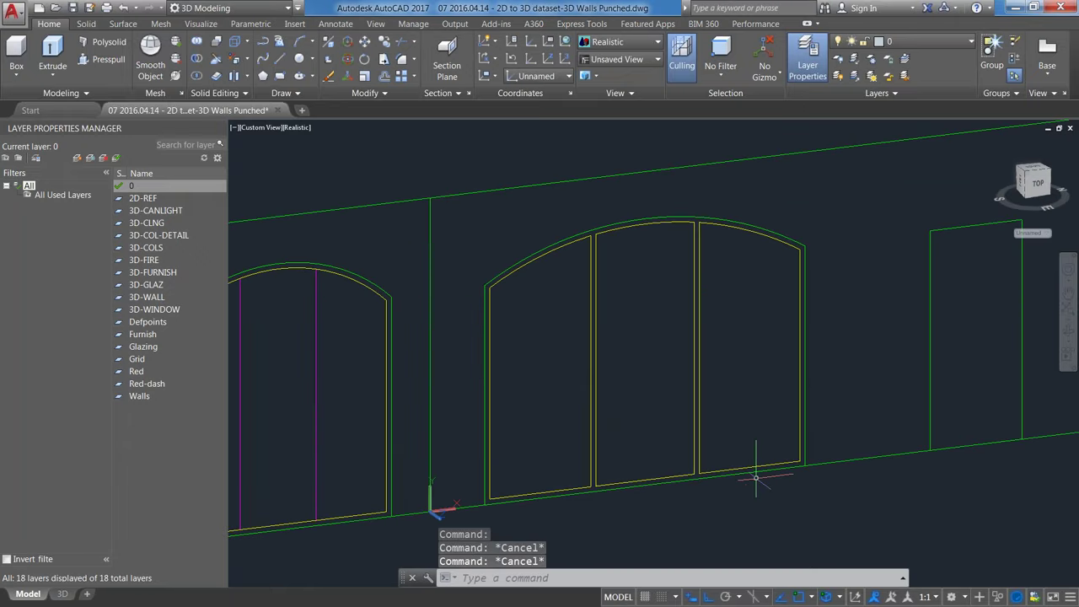
Step: Erase the wall's two lower edge lines
text(e)
key(Return)
click(853, 459)
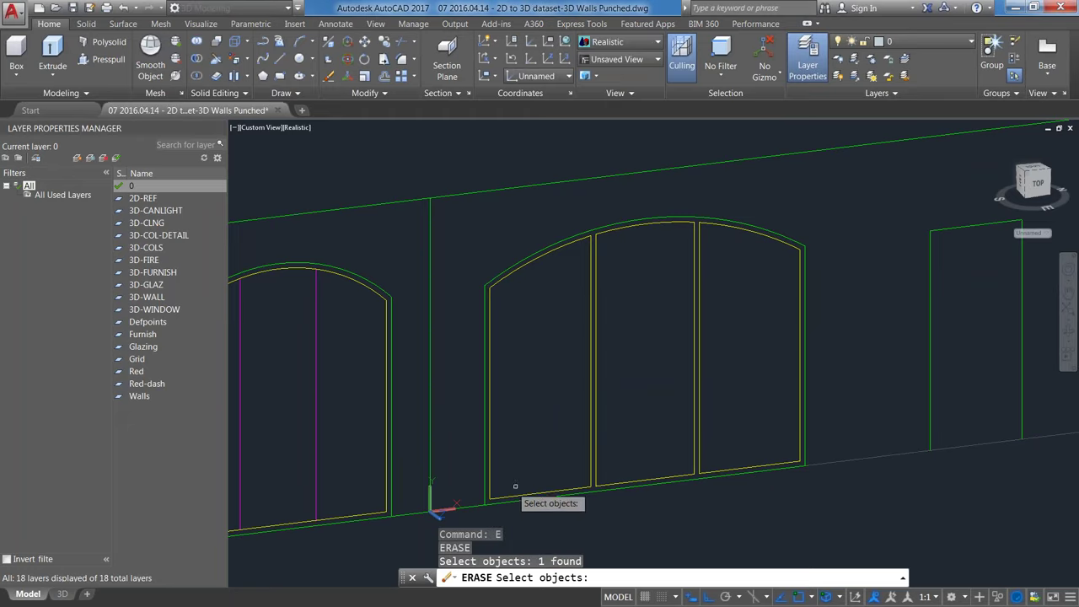
click(470, 506)
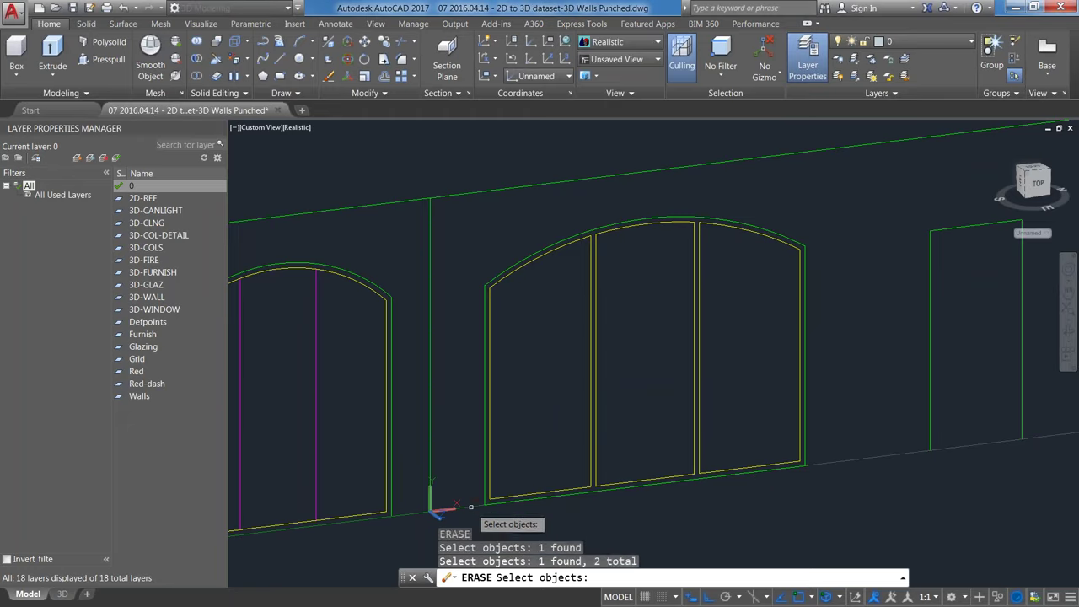
key(Return)
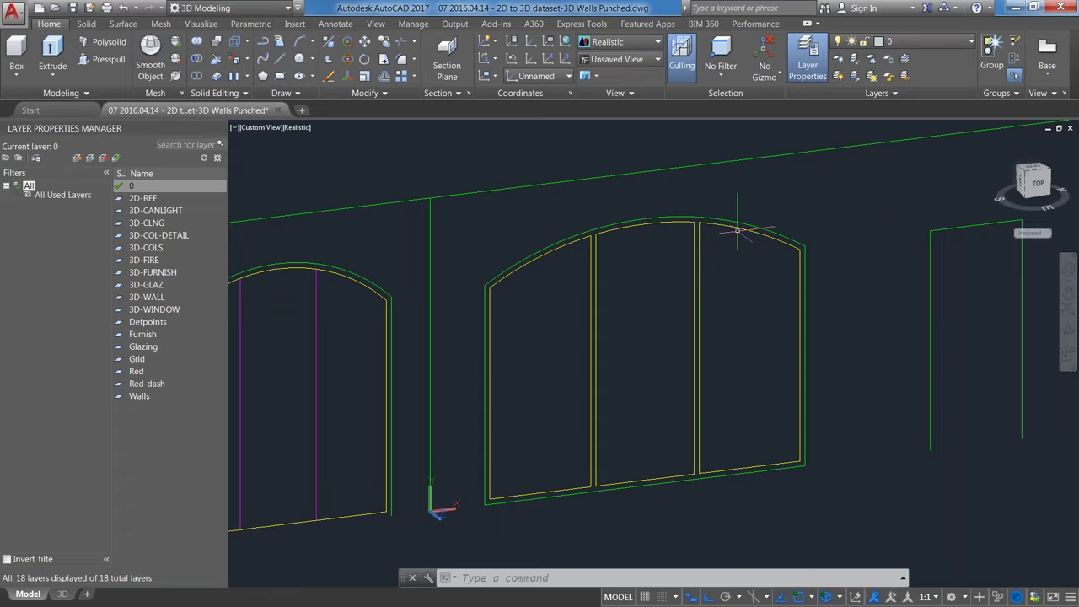
Step: Convert the large arched window outline into a region
text(REGION)
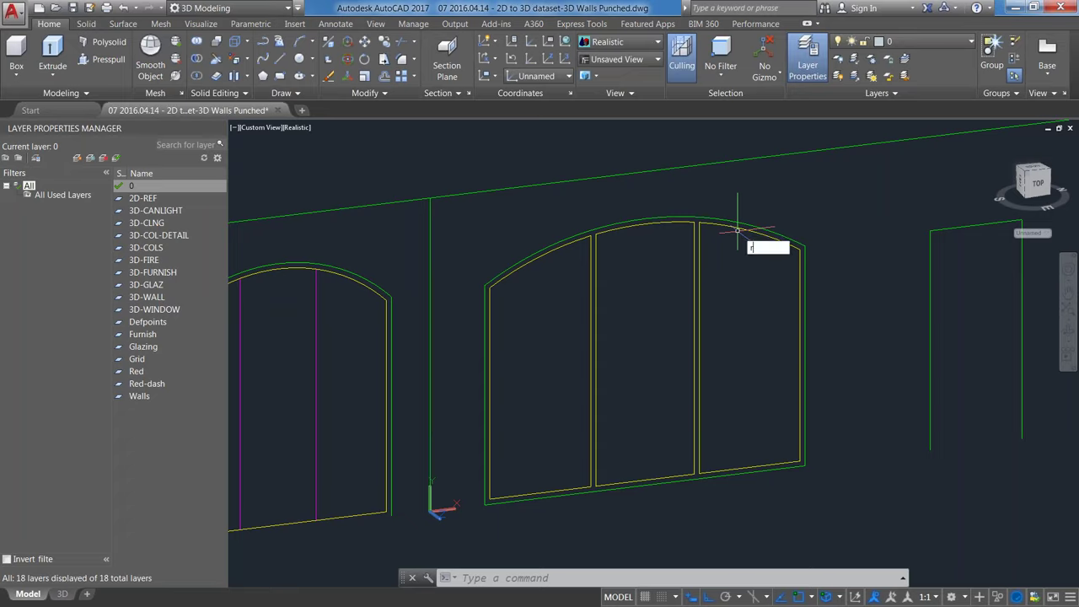
key(Return)
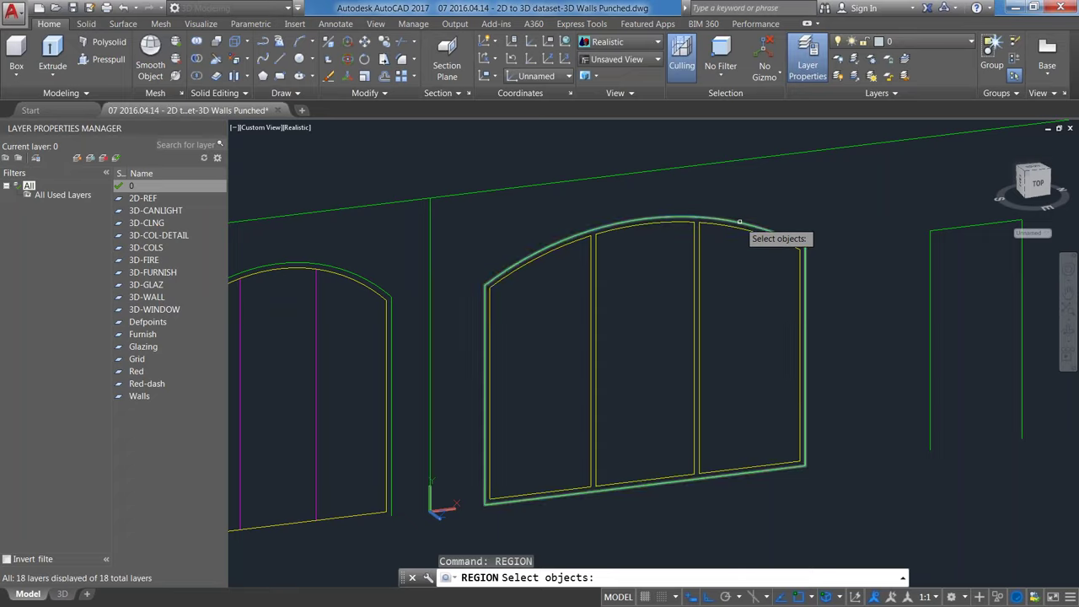
click(739, 221)
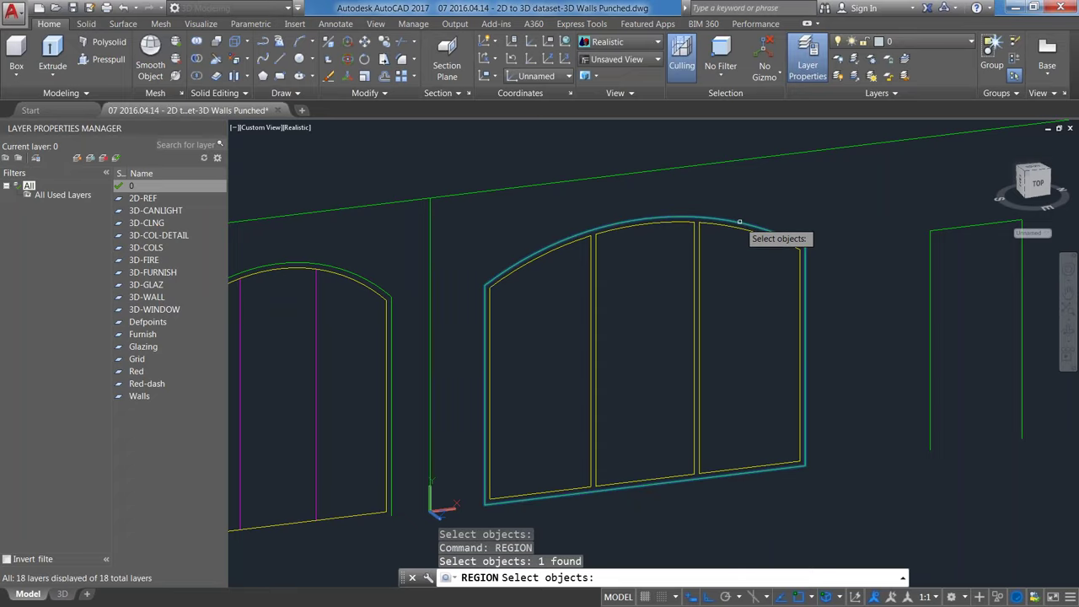
key(Return)
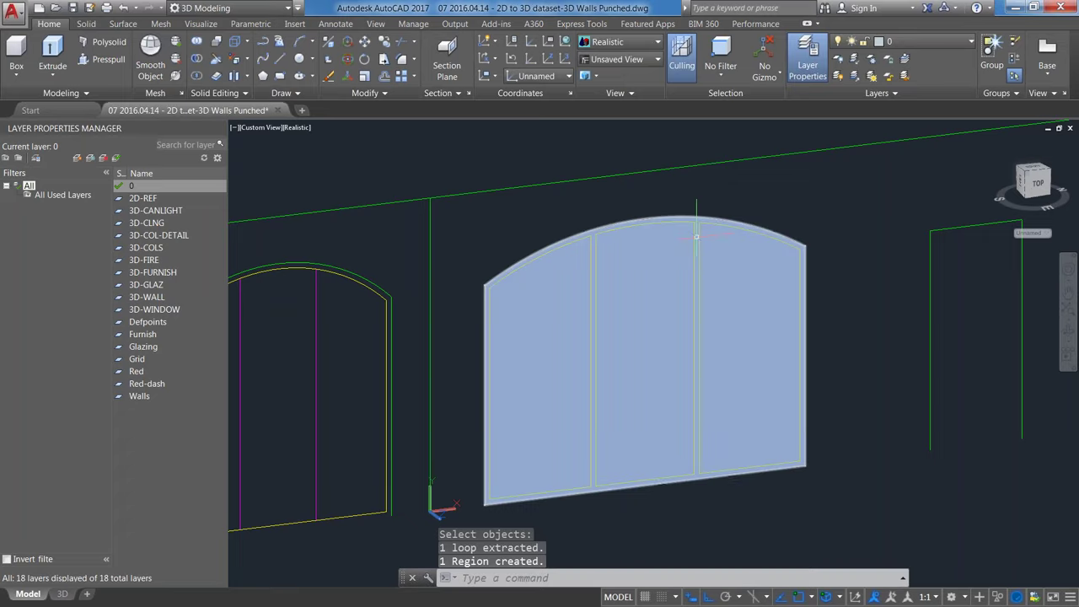
Step: Convert the window's three glass panels into regions
key(Return)
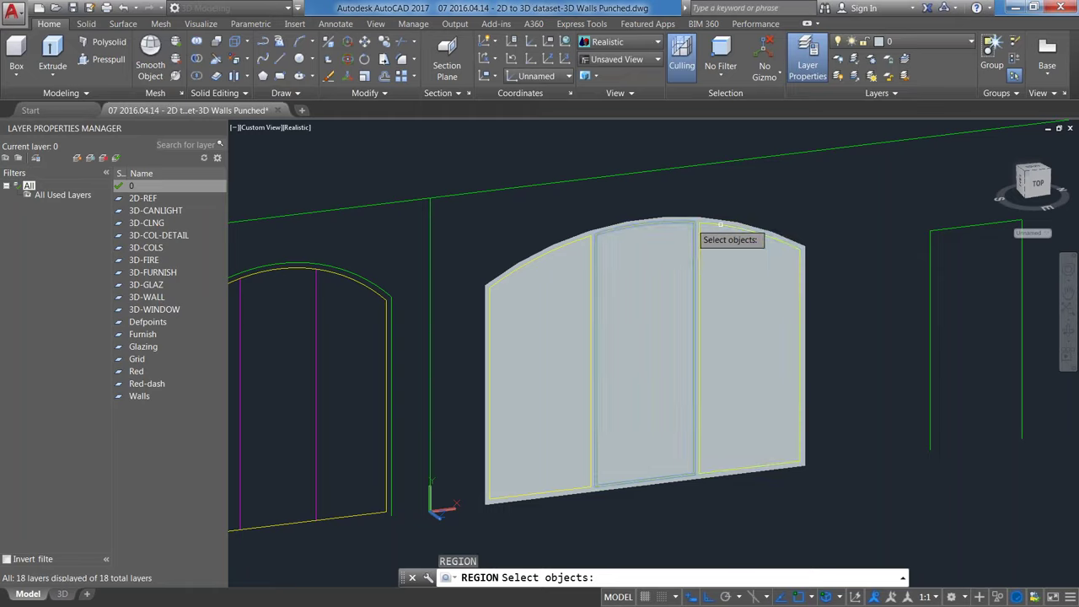
click(693, 223)
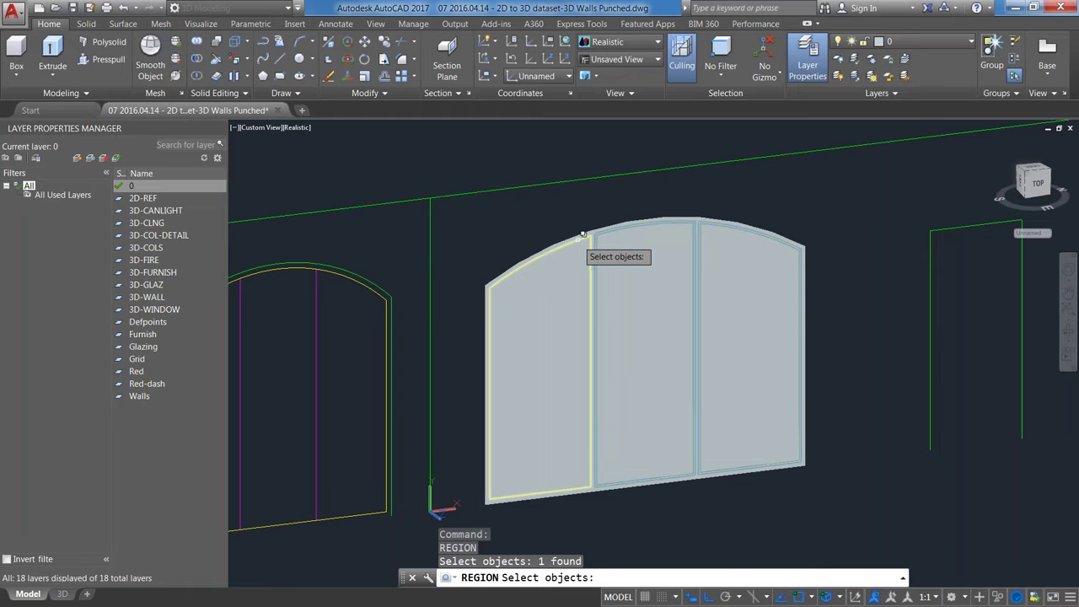
click(583, 236)
click(695, 272)
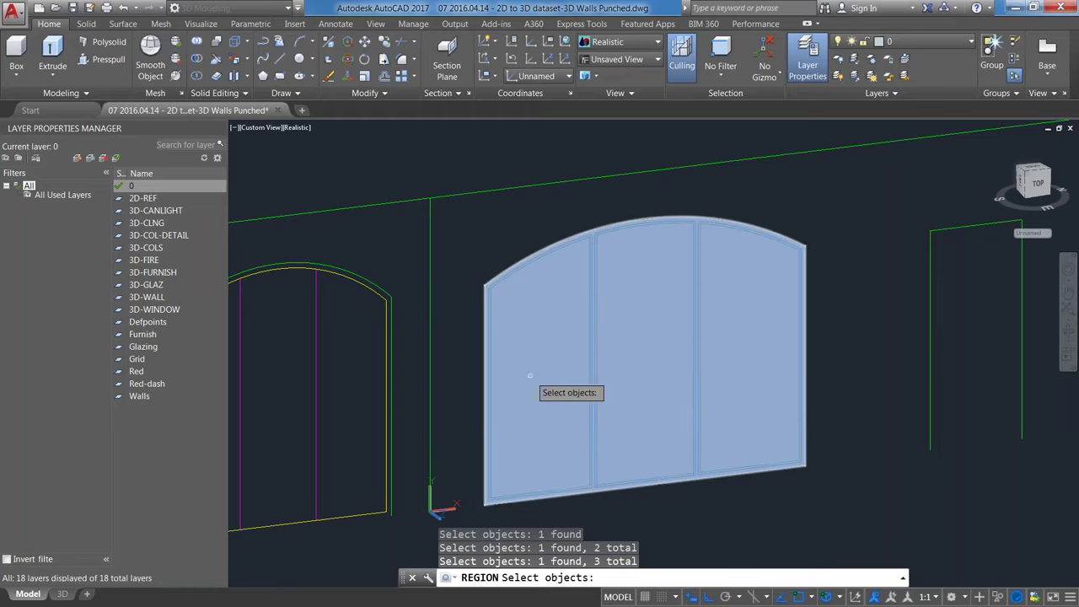
key(Return)
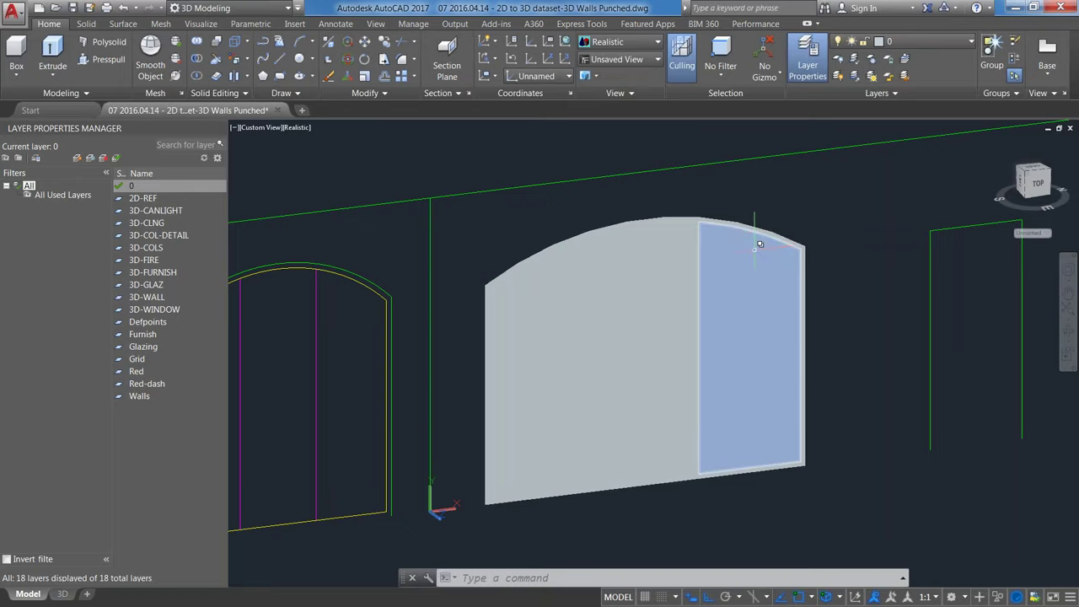
scroll(758, 245, down, 4)
scroll(741, 286, down, 3)
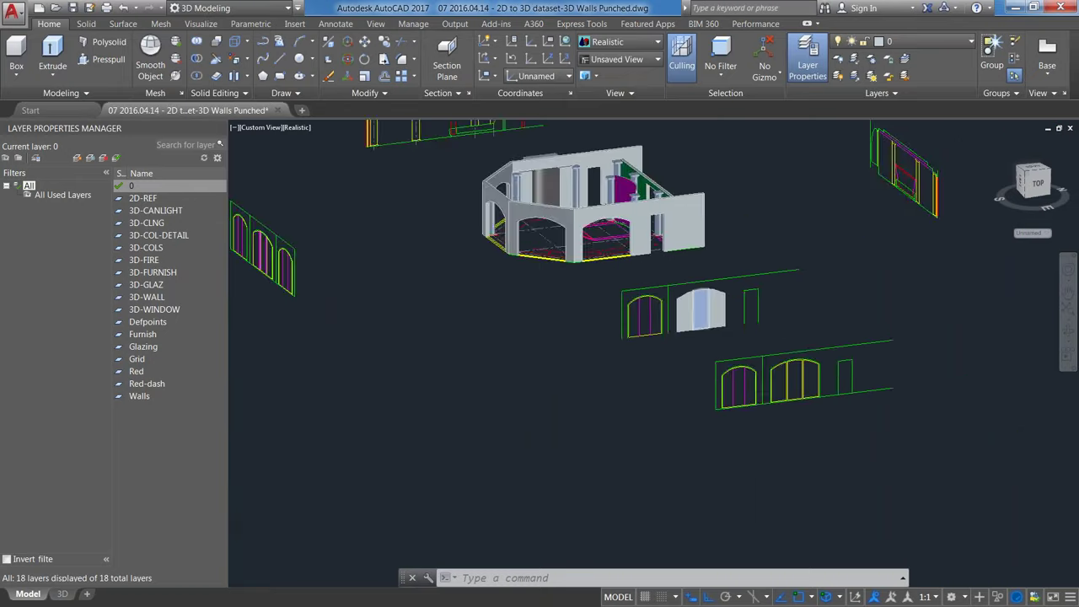
scroll(742, 286, up, 3)
Step: Copy the arched-window regions, entering 1000 as the distance, to create a duplicate set
text(copy)
key(Return)
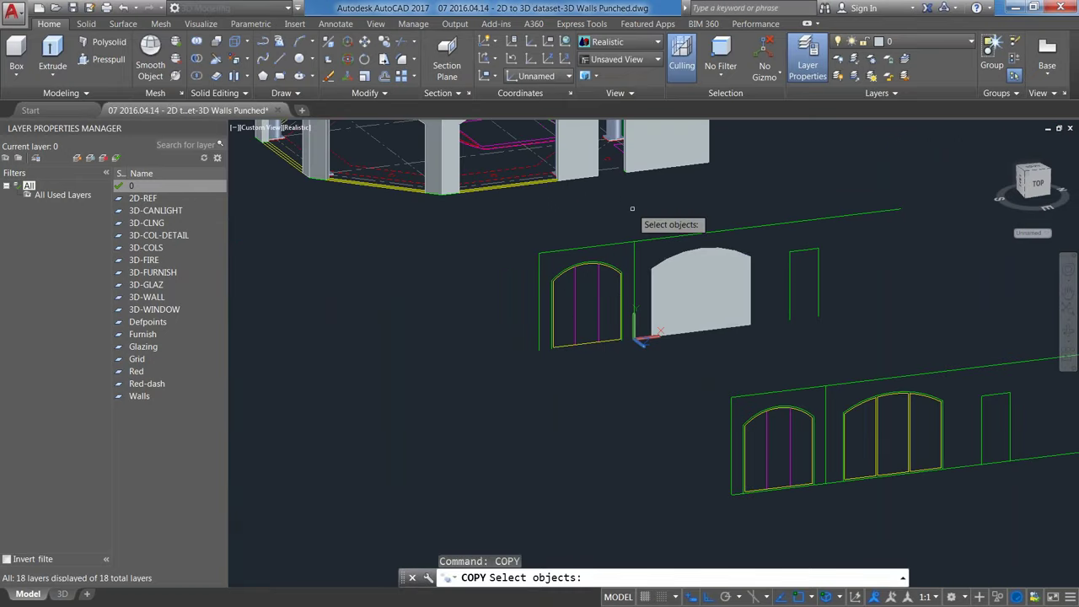
click(639, 210)
click(772, 364)
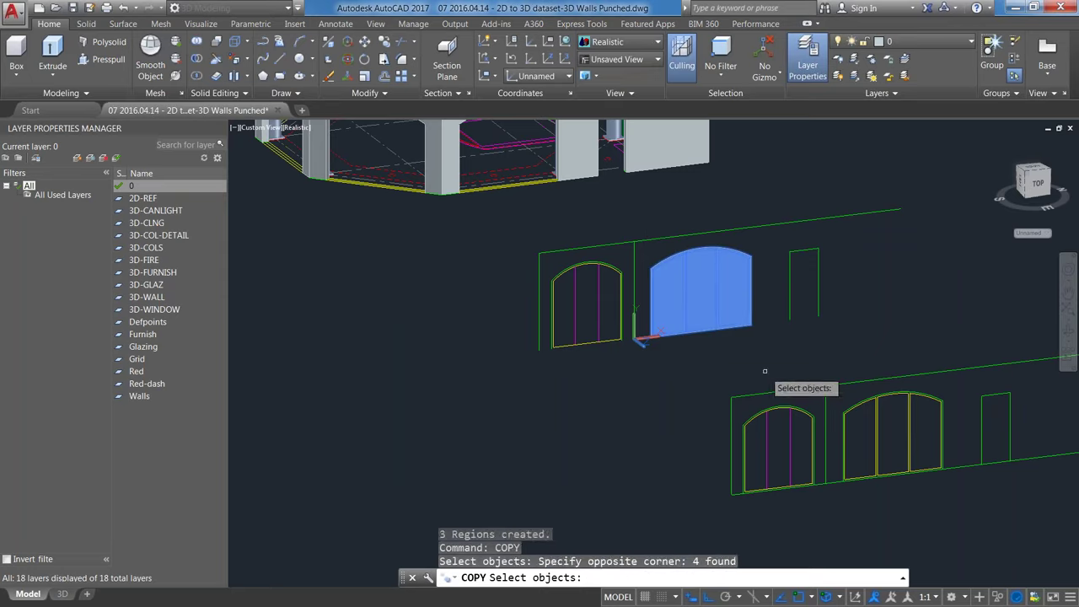
key(Return)
click(434, 353)
text(1000)
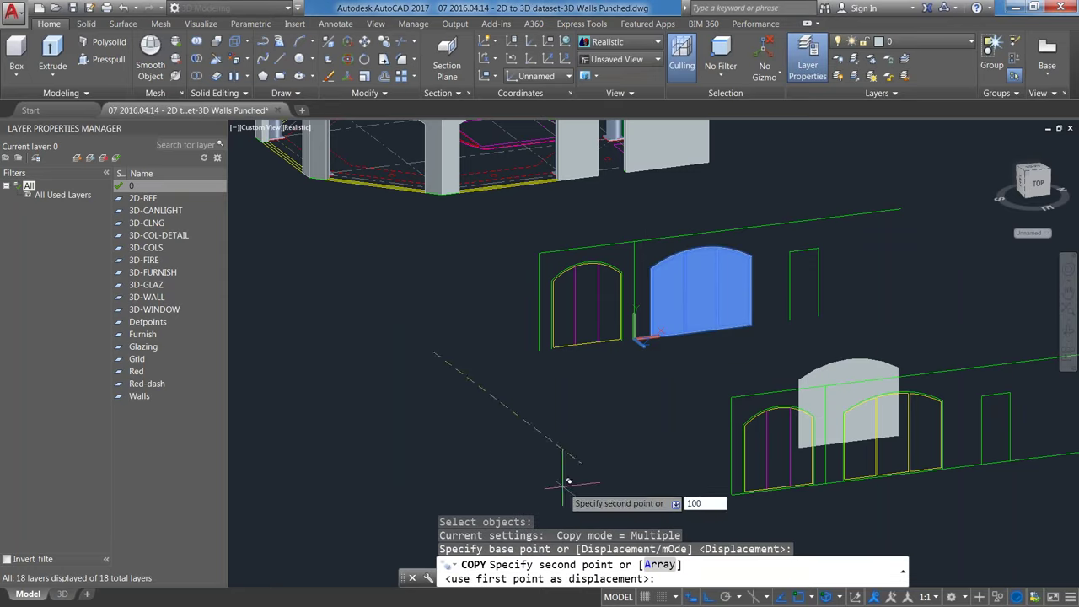
key(Return)
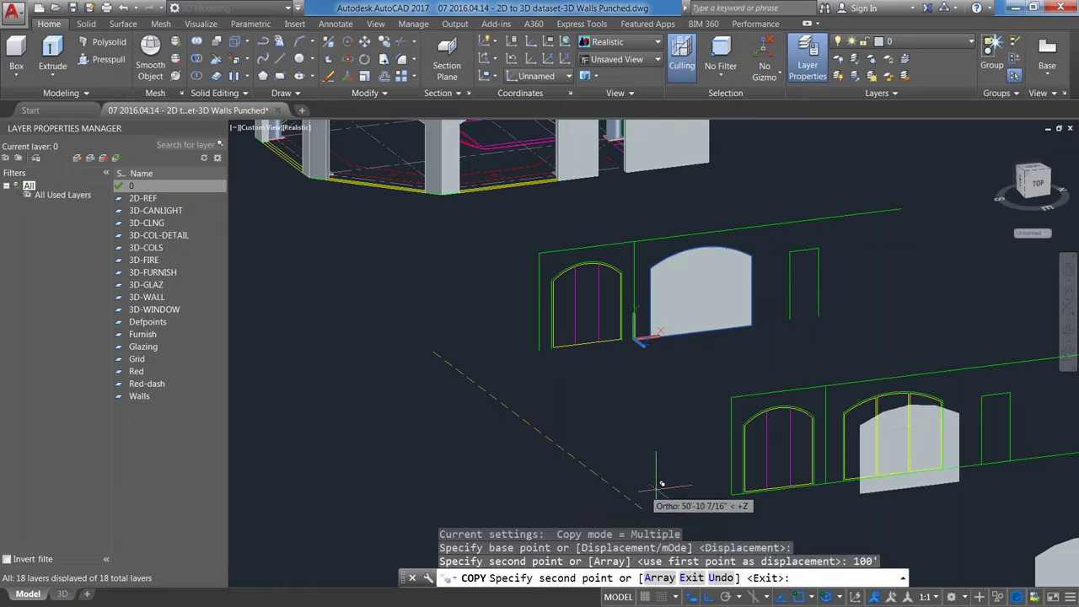
key(Return)
scroll(700, 270, up, 4)
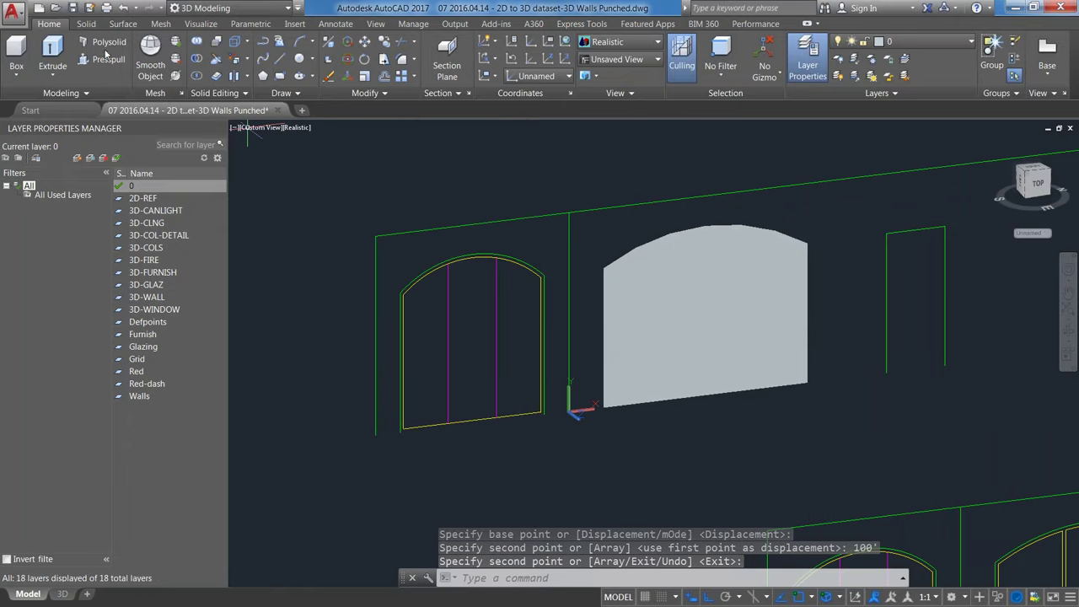
Step: Start Subtract from Solid Editing with the arched solid, then end it with nothing removed
click(175, 58)
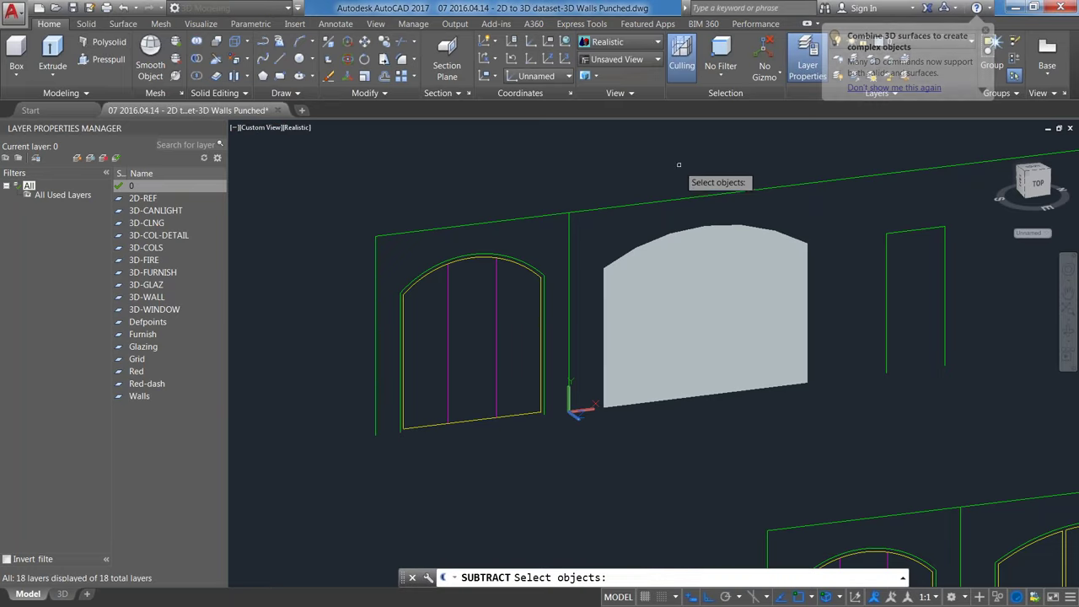
click(750, 228)
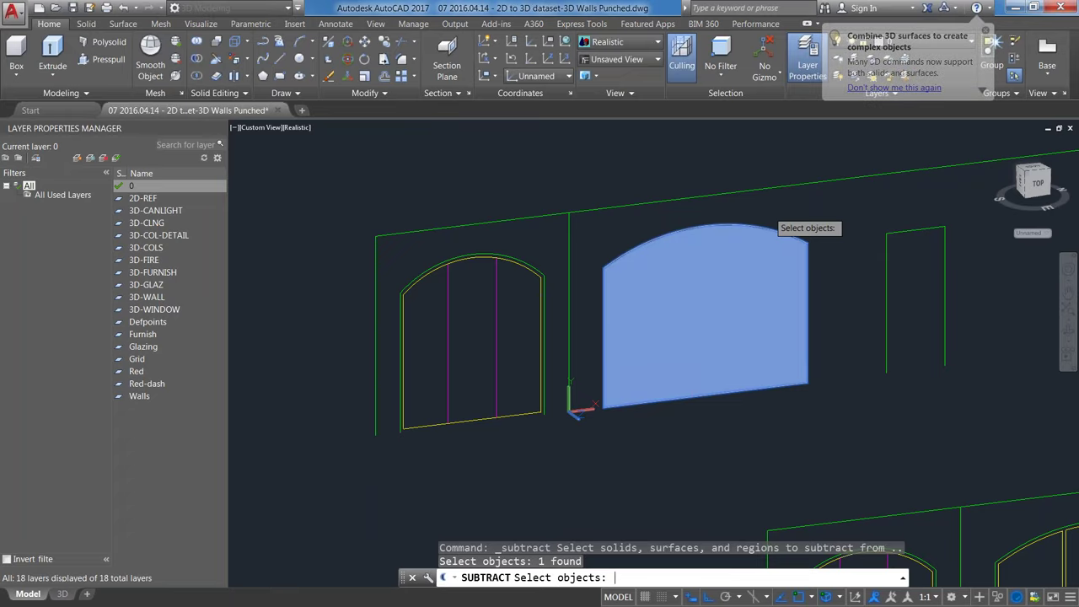
key(Return)
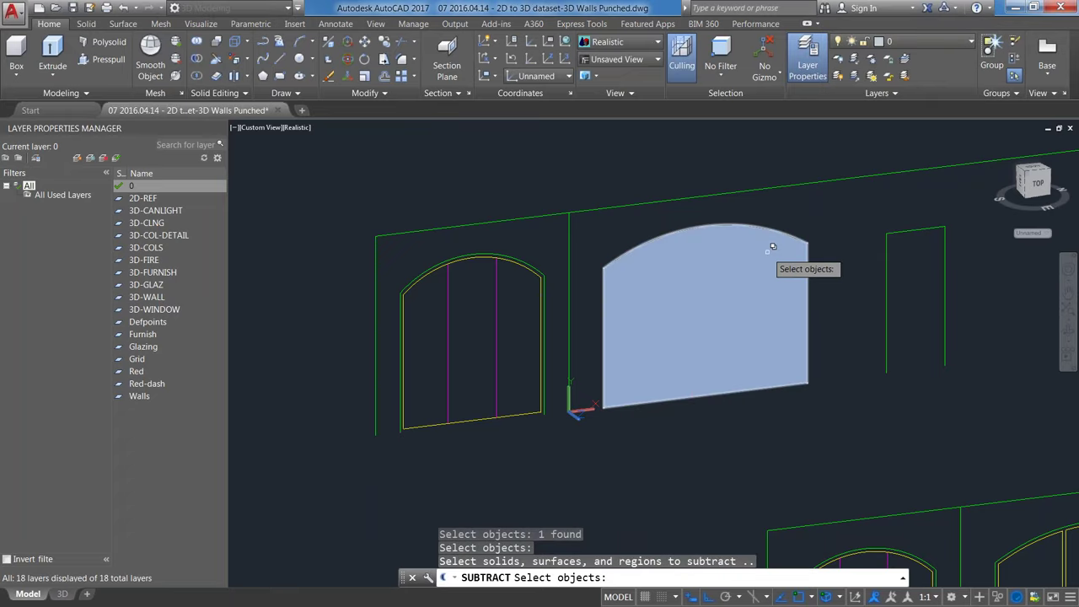
scroll(771, 246, up, 3)
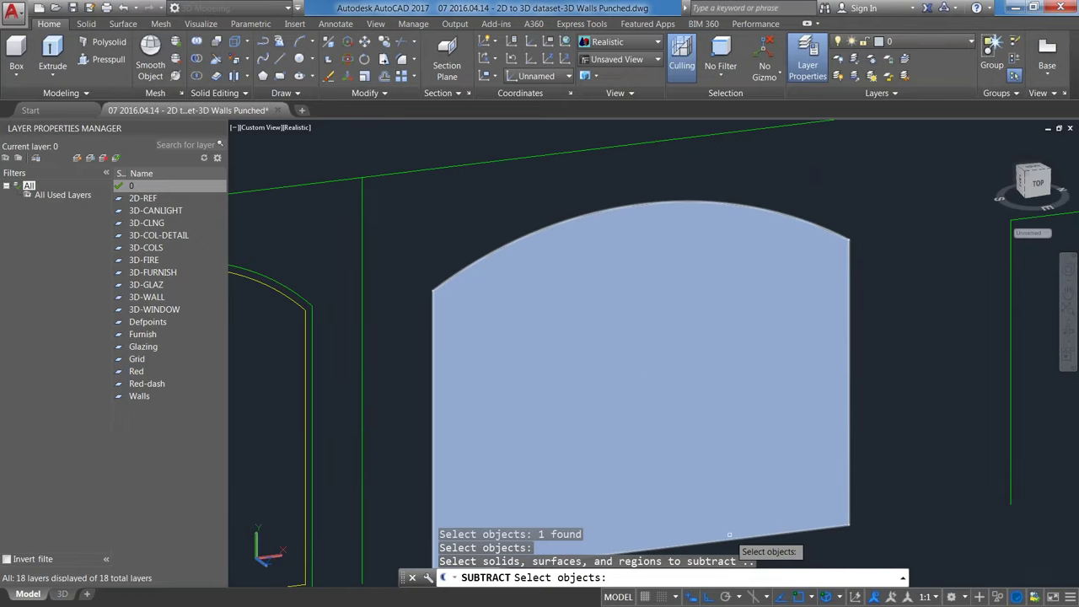
key(Return)
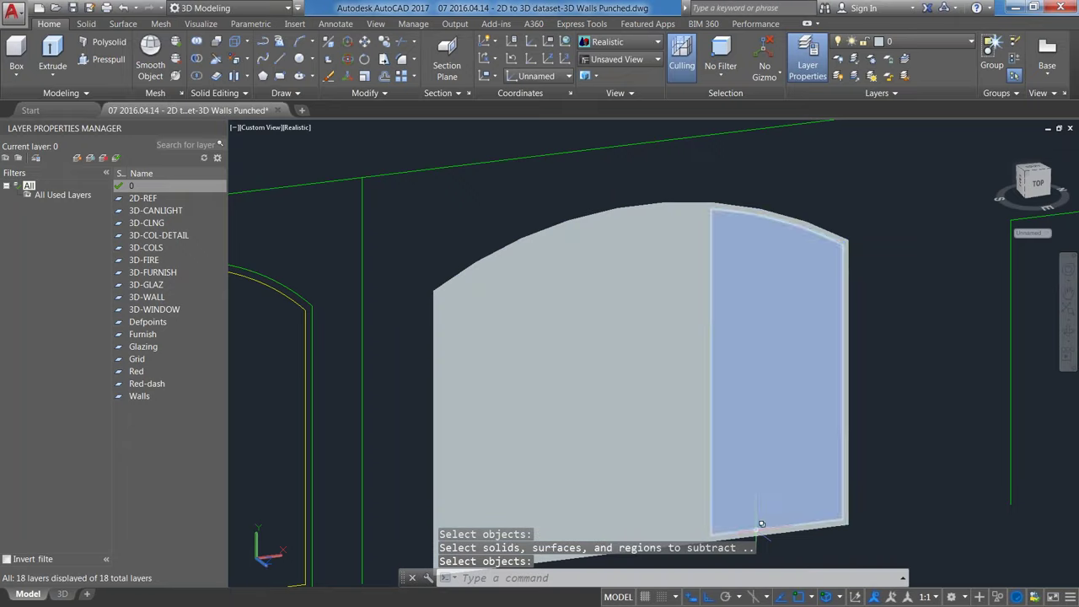
Step: Select the right, middle and left pane regions, then restart SUBTRACT with SU
click(761, 523)
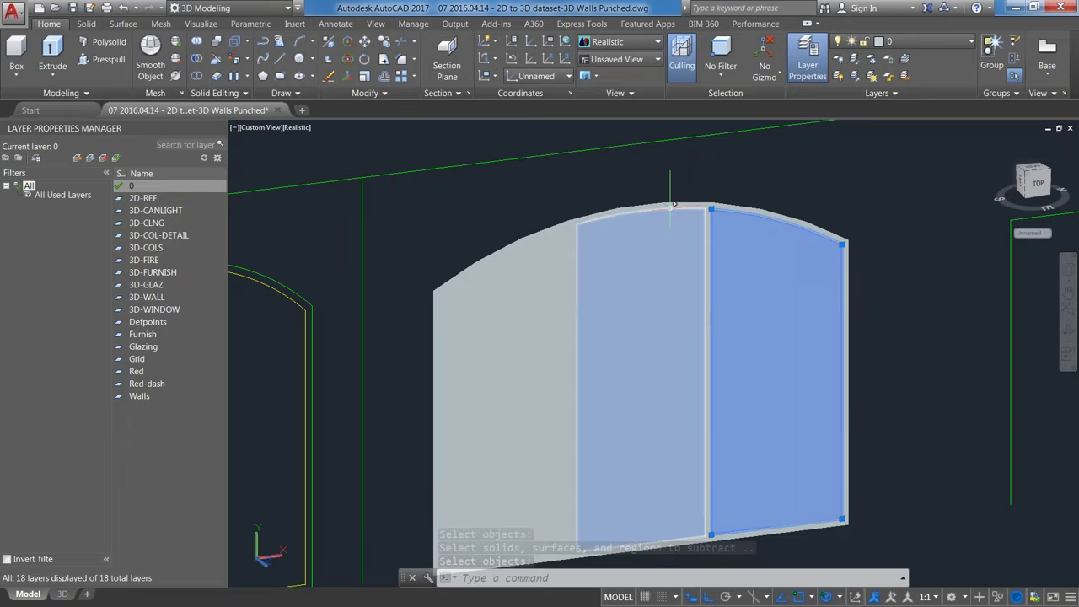
click(583, 231)
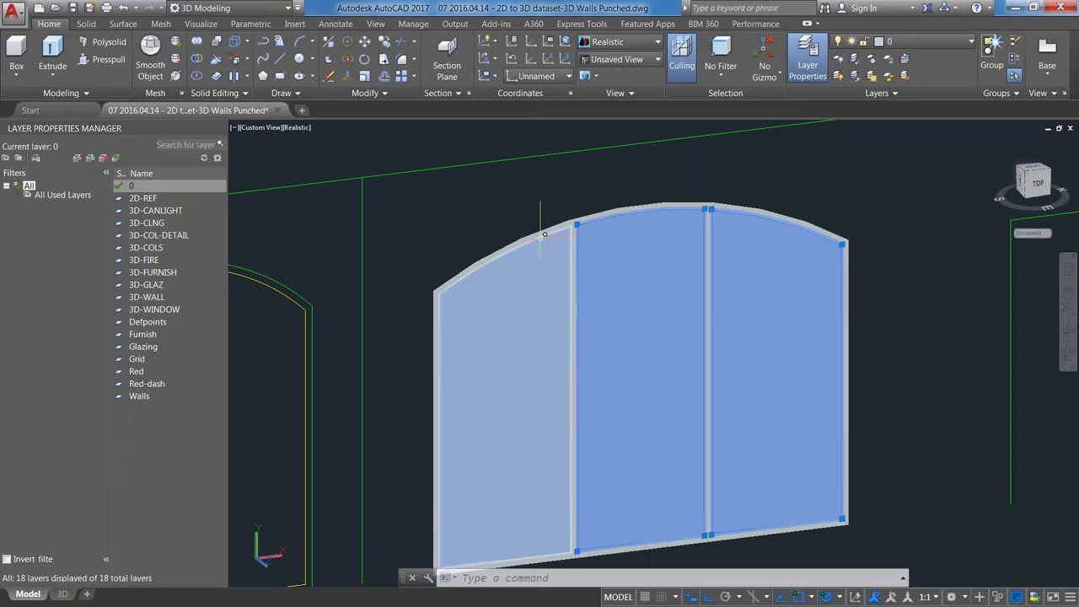
click(544, 234)
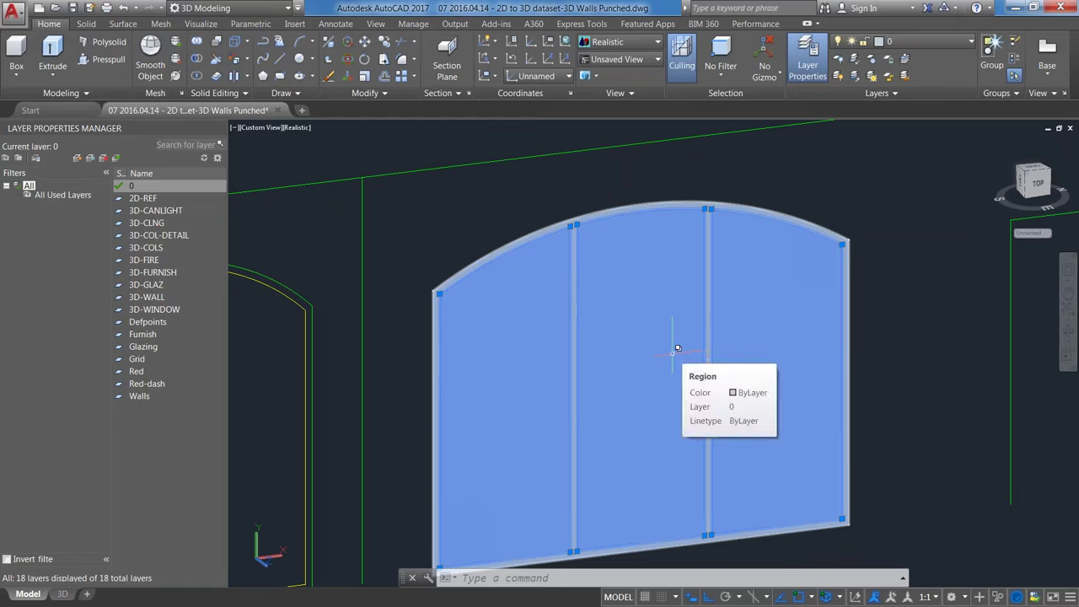
text(su)
key(Return)
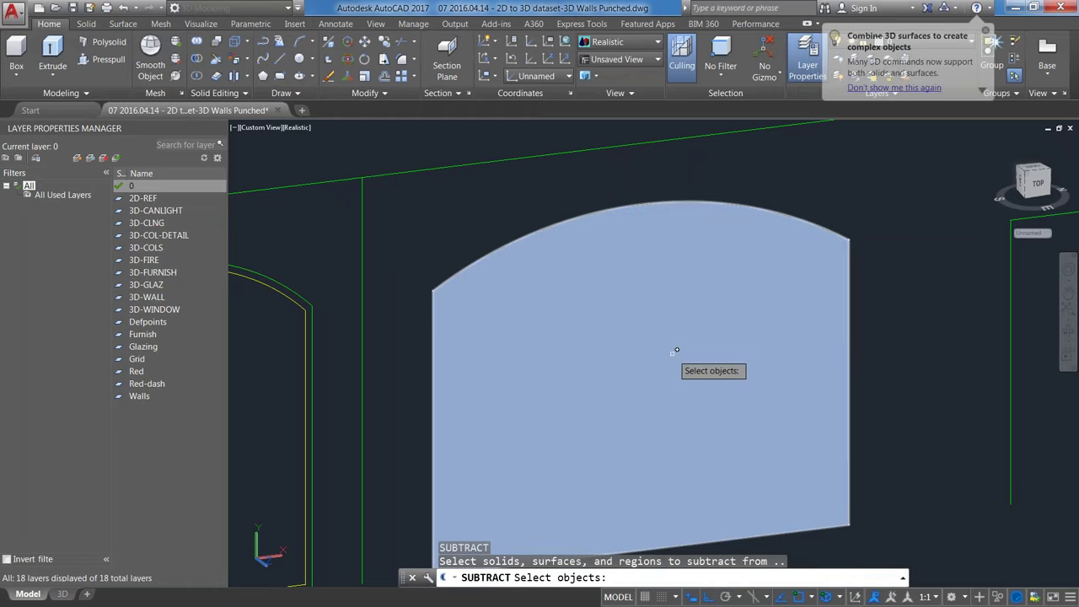
Step: Orbit around the arched panel and subtract the first pane regions from the grey solid
shift+middle_drag(675, 350, 603, 425)
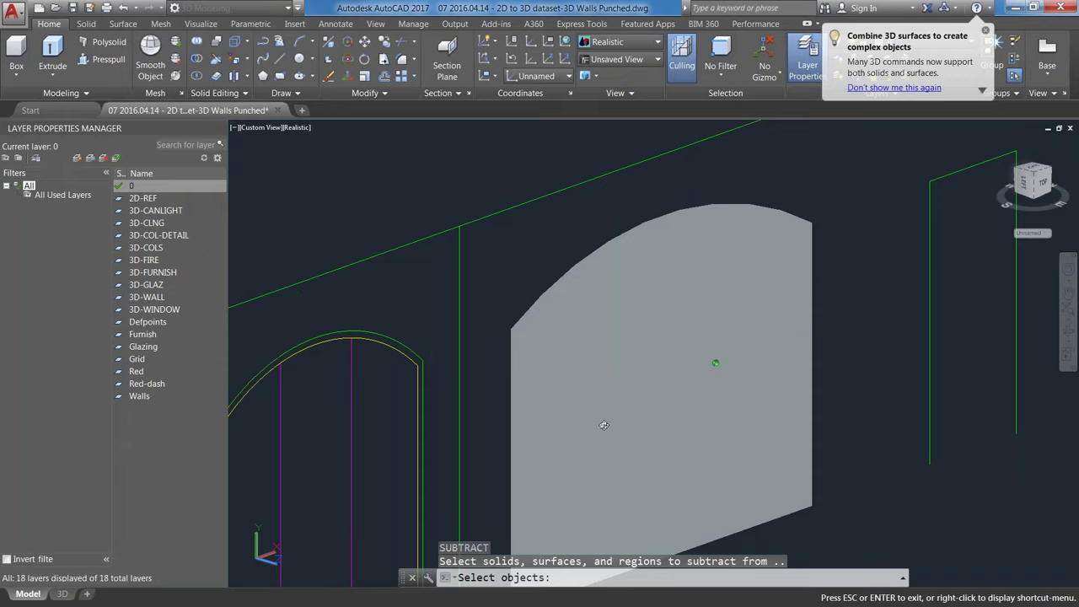
shift+middle_drag(604, 425, 660, 473)
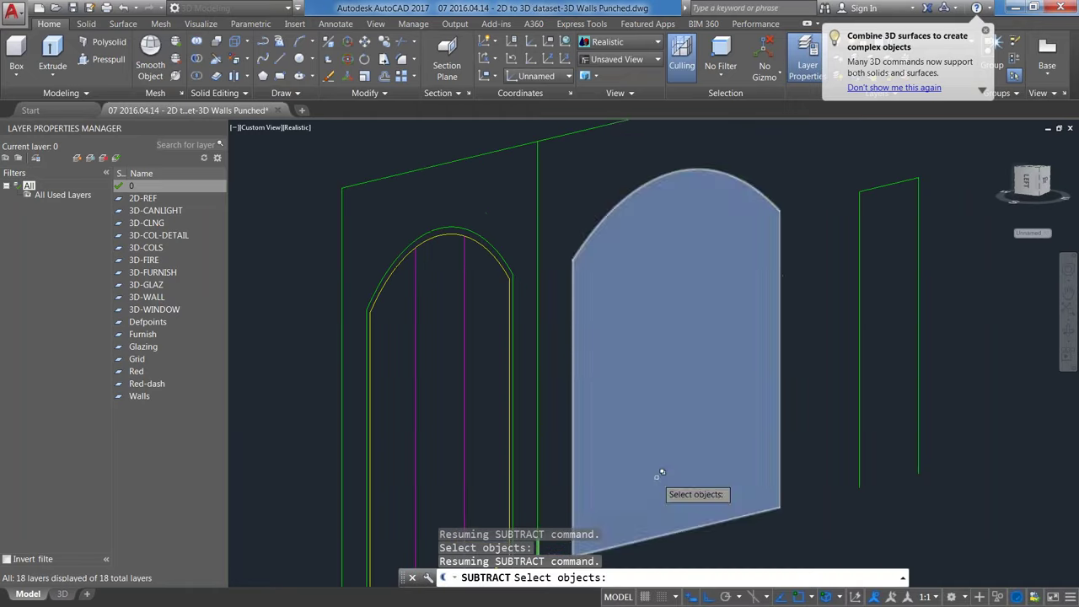
click(195, 56)
click(730, 181)
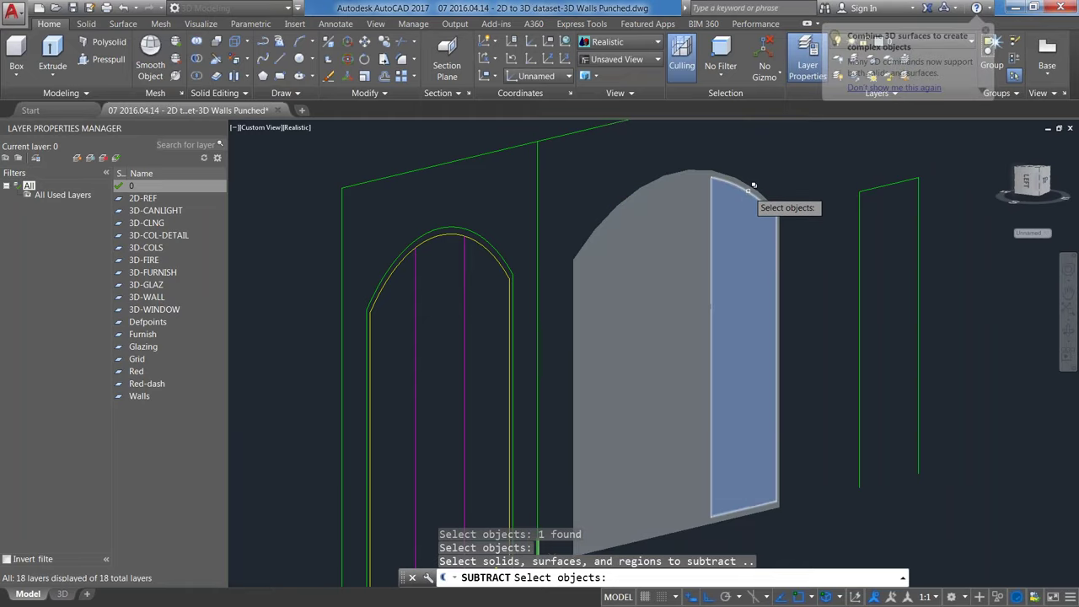
click(753, 184)
key(Return)
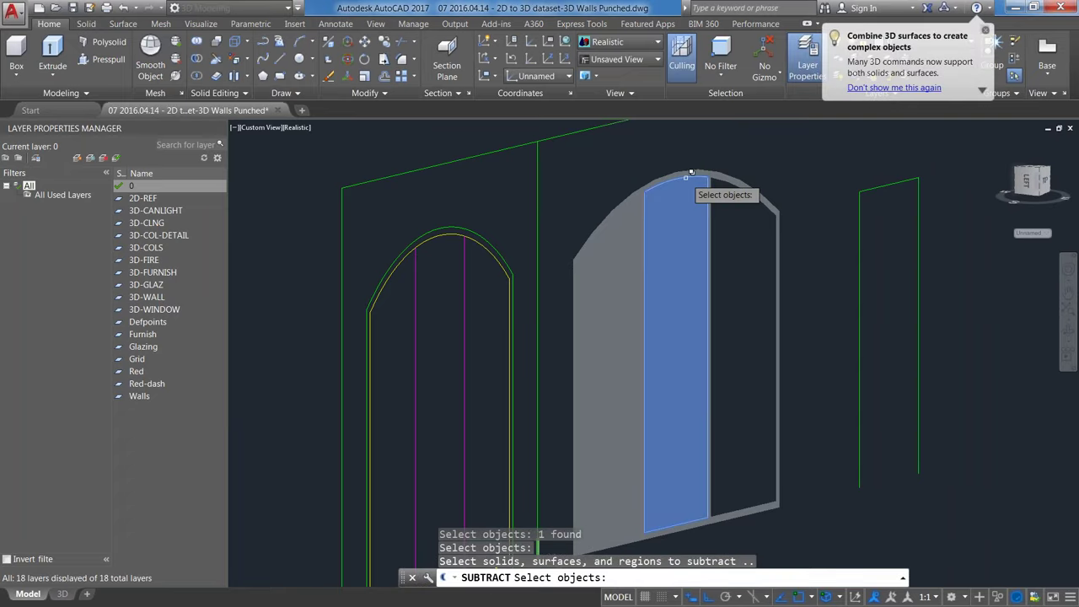
click(706, 184)
key(Return)
key(Return)
key(Return)
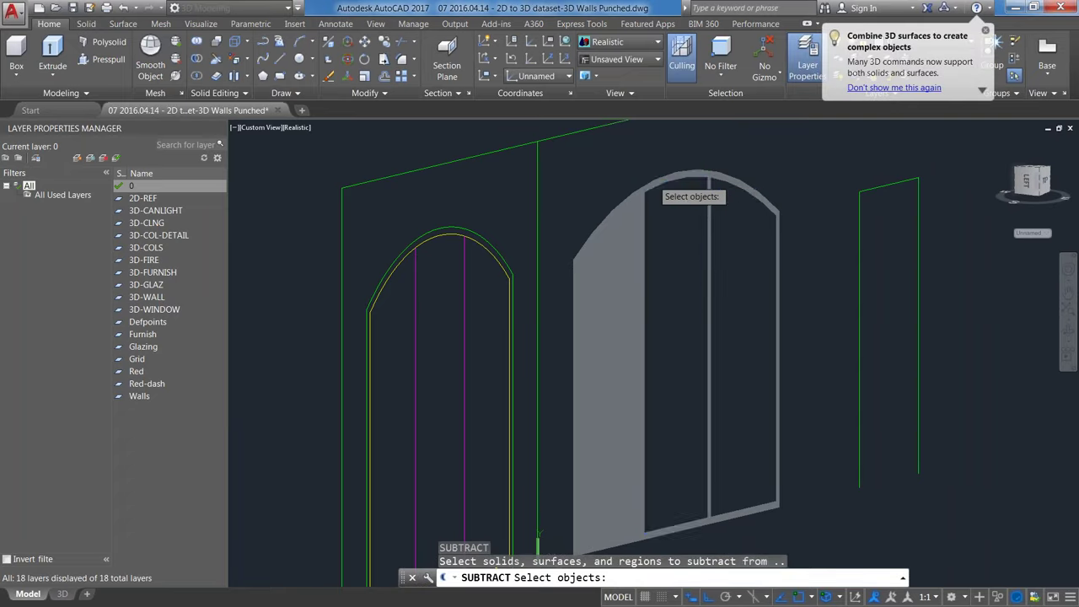
Step: Subtract the remaining pane from the arched panel and orbit to inspect the openings
click(651, 182)
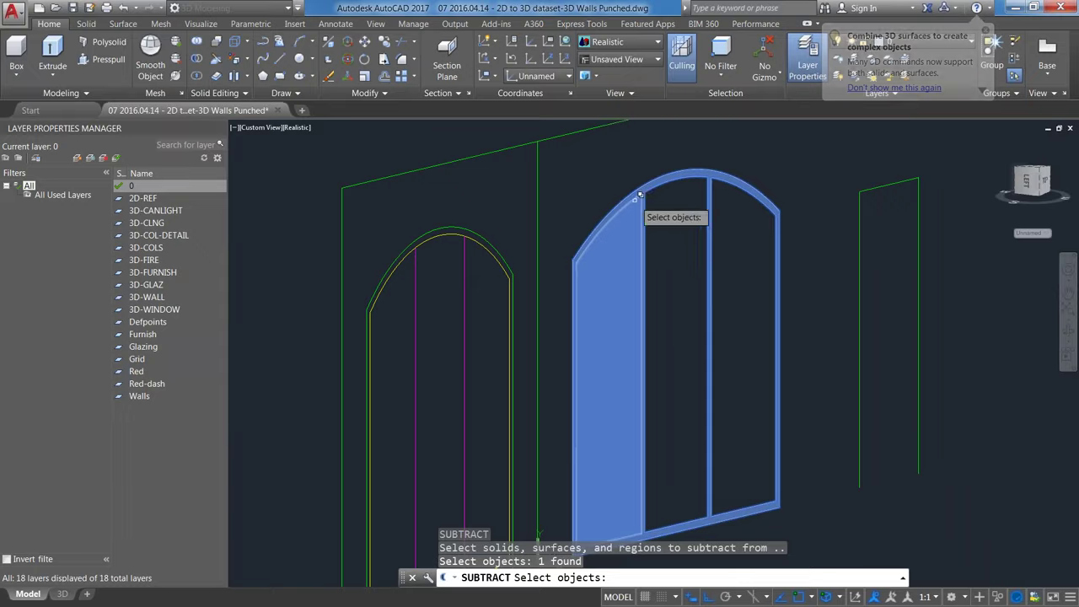
click(685, 196)
key(Return)
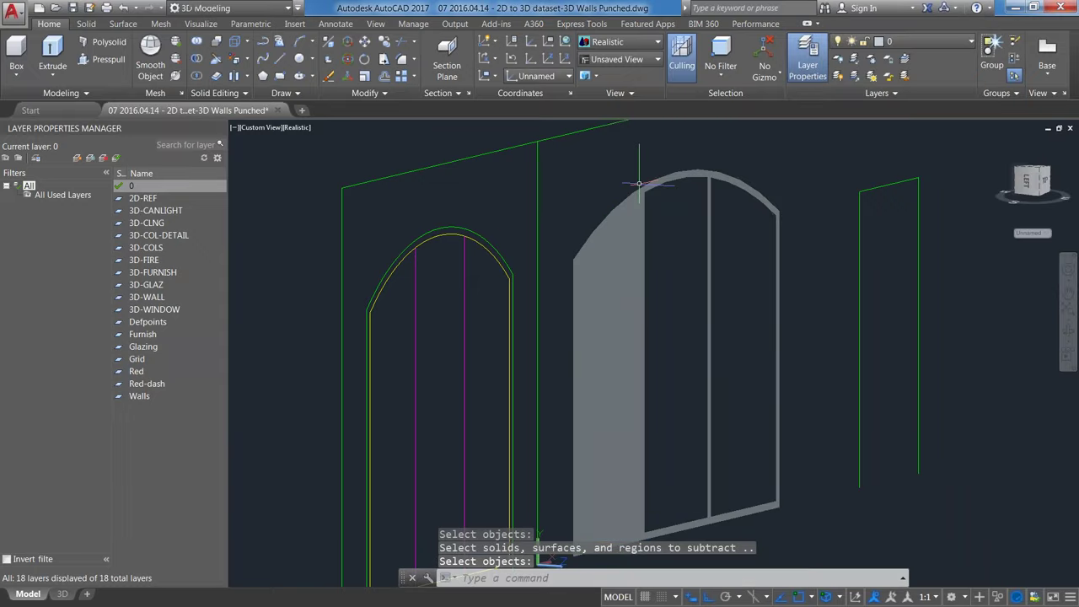
key(Return)
key(Return)
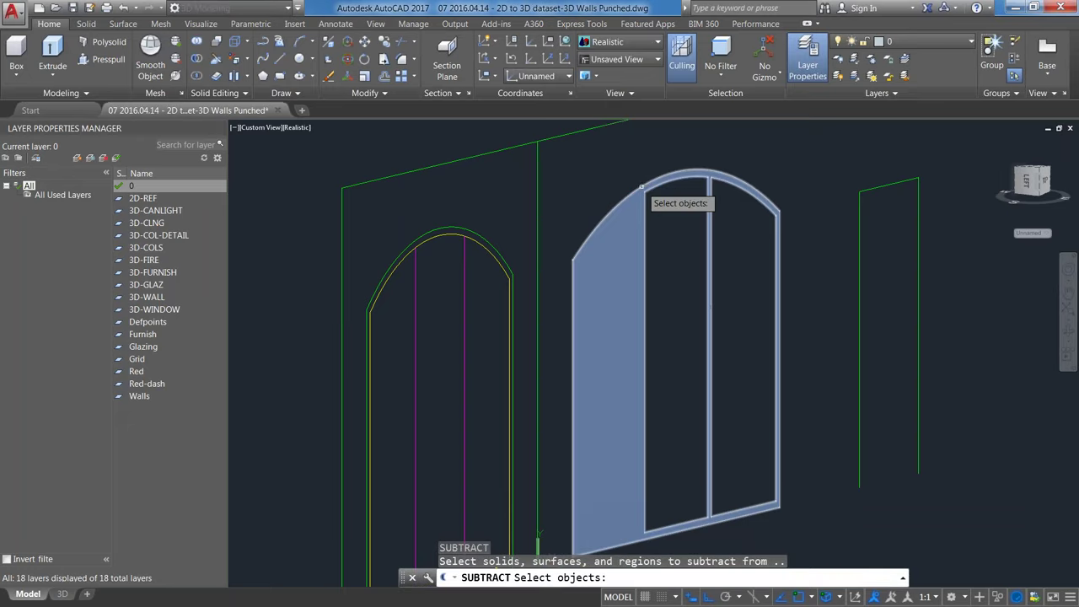
click(640, 187)
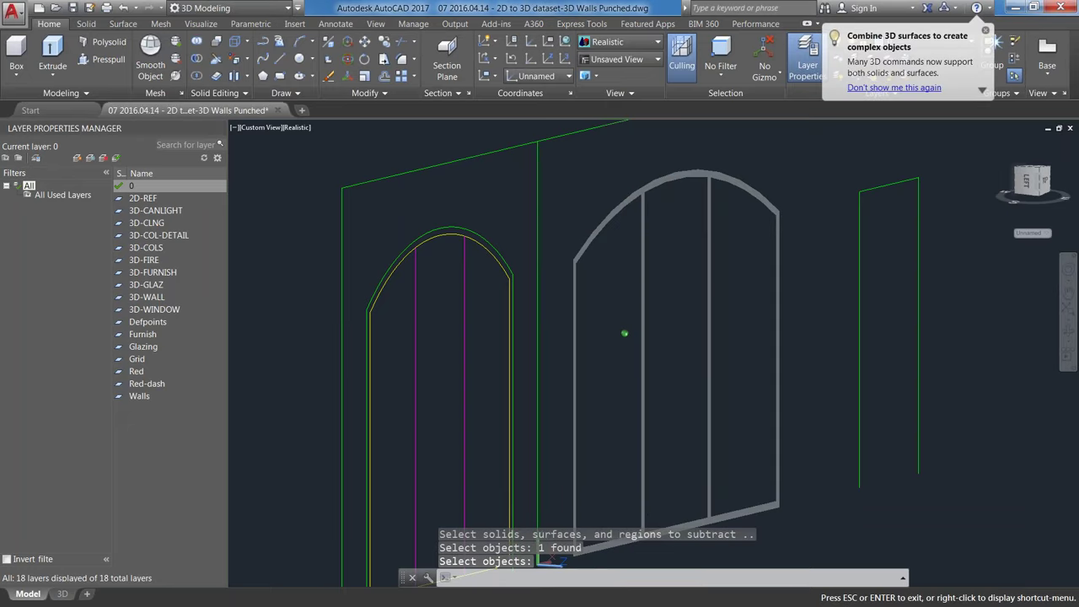
shift+middle_drag(624, 333, 708, 371)
key(Return)
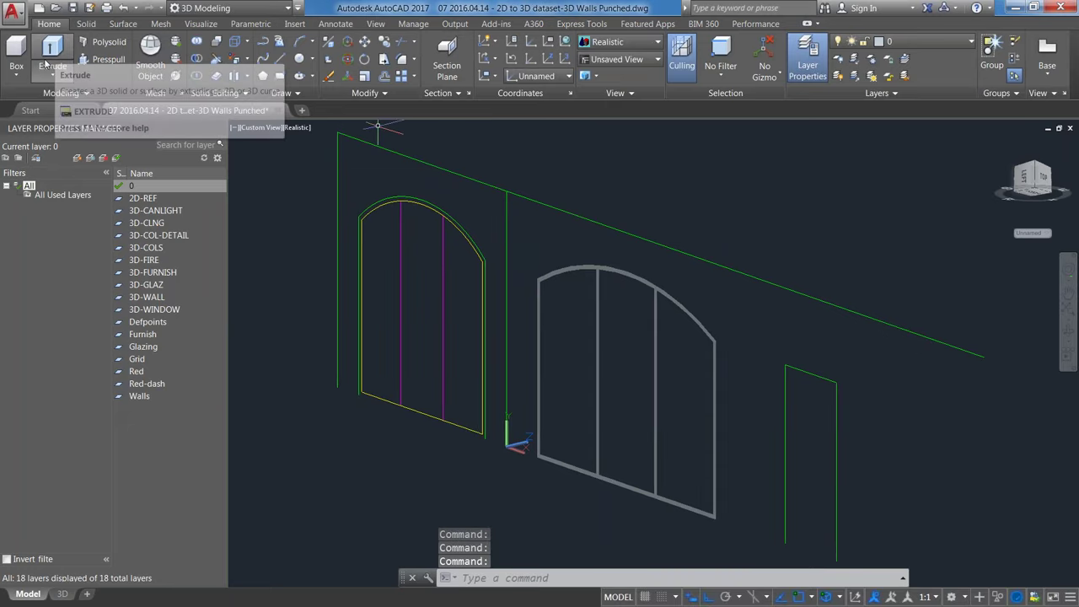
Step: Extrude the hollow arched window-frame region 4 units into a solid frame with mullions
click(105, 59)
key(Return)
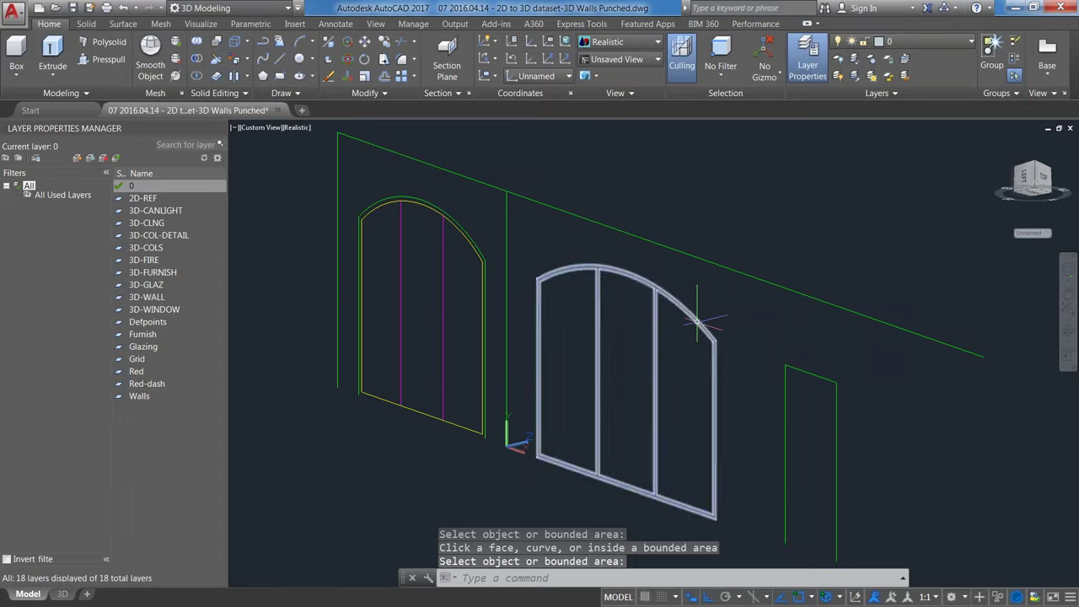
click(697, 322)
key(Return)
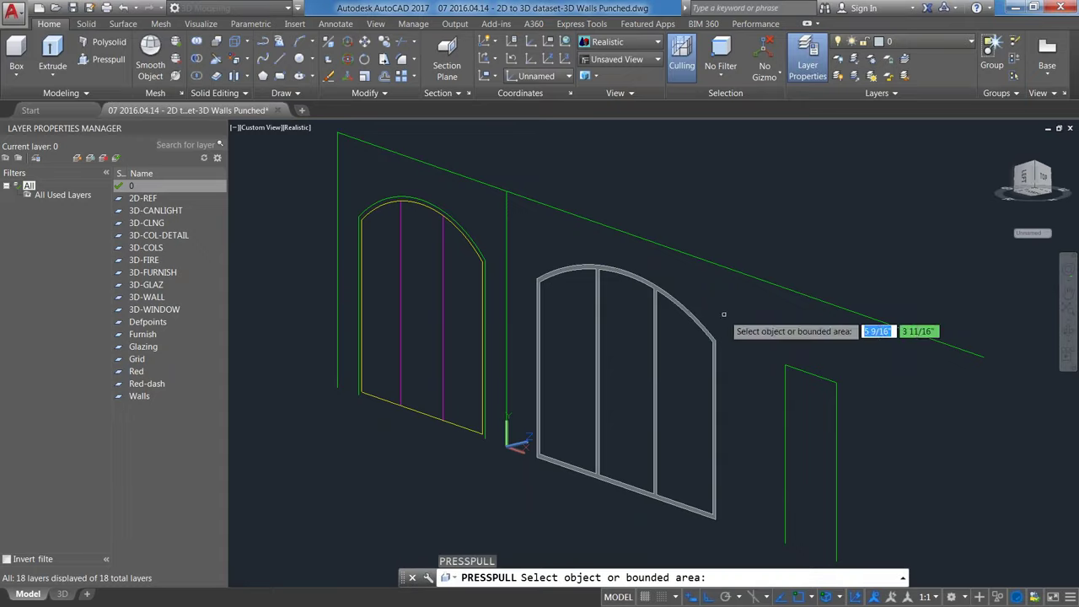
click(55, 50)
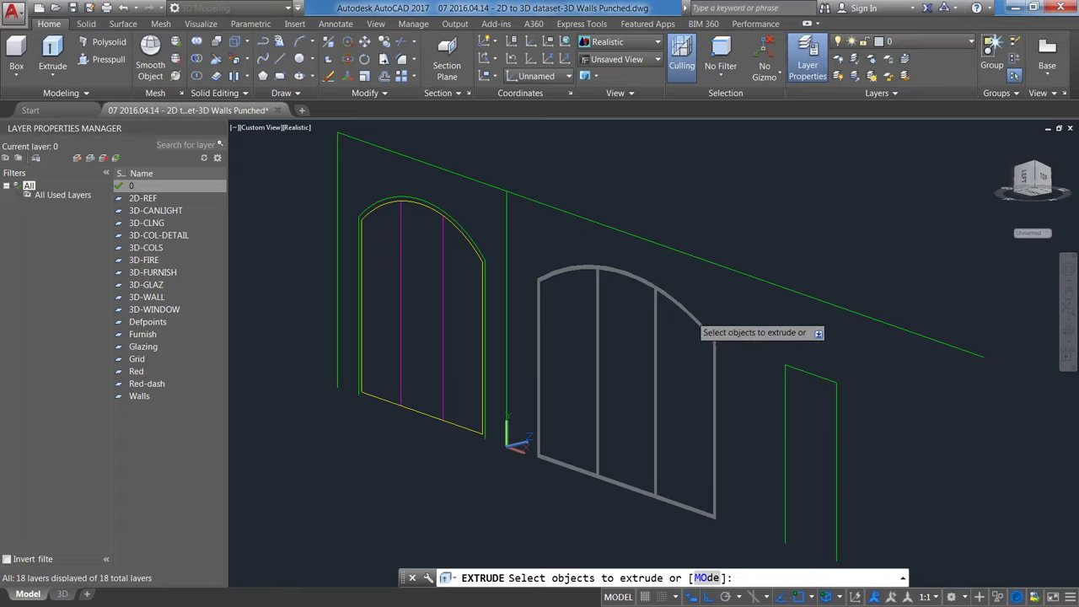
click(697, 324)
key(Return)
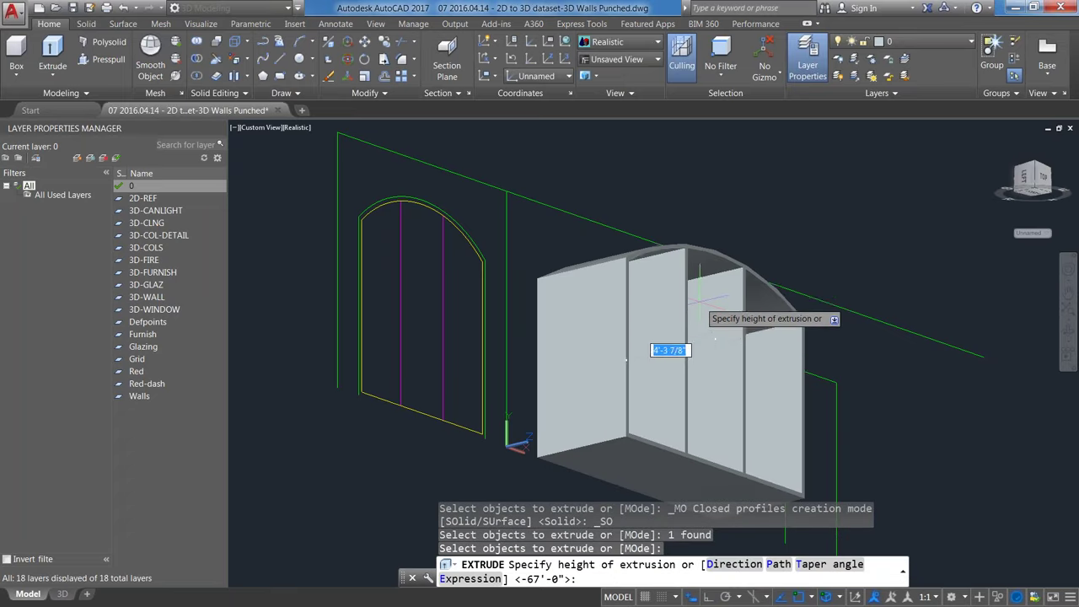
text(4)
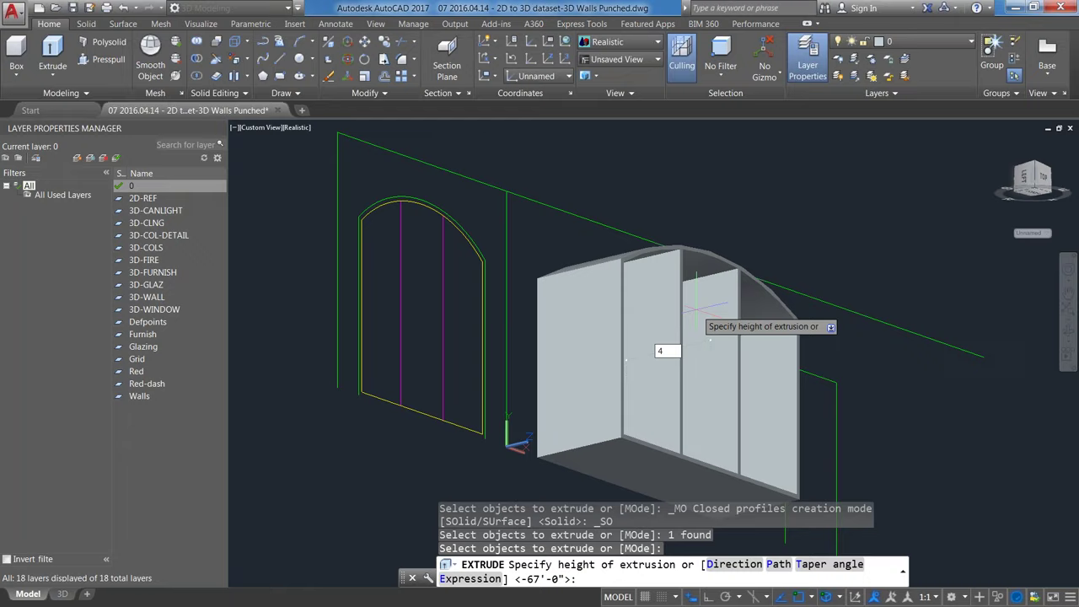
key(Return)
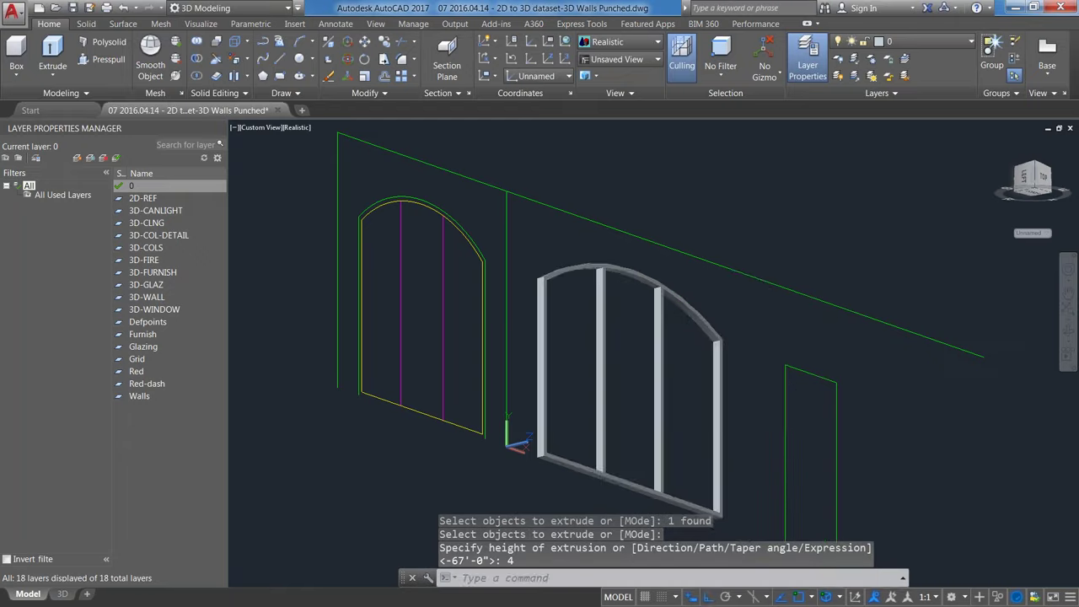
shift+middle_drag(539, 338, 590, 331)
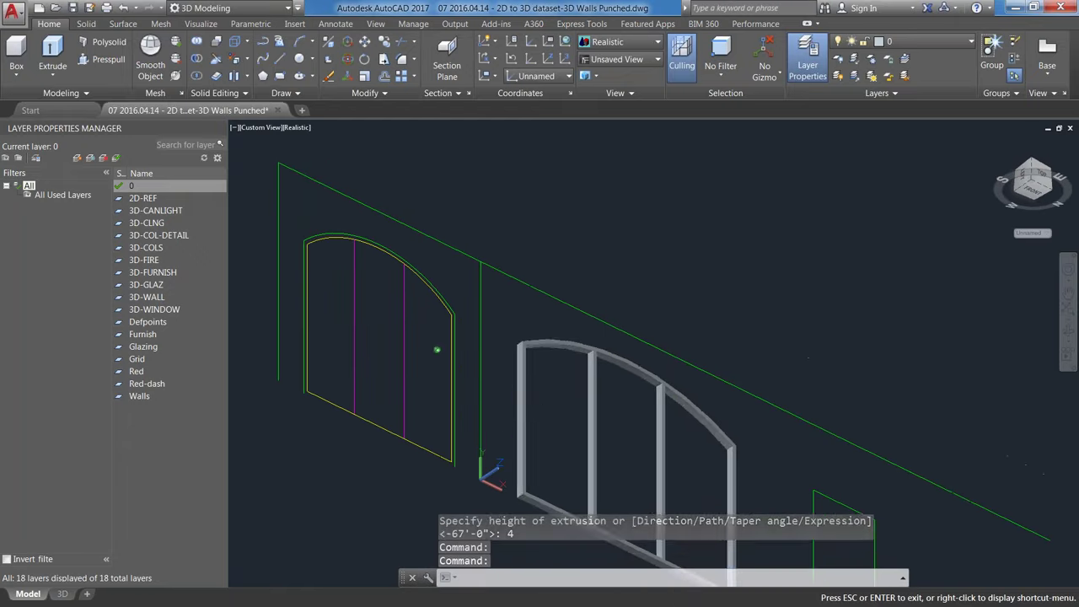
Step: Erase the stray curved surface
scroll(546, 413, down, 5)
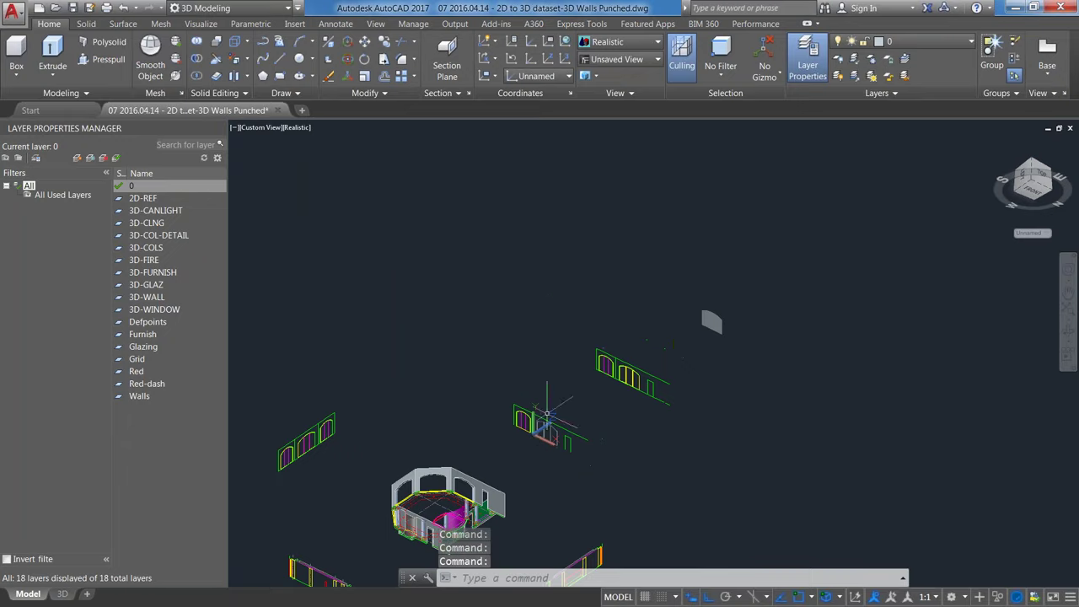
scroll(703, 321, up, 6)
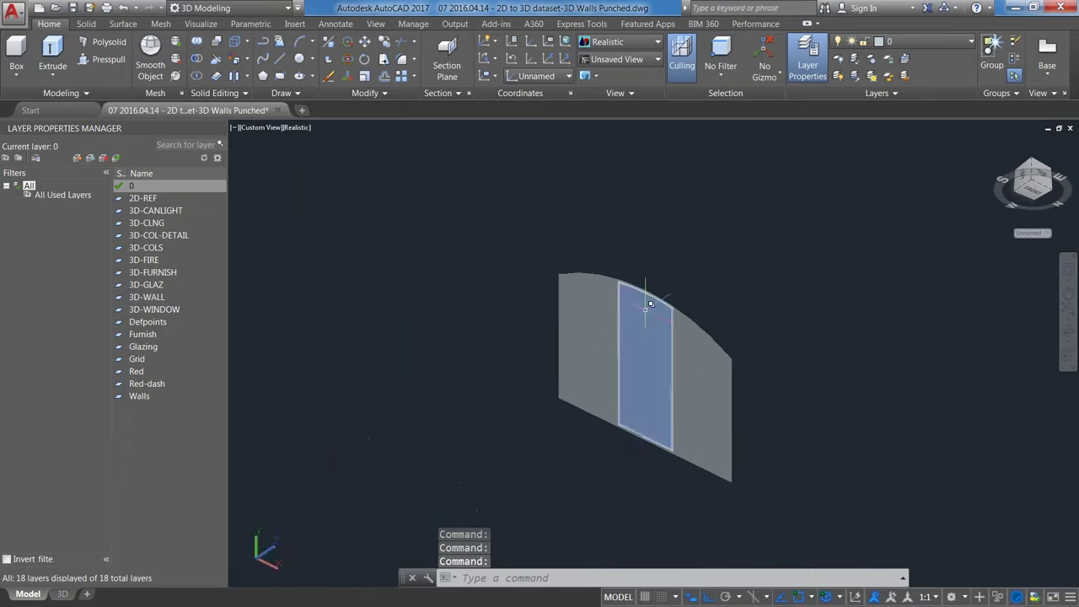
scroll(667, 296, up, 5)
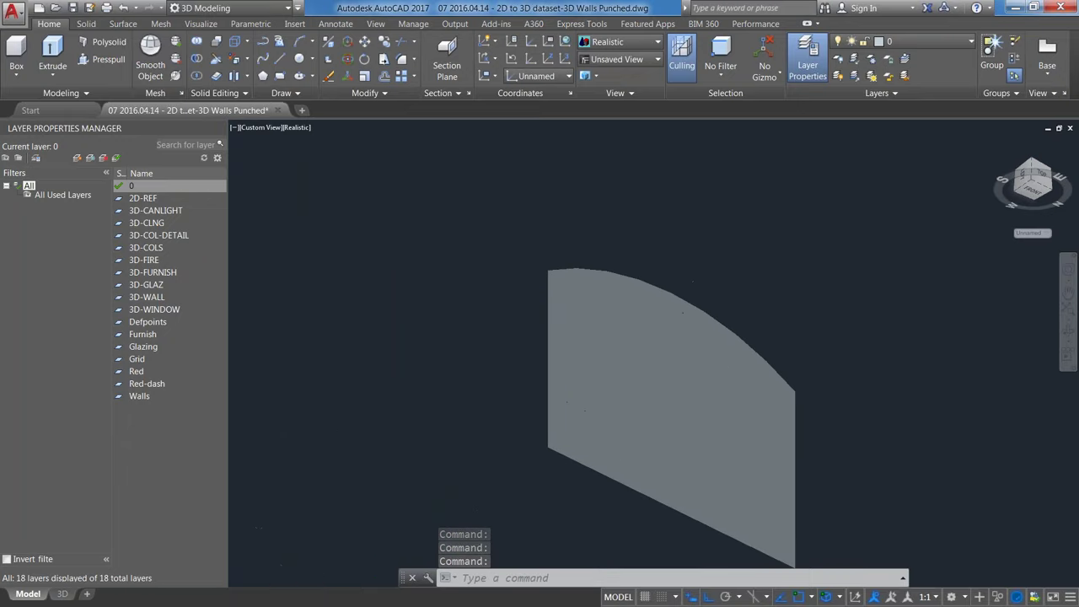
key(Escape)
key(Escape)
text(e)
key(Return)
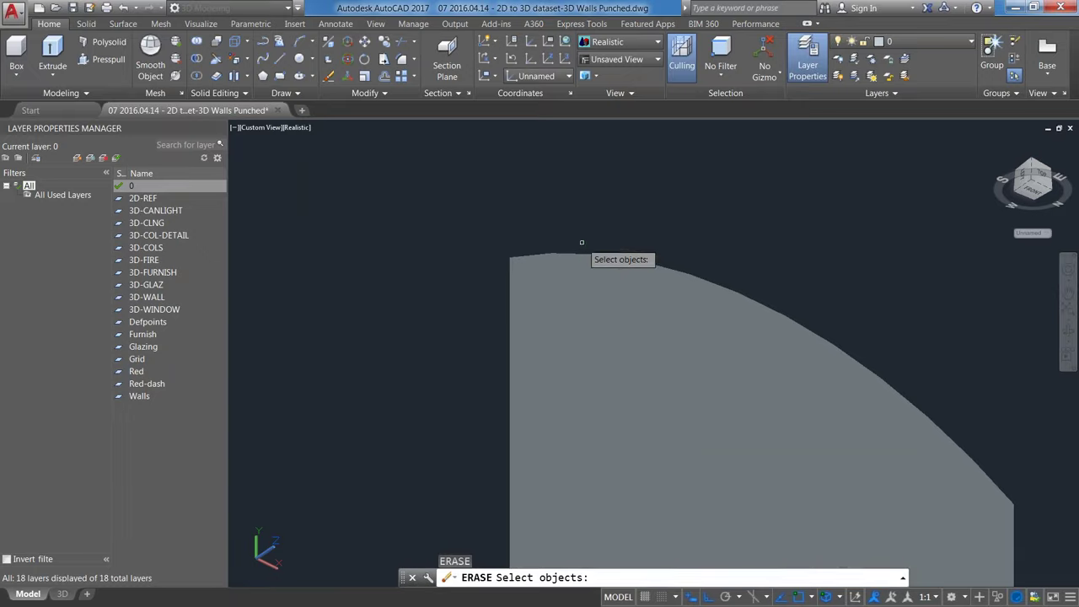
click(582, 251)
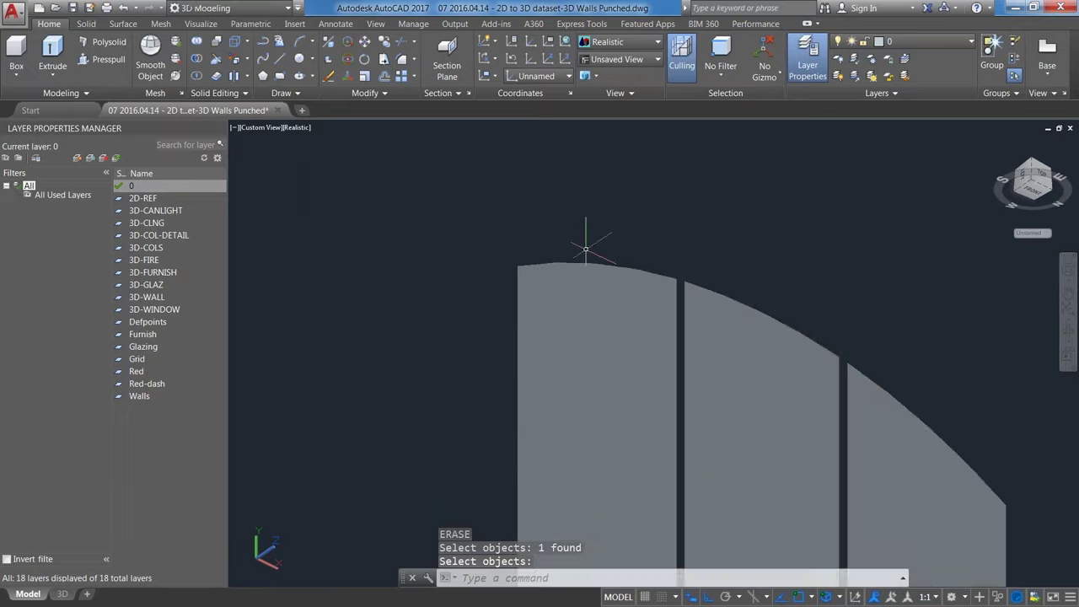
scroll(590, 240, down, 5)
Step: Make 3D-GLAZ the current layer
click(779, 431)
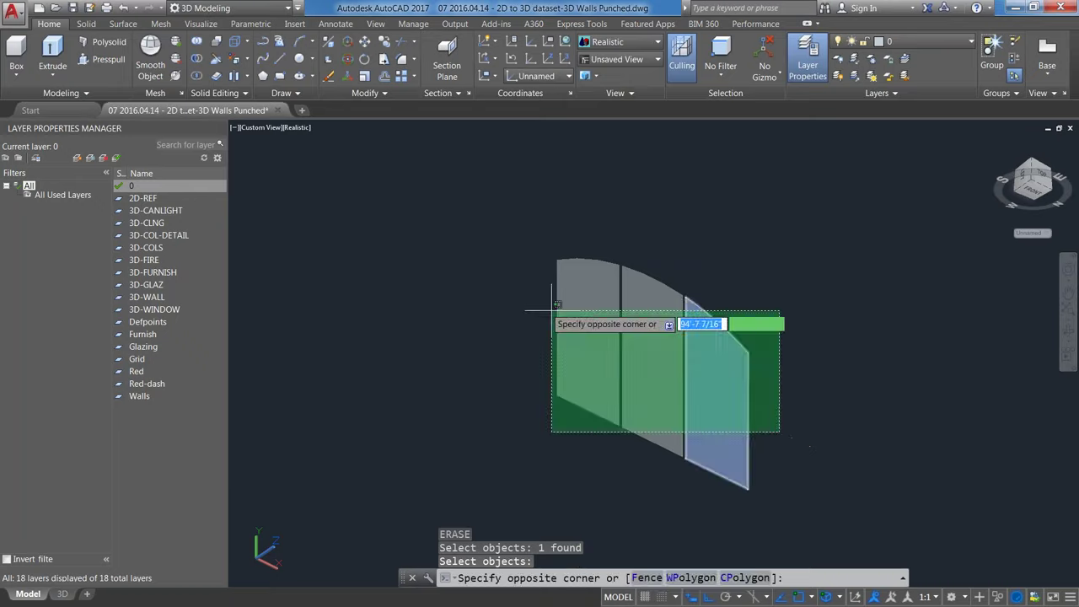
click(472, 233)
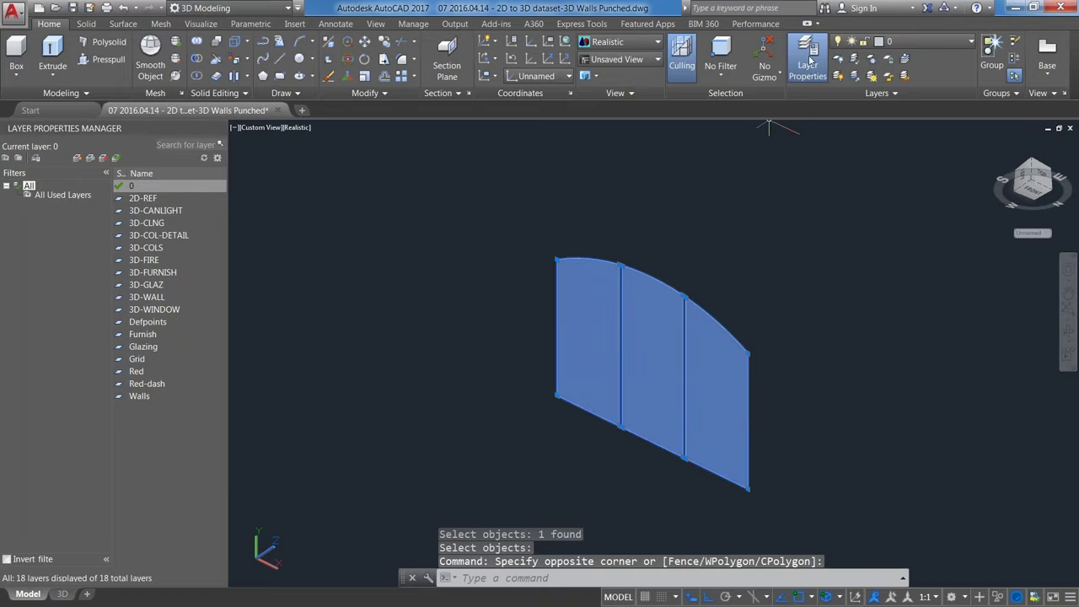
click(809, 61)
key(Escape)
click(807, 63)
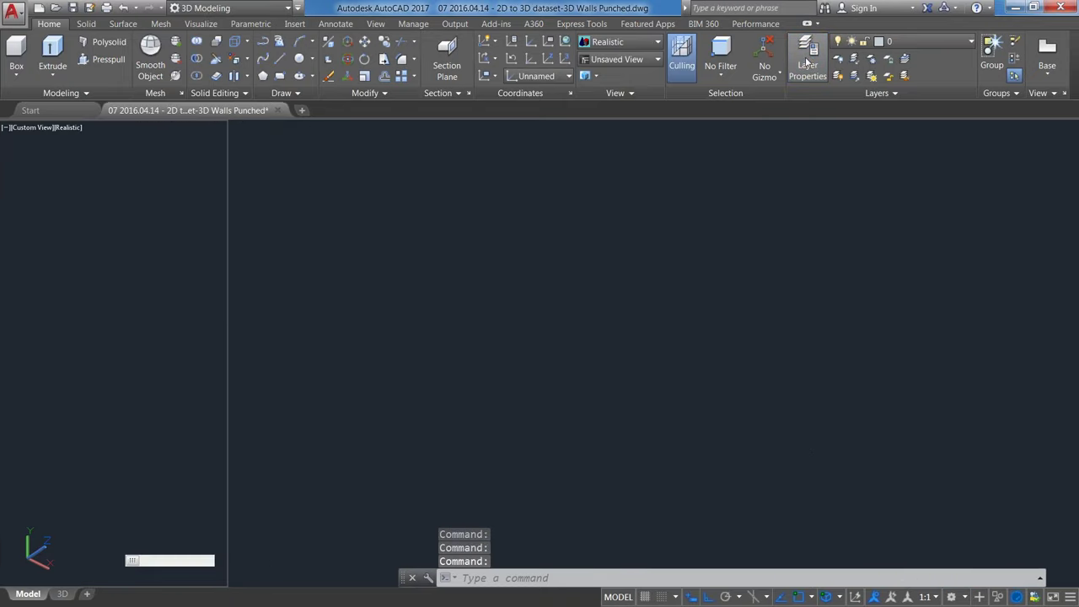
click(141, 287)
double_click(141, 287)
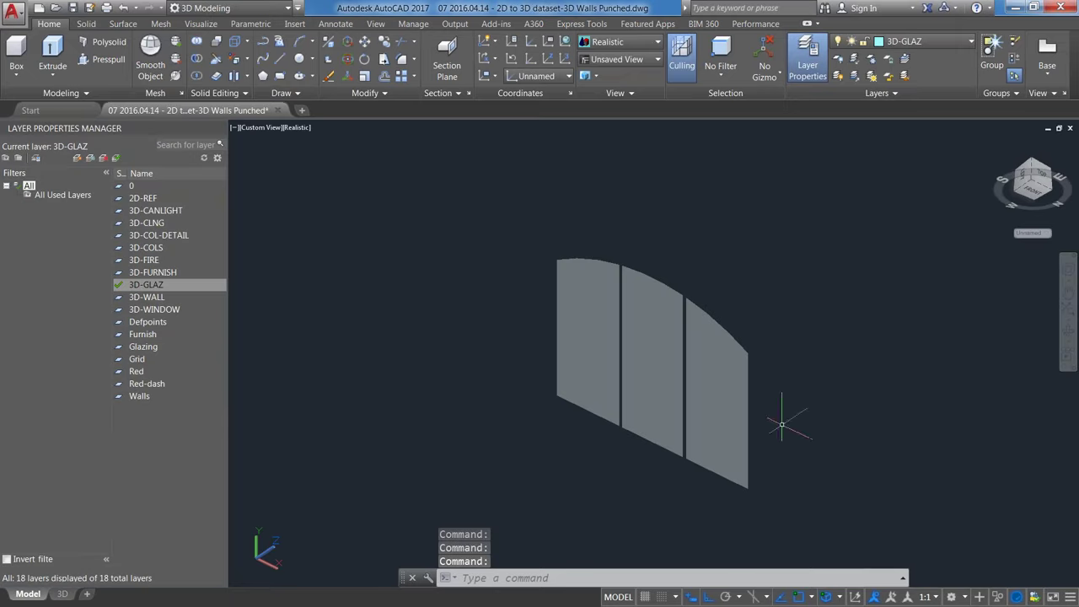
Step: Run CHPROP on the three arched glazing panels
key(Escape)
key(Escape)
text(chrp)
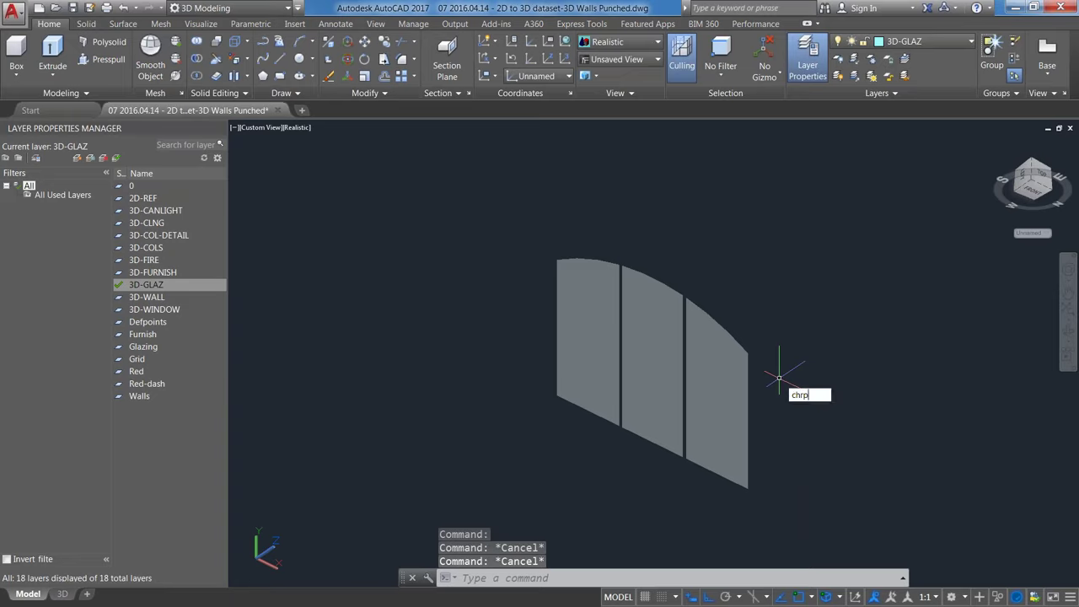
key(Return)
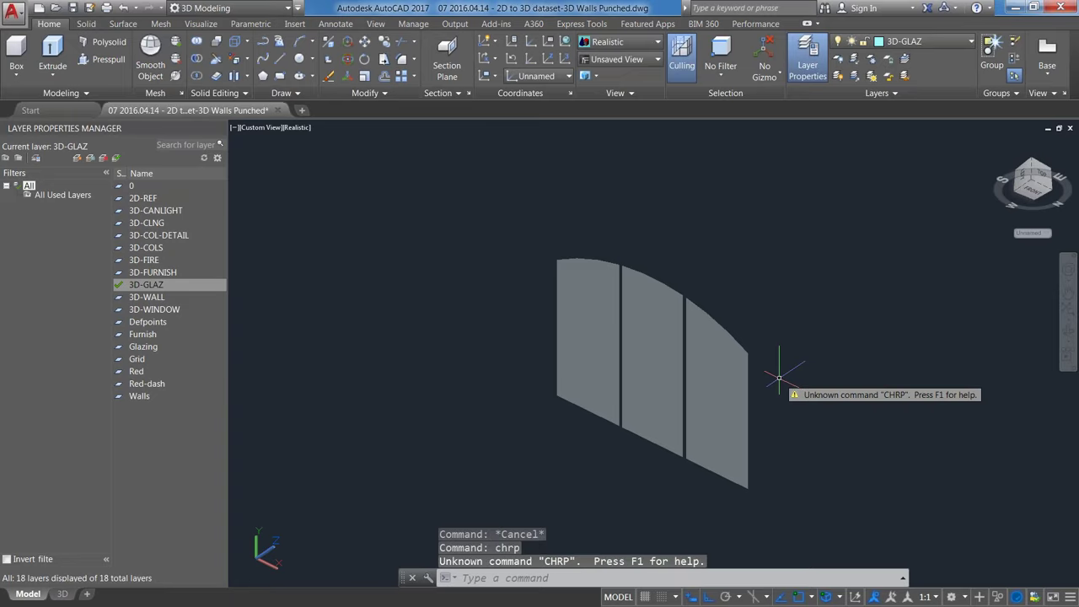
key(Return)
text(CH)
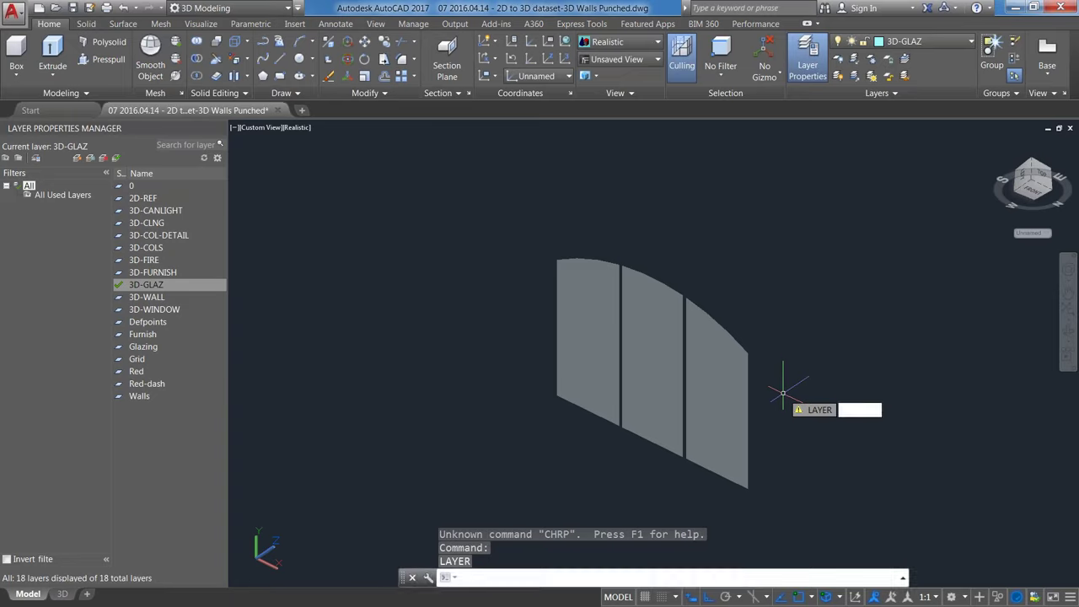
text(r)
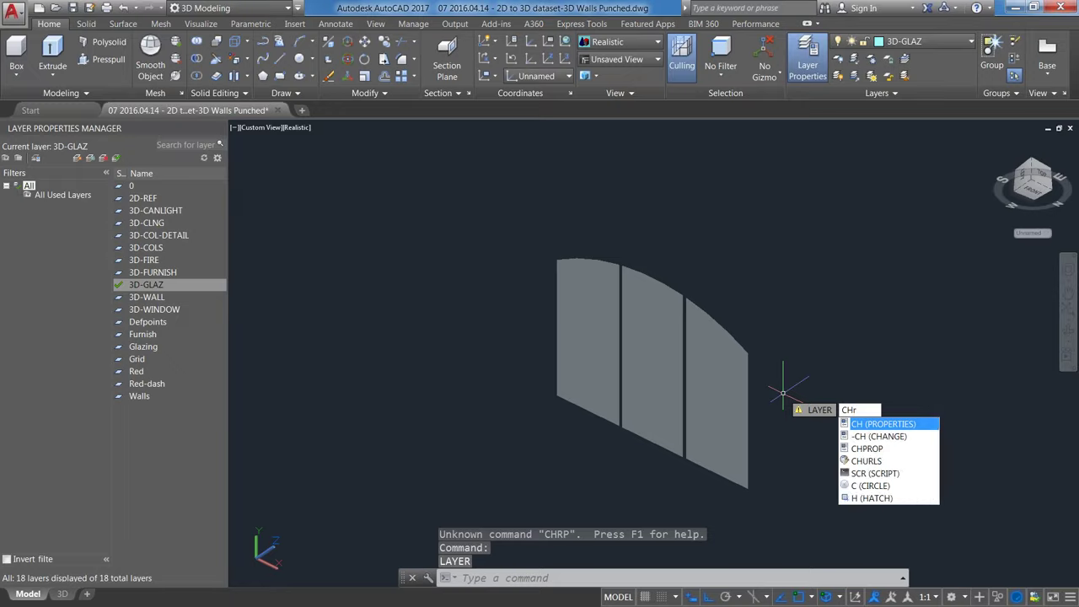
key(BackSpace)
text(P)
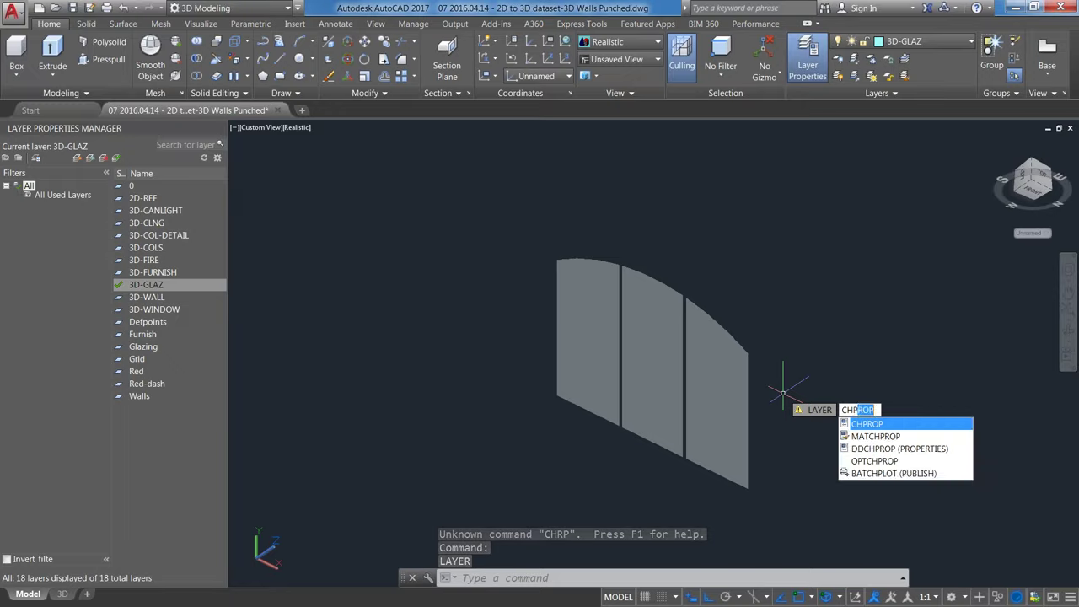
key(Return)
click(793, 378)
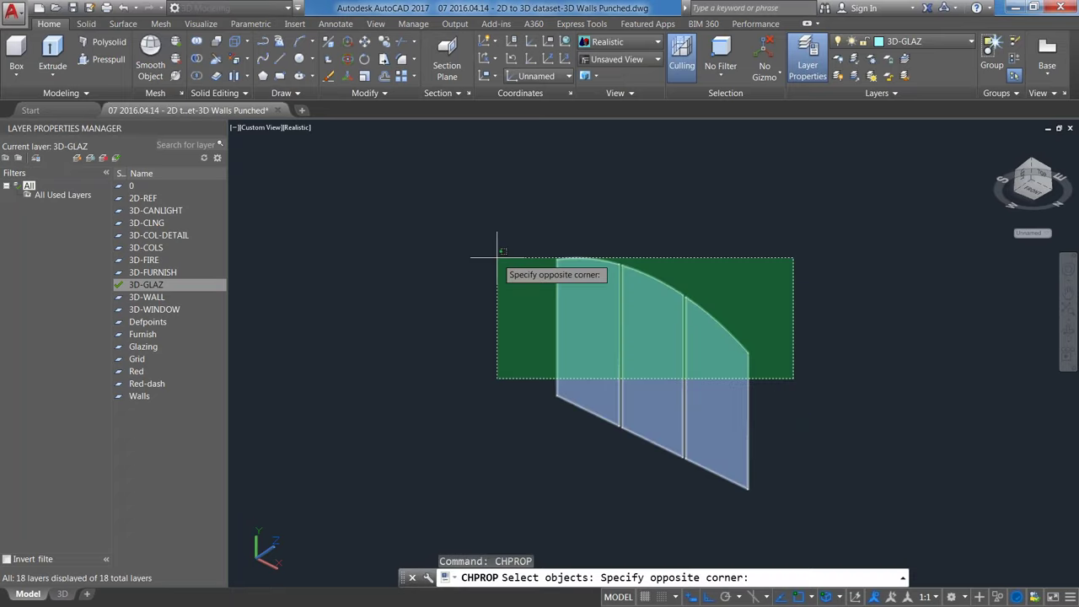
click(497, 257)
key(Return)
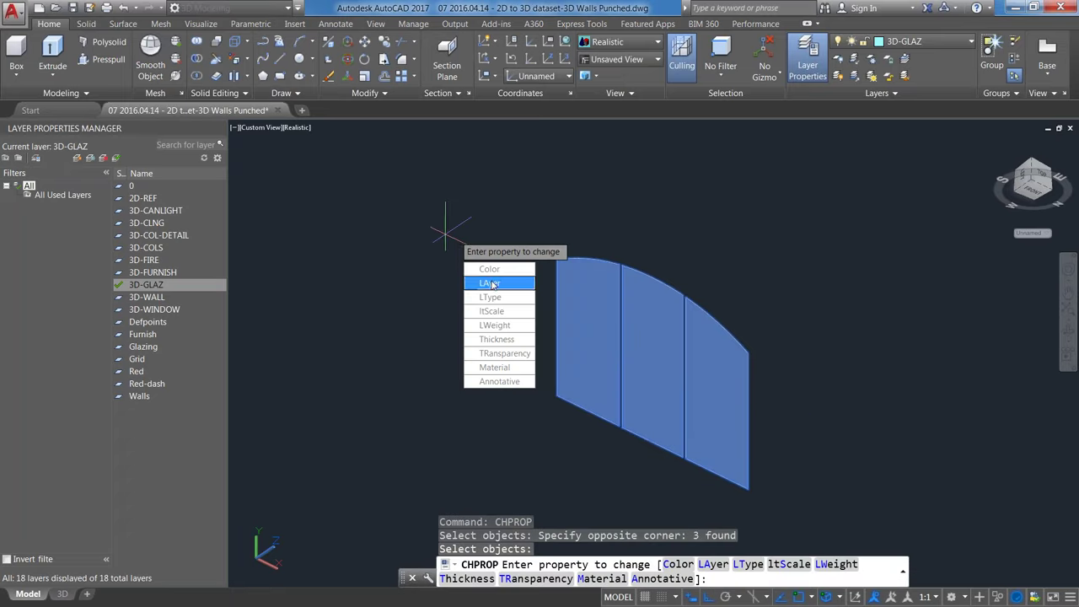
Step: Change the selected panels' layer to 3D-GLAZ
text(LA)
key(Return)
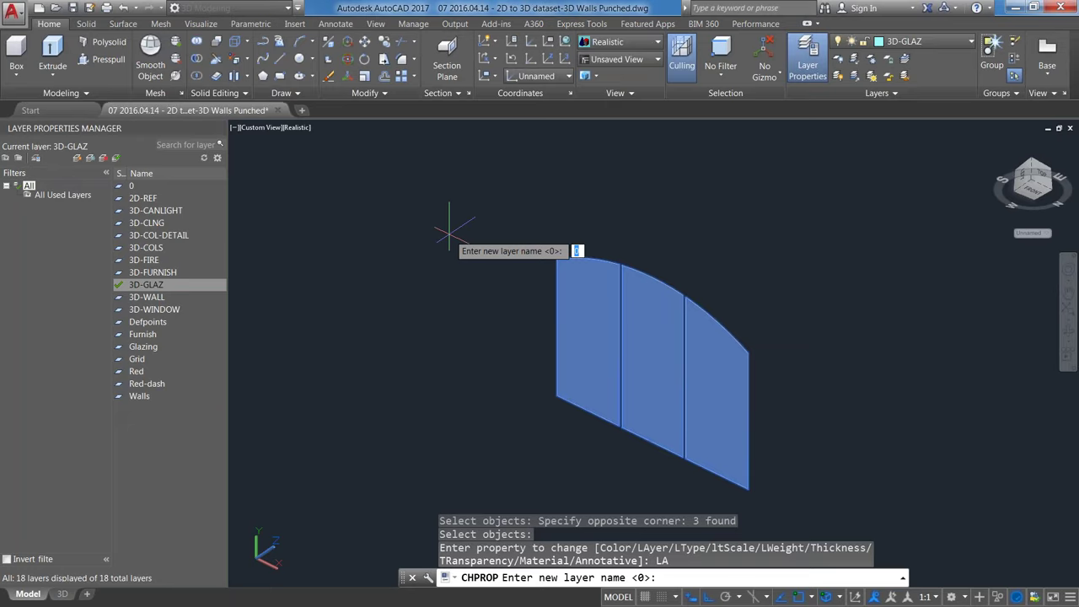
text(3D-GLAZ)
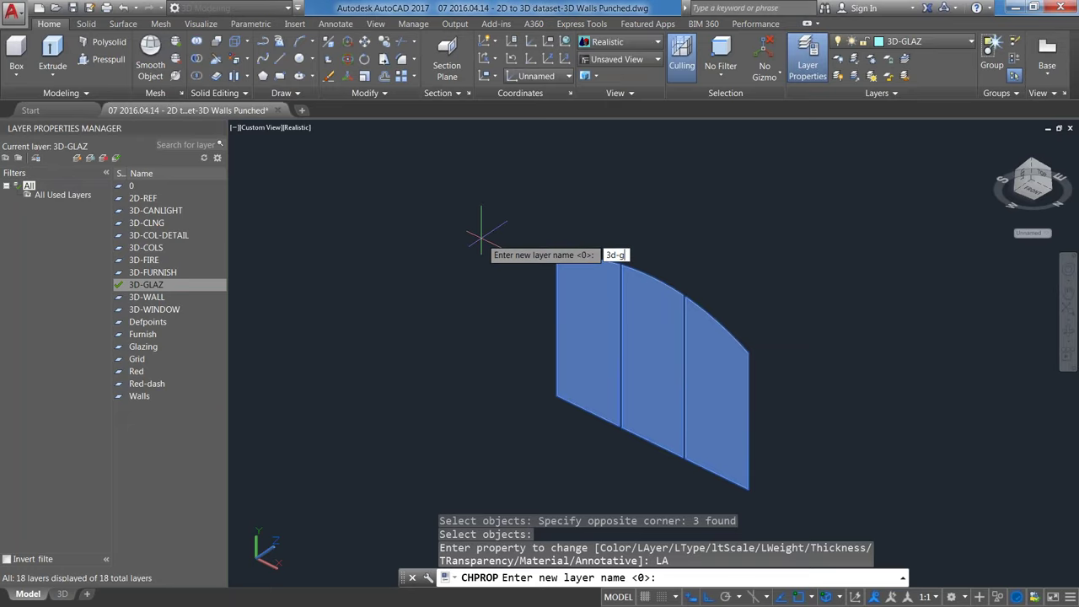
key(Return)
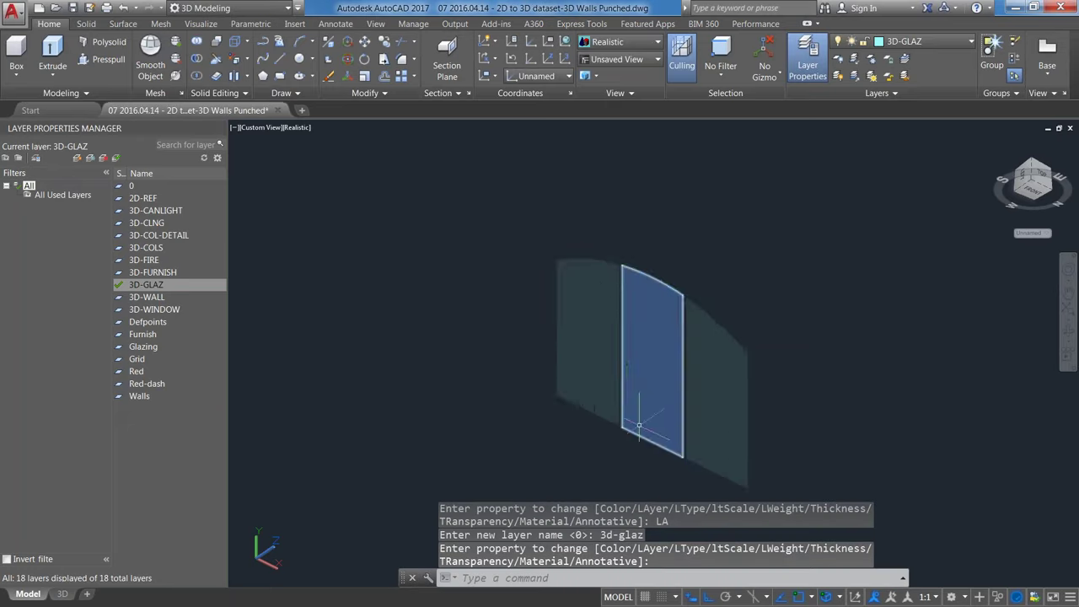
scroll(641, 371, down, 4)
shift+middle_drag(640, 371, 668, 292)
scroll(668, 292, down, 3)
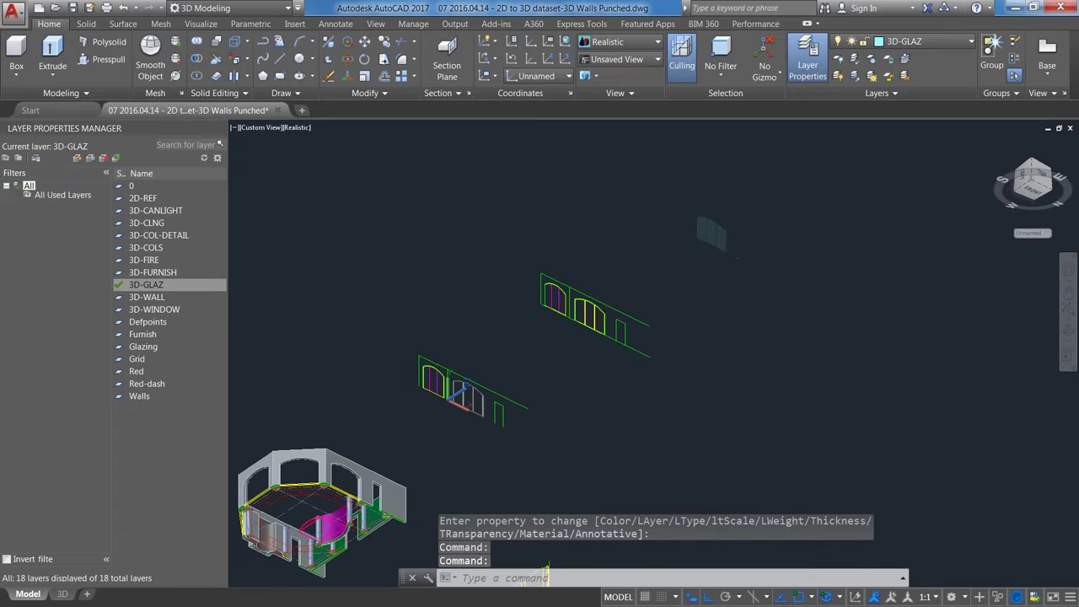
Step: Move the three glass panels into the arched window frame
text(m)
key(Return)
click(750, 280)
click(662, 199)
key(Return)
scroll(724, 262, up, 3)
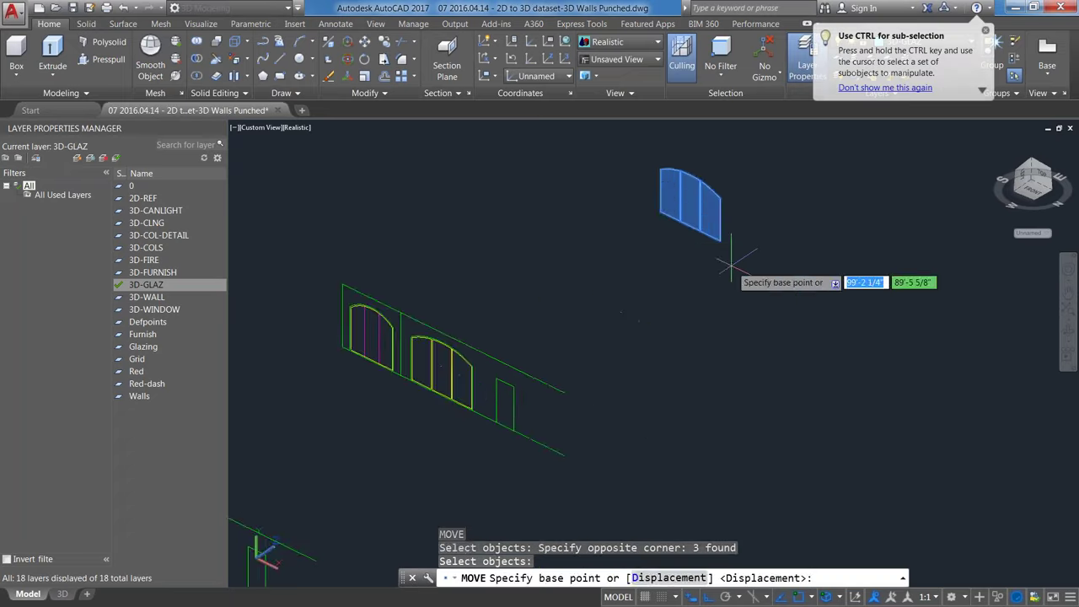
click(722, 271)
scroll(757, 279, down, 4)
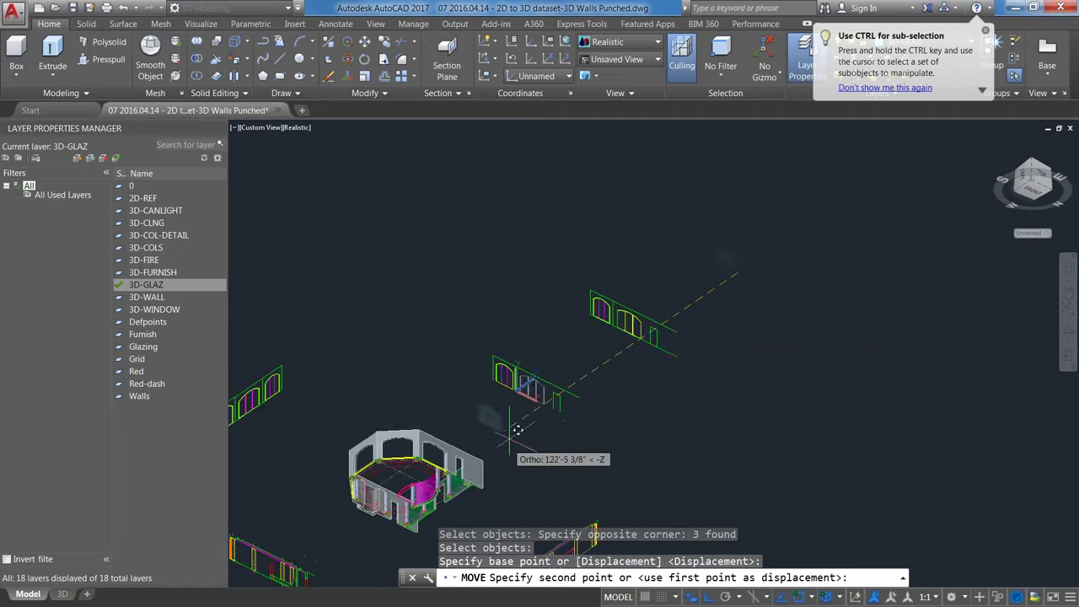
scroll(510, 375, up, 5)
scroll(522, 368, up, 6)
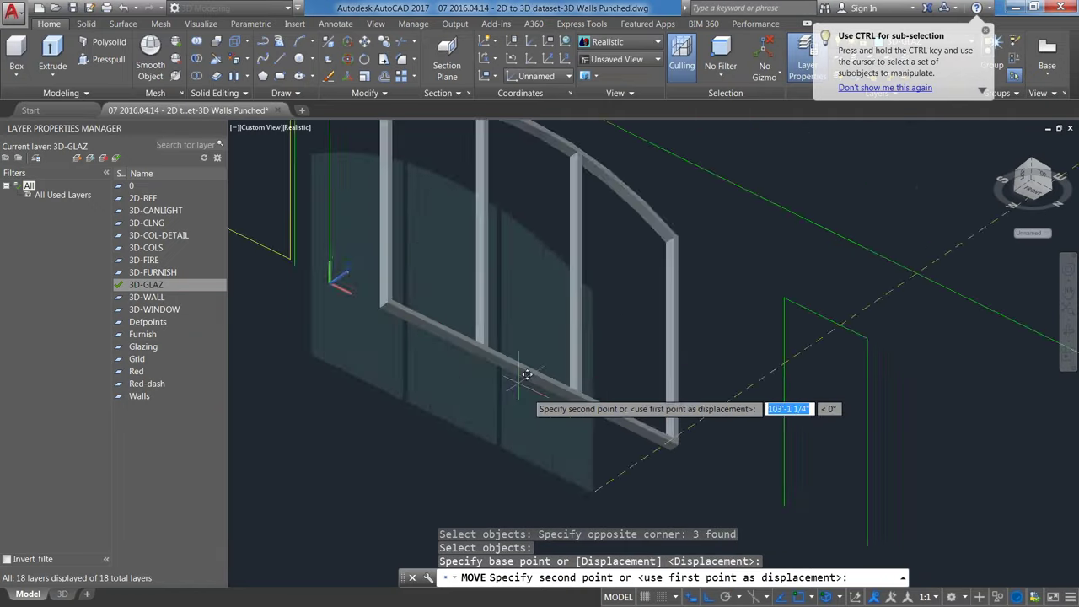
click(933, 476)
key(Return)
scroll(919, 463, down, 4)
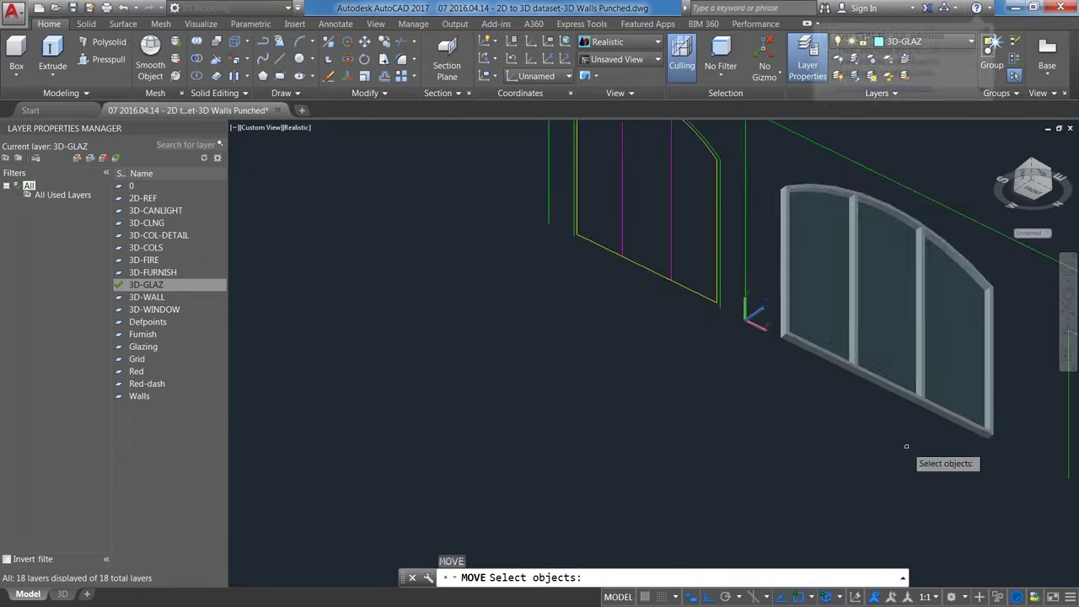
Step: Reset the UCS to World
click(1035, 190)
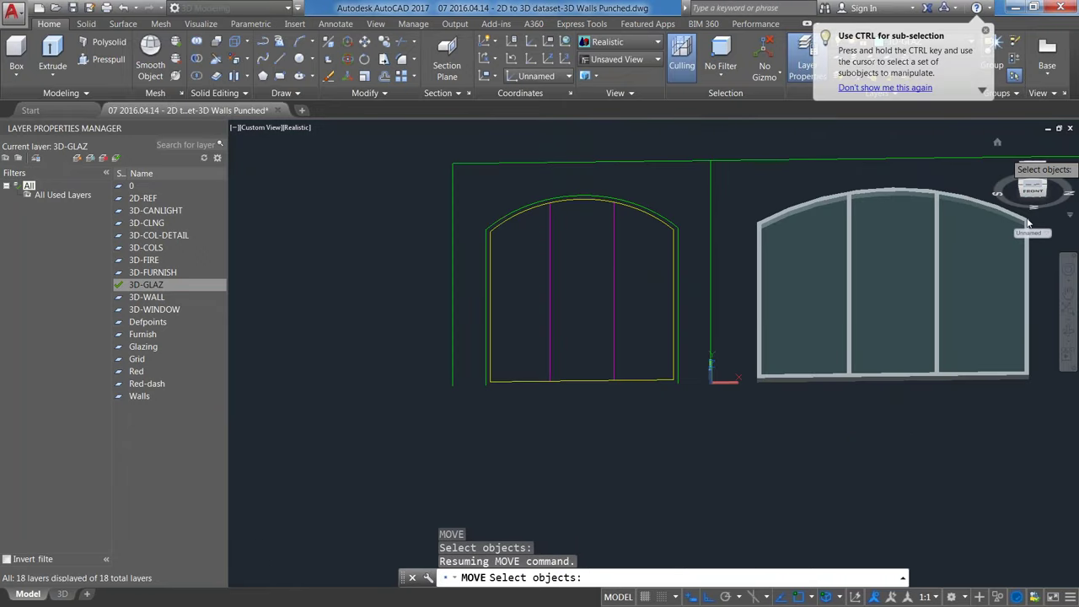
key(Escape)
key(Escape)
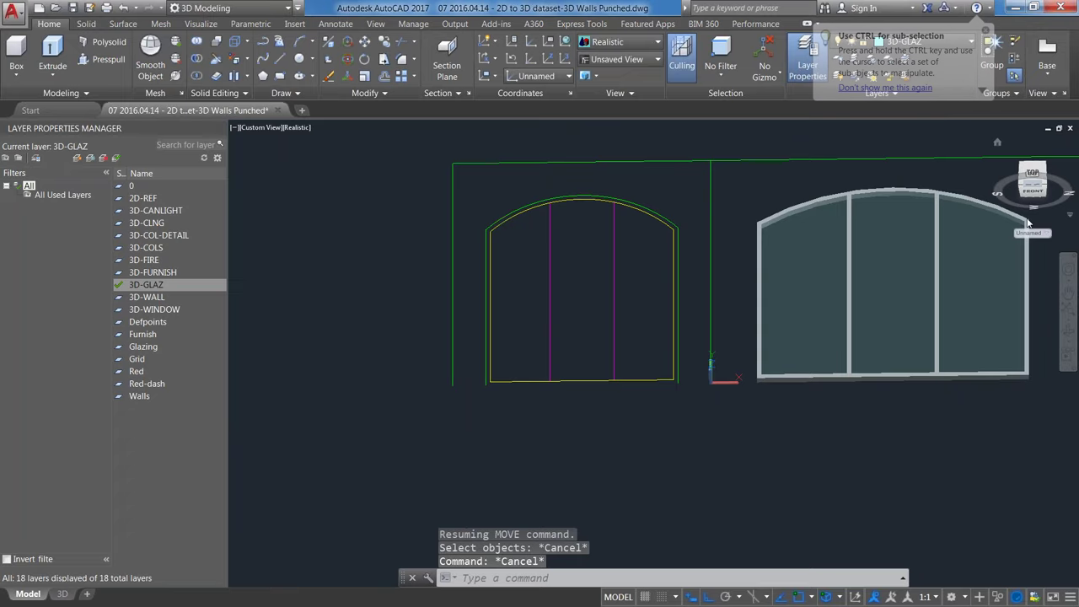
text(wcs)
key(Return)
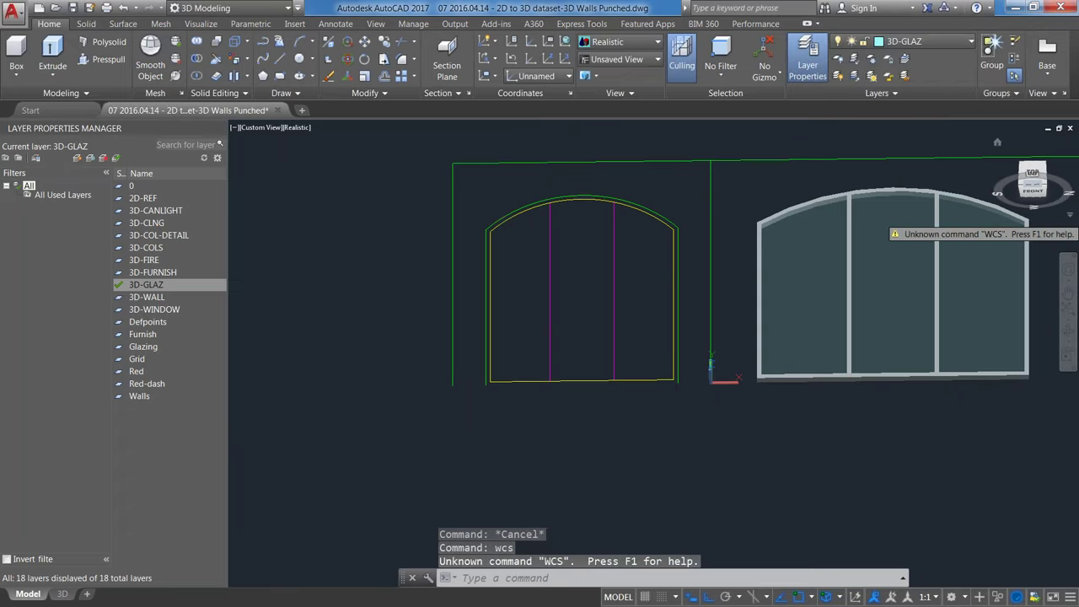
text(ucs)
key(Return)
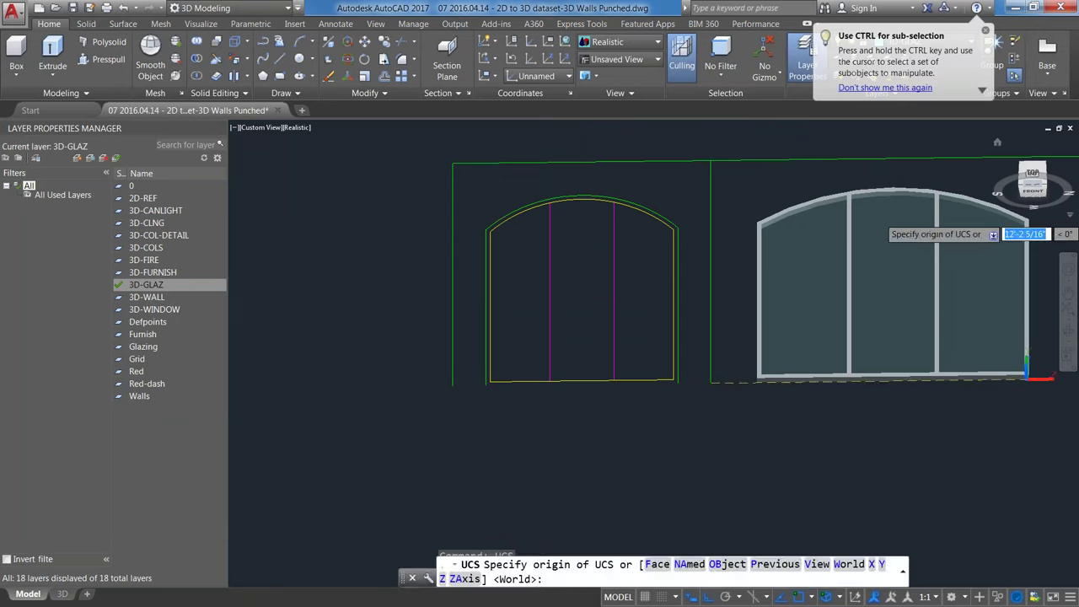
key(Return)
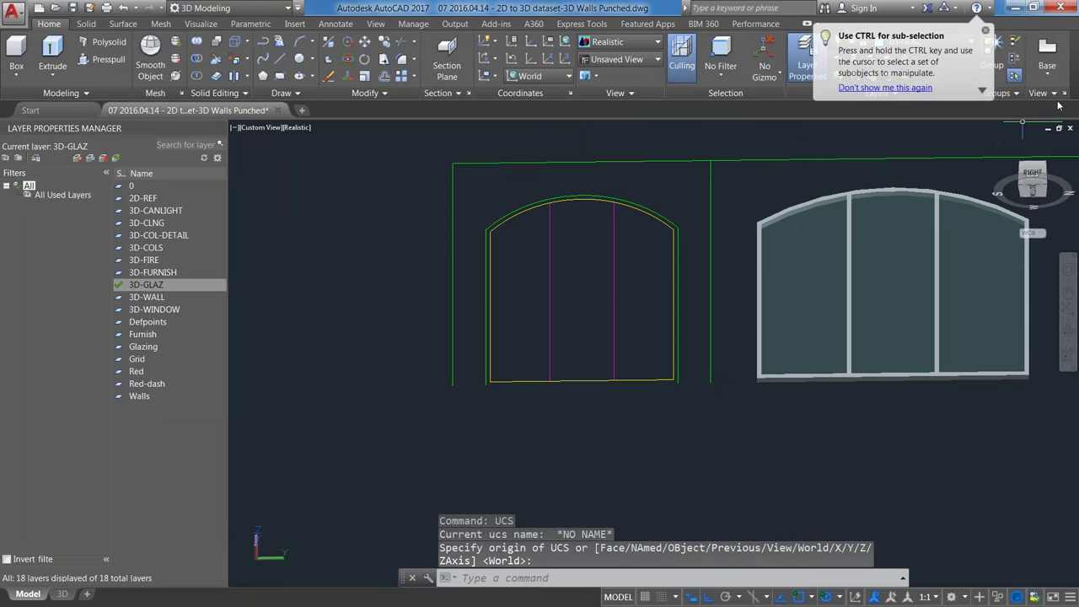
Step: Switch to NE Isometric view and select the arched window's frame and glass
click(1047, 166)
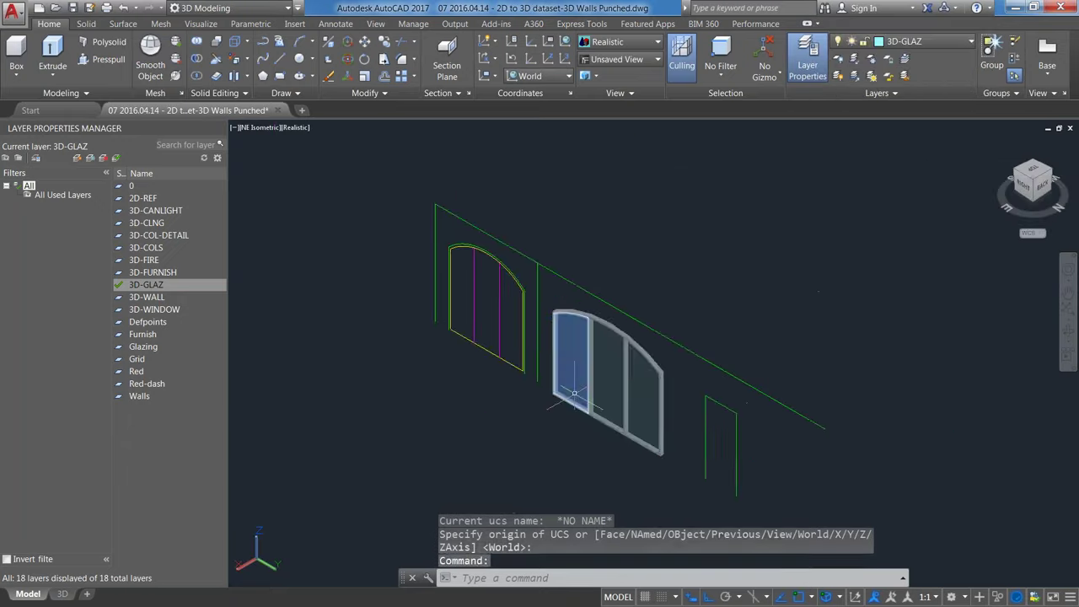
scroll(573, 392, up, 5)
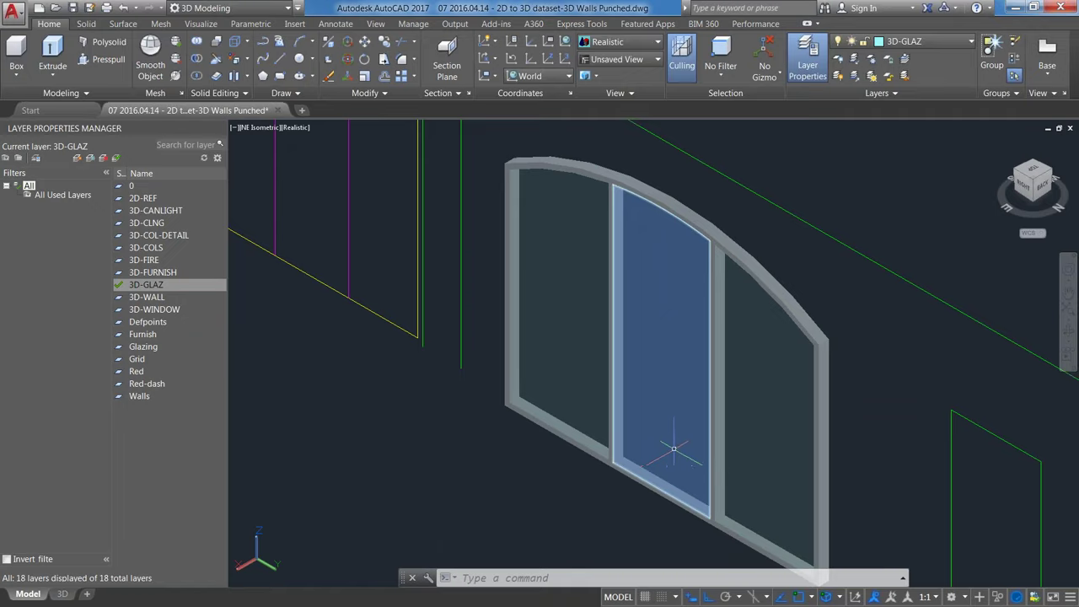
scroll(628, 455, down, 4)
scroll(628, 455, up, 2)
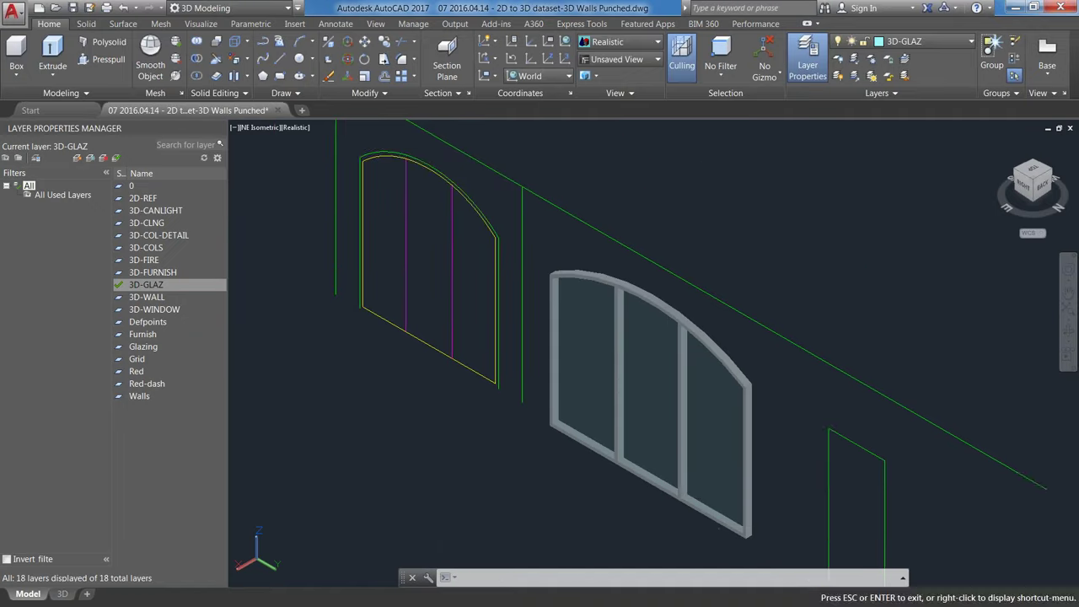
middle_drag(694, 530, 699, 501)
click(708, 498)
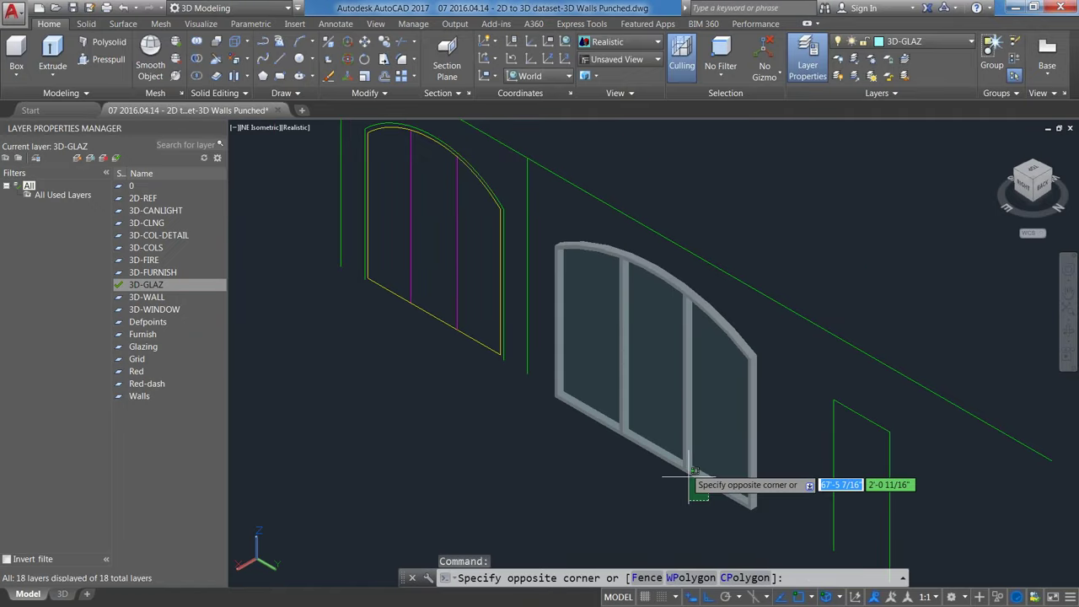
click(583, 285)
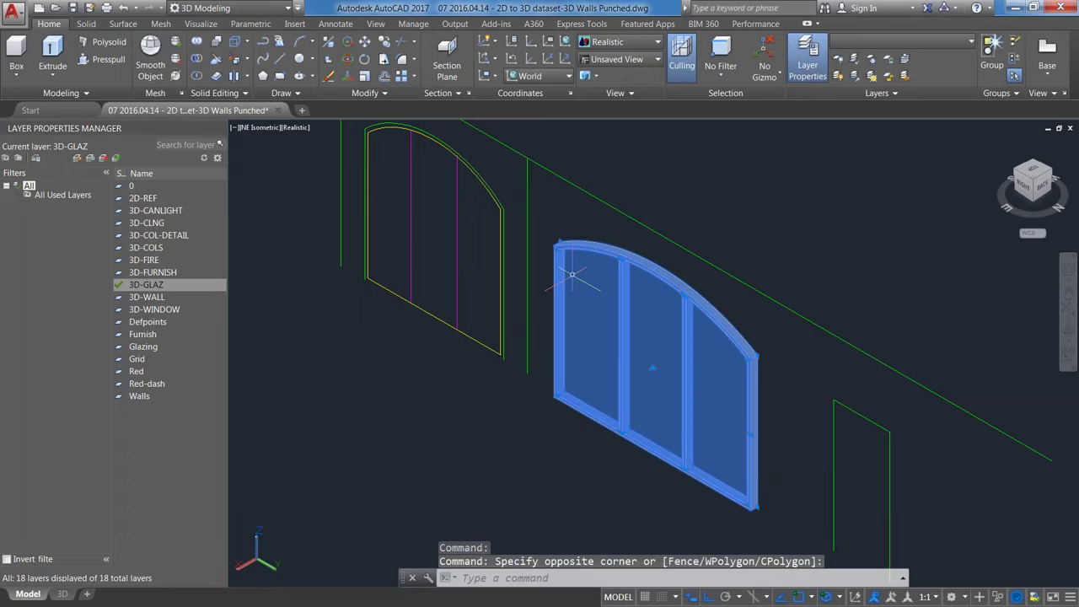
Step: Group the selected arched window frame and glass panels
right_click(657, 127)
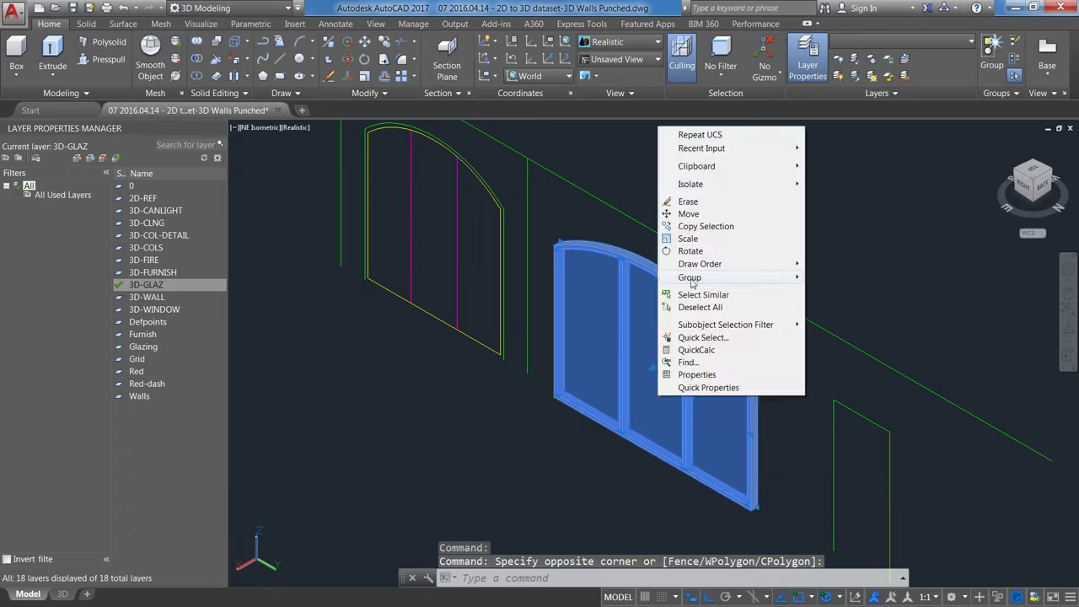
mouse_move(691, 280)
click(830, 277)
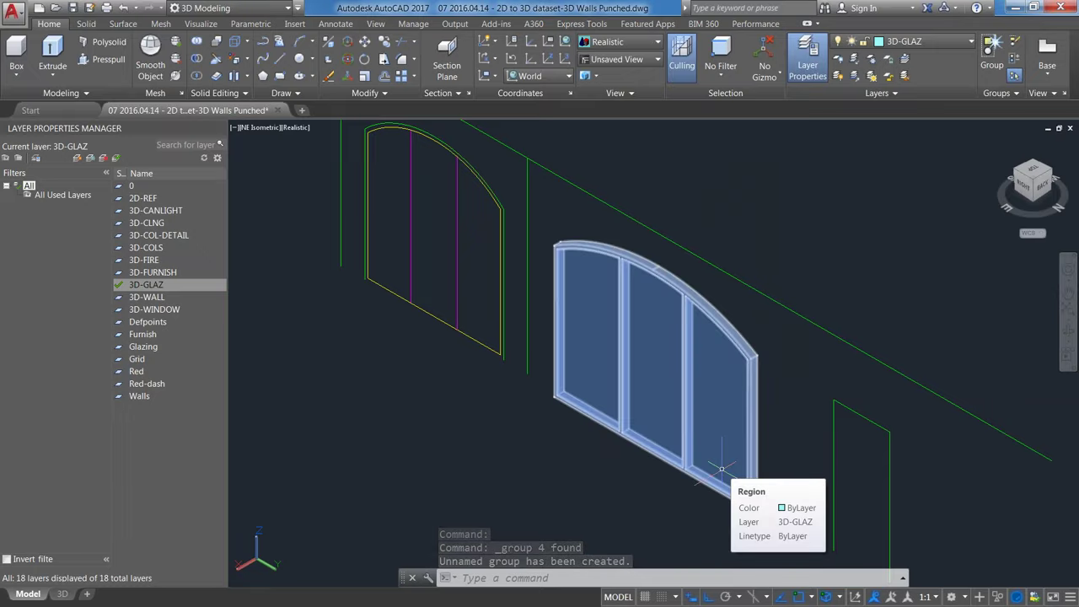
Step: Move the grouped window from its bottom corner to the wall opening's corner
text(m)
key(Return)
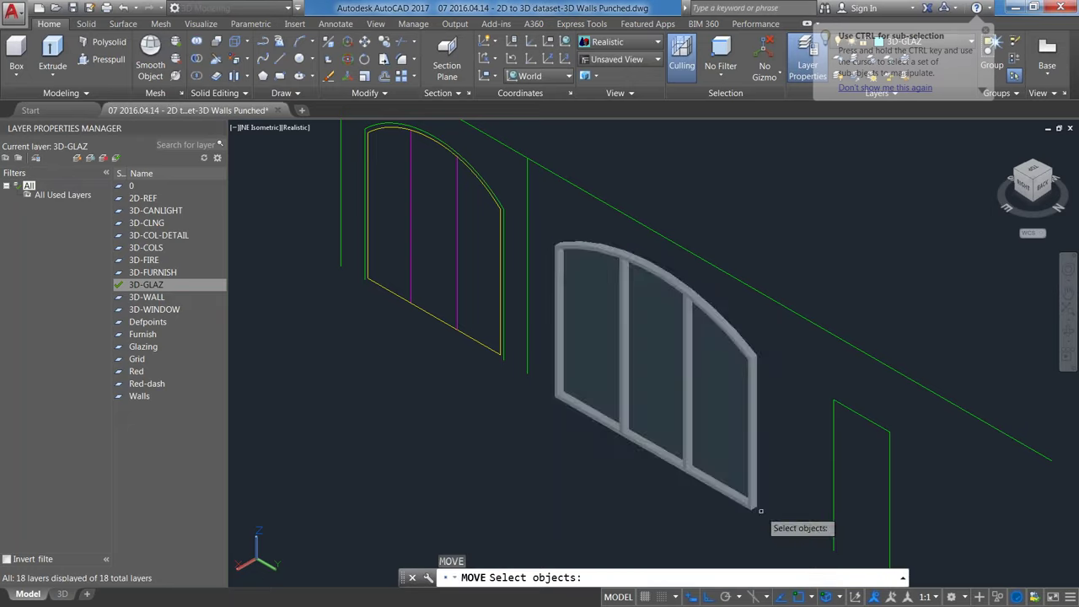
drag(747, 500, 758, 506)
key(Return)
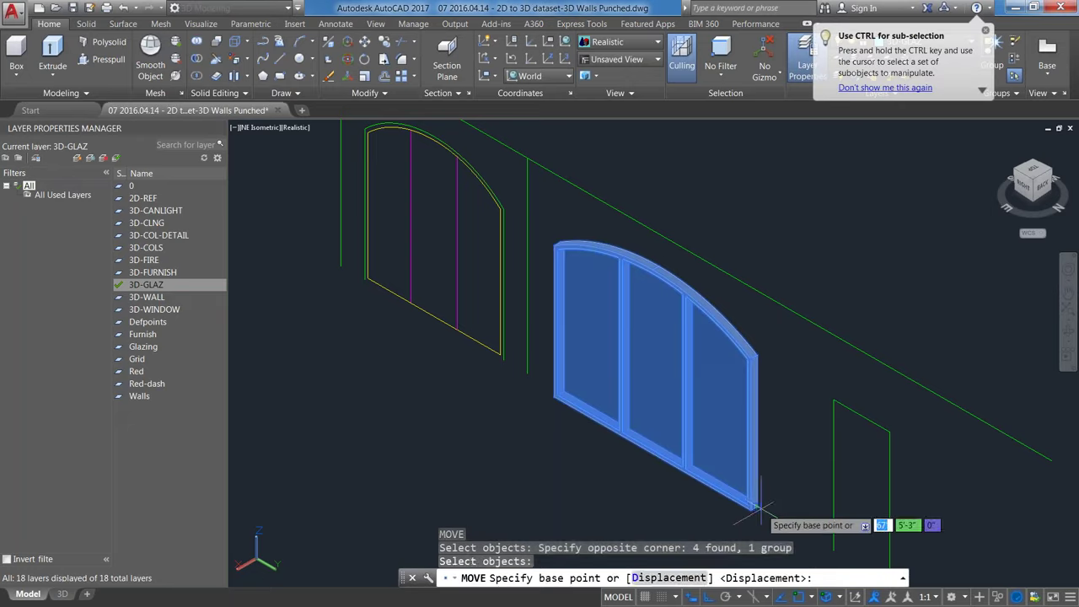
click(758, 507)
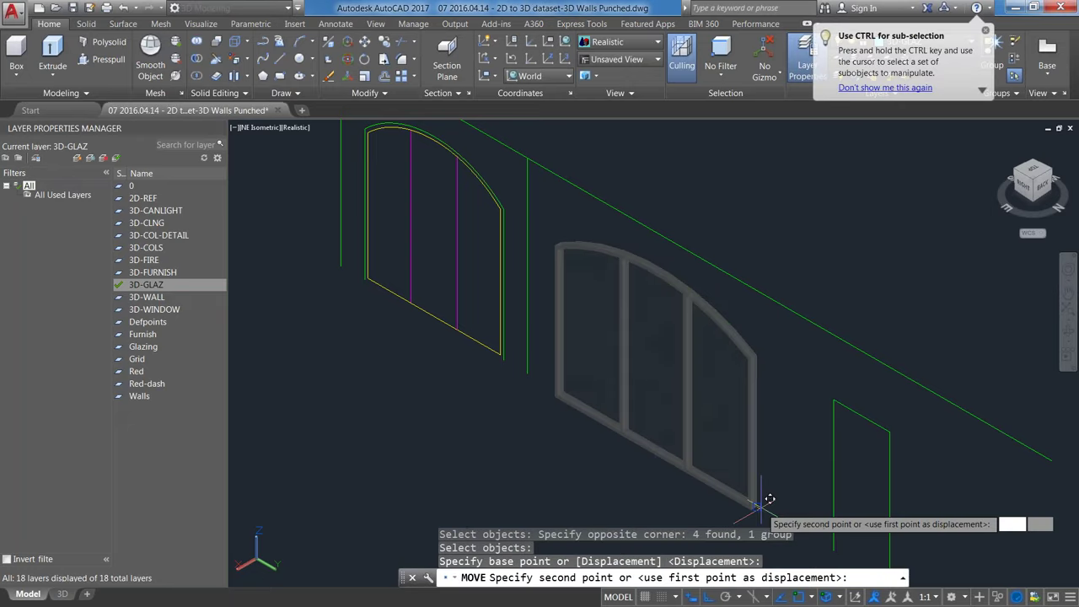
scroll(834, 424, down, 3)
scroll(834, 424, up, 5)
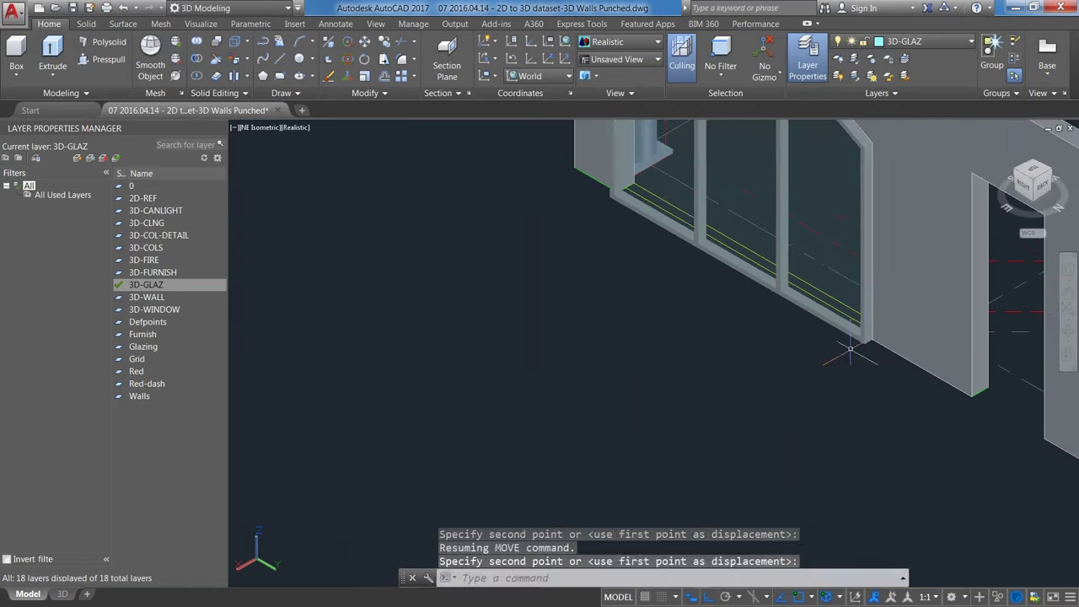
click(859, 352)
Step: Shift the window a further 4 units to sit inside the arched opening
key(Return)
click(860, 341)
key(Return)
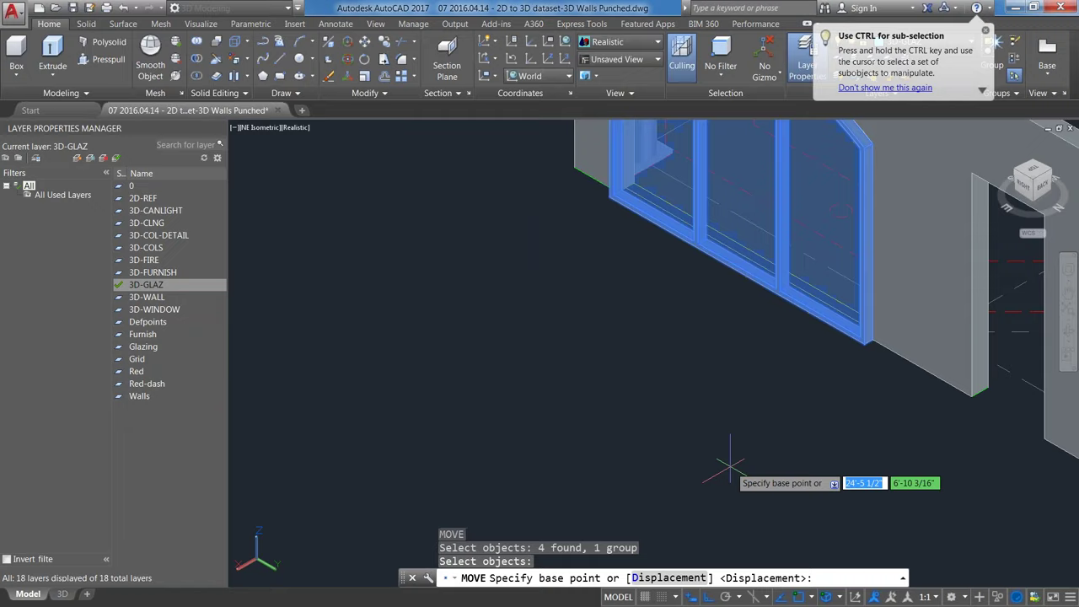
click(750, 442)
text(4)
key(Return)
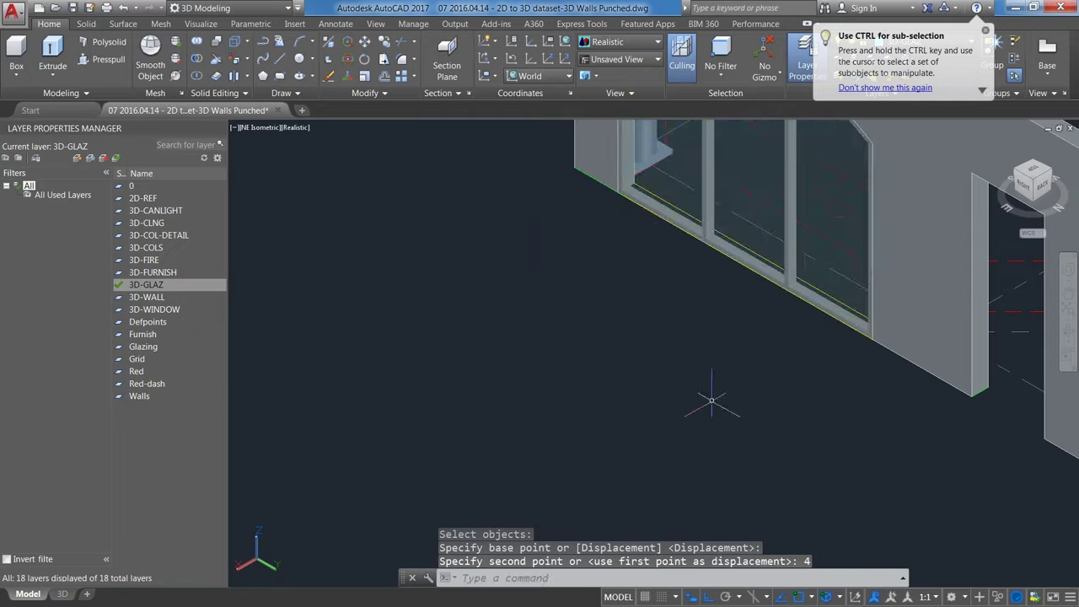
scroll(711, 396, down, 5)
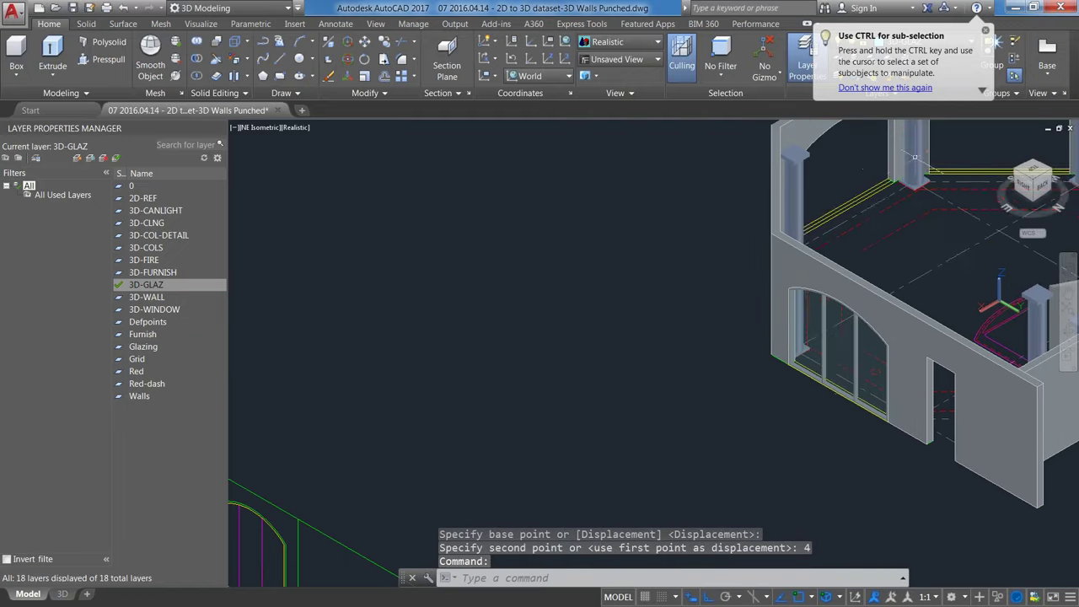
shift+middle_drag(847, 160, 809, 215)
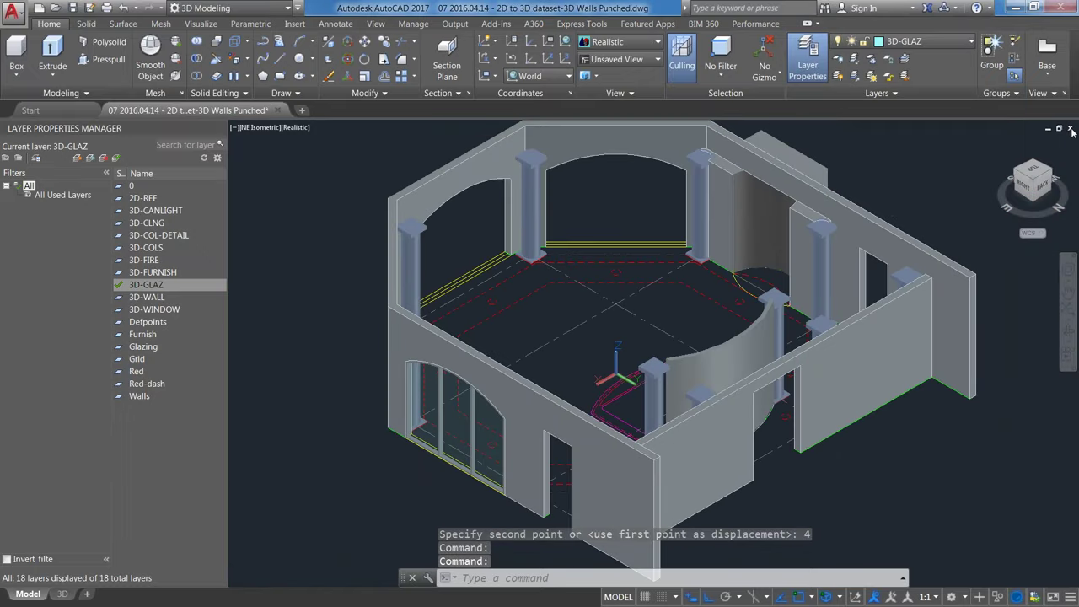
Step: Close the Walls Punched drawing without saving, then open the 3D Windows drawing
click(1069, 129)
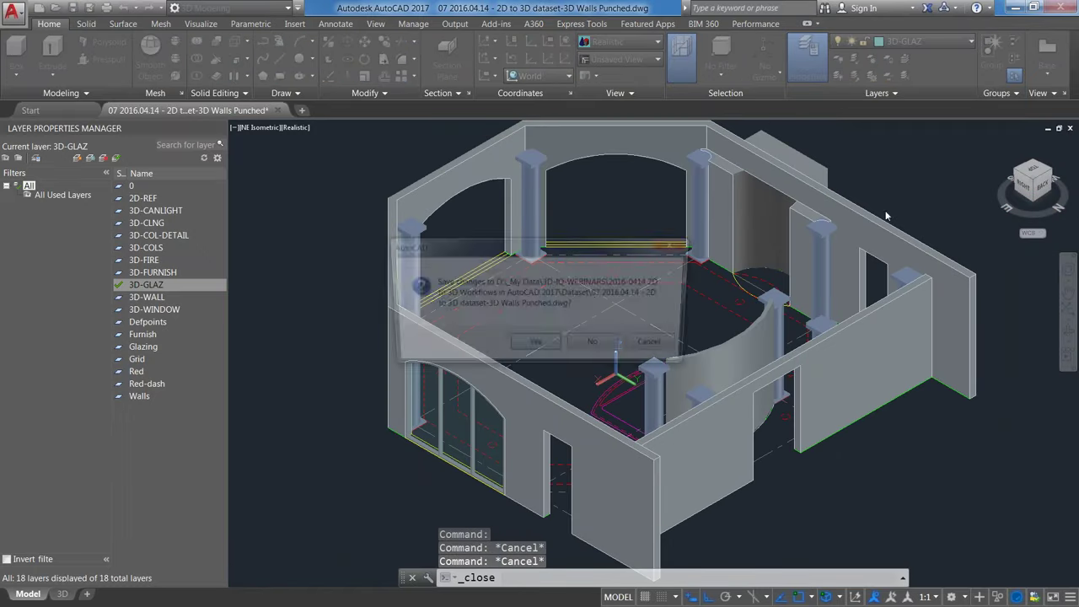
click(596, 346)
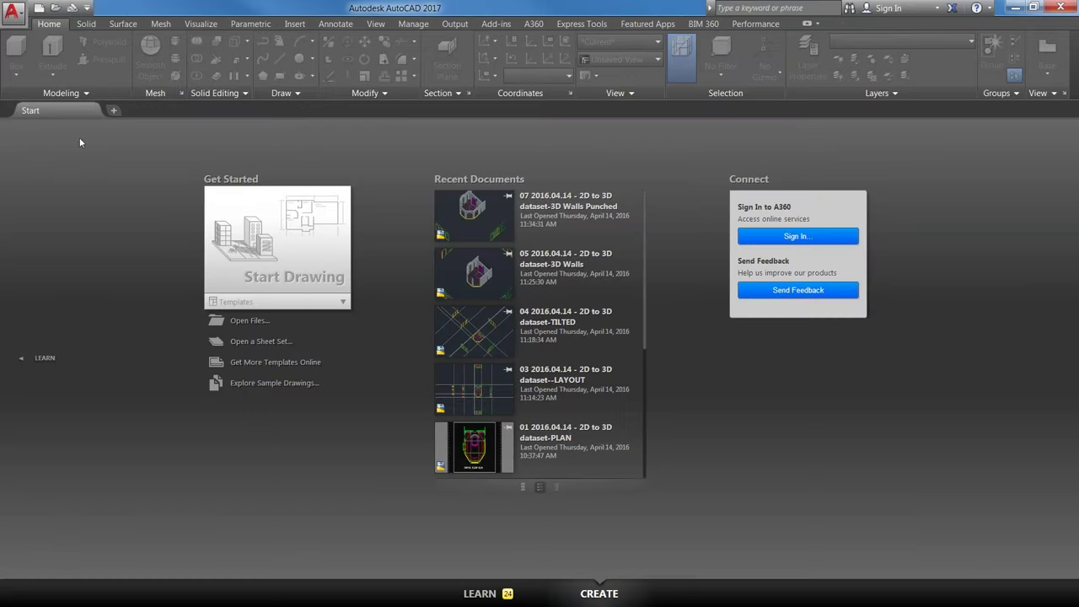
click(13, 12)
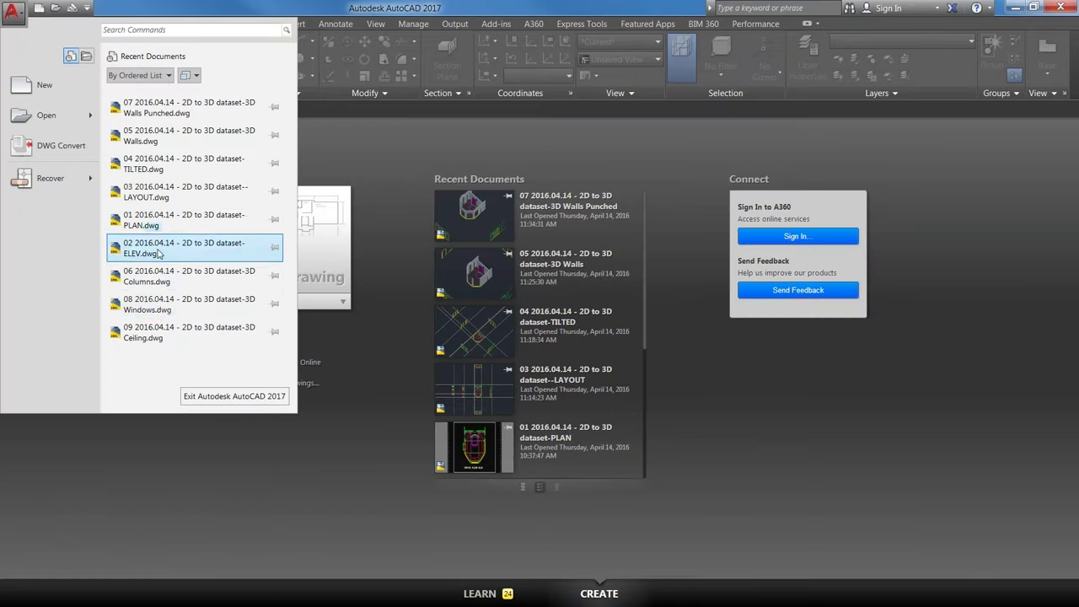
key(Escape)
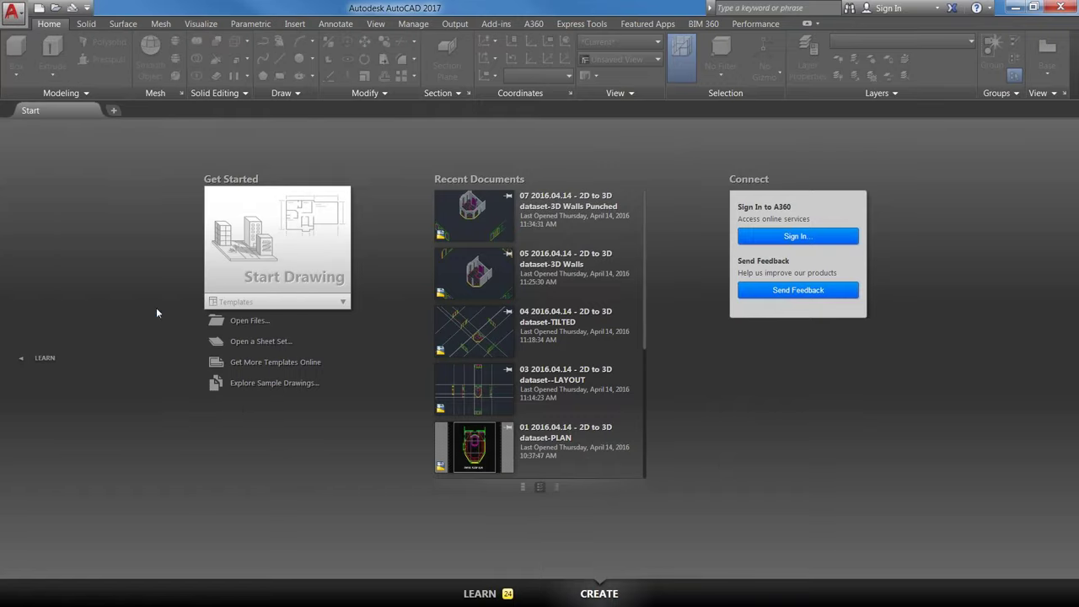
click(430, 345)
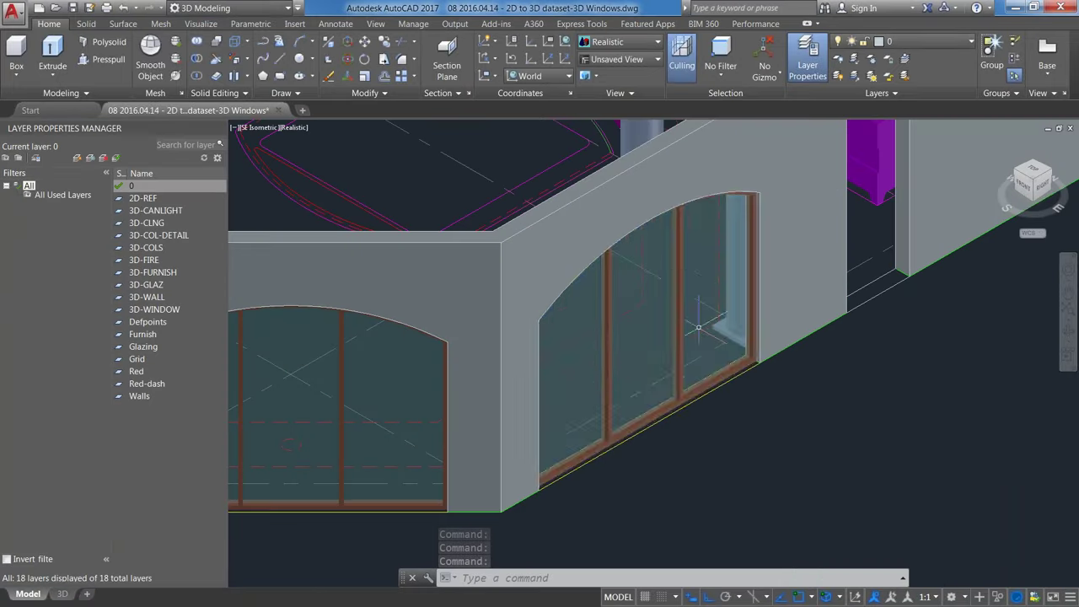
Step: Zoom, pan and orbit to view the whole room and its glazed arched windows
scroll(621, 407, down, 3)
middle_drag(691, 344, 608, 338)
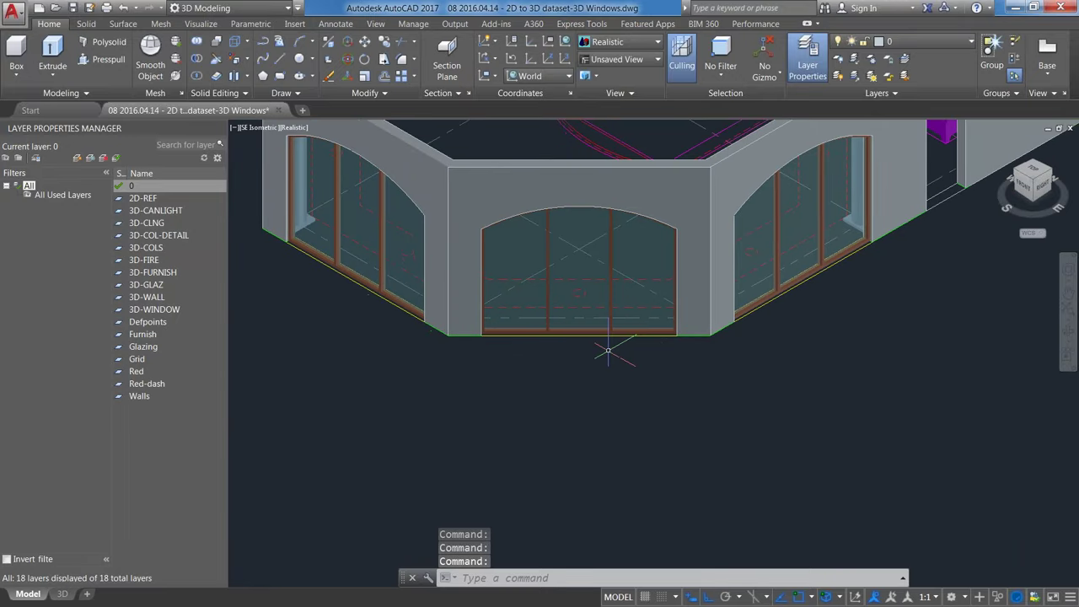
scroll(608, 350, down, 2)
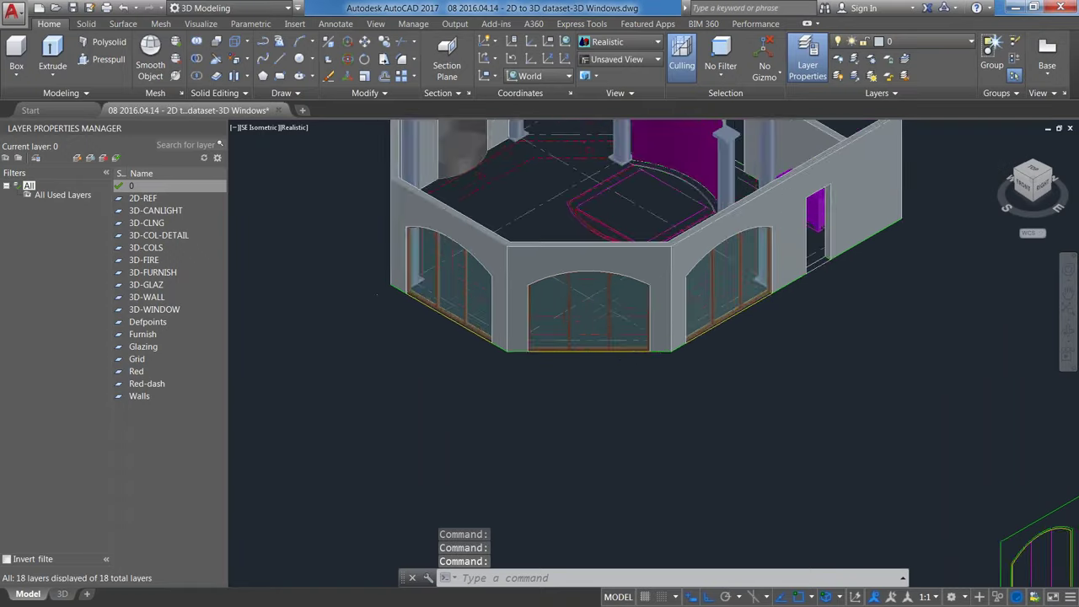
middle_drag(693, 414, 691, 397)
scroll(561, 379, down, 2)
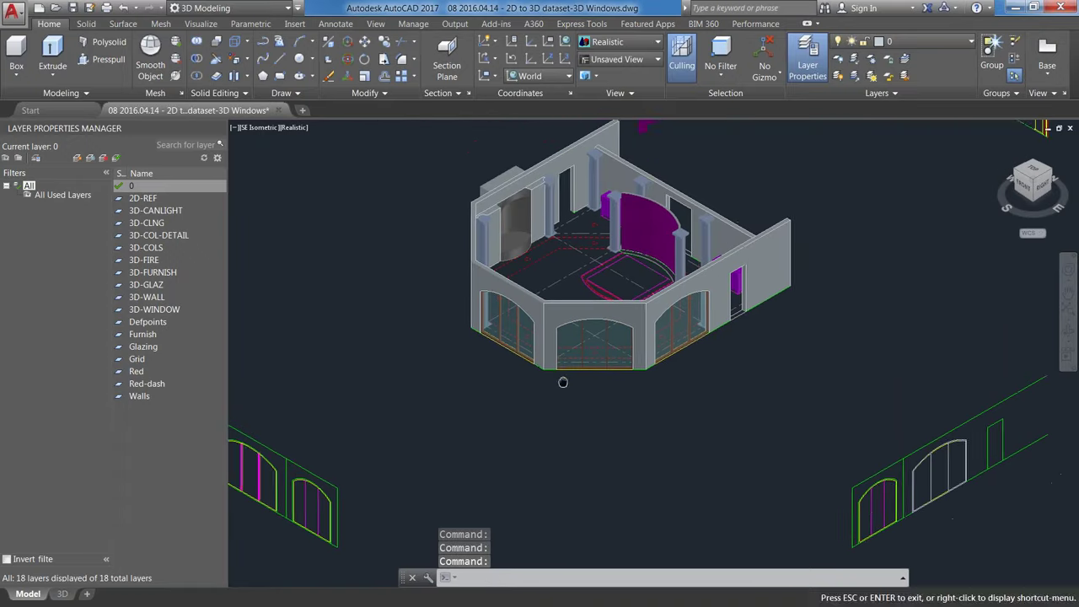
middle_drag(562, 378, 645, 463)
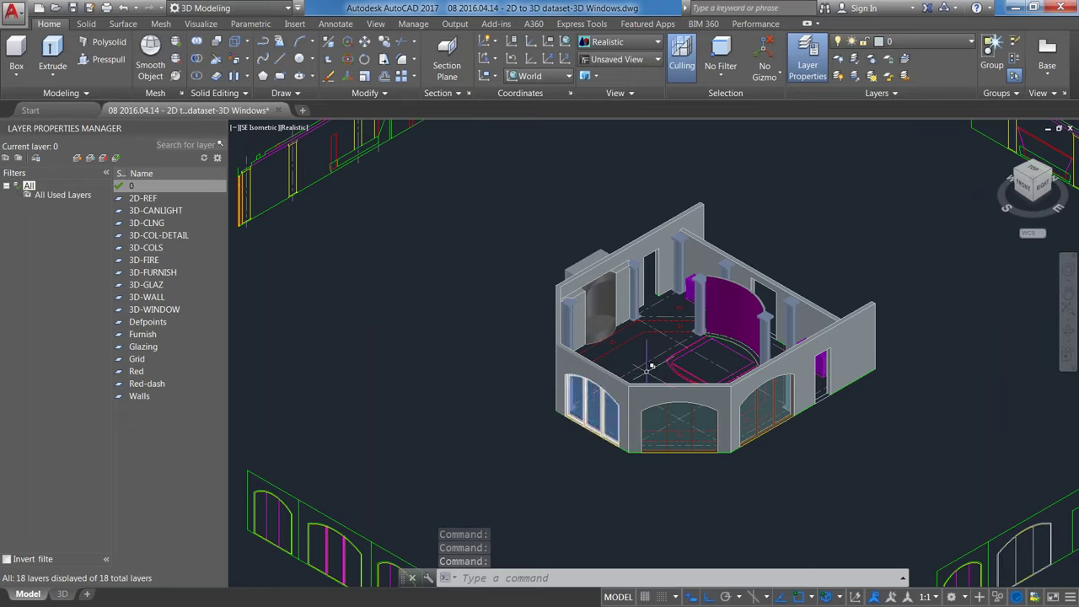
middle_drag(684, 370, 679, 354)
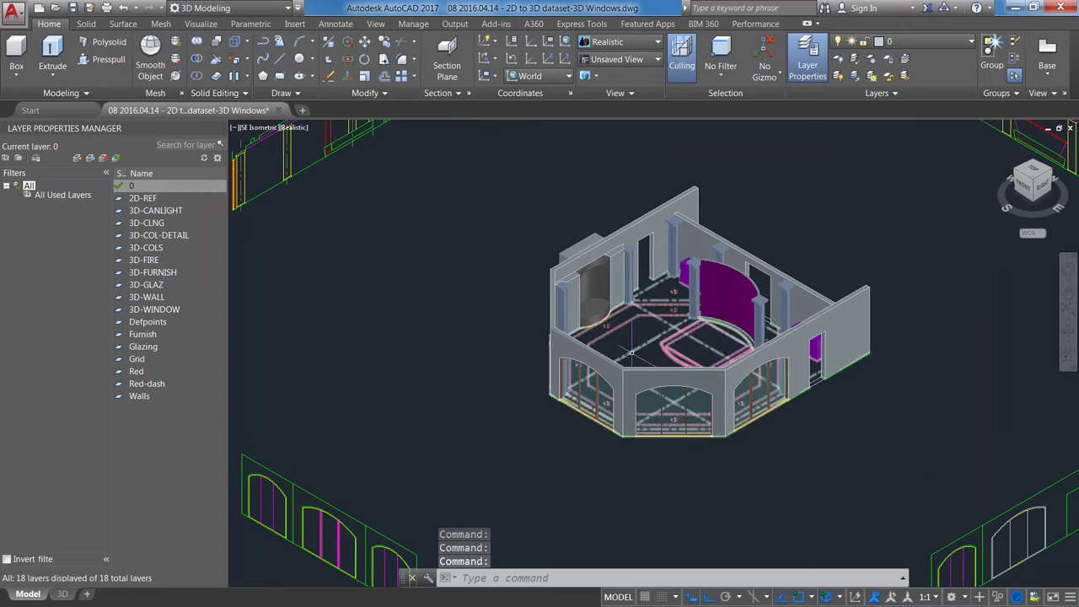
shift+middle_drag(631, 350, 657, 367)
scroll(657, 367, down, 2)
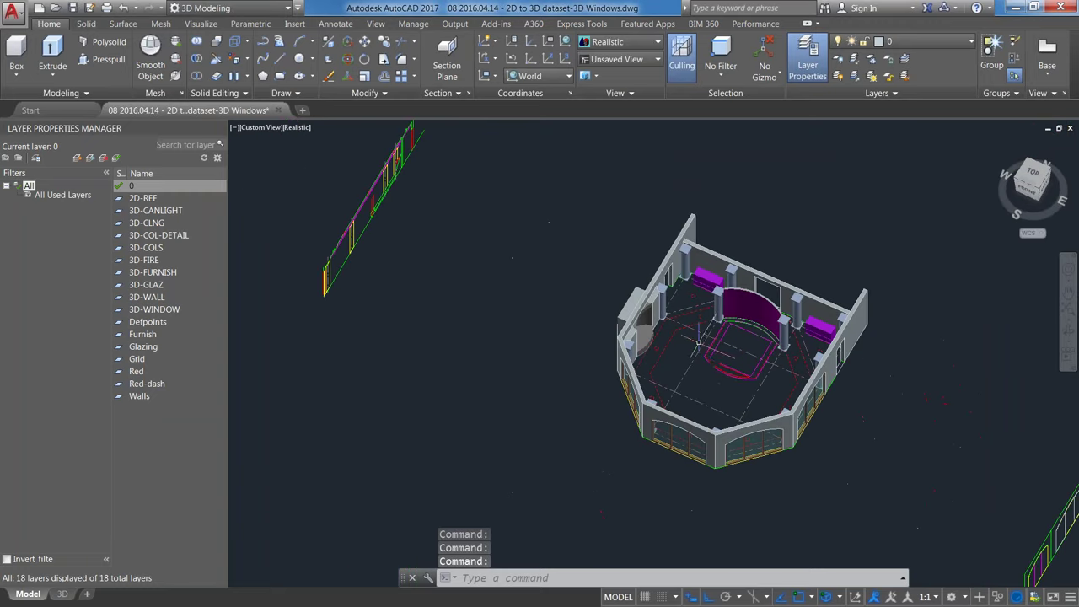
middle_drag(640, 404, 635, 448)
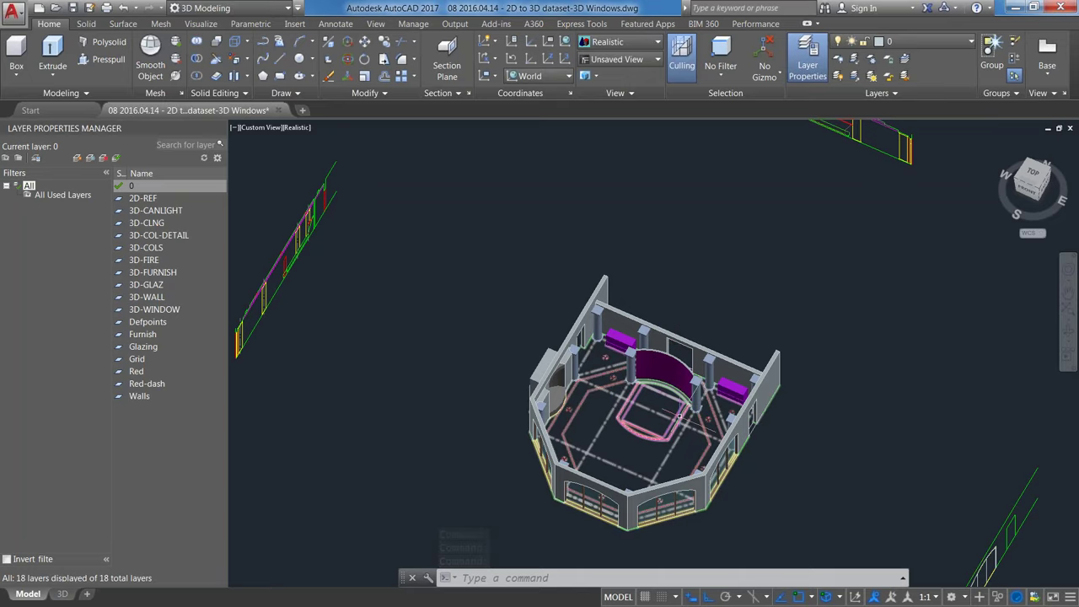
Step: Copy the 135-object floor-plan group 100' away from the original model
text(copy)
key(Return)
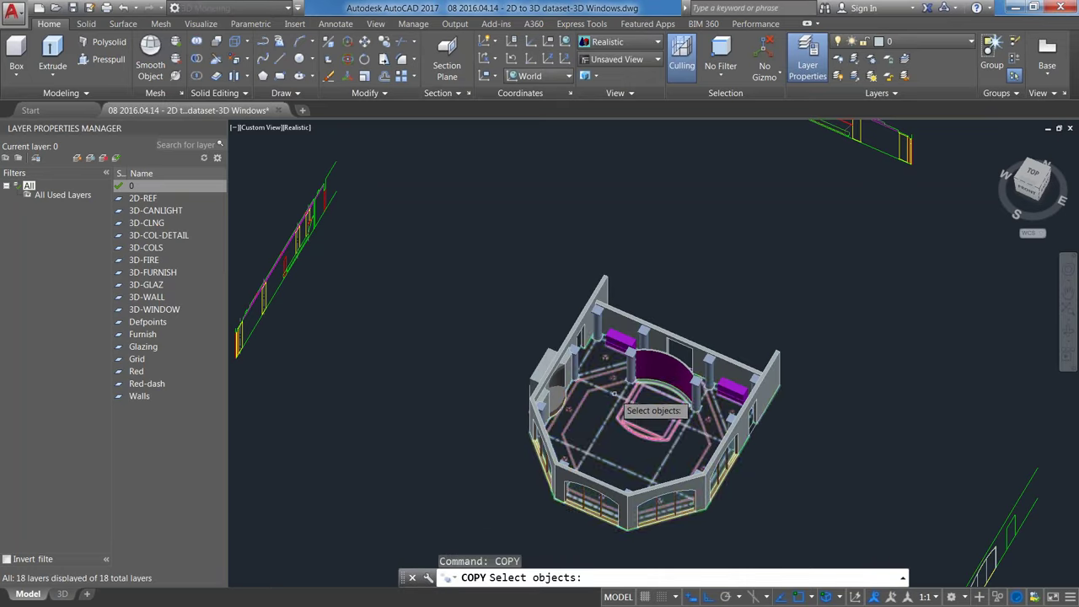
click(615, 393)
key(Return)
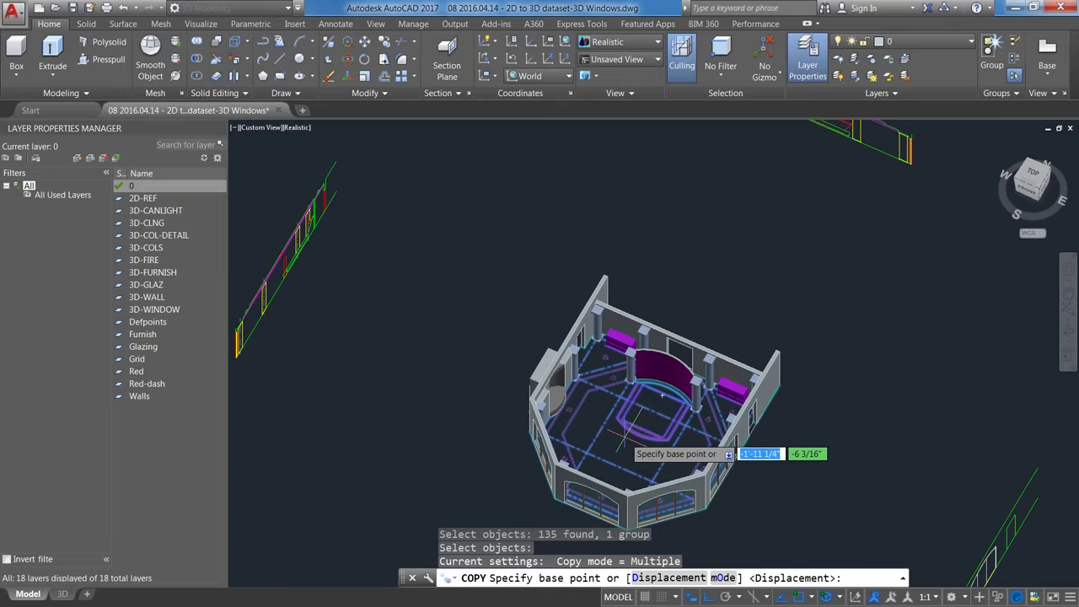
click(630, 441)
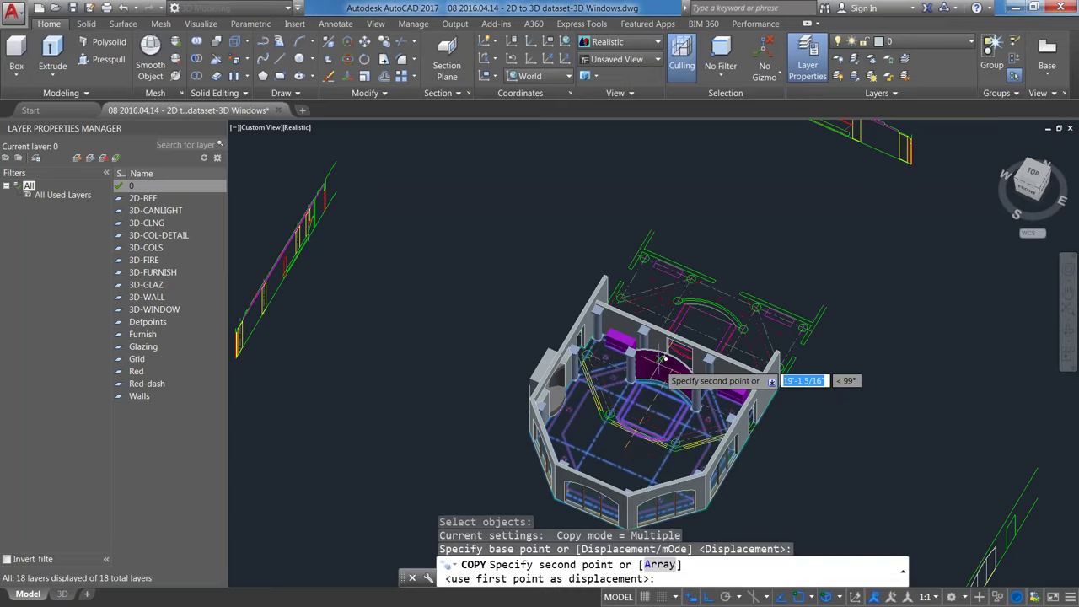
scroll(669, 301, down, 3)
middle_drag(669, 301, 669, 421)
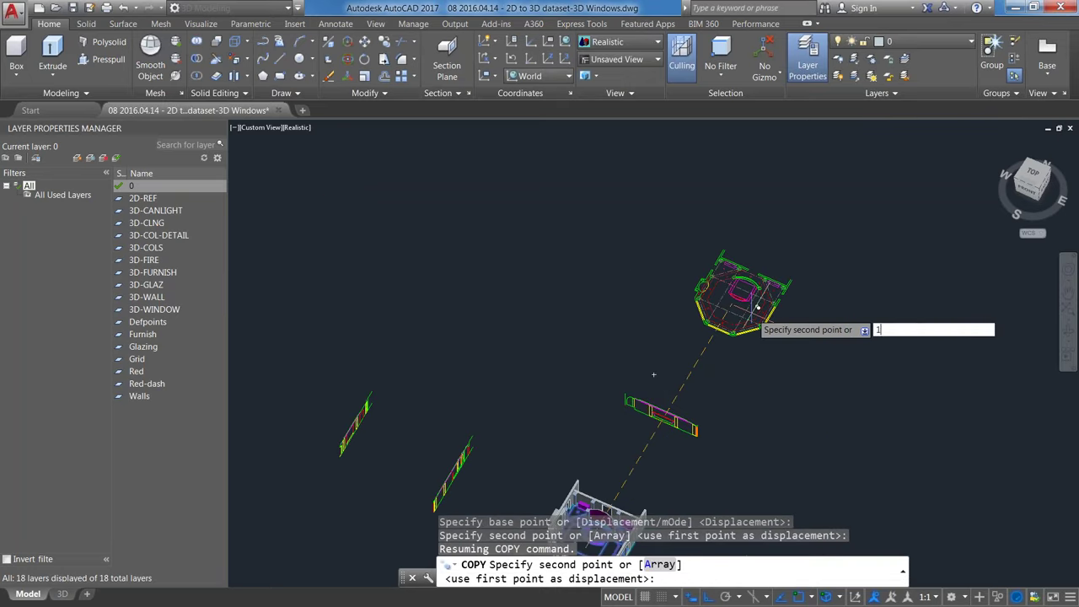
text(100)
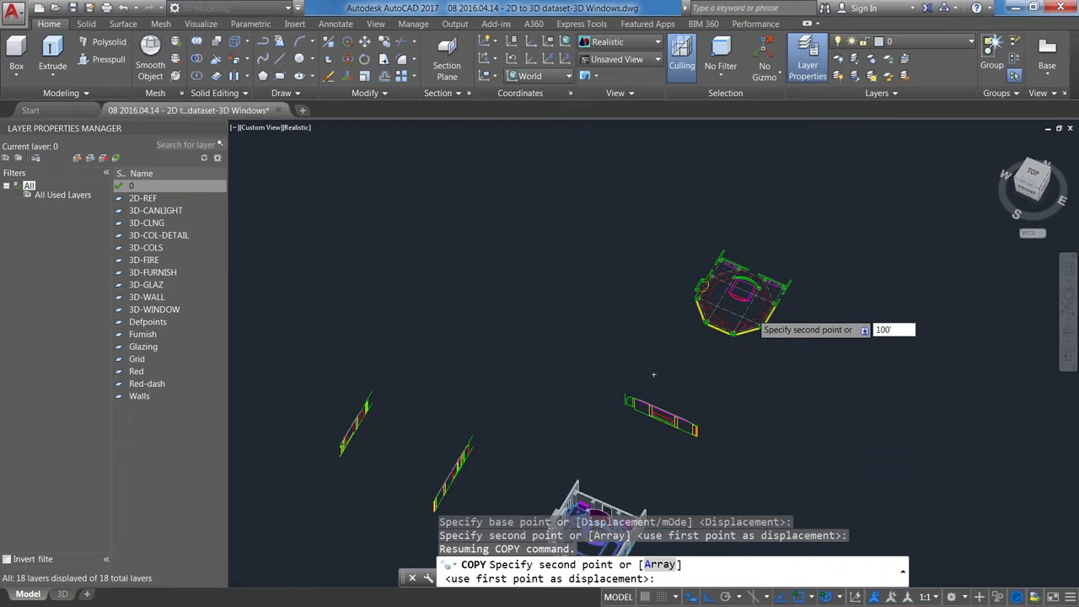
key(Return)
key(Return)
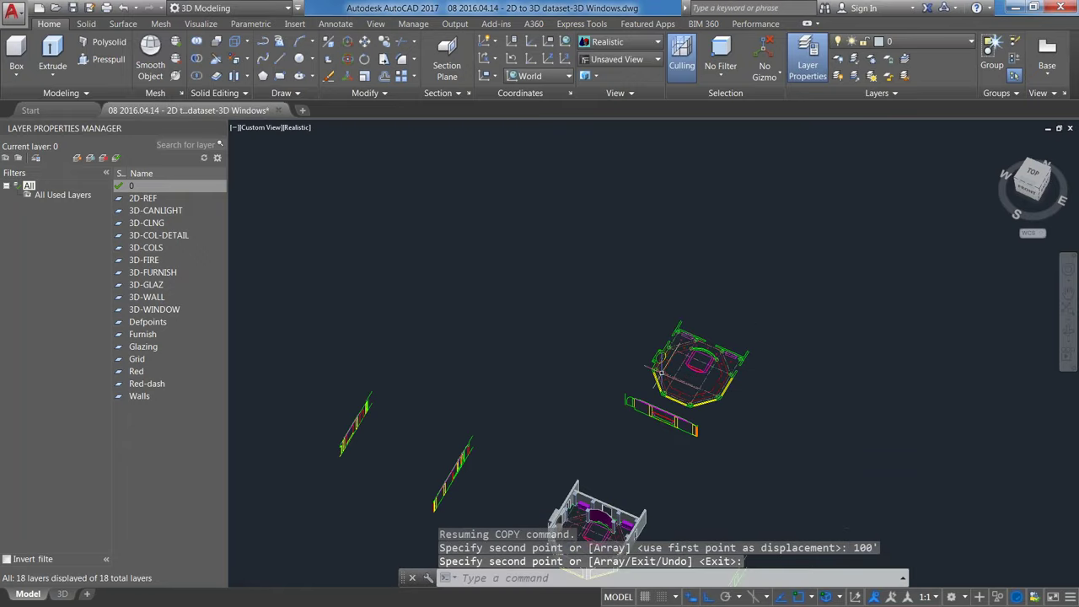
scroll(662, 369, up, 4)
scroll(793, 327, up, 2)
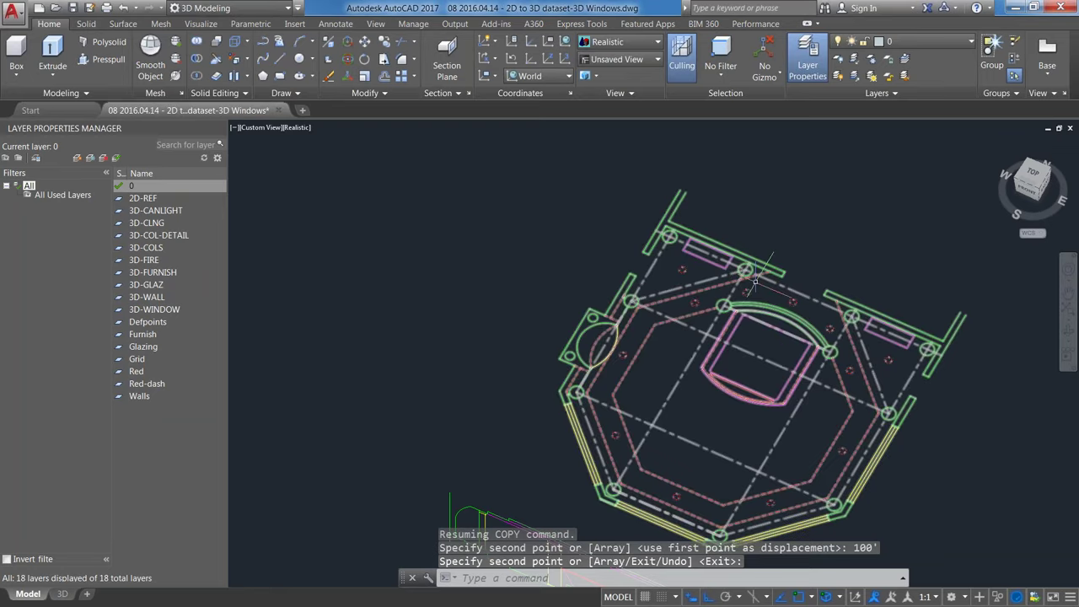
scroll(753, 284, down, 5)
key(Return)
key(Escape)
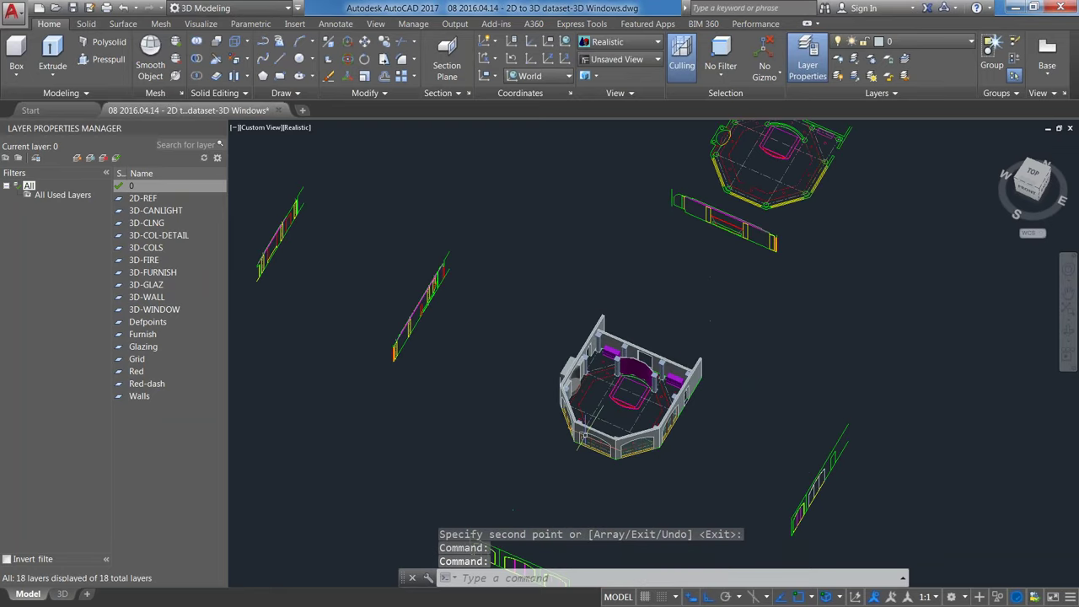
scroll(584, 435, up, 5)
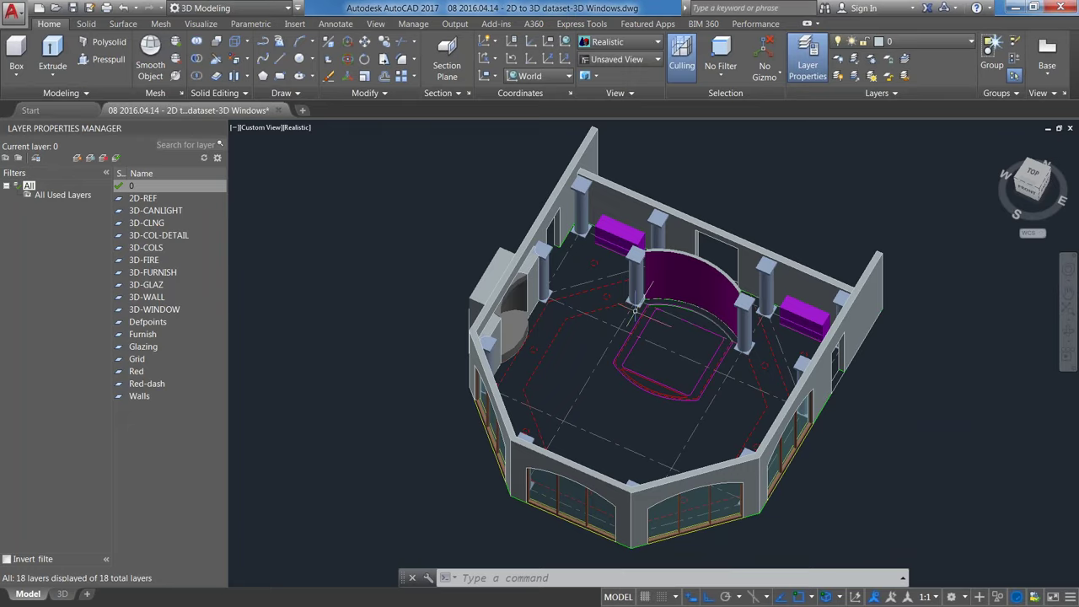
scroll(635, 310, down, 4)
scroll(700, 209, up, 8)
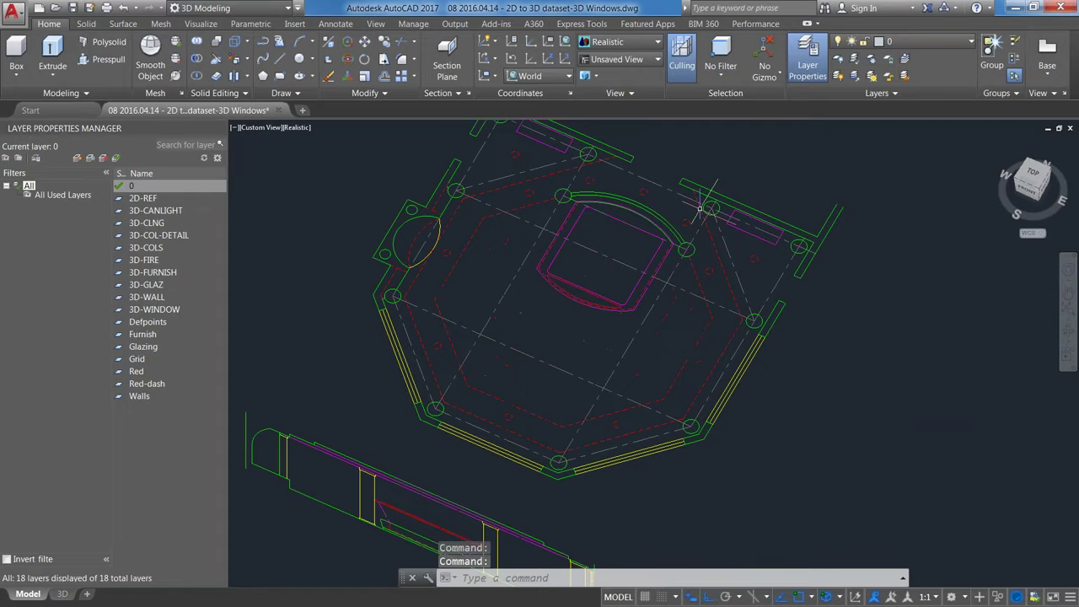
shift+middle_drag(676, 455, 661, 354)
scroll(660, 345, down, 6)
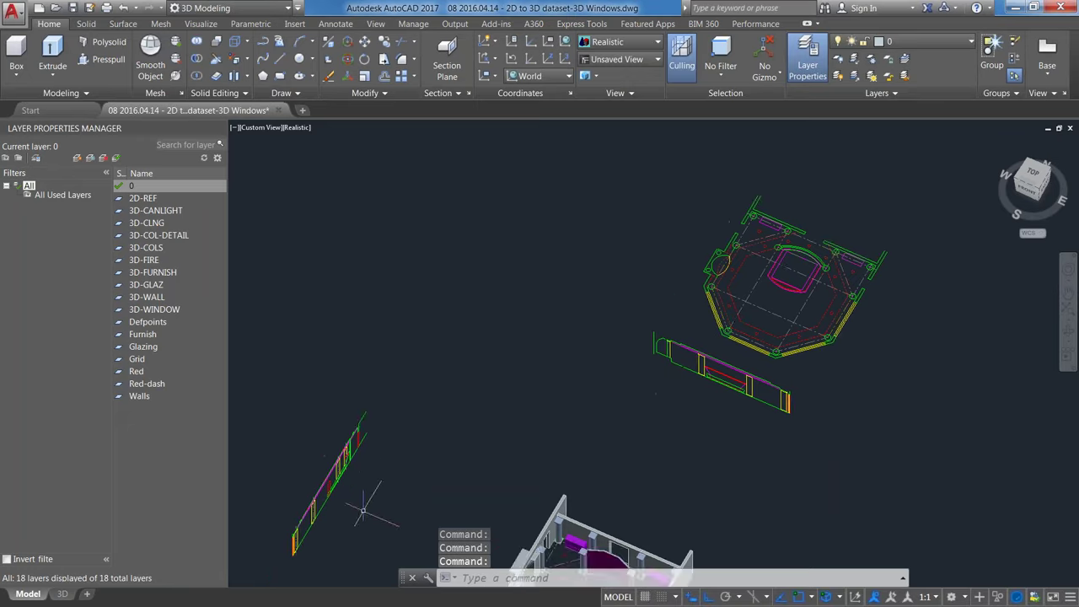
shift+middle_drag(362, 510, 558, 427)
scroll(329, 430, up, 2)
scroll(411, 419, up, 2)
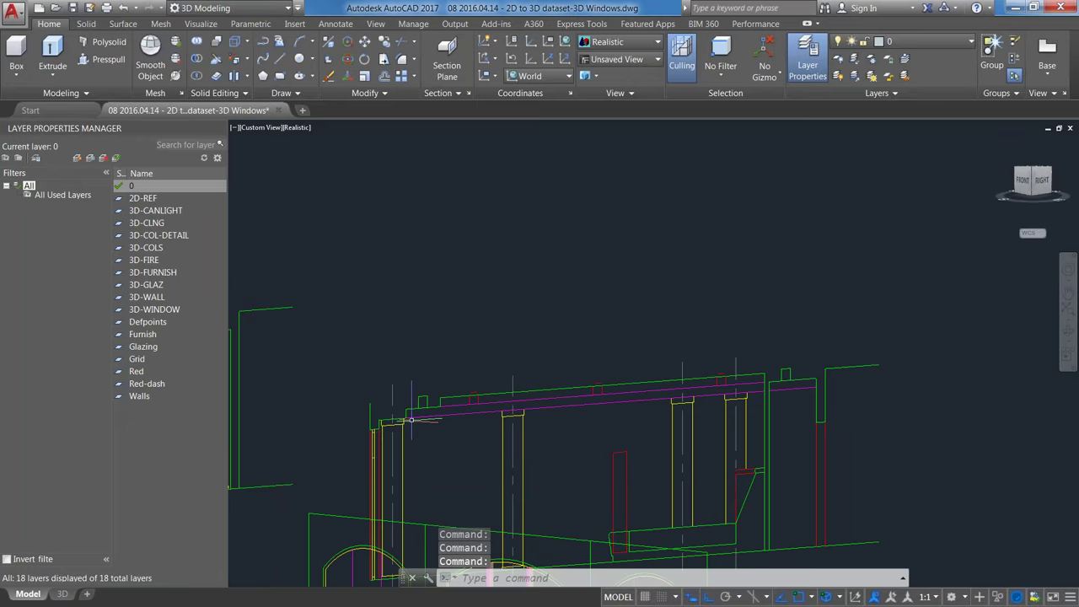
scroll(805, 387, down, 2)
middle_drag(830, 371, 593, 396)
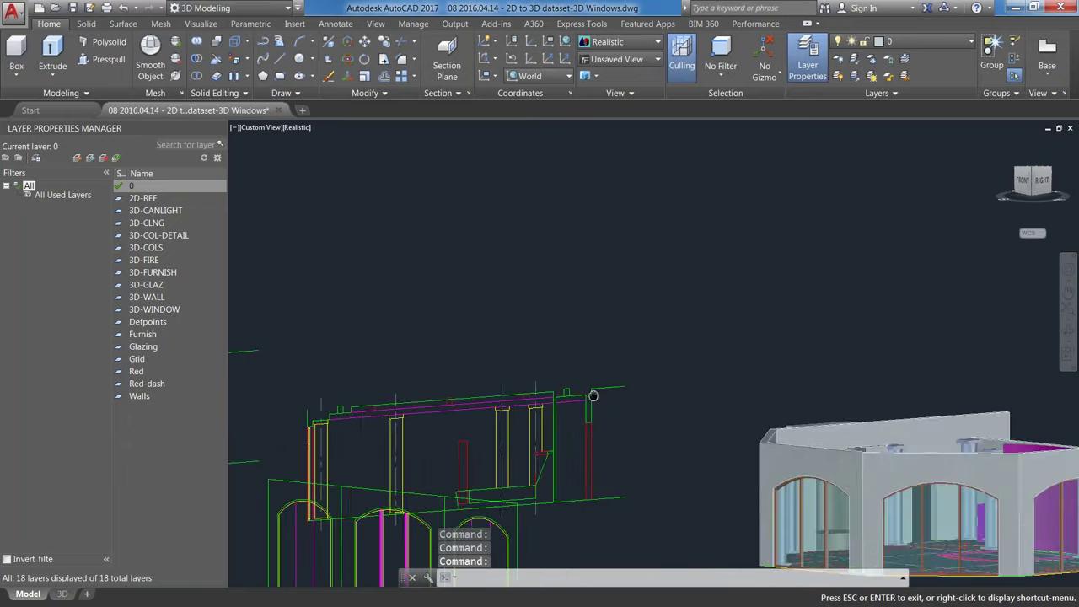
scroll(593, 395, down, 3)
scroll(826, 373, up, 1)
middle_drag(783, 441, 758, 462)
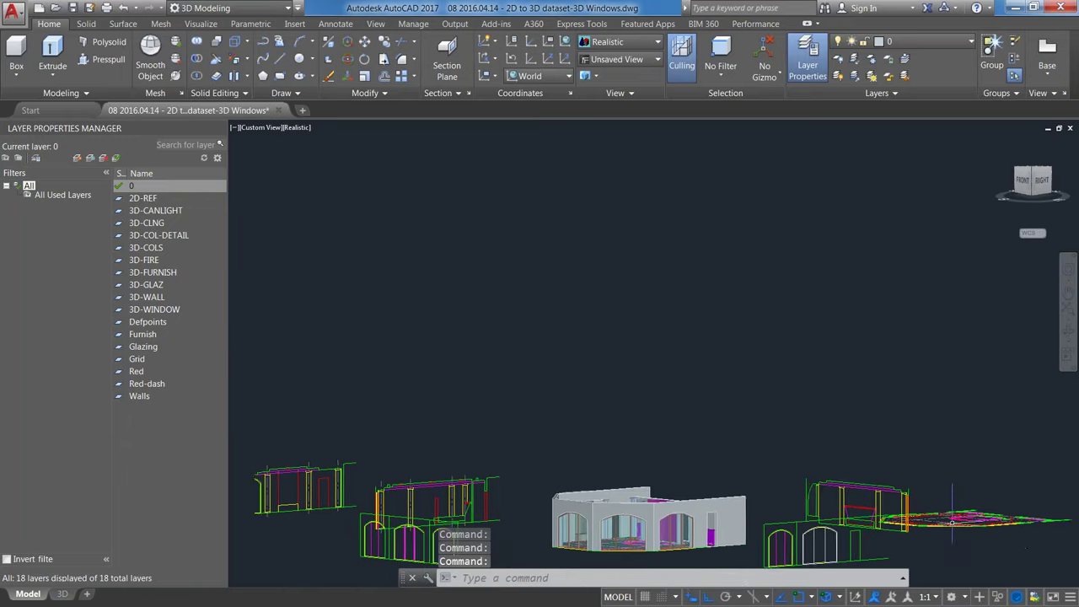
scroll(952, 523, up, 5)
middle_drag(961, 523, 684, 386)
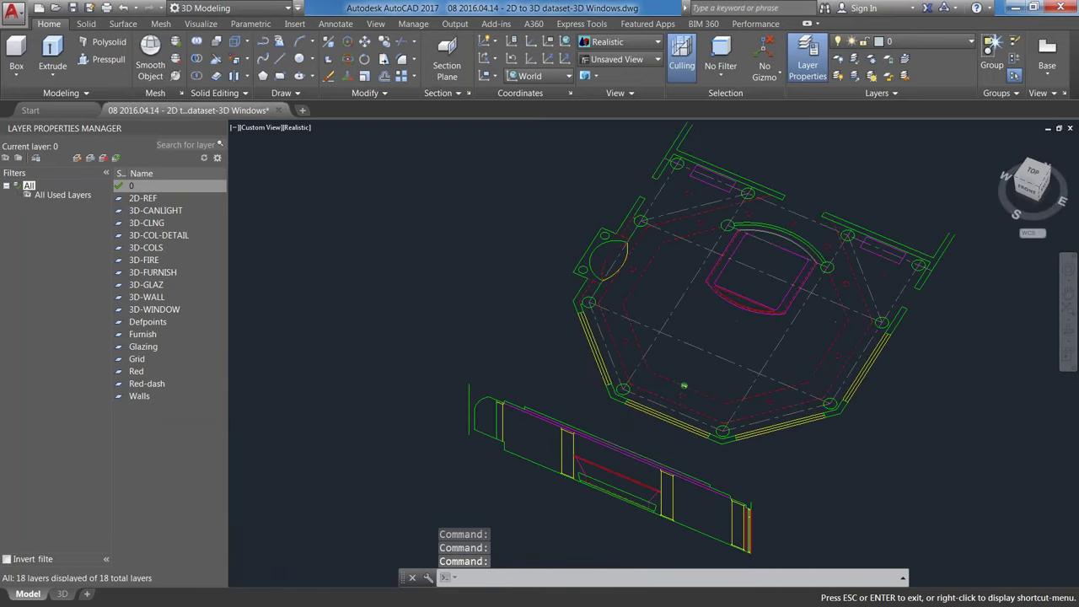
scroll(831, 234, up, 2)
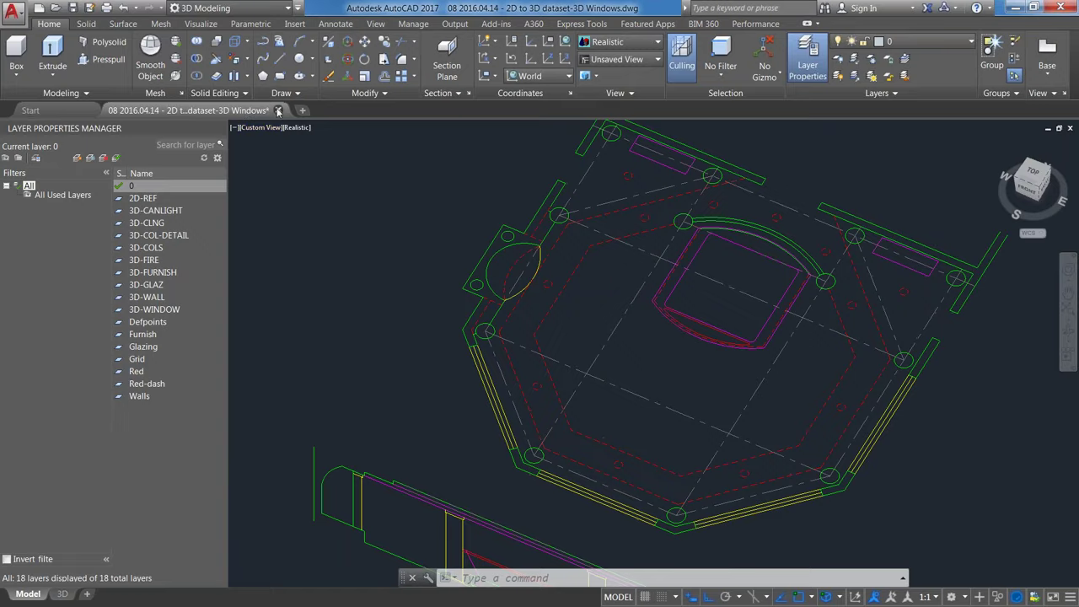
Step: Close the 3D Windows drawing and open '09 2016.04.14 - 2D to 3D dataset-3D Ceiling.dwg' from recent documents
click(279, 110)
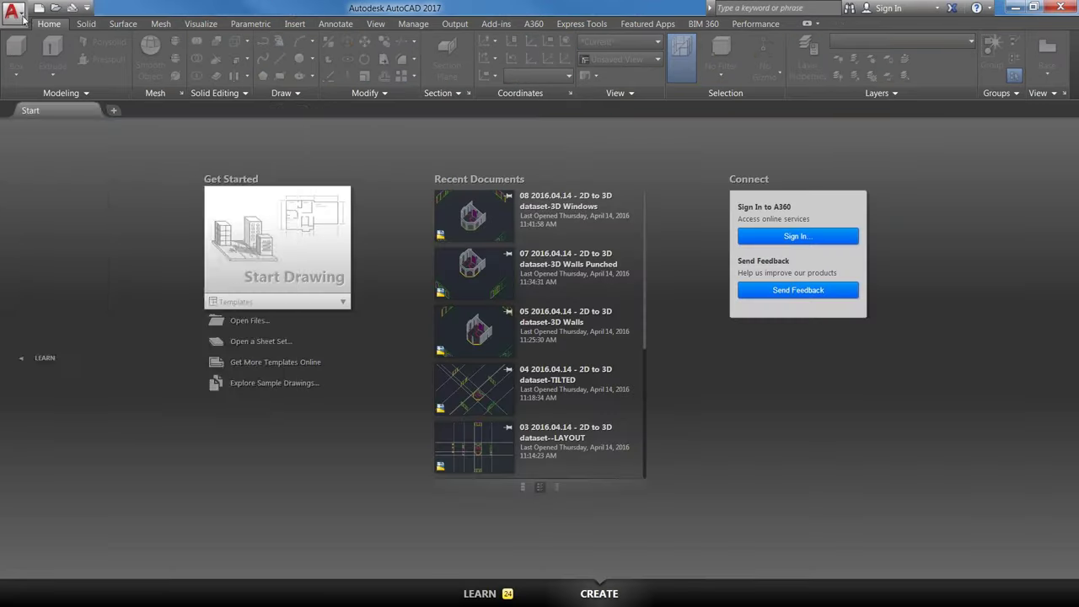
click(12, 10)
mouse_move(47, 118)
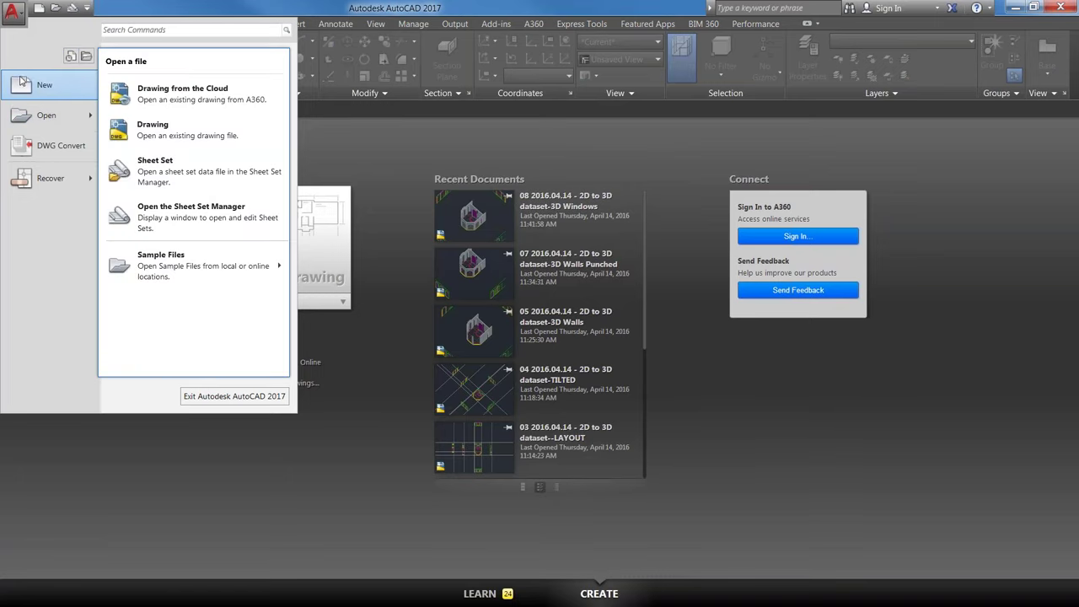
click(71, 56)
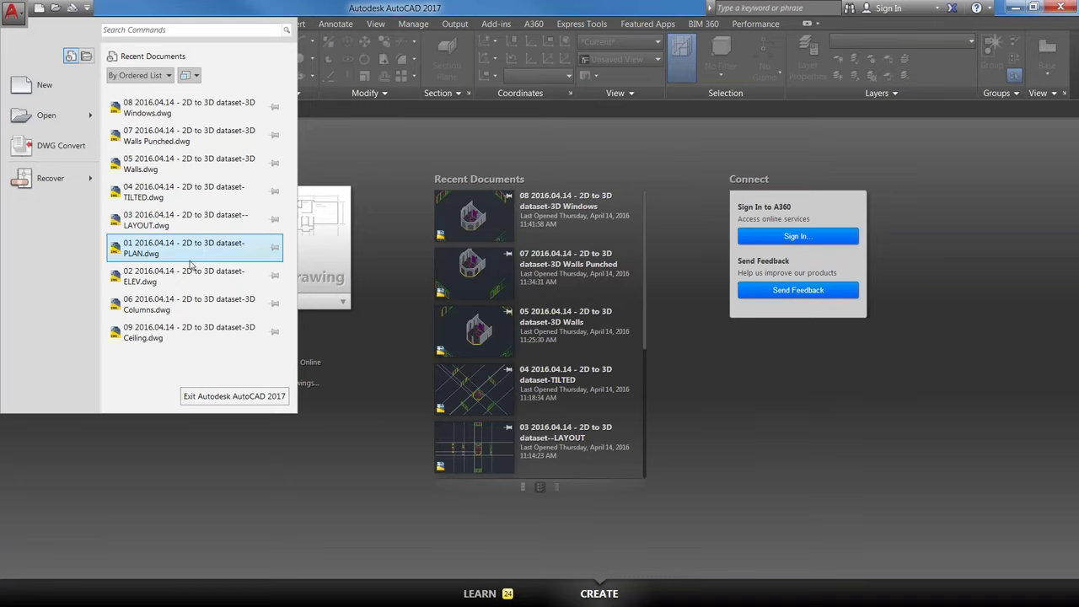
click(177, 333)
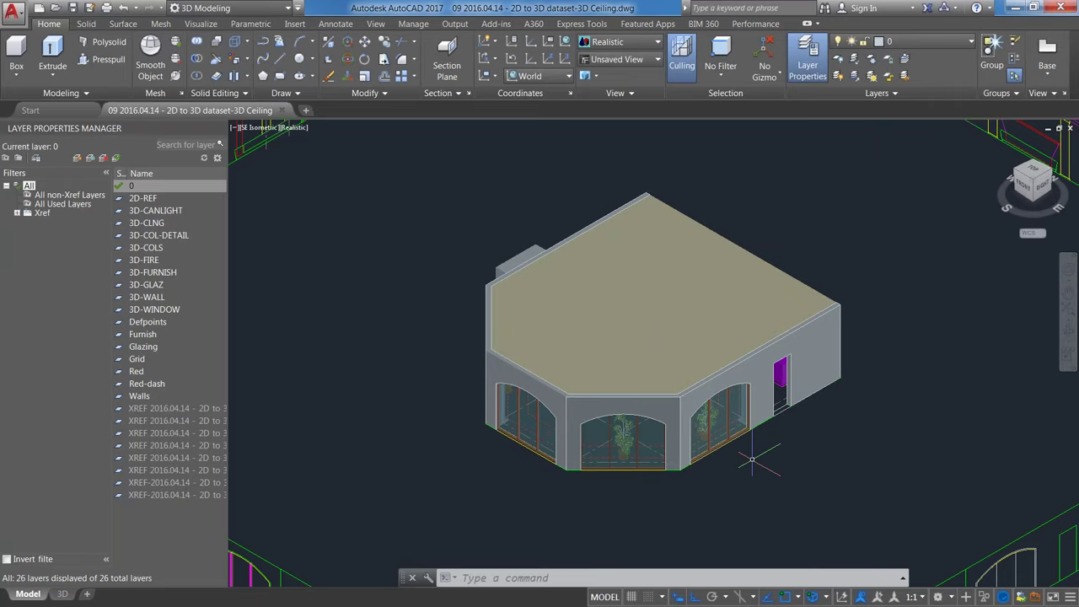
shift+middle_drag(758, 443, 596, 268)
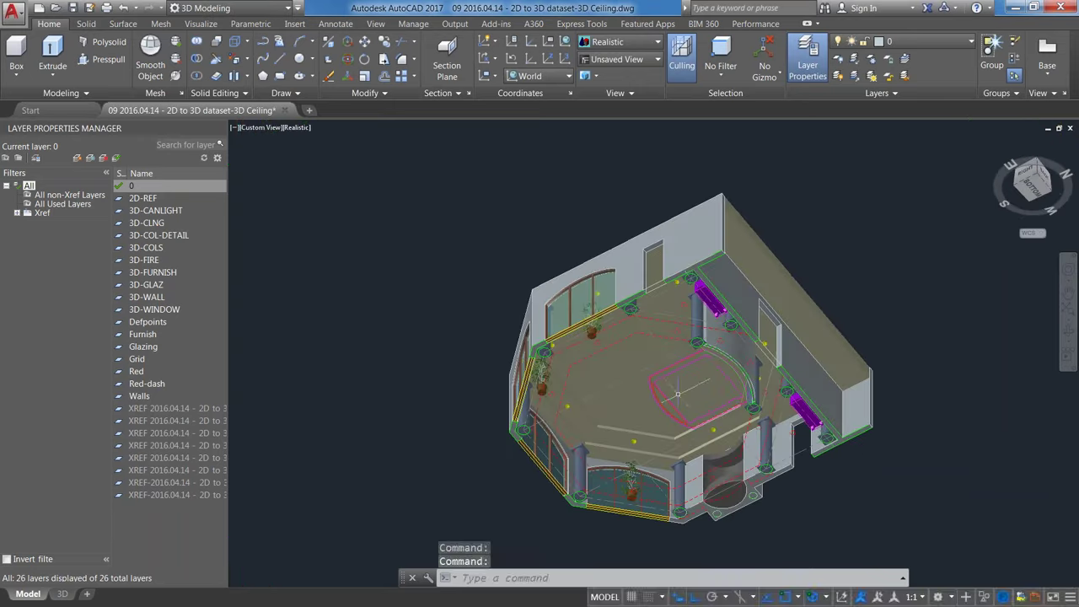
scroll(659, 409, up, 2)
scroll(672, 307, up, 5)
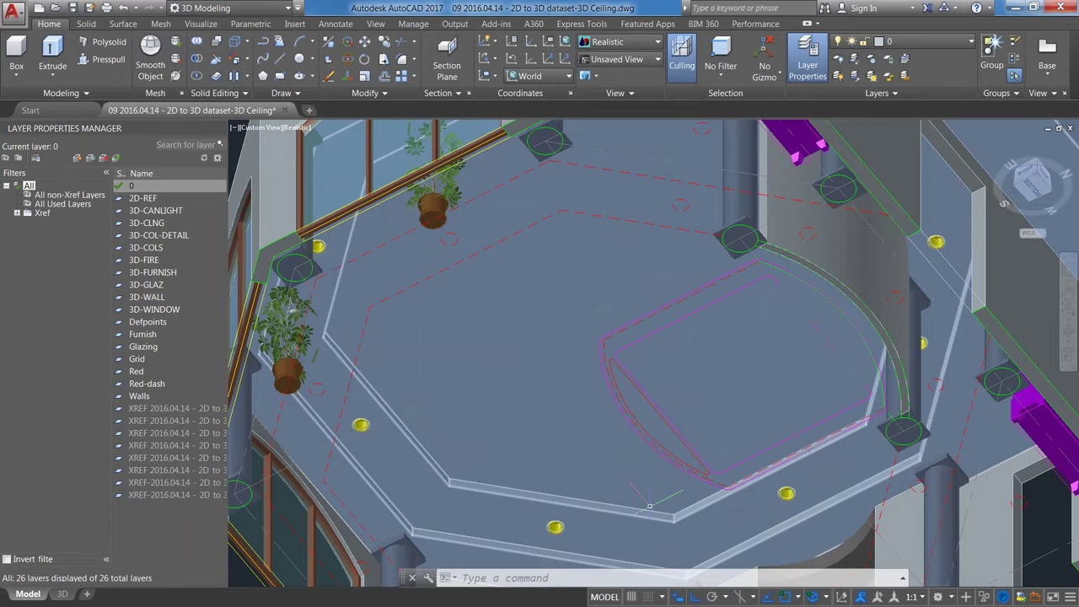
shift+middle_drag(649, 506, 648, 507)
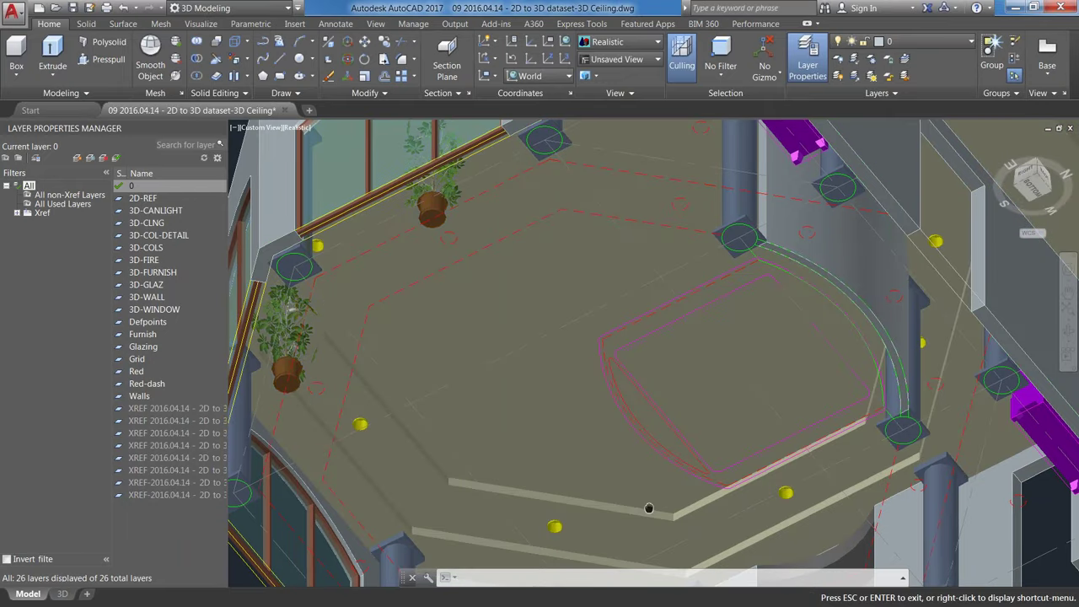
shift+middle_drag(648, 507, 559, 410)
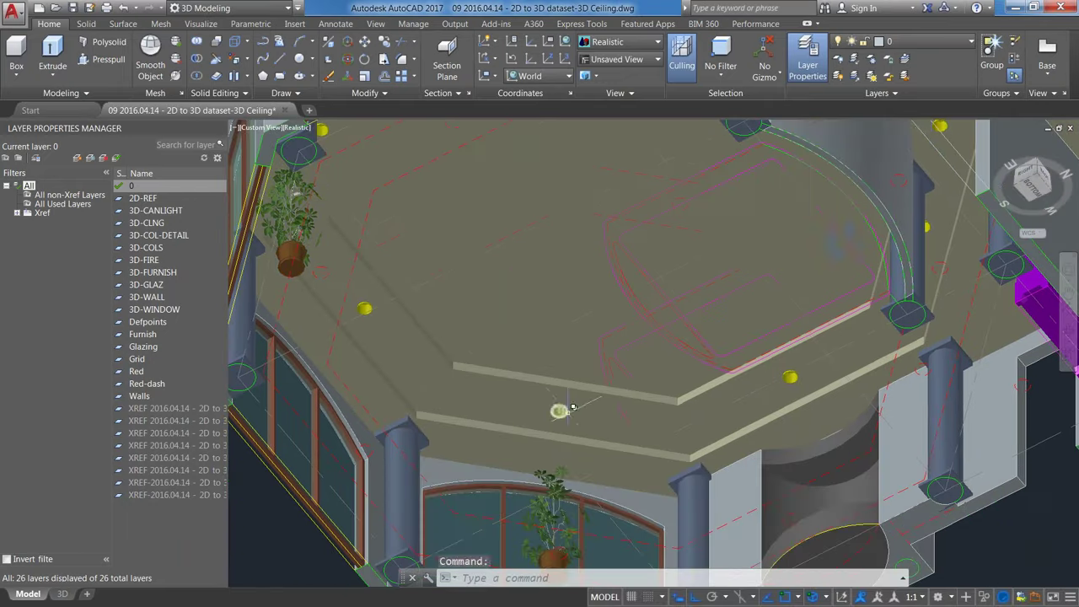
Step: Freeze the 3D-CLNG layer to hide the ceiling surface
click(970, 43)
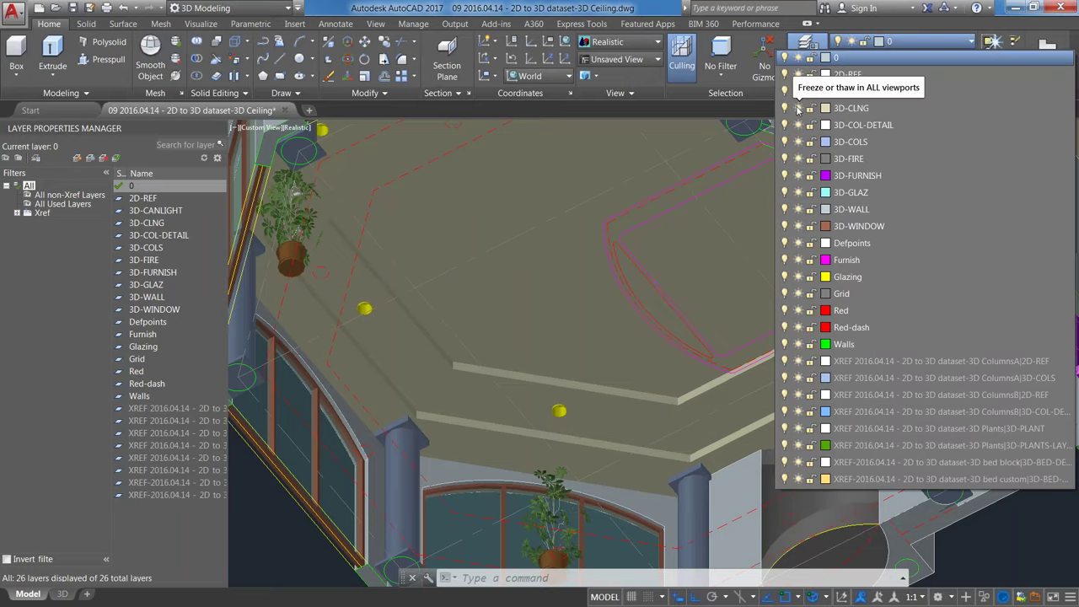
click(798, 108)
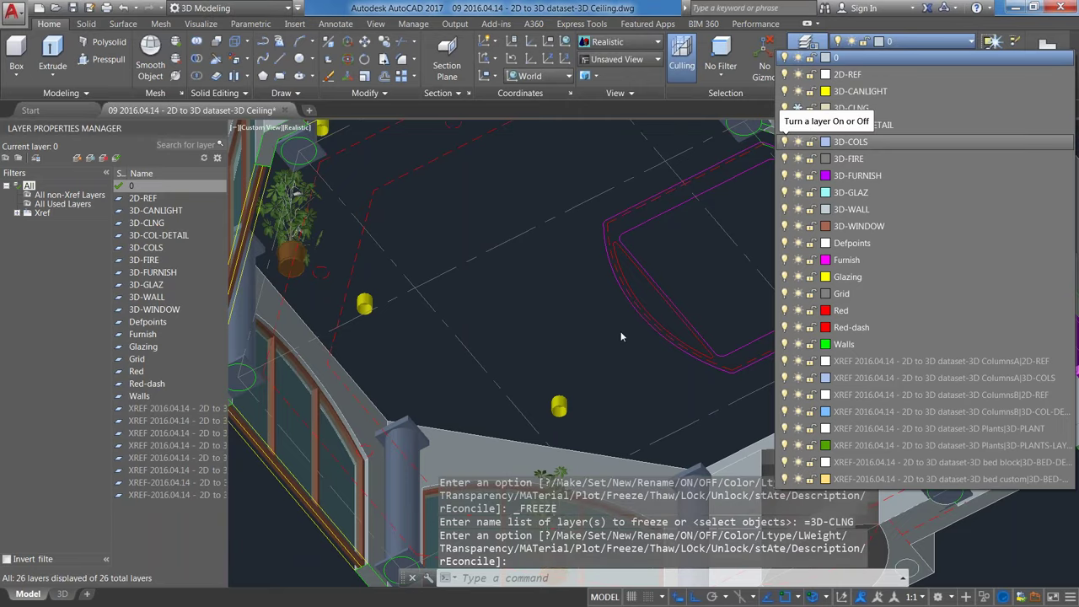
scroll(559, 409, up, 10)
shift+middle_drag(568, 441, 596, 462)
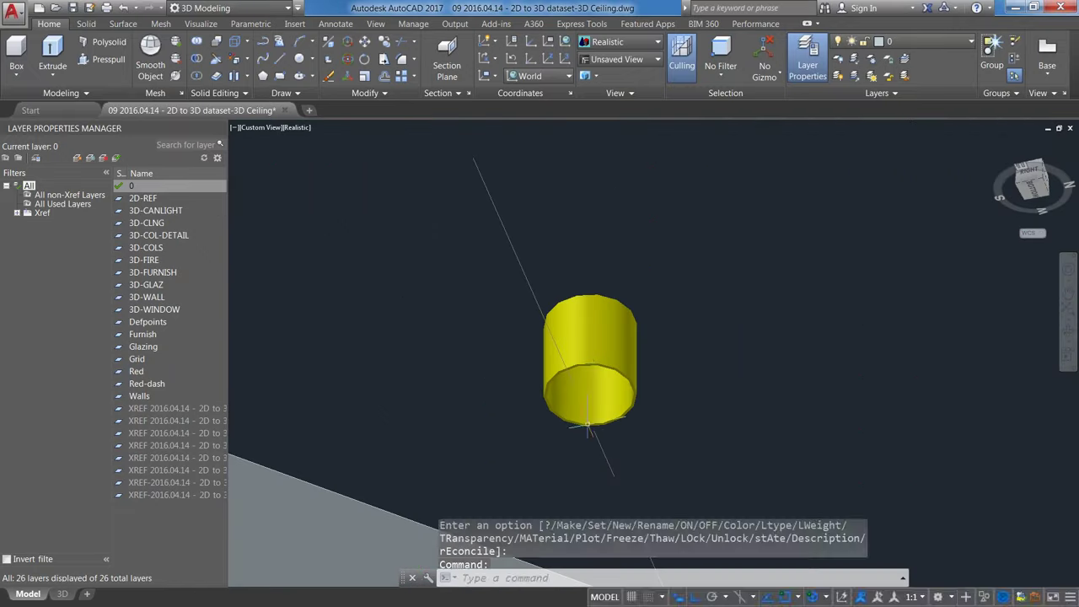
Step: Orbit, pan and zoom to inspect a yellow downlight cylinder from below
shift+middle_drag(587, 426, 548, 304)
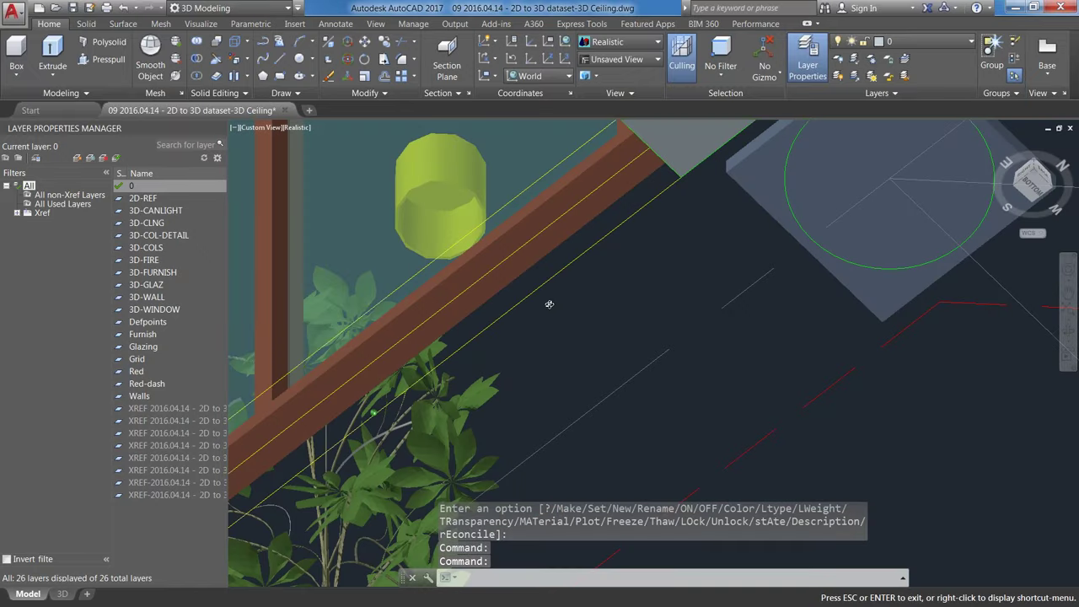
shift+middle_drag(549, 304, 536, 211)
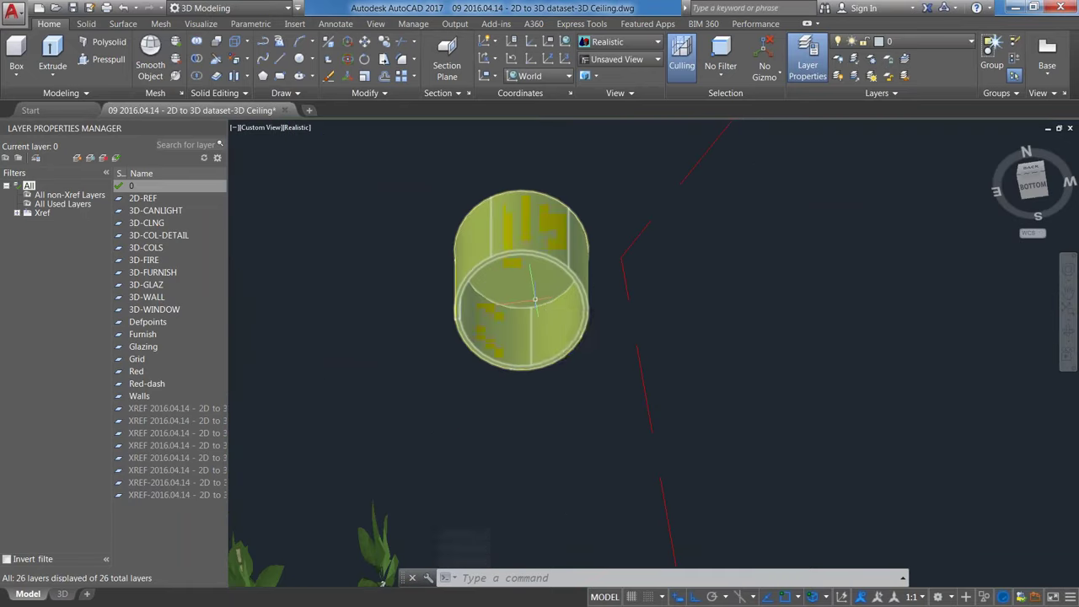
mouse_move(535, 300)
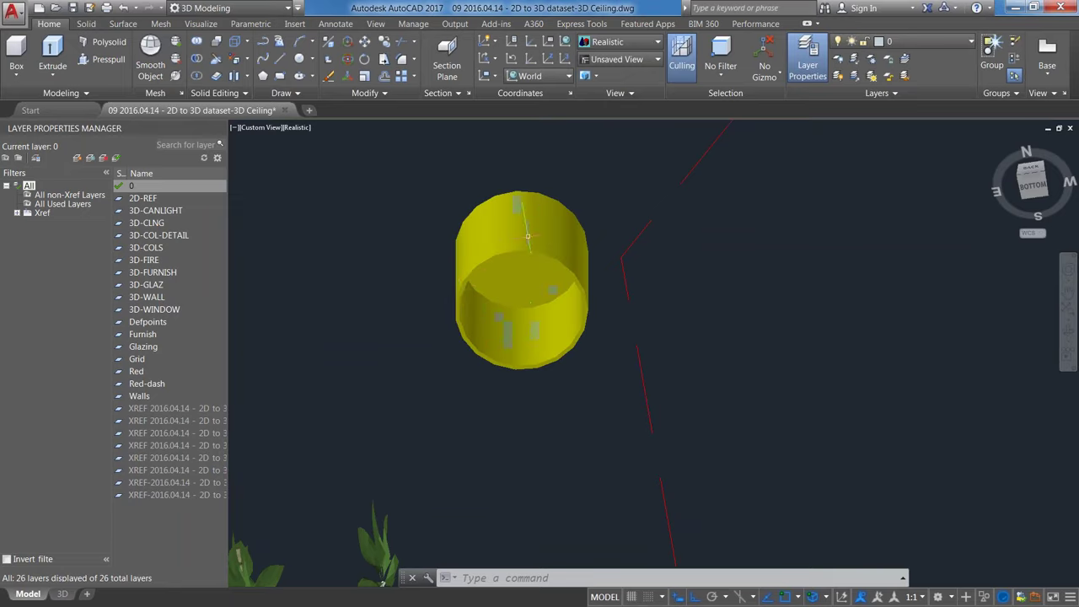
mouse_move(569, 290)
middle_drag(770, 229, 811, 327)
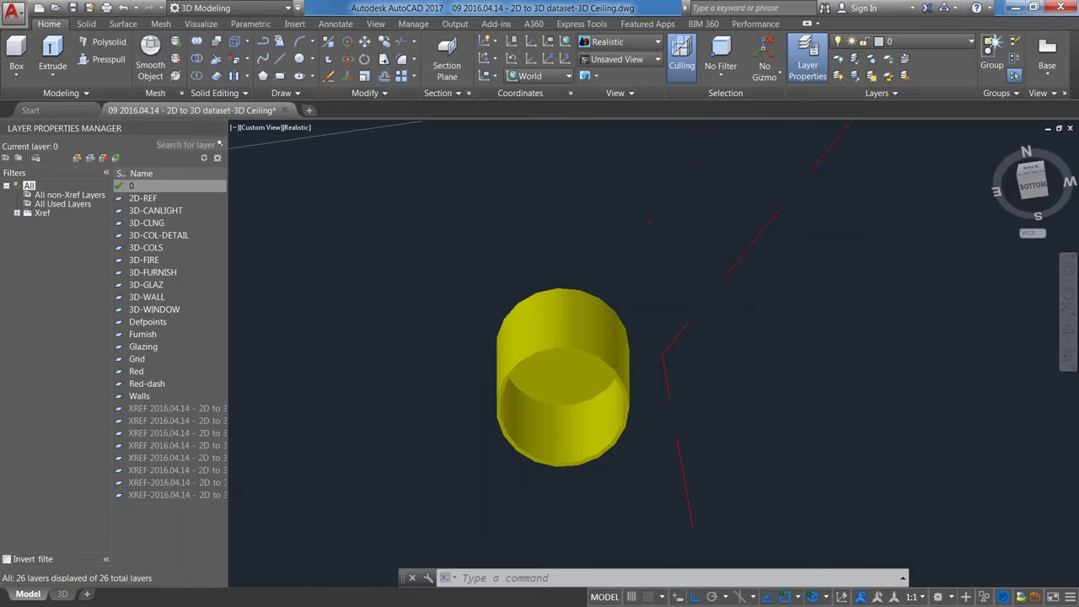
scroll(764, 350, down, 5)
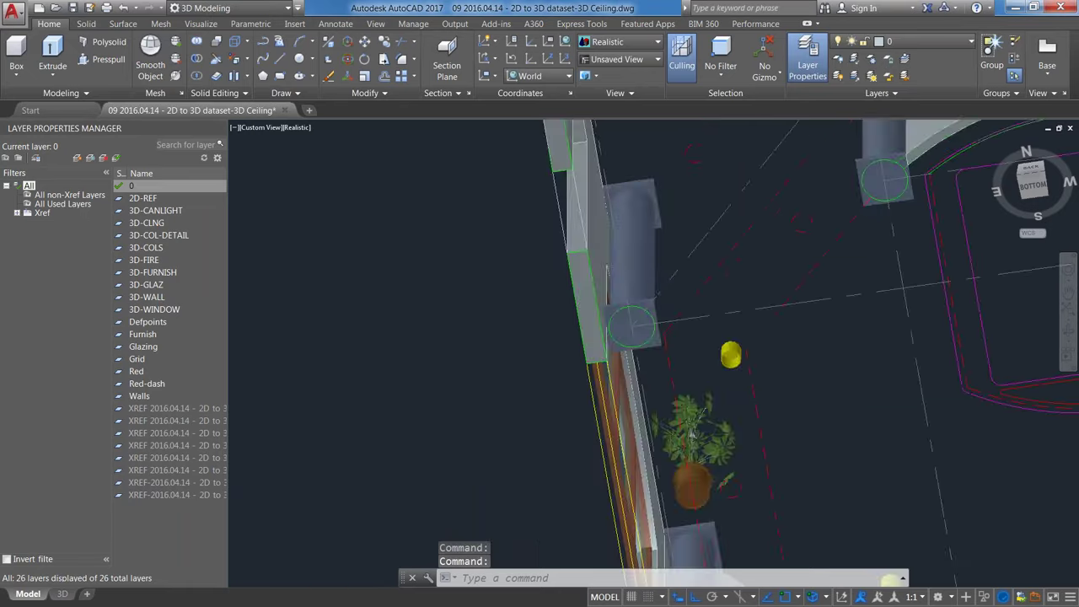
scroll(1043, 167, down, 6)
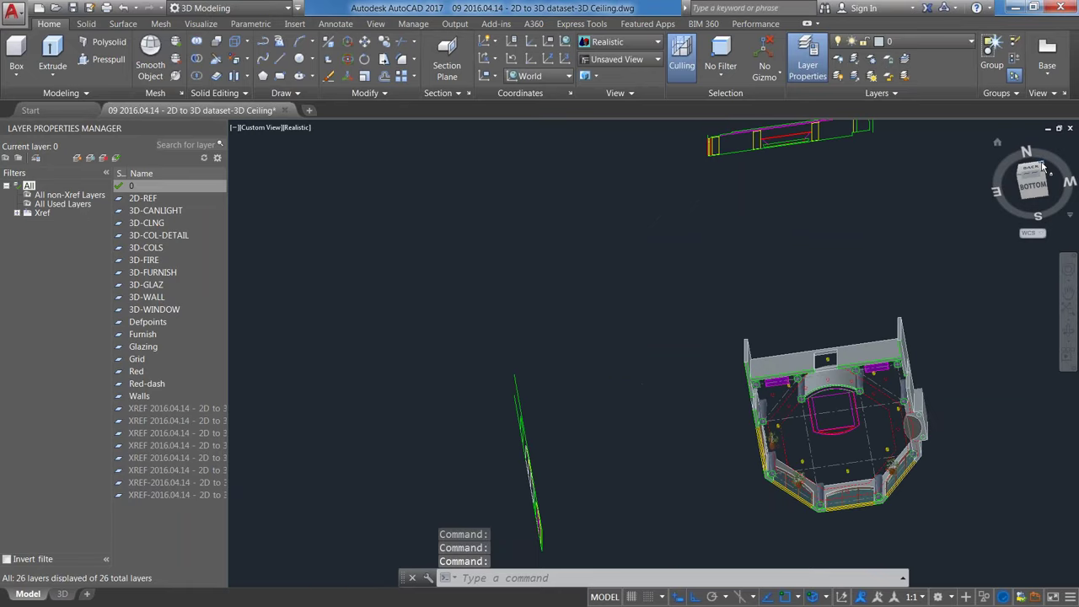
Step: Switch to the northwest isometric view and zoom in on the model
click(1043, 167)
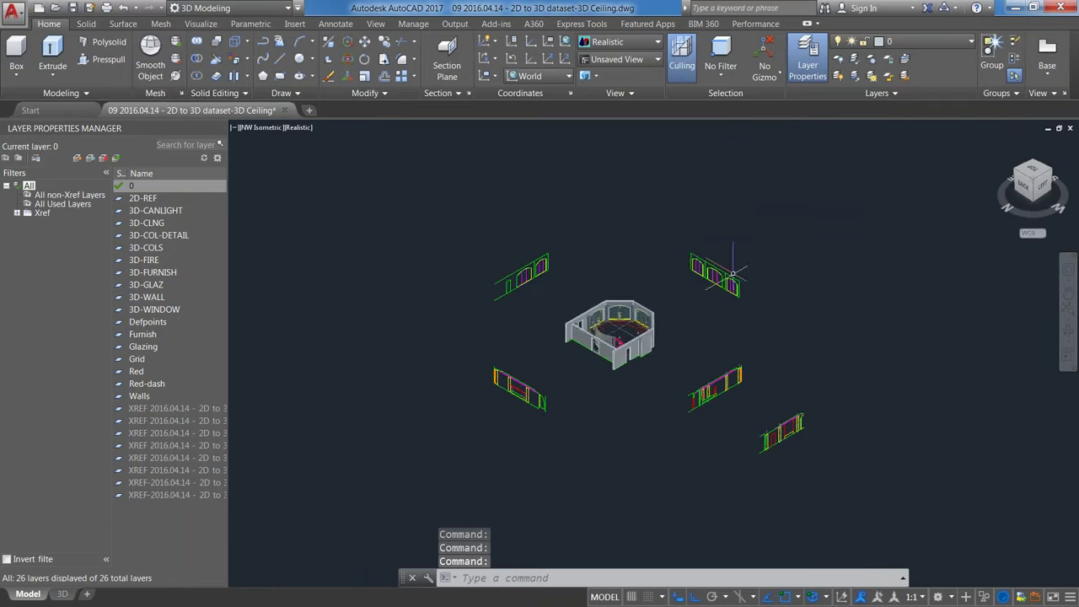
scroll(628, 329, up, 3)
scroll(630, 352, up, 1)
Step: Thaw all layers with -LAYER Thaw * and bring up Layer Properties
key(Escape)
key(Escape)
text(-LA)
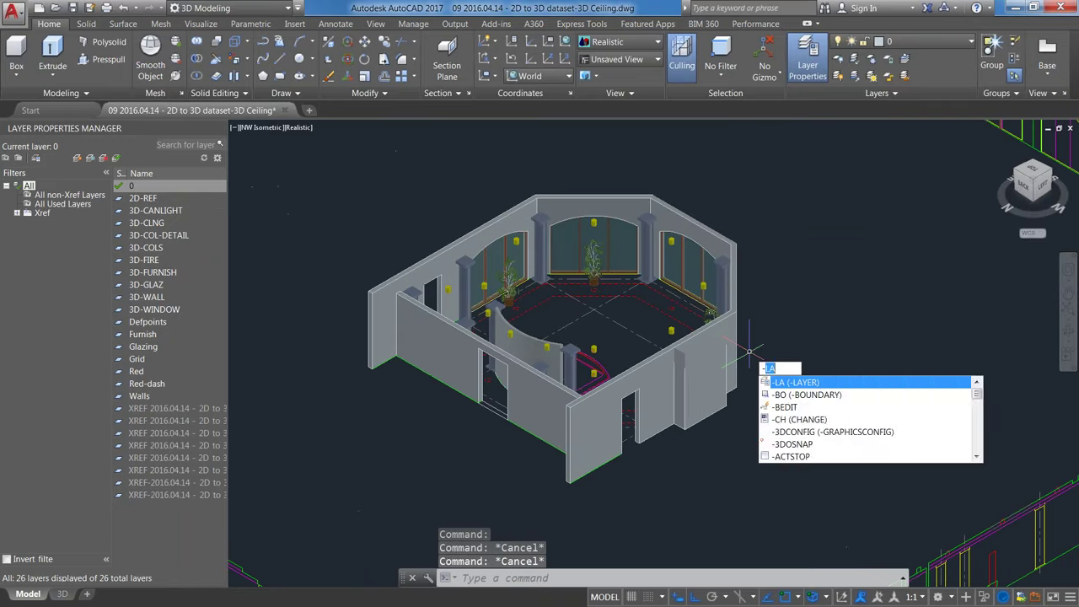
key(Return)
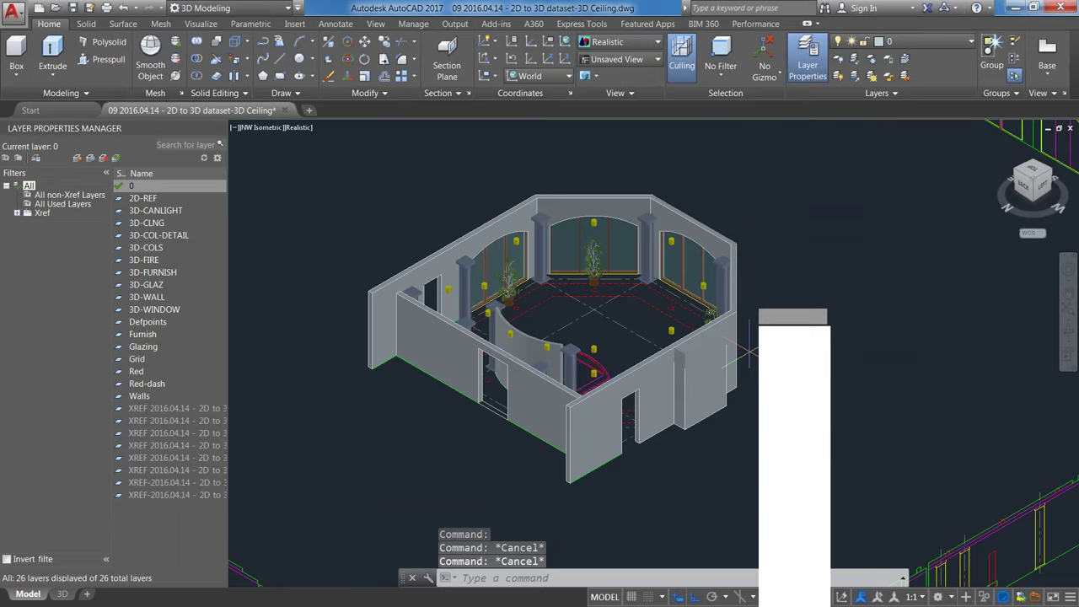
text(t)
key(Return)
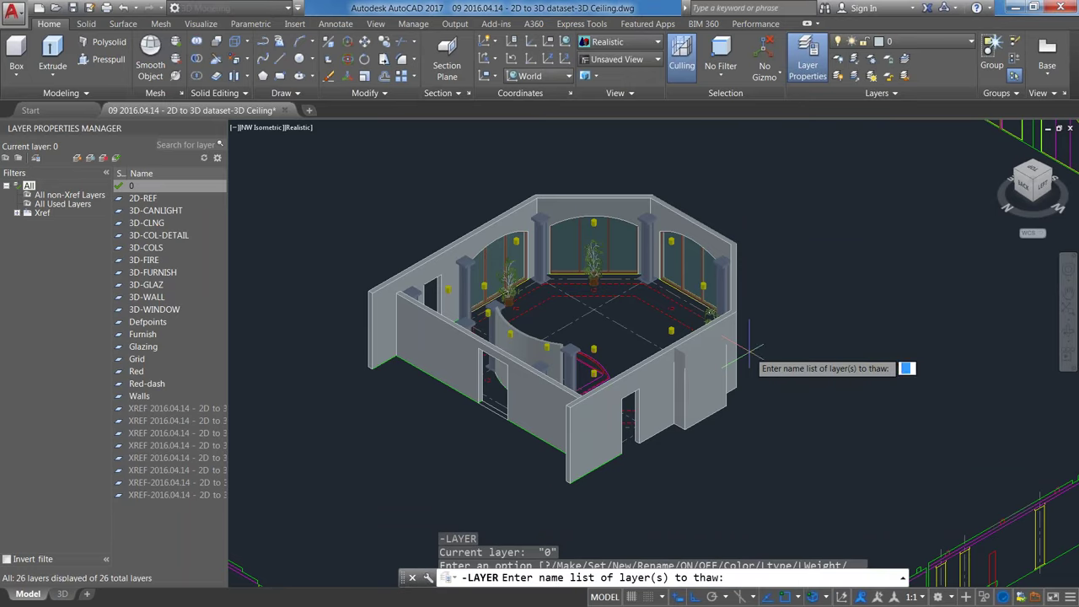
text(*)
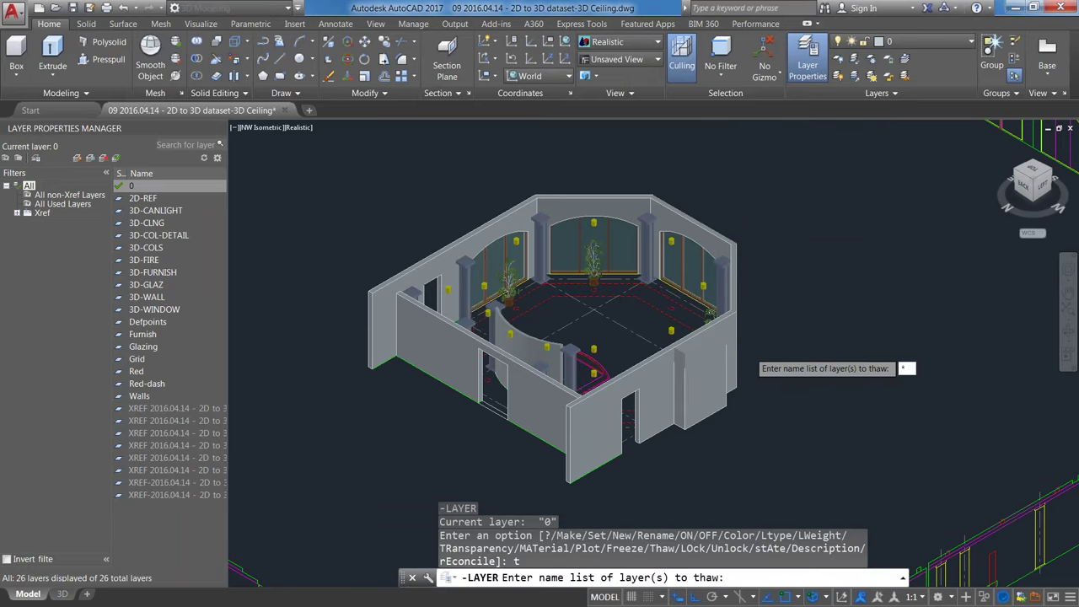
key(Return)
key(Return)
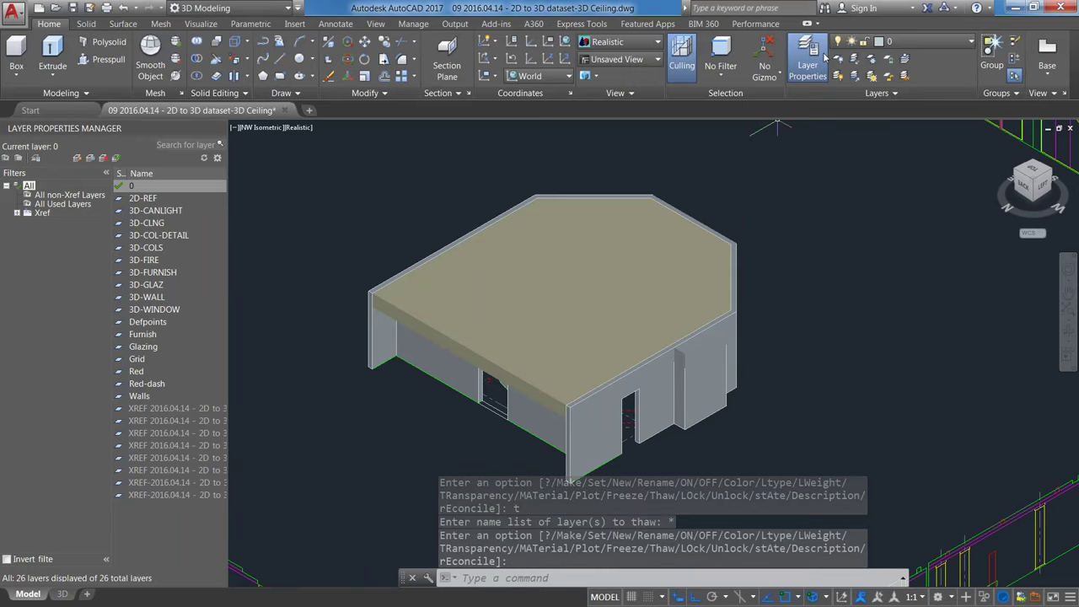
click(808, 57)
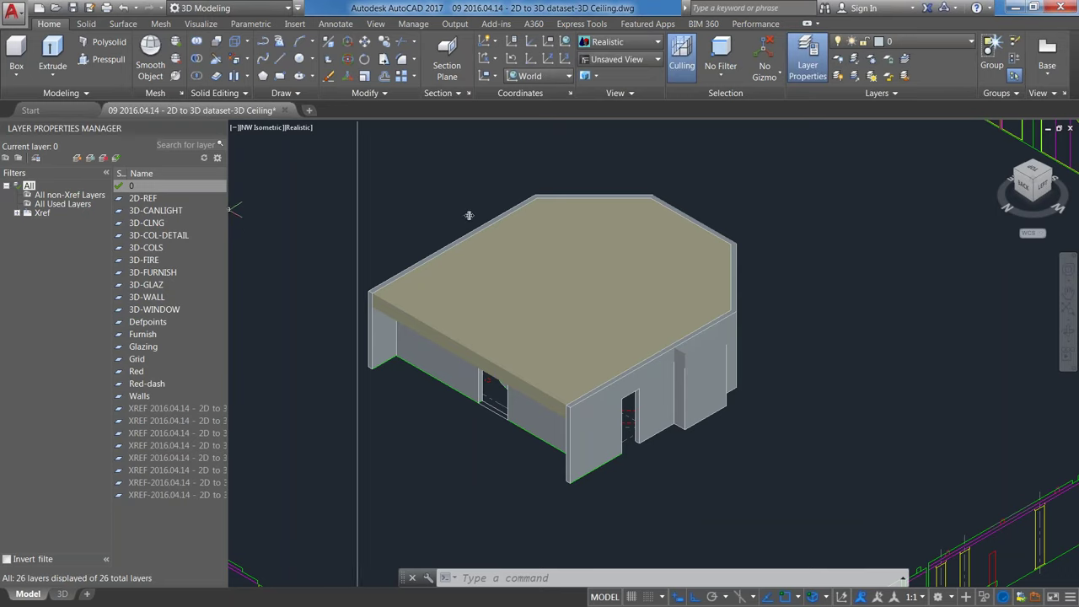
Step: Give the 3D-CLNG layer 60 transparency, then zoom out and pan to view the room
drag(521, 225, 521, 226)
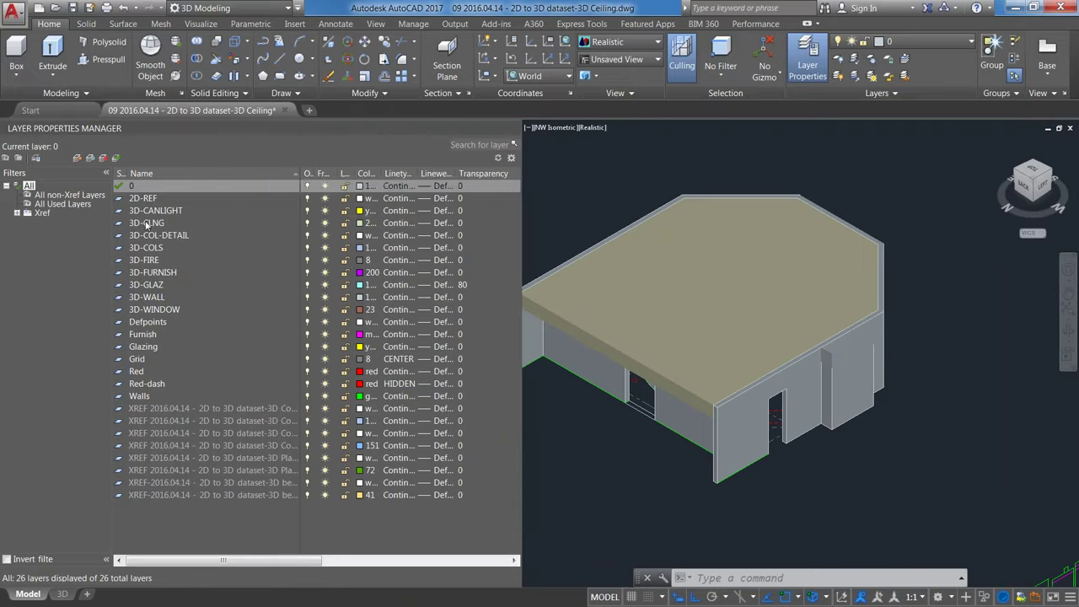
click(147, 223)
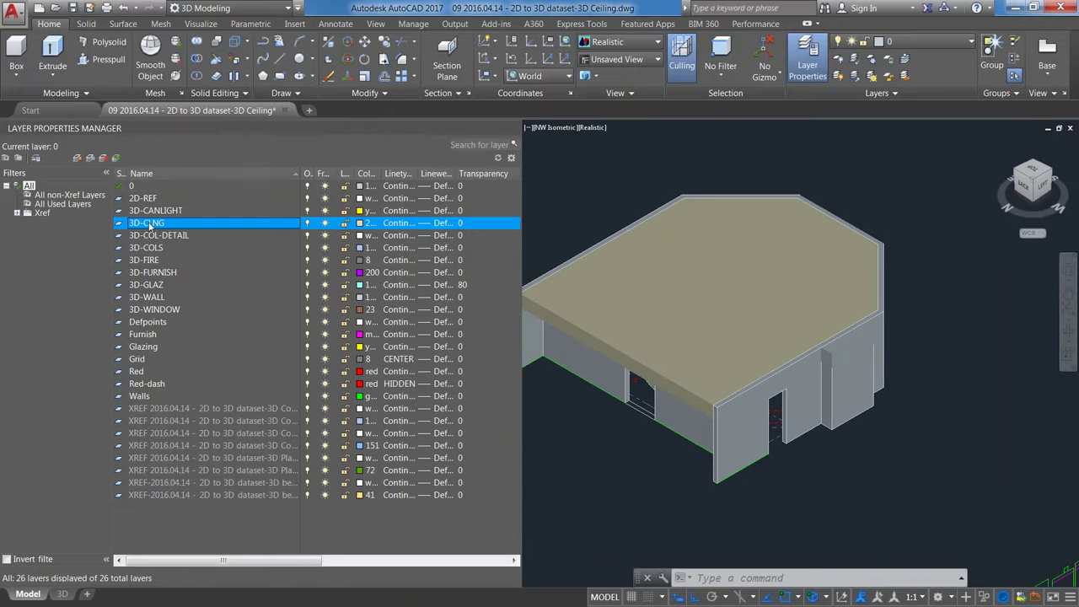
click(462, 223)
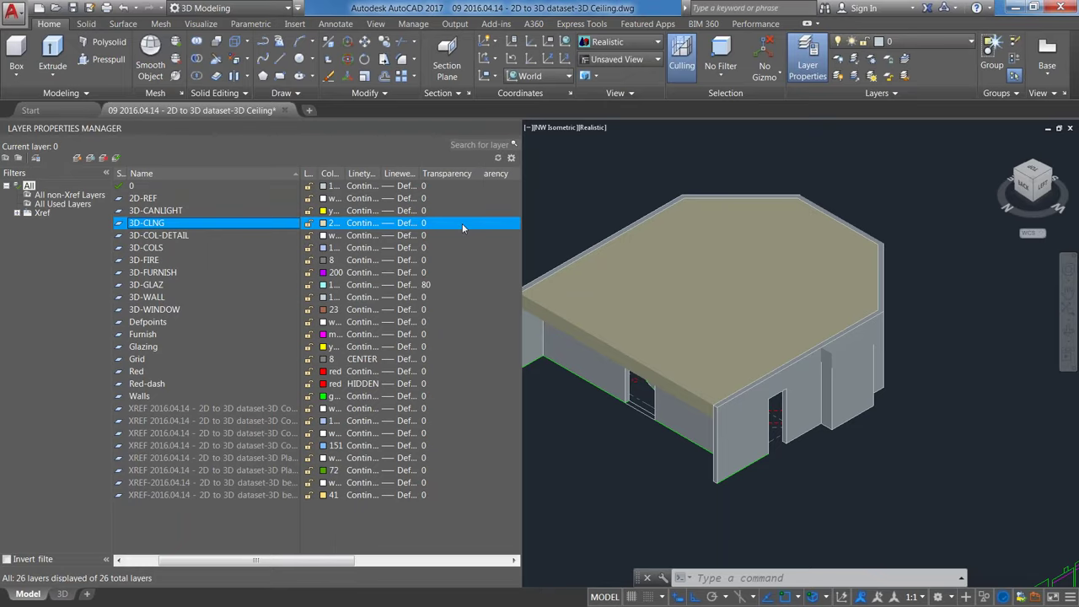
click(462, 224)
text(60)
key(Return)
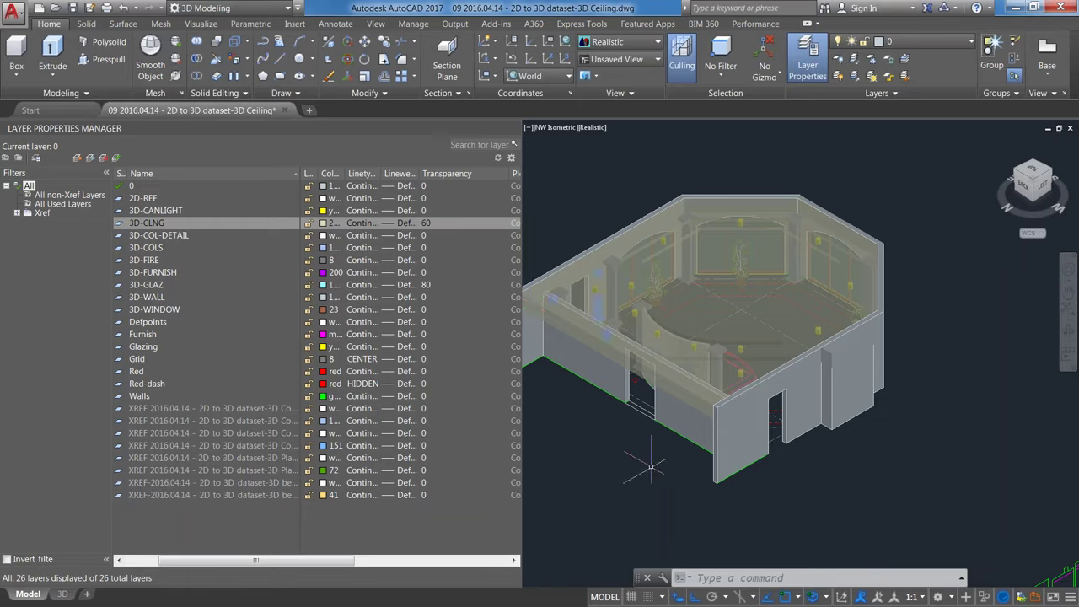
scroll(642, 268, down, 5)
middle_drag(594, 358, 685, 427)
drag(684, 428, 717, 402)
key(Escape)
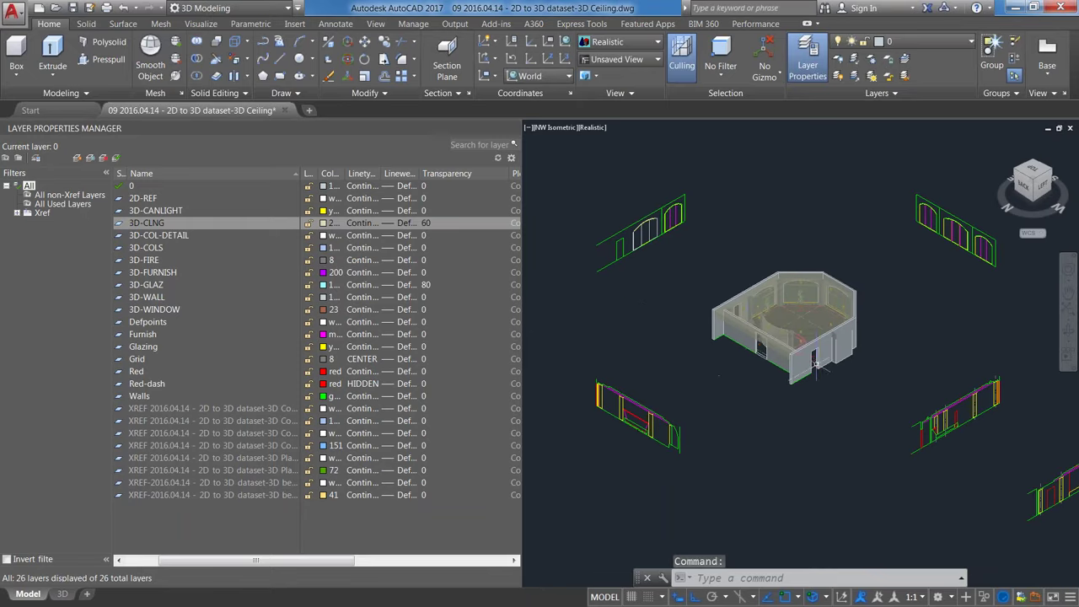
Step: Orbit and zoom to inspect the model from above, then close the 3D Ceiling drawing
shift+middle_drag(815, 385, 765, 405)
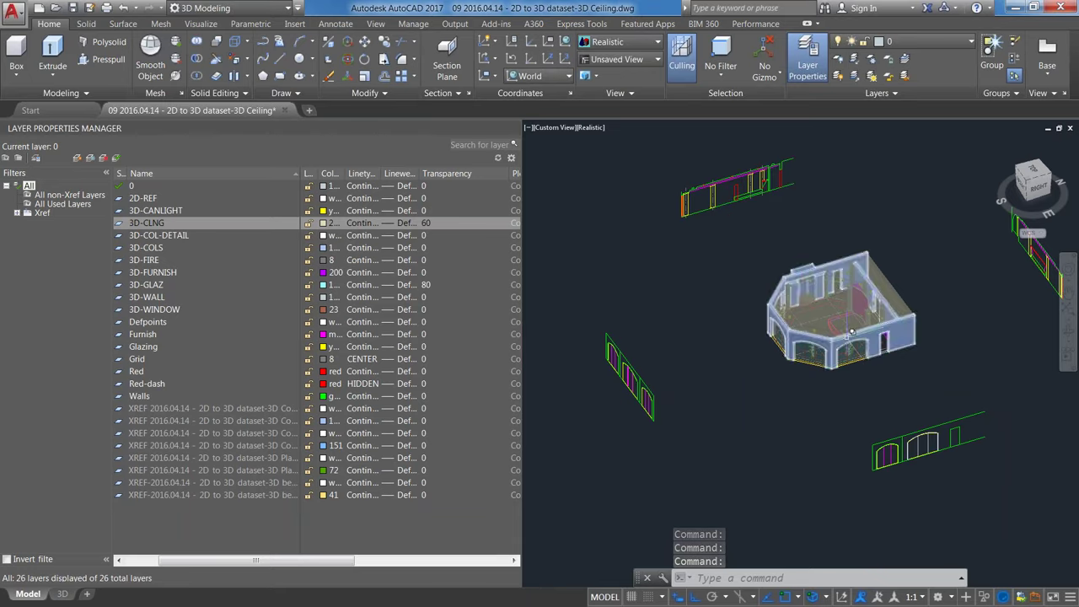
scroll(851, 341, up, 3)
scroll(851, 341, up, 2)
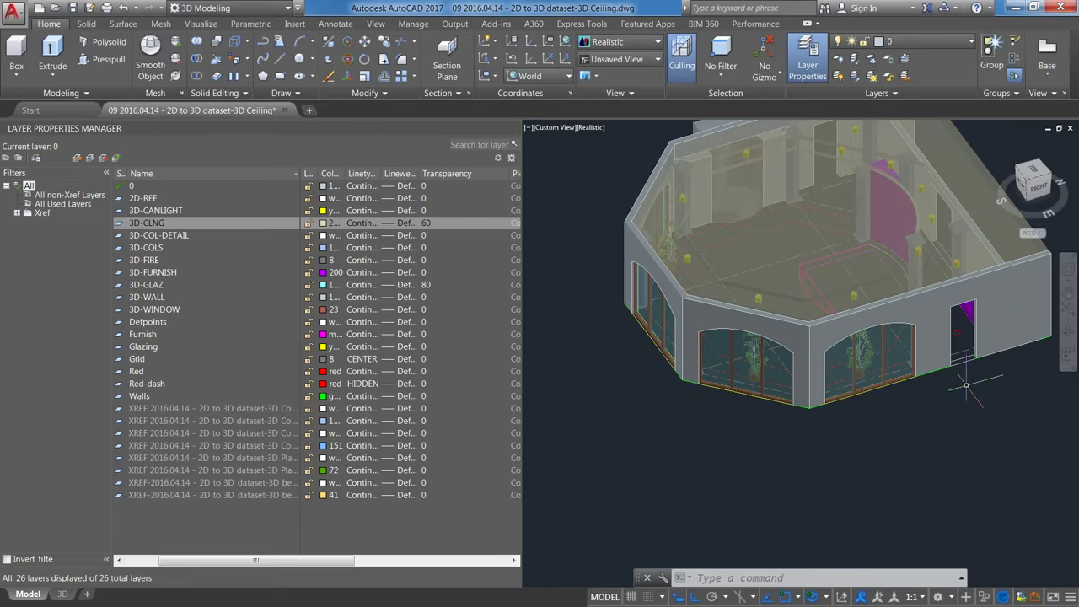
shift+middle_drag(872, 394, 864, 394)
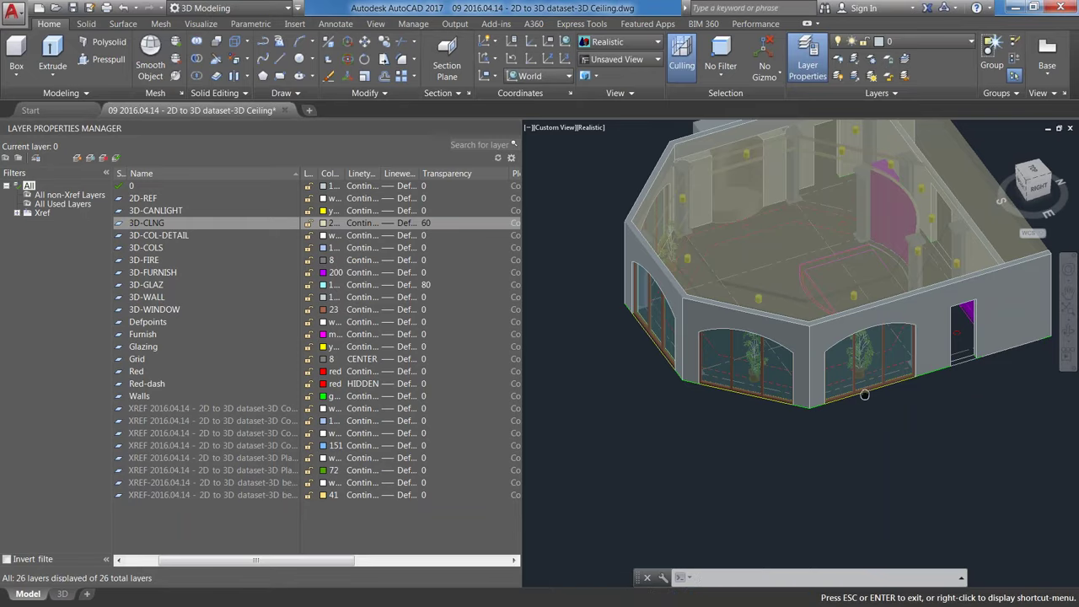
shift+middle_drag(864, 394, 868, 459)
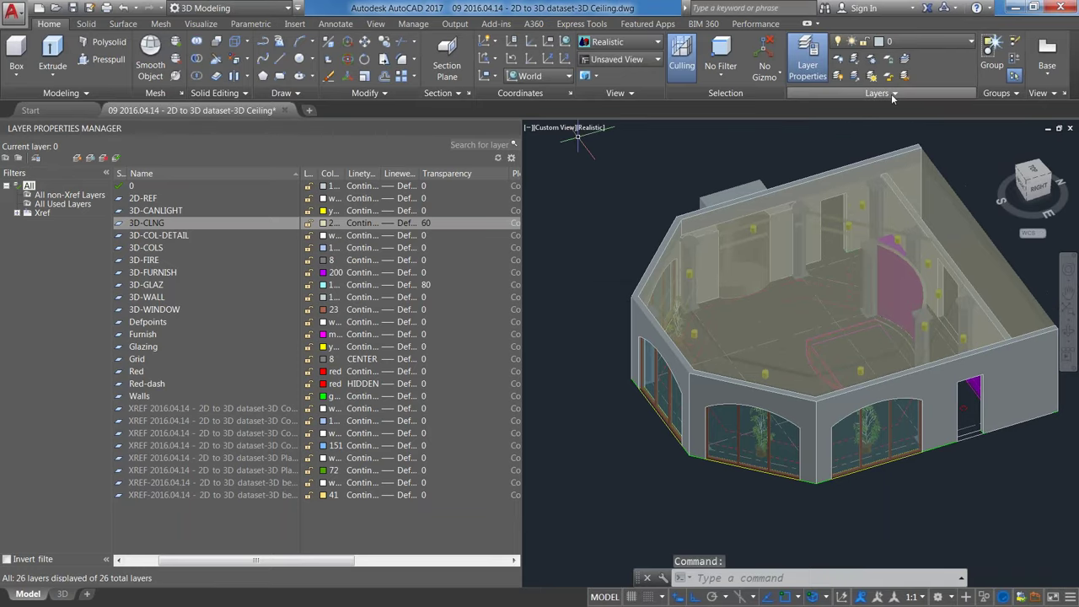
key(ctrl+F4)
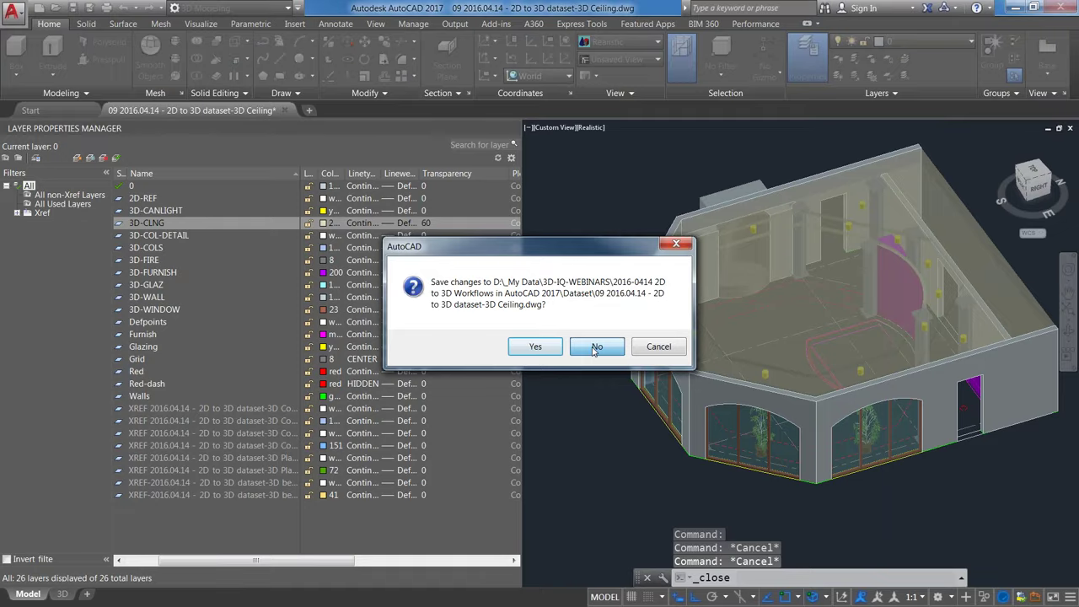
Step: Close the 3D Ceiling drawing without saving its changes
click(595, 347)
click(13, 11)
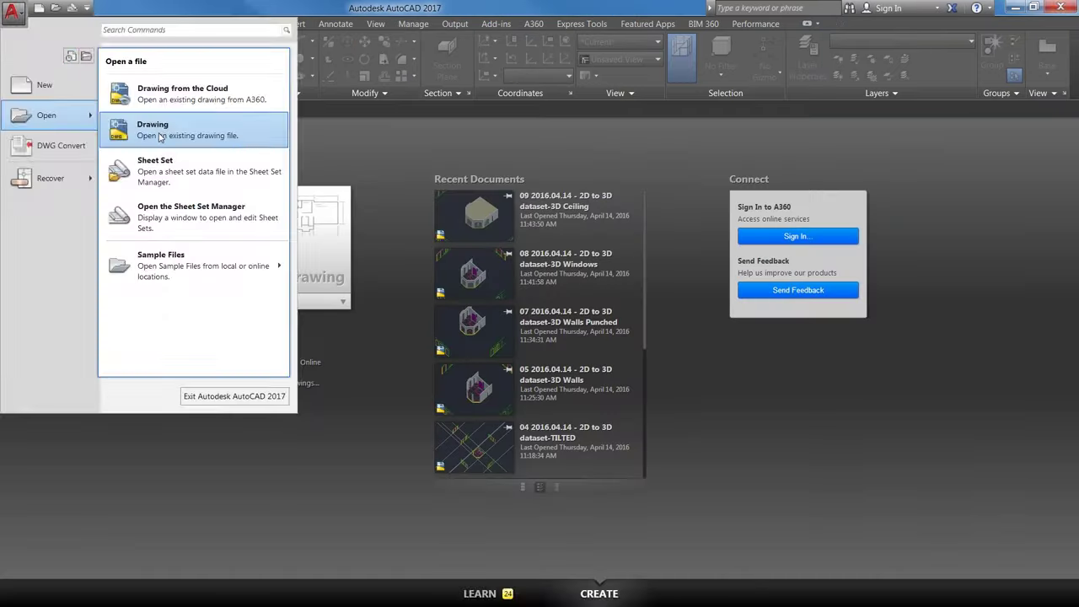
key(Escape)
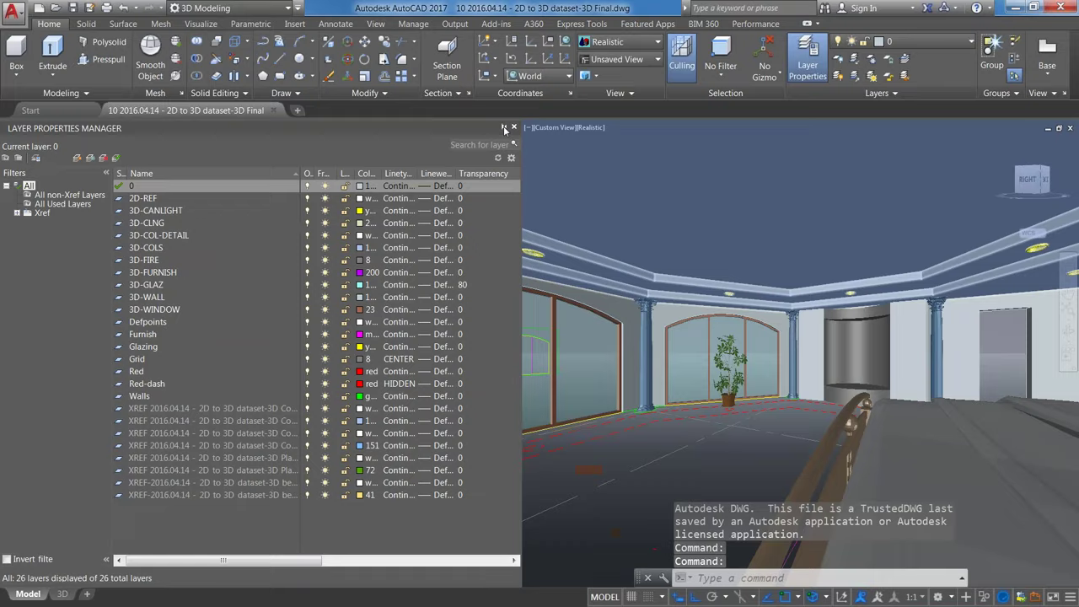
Step: Auto-hide the Layer palette and reopen 09 Ceiling from Recent Documents
click(504, 127)
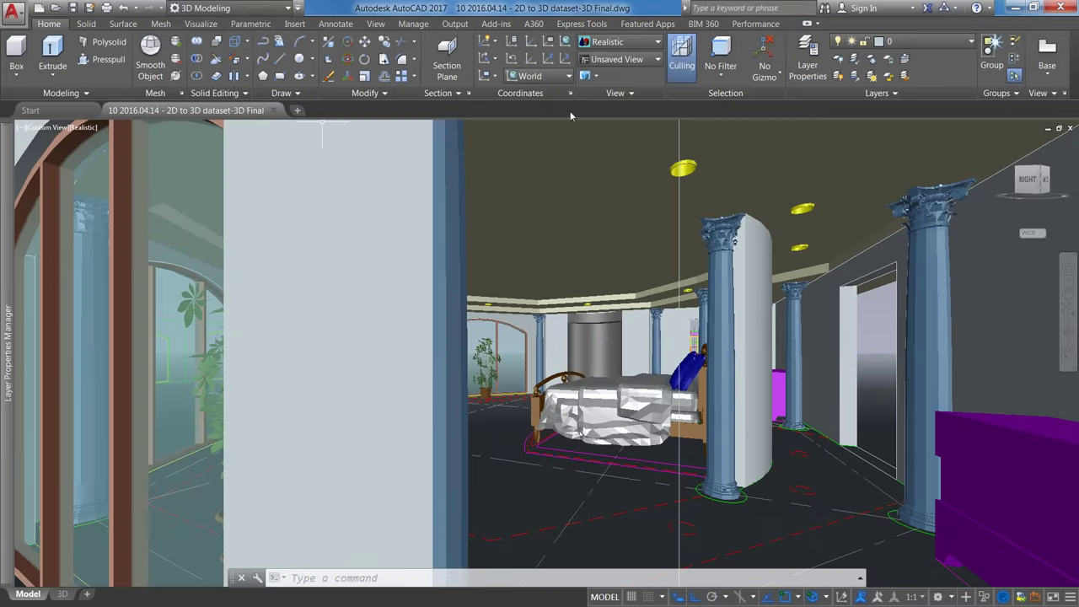
click(13, 13)
click(147, 136)
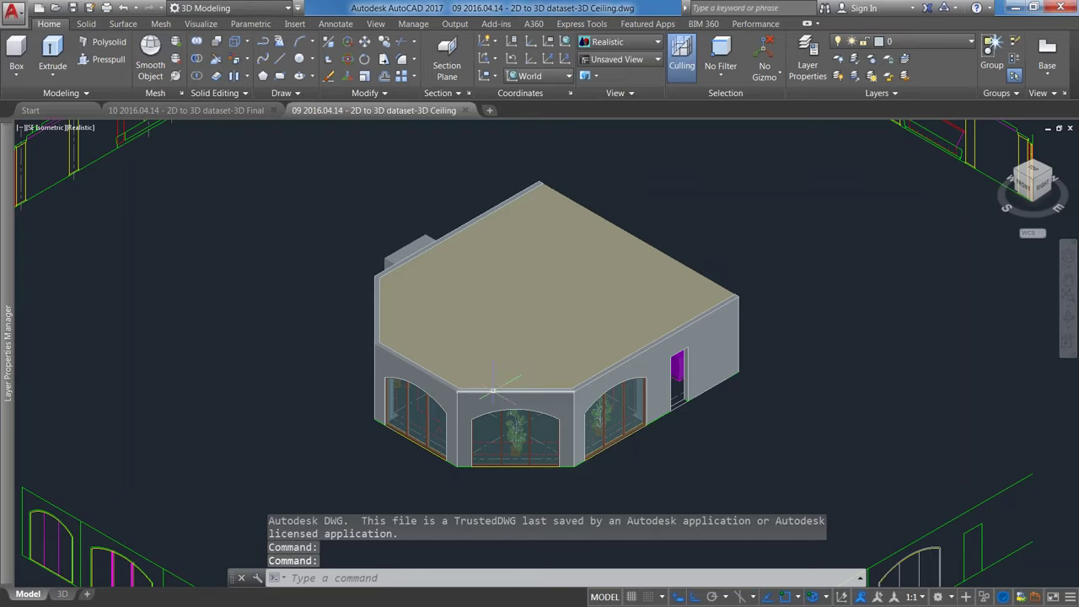
Step: Set the saved Bed-view as current in View Manager and apply it to the viewport
text(VIEW)
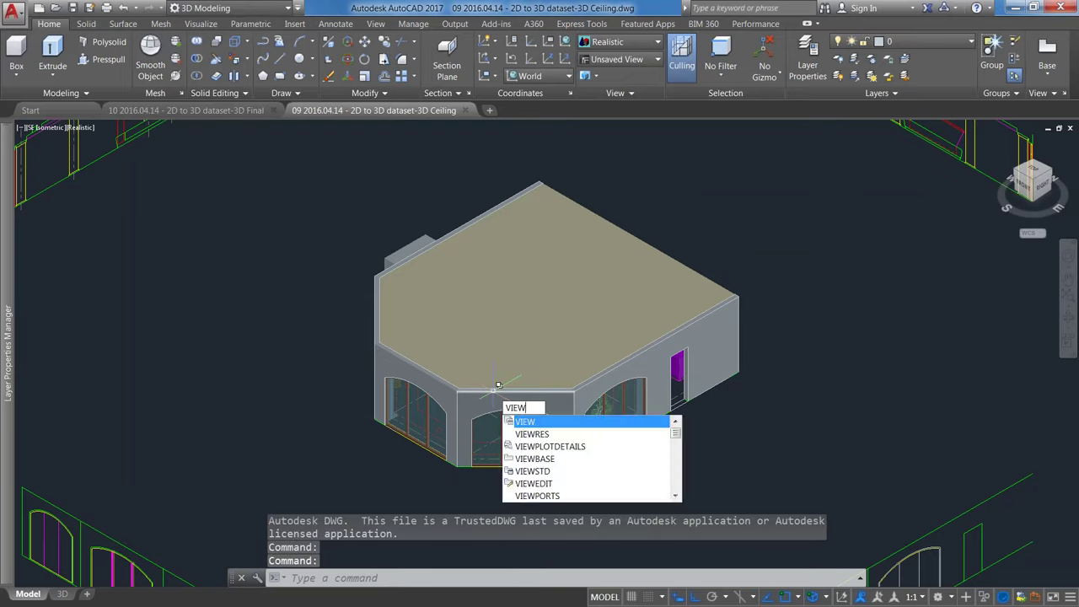
key(Return)
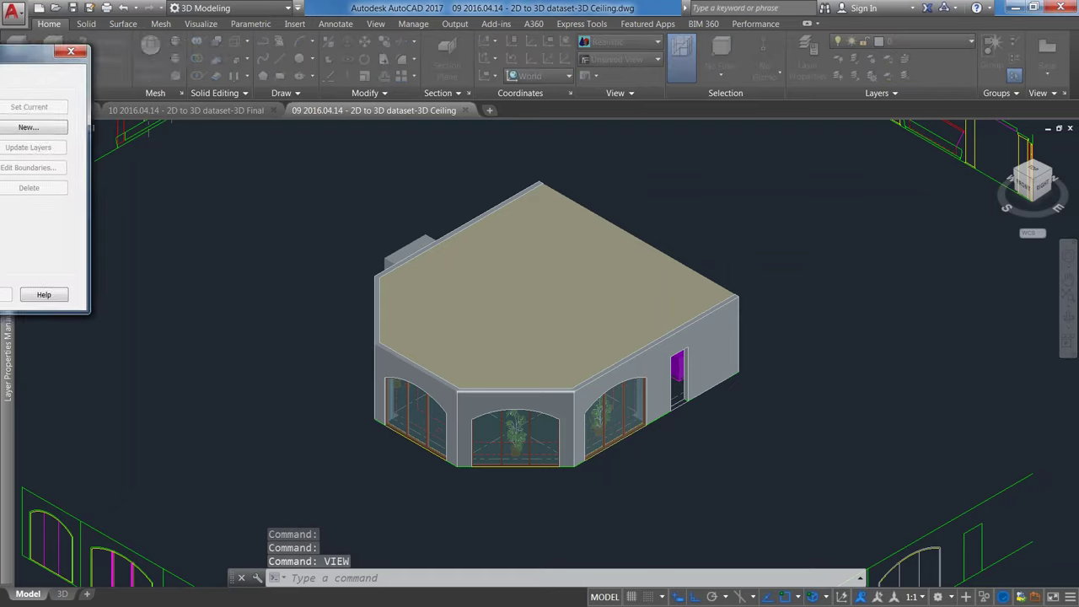
drag(34, 50, 388, 159)
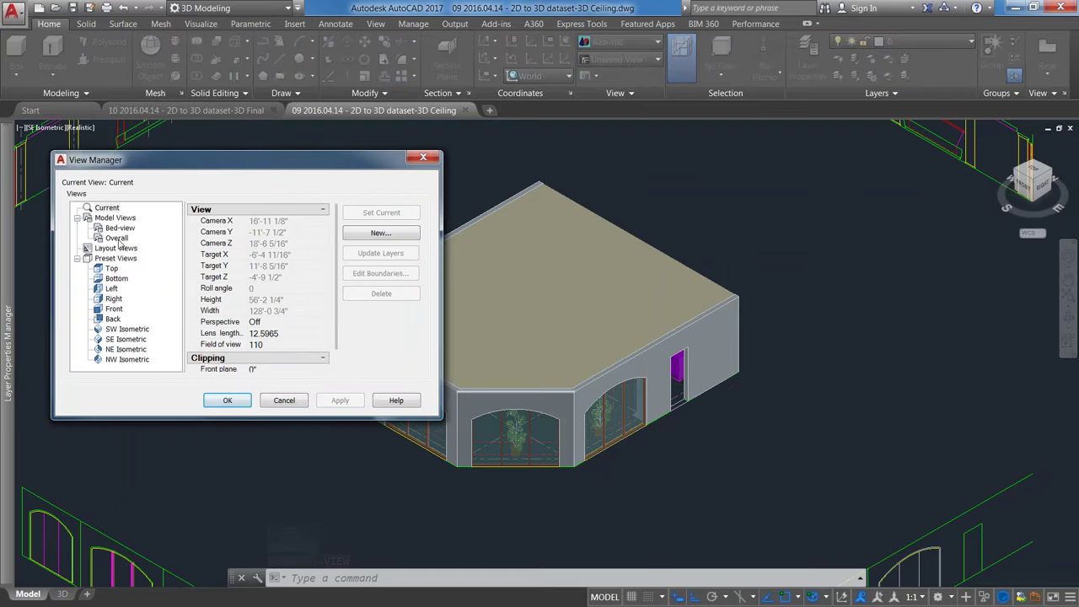
click(119, 228)
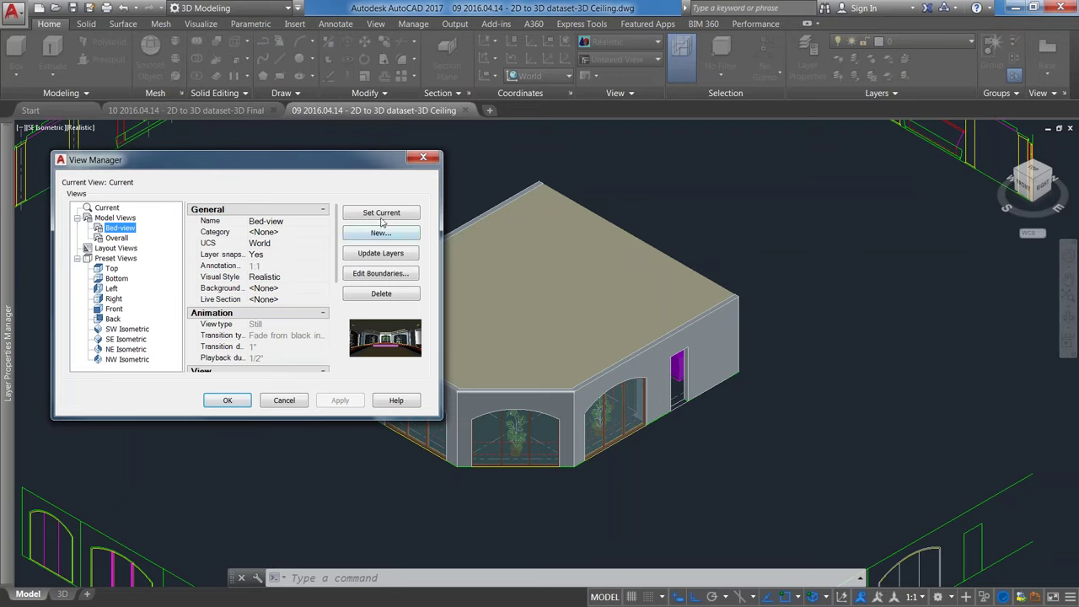
click(381, 213)
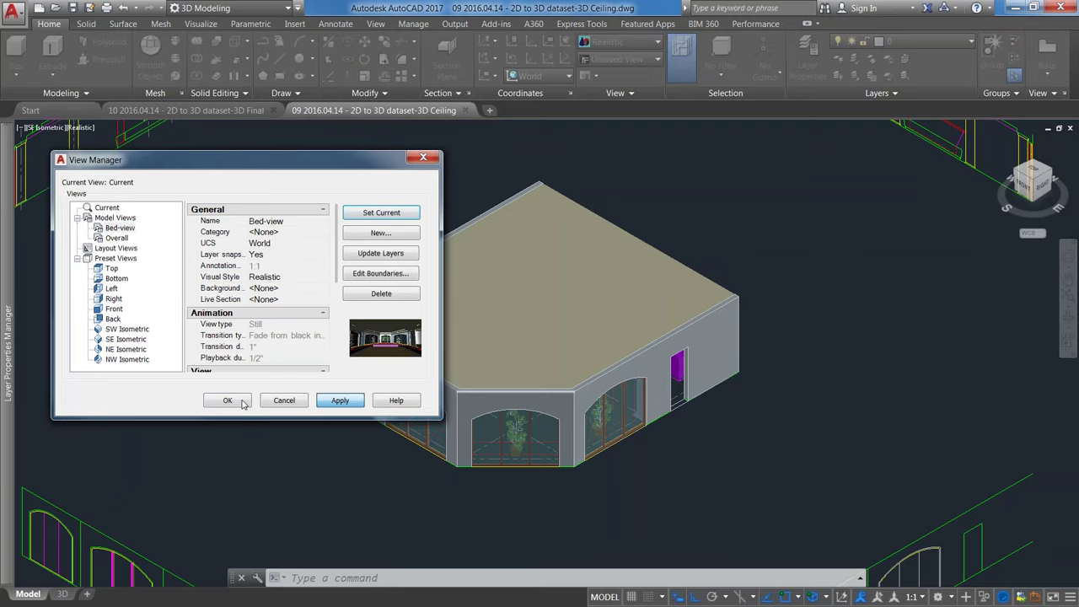
click(340, 401)
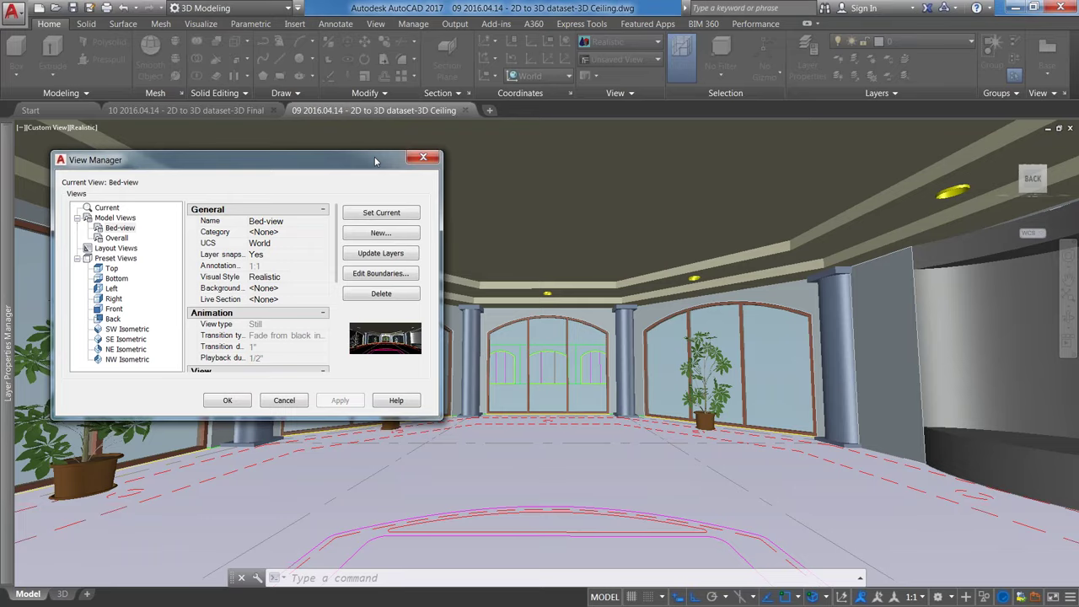
click(415, 160)
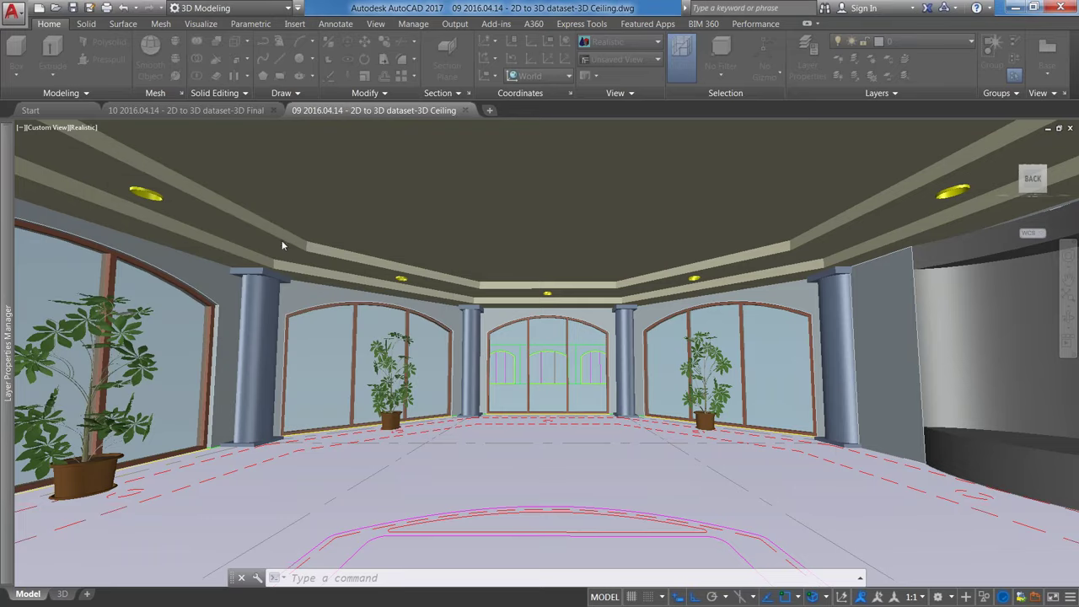
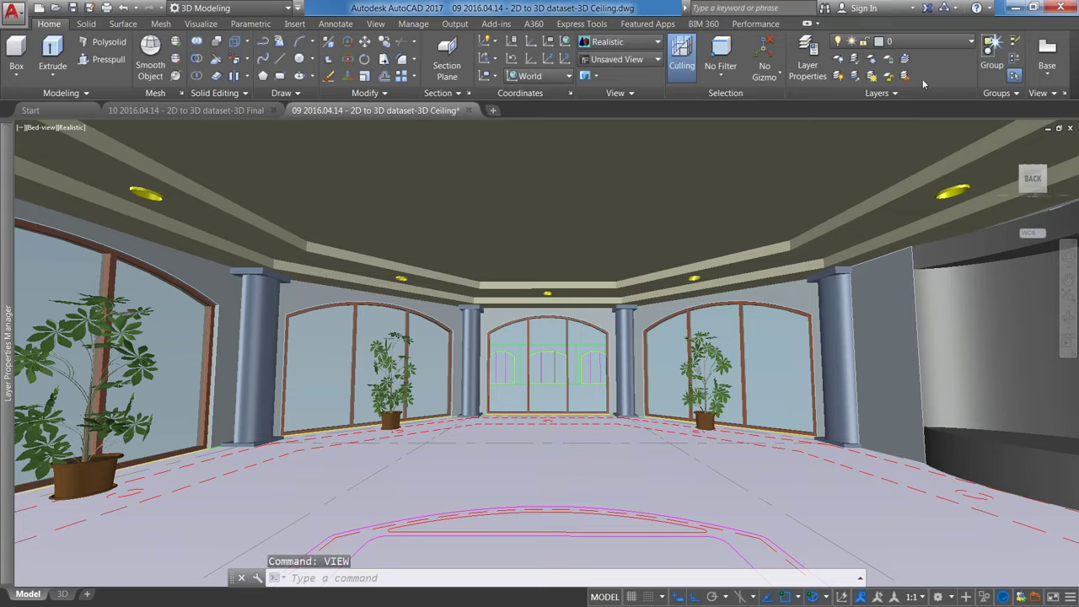
Step: Freeze the 3D-COLS layer by picking a blue column, then open the External References list with XREF
click(870, 60)
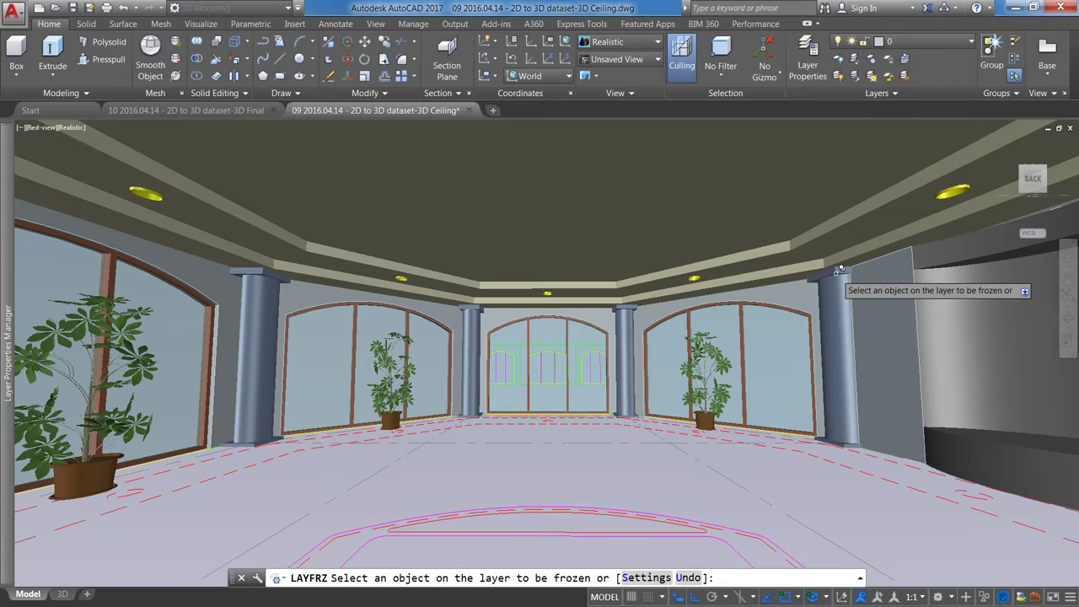
click(835, 272)
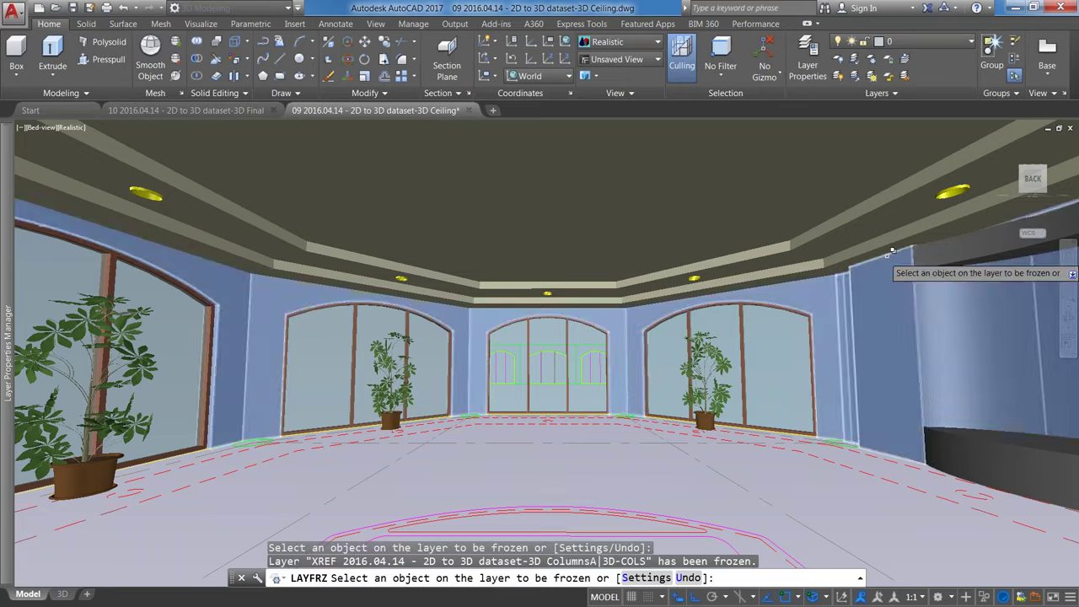
text(xref)
key(Return)
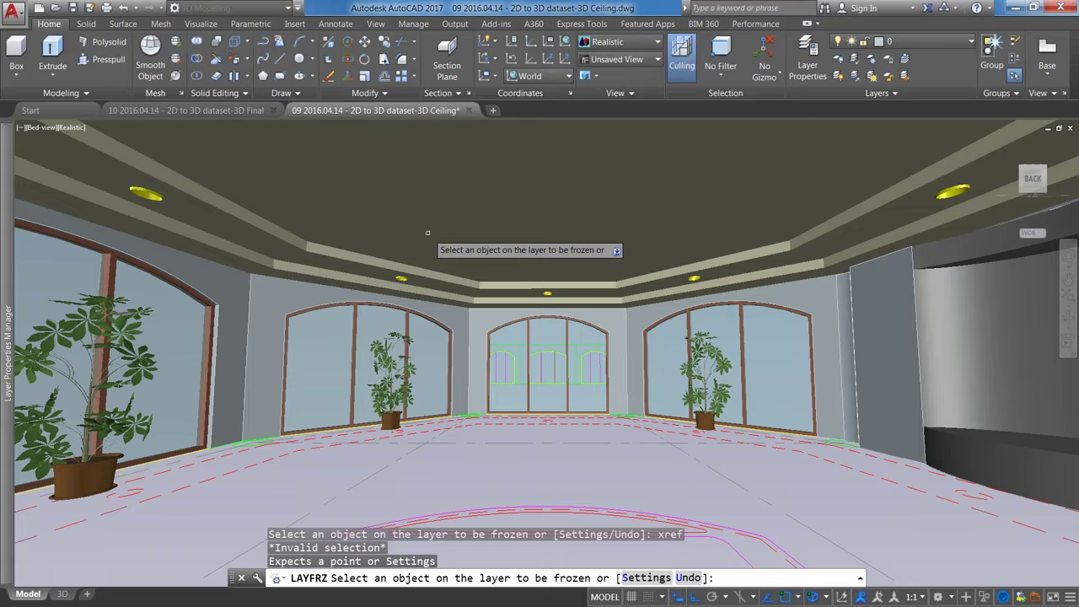
key(Escape)
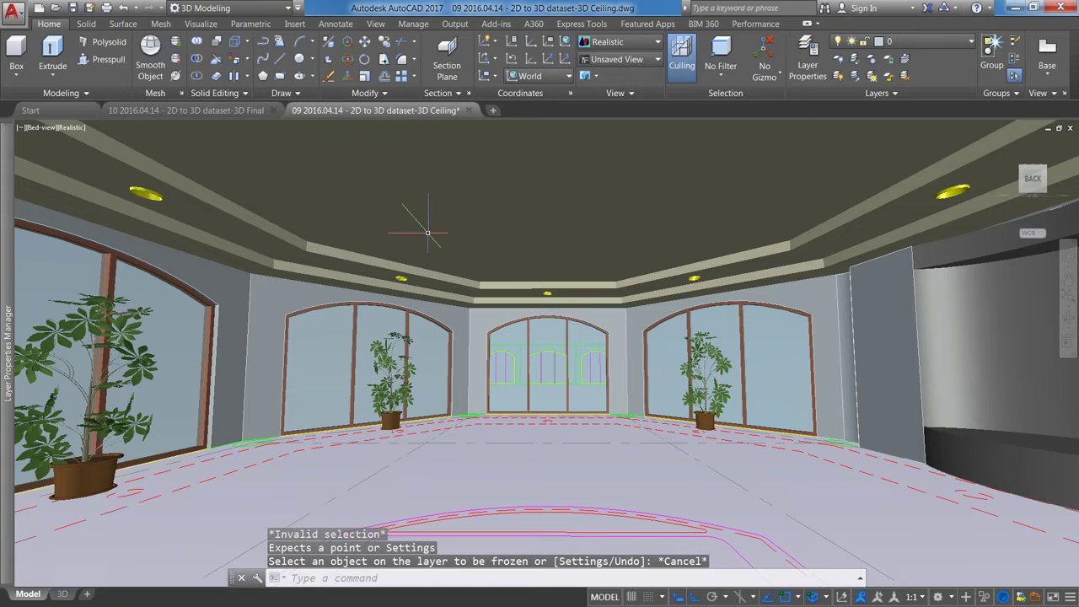
key(Escape)
text(xref)
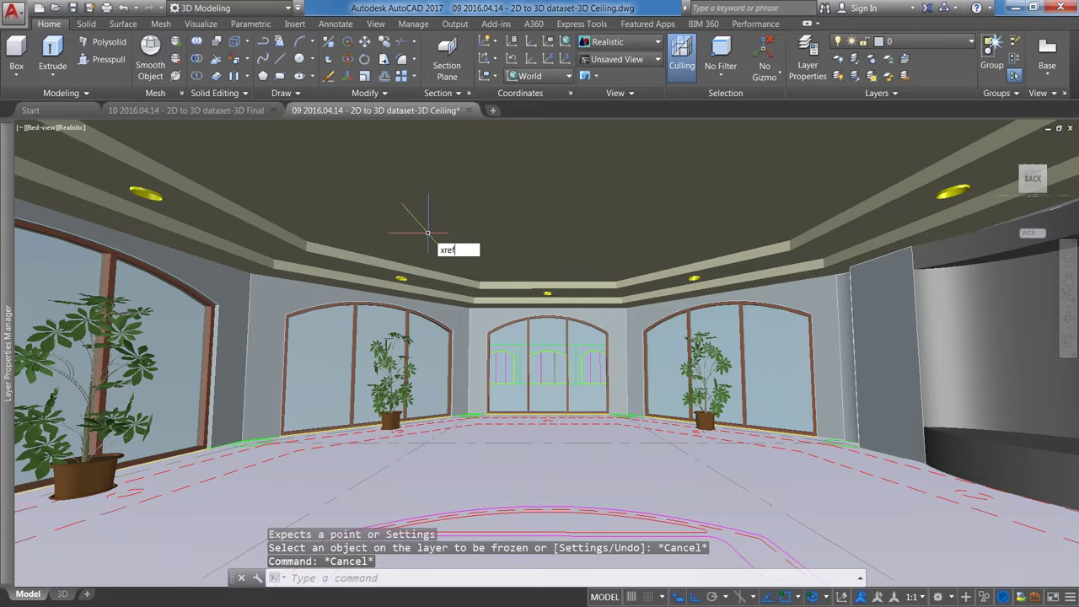
key(Return)
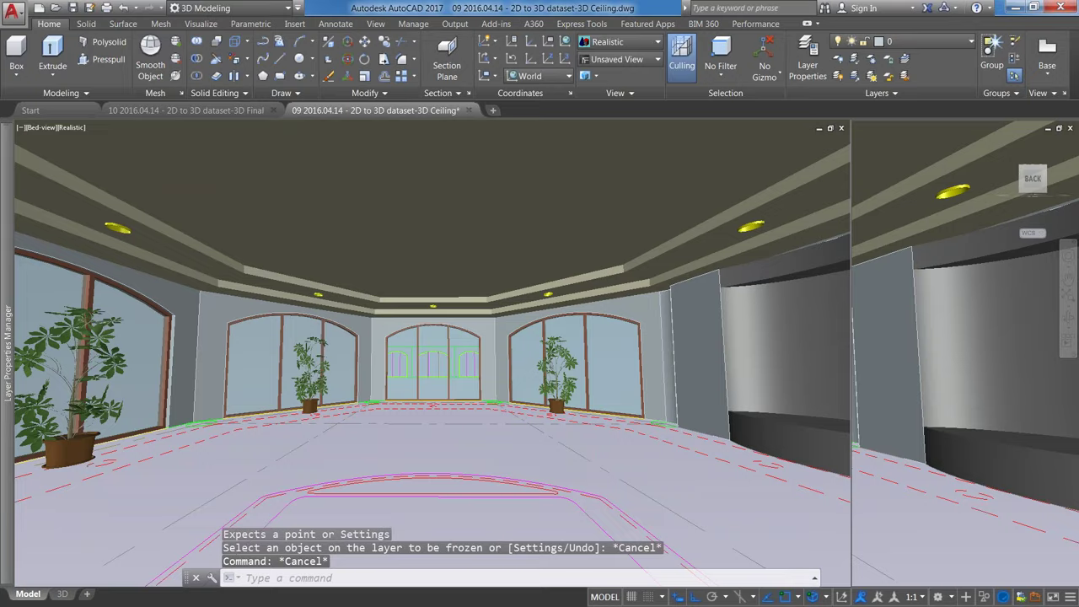
Step: Reload the ColumnsB external reference so its ornate columns appear
click(902, 250)
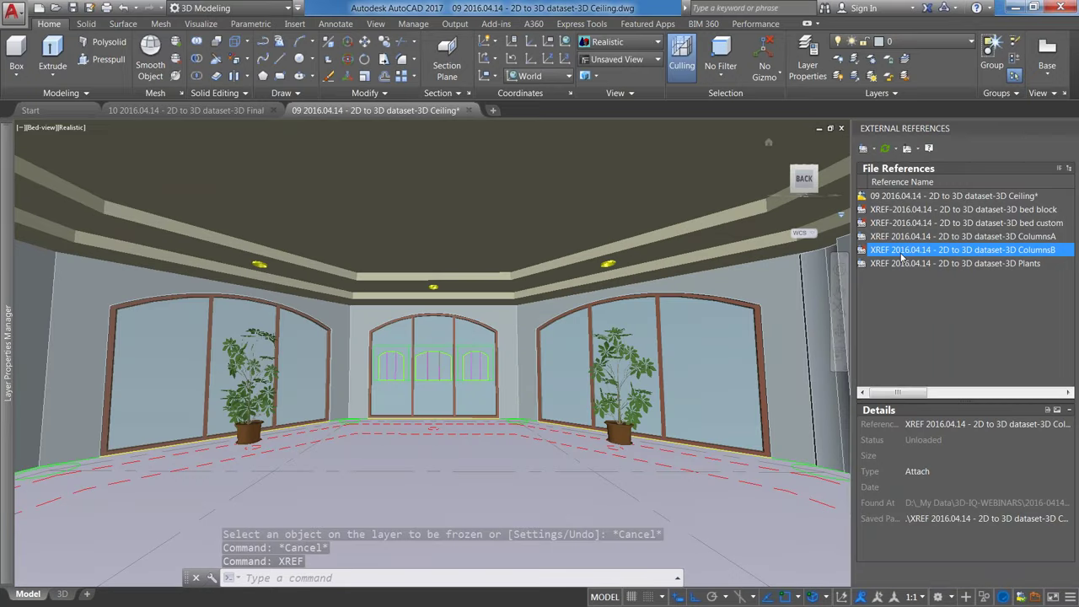
right_click(902, 257)
click(927, 319)
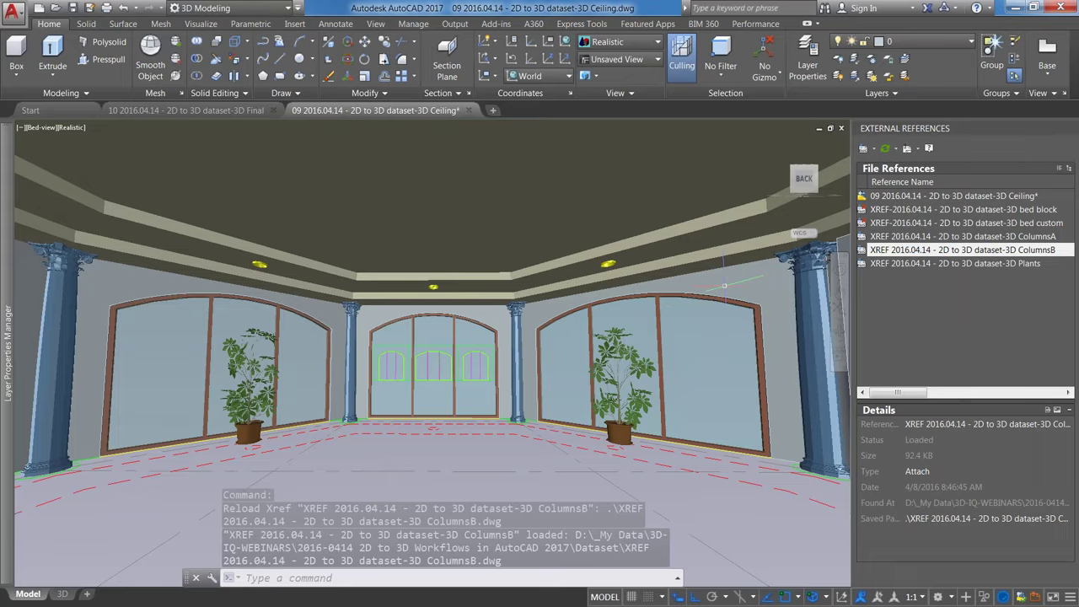
Step: Pan the room with 3DPAN, then restore the saved Bed-view named view
middle_drag(723, 285, 723, 278)
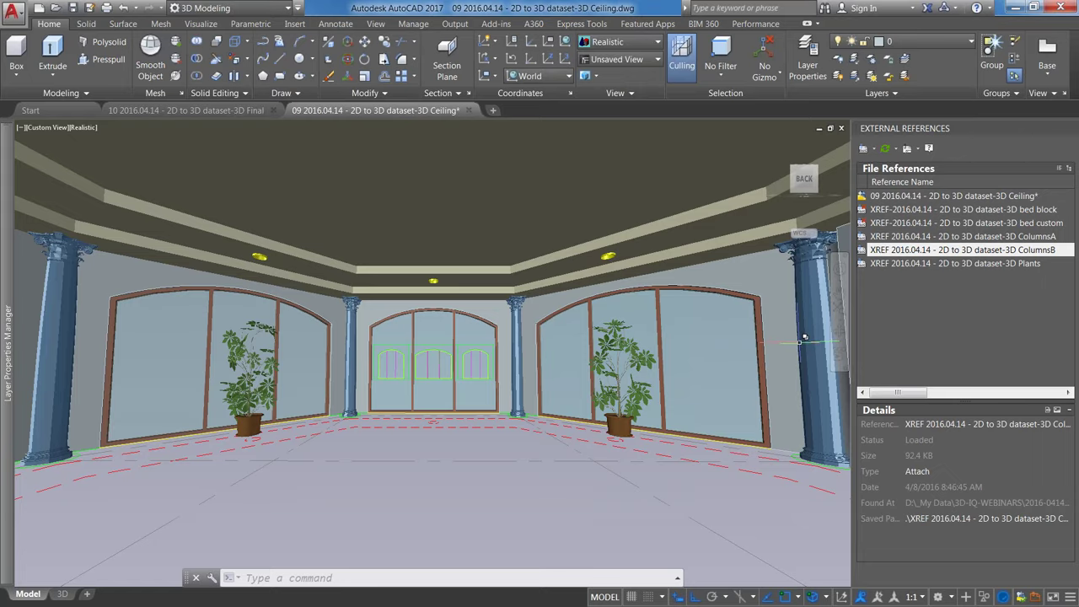
mouse_move(805, 337)
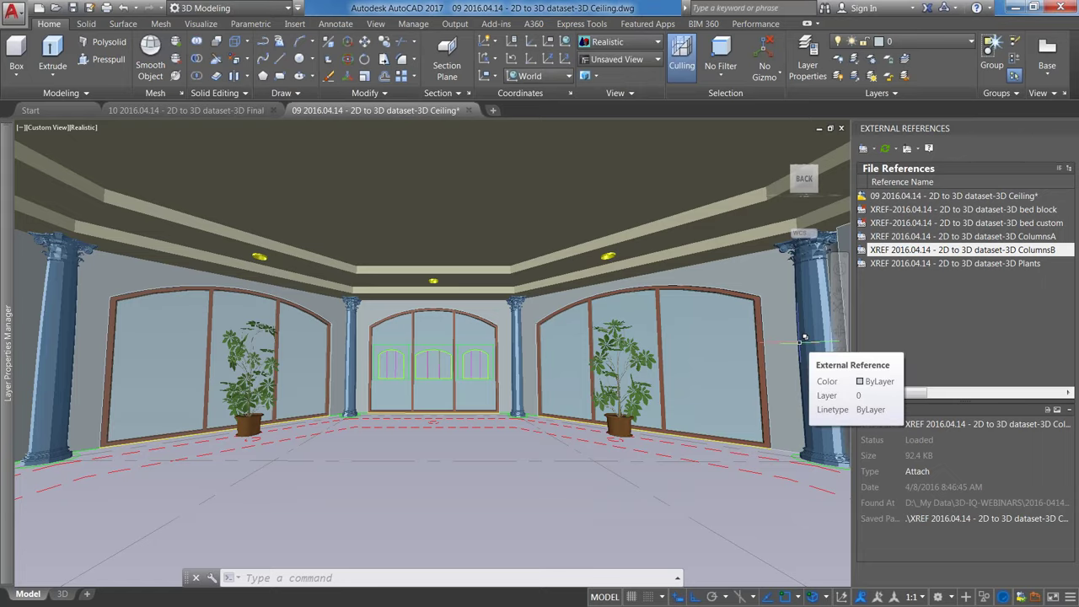
text(V)
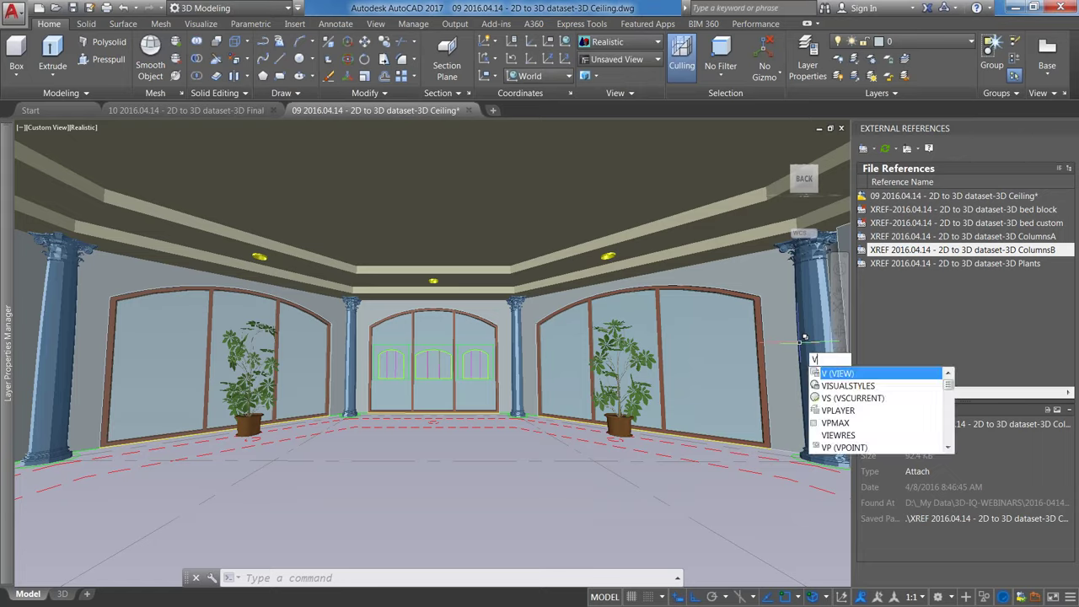
key(BackSpace)
text(3dp)
key(Return)
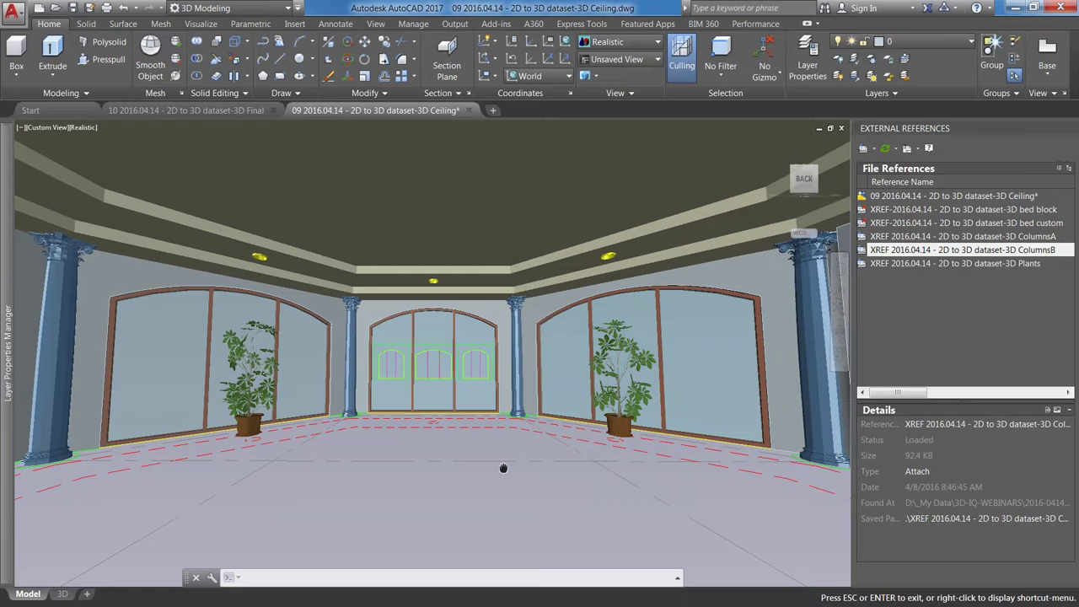
key(Escape)
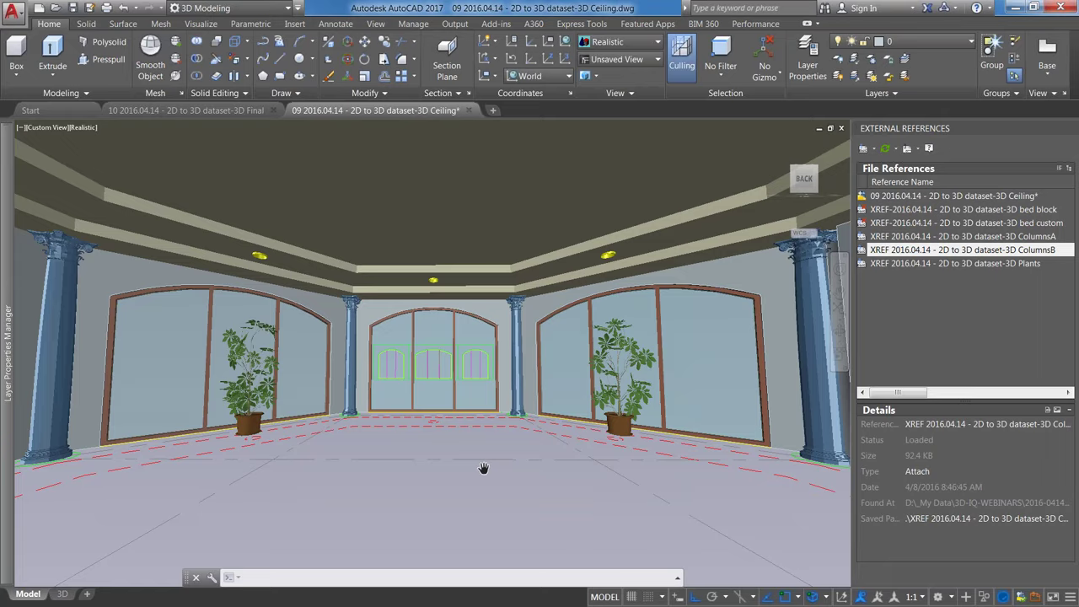
drag(483, 468, 487, 462)
text(view)
key(Return)
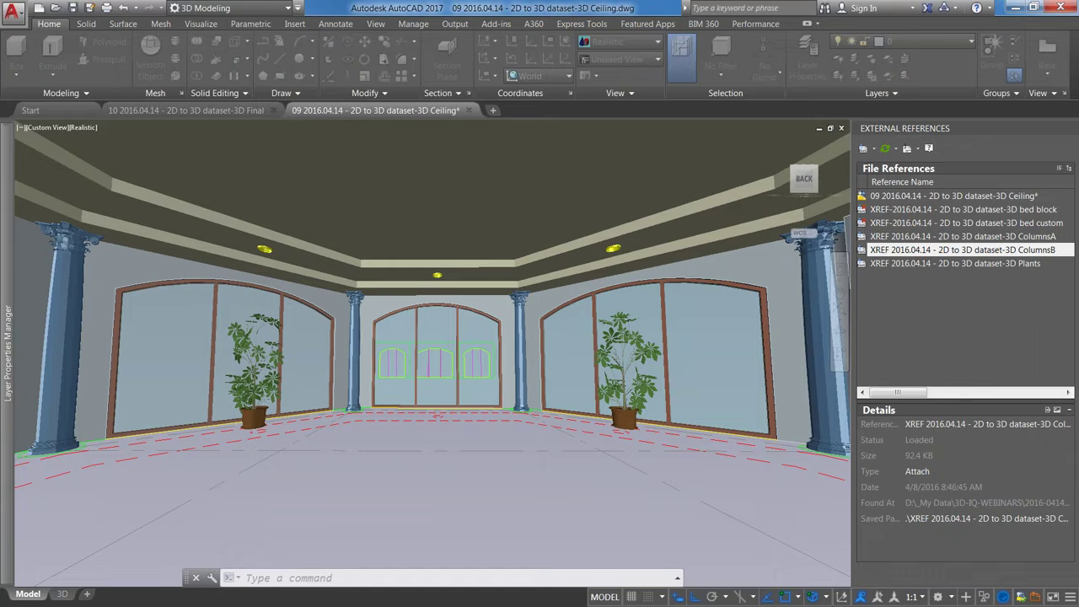
key(Return)
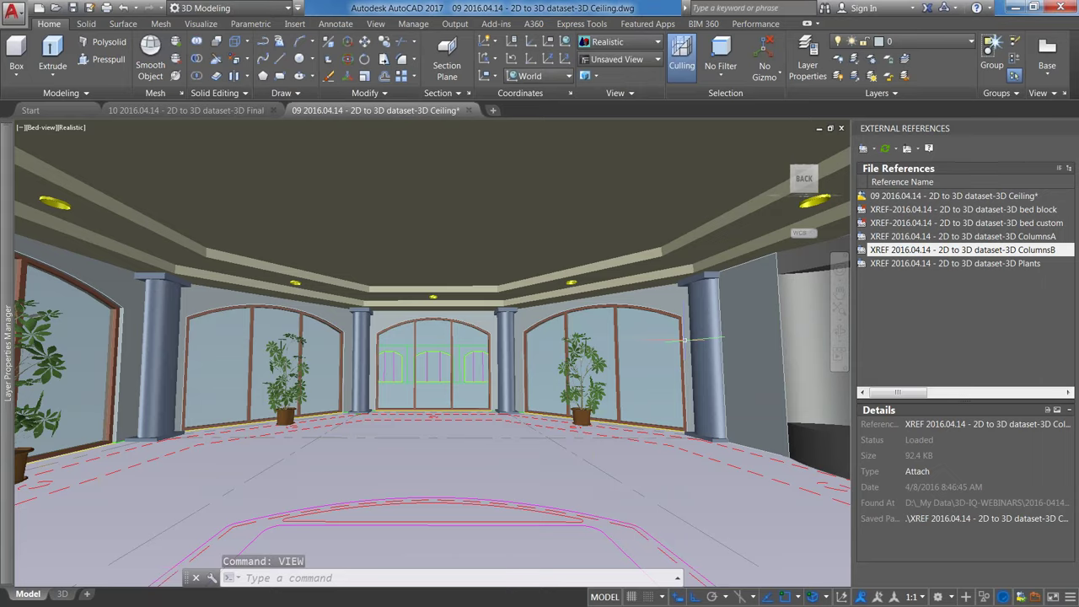
Step: Freeze the ColumnsA|3D-COLS plain-column layer and the 3D-GLAZ window glass layer
click(871, 59)
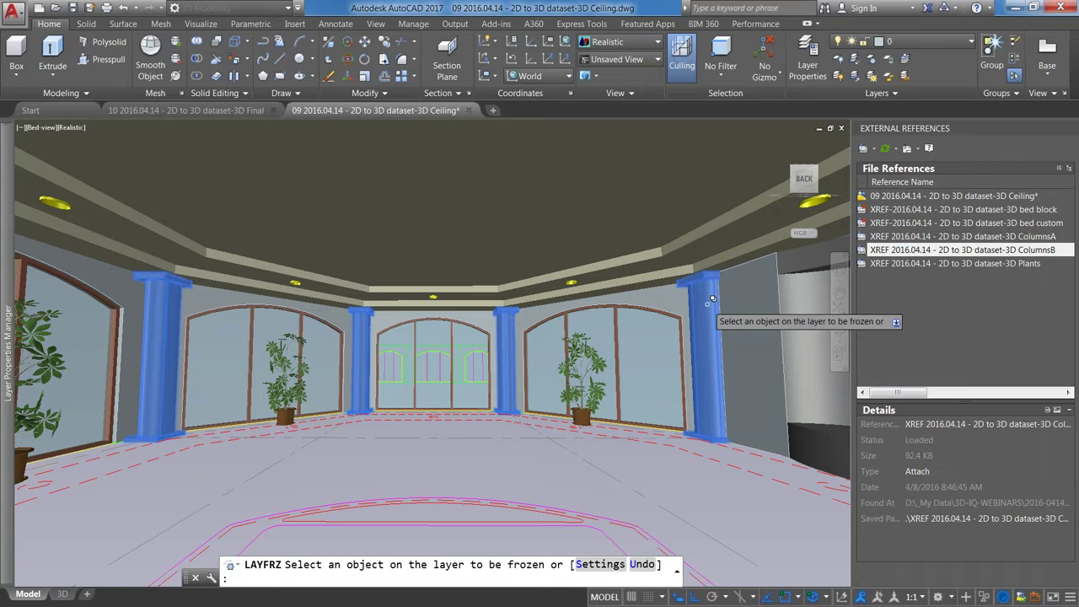
click(712, 299)
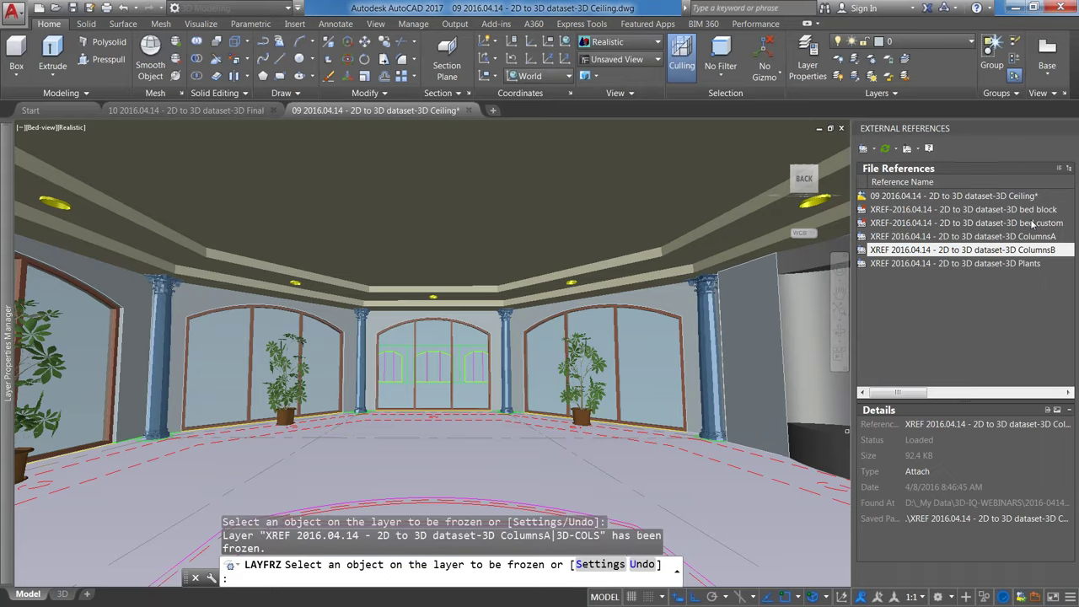
click(1031, 222)
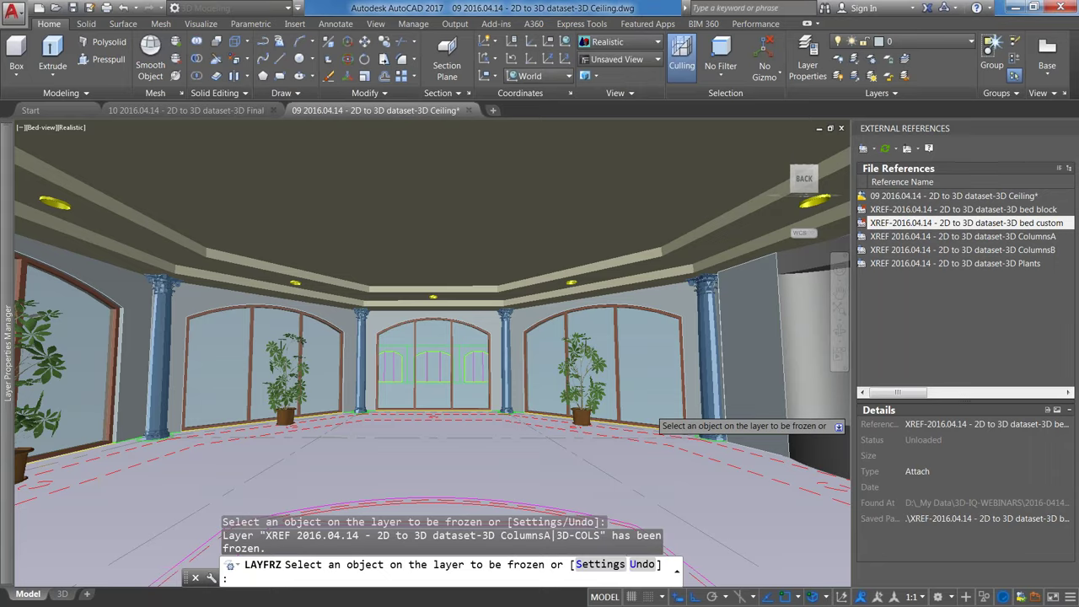
click(651, 413)
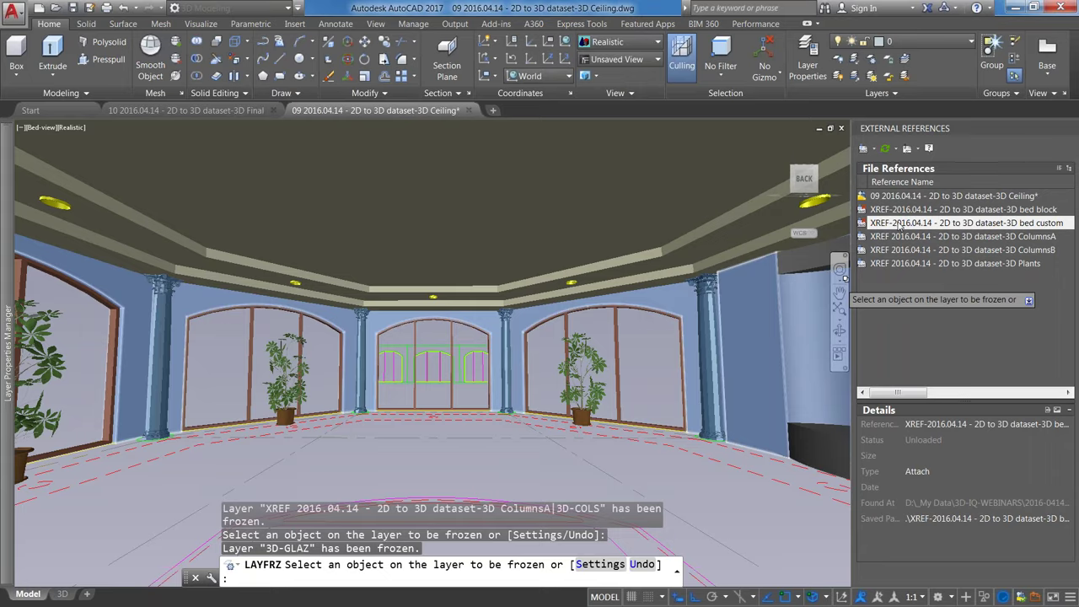
Step: Reload the bed custom reference to show the bed, then close the Ceiling drawing
right_click(900, 222)
click(931, 278)
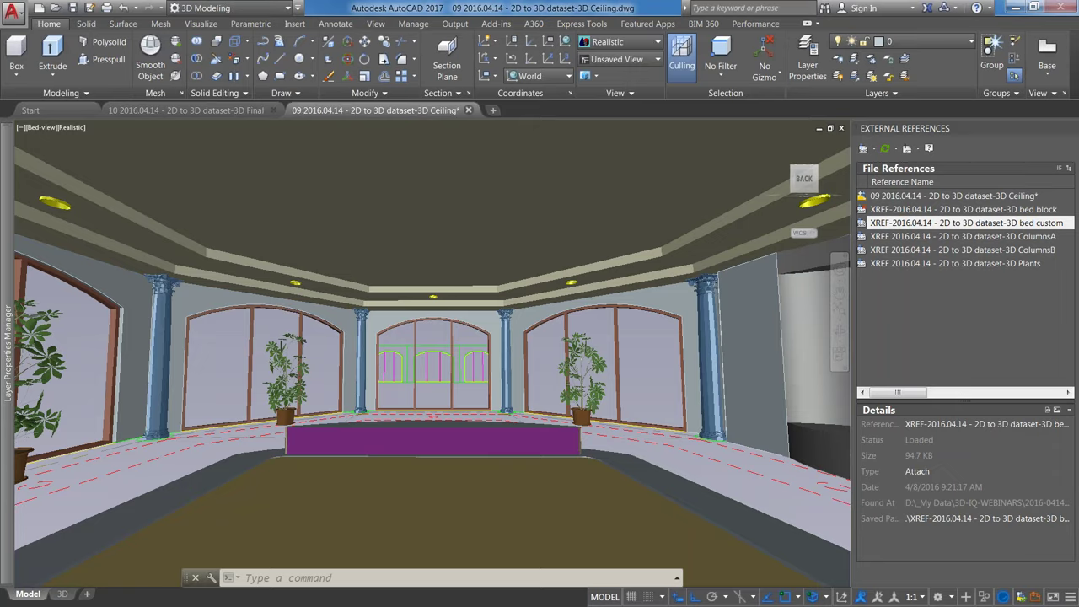
key(ctrl+F4)
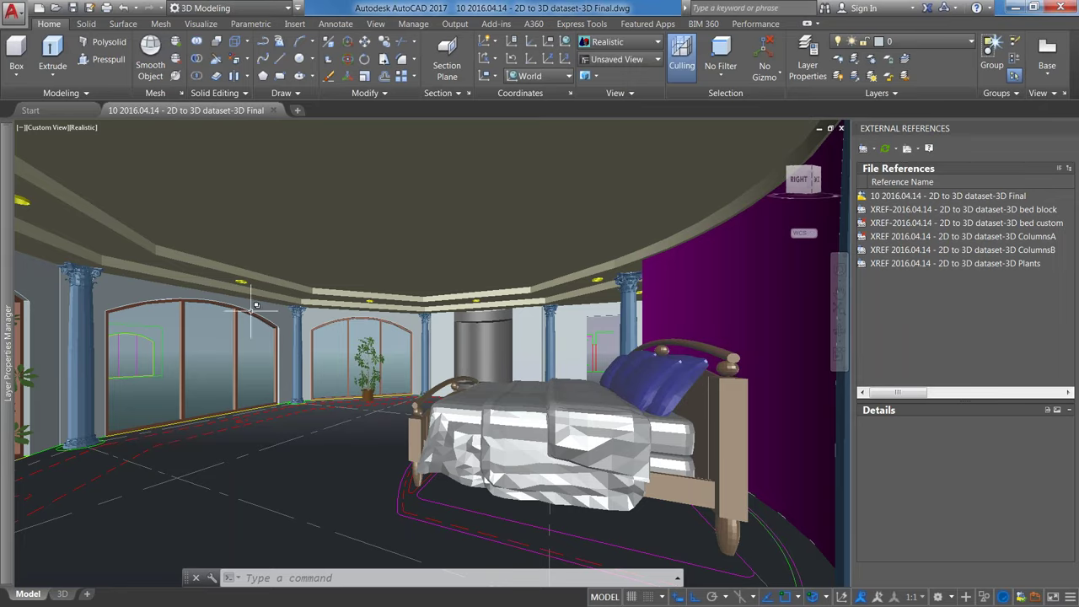
mouse_move(349, 359)
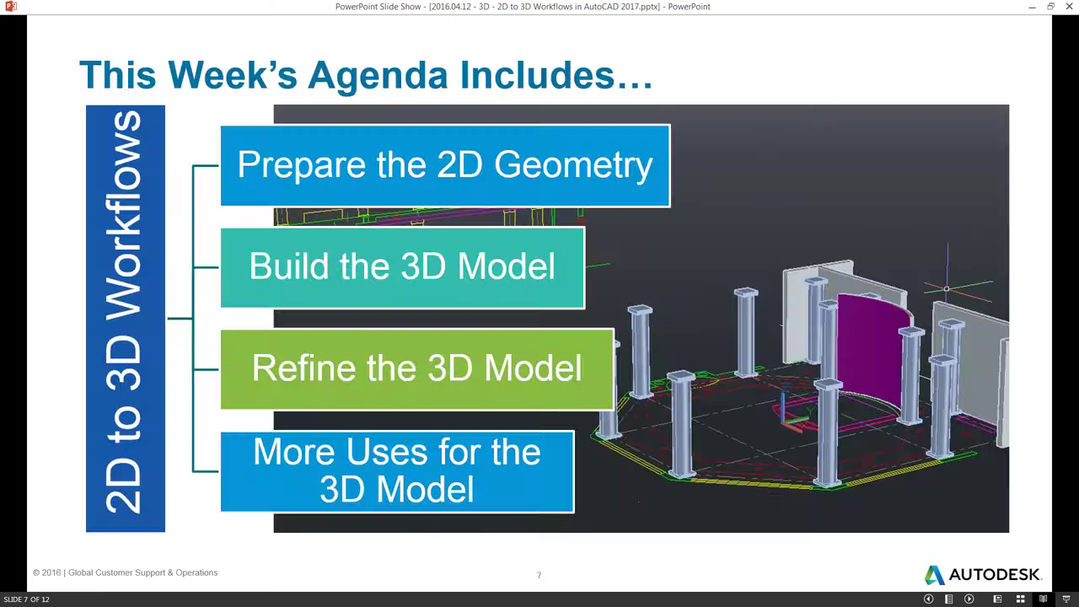
Step: Return to the slides and show the Additional Resources slide full-screen
key(Right)
key(Right)
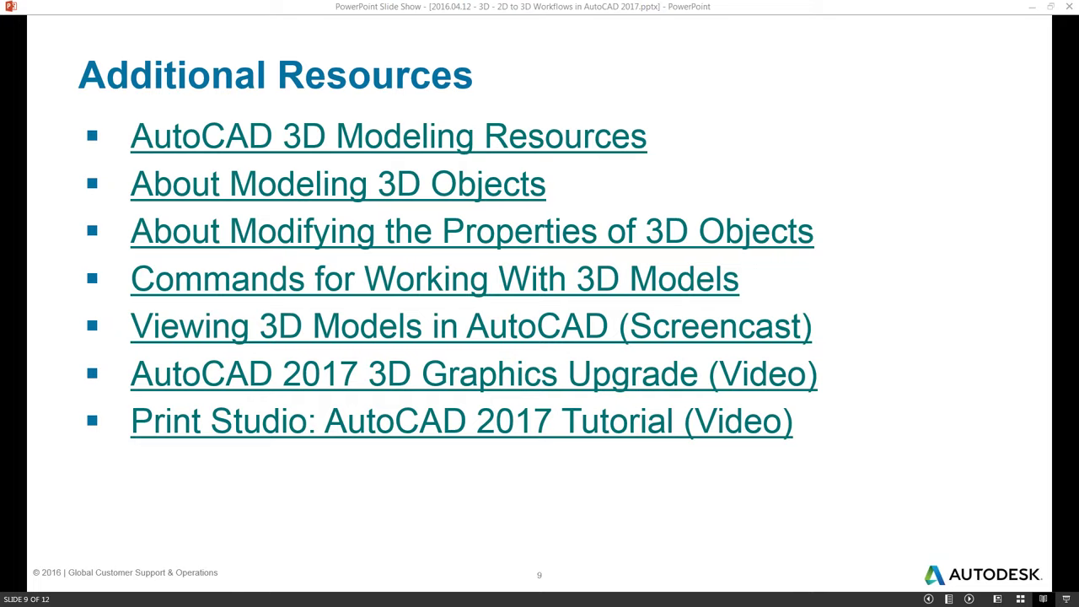
key(shift+F5)
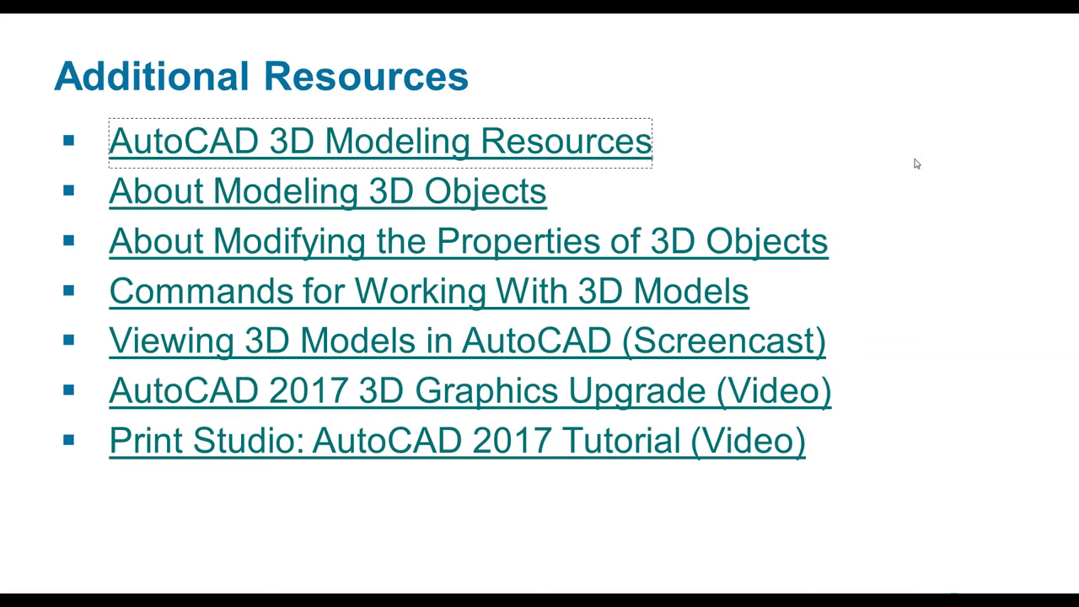
Step: Step forward, back to Additional Resources, then forward to the 'Thank you for joining us!' slide
key(Page_Down)
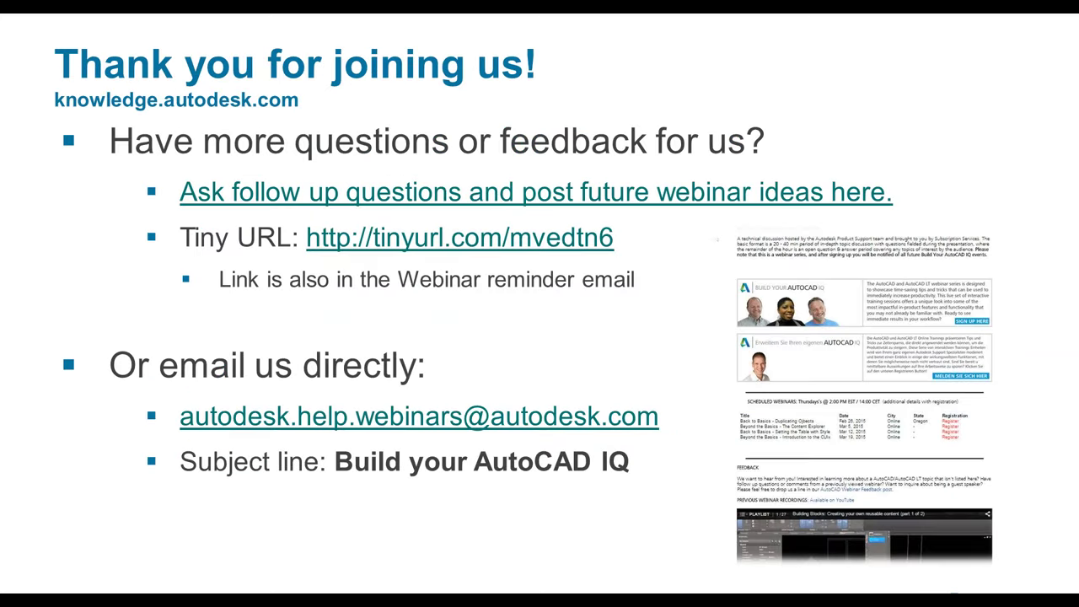
key(Page_Up)
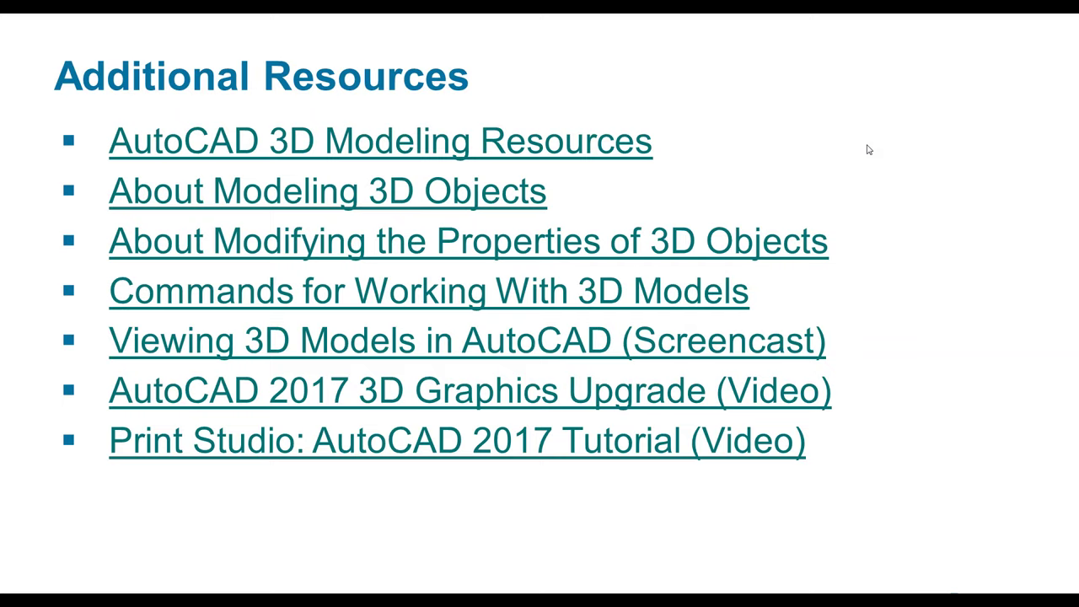
key(Right)
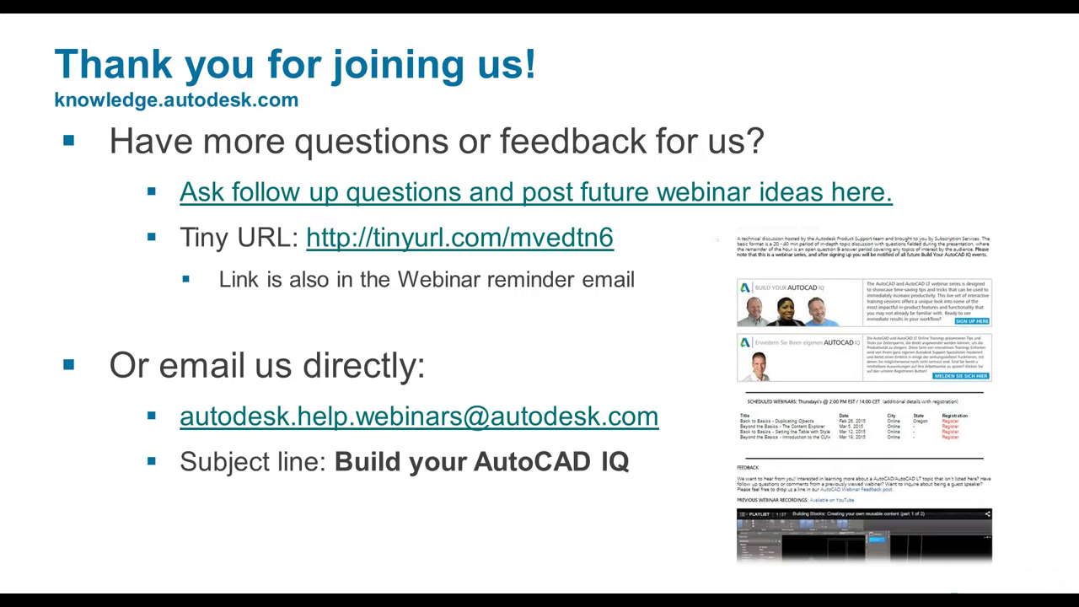
Step: Move from the thank-you slide on to the next slide, the Q&A slide
key(Right)
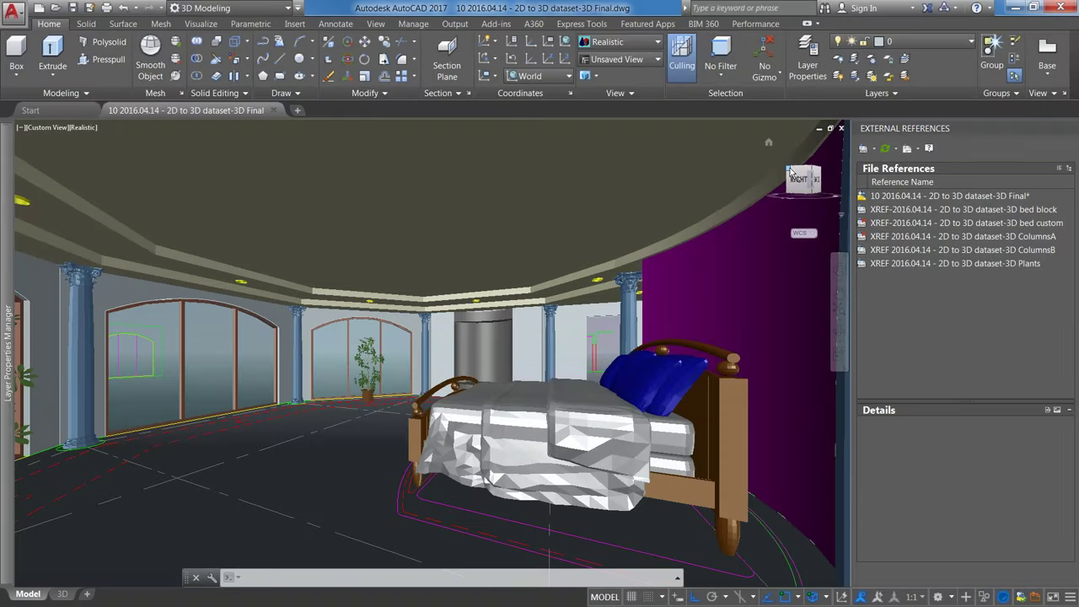
Step: Switch the model to the SE Isometric view with parallel projection
click(790, 168)
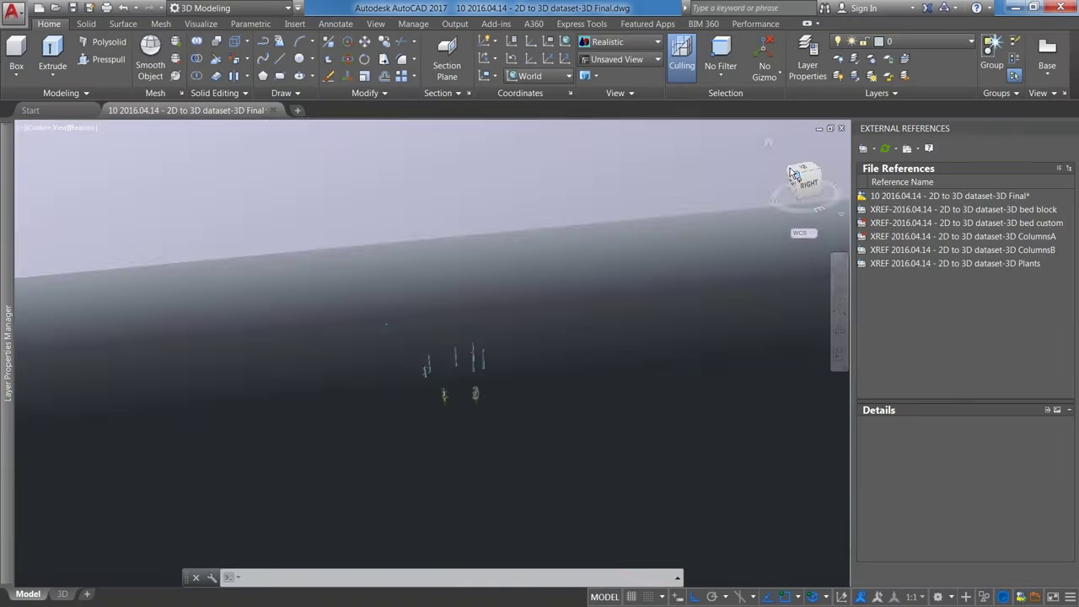
right_click(804, 196)
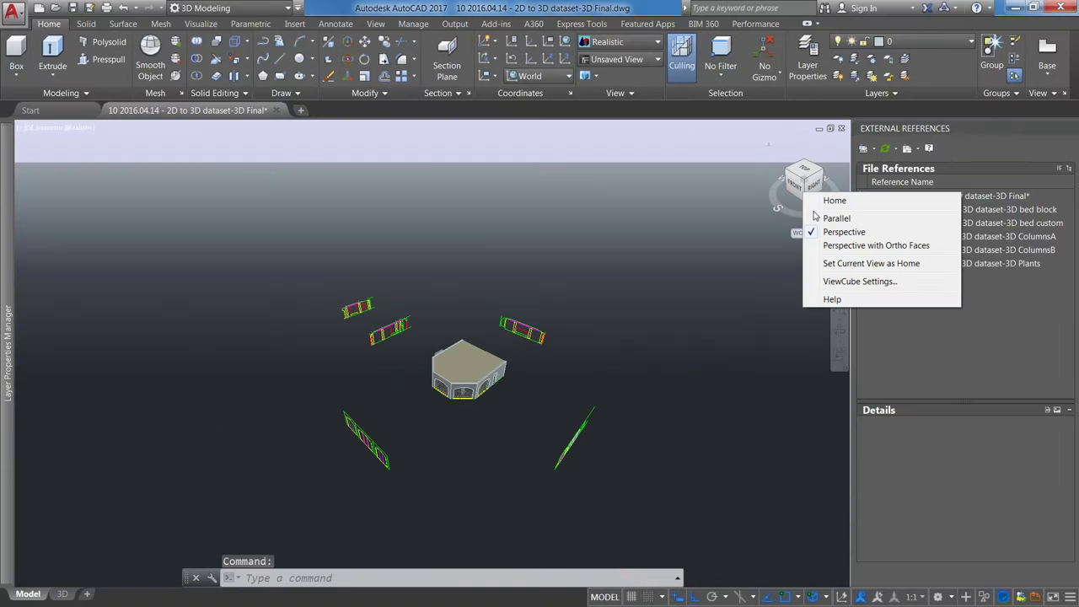
click(816, 219)
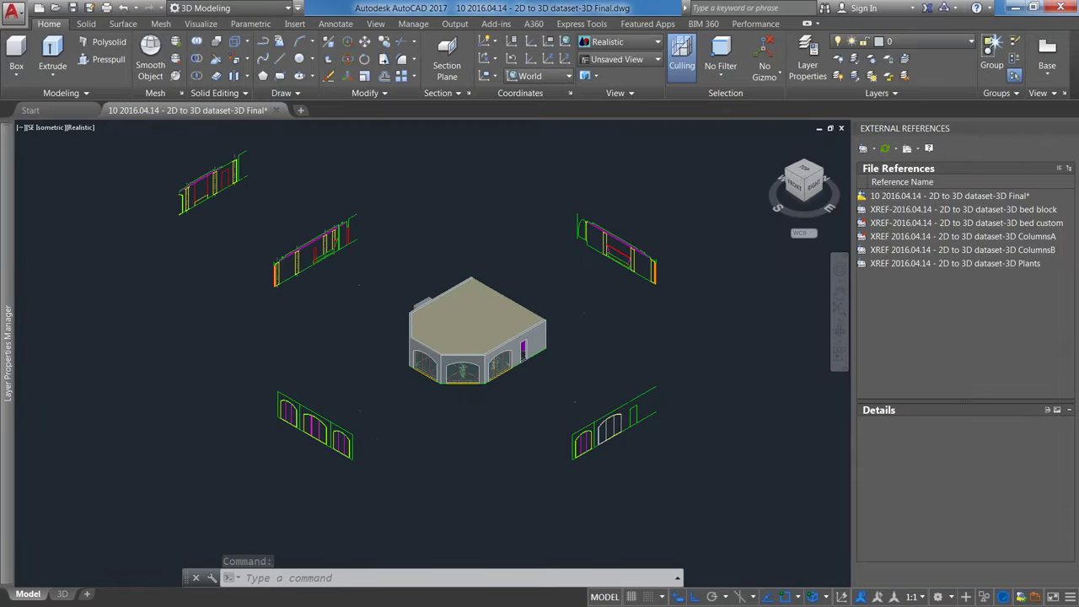
Step: Zoom in on the middle arched window and select its glazing
scroll(455, 400, up, 3)
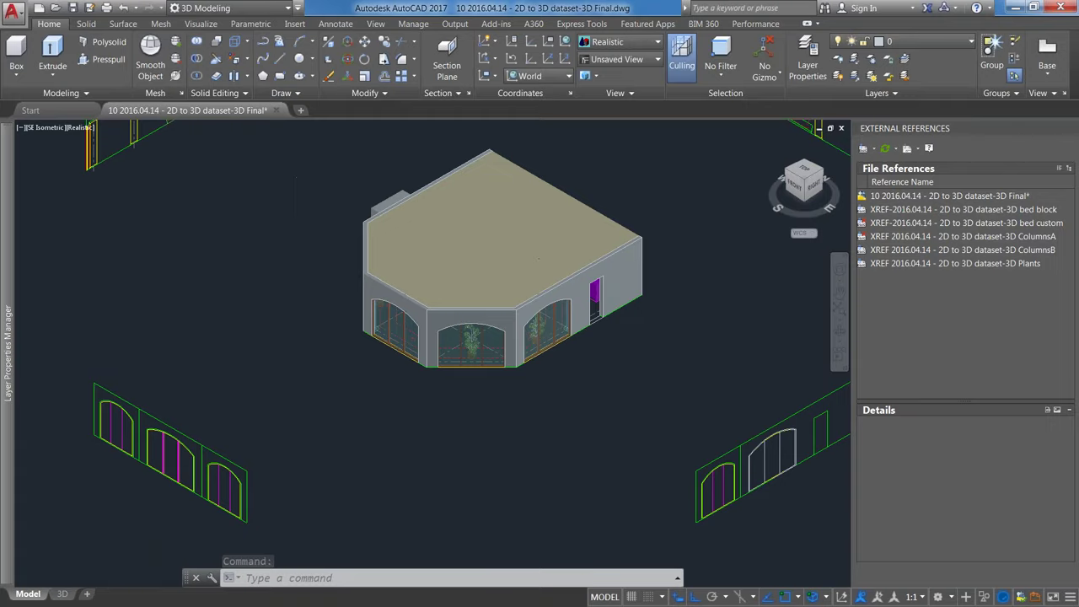
scroll(455, 409, up, 2)
scroll(453, 389, up, 2)
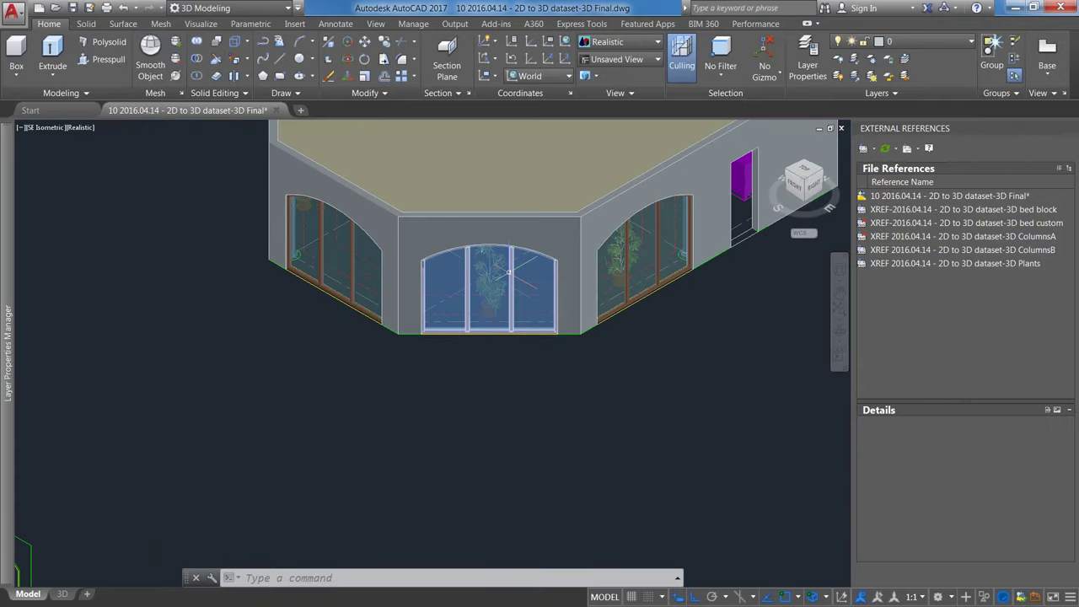
mouse_move(508, 270)
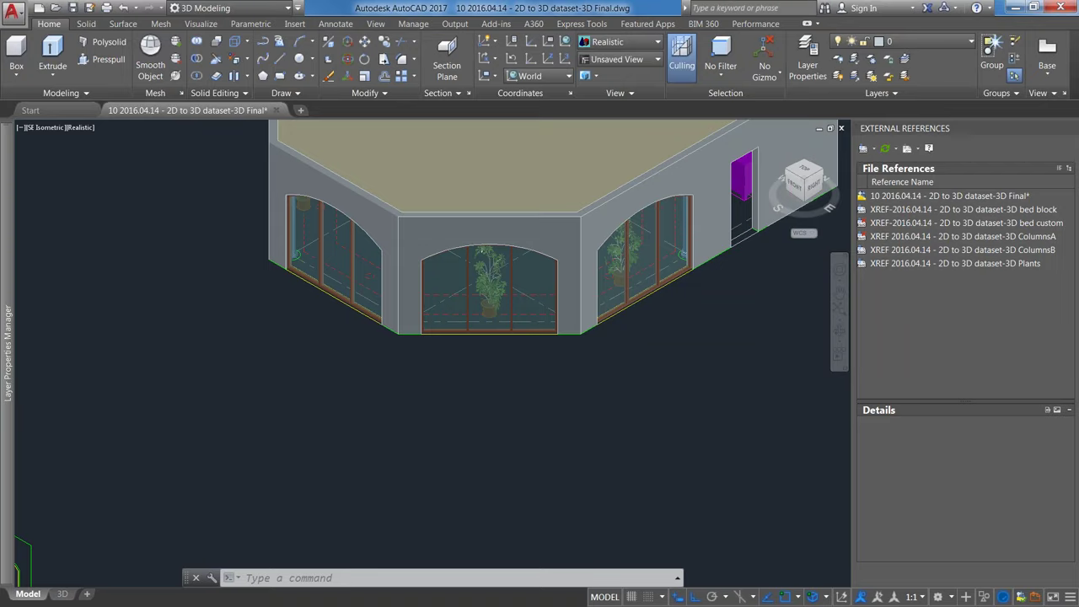
scroll(469, 334, down, 2)
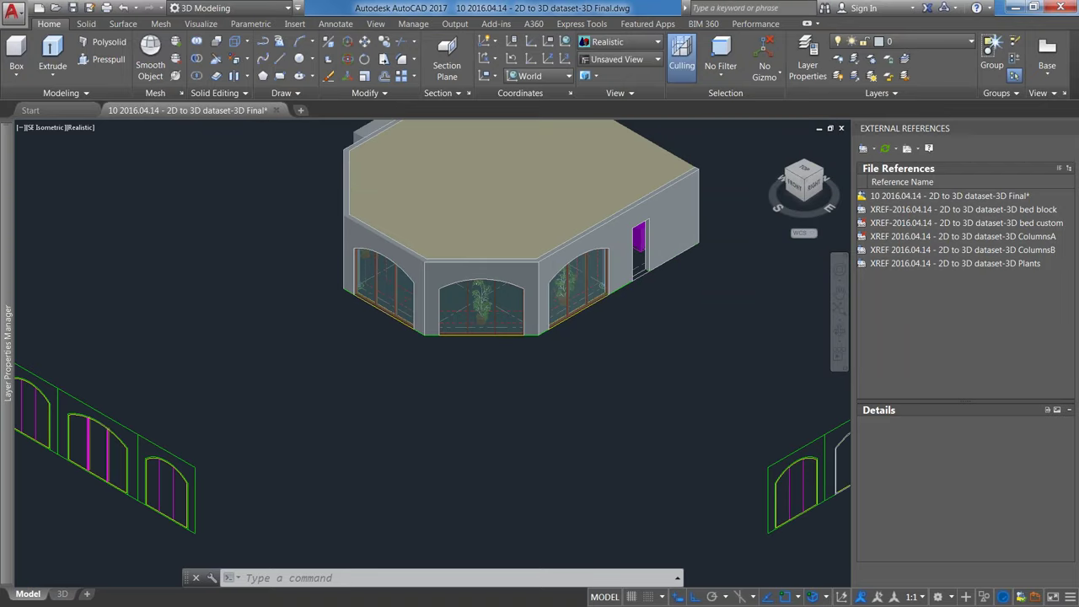
drag(445, 387, 445, 450)
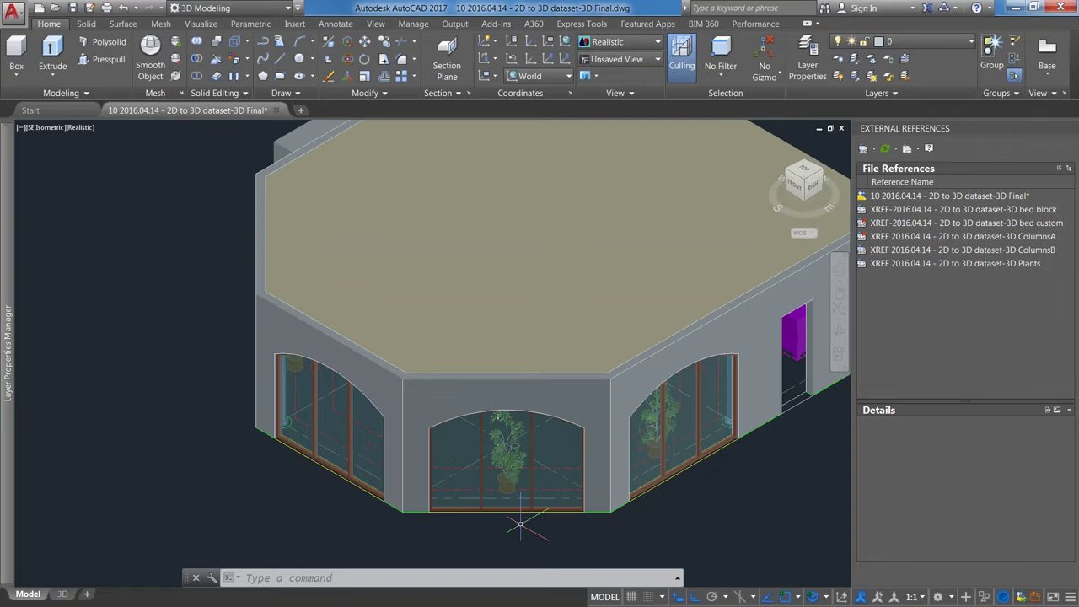
scroll(520, 524, up, 3)
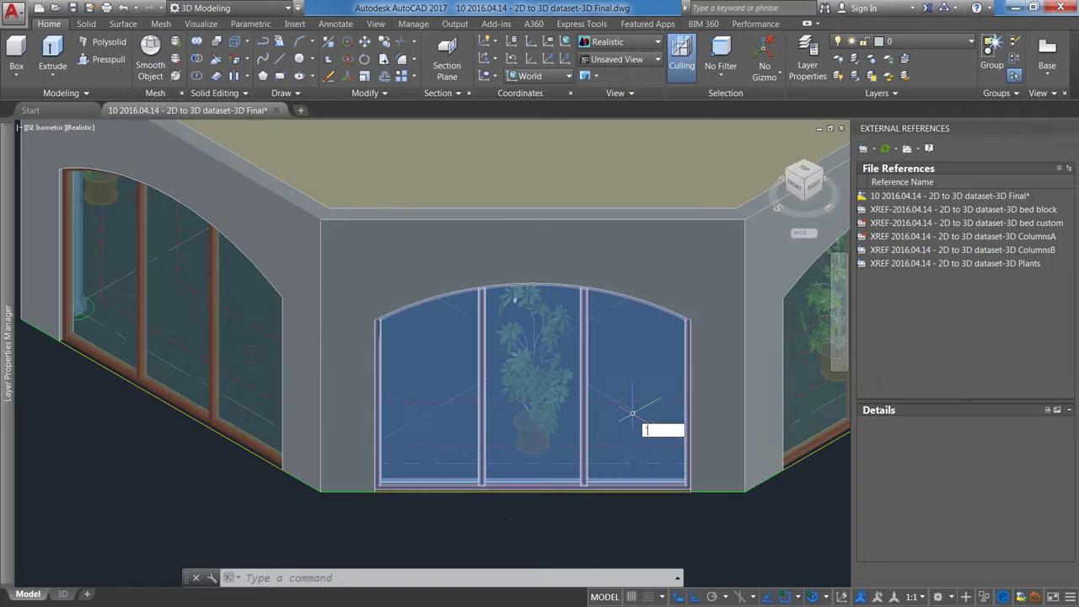
click(632, 413)
right_click(632, 413)
Step: Hide the middle window's glazing to expose the floor edge below the plant
click(665, 219)
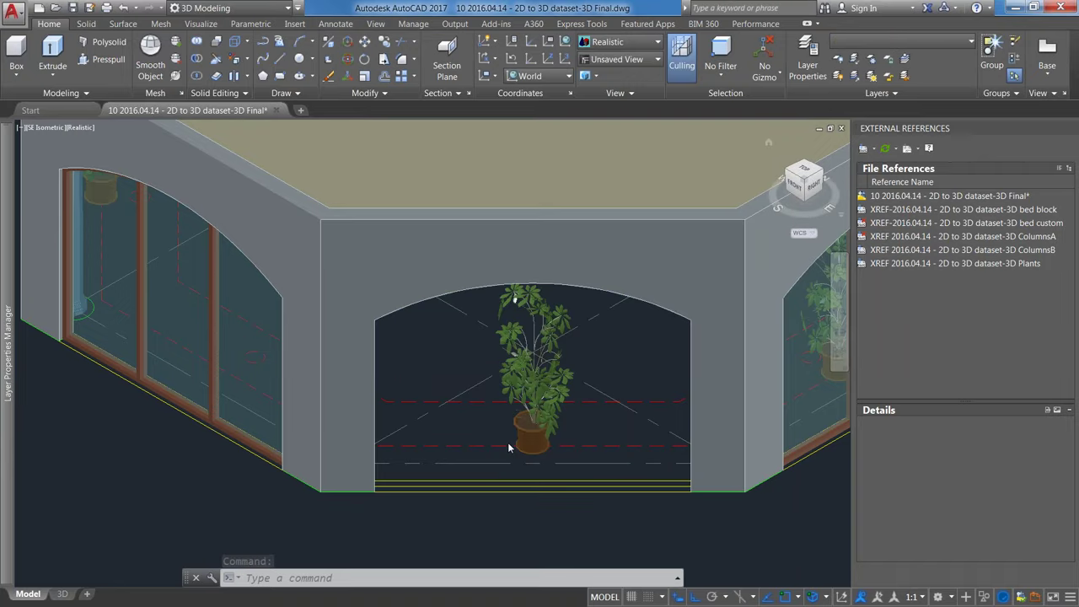
scroll(453, 500, up, 3)
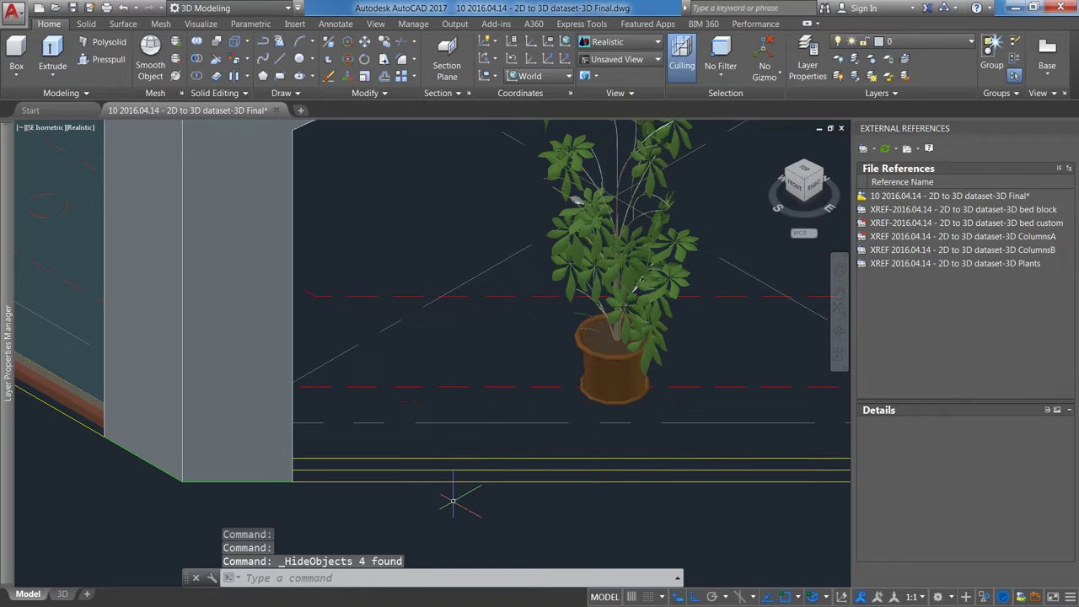
middle_drag(453, 500, 356, 464)
Step: Create a new UCS with its origin at the opening's bottom corner, X-axis along the floor edge
text(ucs)
key(Return)
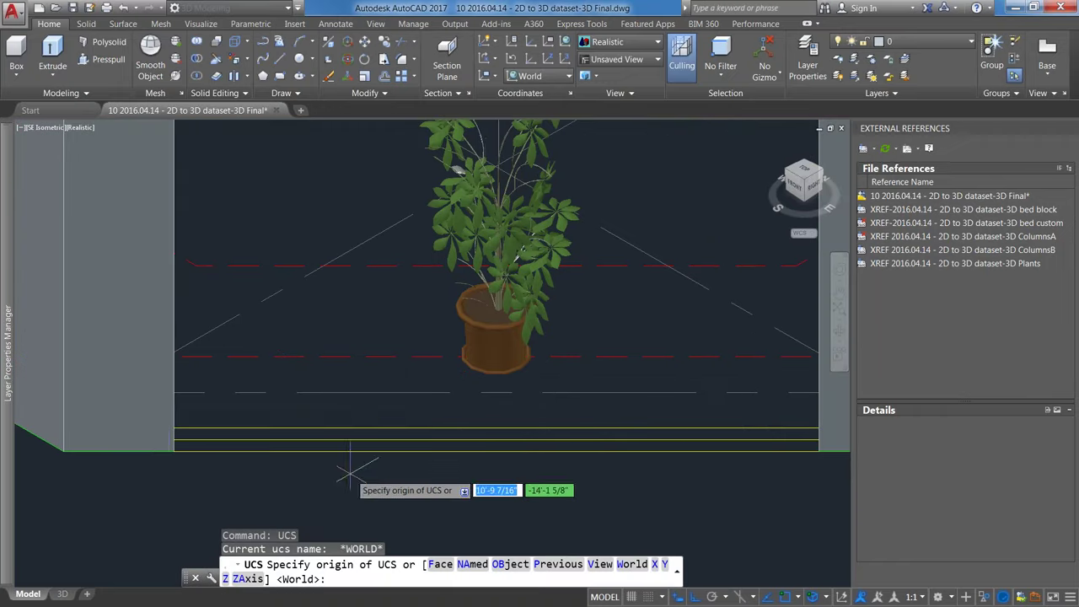
click(175, 450)
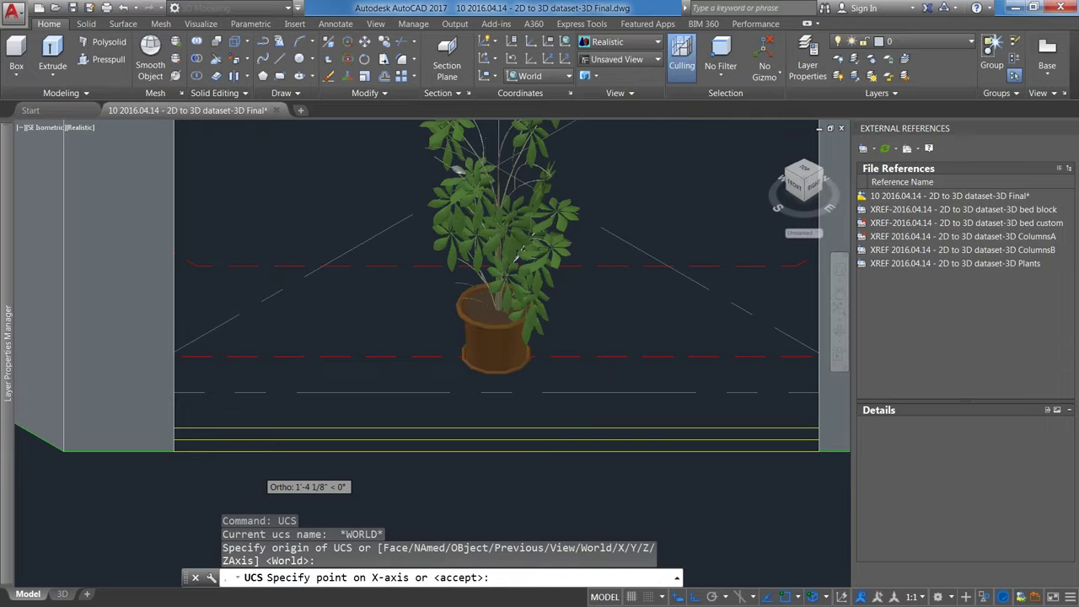
scroll(257, 471, down, 2)
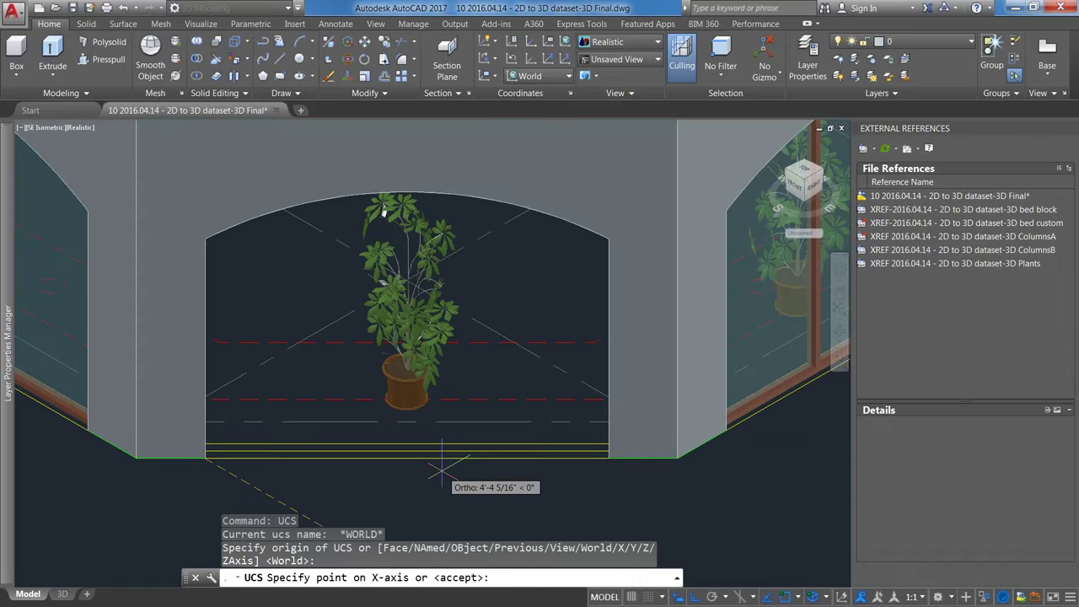
scroll(270, 442, up, 3)
click(169, 429)
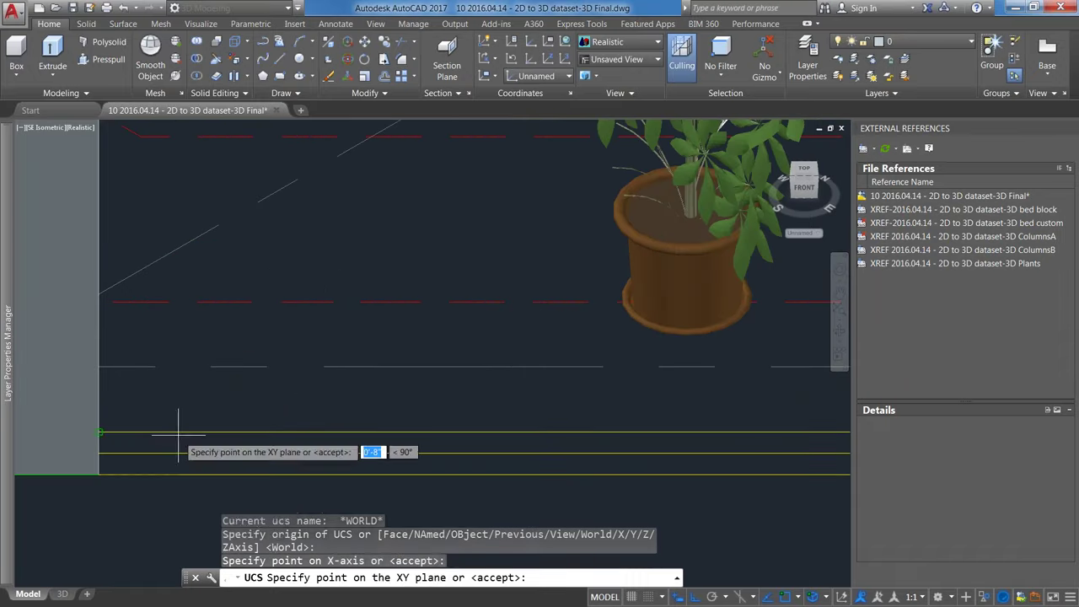
key(Return)
Step: Turn the UCS icon on with UCSICON ON
text(ucsicon)
key(Return)
text(on)
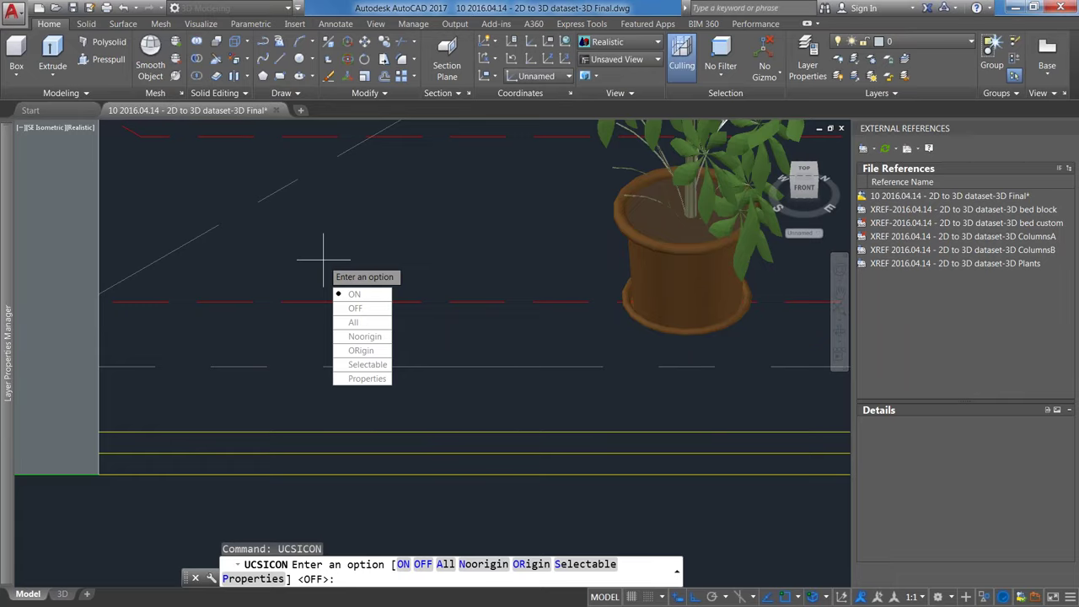
key(Return)
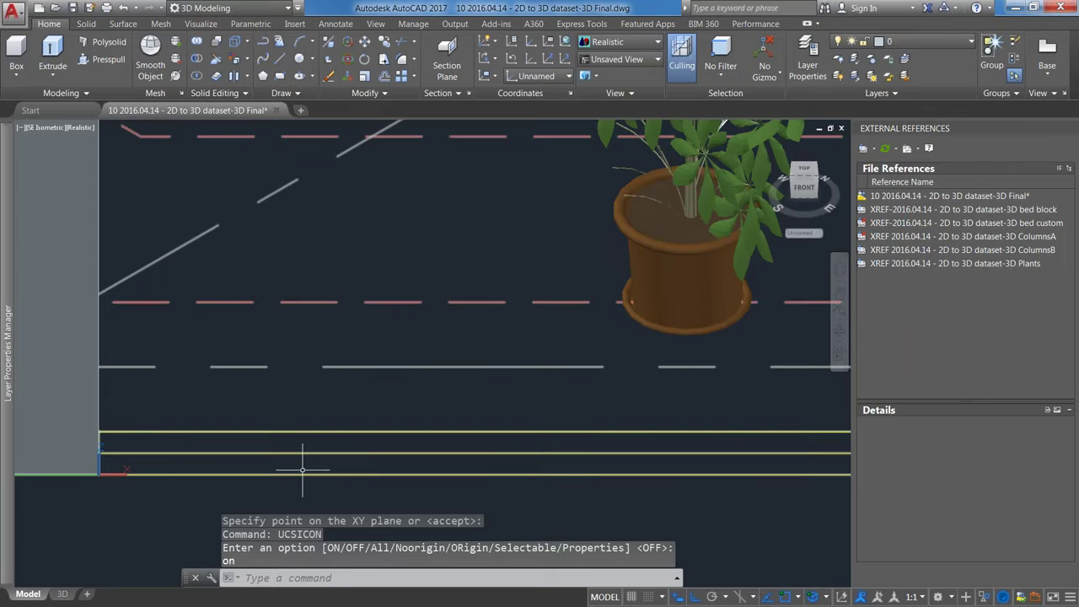
key(Return)
middle_drag(310, 439, 277, 442)
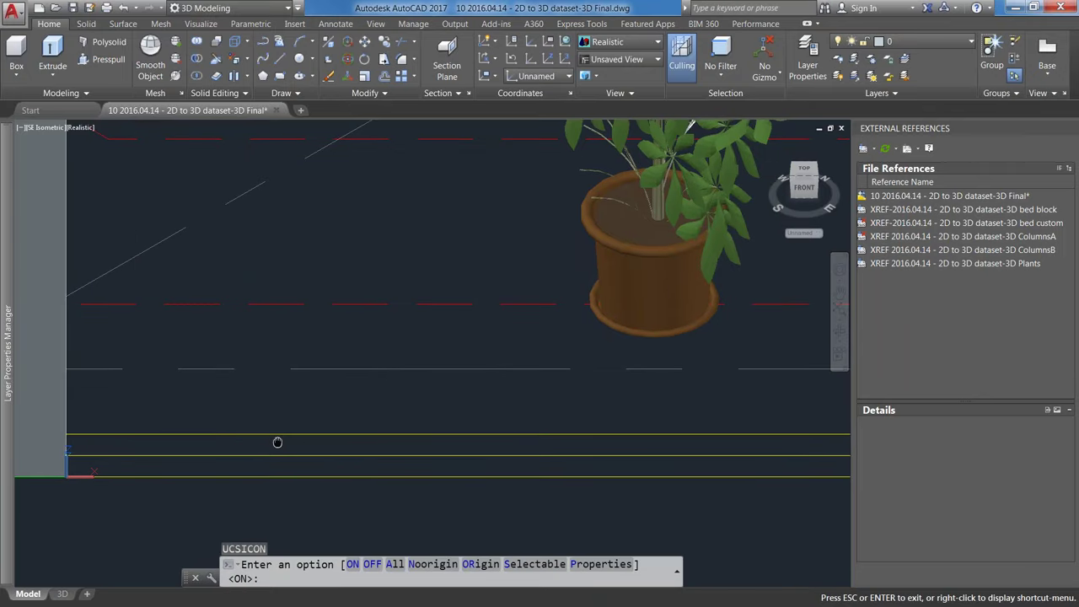
key(Escape)
key(Escape)
shift+middle_drag(278, 441, 274, 80)
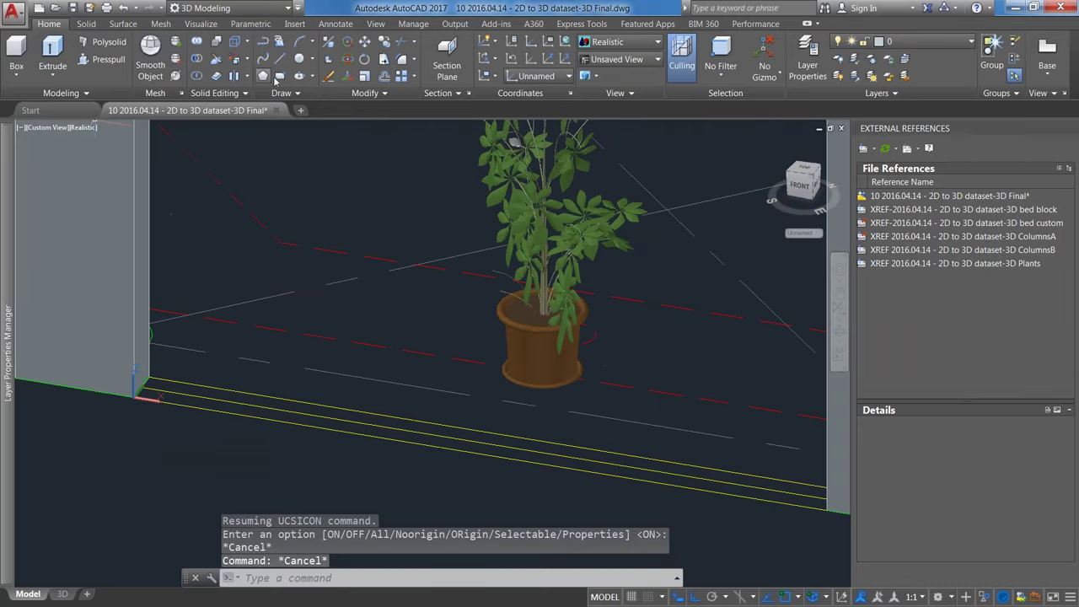
Step: Press-pull the area bounded by the wall lines upward into a slab capping the room
click(282, 80)
click(825, 511)
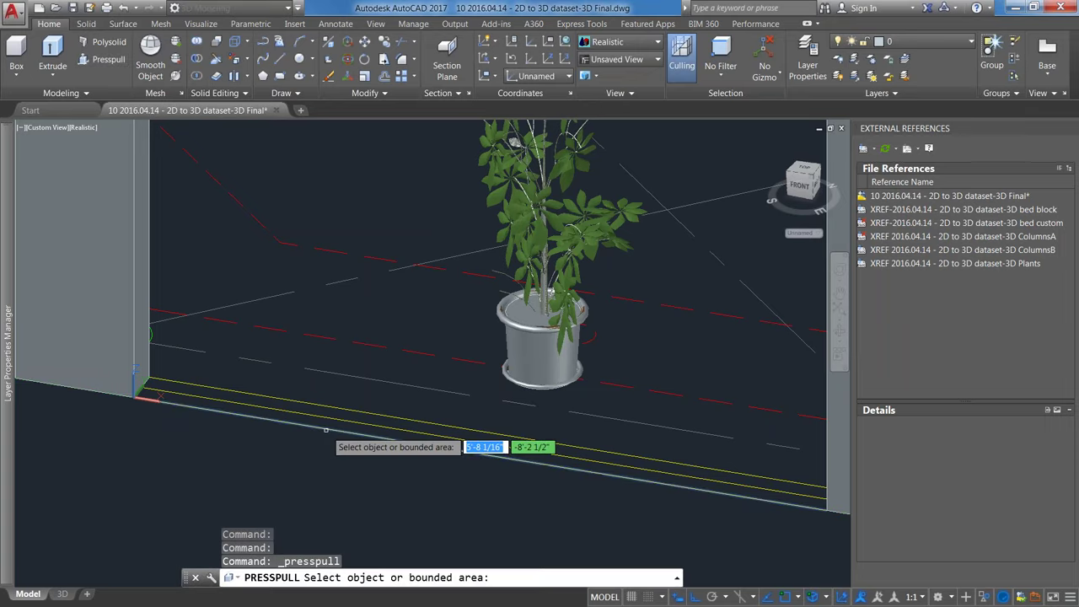
click(325, 429)
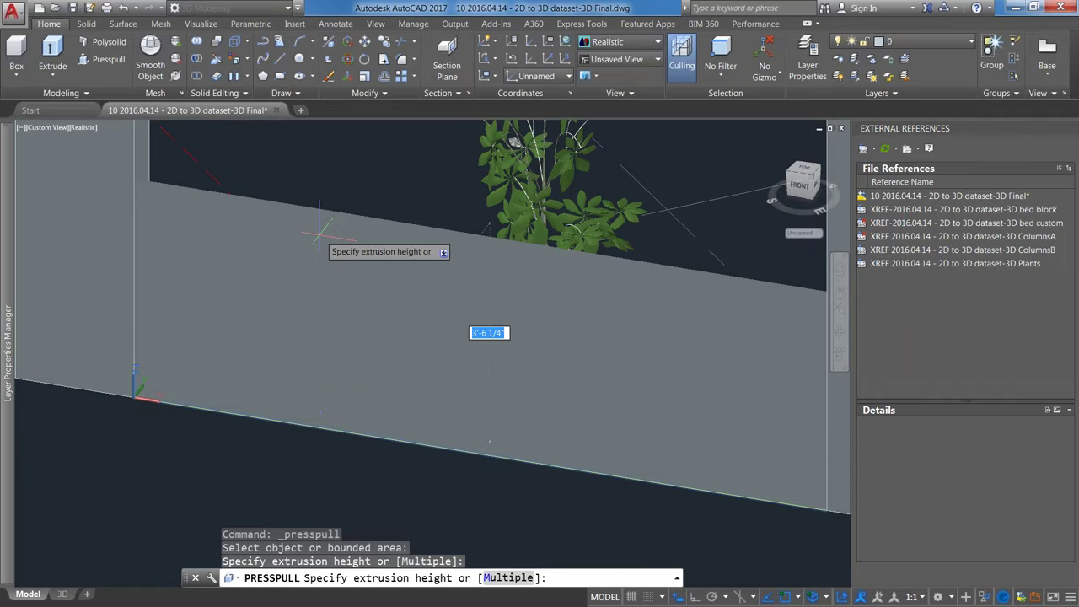
scroll(320, 236, down, 3)
scroll(329, 270, down, 5)
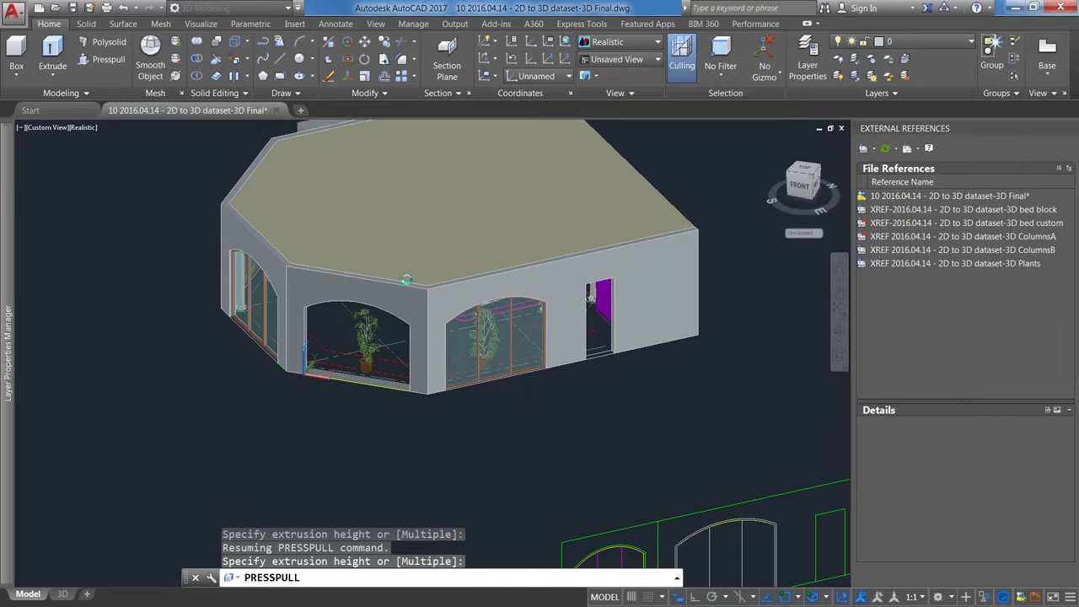
click(406, 279)
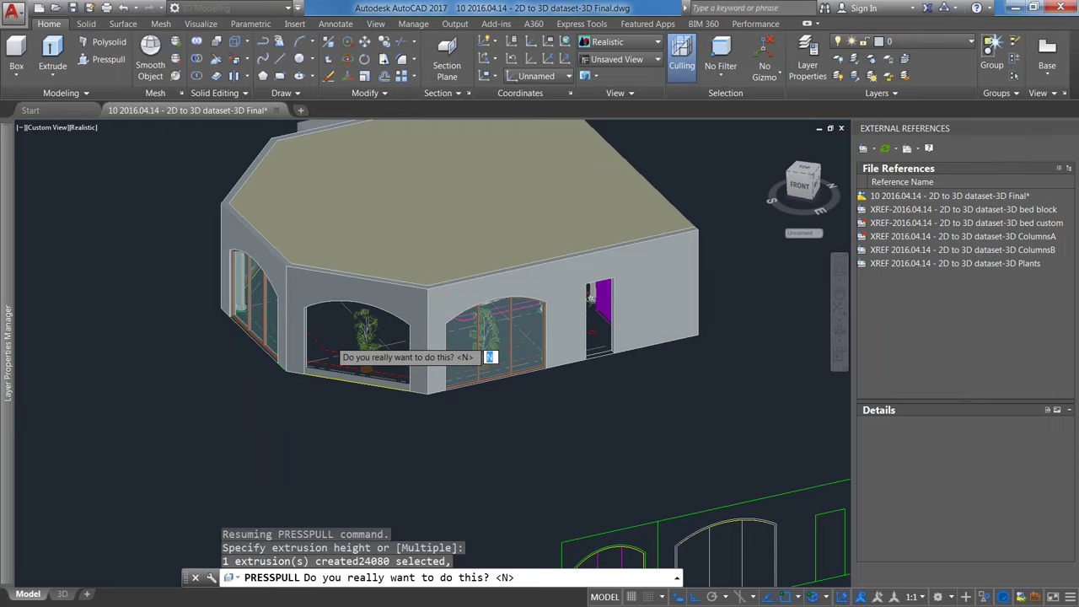
scroll(421, 404, down, 2)
Step: Pan the view to show the whole slab-capped building beside the flat elevation drawings
mouse_move(414, 380)
middle_down()
mouse_move(428, 372)
mouse_move(414, 375)
middle_up()
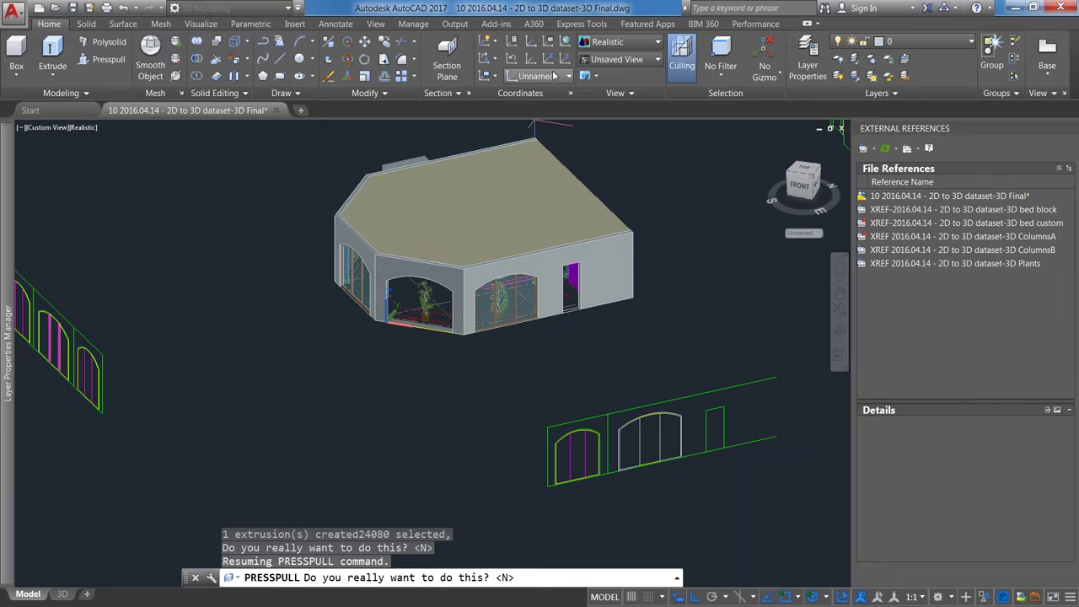
Step: Cancel the press-pull prompt, apply the Shaded visual style, and select the ceiling slab
click(658, 42)
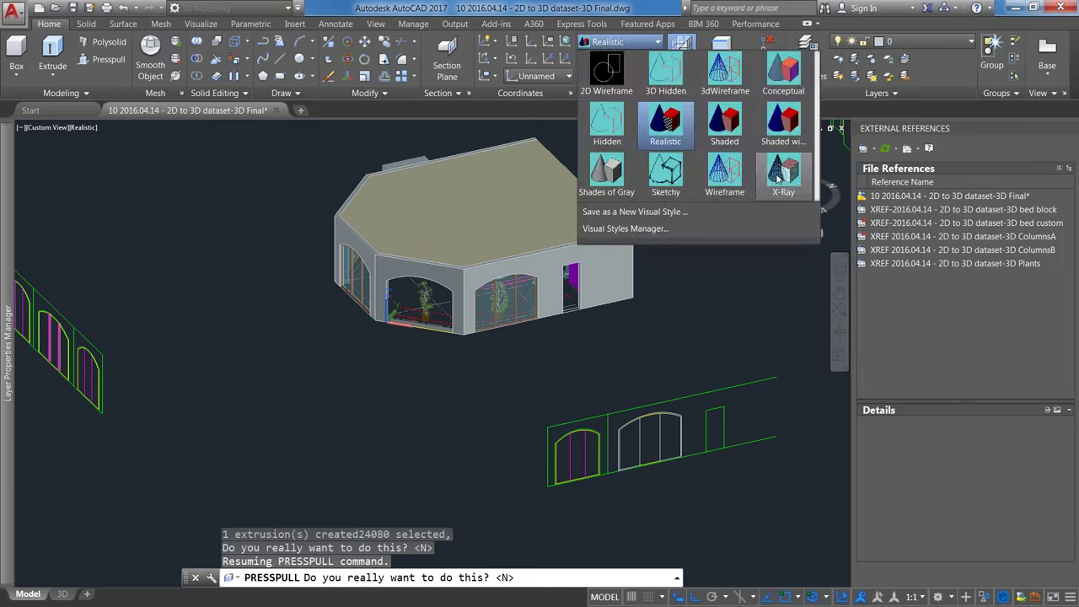
key(Escape)
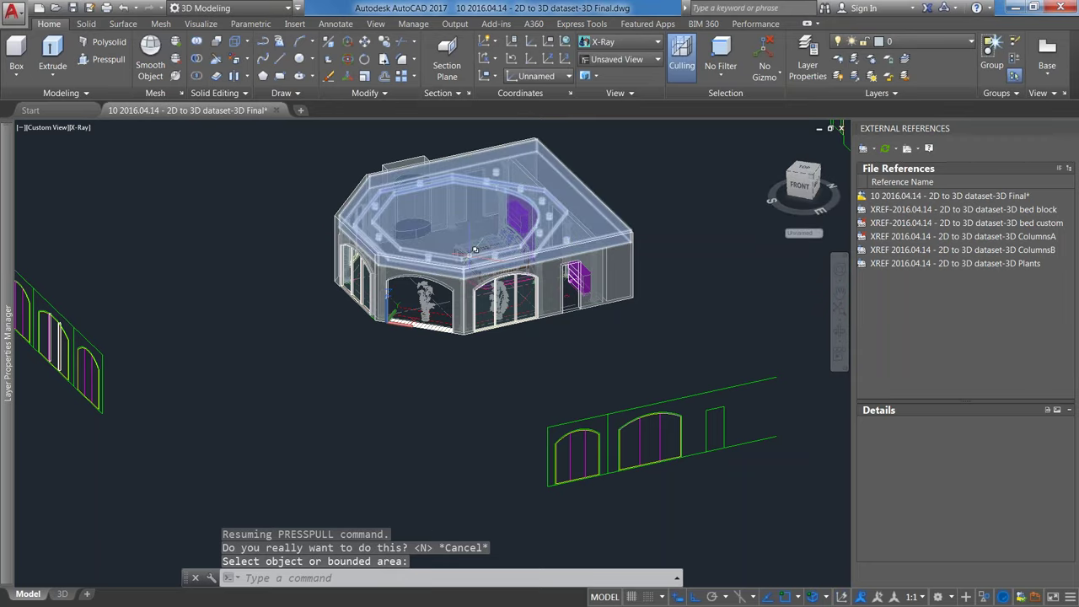
click(624, 41)
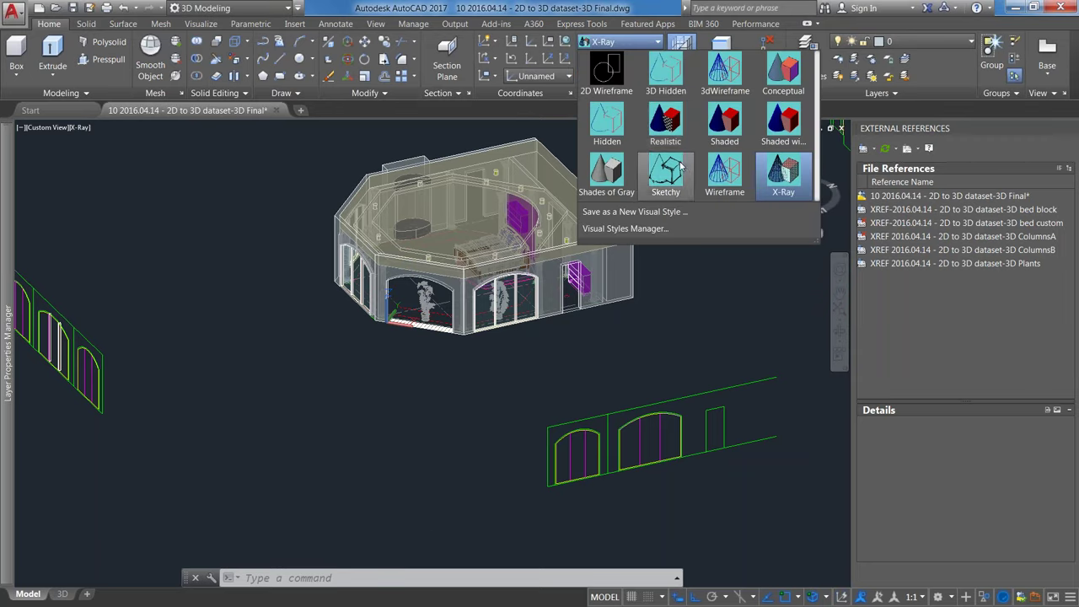
click(714, 126)
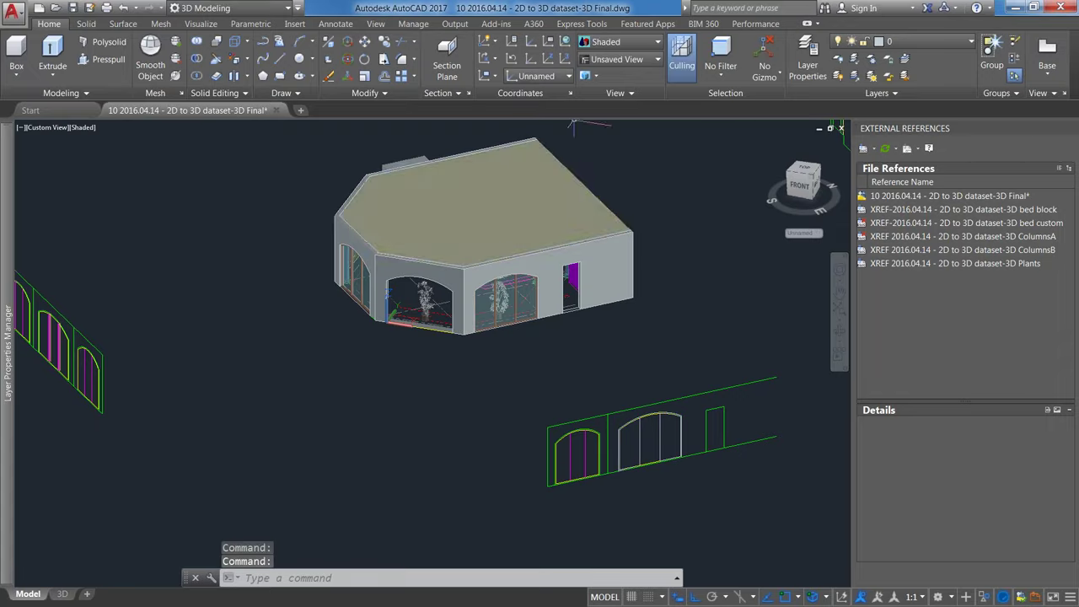
click(531, 202)
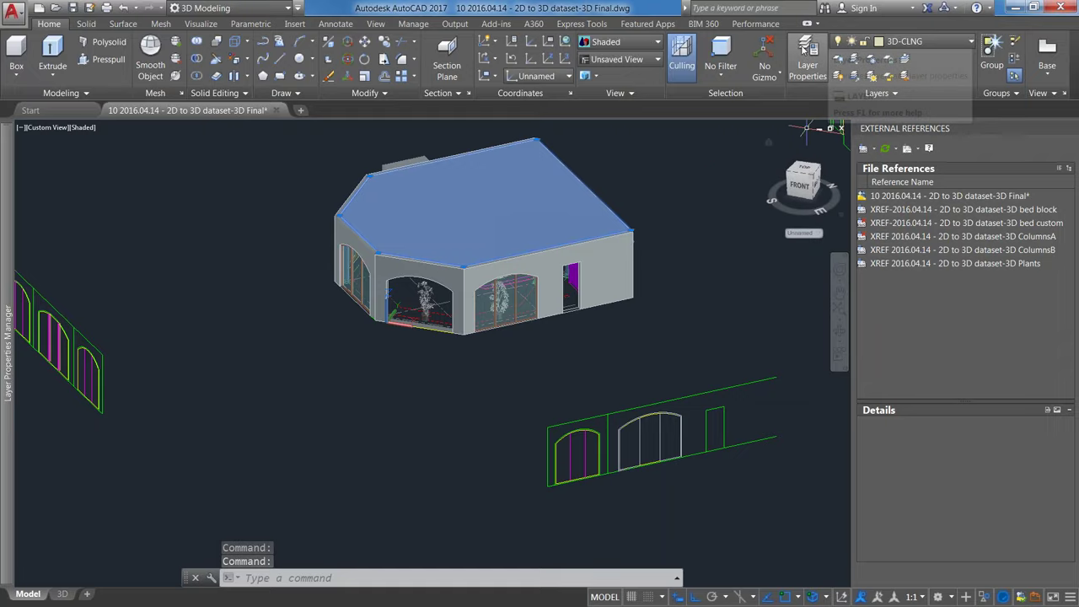
Step: Give the 3D-CLNG layer a transparency of 80, then auto-hide the Layer Properties palette
click(805, 51)
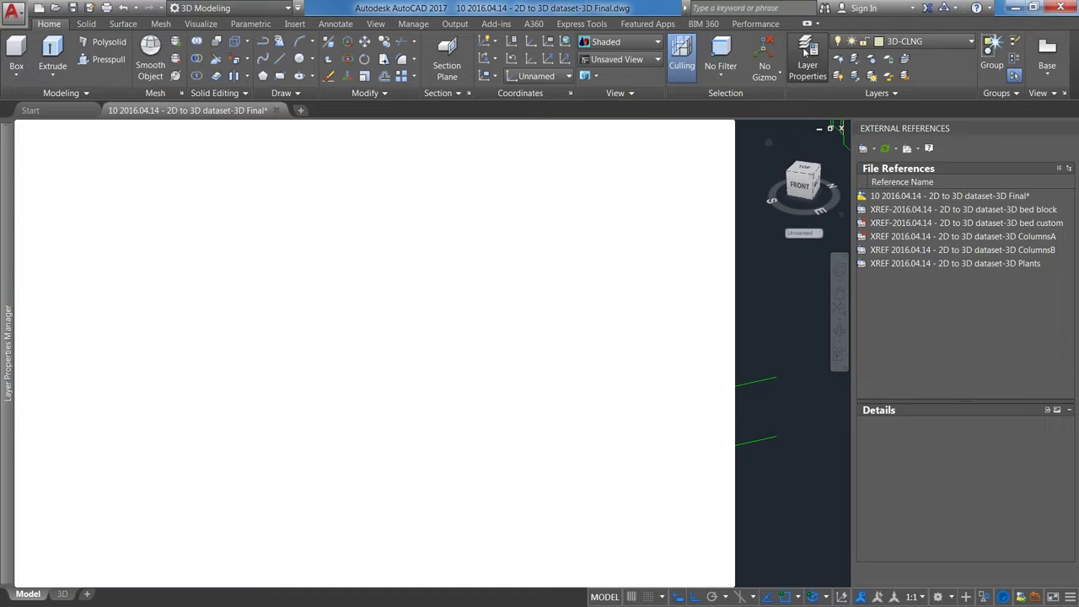
click(509, 212)
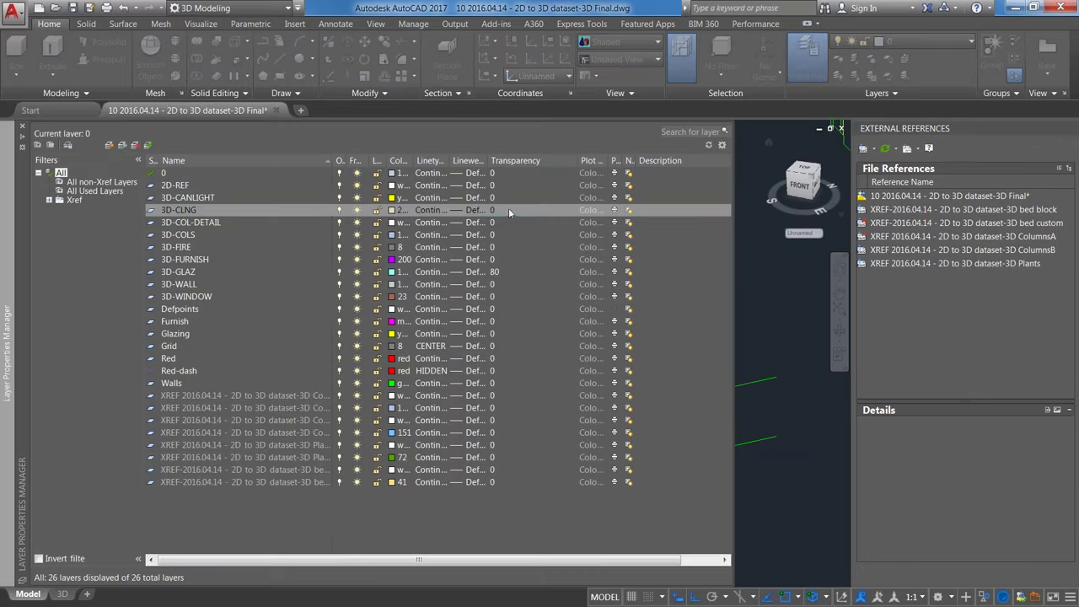
click(509, 211)
click(620, 307)
click(506, 395)
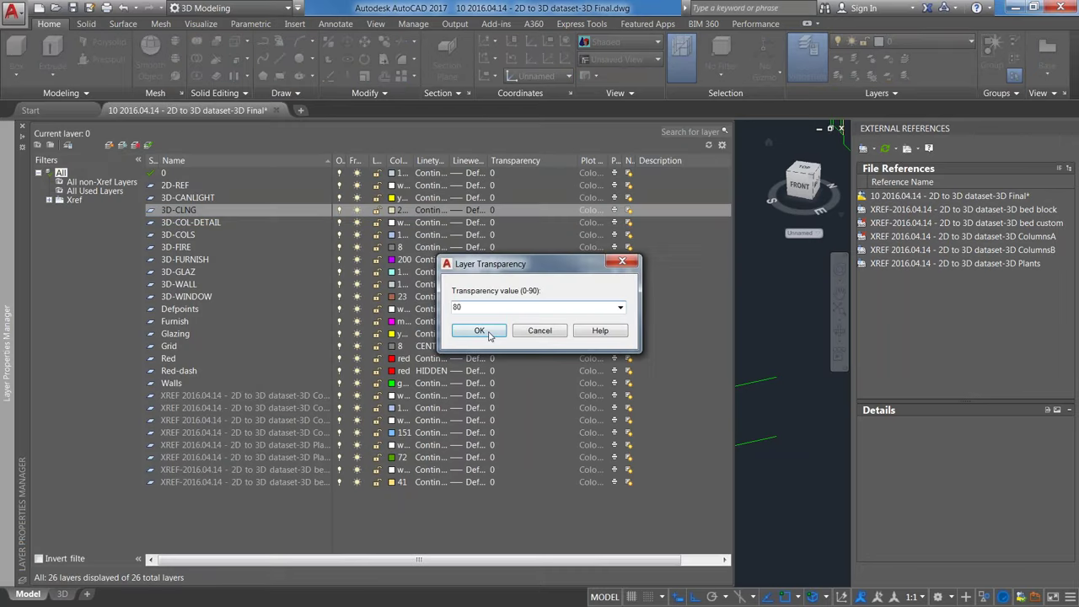
click(487, 335)
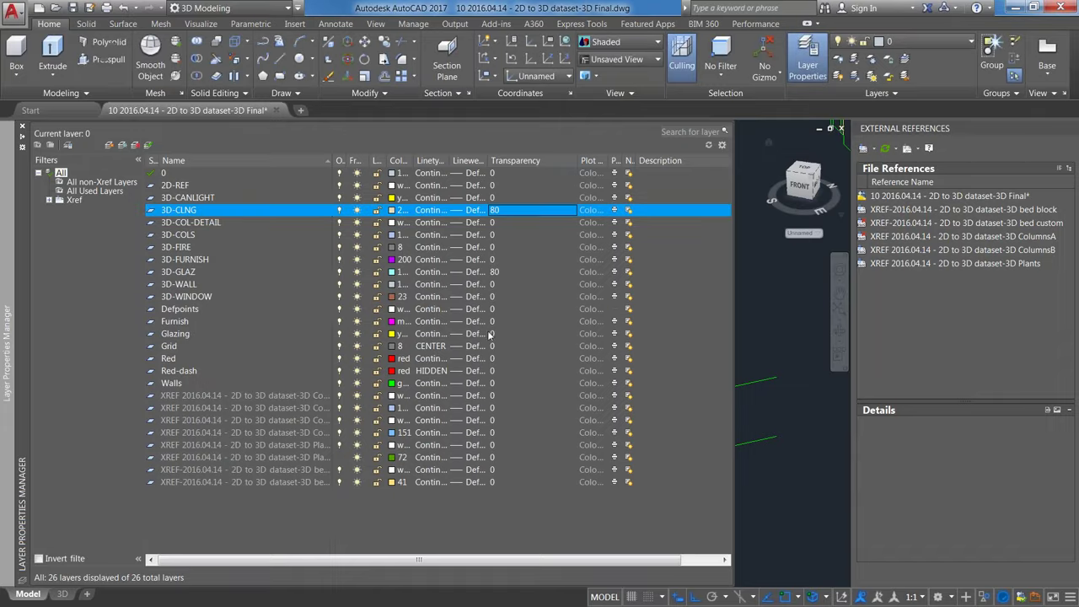
click(22, 126)
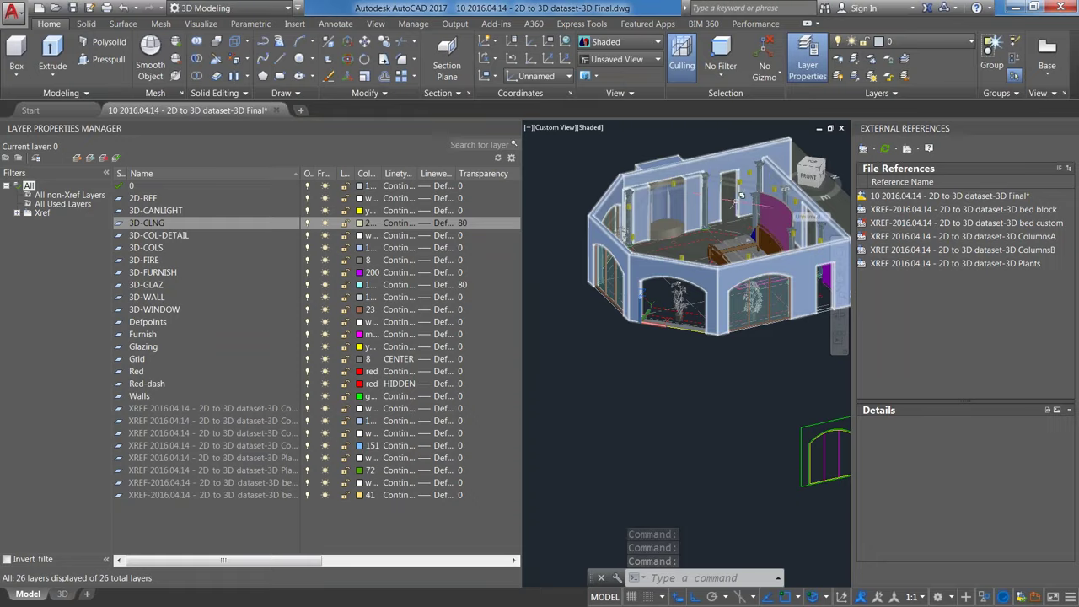
middle_drag(657, 272, 656, 272)
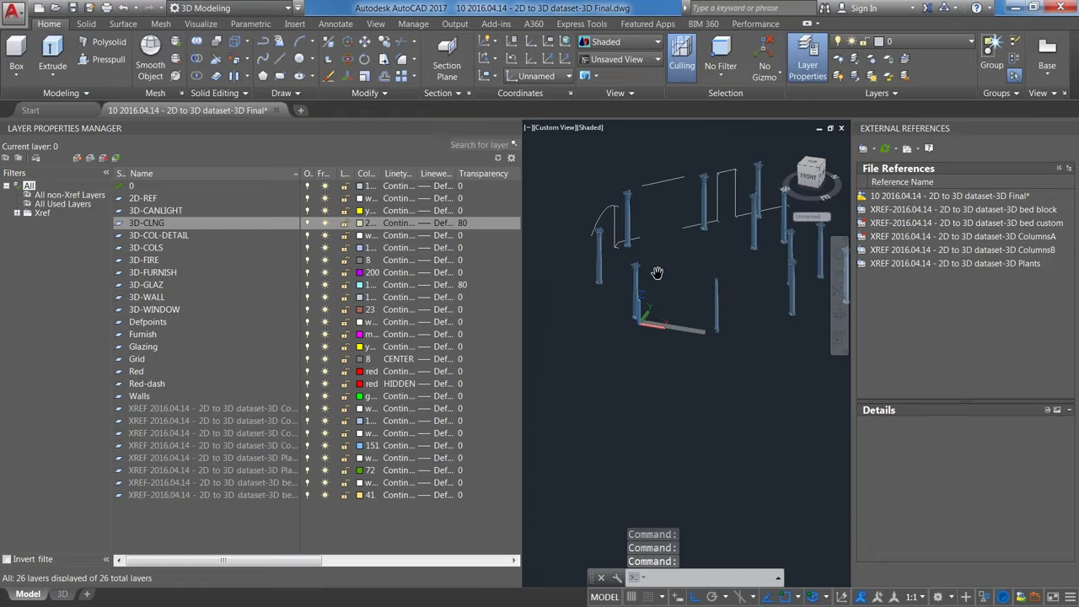
click(504, 128)
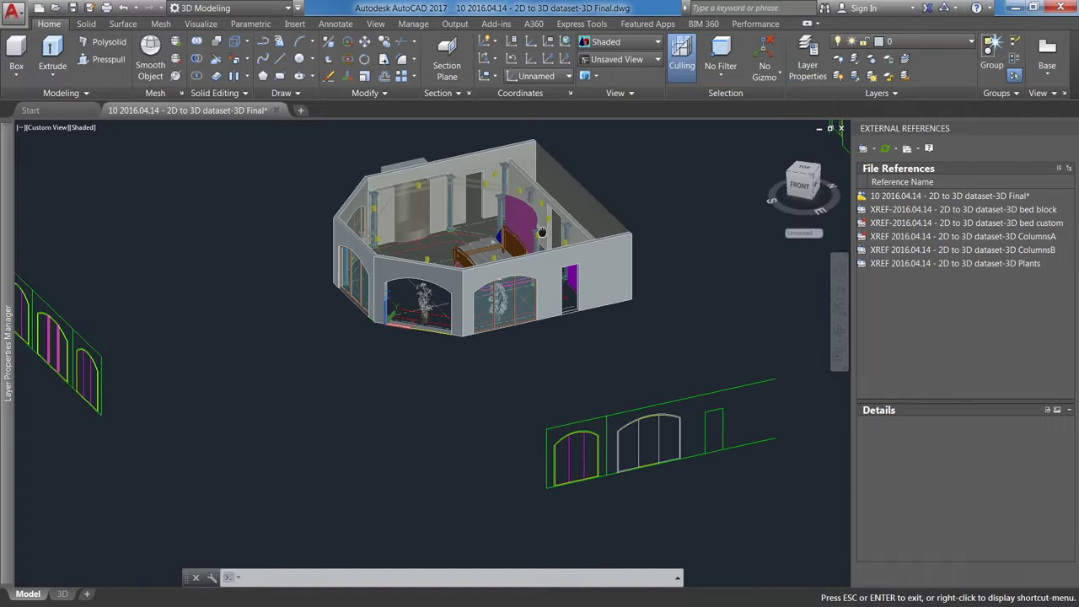
Step: Delete the ceiling slab, undo it, and delete it again to open the room from above
middle_drag(548, 301, 548, 300)
key(Escape)
scroll(549, 268, up, 2)
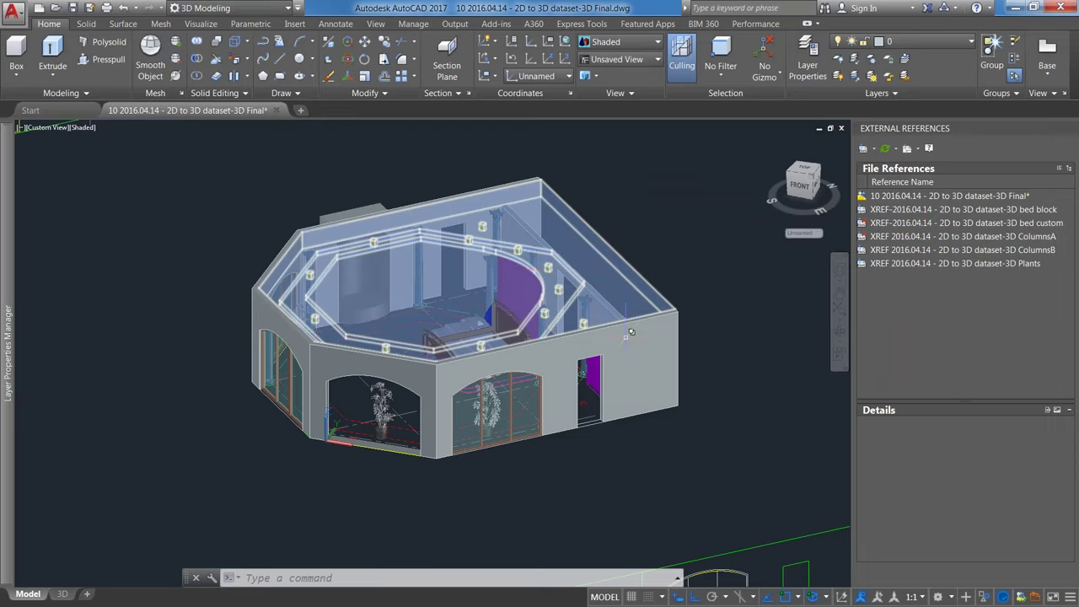
key(Delete)
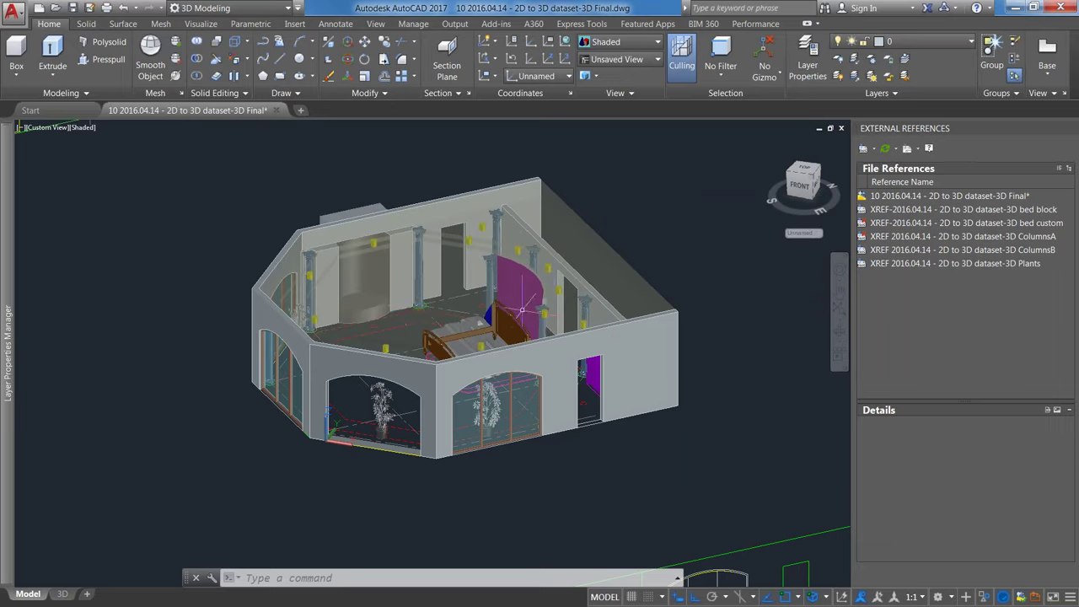
key(ctrl+z)
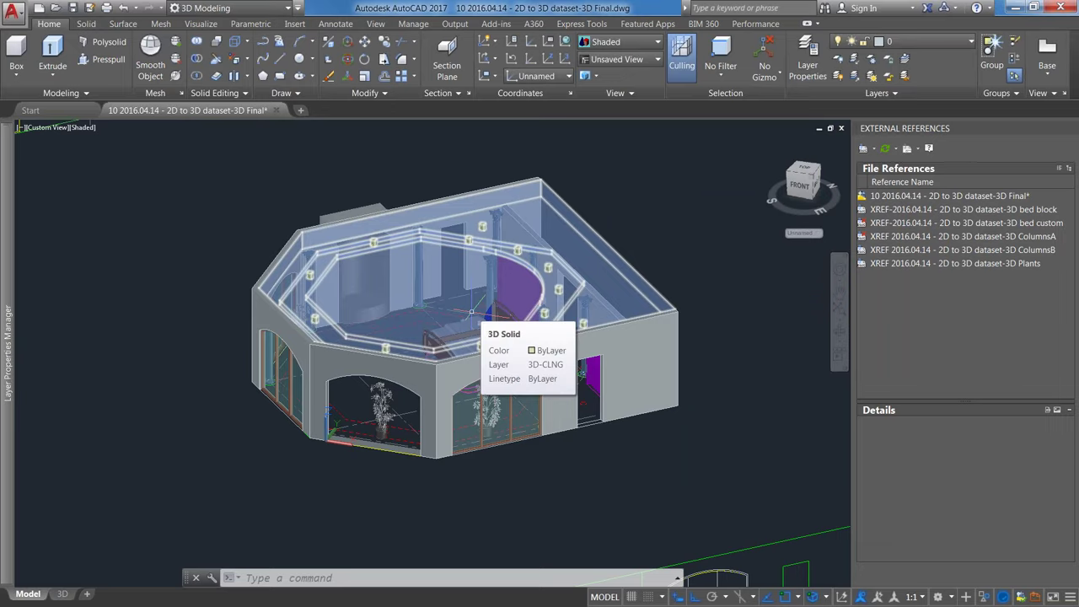
key(Delete)
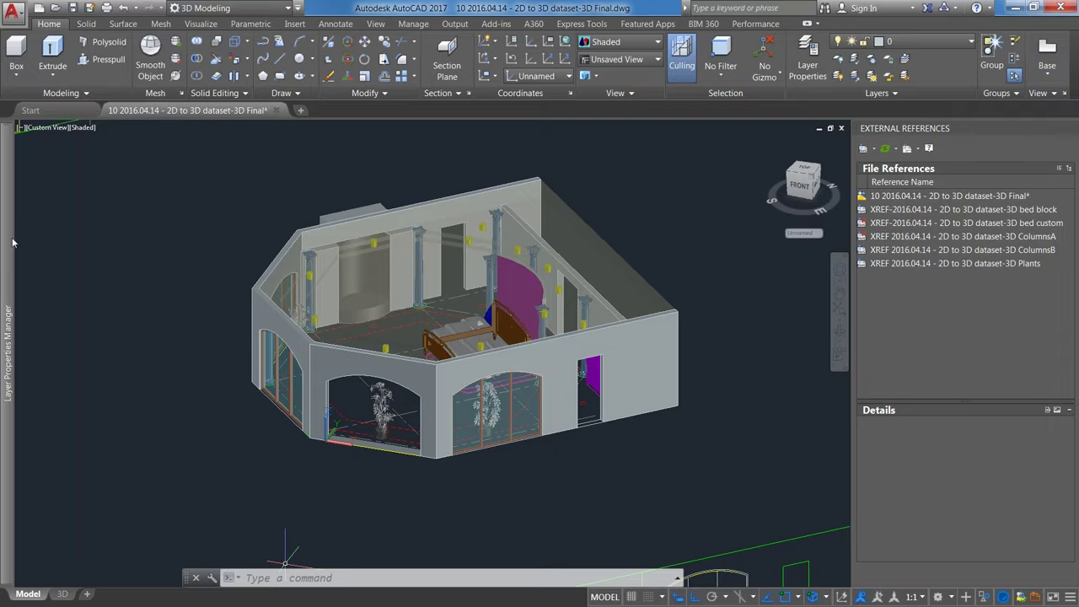
mouse_move(3, 244)
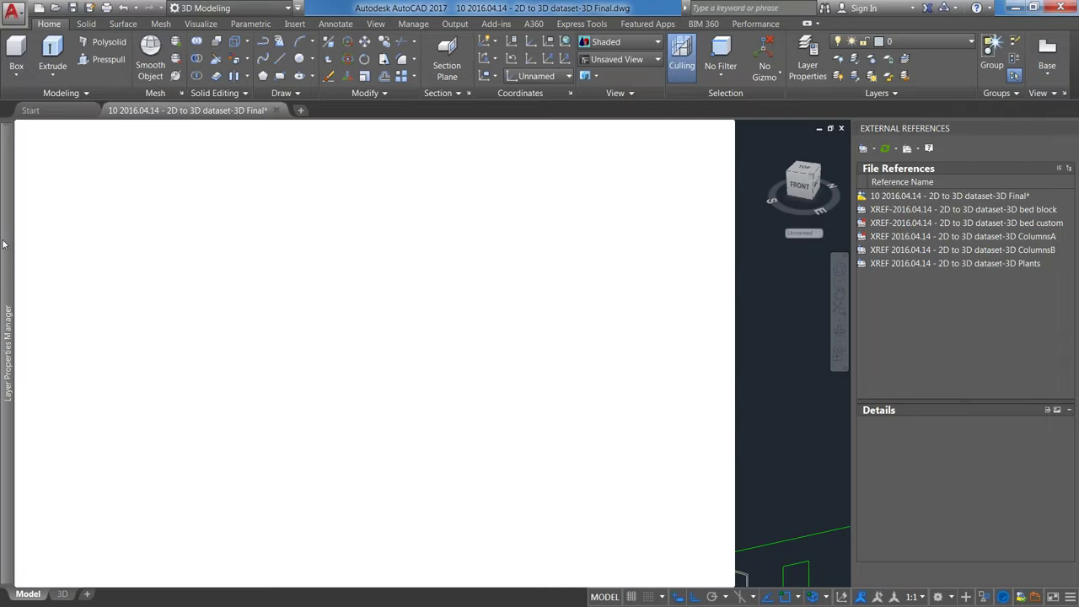